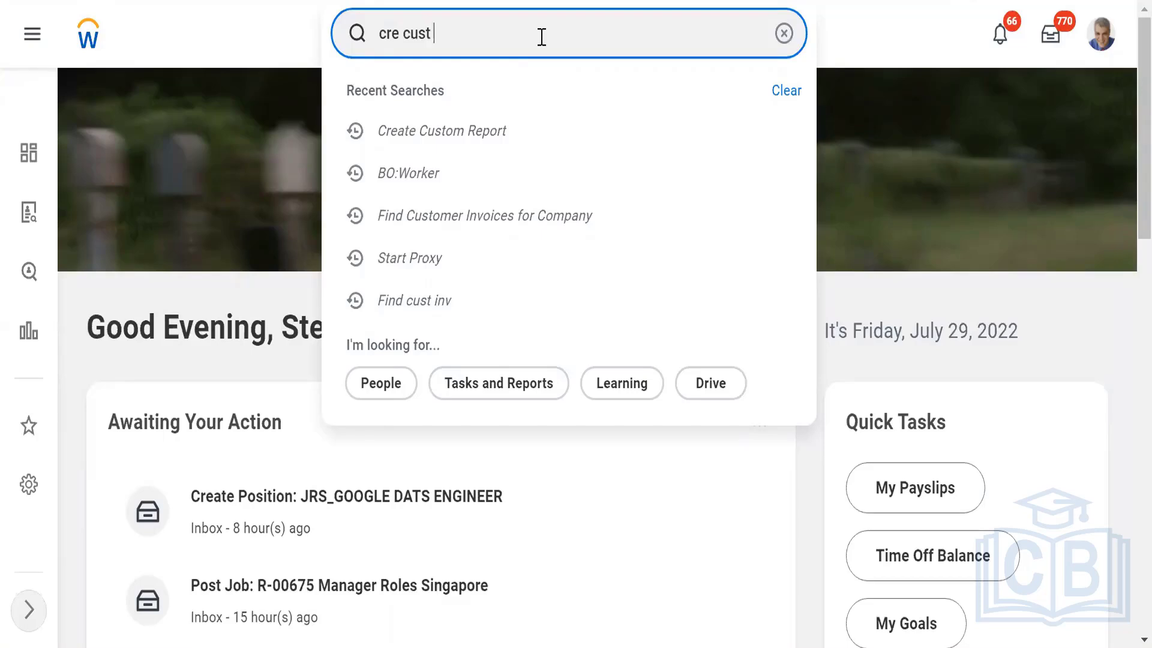
Start a new custom report named CB1_Advance with the report type Advanced.
left_click(422, 93)
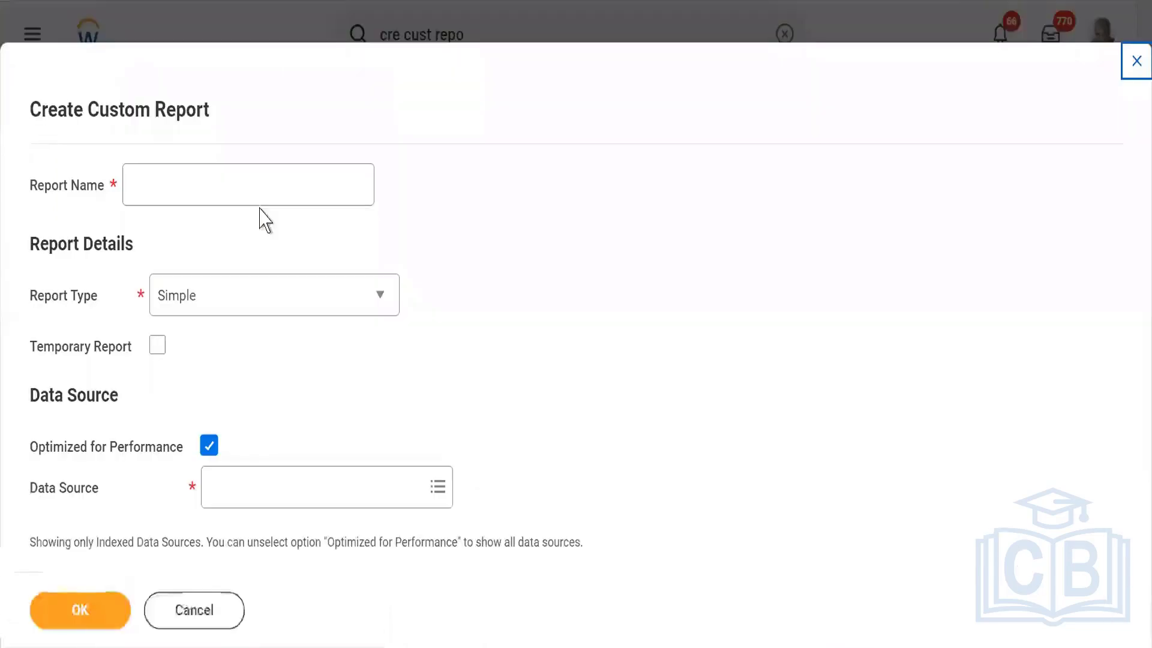
left_click(185, 182)
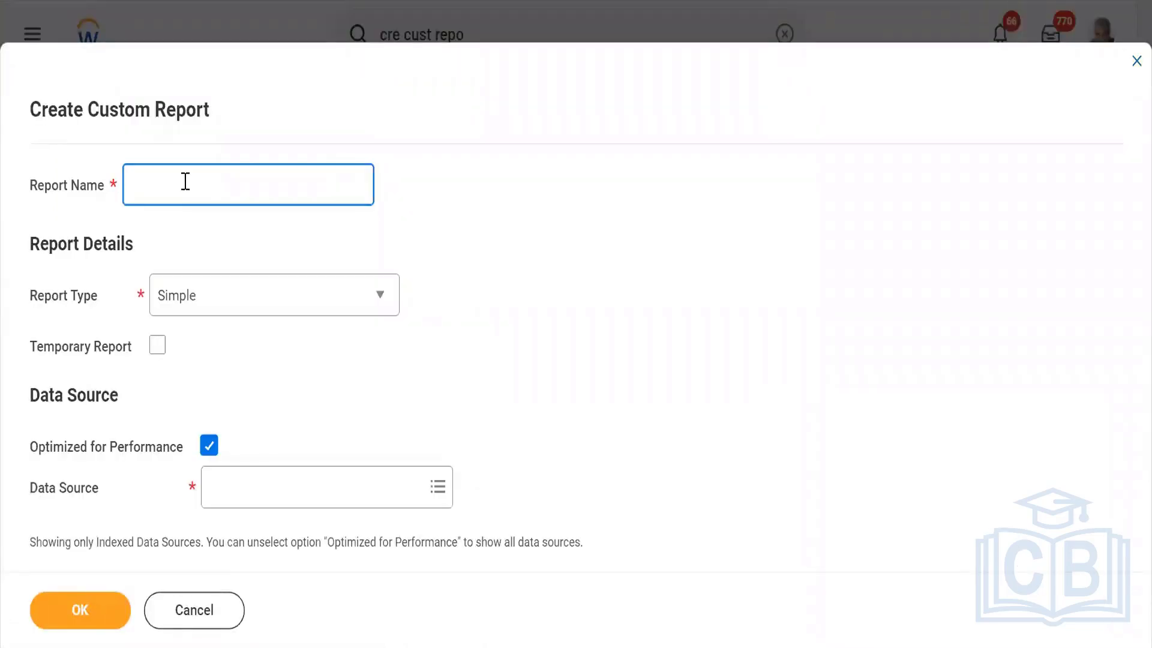
type("CB1_Adva")
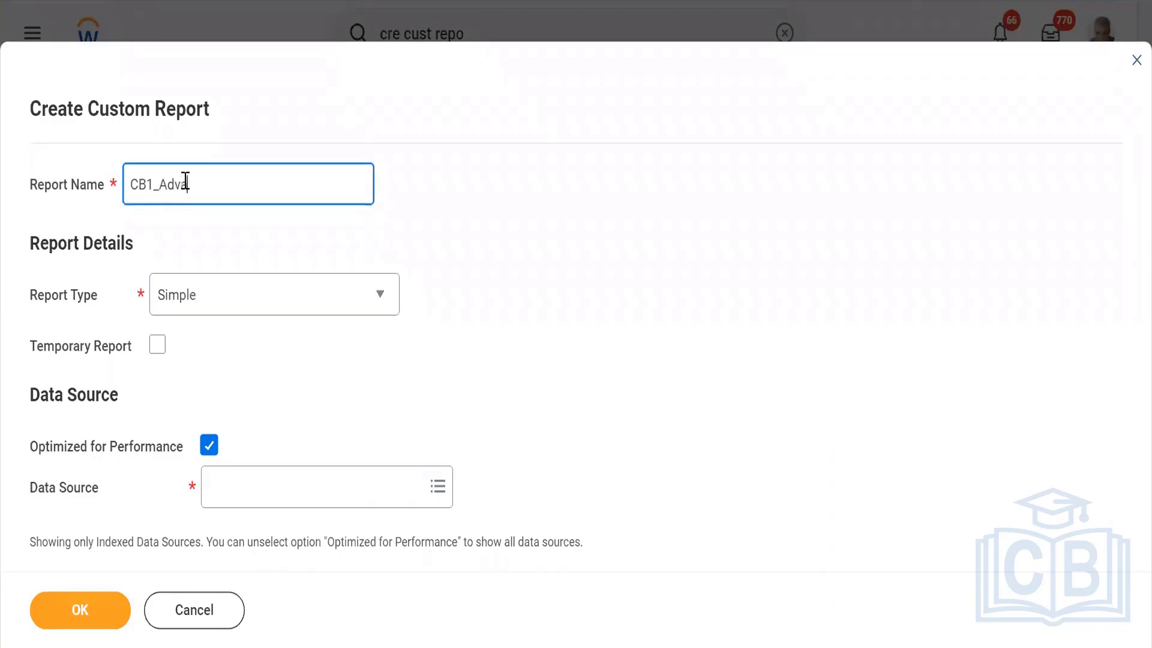
type("nce")
key("Tab")
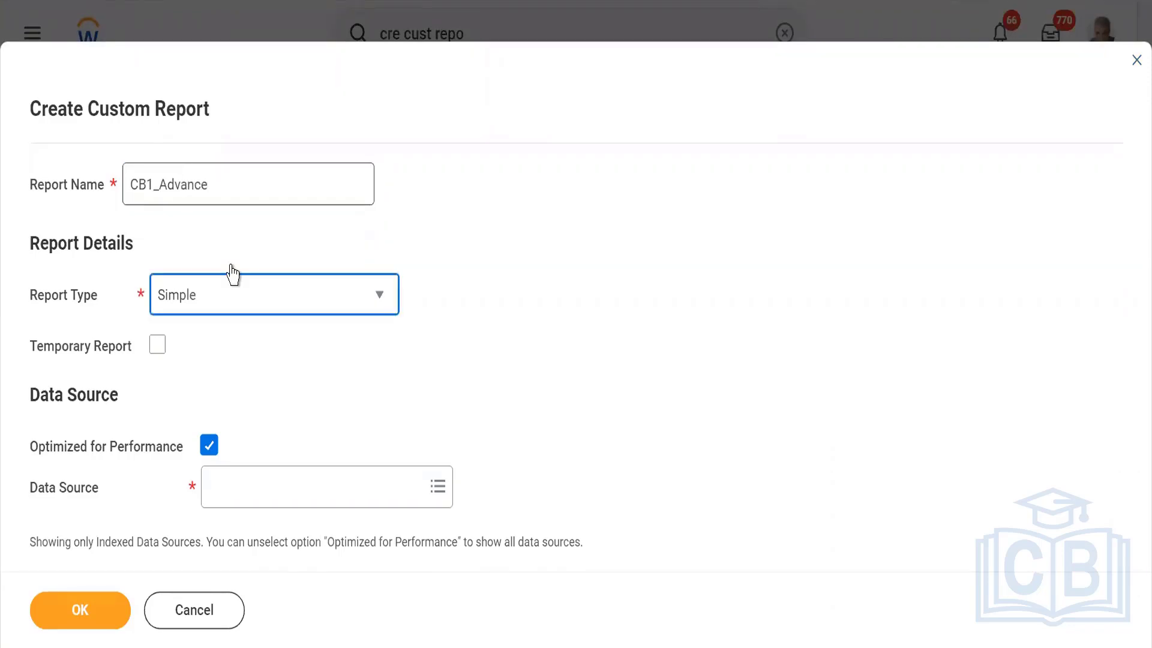
left_click(222, 294)
left_click(198, 368)
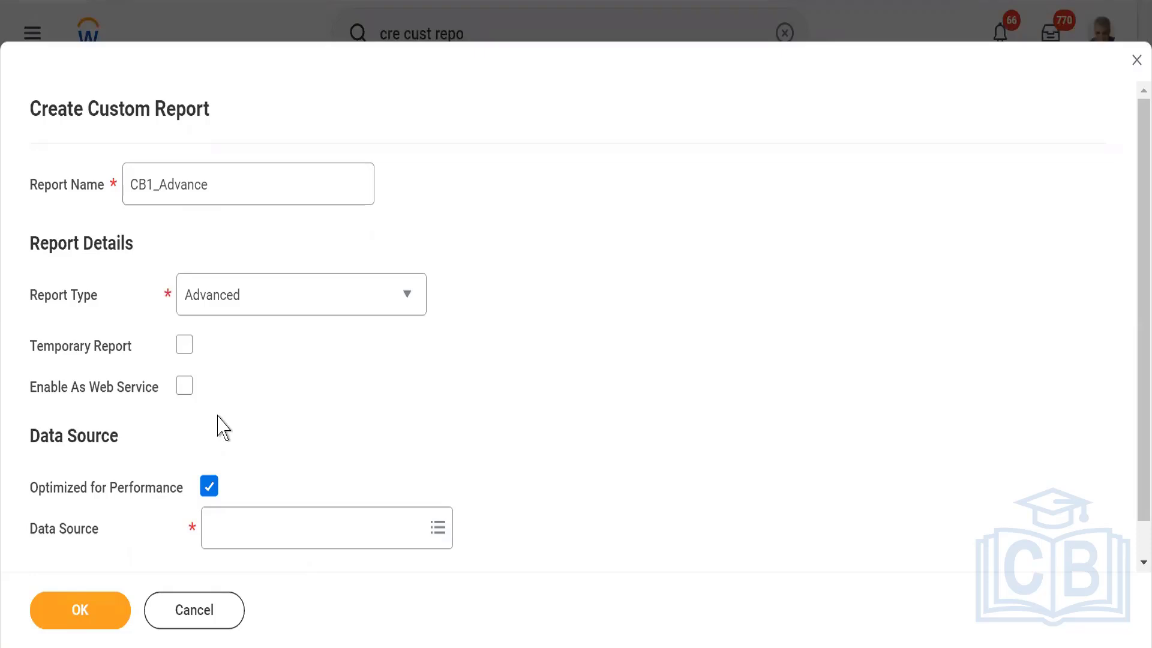
Create the report with Optimized for Performance turned off and All Active and Terminated Workers as the data source.
scroll(222, 428, "down", 1)
left_click(209, 447)
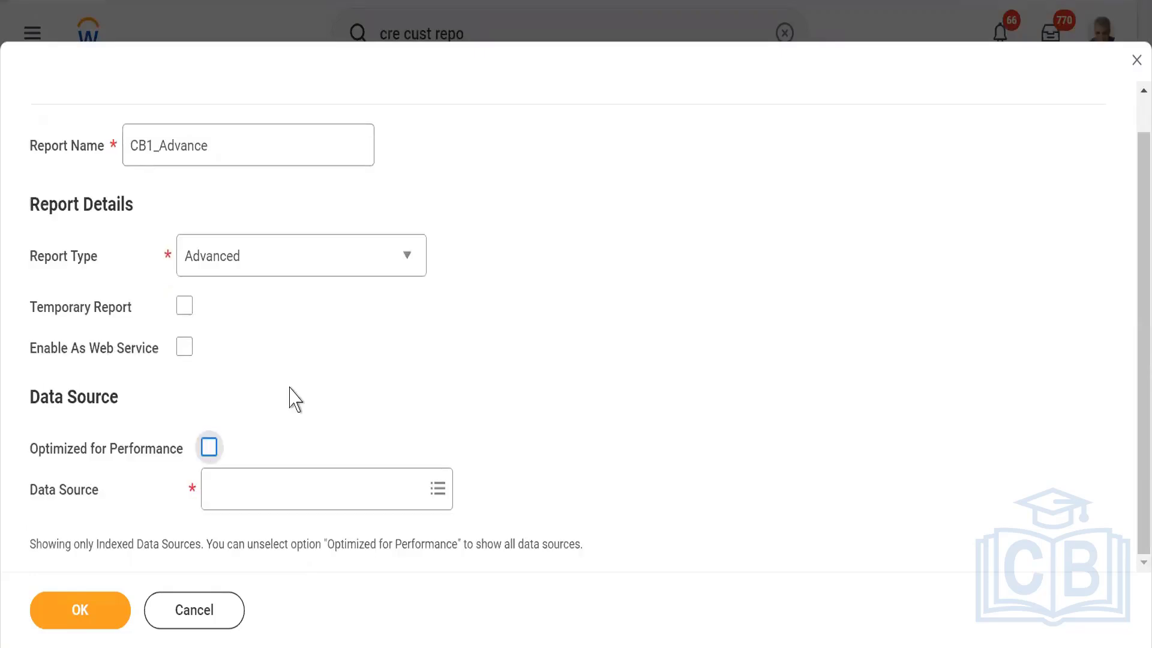
left_click(237, 501)
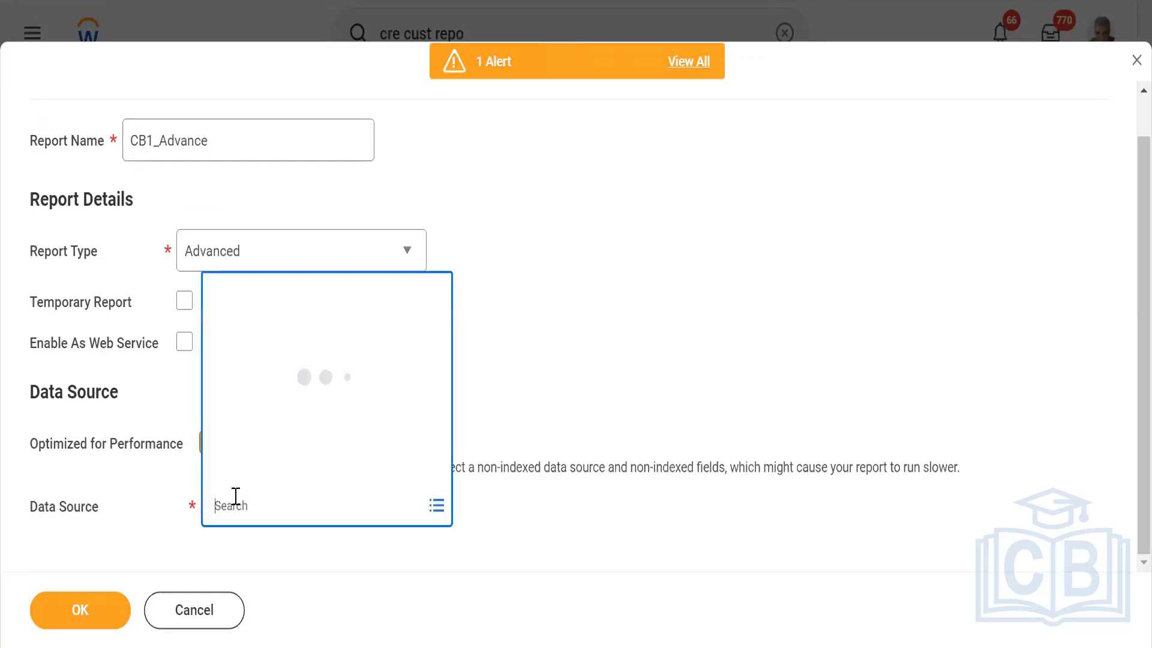
type("All active")
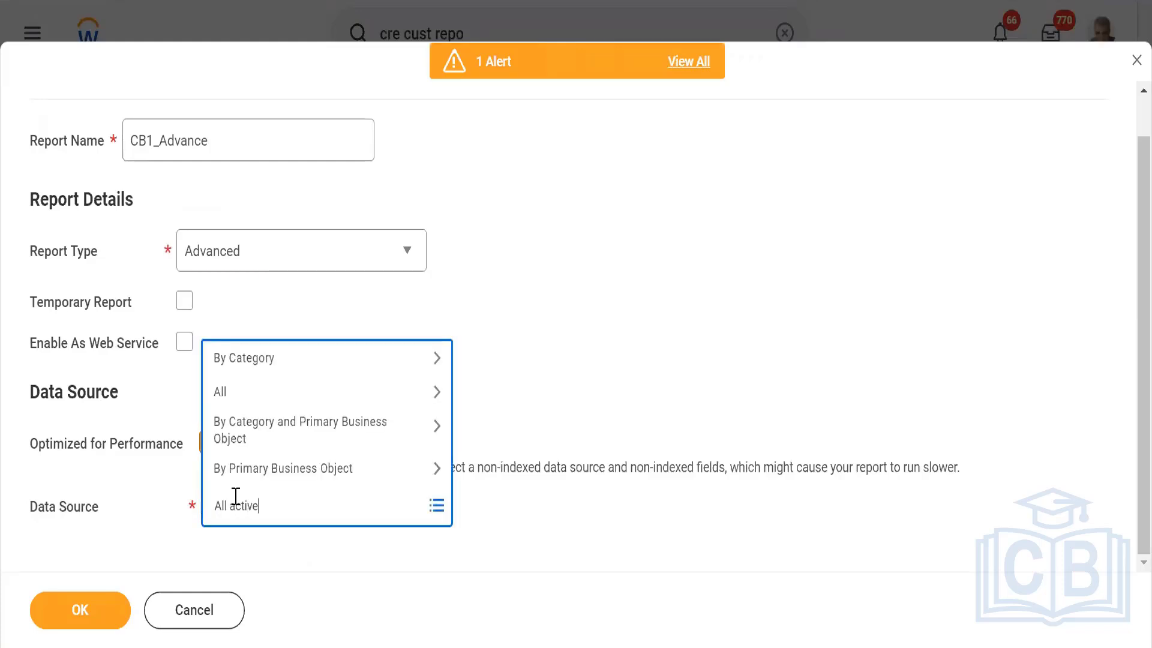
type(" and termi")
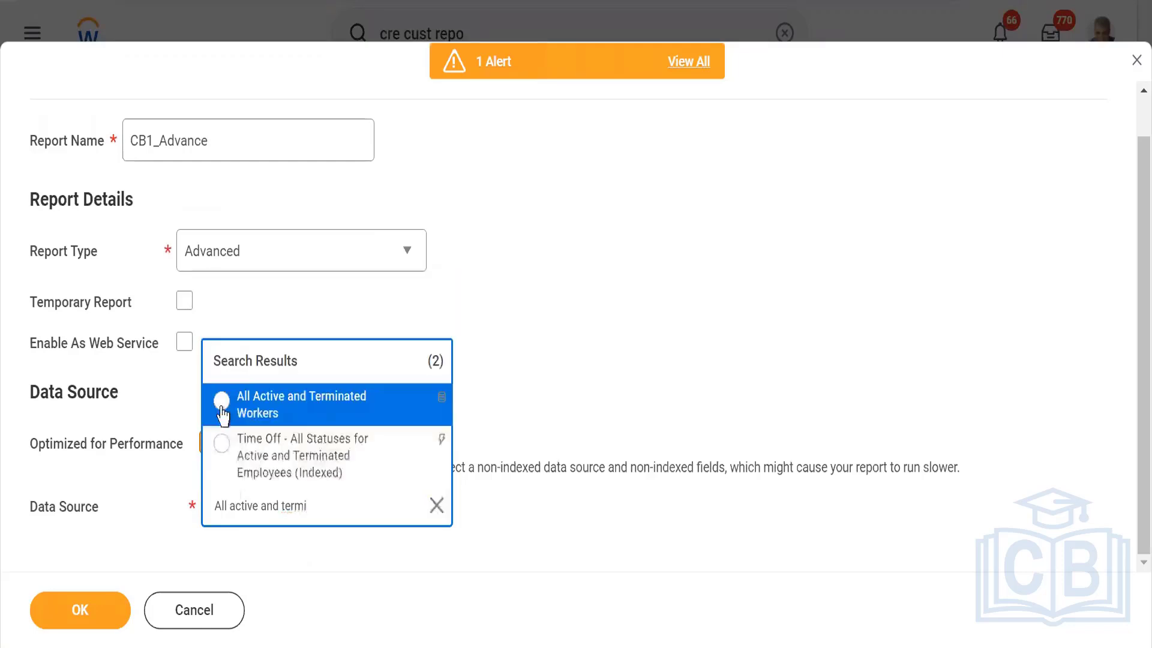
key("Return")
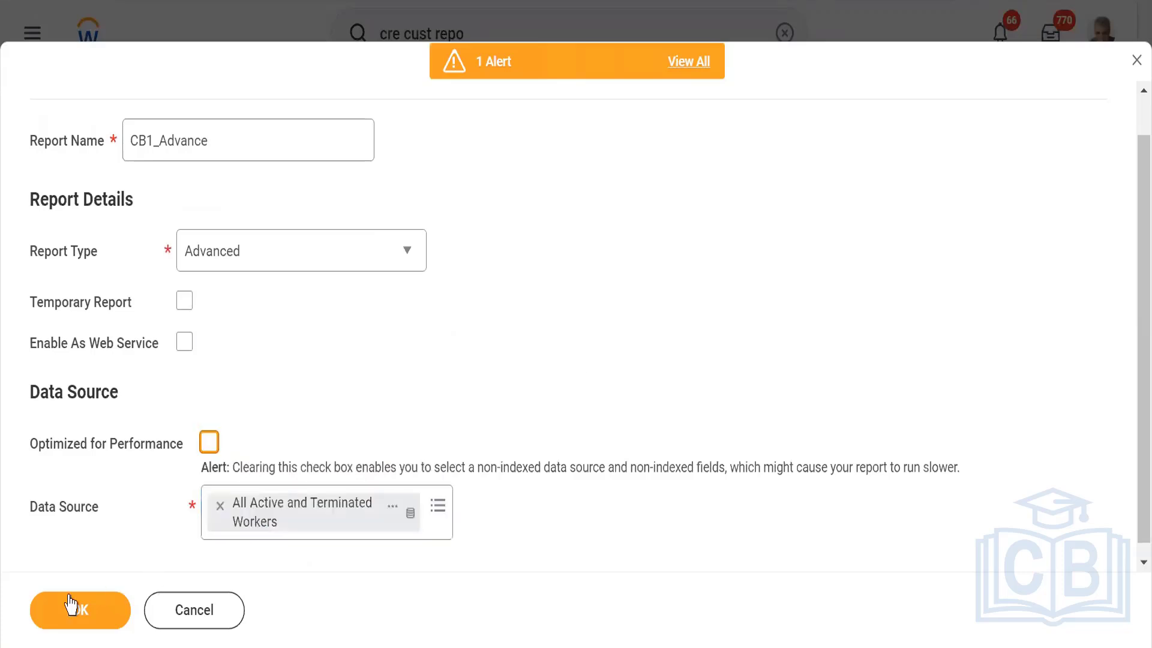
left_click(66, 611)
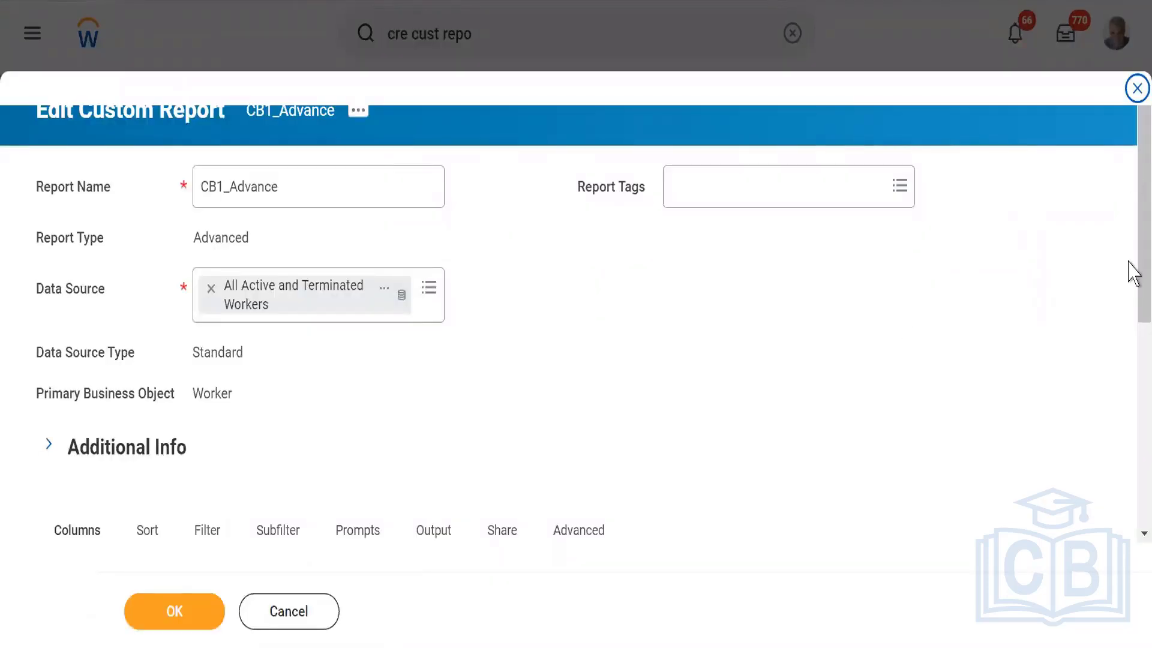
Set the field of the first Worker column row to First Name.
scroll(1132, 275, "down", 4)
scroll(1134, 103, "up", 4)
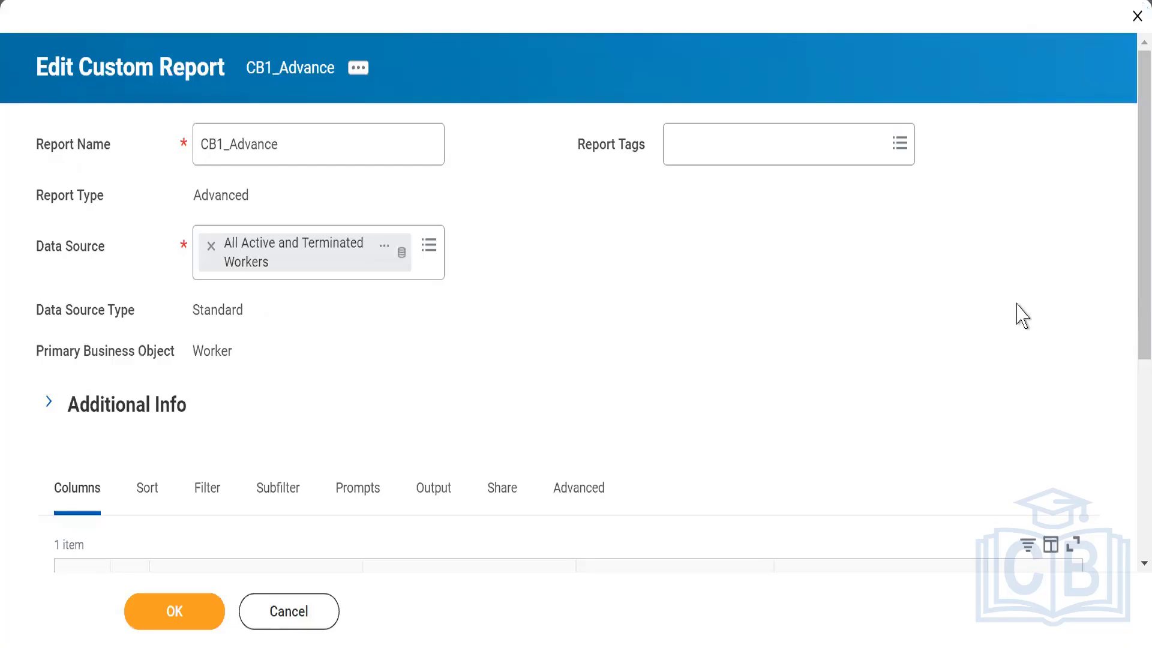
left_click_drag(1130, 127, 1129, 236)
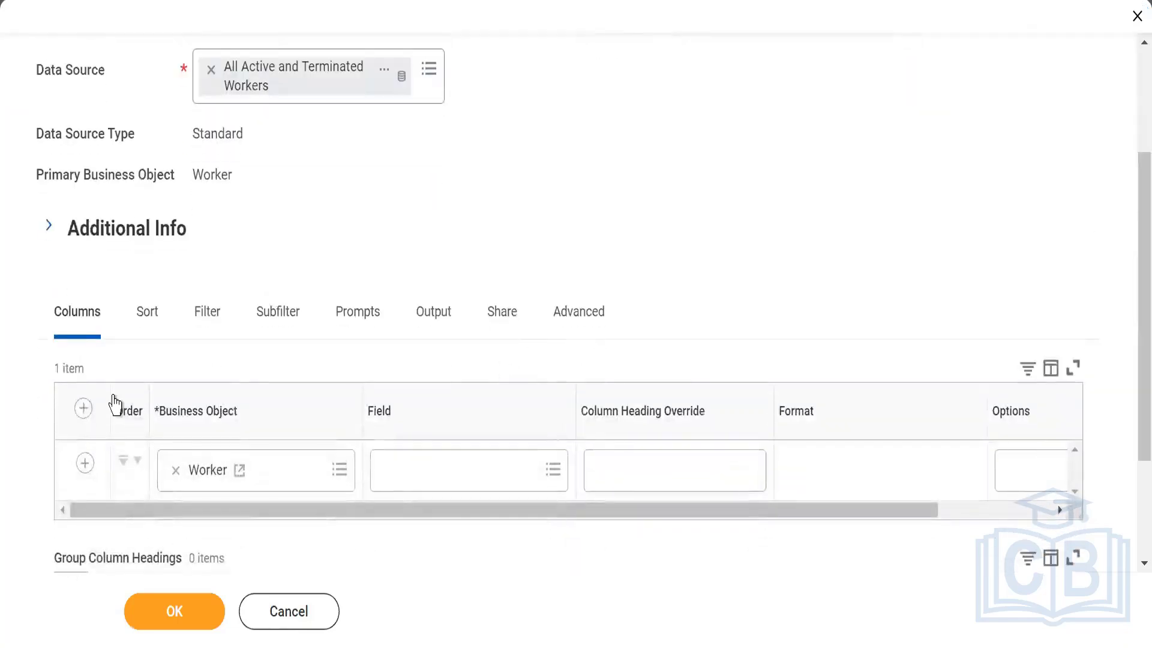
left_click(386, 466)
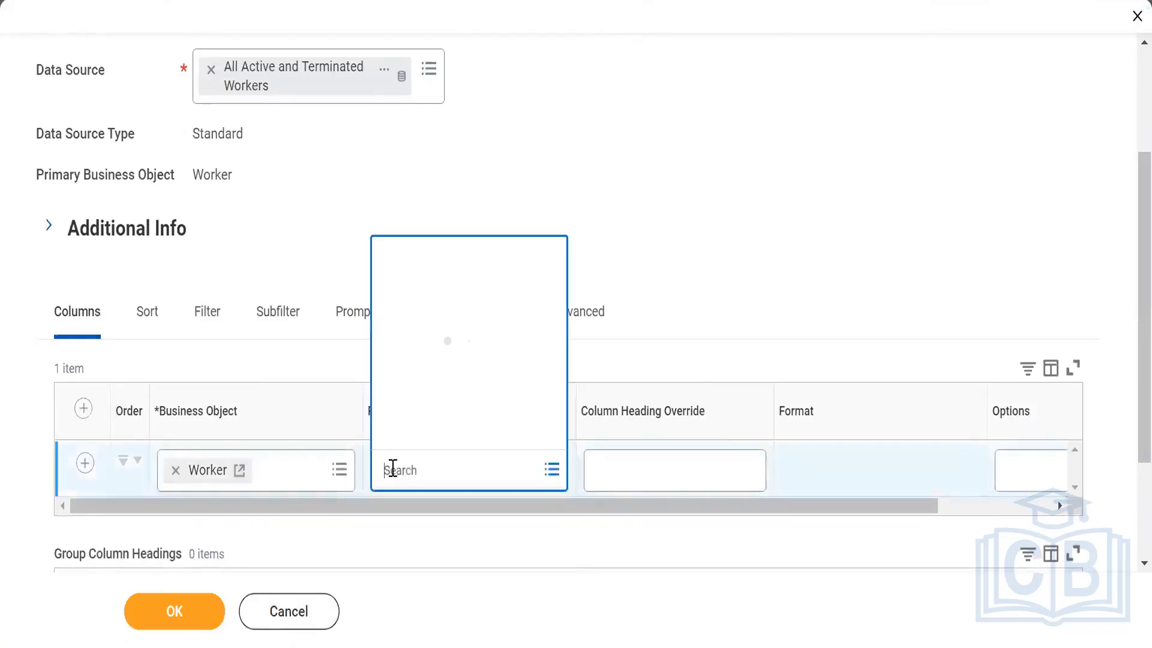
type("Firt")
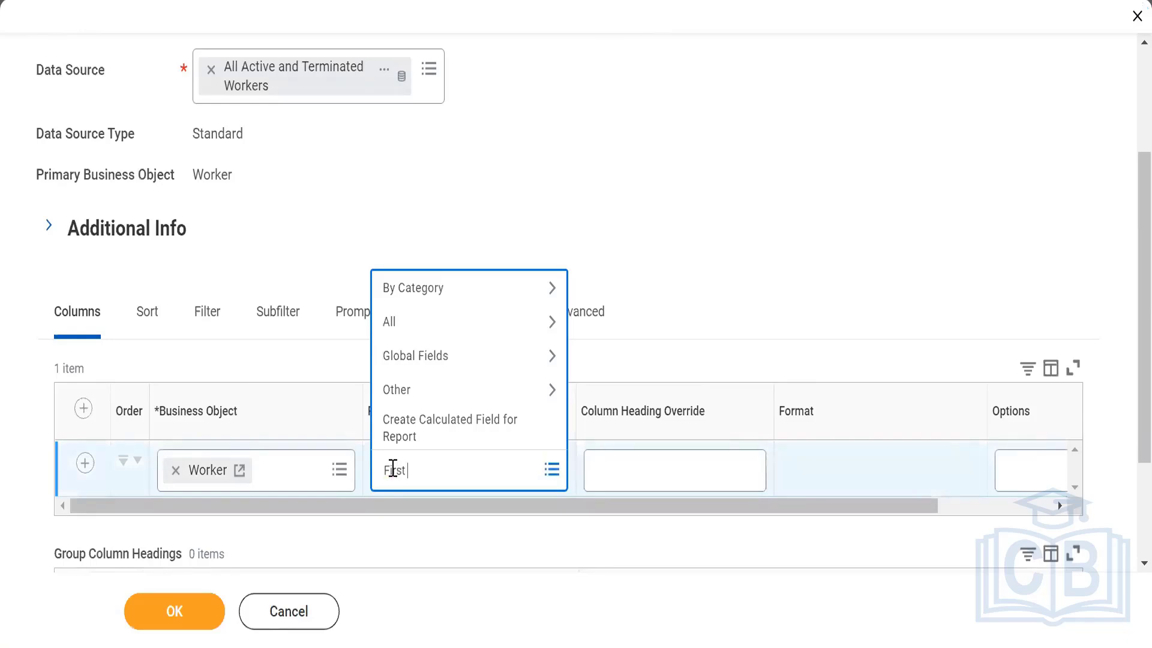
type("t name")
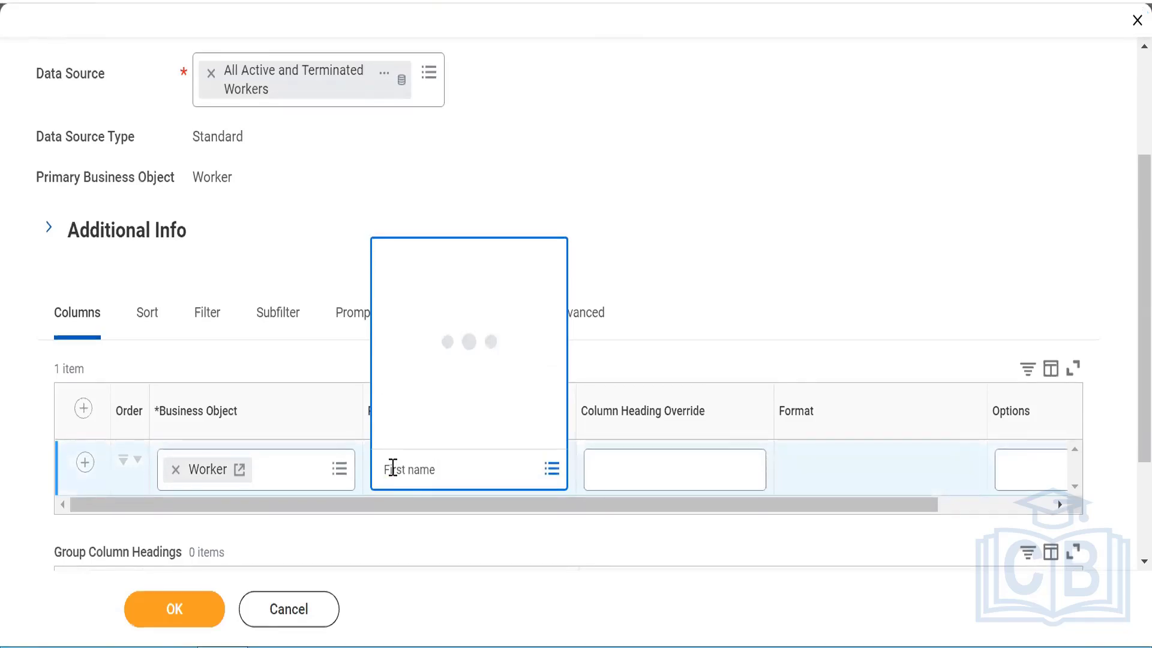
key("Return")
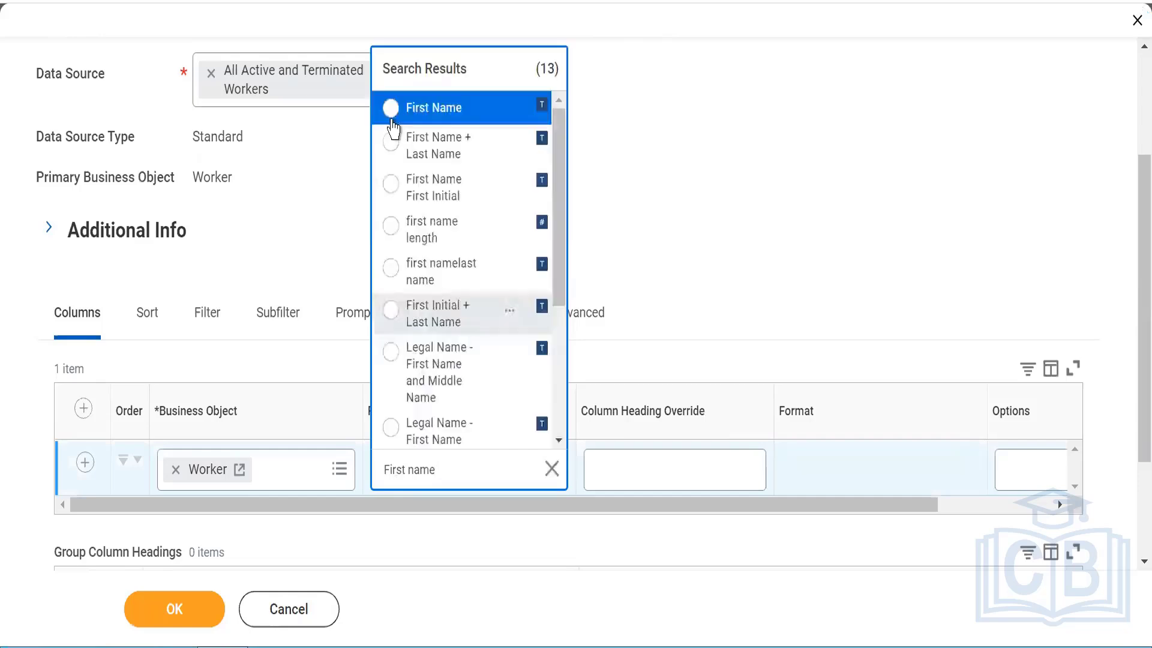
left_click(391, 117)
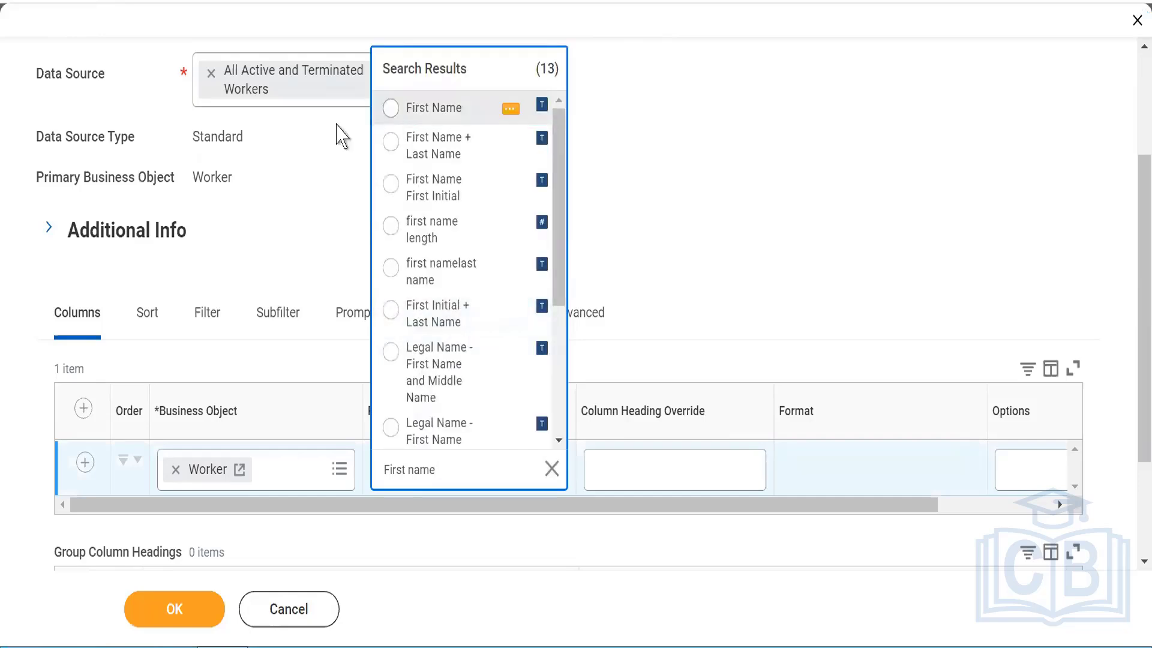
Add a column row for the Worker business object with the field Last Name.
left_click(83, 412)
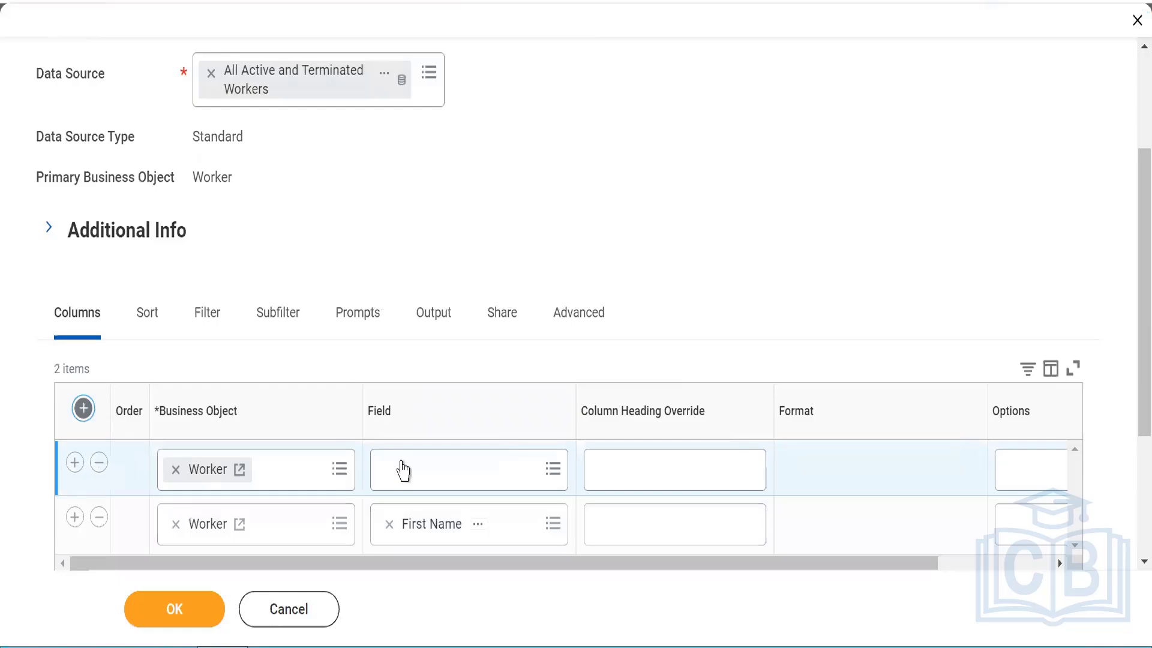
left_click(403, 462)
type("Last name")
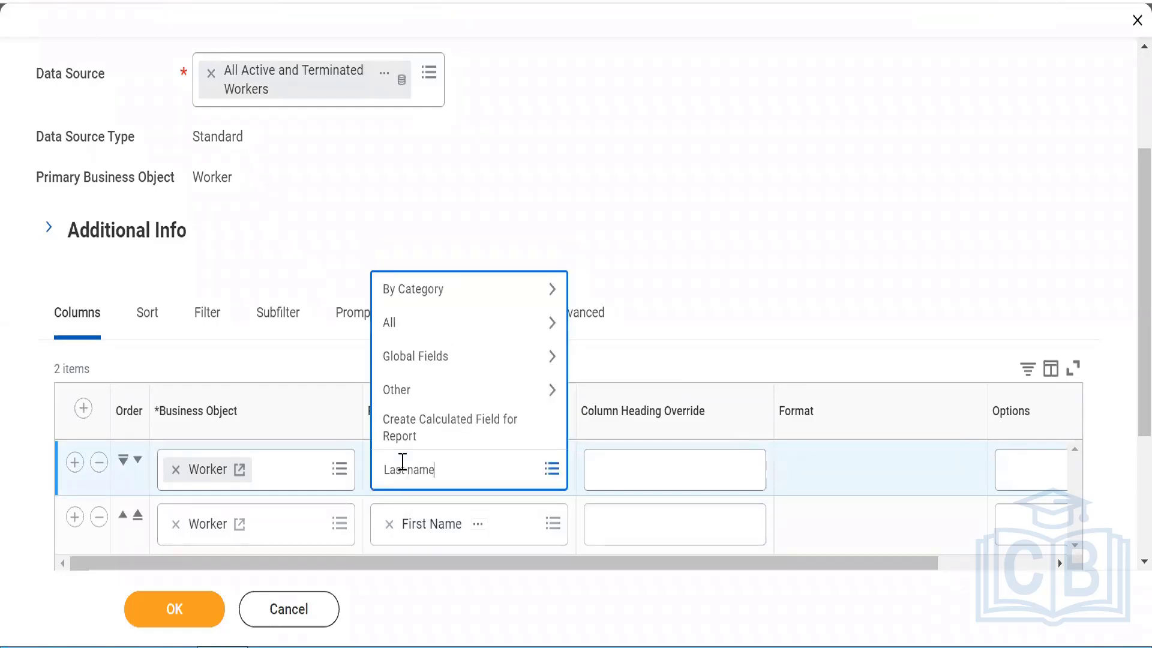
key("Return")
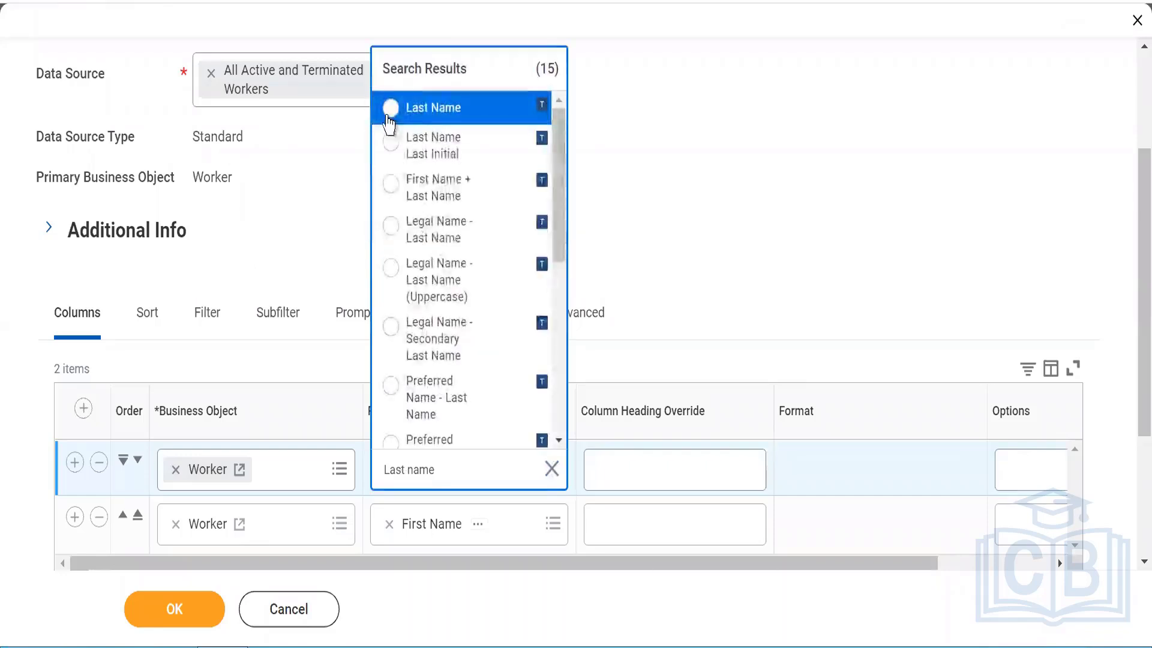
key("Return")
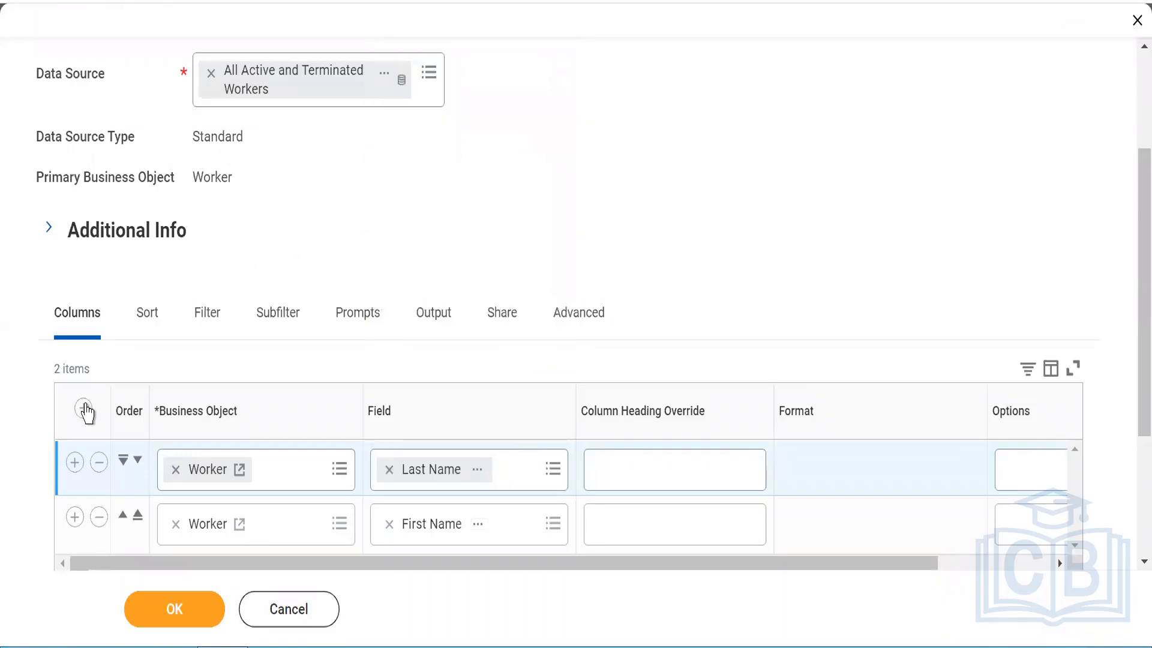
Add another Worker column row with the field Gender.
left_click(85, 412)
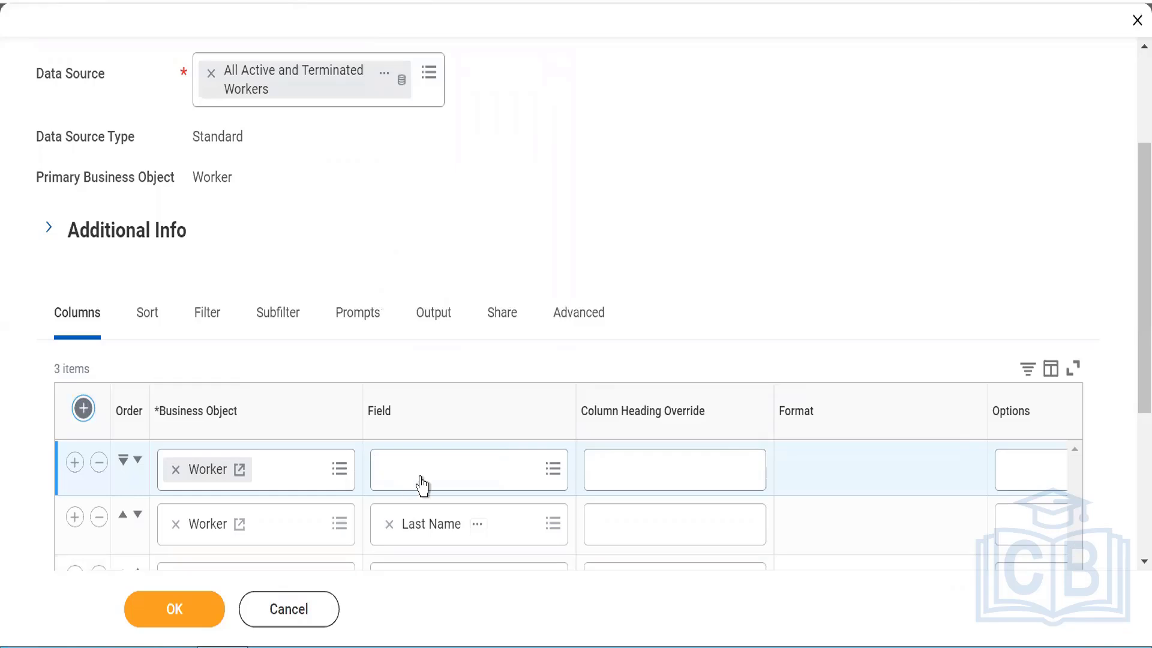
left_click(420, 478)
type("Gende")
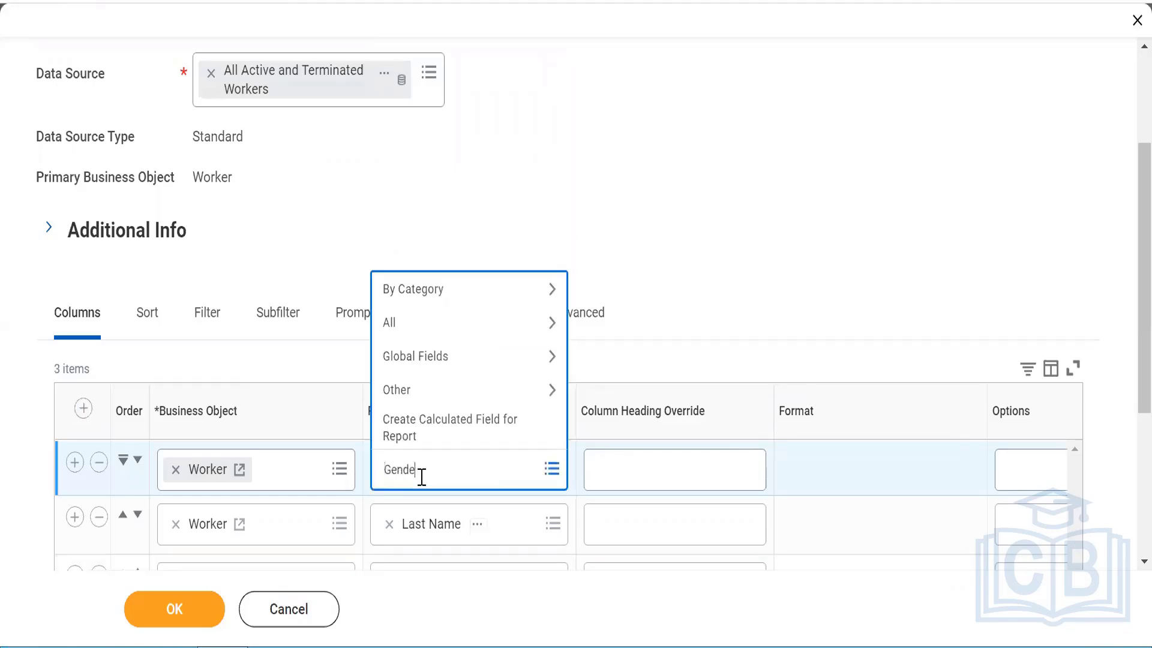
type("r")
key("Return")
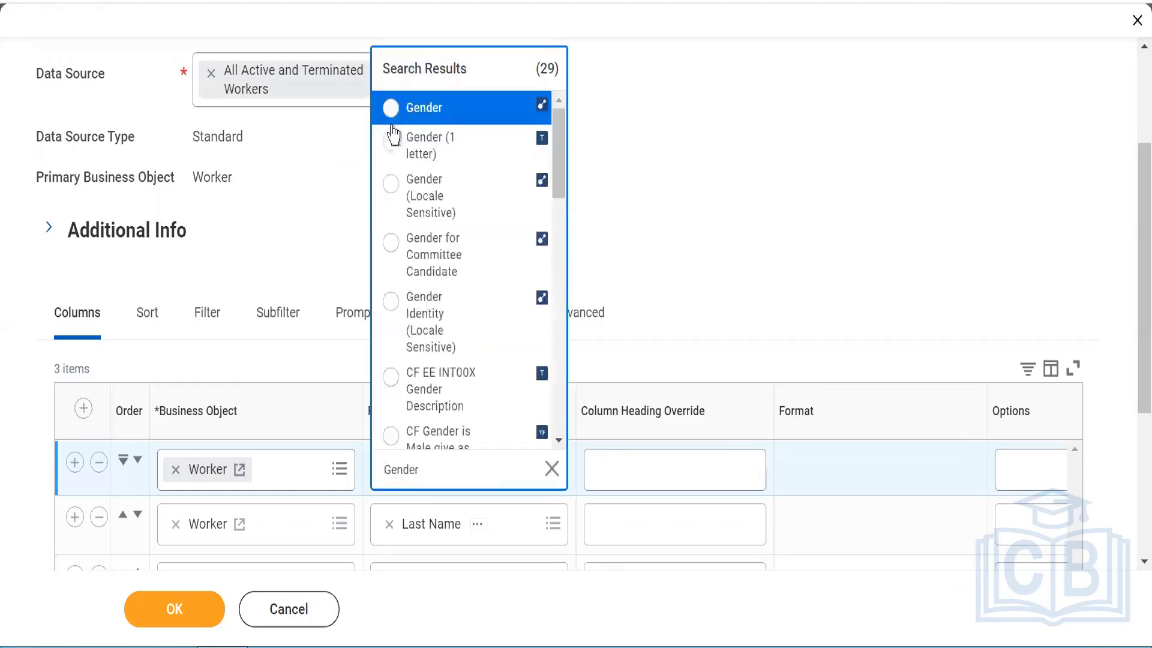
left_click(392, 114)
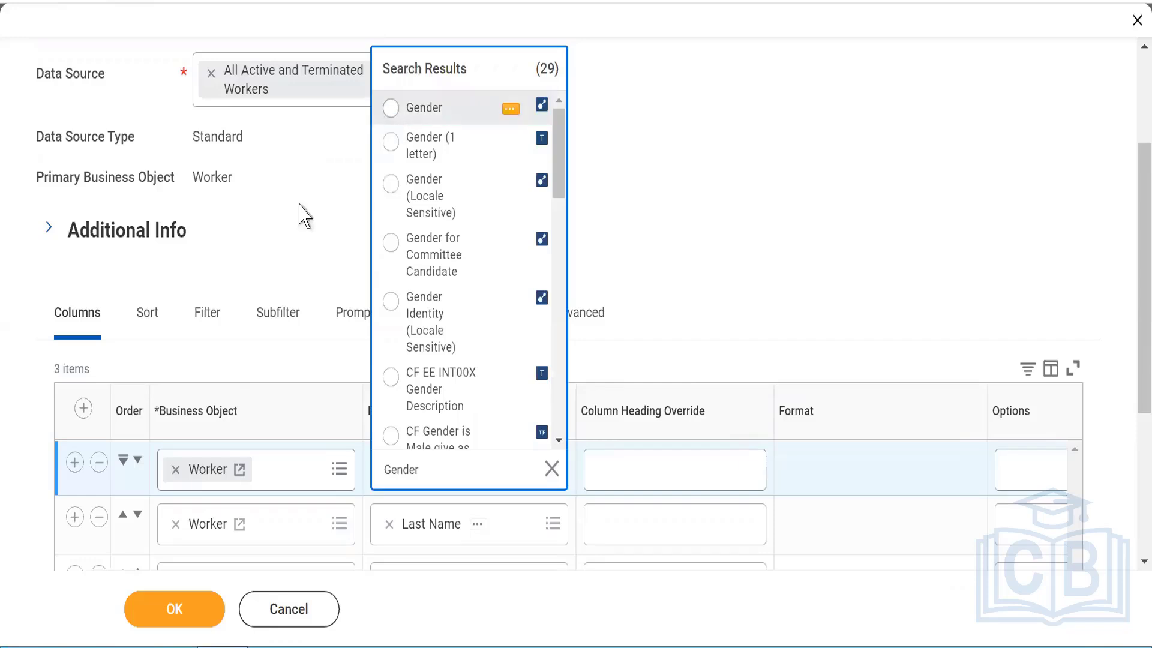
Add a fourth column row and replace its Worker business object with Job Profile.
left_click(78, 419)
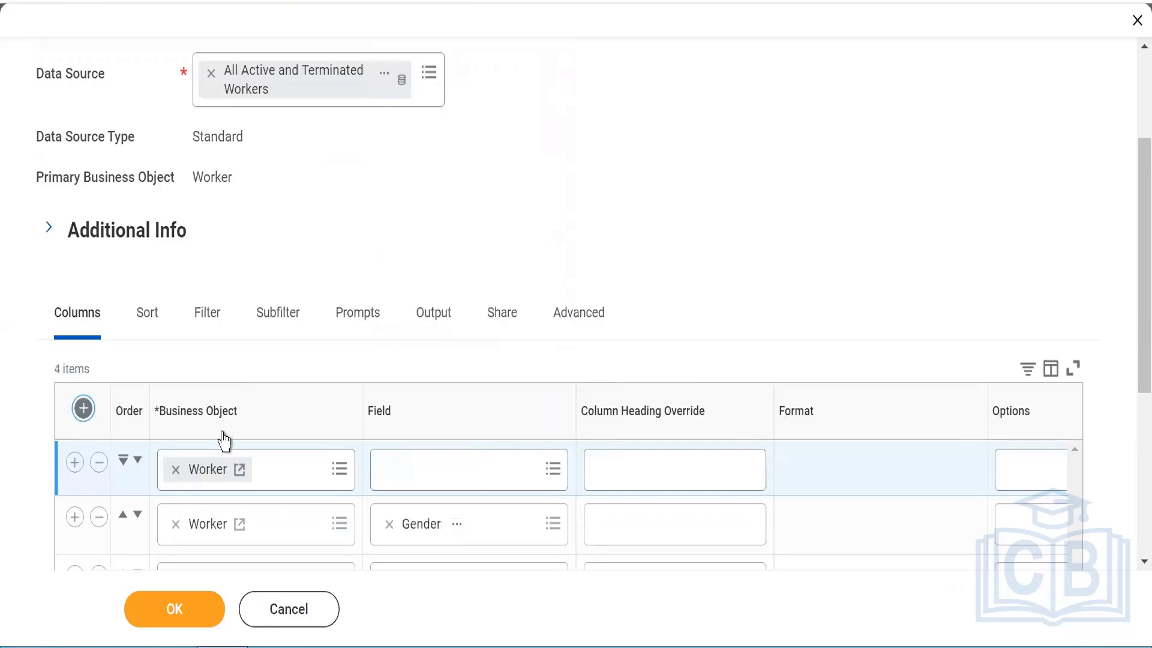
left_click(174, 469)
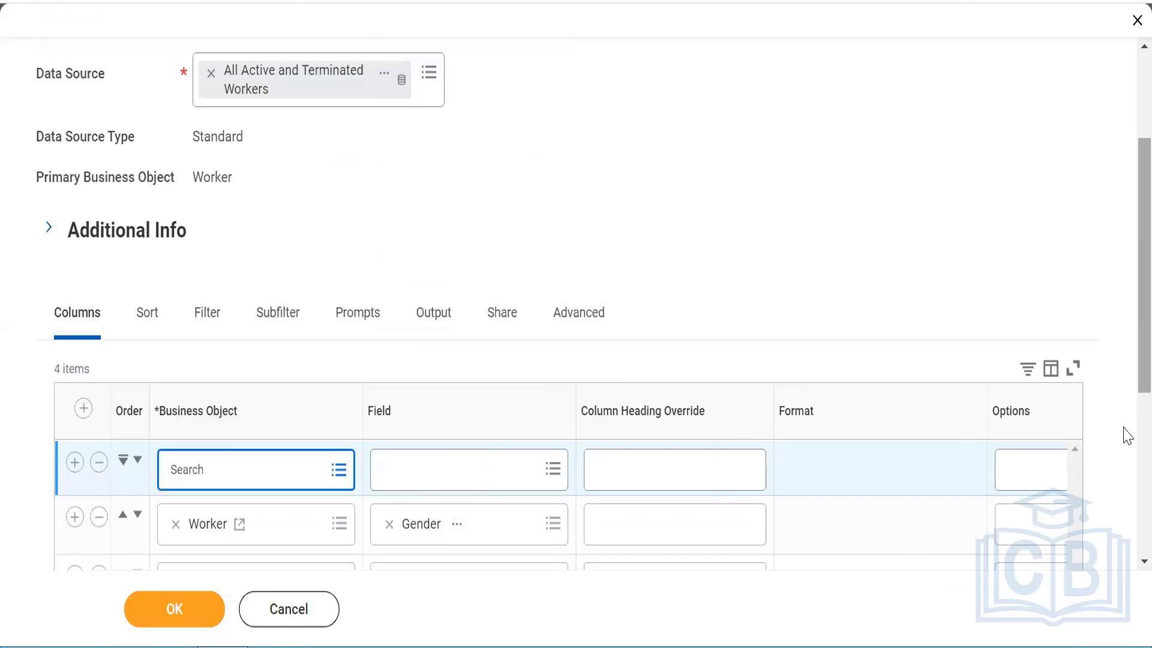
scroll(1134, 438, "down", 5)
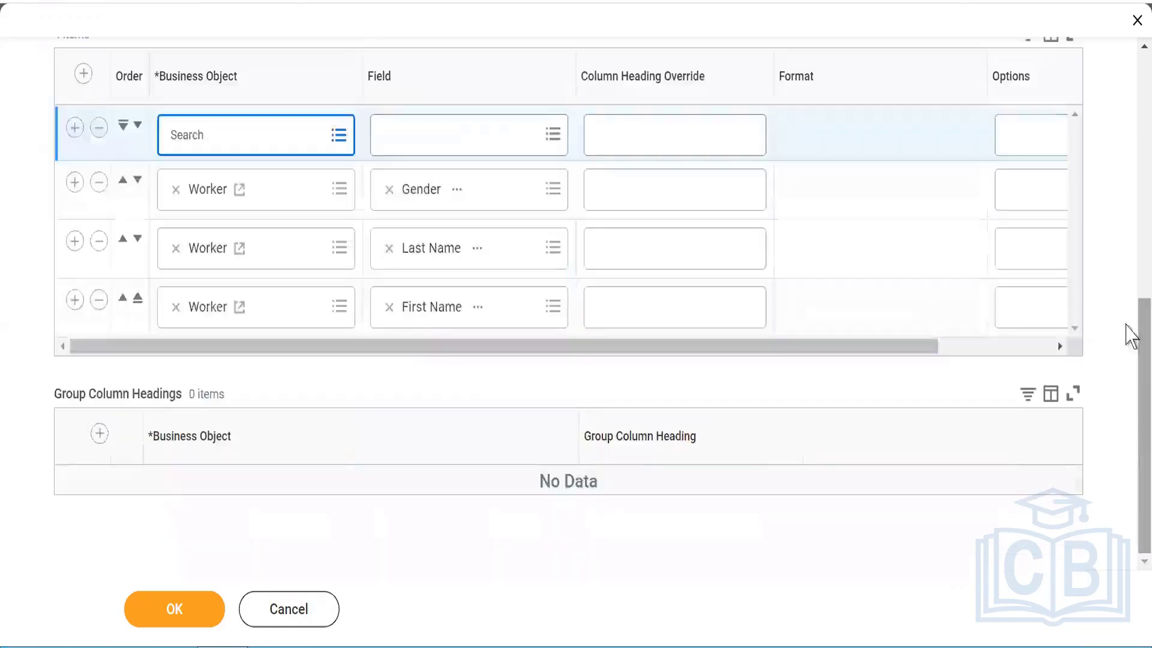
scroll(1134, 329, "up", 4)
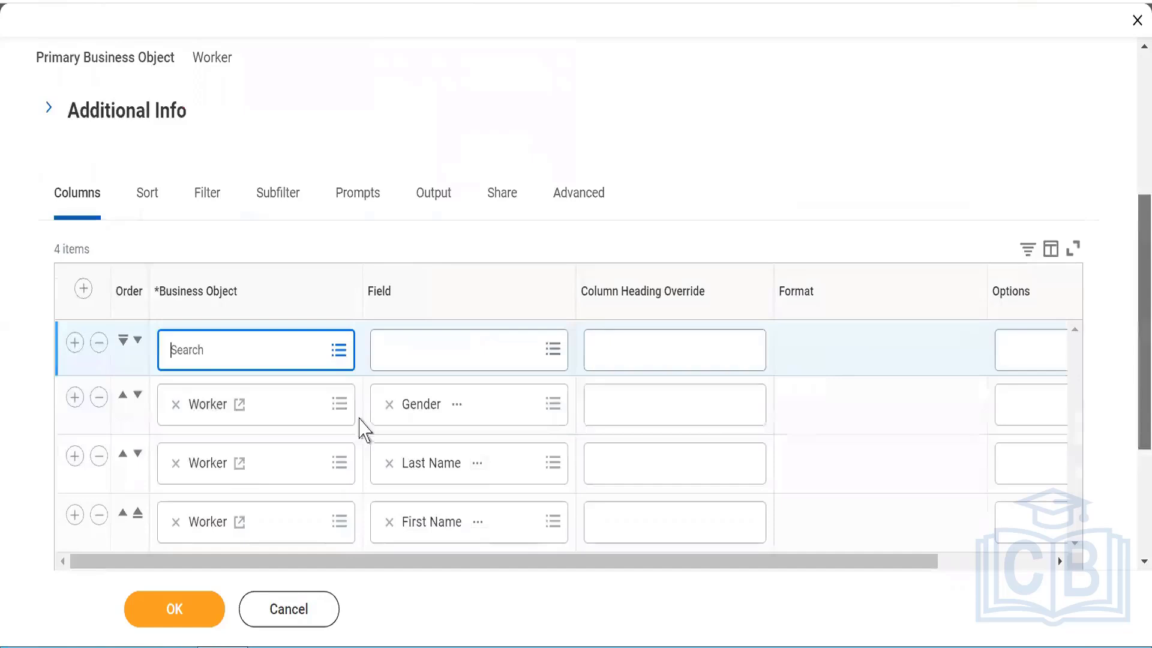
left_click(229, 354)
type("Job")
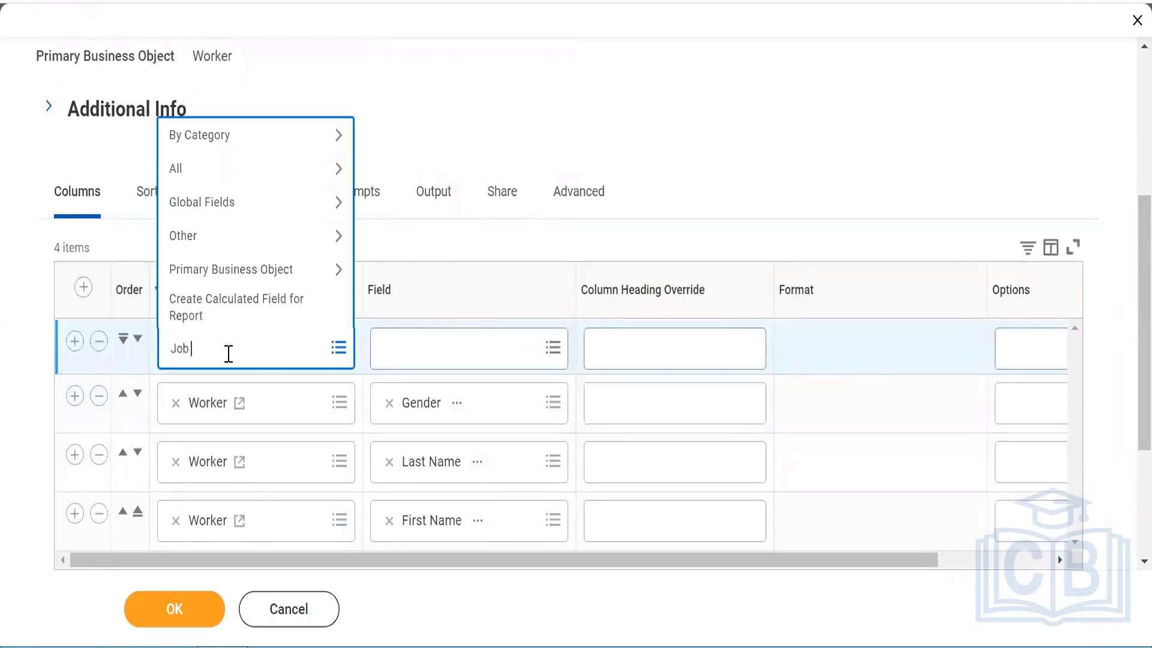
type(" Profile")
key("Return")
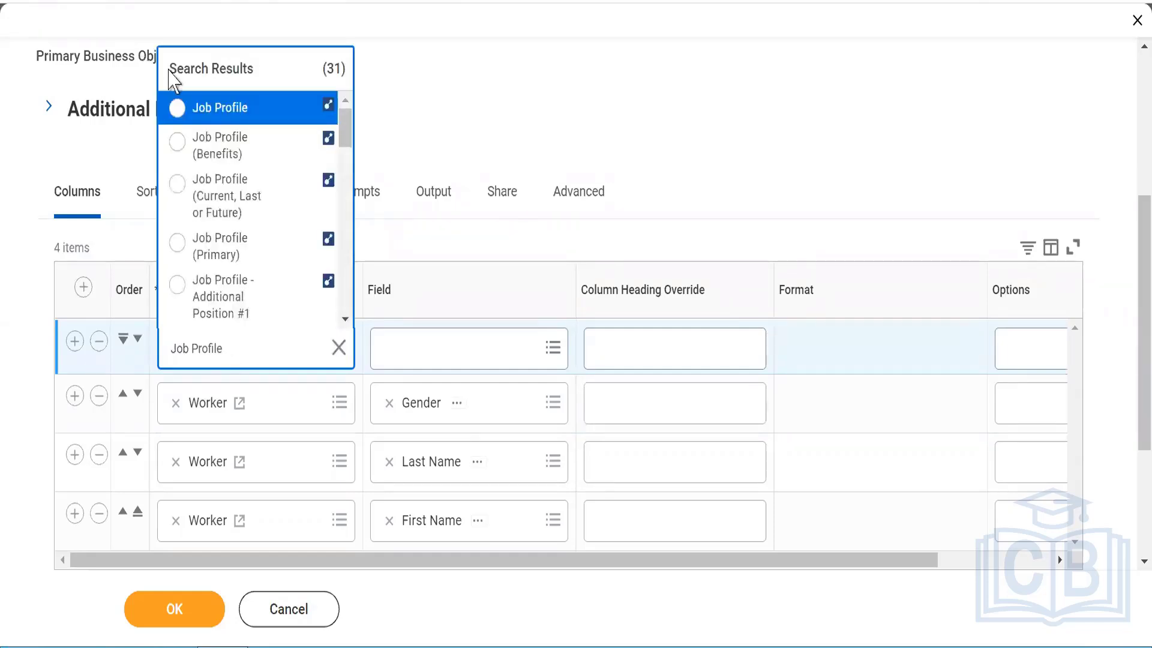
left_click(177, 110)
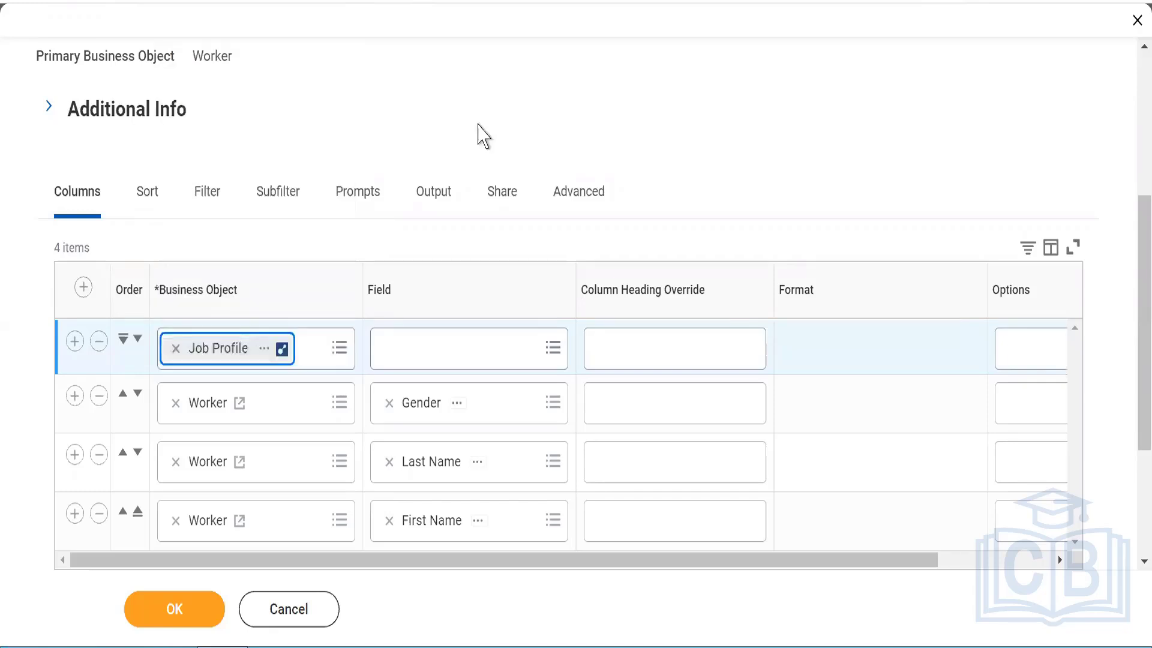
Set the field of the Job Profile column row to Compensation Grade.
left_click(409, 367)
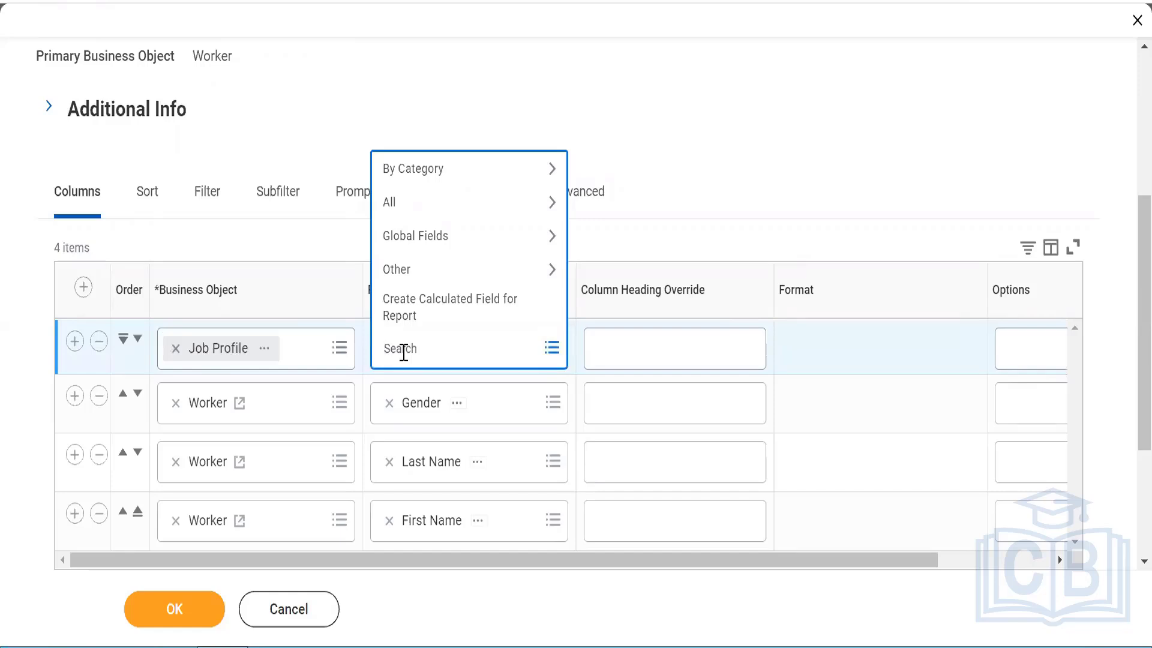
type("Comp grade")
key("Return")
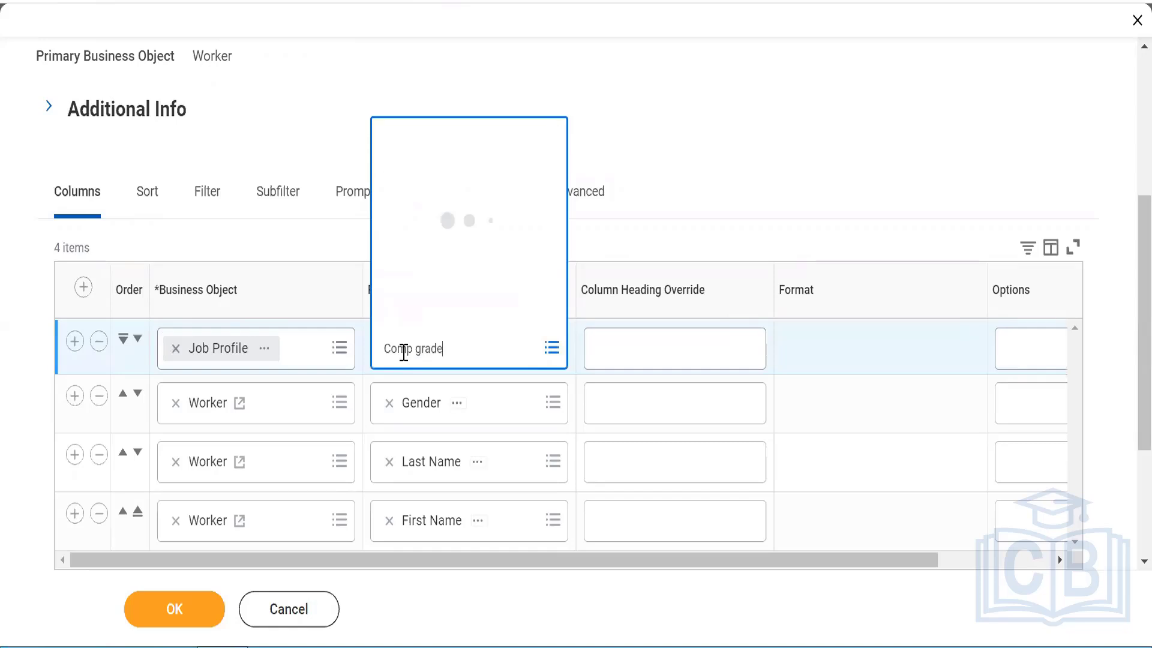
left_click(362, 147)
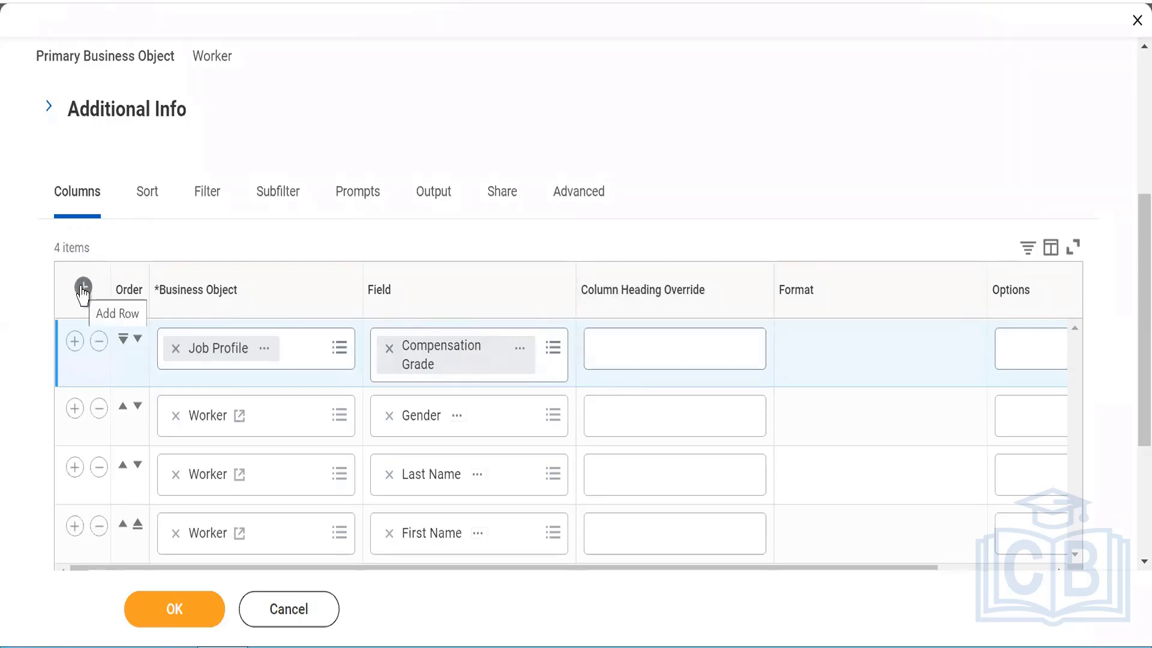
Add a fifth column row and replace its Worker business object with Dependents.
left_click(84, 288)
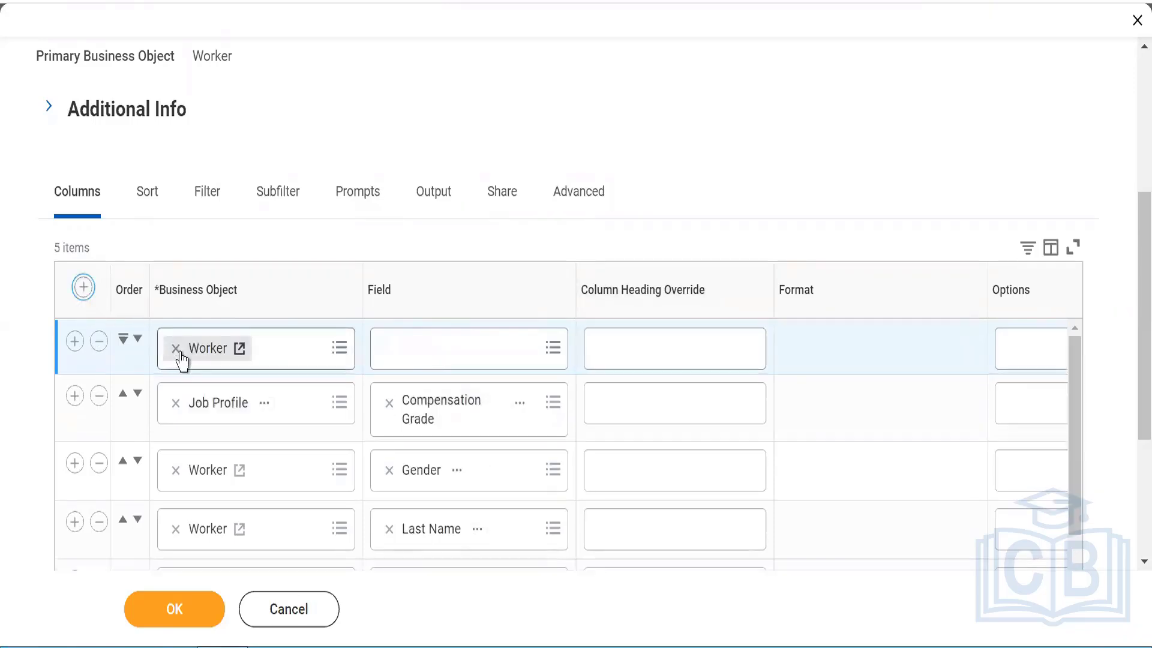
left_click(177, 349)
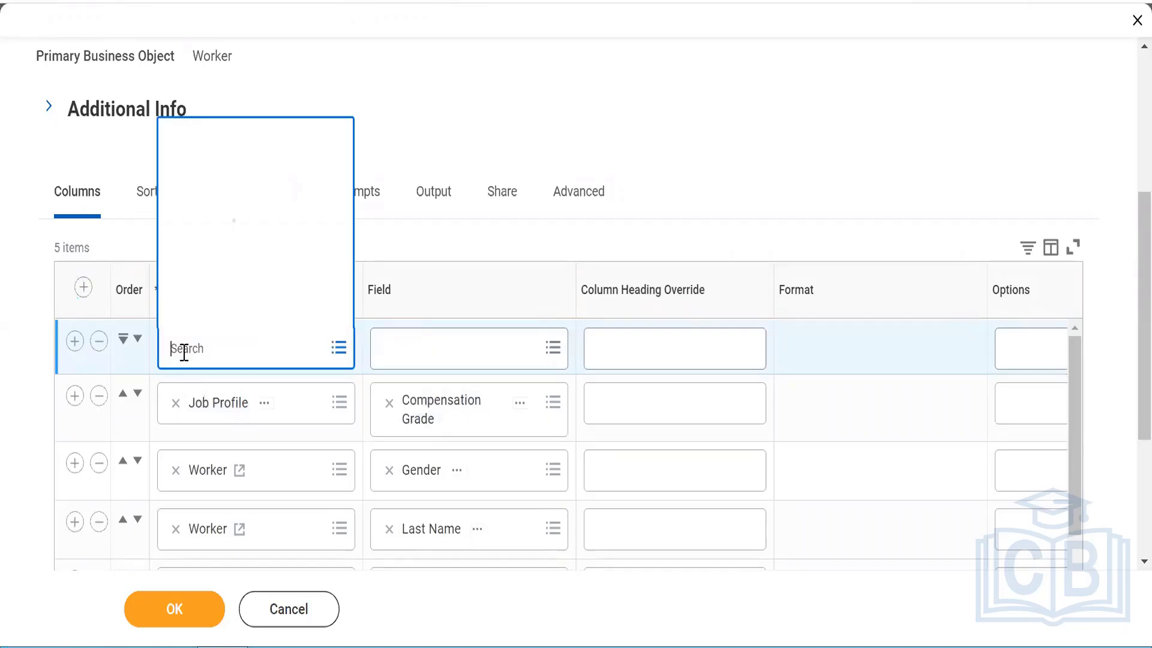
type("Depend")
key("Return")
left_click(239, 343)
key("BackSpace")
key("Return")
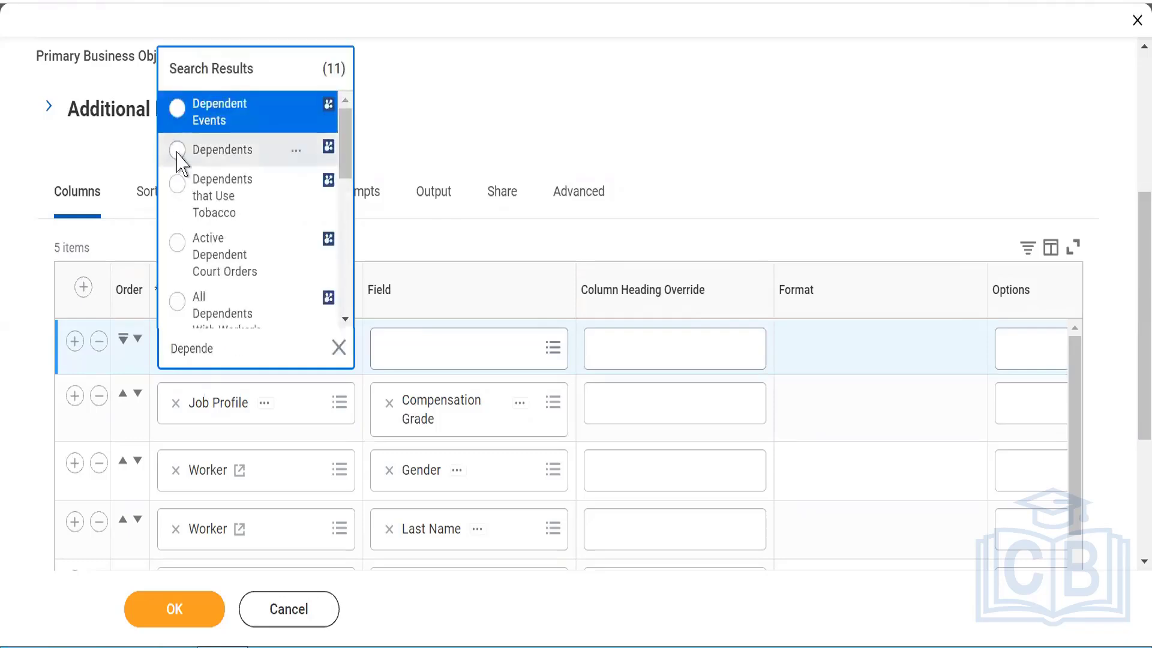
left_click(180, 155)
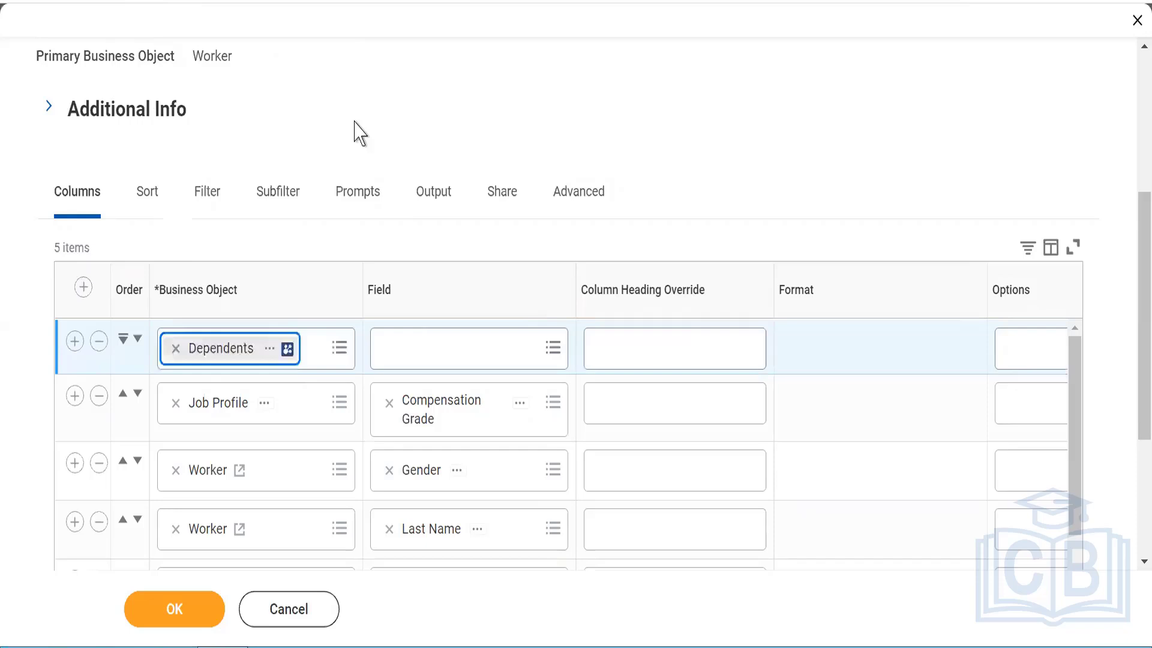
Set the field of the Dependents column row to Gender.
left_click(403, 348)
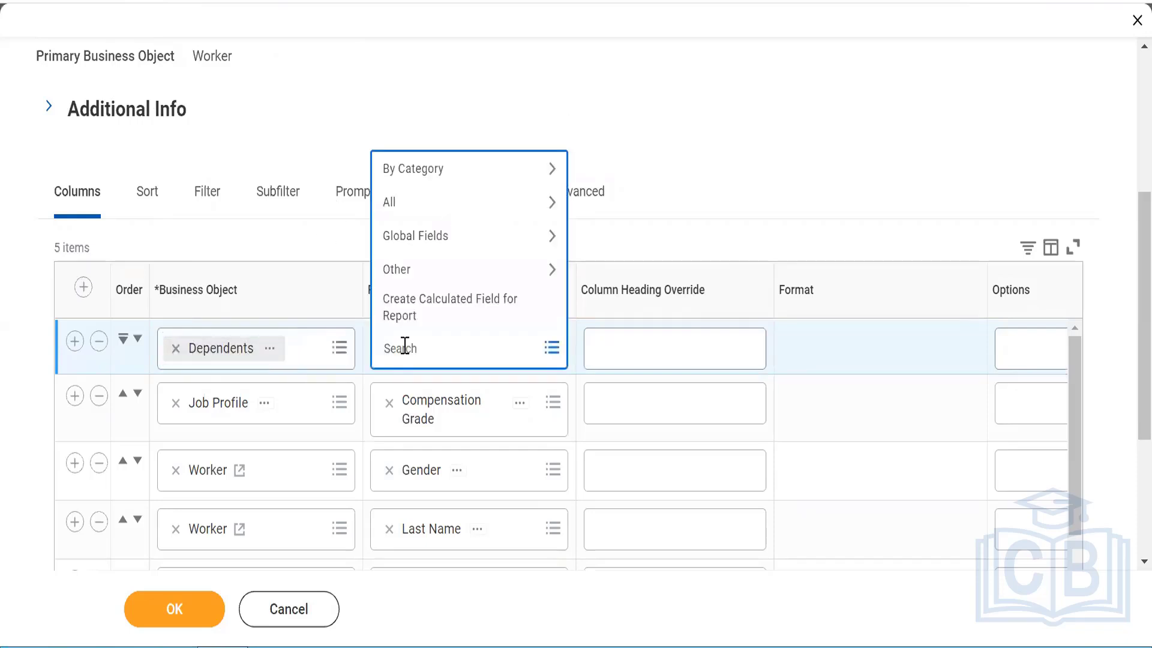
type("Gender of Depends")
key("Return")
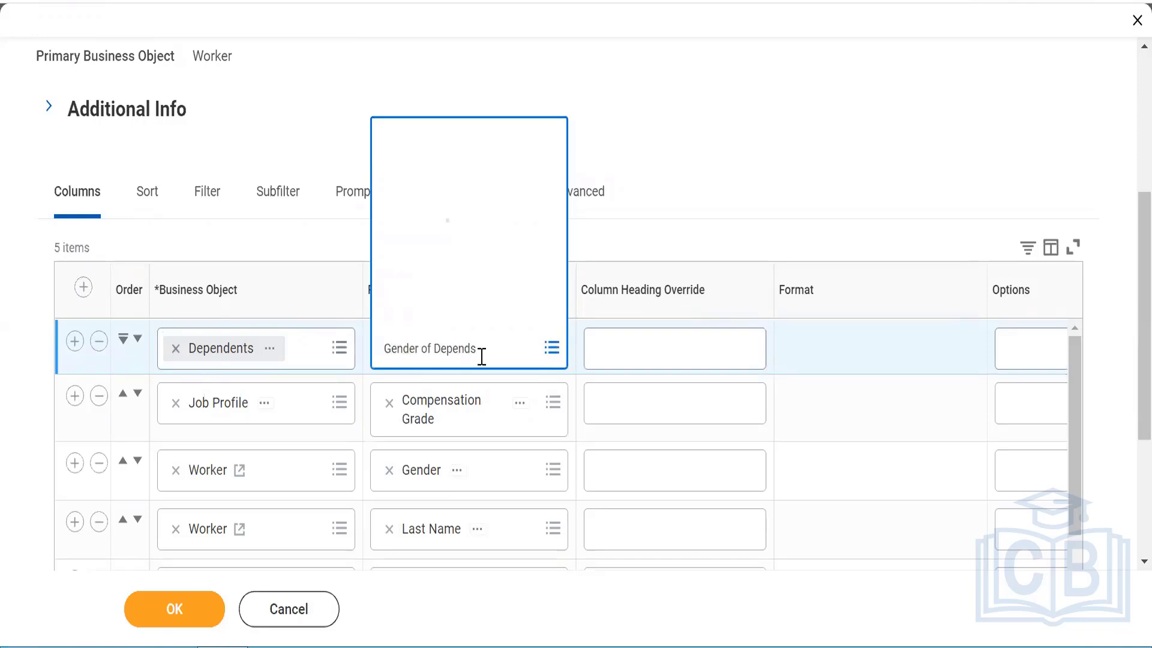
key("BackSpace")
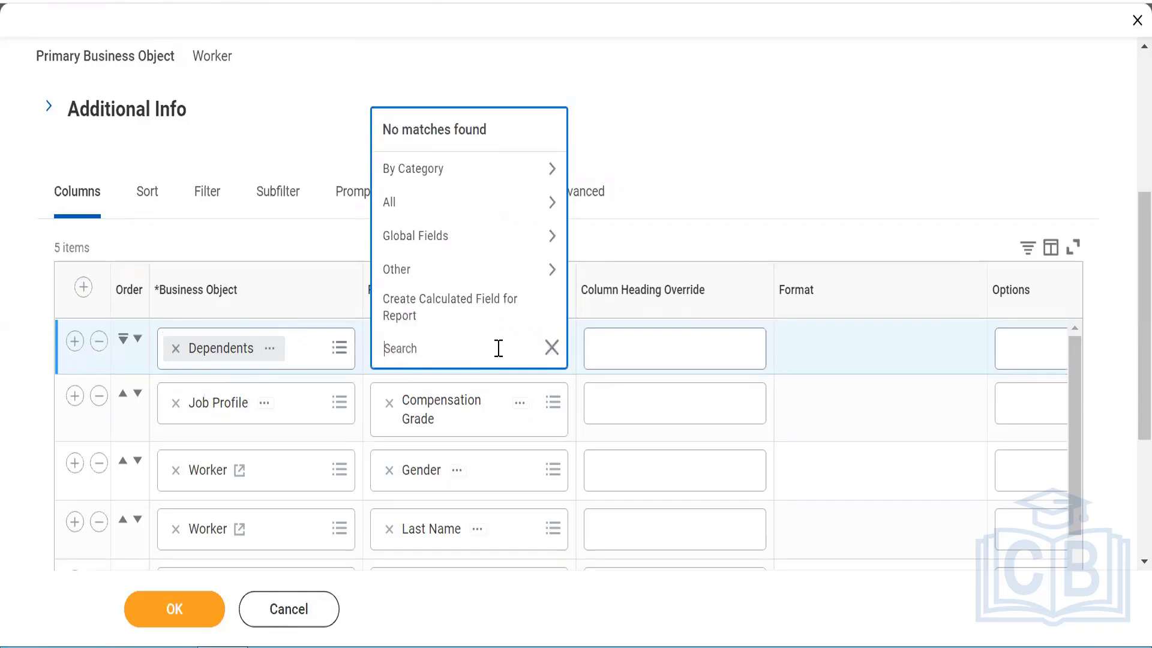
type("Gender")
key("Return")
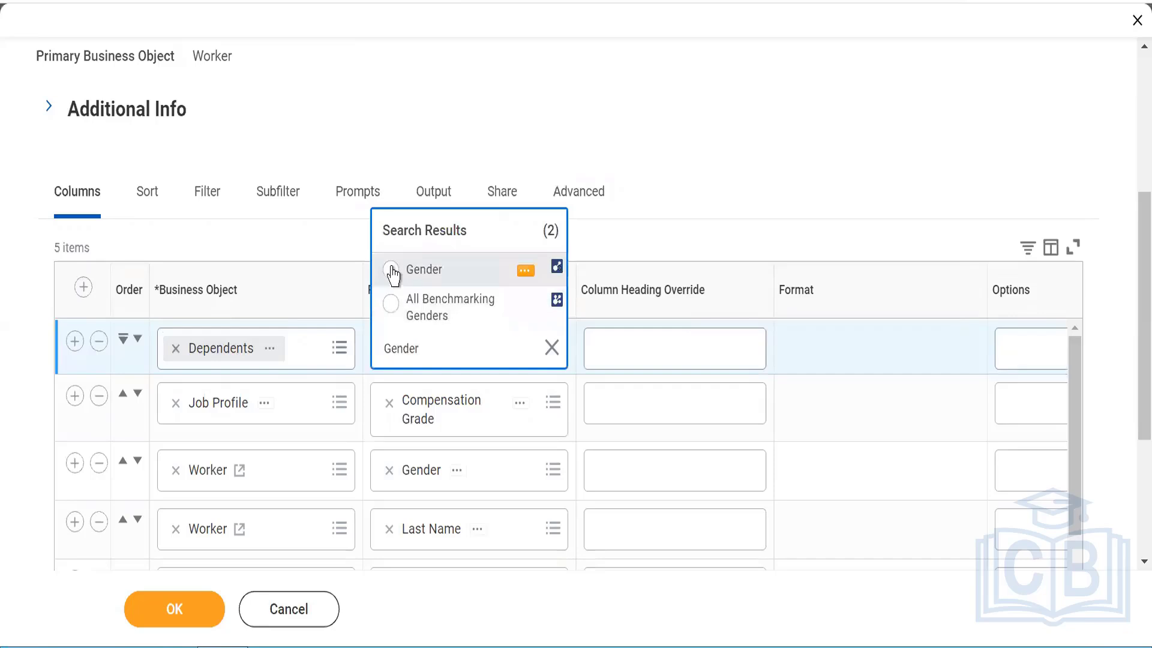
left_click(391, 271)
Override the column heading of the Dependents row with "Gender of Dependents".
left_click(630, 333)
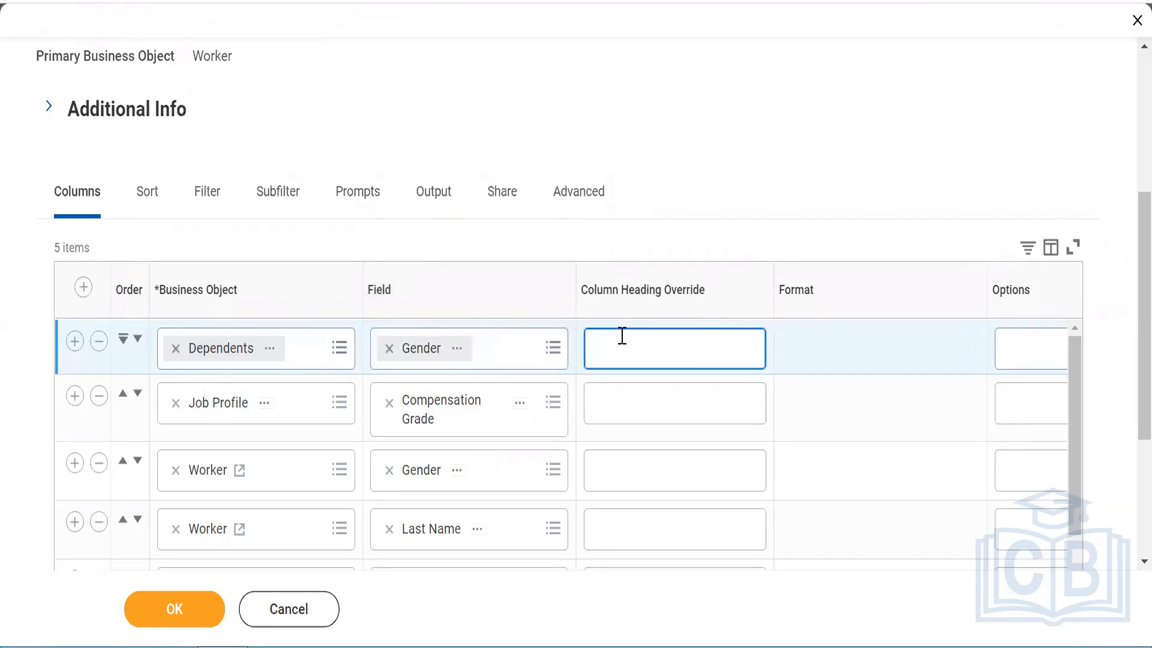
type("Gender of Dependents")
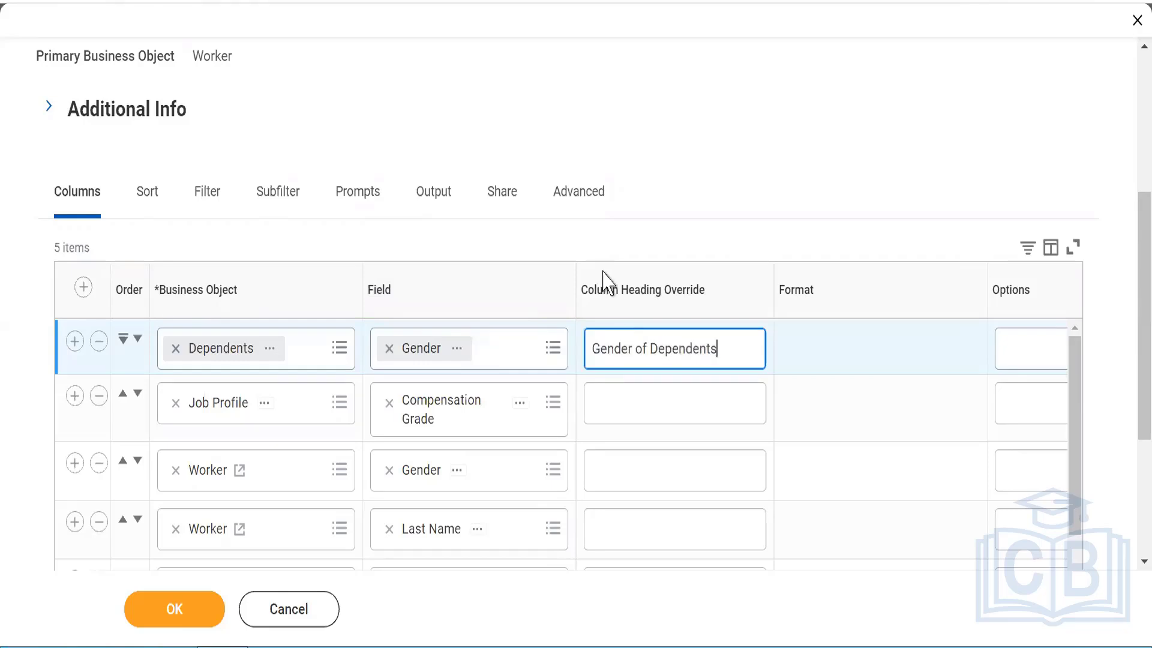
left_click(543, 93)
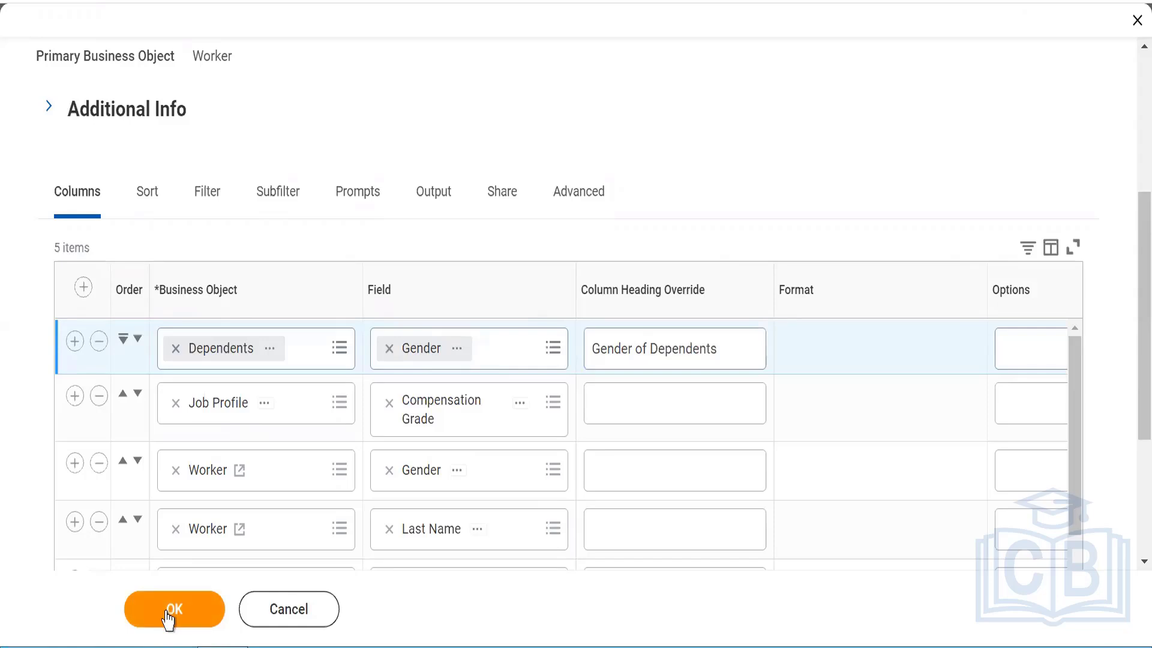
Add an And filter condition on instances that uses the field Gender.
left_click(216, 189)
left_click(88, 330)
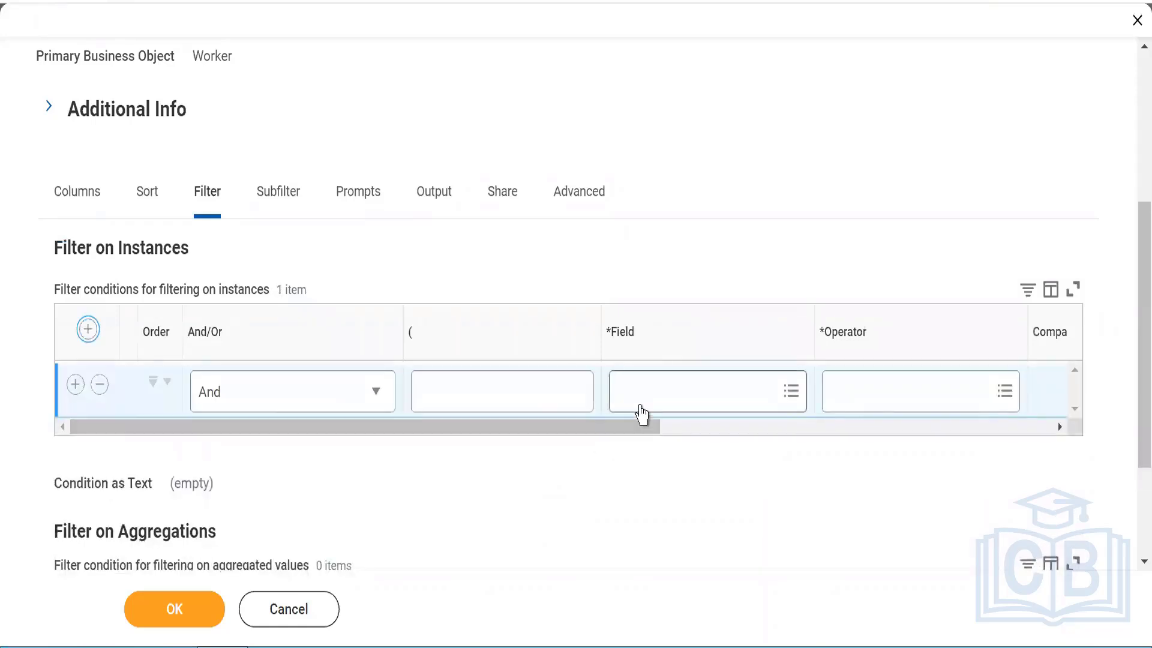
left_click(642, 401)
type("Gen")
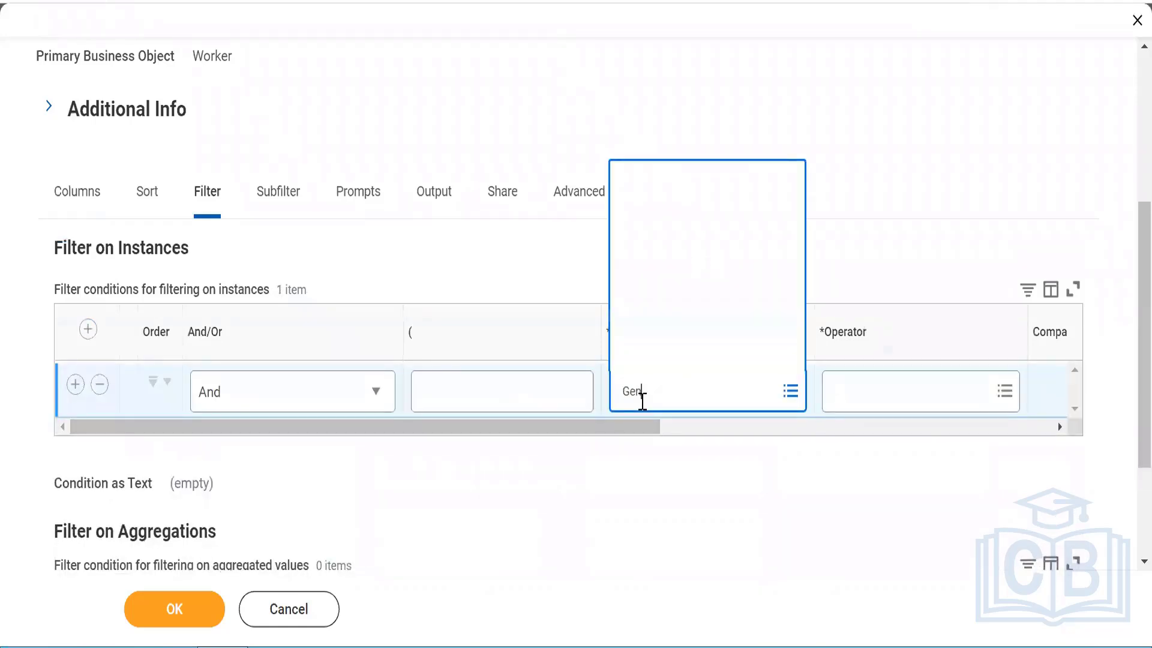
type("der")
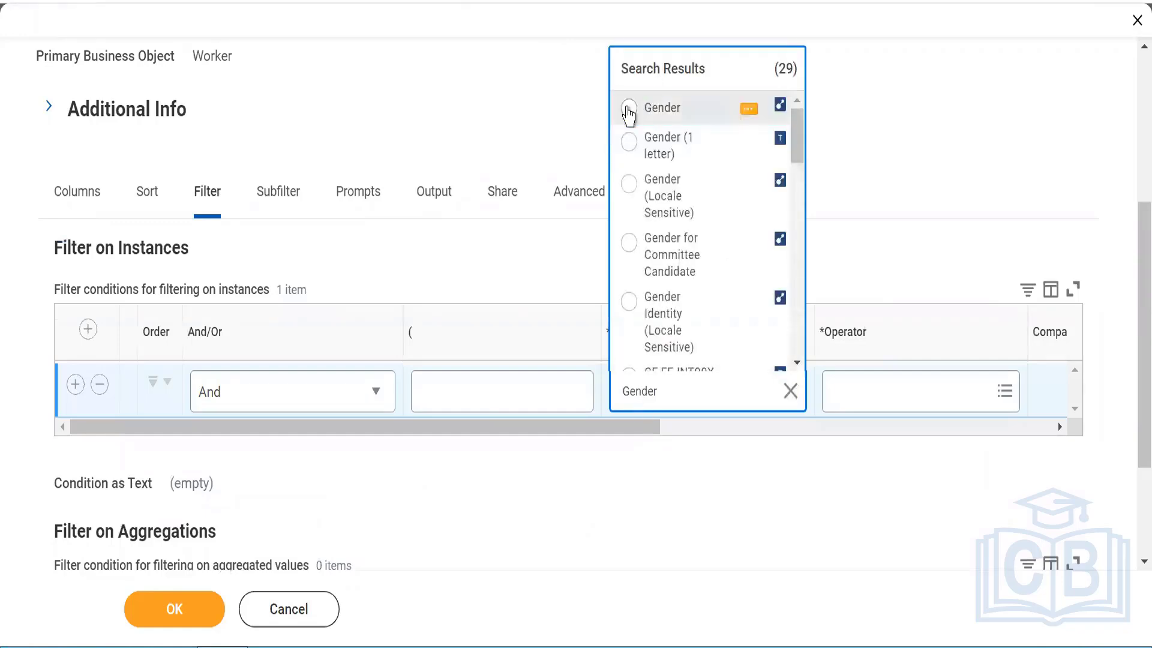
left_click(629, 109)
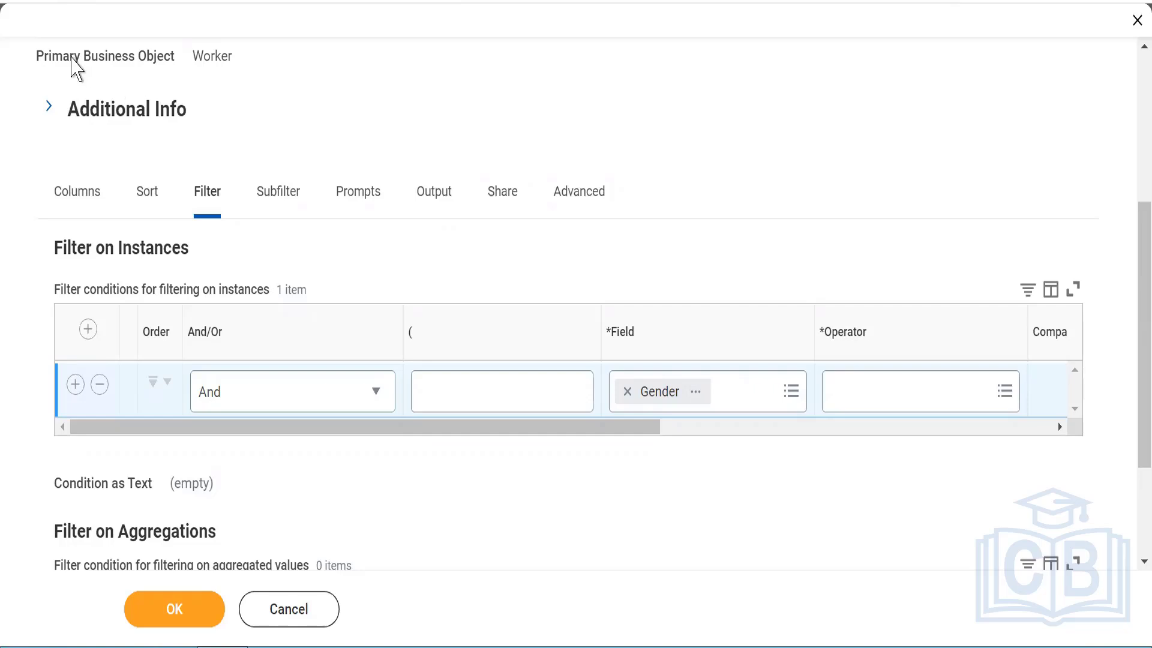
left_click_drag(77, 67, 259, 153)
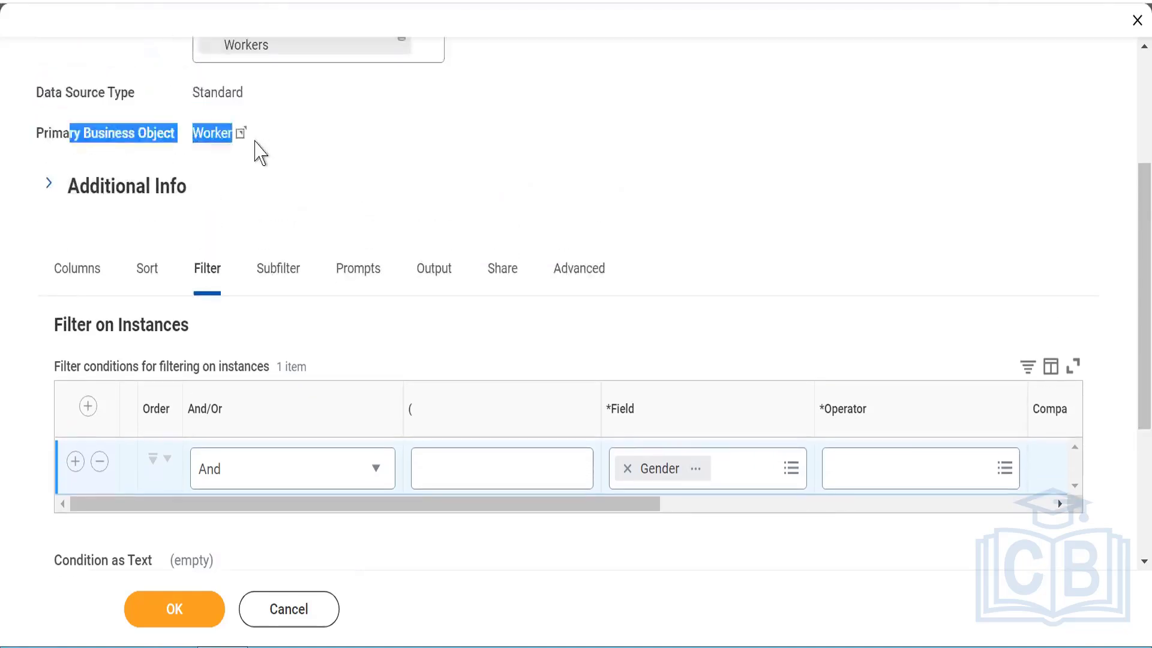
left_click(259, 153)
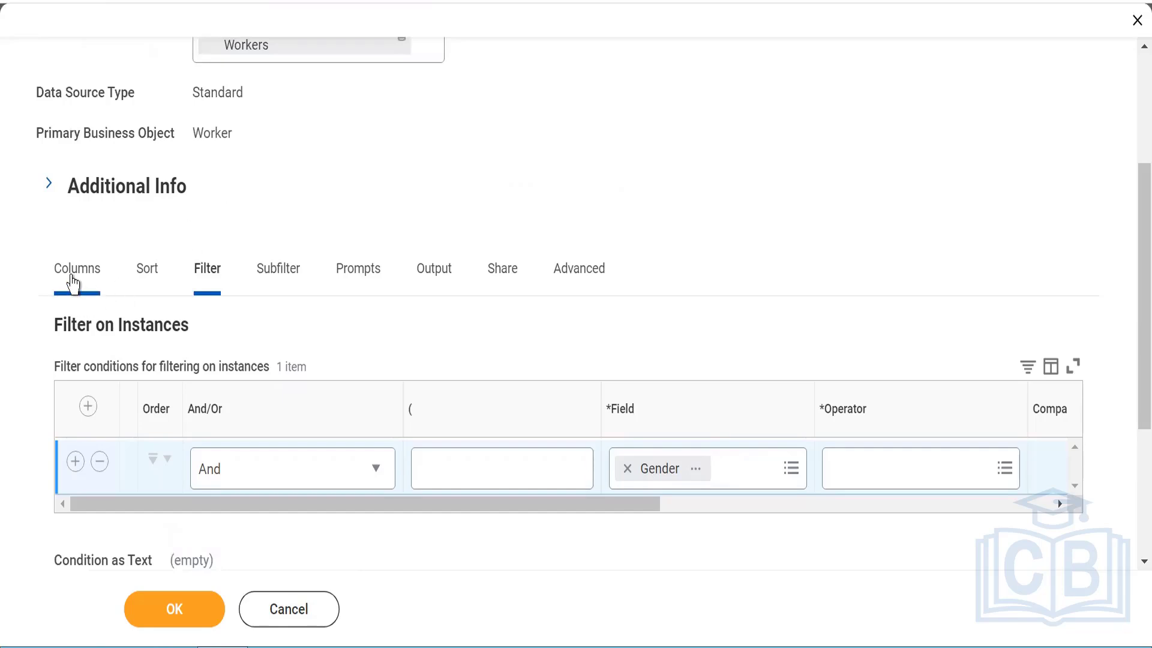
left_click(75, 279)
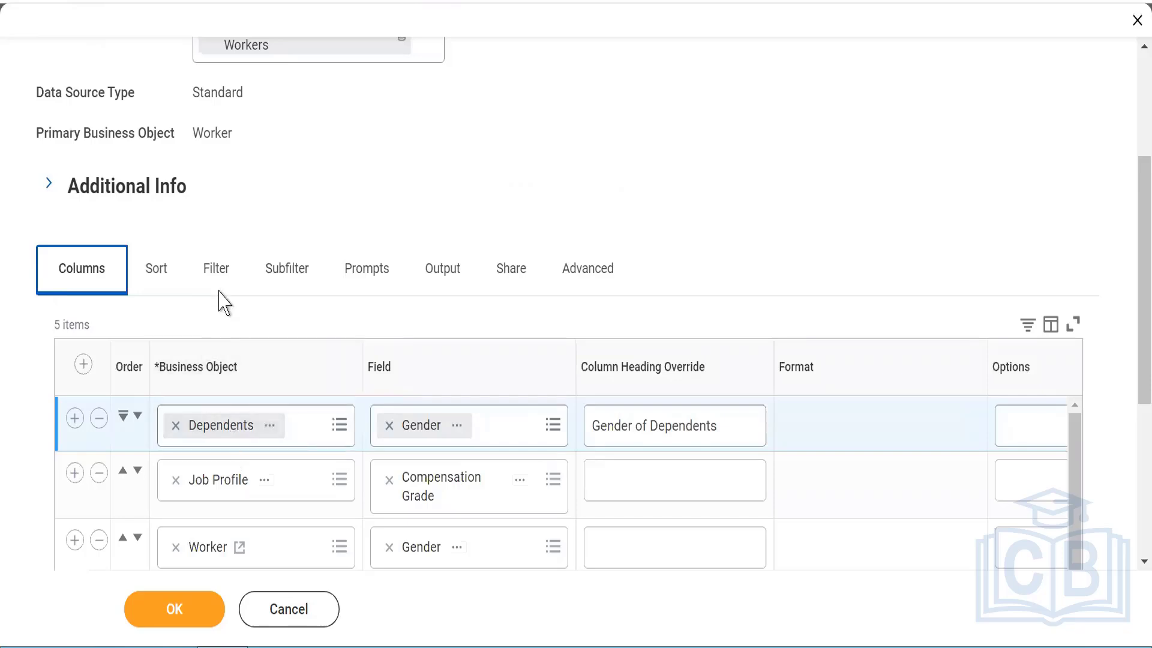
left_click(212, 267)
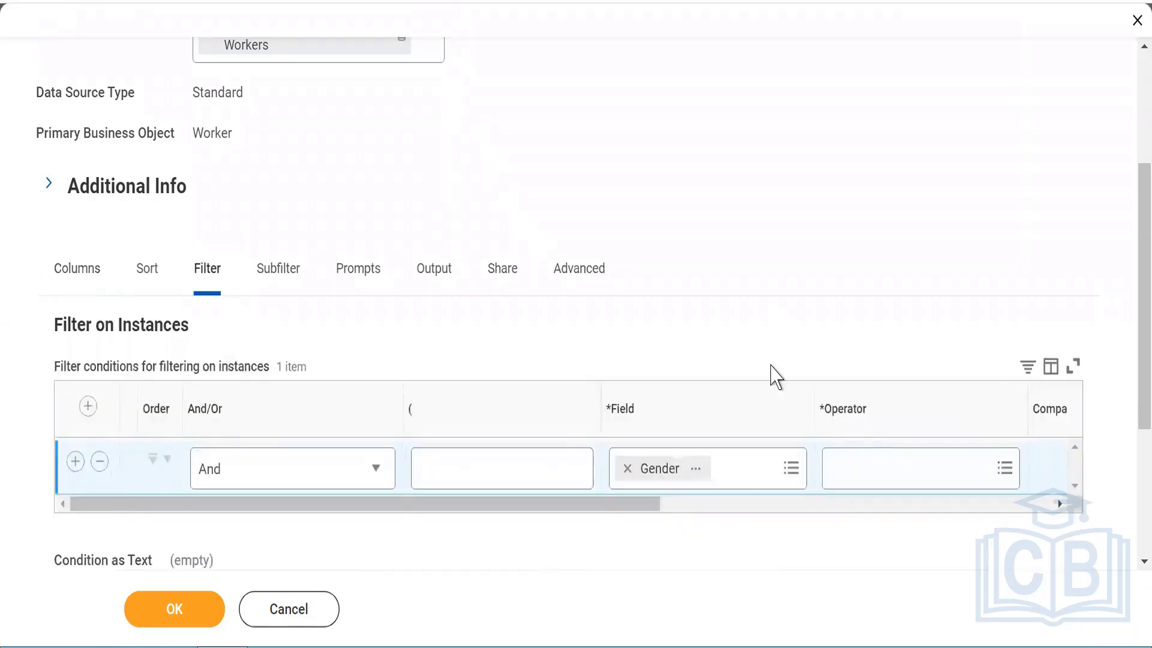
Set the operator of the Gender filter condition to "is not empty".
left_click(874, 476)
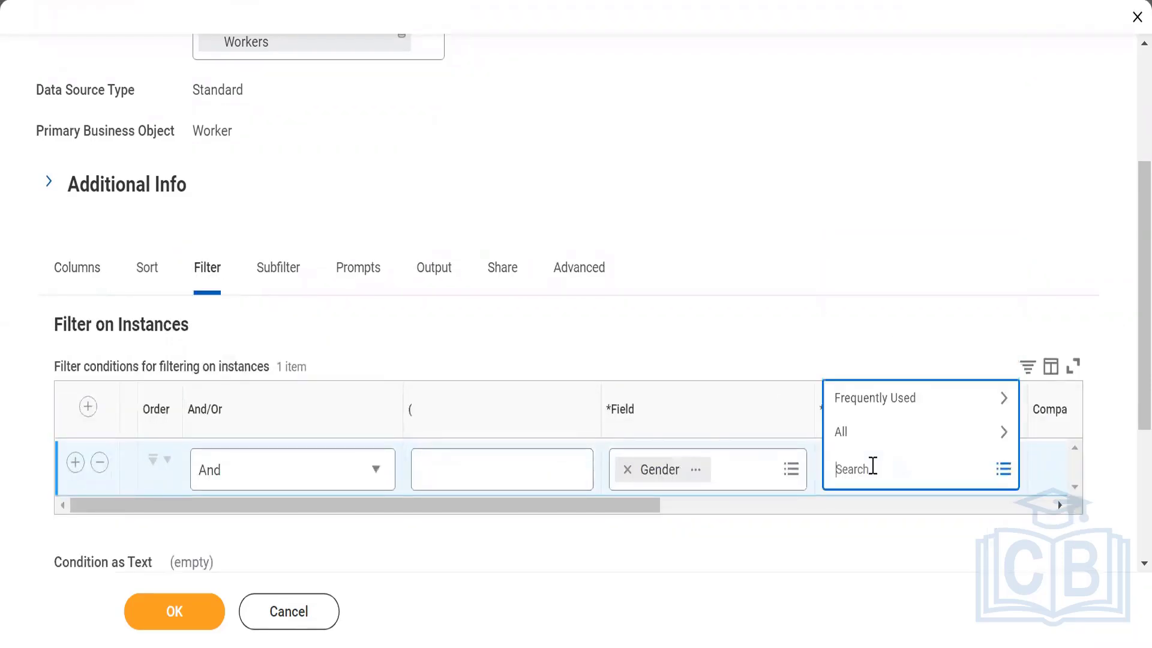
left_click(847, 433)
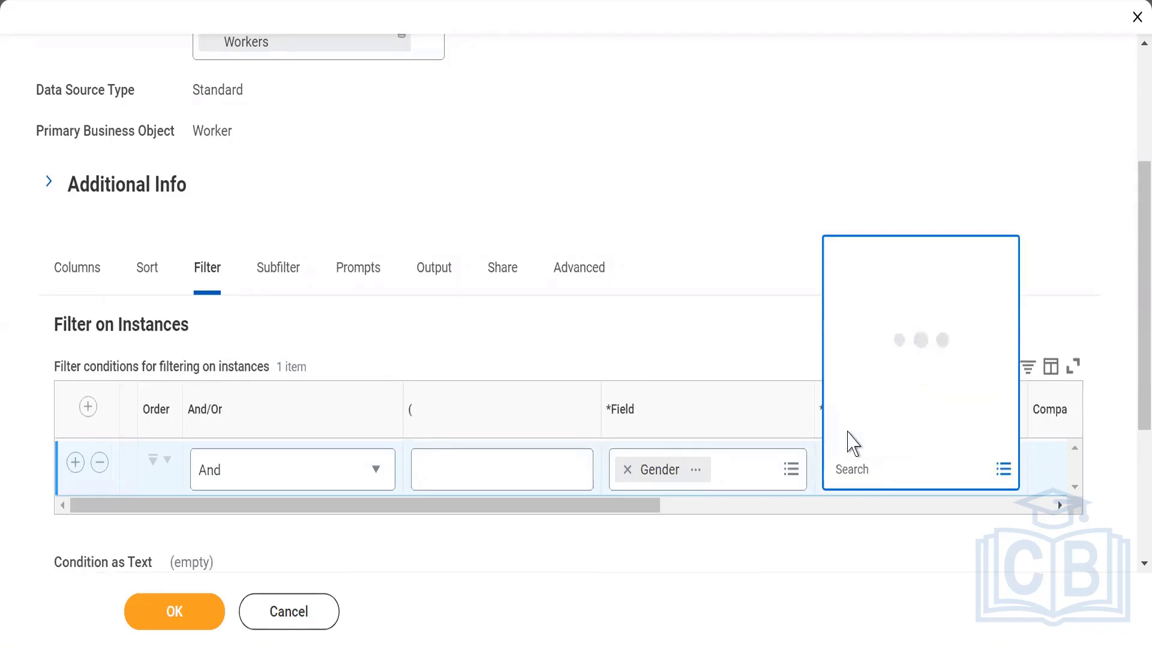
left_click_drag(1000, 260, 999, 421)
left_click(845, 433)
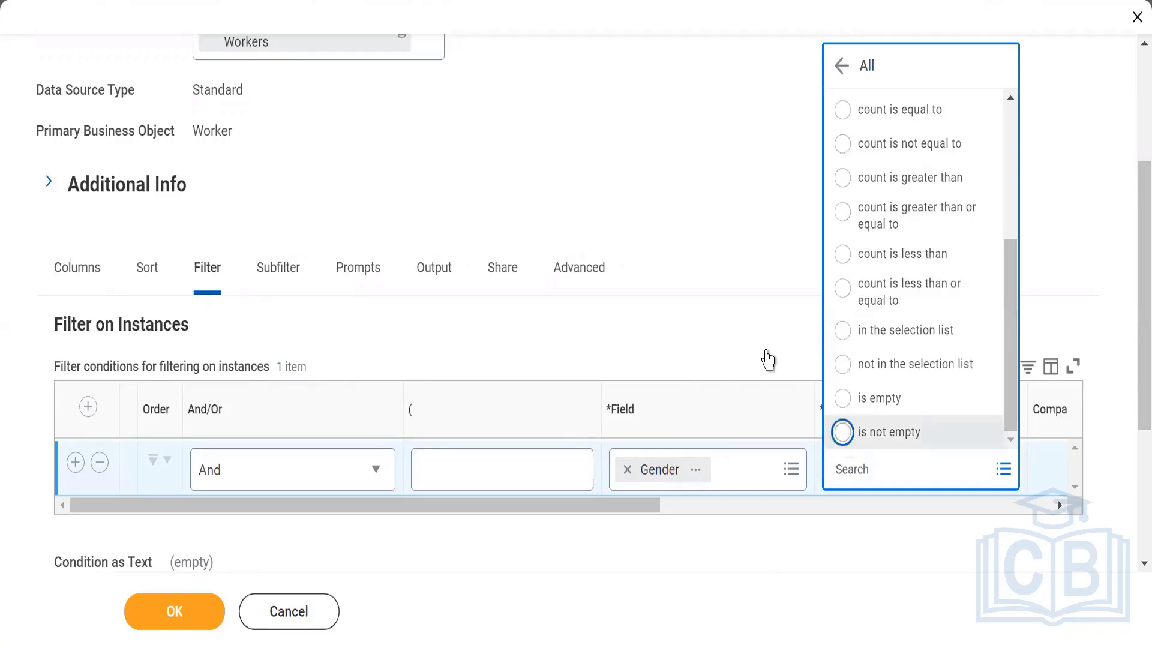
Save the CB1_Advance report definition and run the report.
left_click(164, 618)
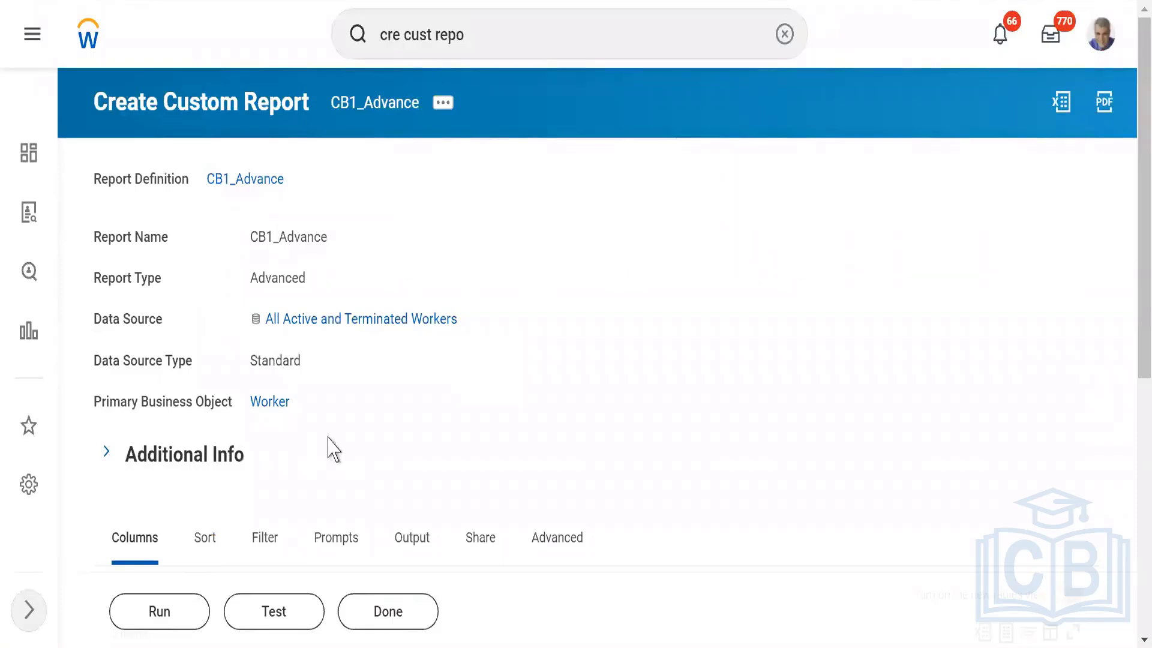
left_click(149, 610)
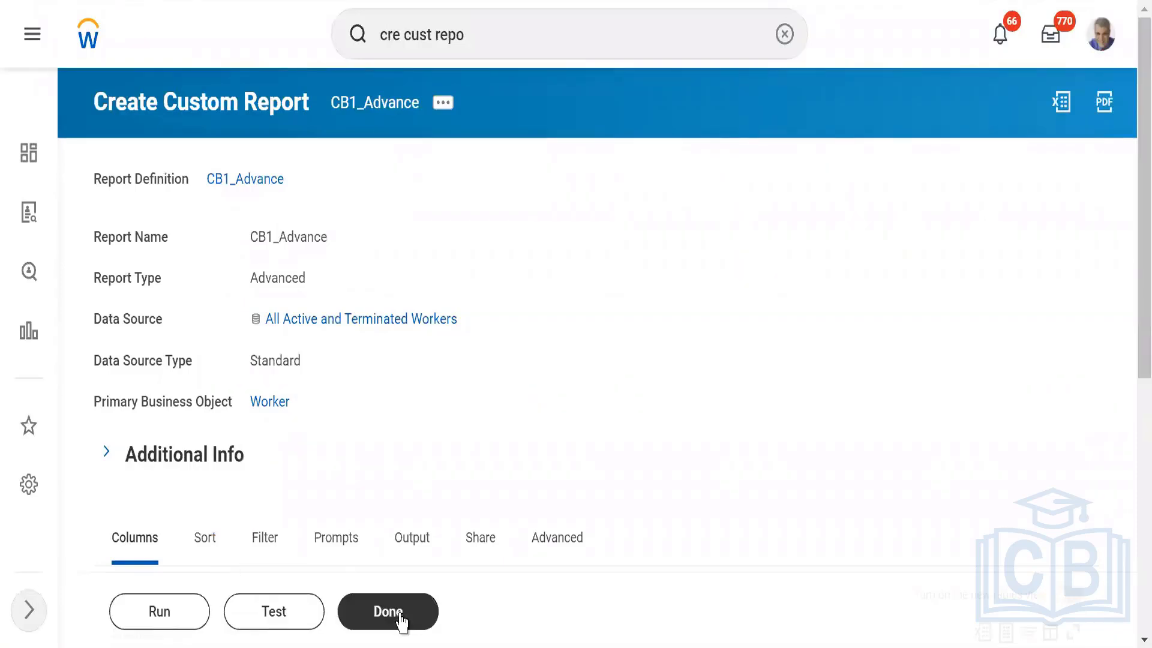
left_click(253, 621)
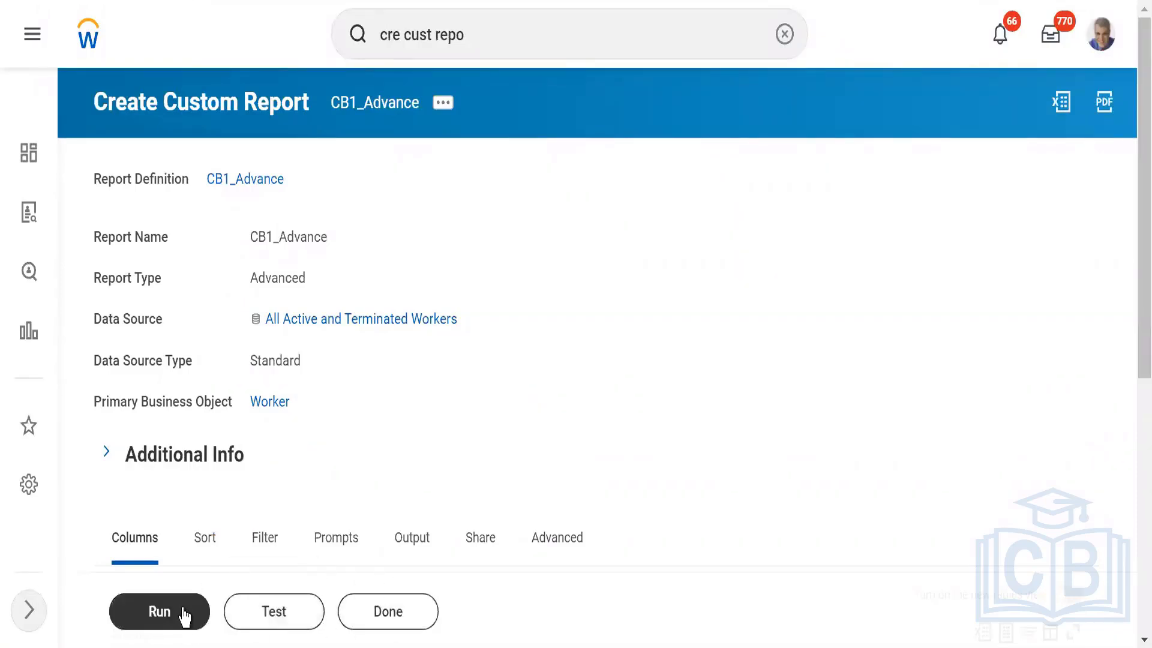
left_click(141, 618)
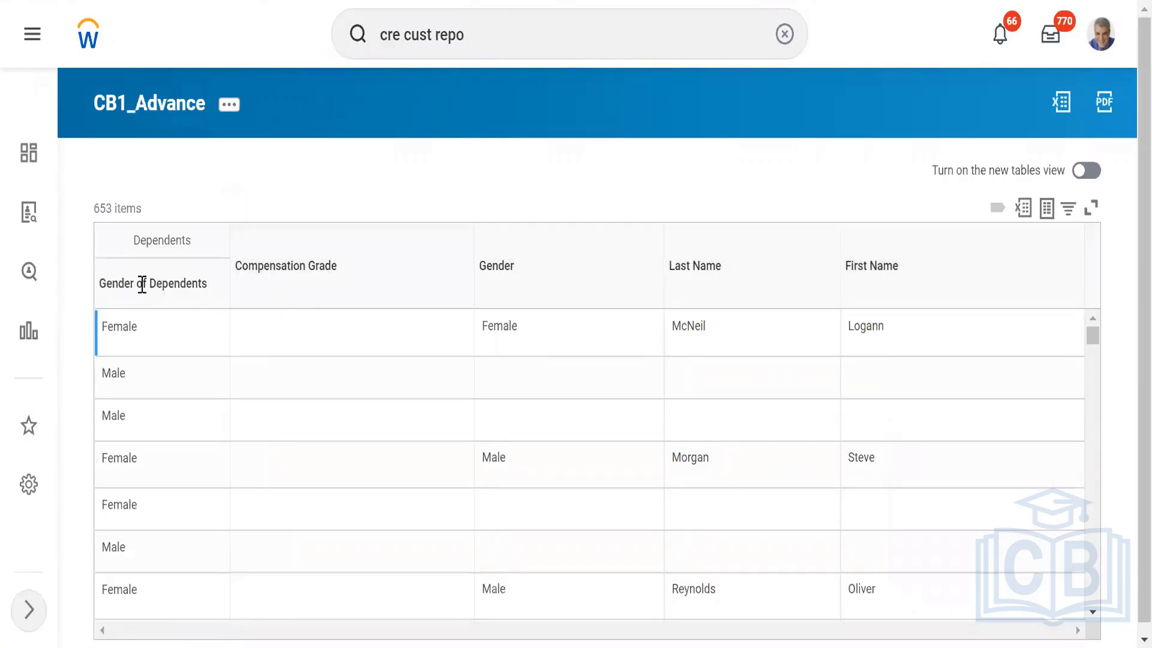
Examine the Gender of Dependents and Compensation Grade columns across the rows of the report output.
left_click_drag(106, 287, 186, 294)
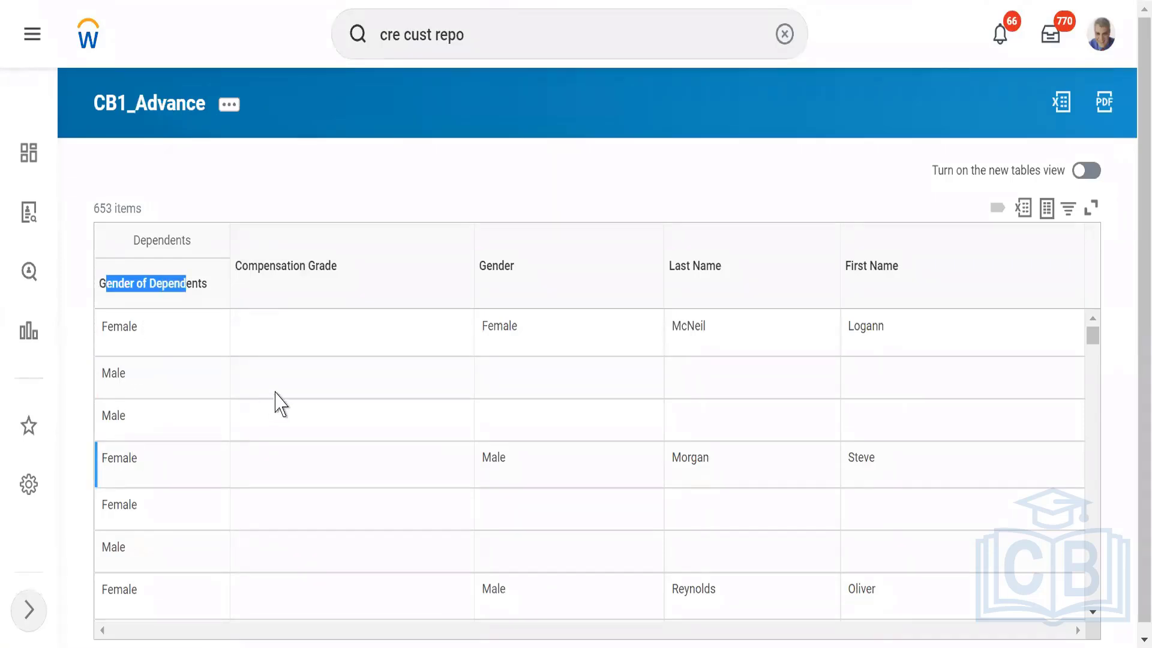
scroll(1130, 444, "down", 1)
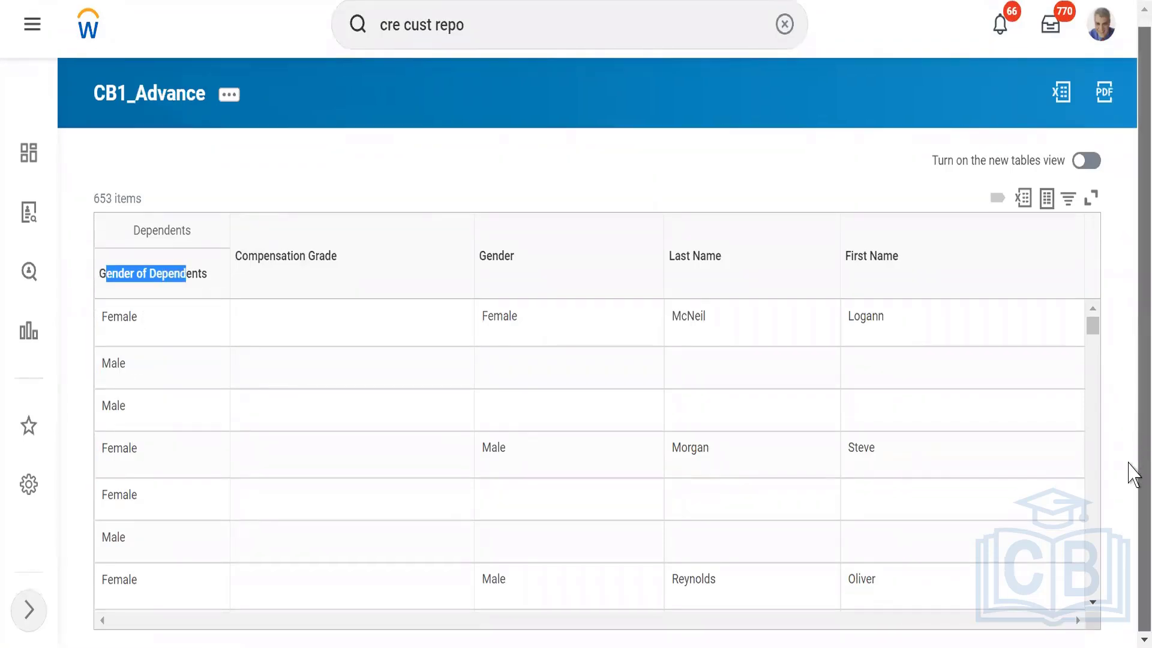
scroll(1093, 363, "down", 3)
scroll(1093, 363, "down", 2)
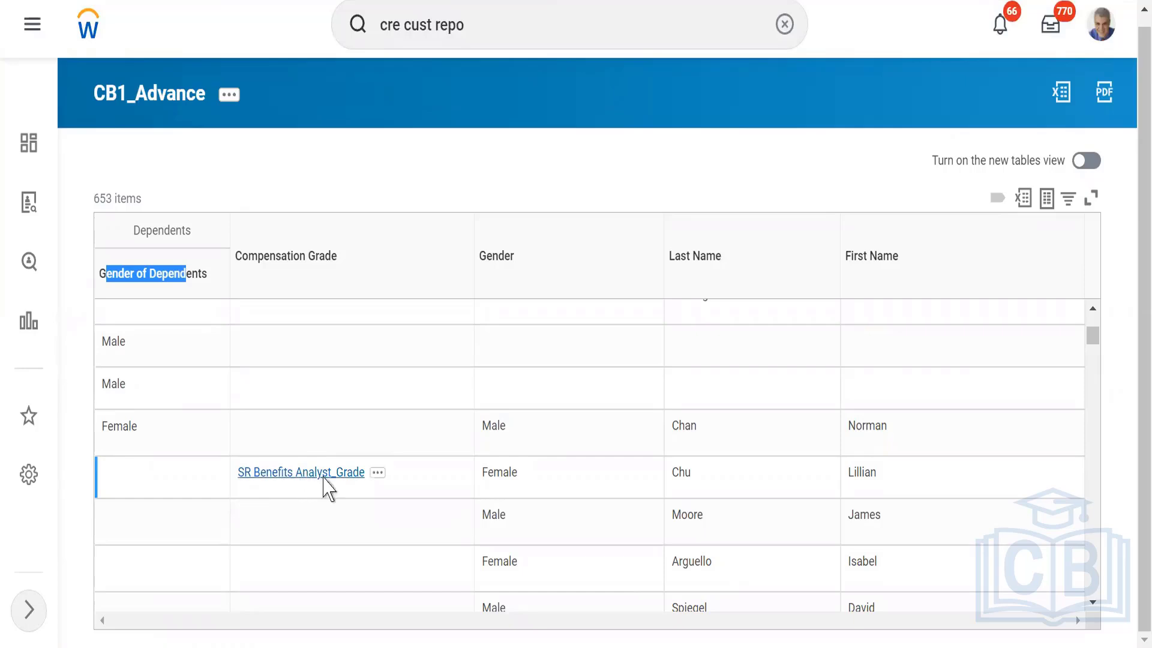
left_click_drag(1097, 336, 1097, 295)
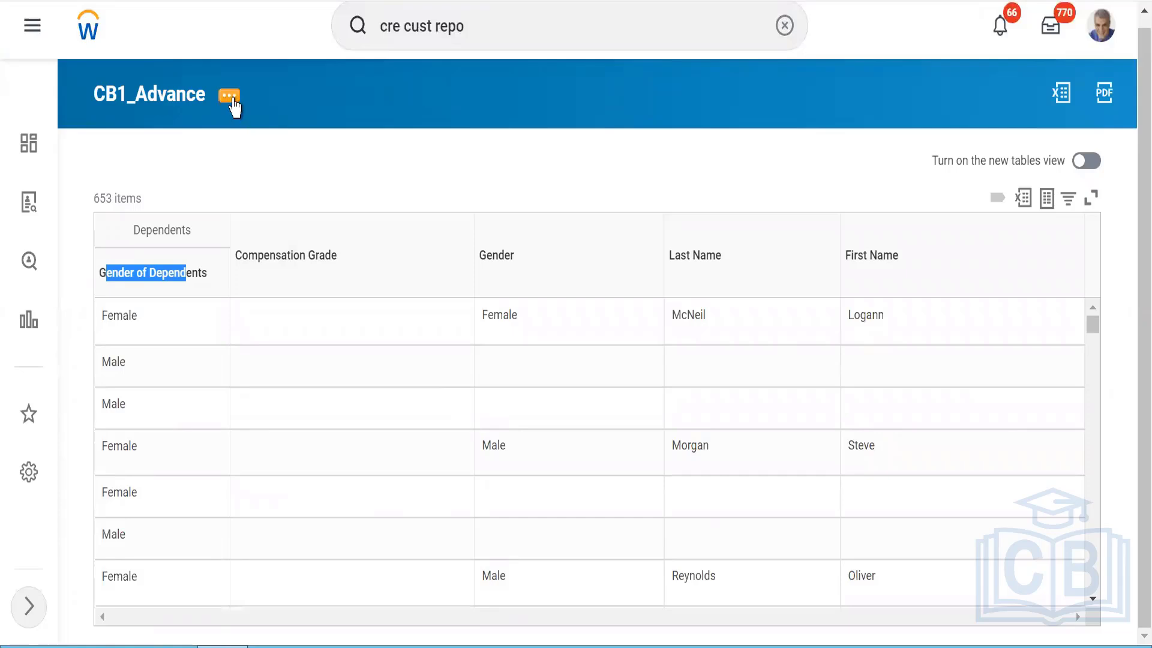
Open the CB1_Advance custom report definition for editing and review its column list.
left_click(234, 106)
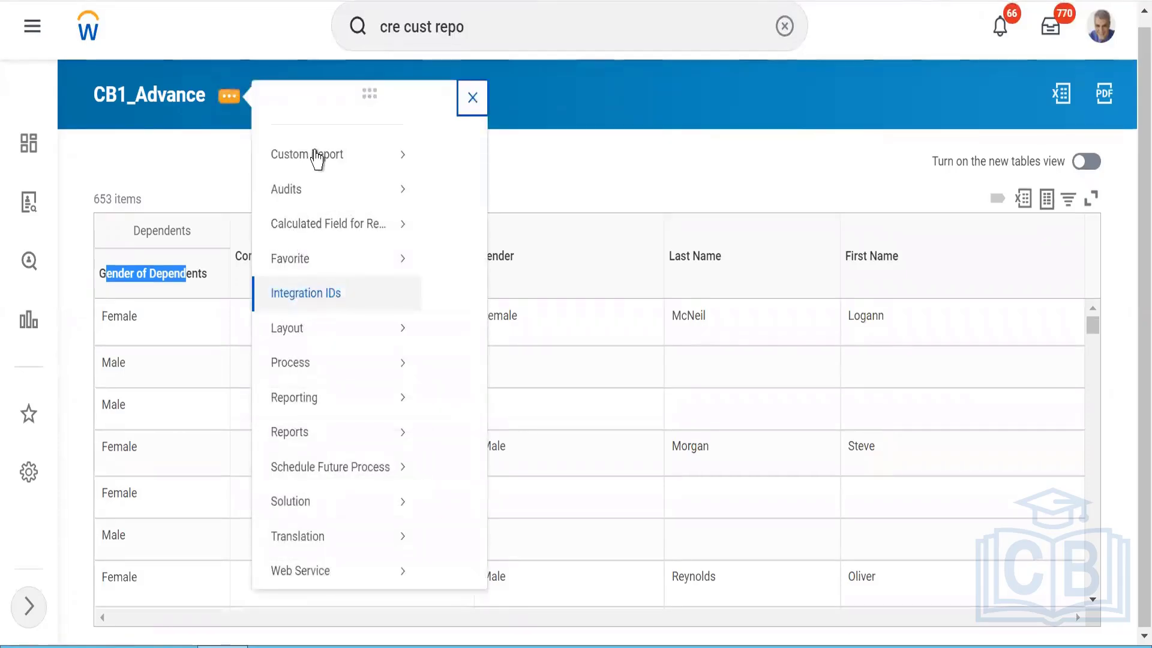
mouse_move(324, 177)
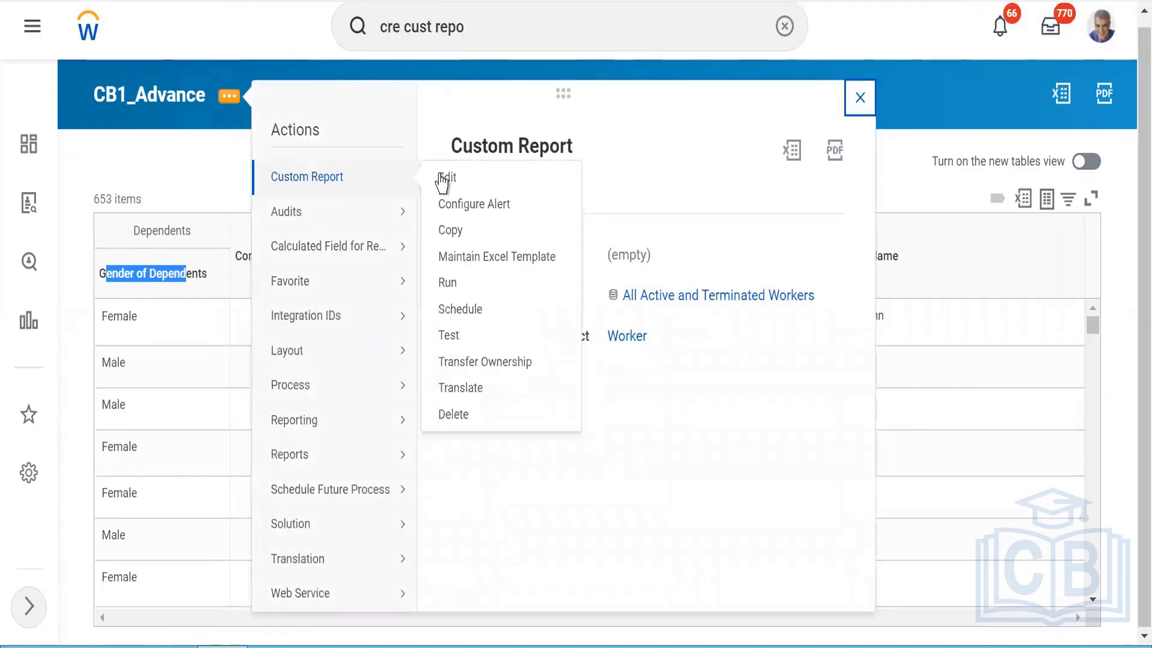
left_click(450, 180)
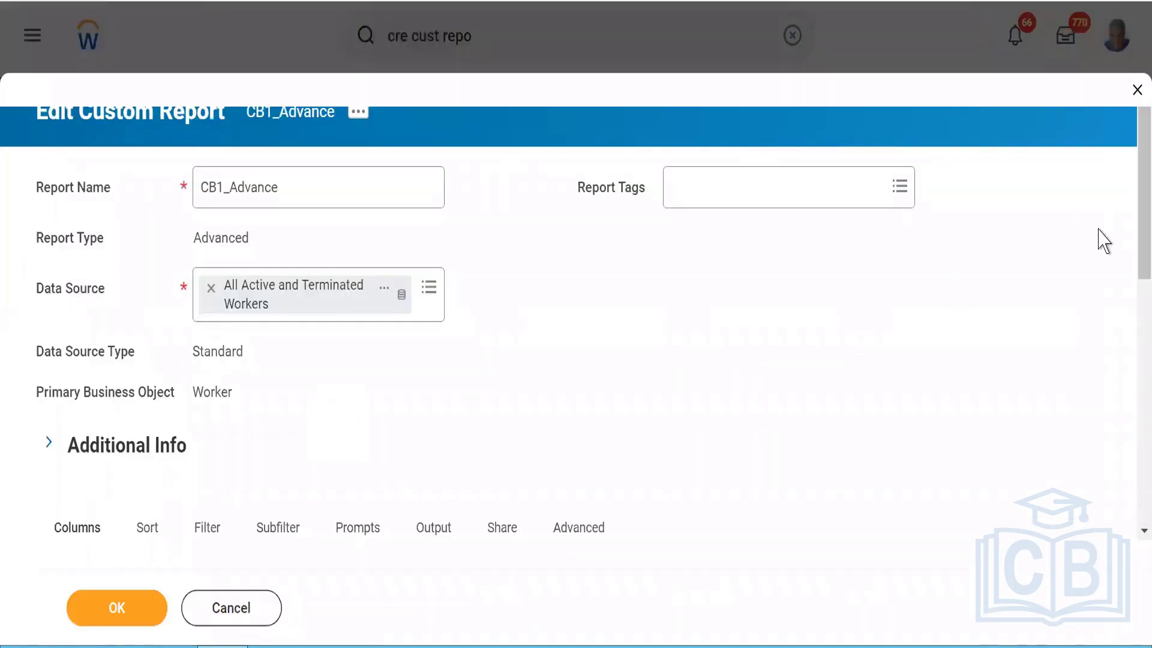
scroll(1133, 322, "down", 5)
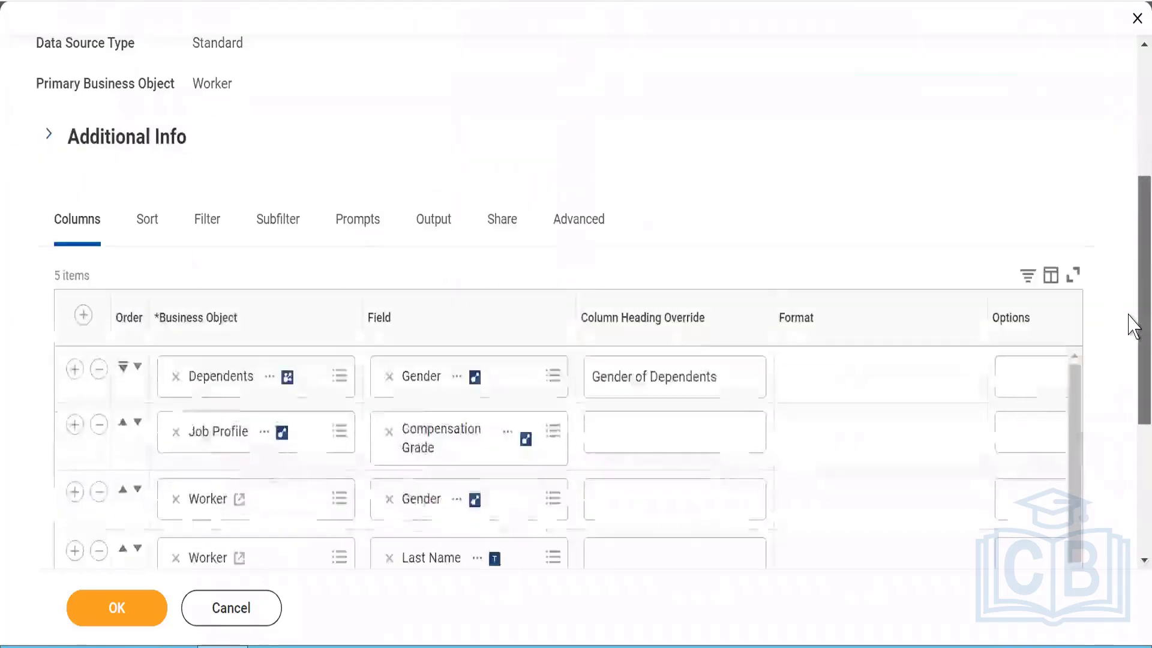
scroll(1134, 326, "down", 1)
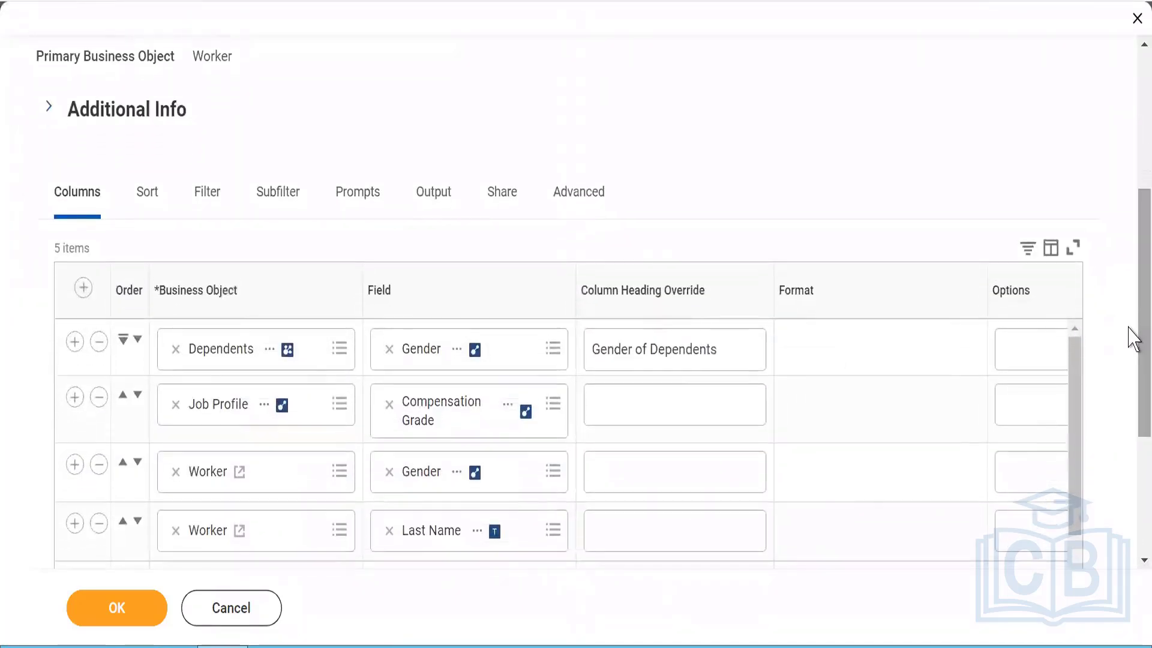
scroll(1134, 338, "down", 3)
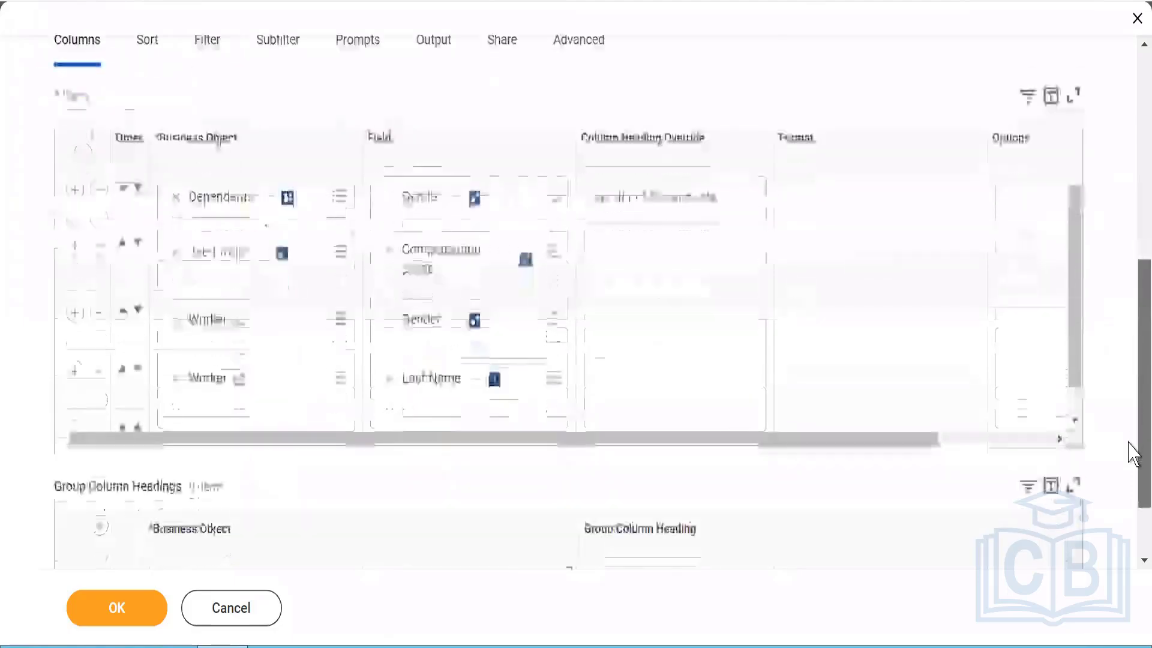
scroll(1134, 336, "up", 1)
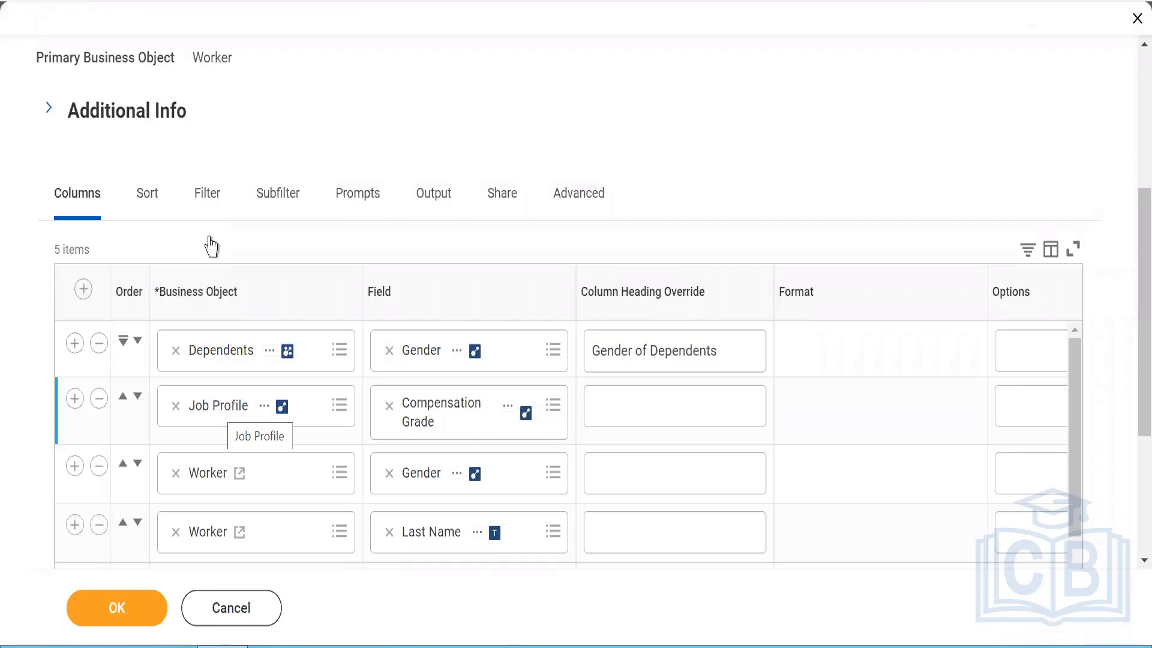
Add a sub level filter to the report with Job Profile as its business object.
left_click(276, 204)
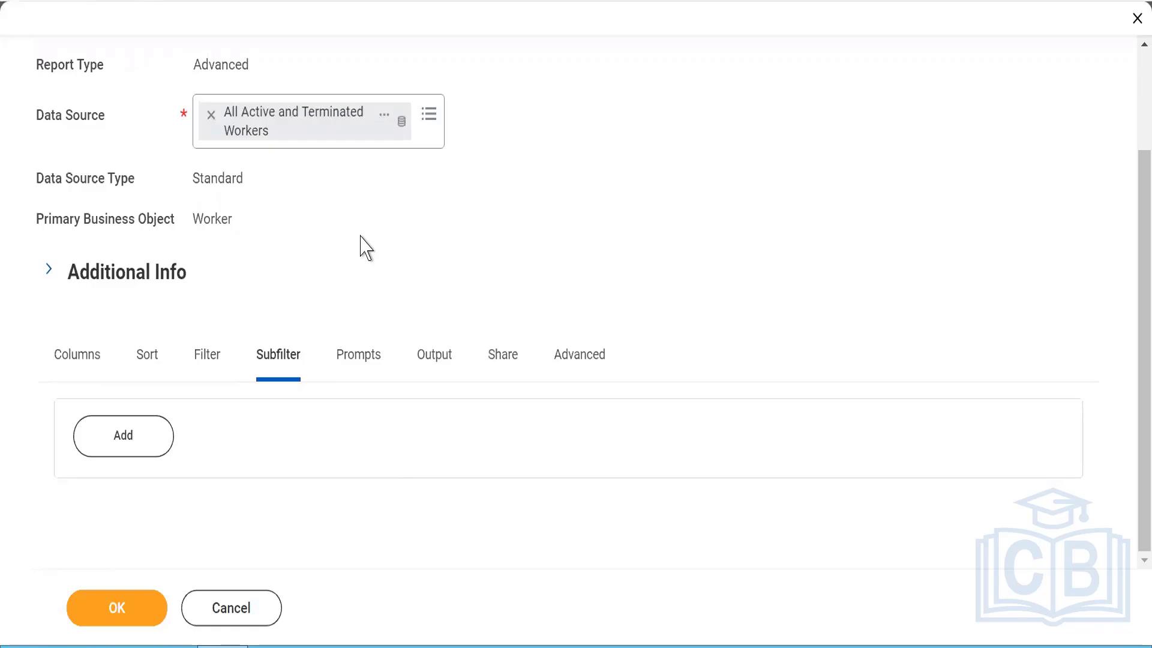
left_click(109, 450)
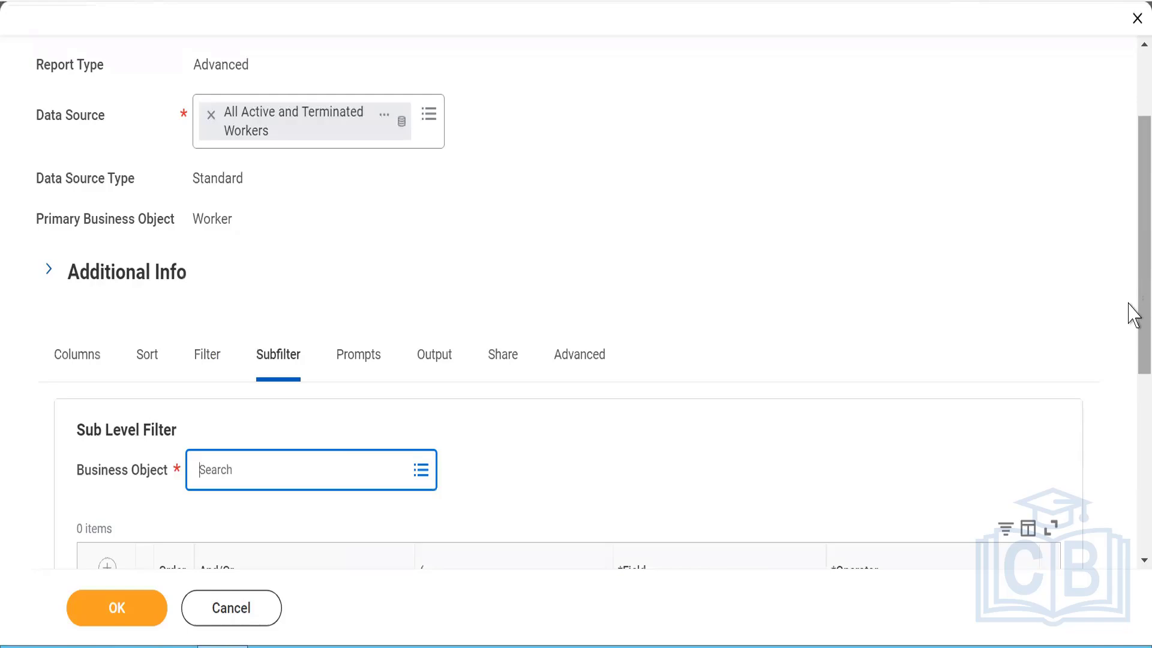
scroll(1133, 348, "down", 2)
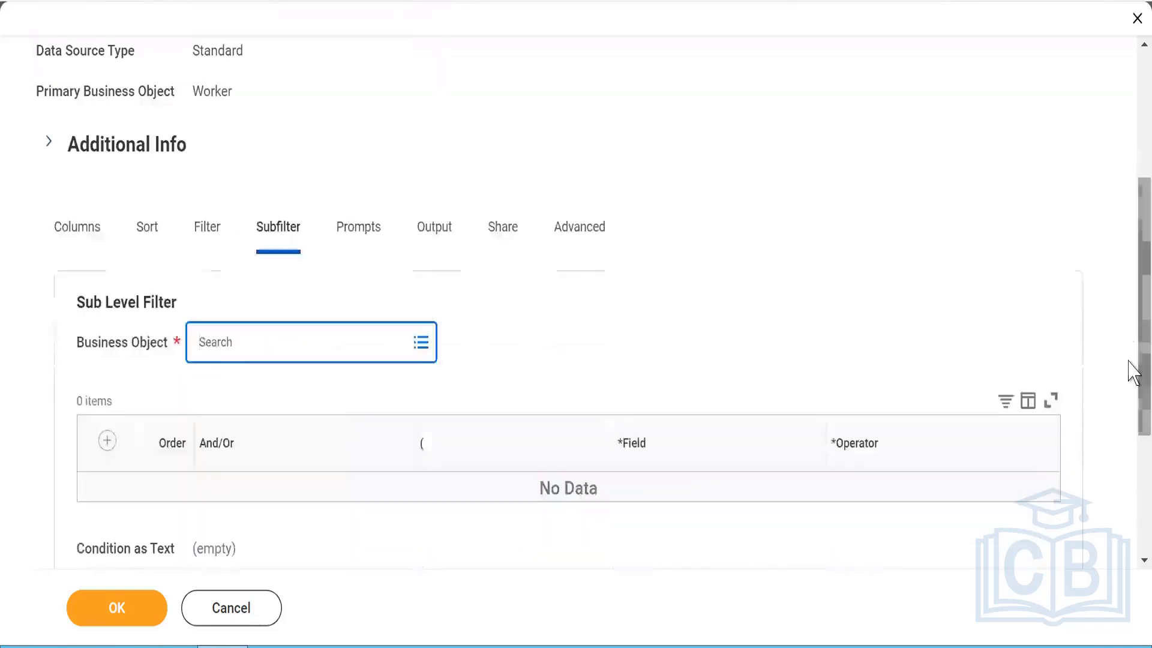
left_click(204, 333)
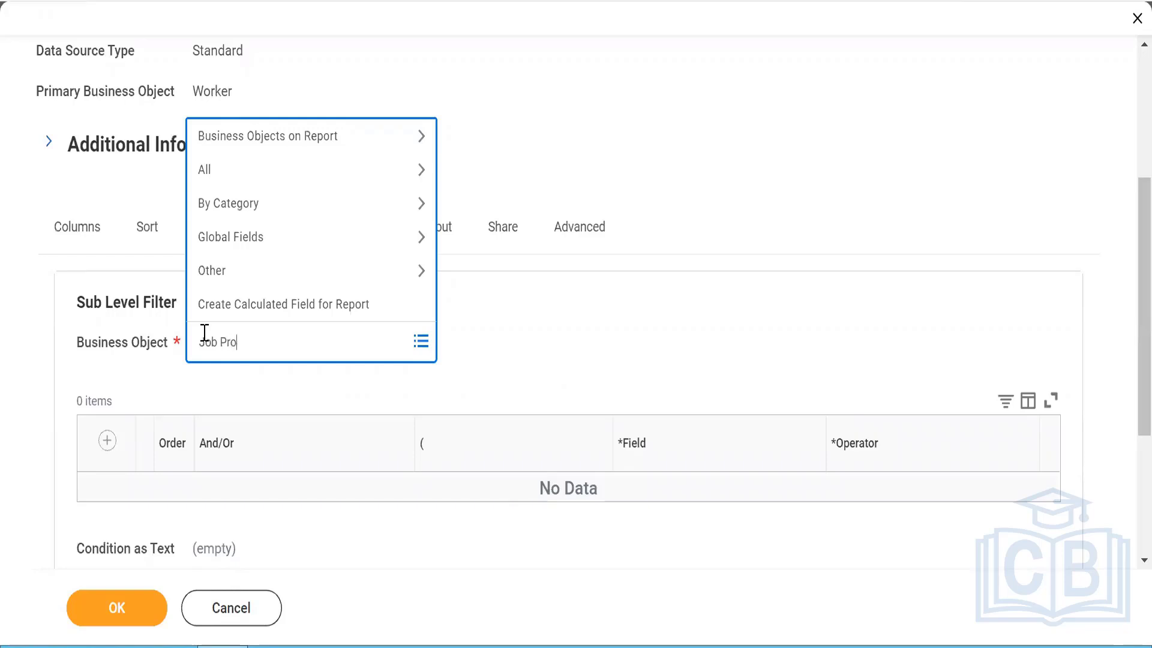
key("Return")
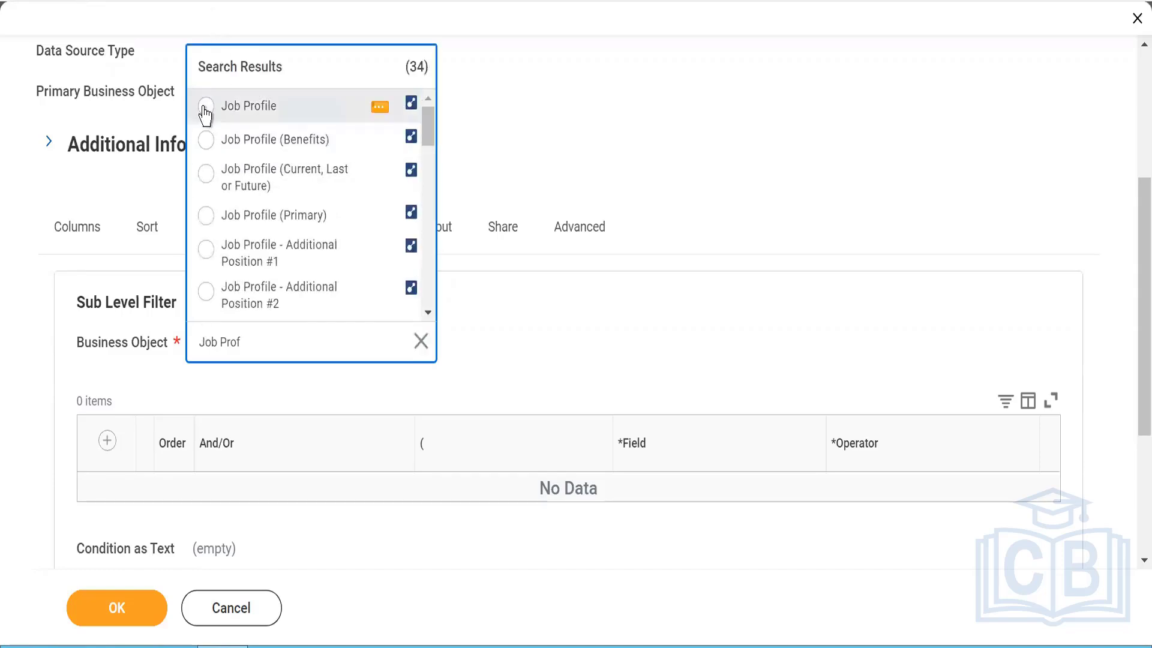
left_click(205, 107)
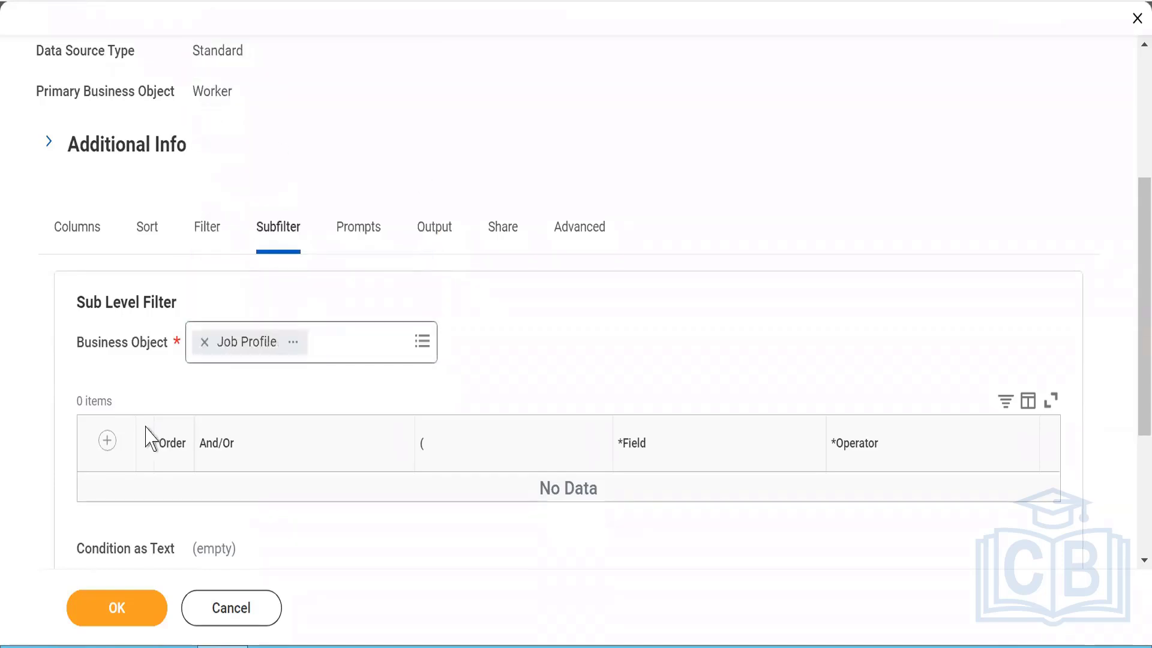
Add an And condition to the Job Profile subfilter that uses the field Compensation Grade.
left_click(108, 443)
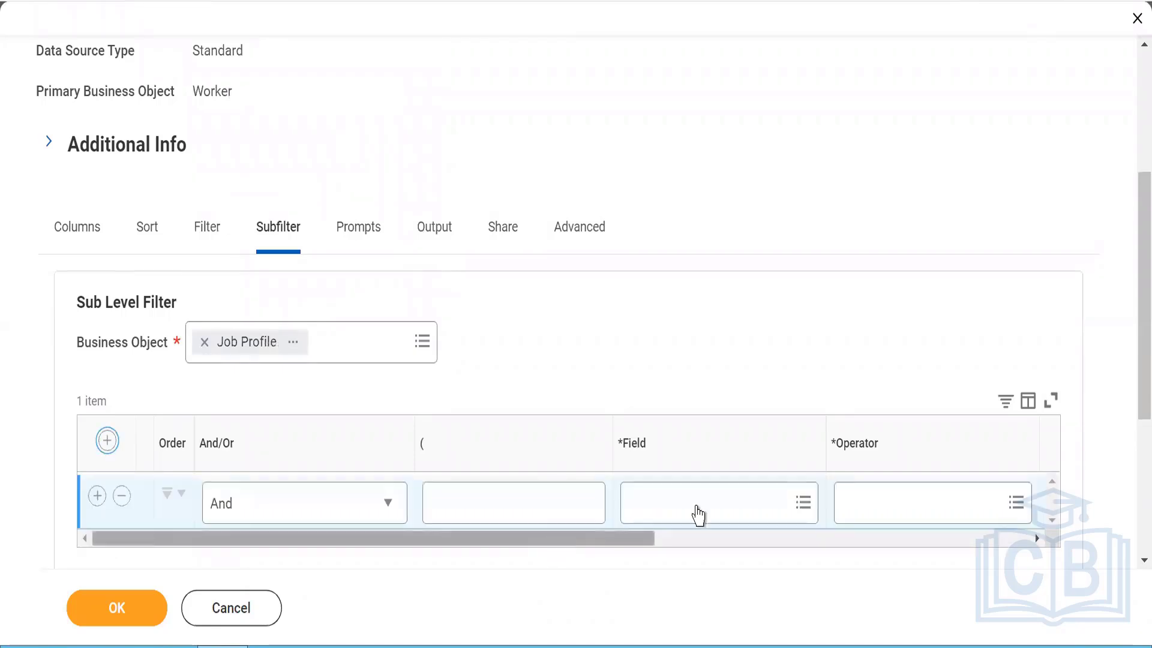
left_click(645, 515)
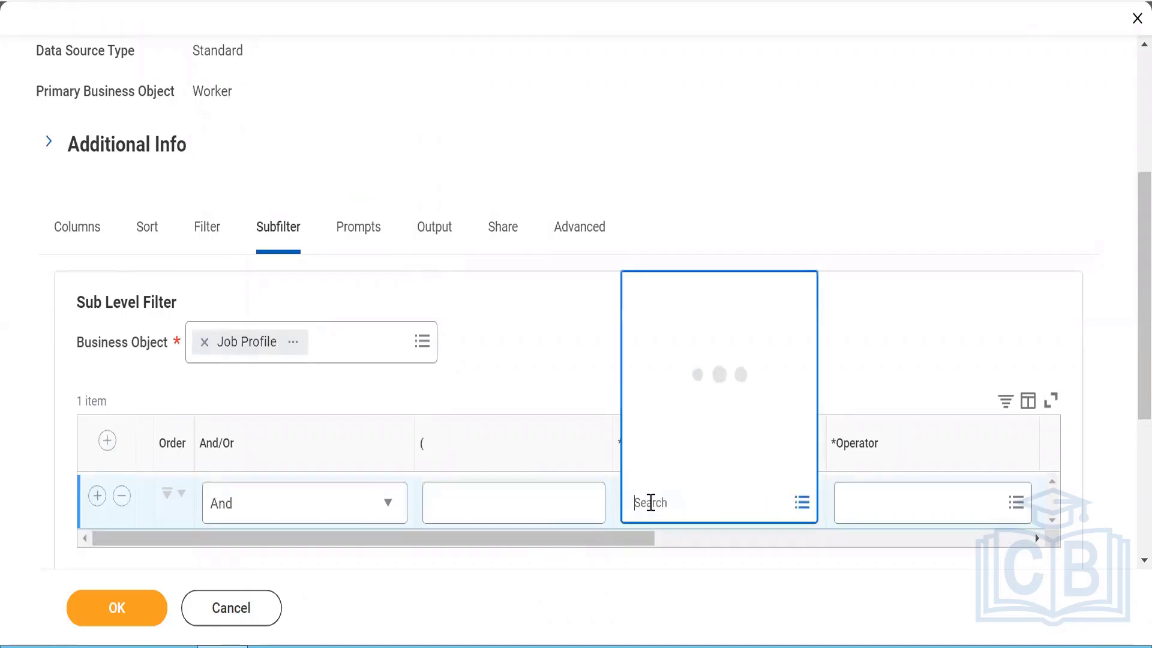
type("c")
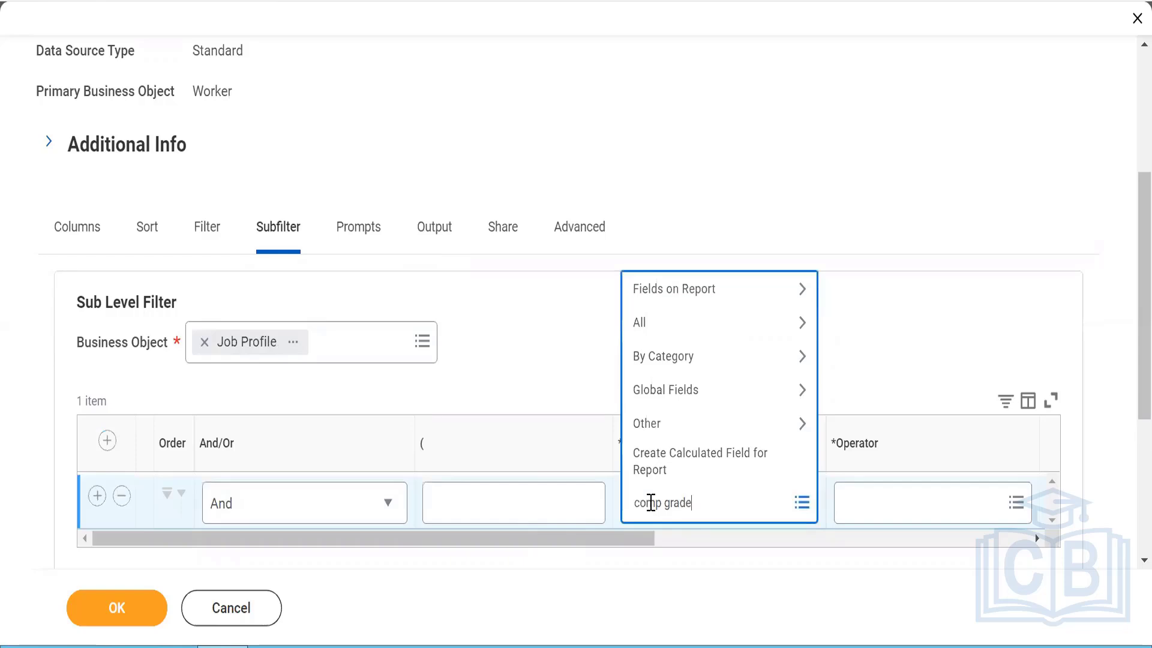
type("omp grade")
key("Return")
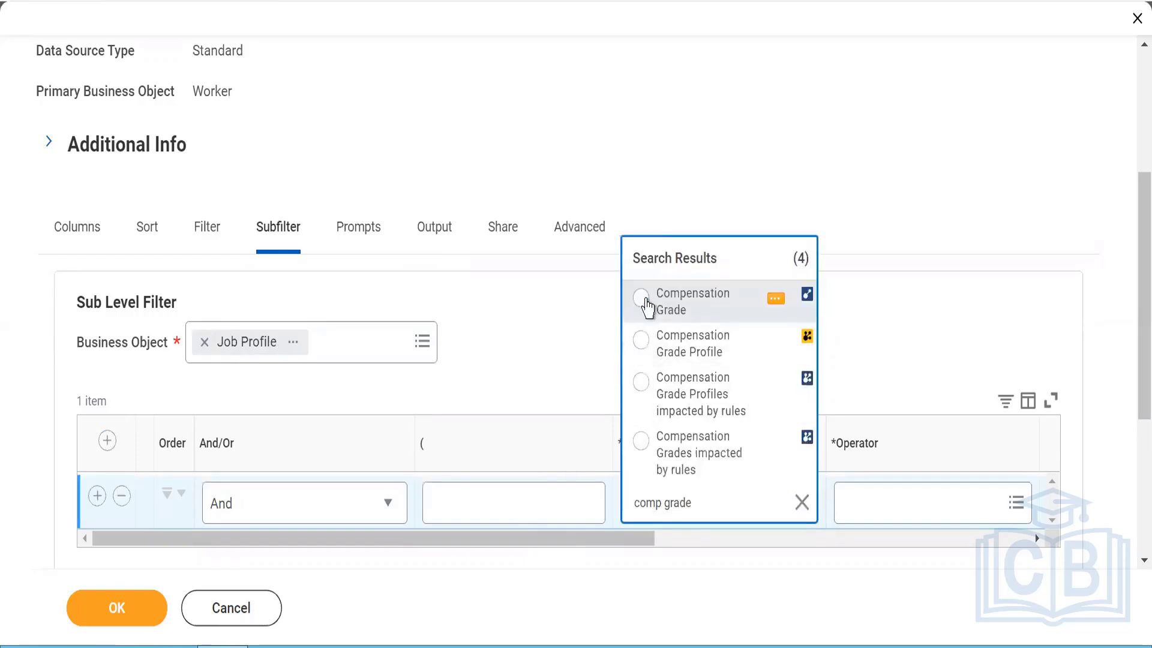
left_click(642, 297)
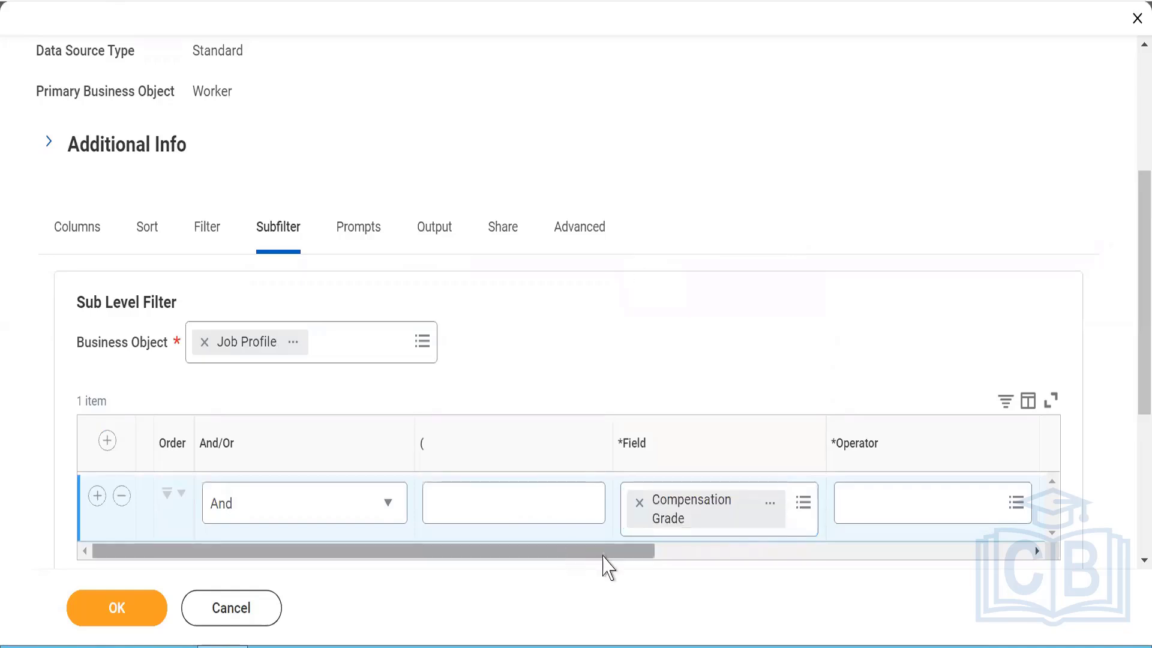
Set the operator of the Compensation Grade subfilter condition to "is not empty".
left_click_drag(603, 555, 669, 549)
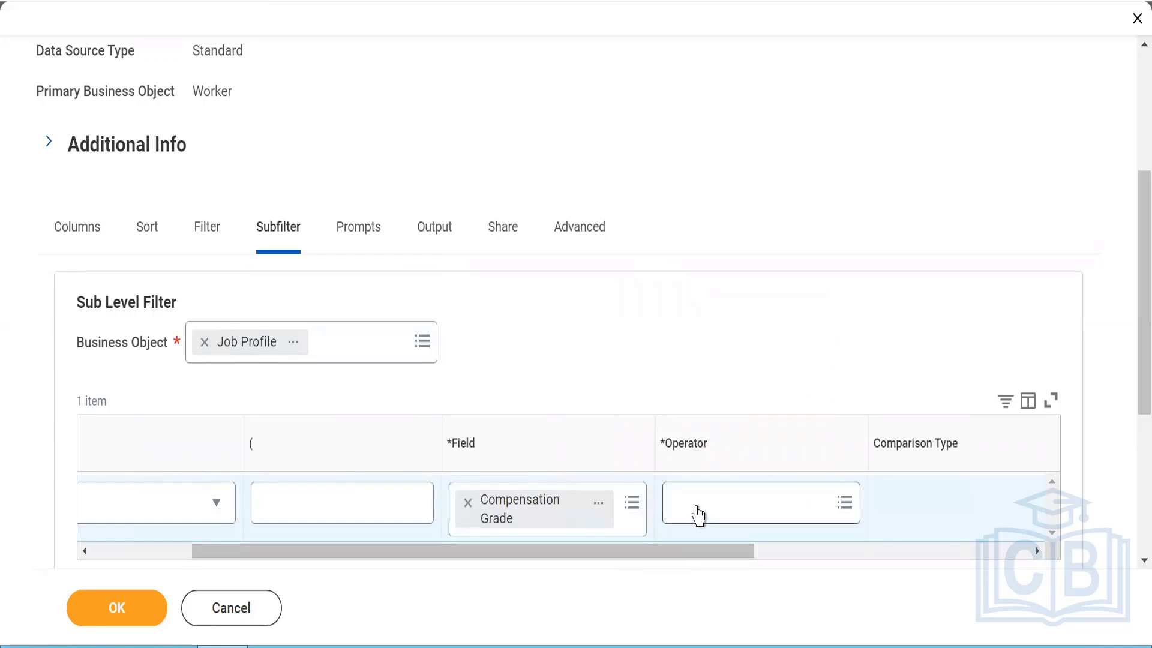
left_click(699, 512)
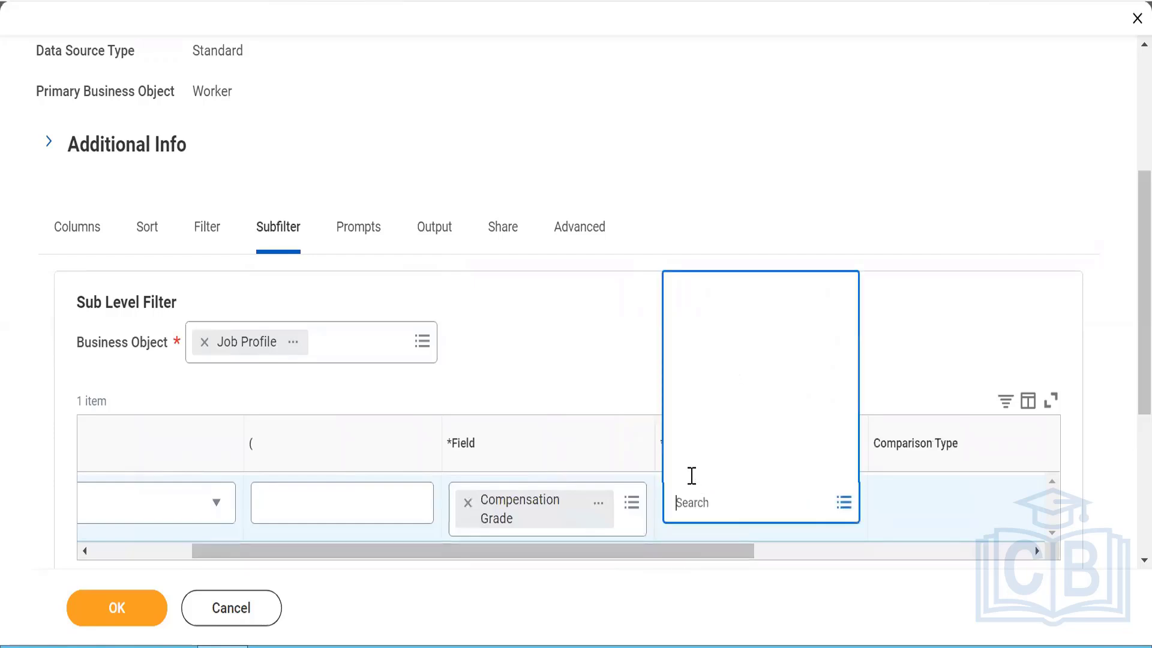
left_click(692, 466)
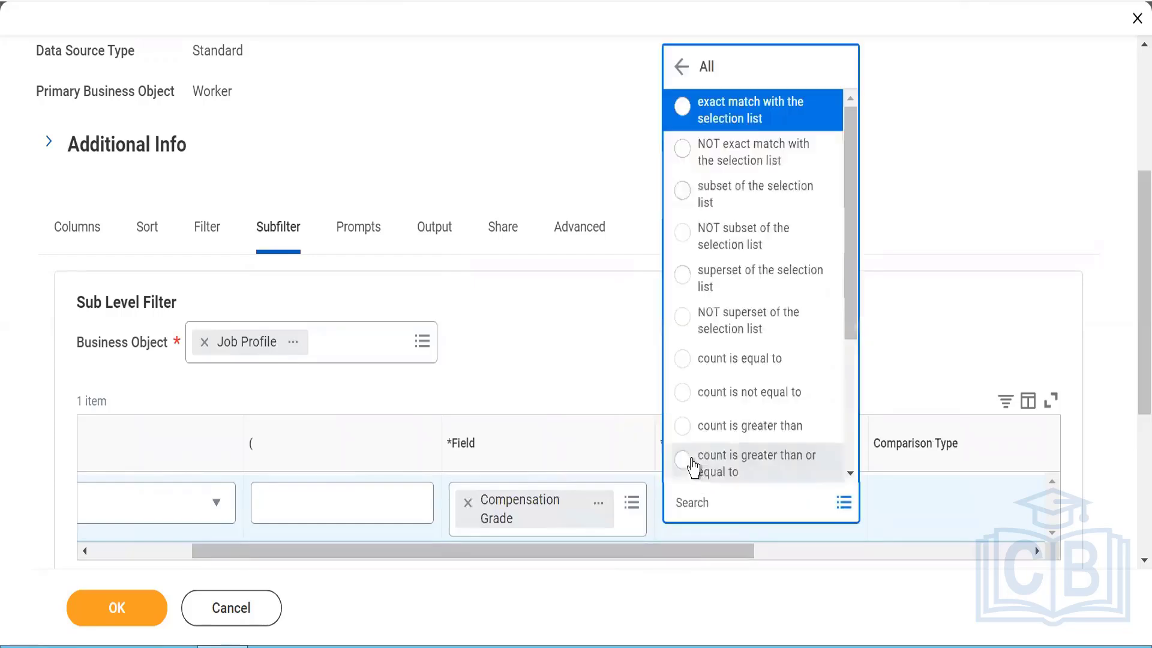
left_click_drag(852, 316, 849, 470)
left_click(692, 470)
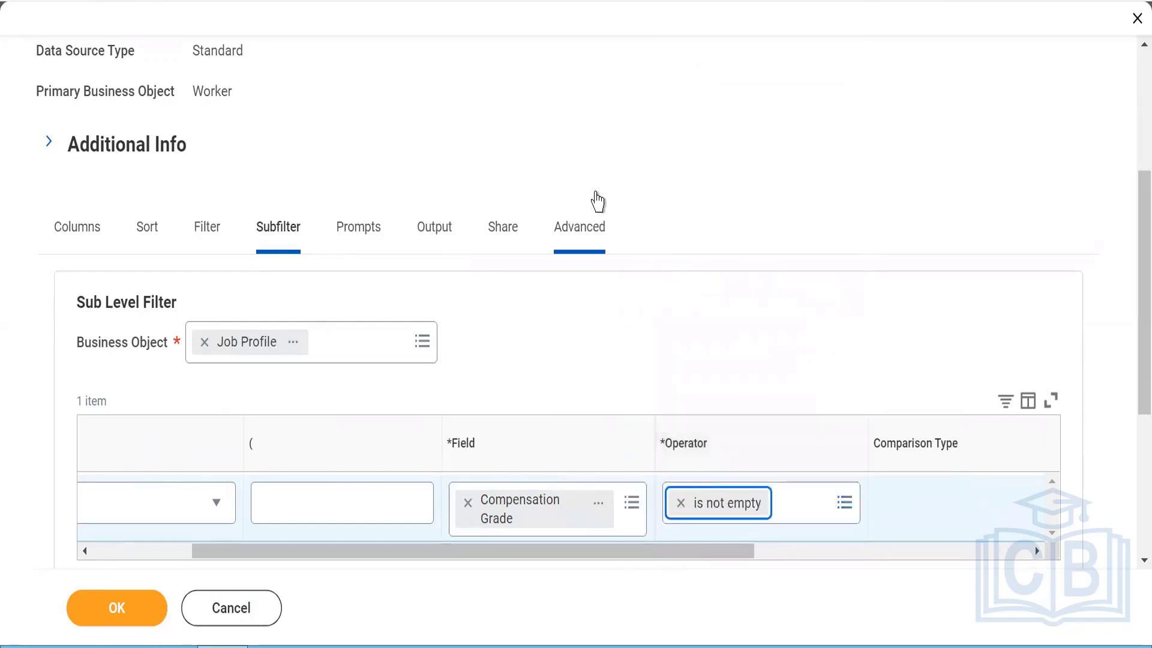
Save the report definition with the new subfilter and run the report.
left_click(134, 548)
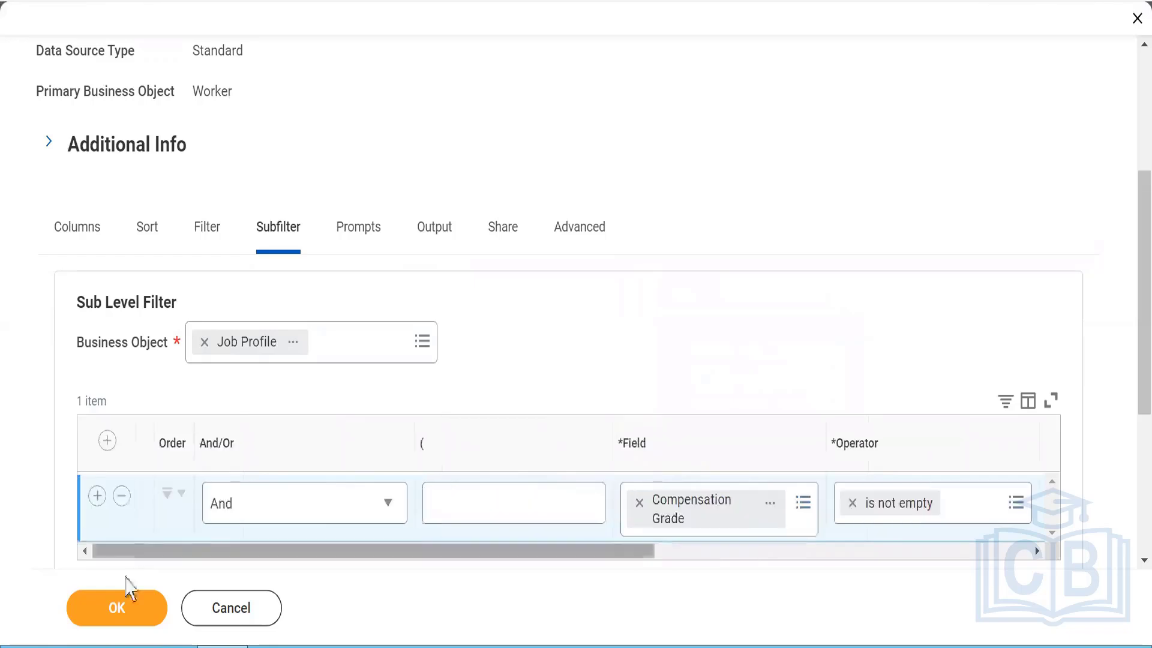
left_click(107, 612)
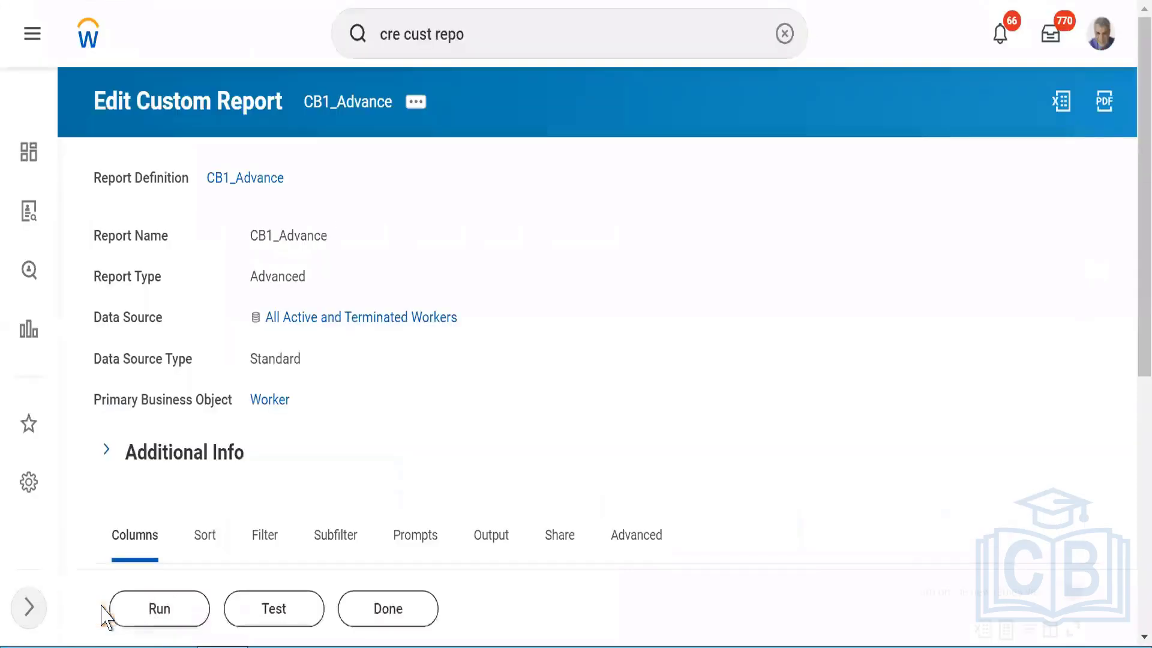
left_click(153, 610)
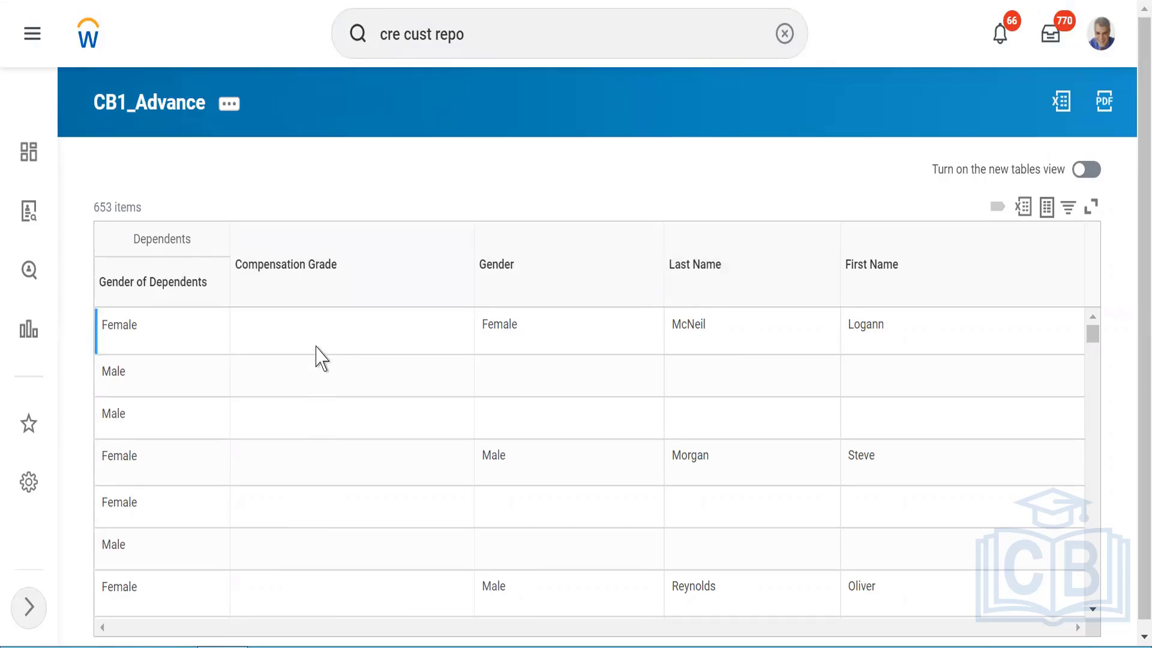
Reopen the CB1_Advance report definition for editing and move the Worker First Name column to the first position.
left_click(230, 114)
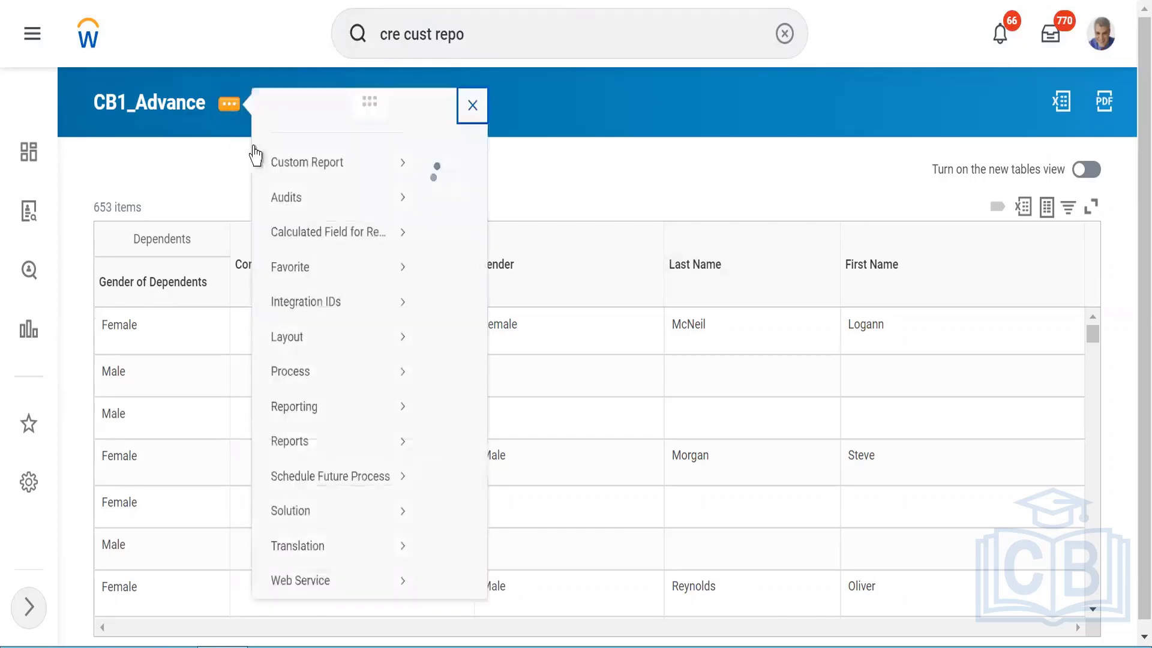
mouse_move(308, 185)
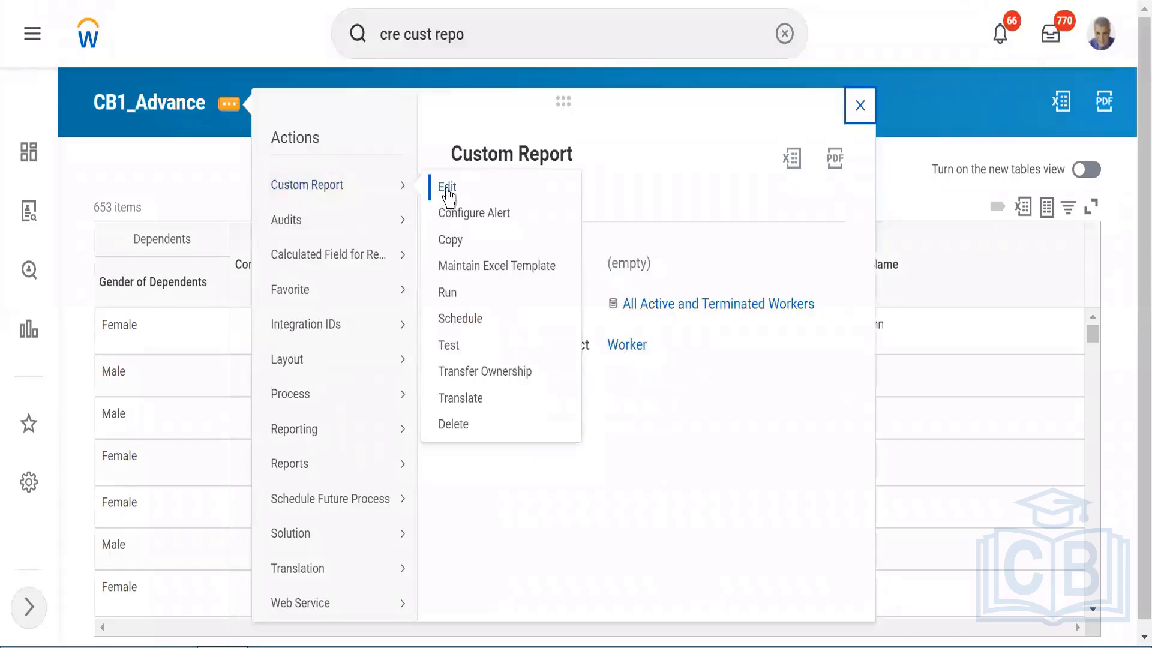
left_click(447, 187)
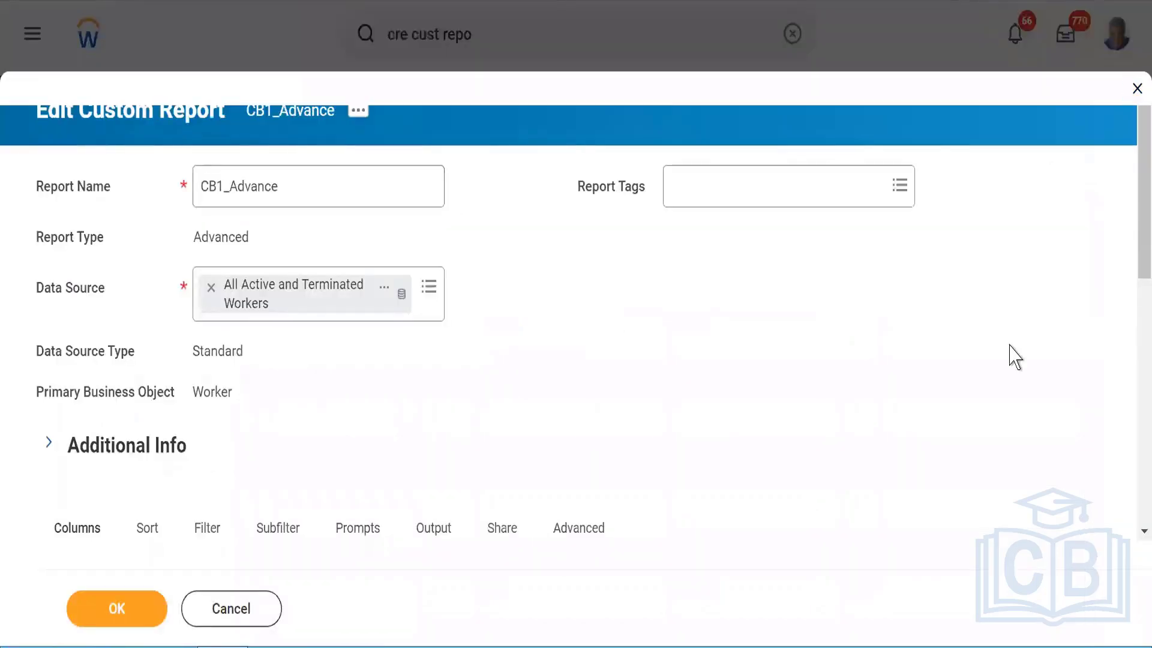
scroll(1129, 307, "down", 4)
left_click_drag(1128, 308, 1128, 263)
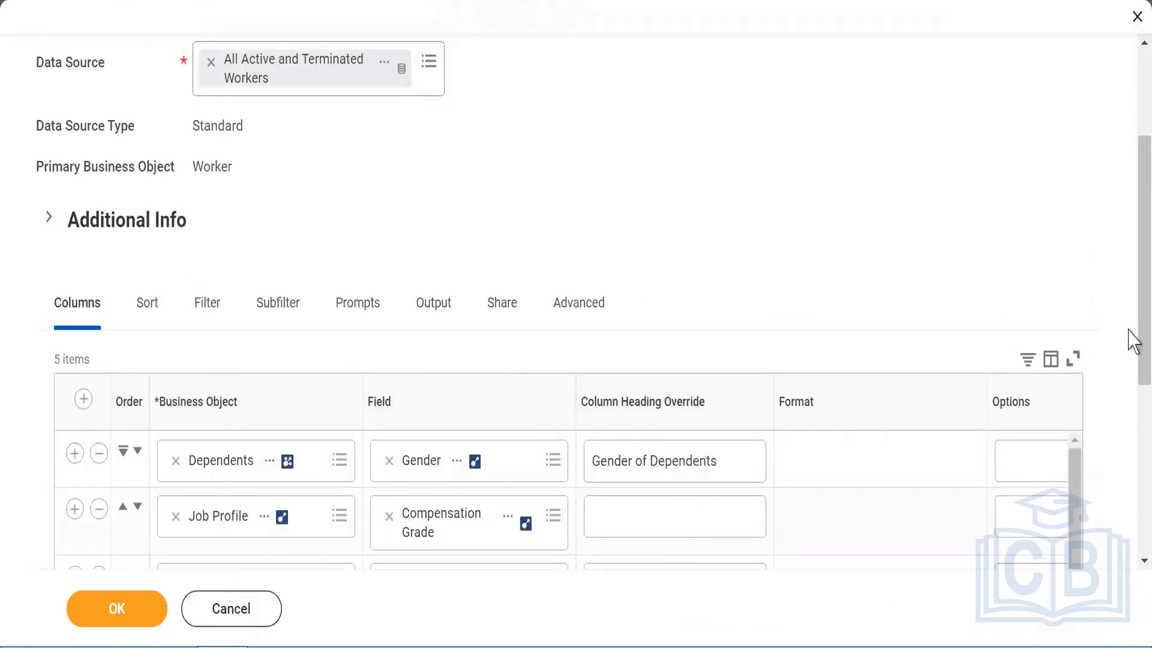
scroll(1132, 370, "down", 3)
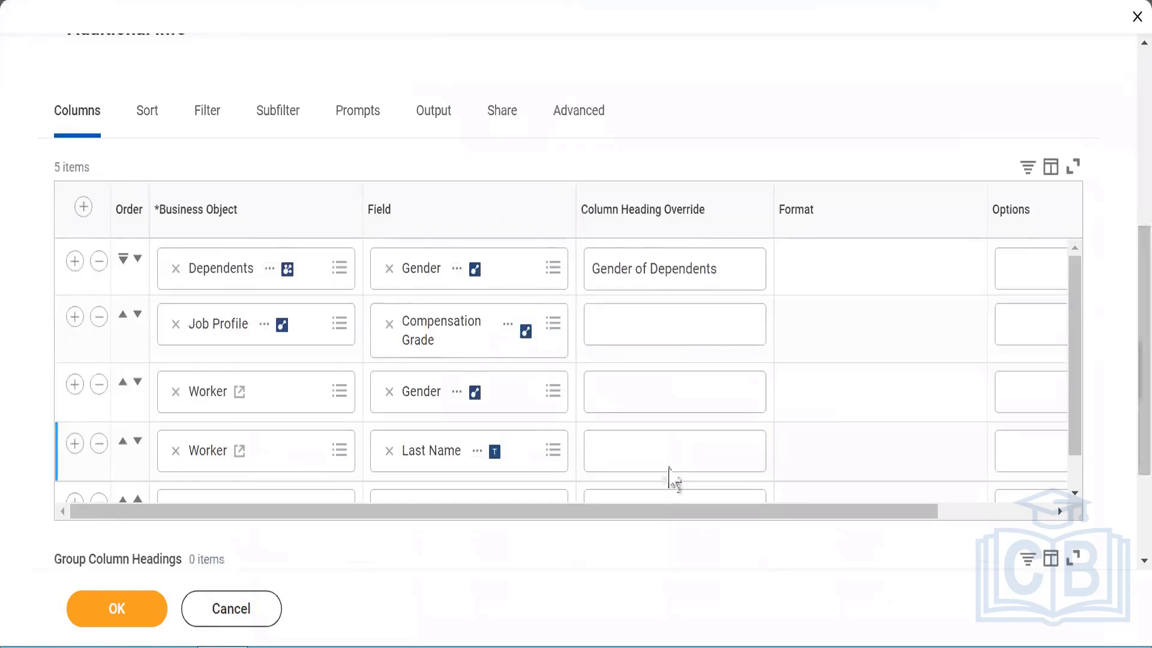
scroll(1077, 432, "down", 1)
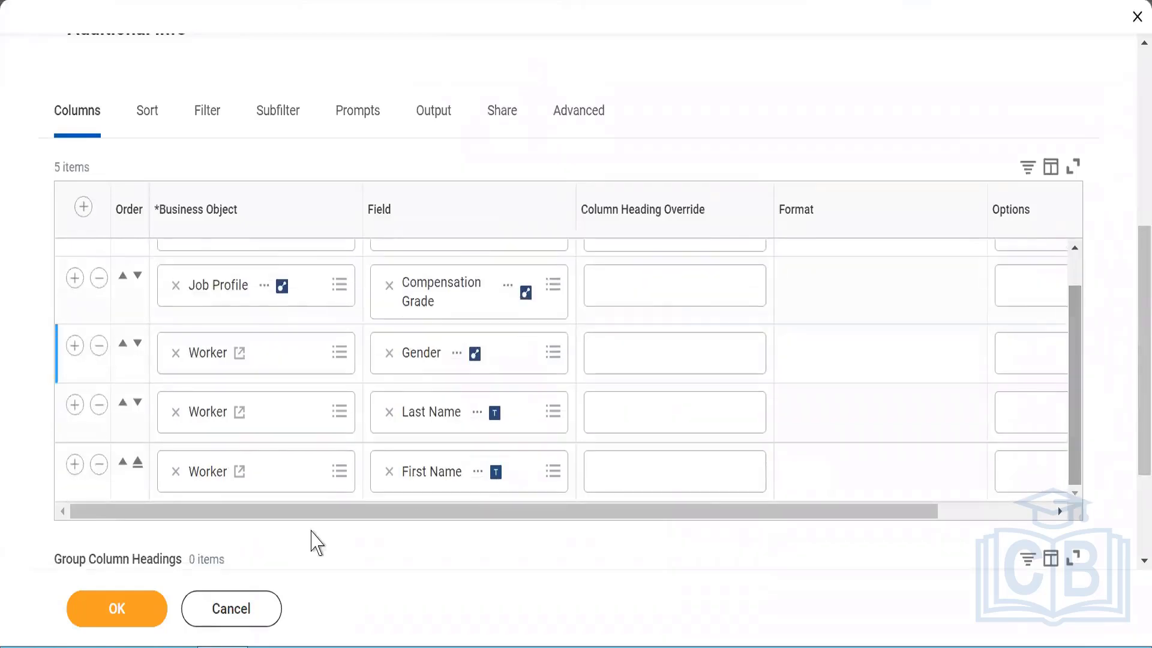
left_click(138, 467)
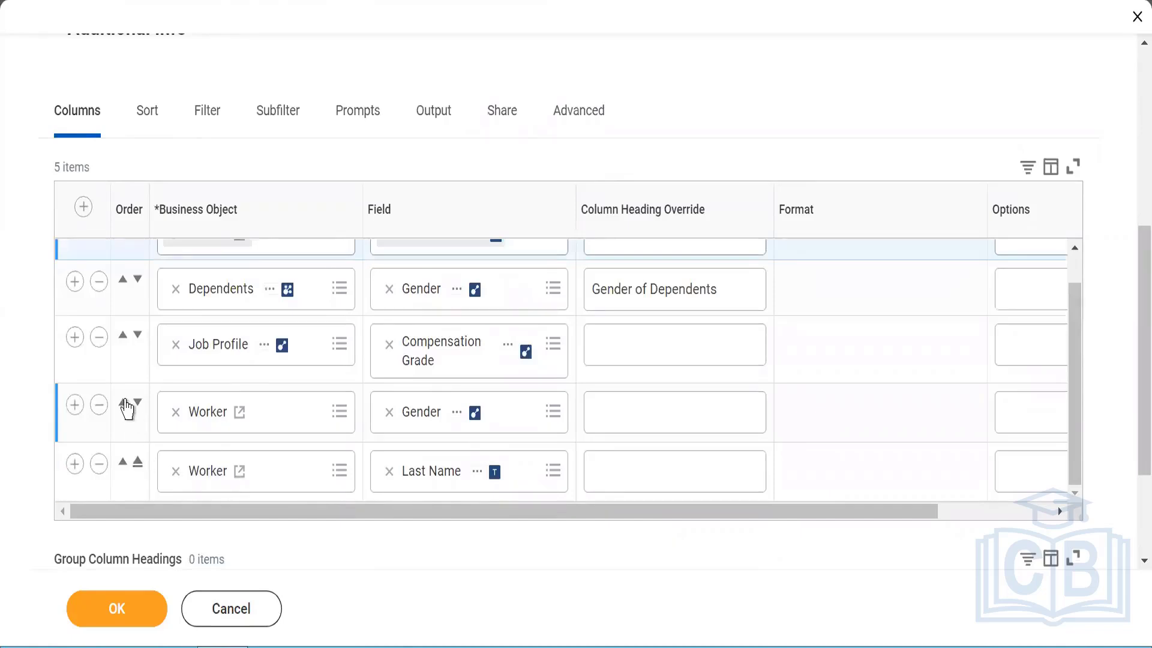
Move the Worker Gender column up above the Job Profile and Dependents columns.
left_click(124, 399)
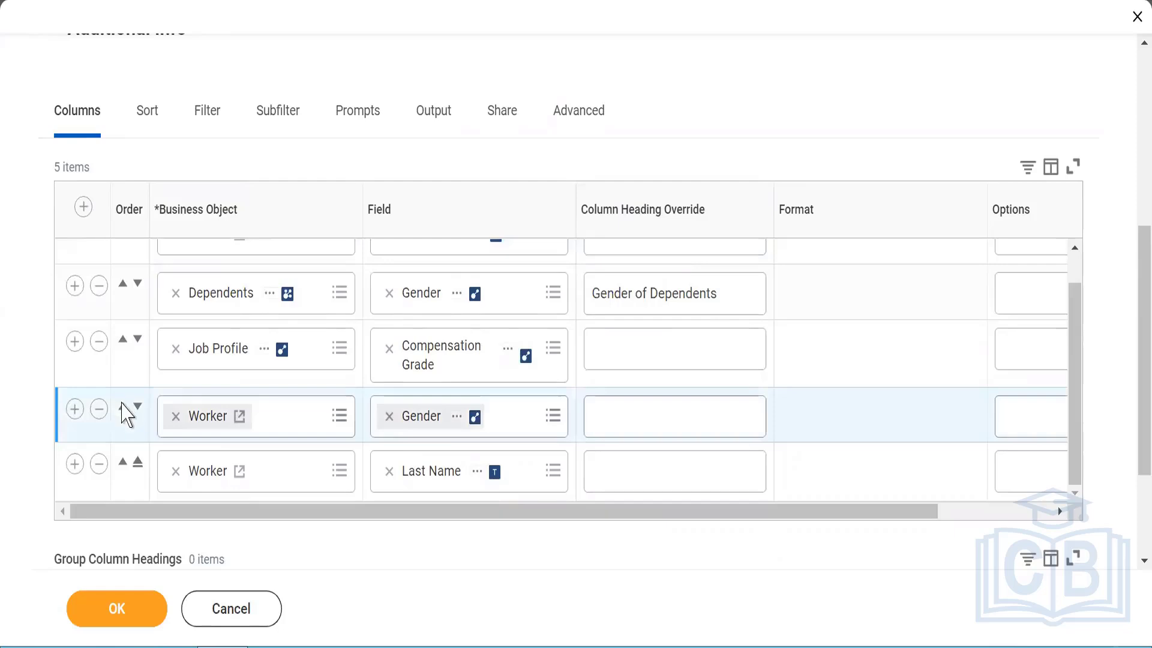
left_click(122, 409)
left_click(123, 409)
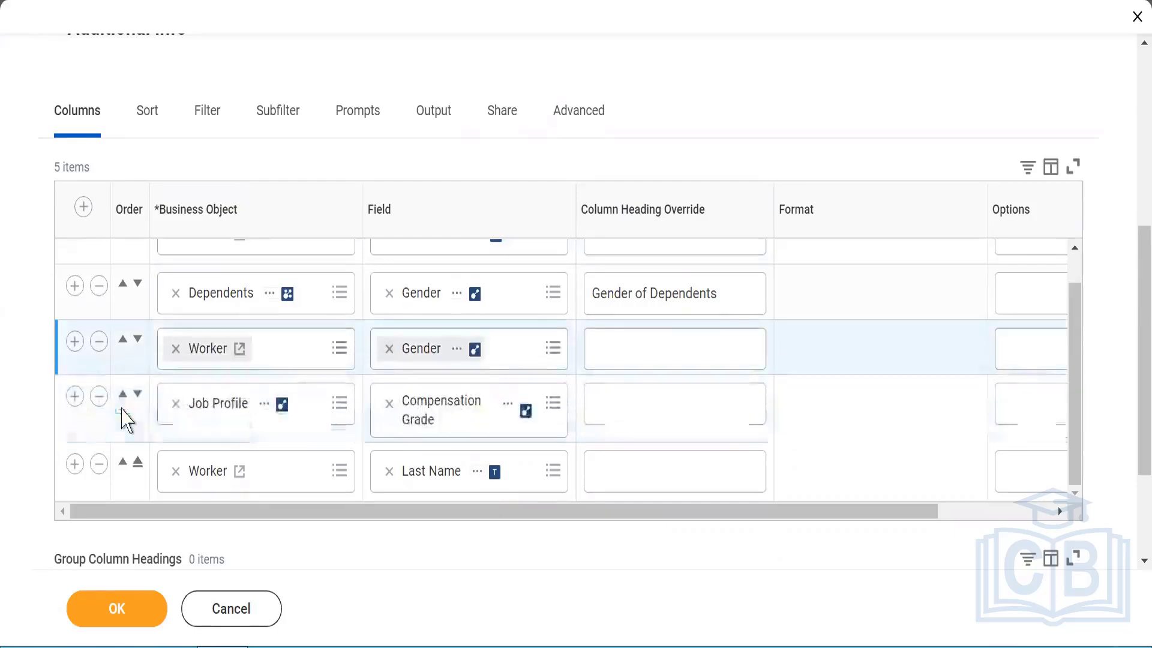
left_click(123, 340)
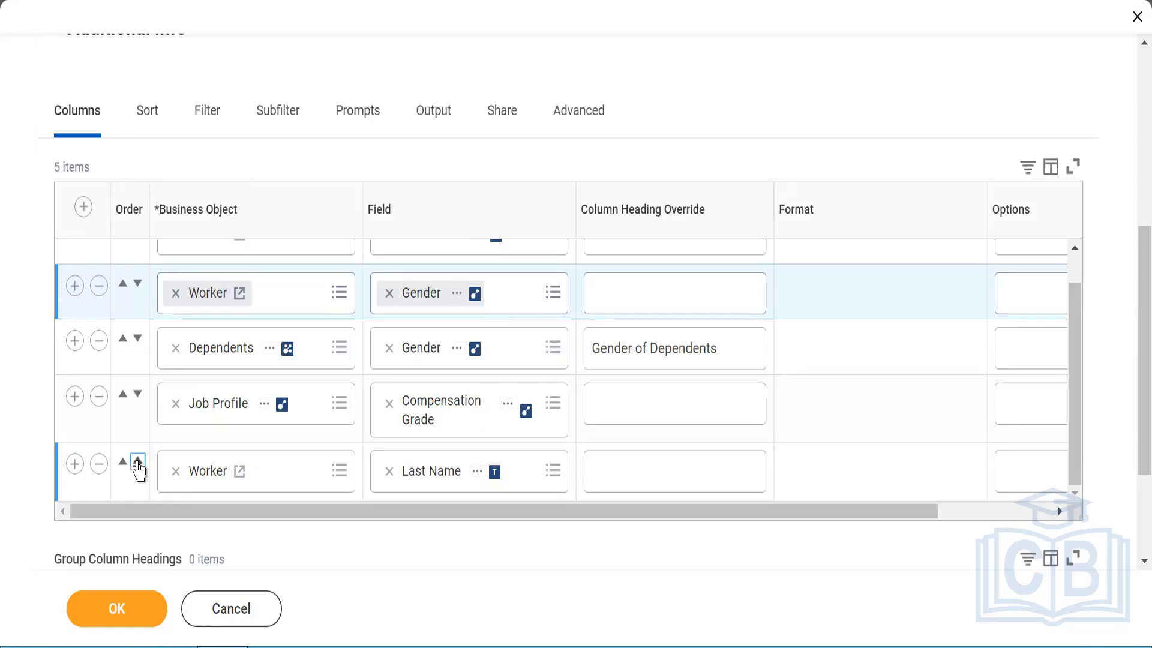
Move the Worker Last Name column up to the second position, directly below First Name.
left_click(138, 462)
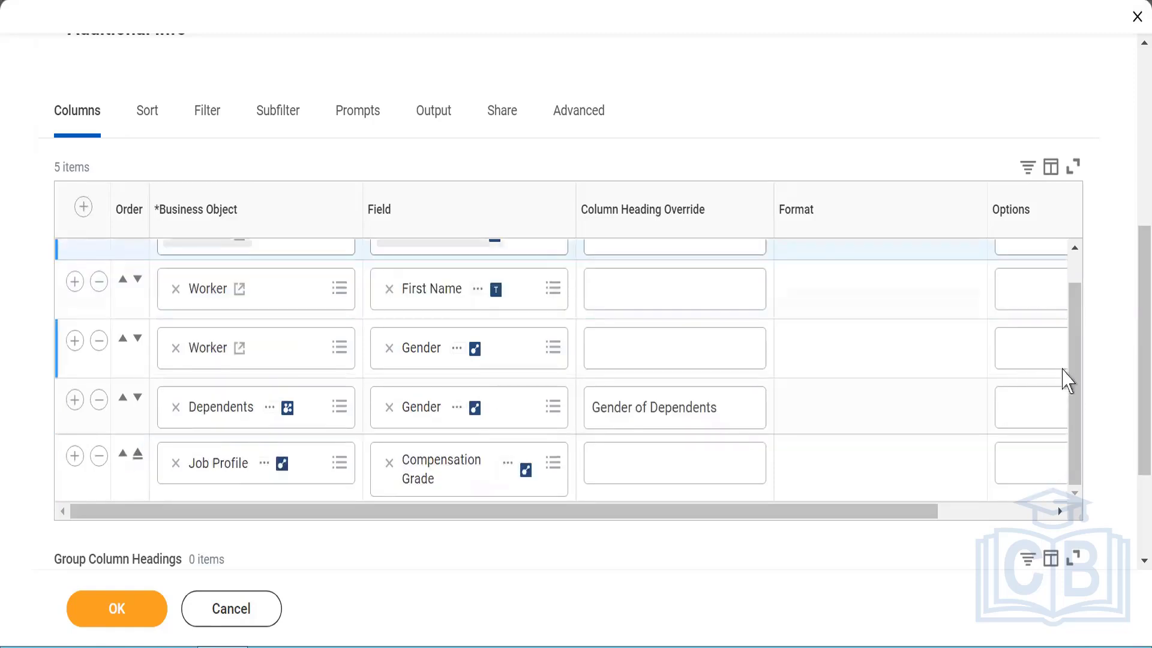
scroll(1071, 348, "up", 1)
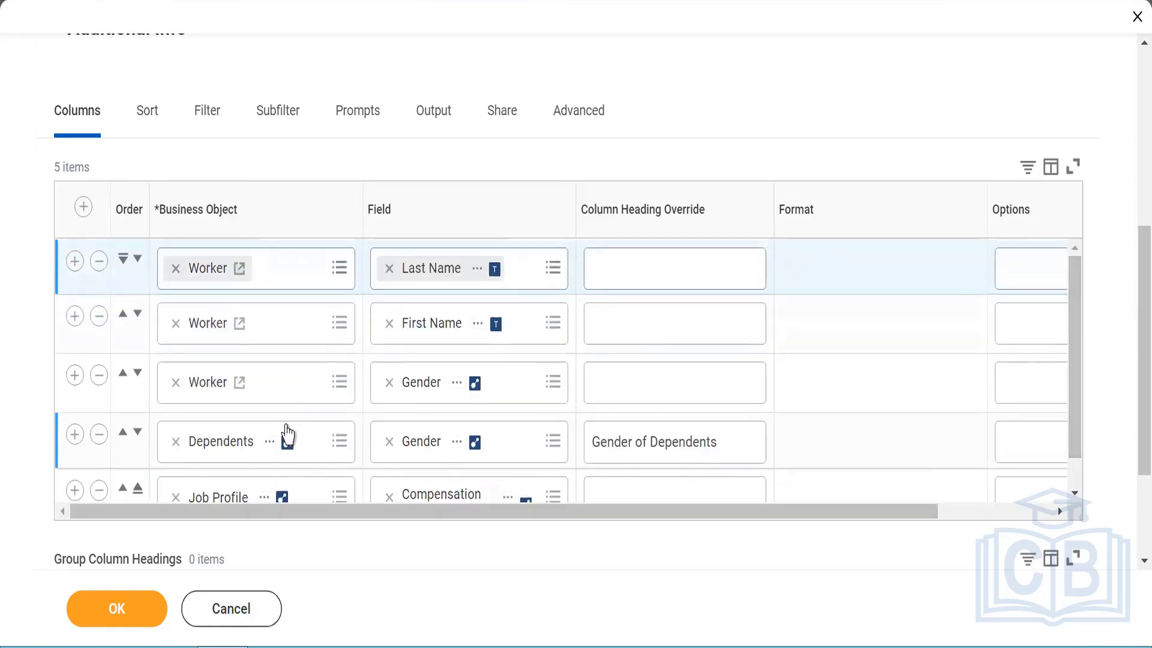
left_click(122, 314)
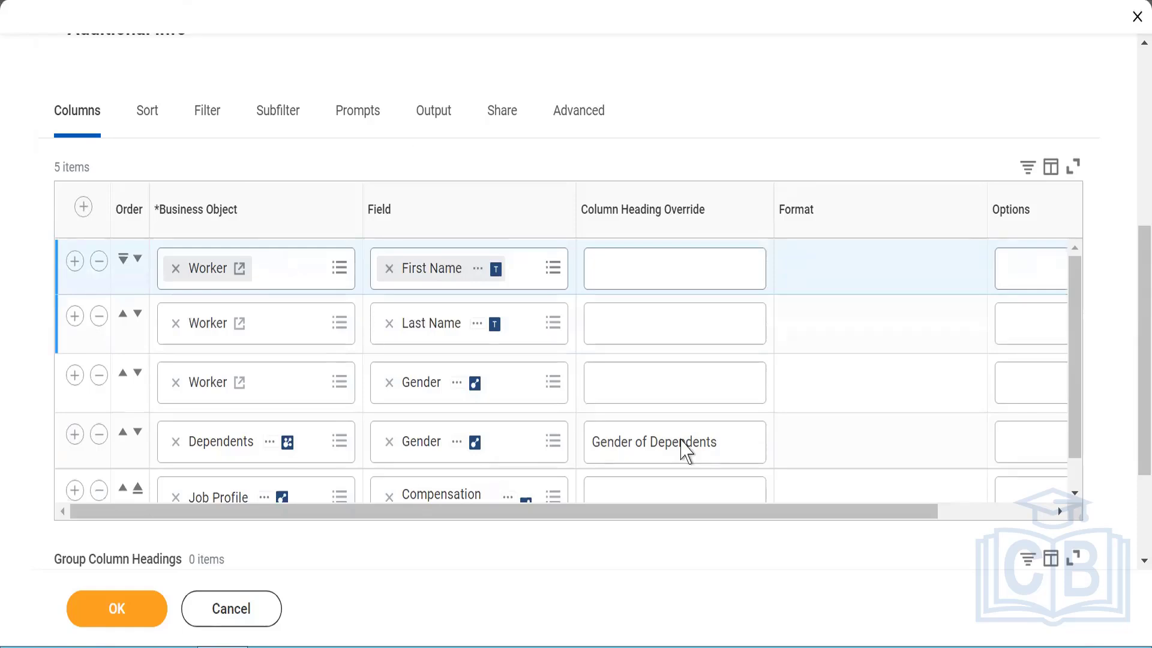
scroll(1080, 430, "down", 1)
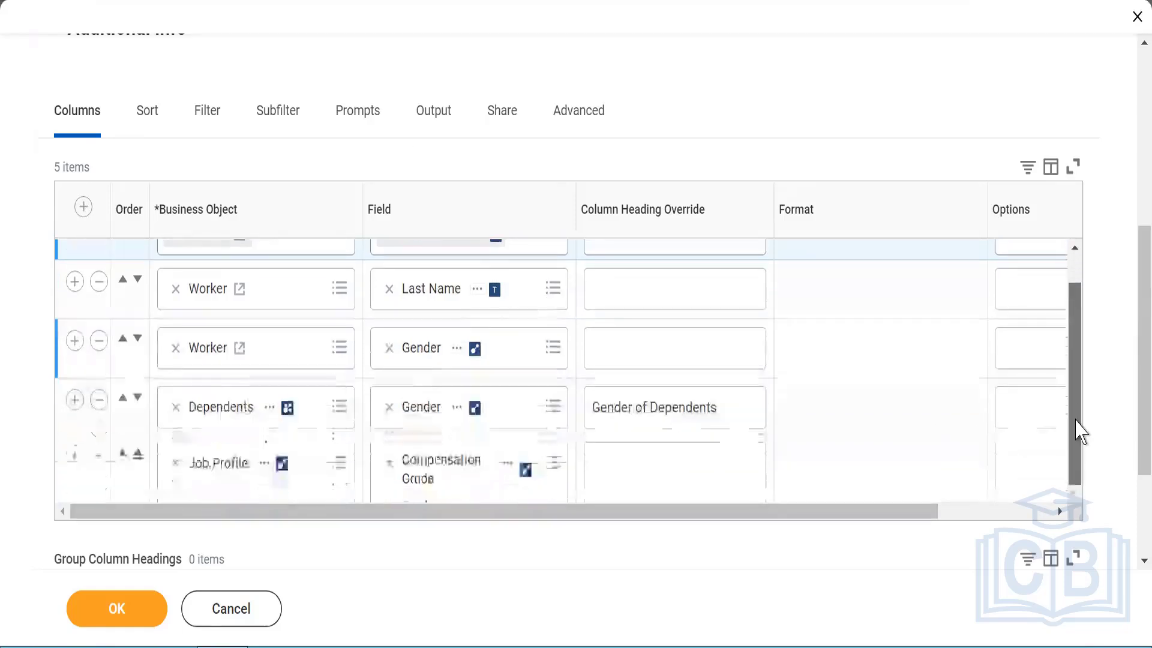
scroll(1075, 424, "up", 1)
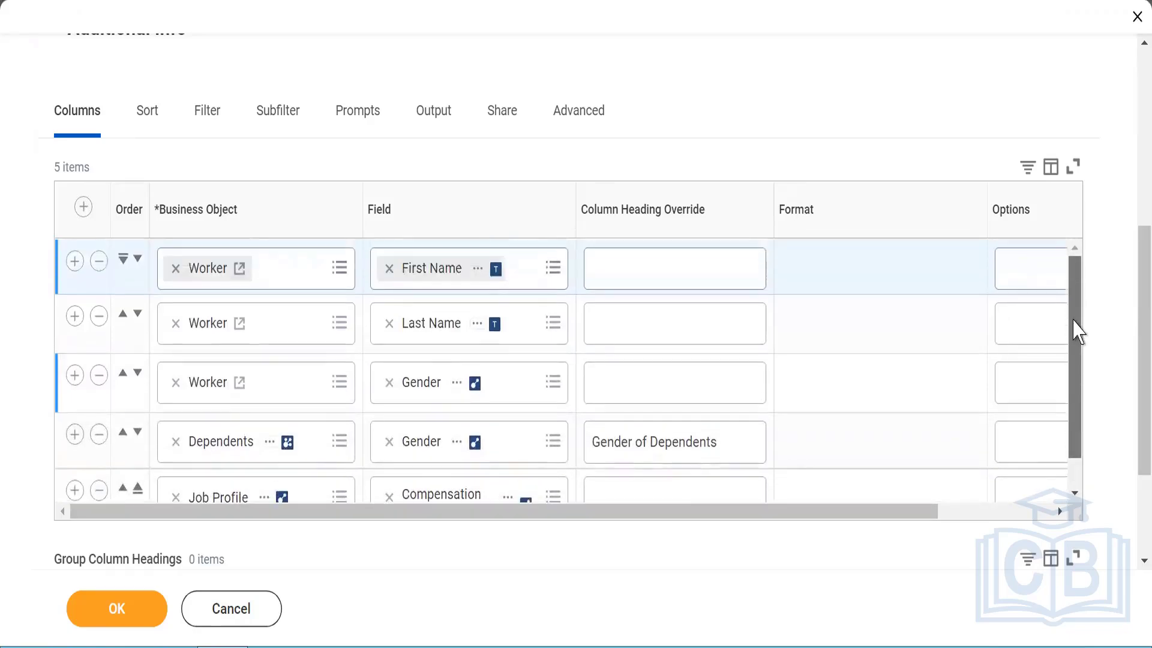
left_click(107, 613)
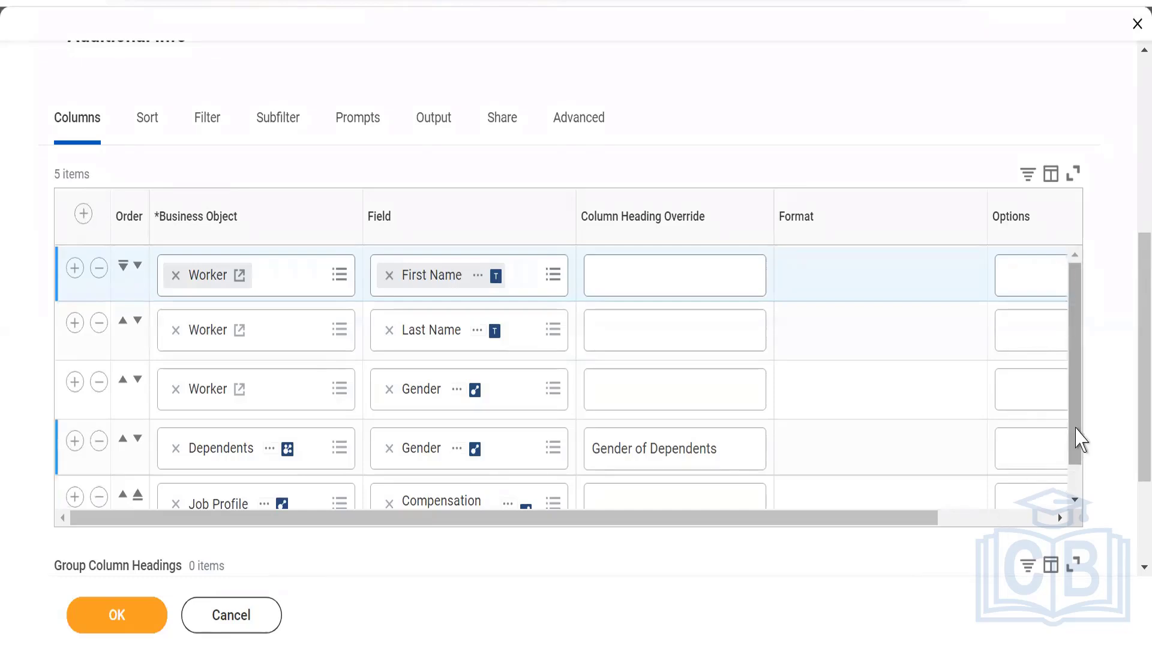
Move the Job Profile Compensation Grade column above the Dependents Gender column.
scroll(1080, 462, "down", 2)
scroll(1083, 450, "up", 2)
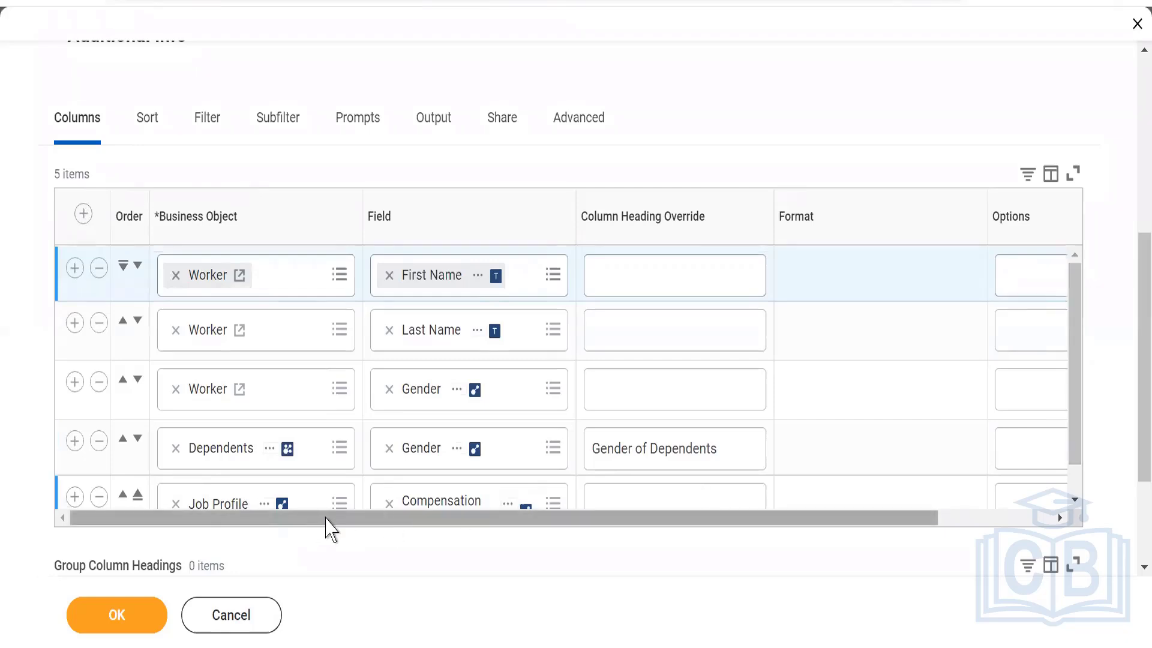
left_click_drag(330, 528, 290, 516)
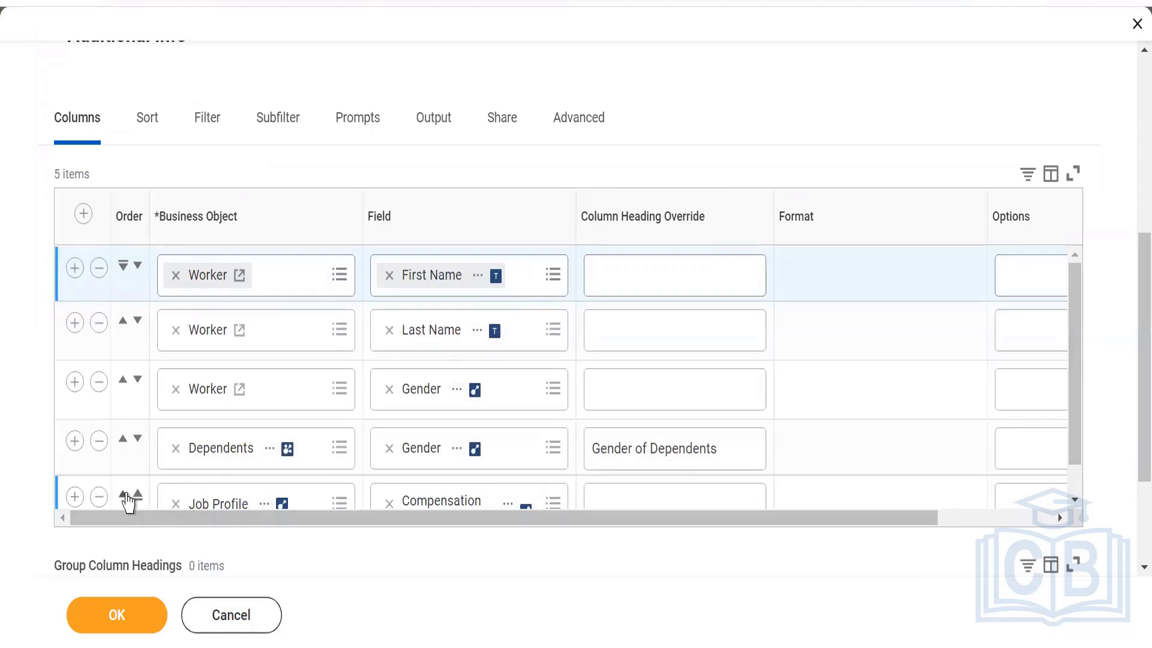
left_click(125, 496)
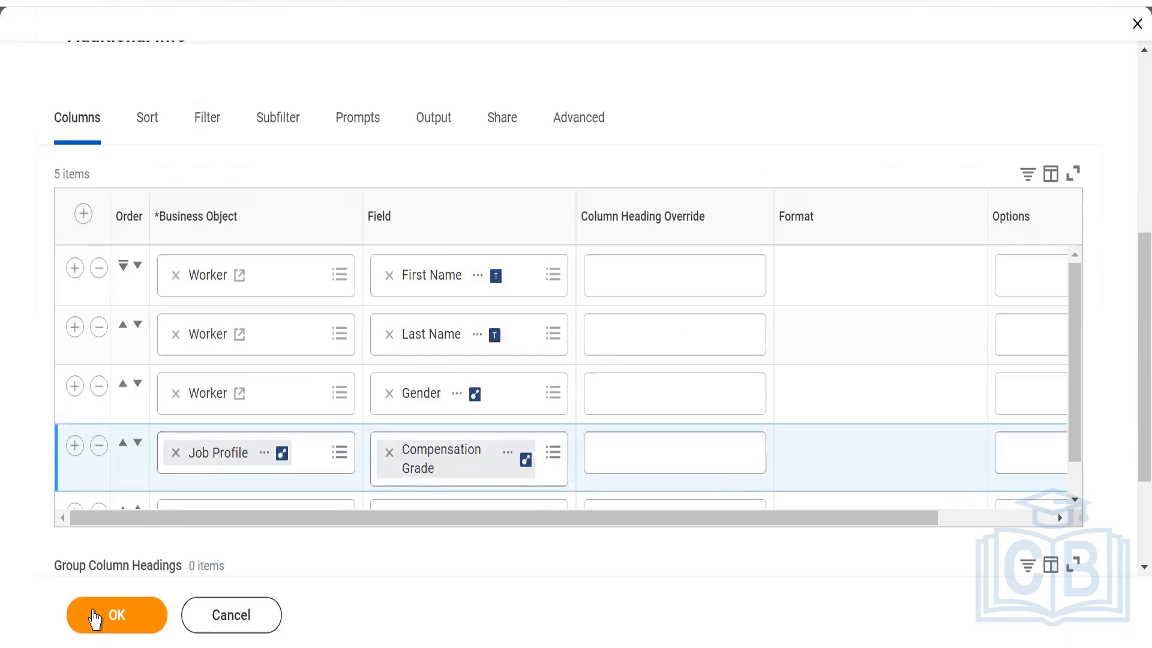
Save the reordered report definition, run the report and review the Compensation Grade column in the results.
left_click(96, 626)
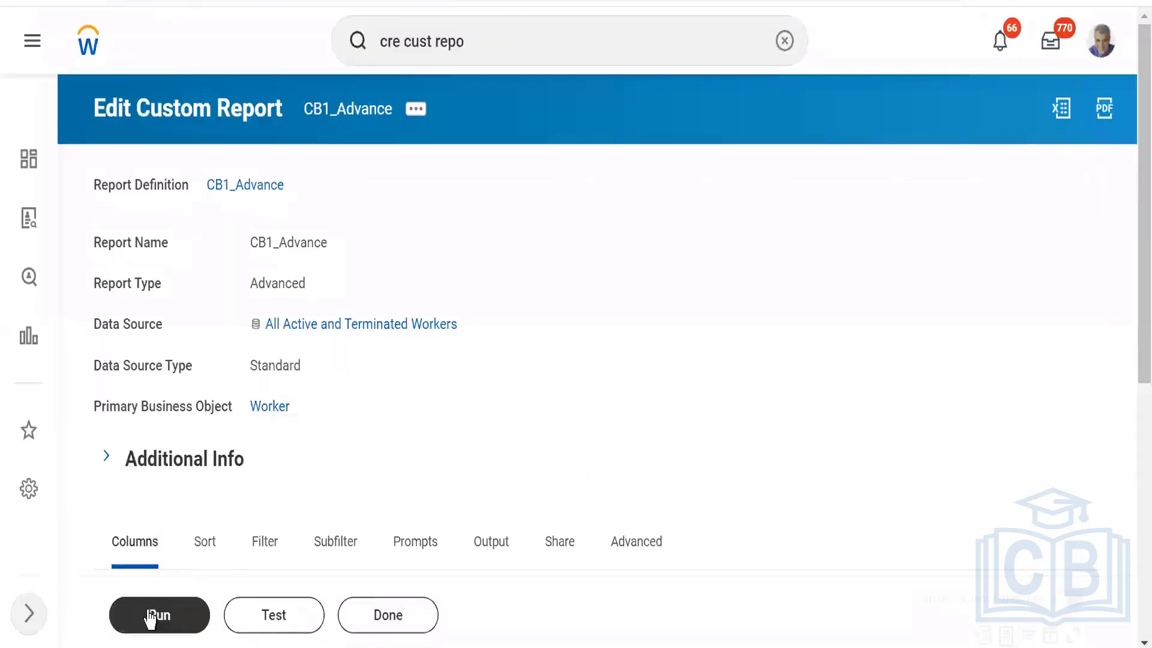
left_click(155, 618)
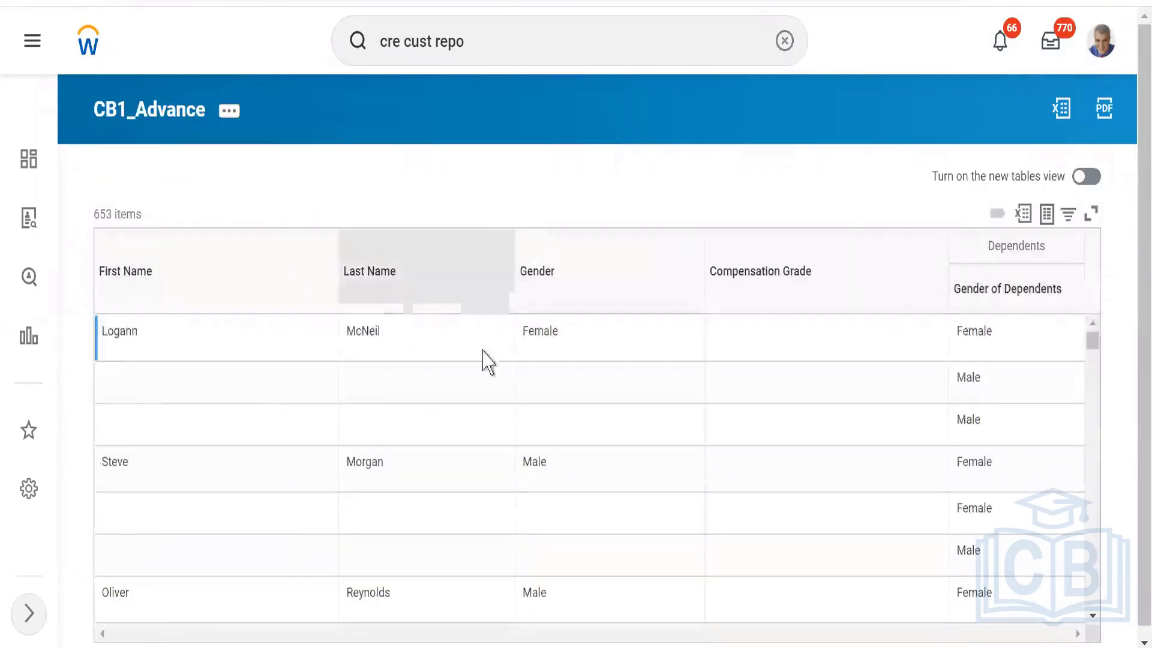
double_click(122, 336)
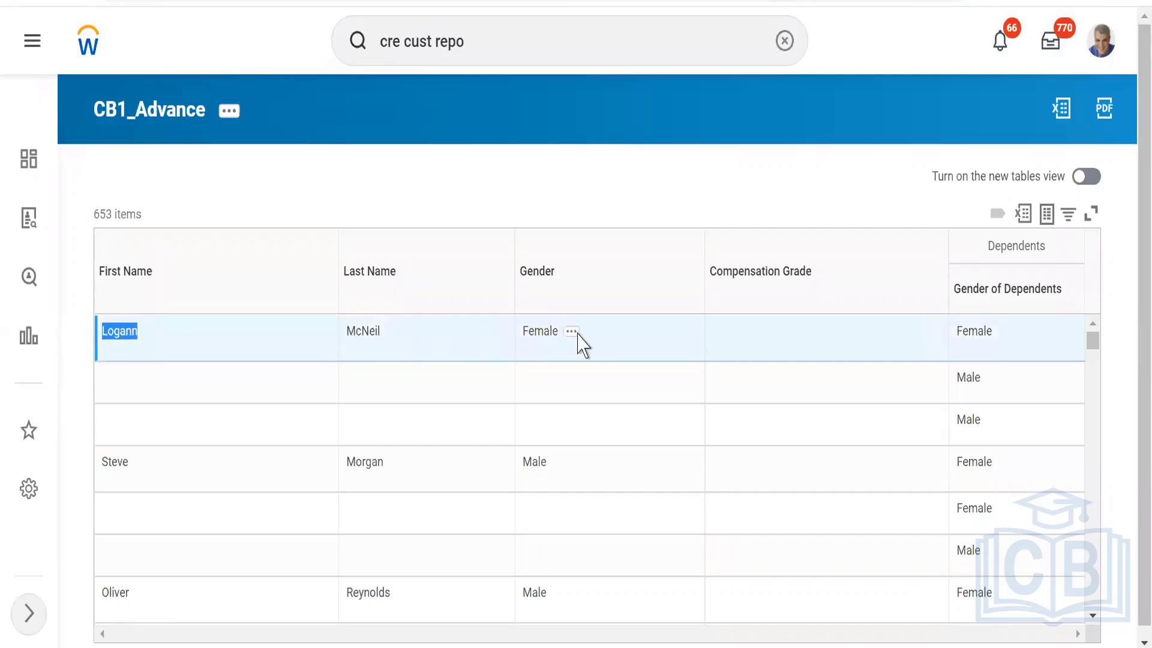
left_click_drag(762, 352, 763, 486)
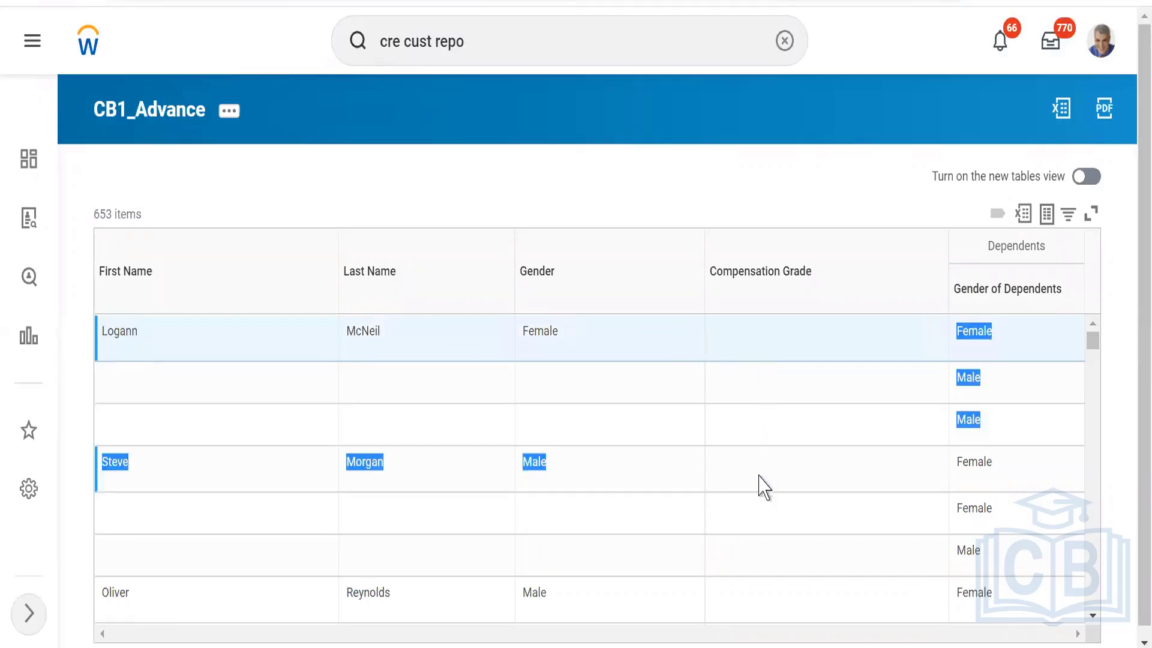
scroll(1094, 412, "down", 3)
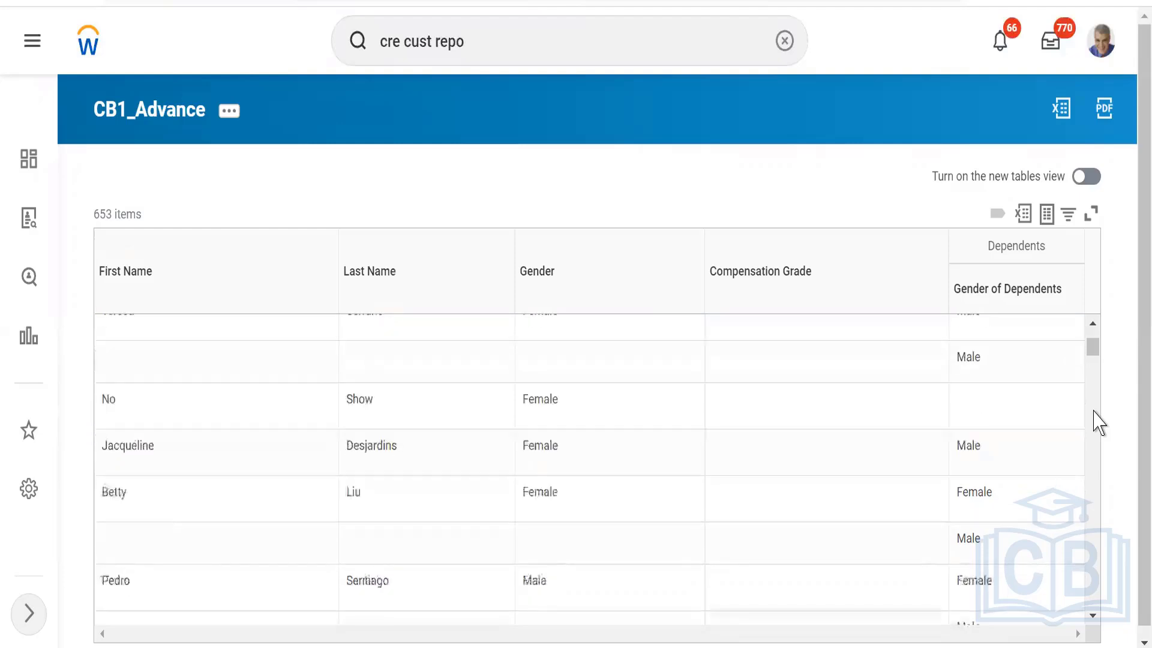
left_click(1094, 412)
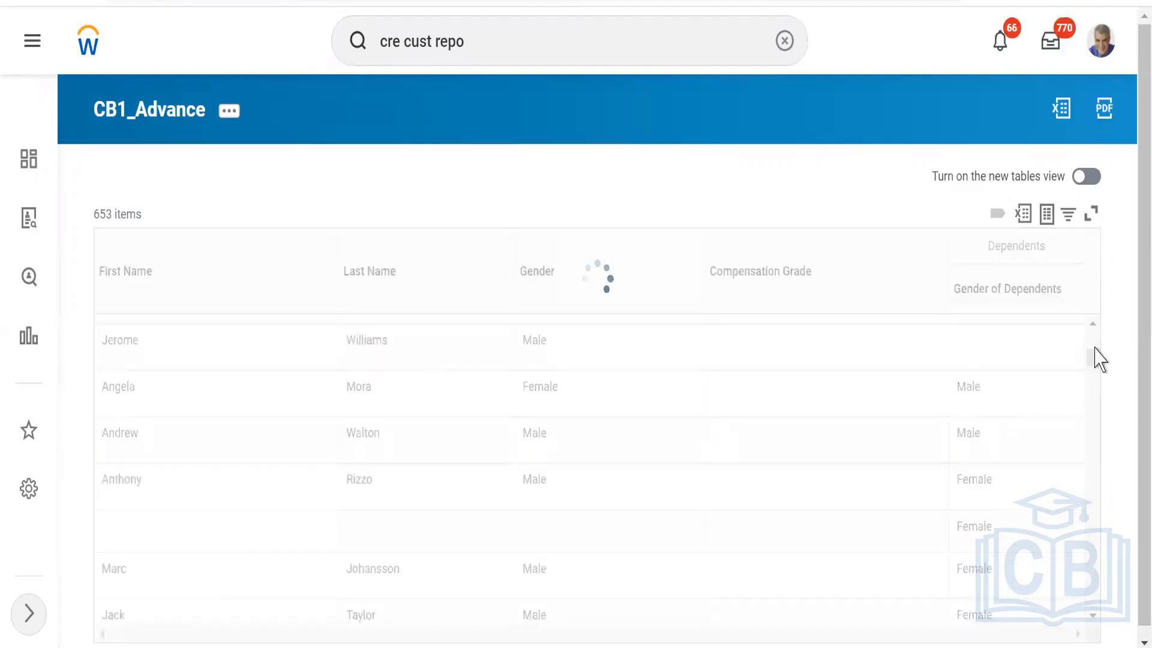
left_click_drag(1100, 359, 1093, 324)
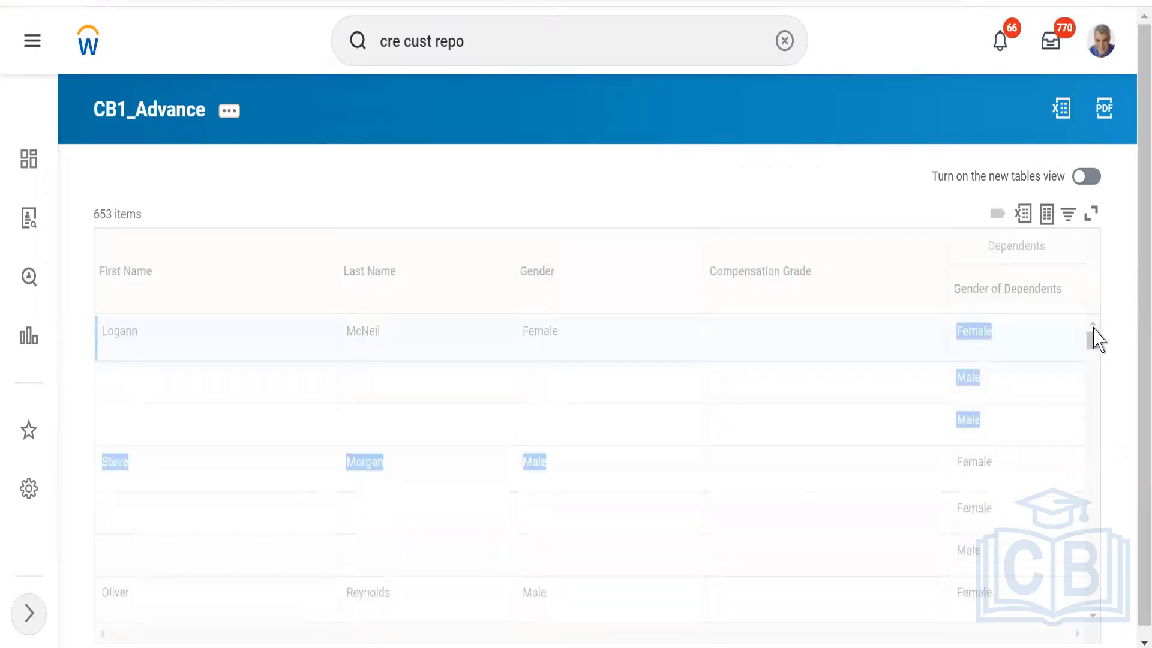
left_click(787, 483)
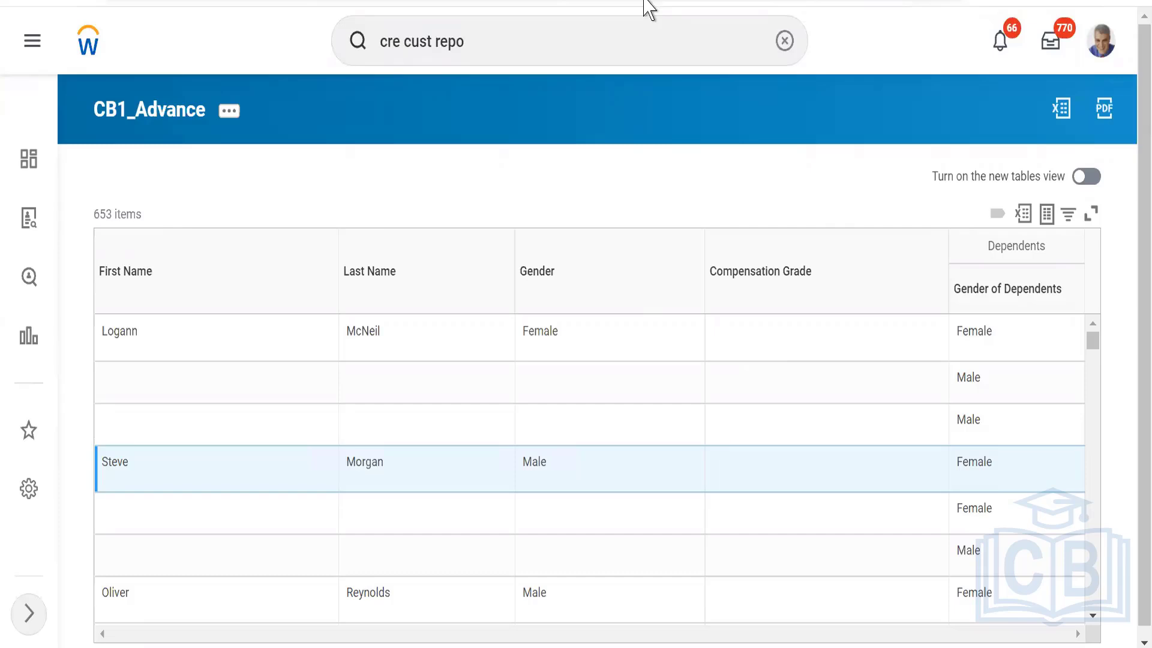
Reopen the CB1_Advance report definition for editing and remove the Gender "is not empty" filter condition.
left_click(231, 114)
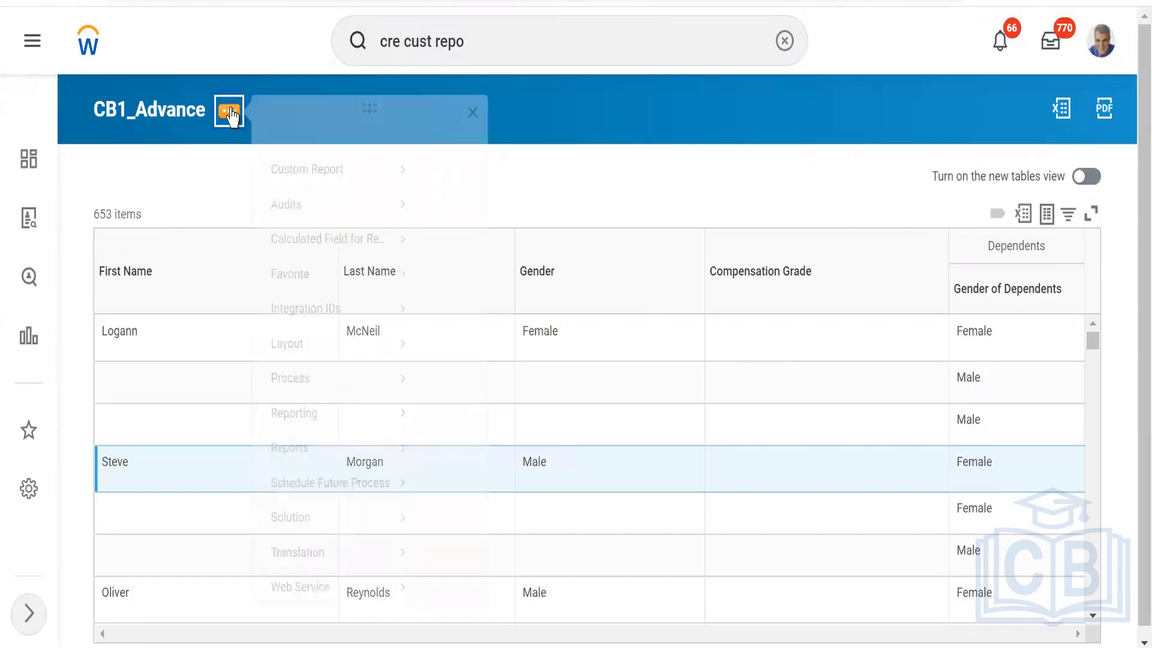
mouse_move(384, 195)
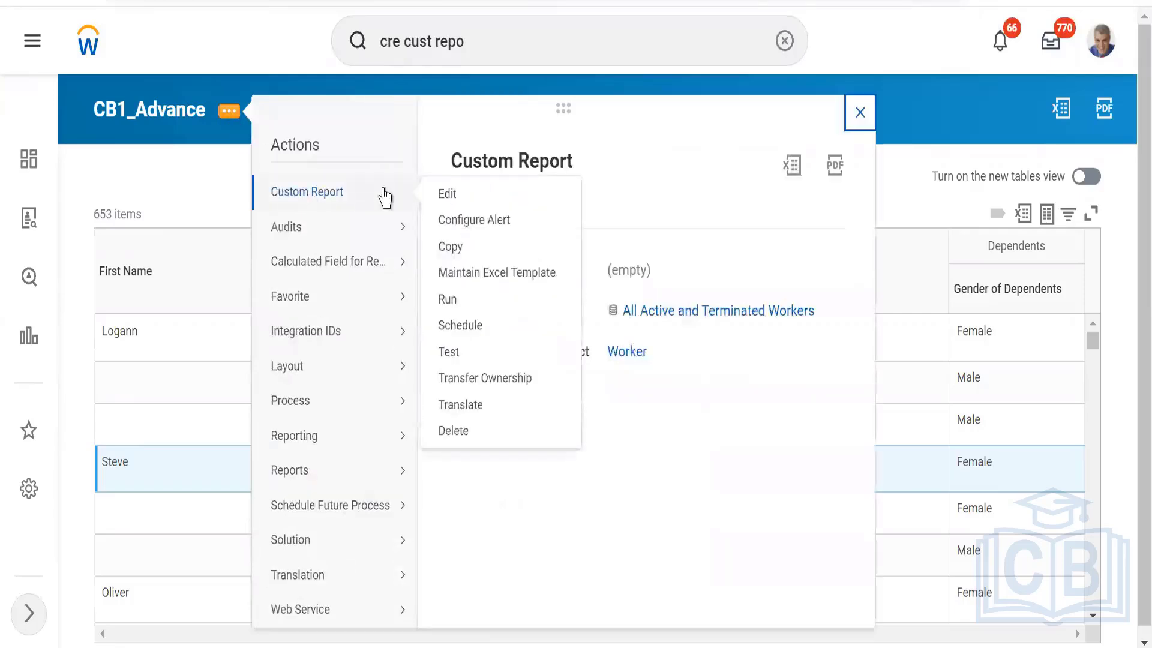
left_click(454, 197)
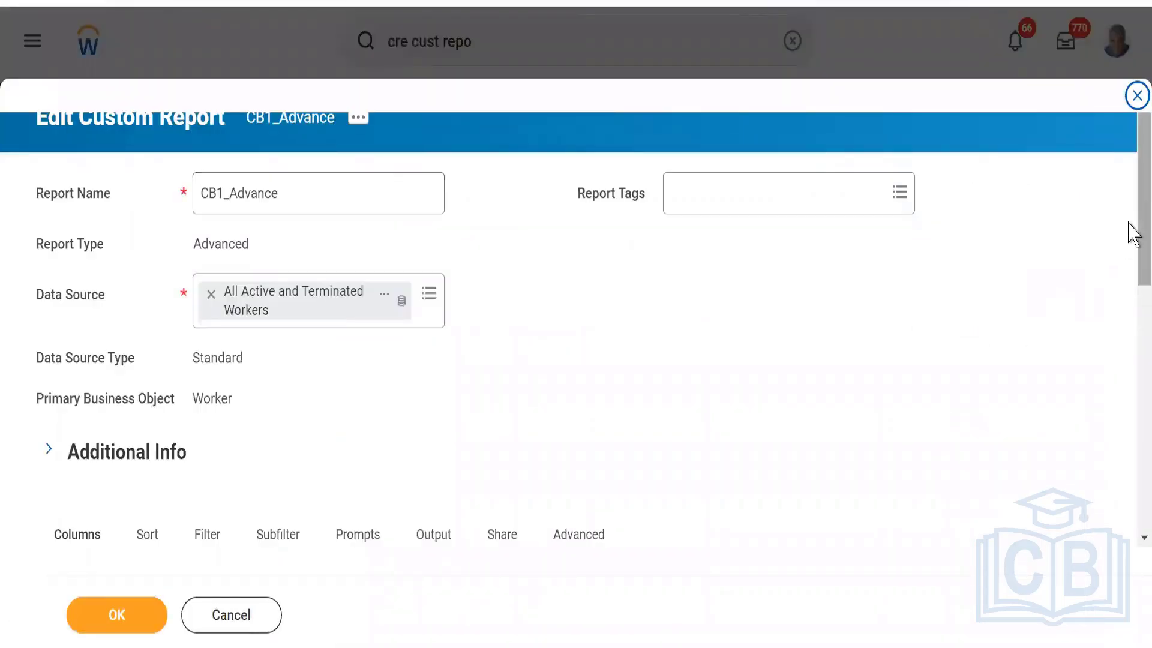
left_click_drag(1134, 234, 1134, 288)
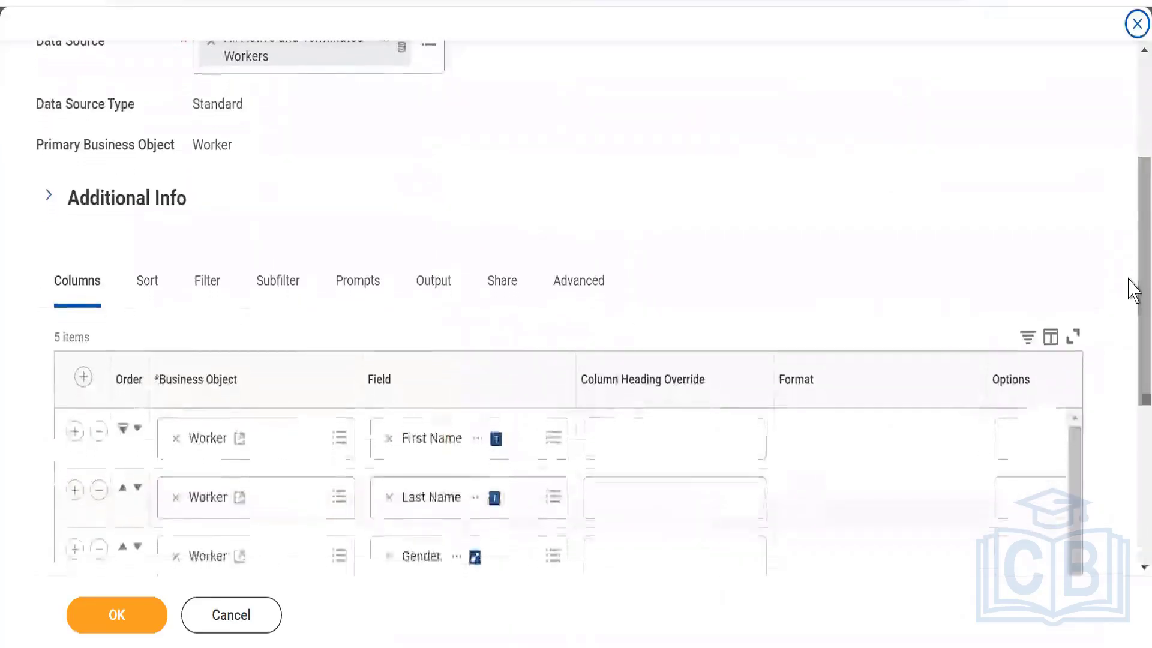
left_click(208, 282)
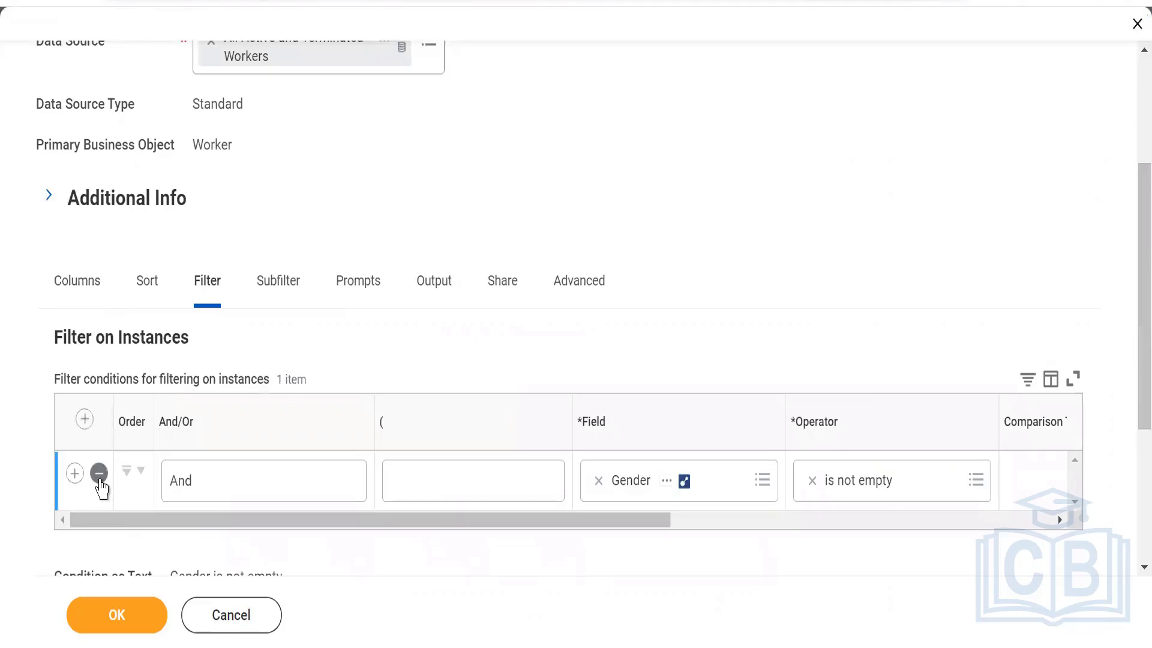
left_click(101, 474)
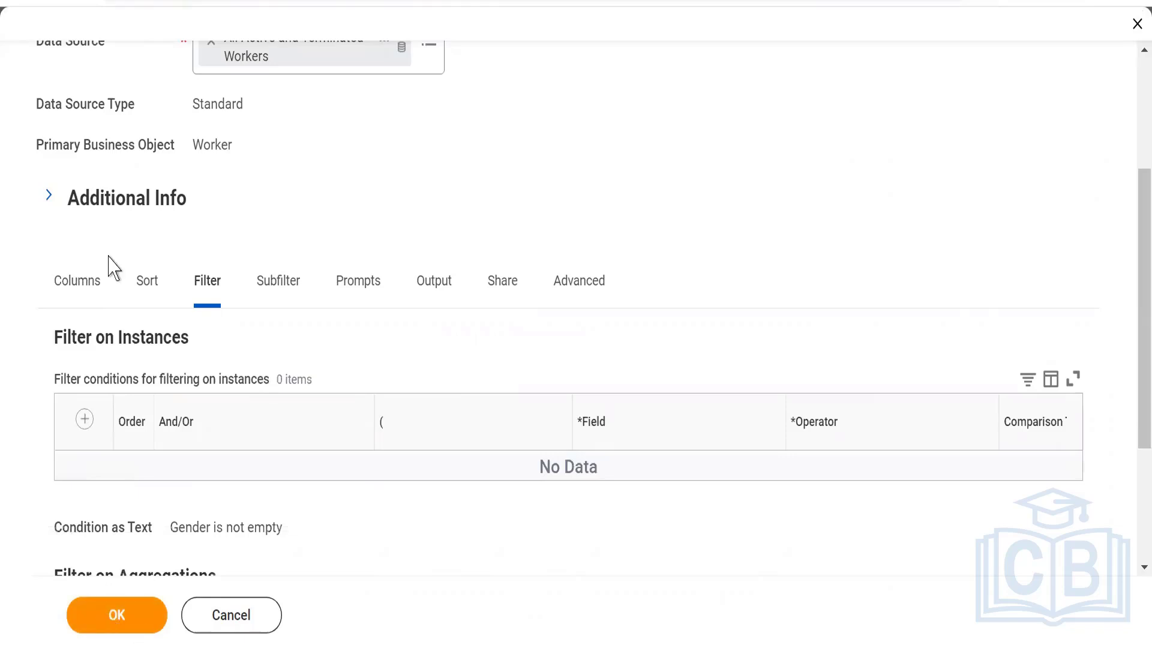
Save the report definition without the filter, run the report and check its item count and rows.
left_click(102, 620)
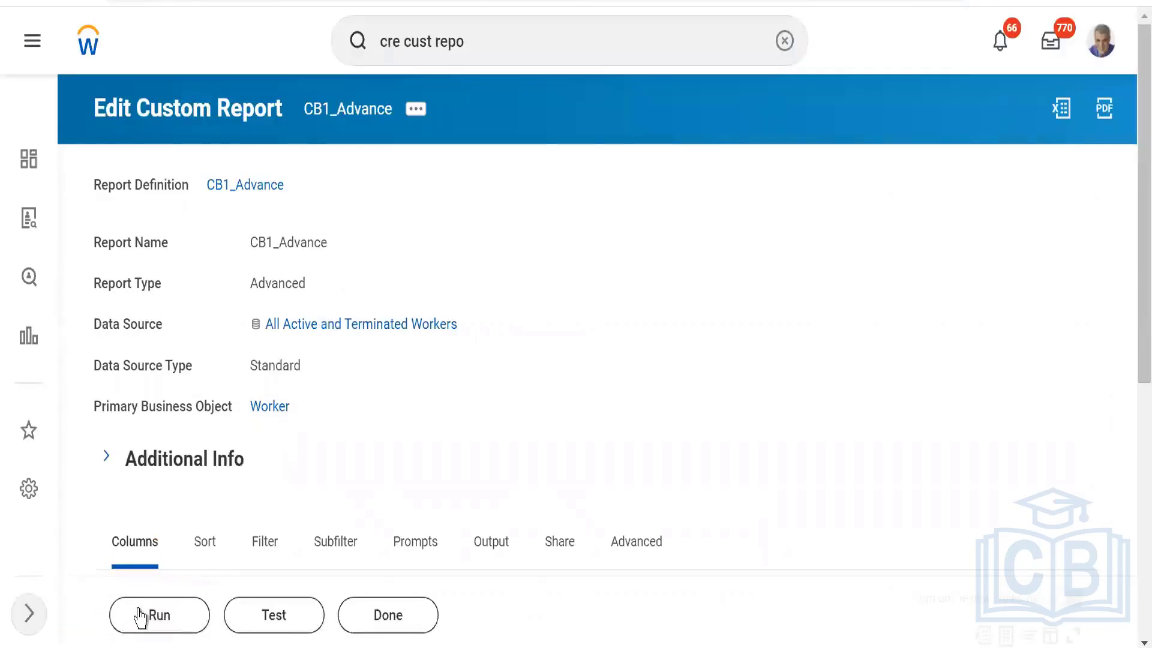
left_click(145, 616)
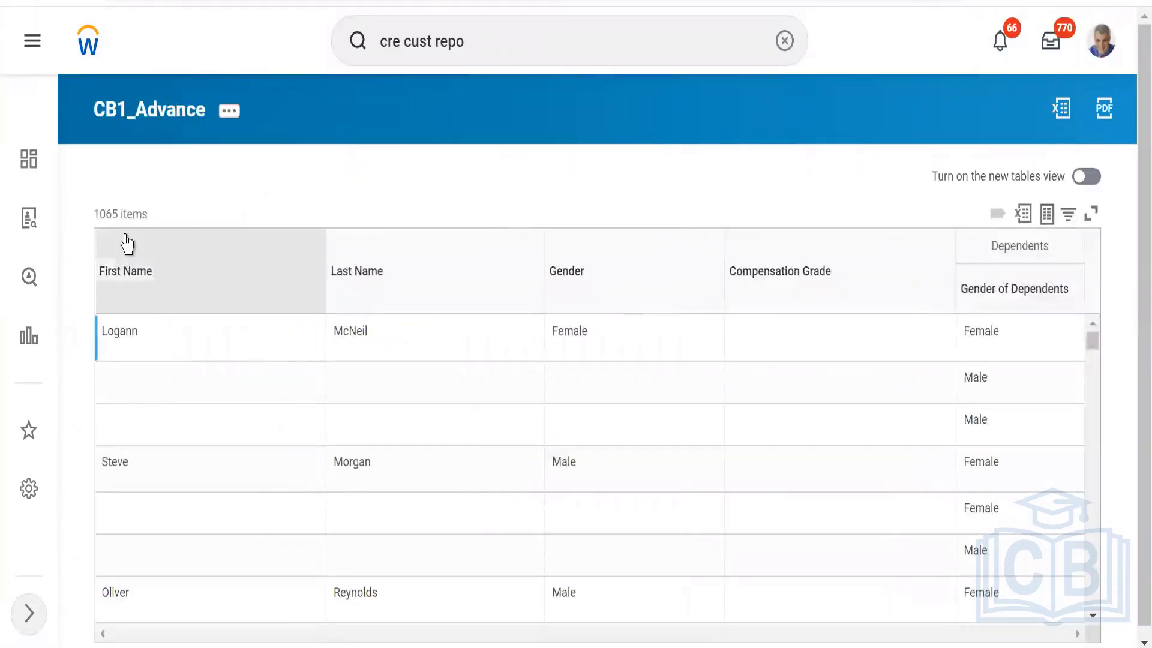
triple_click(112, 216)
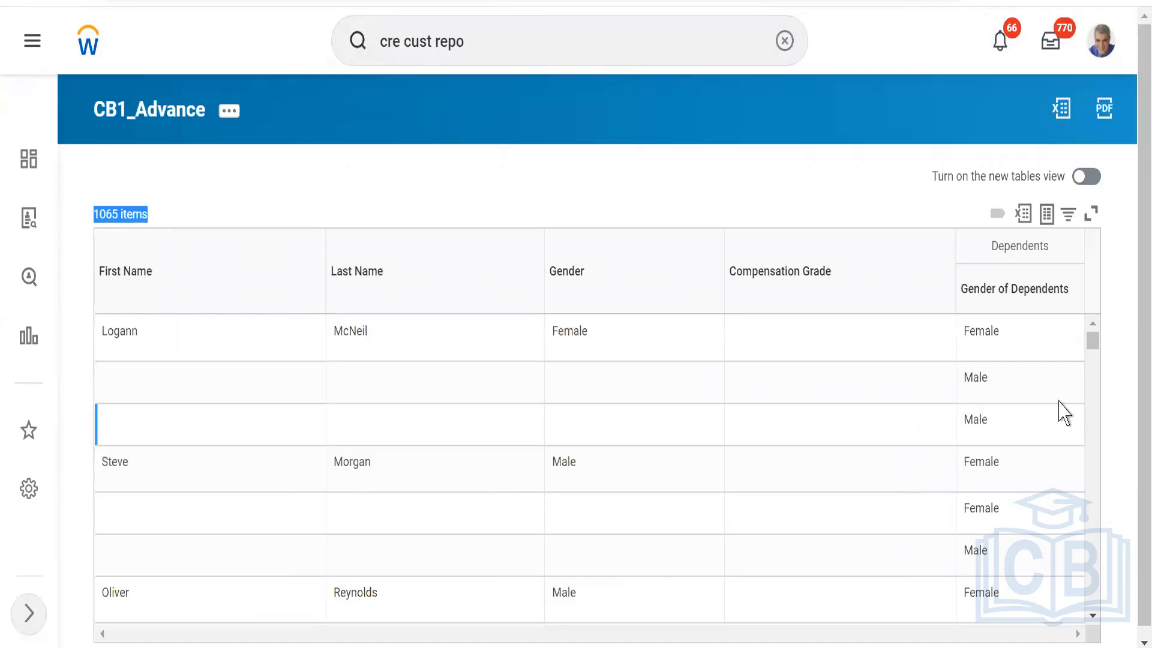
left_click(1098, 391)
left_click(1097, 390)
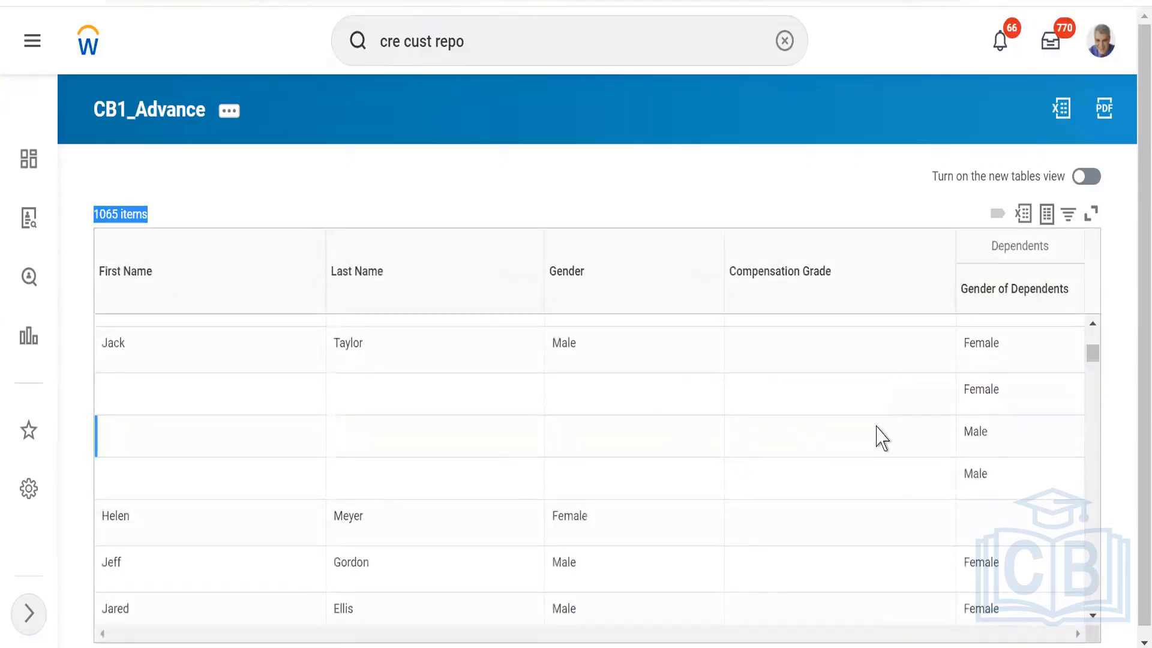
left_click(1096, 384)
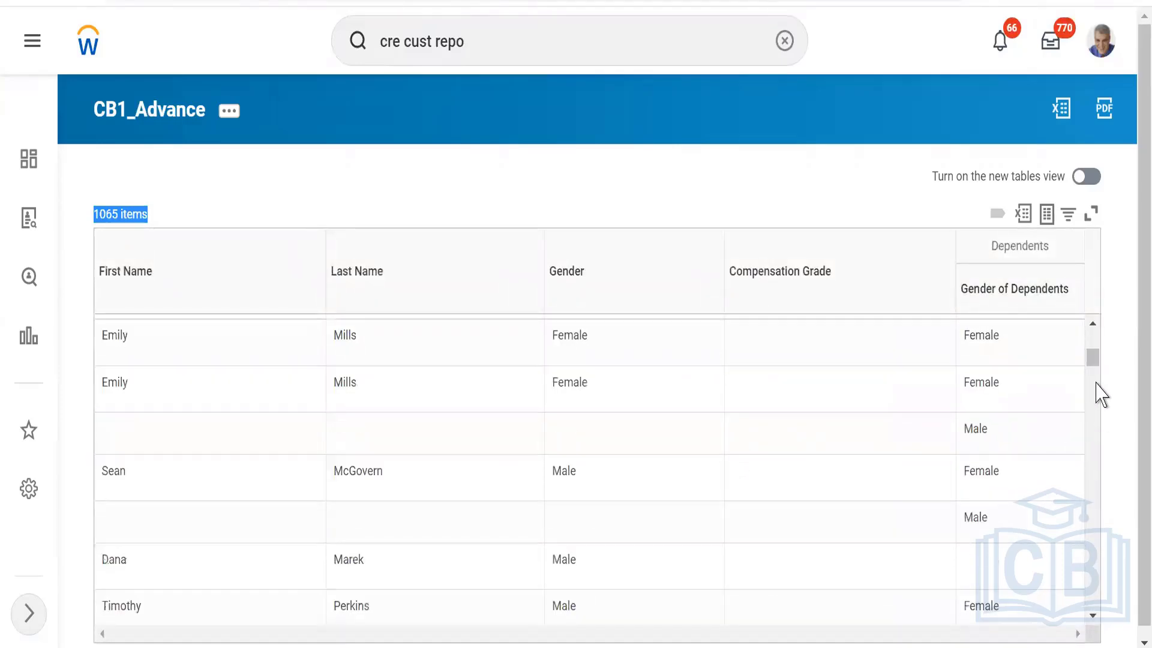
mouse_move(1095, 353)
left_mouse_down()
mouse_move(1095, 372)
mouse_move(1092, 329)
left_mouse_up()
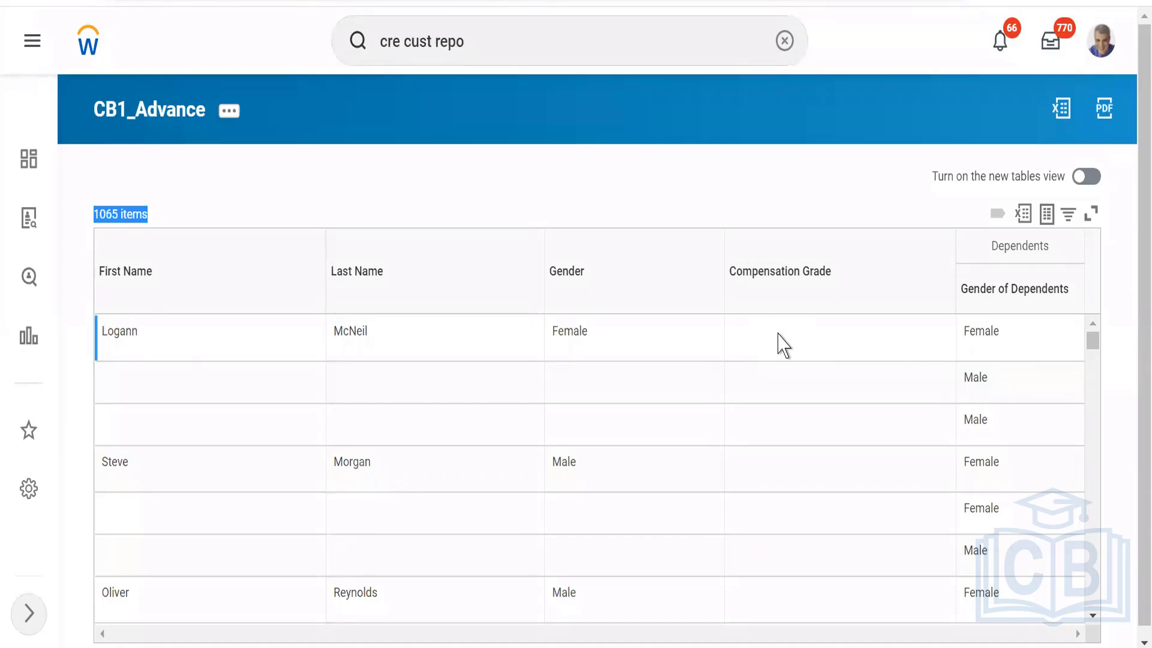
Copy the first name of the first worker listed in the report results.
double_click(110, 330)
key("ctrl+c")
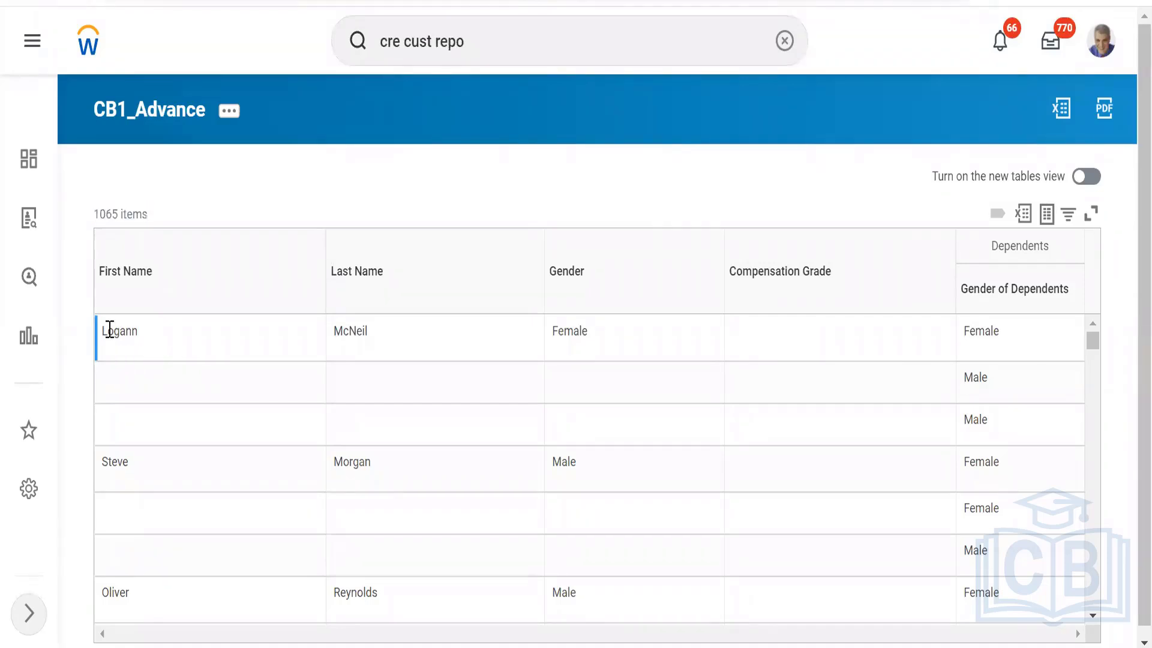
right_click(110, 330)
left_click(142, 342)
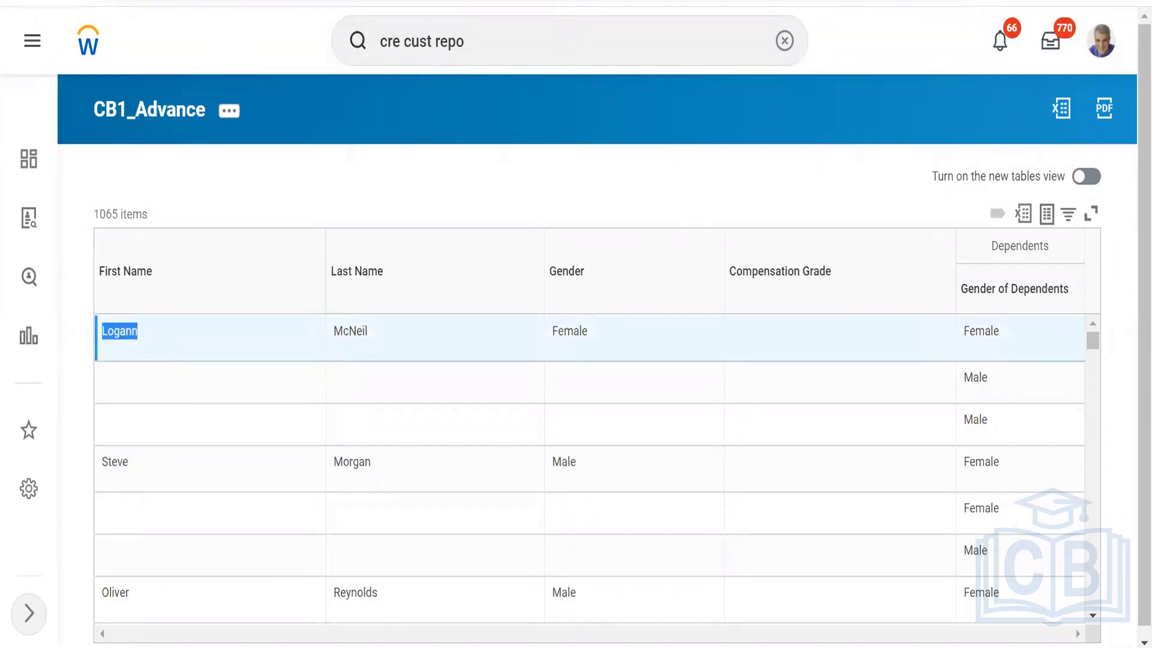
Duplicate the browser tab showing the report and switch to the duplicate.
right_click(171, 3)
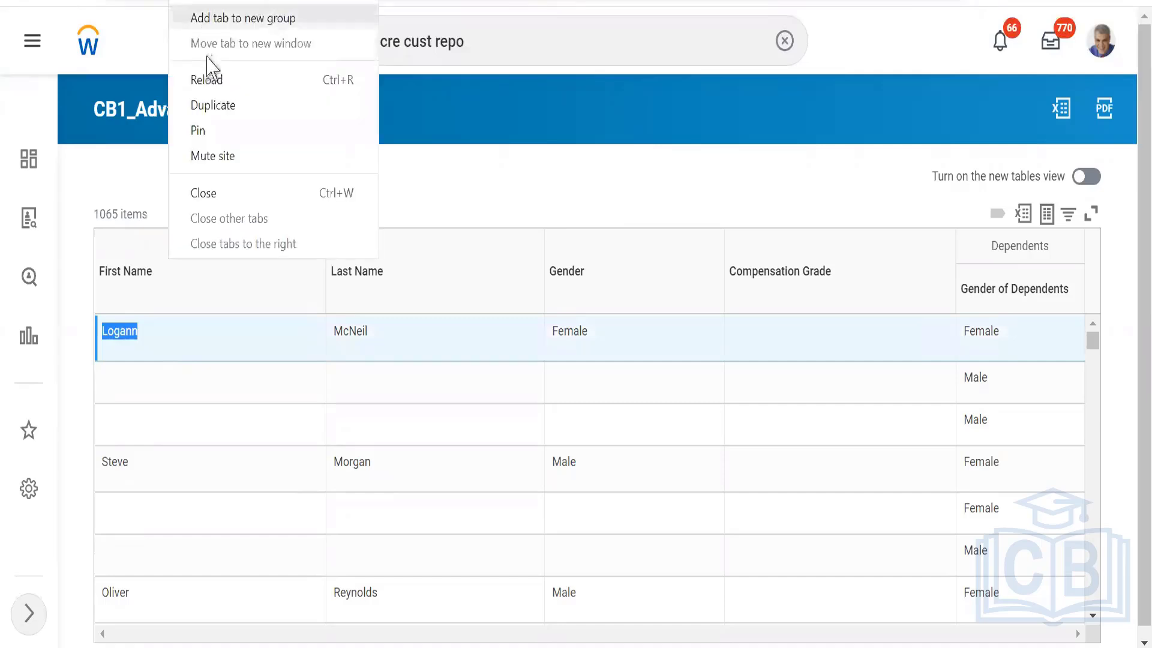
left_click(221, 111)
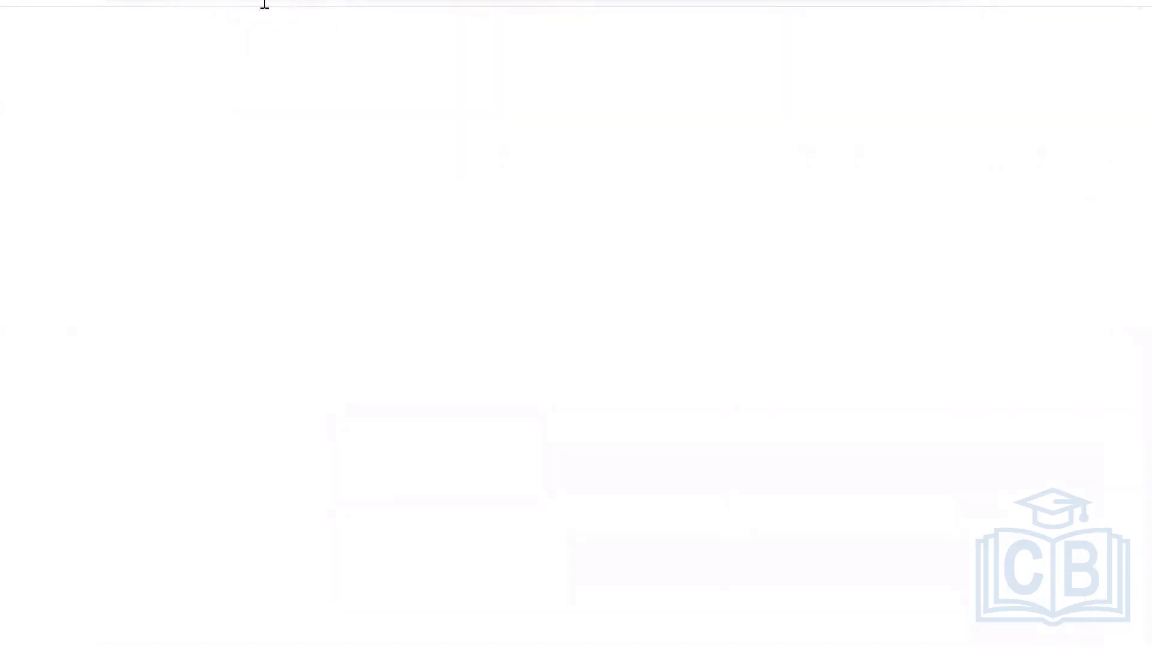
left_click(171, 2)
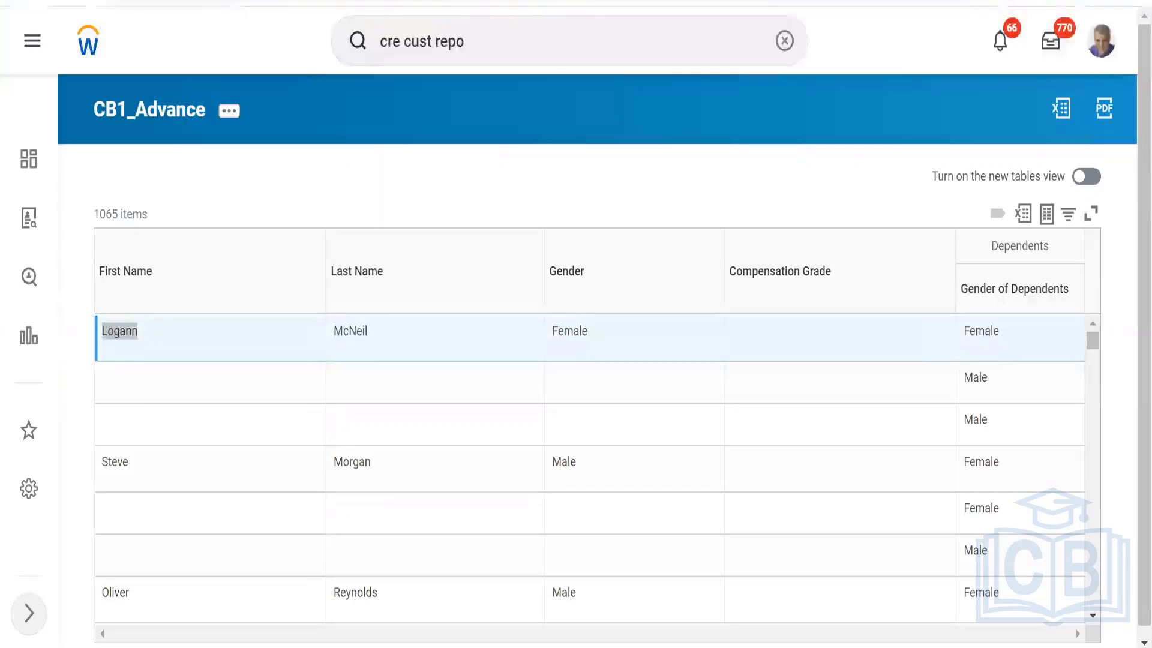
left_click(324, 1)
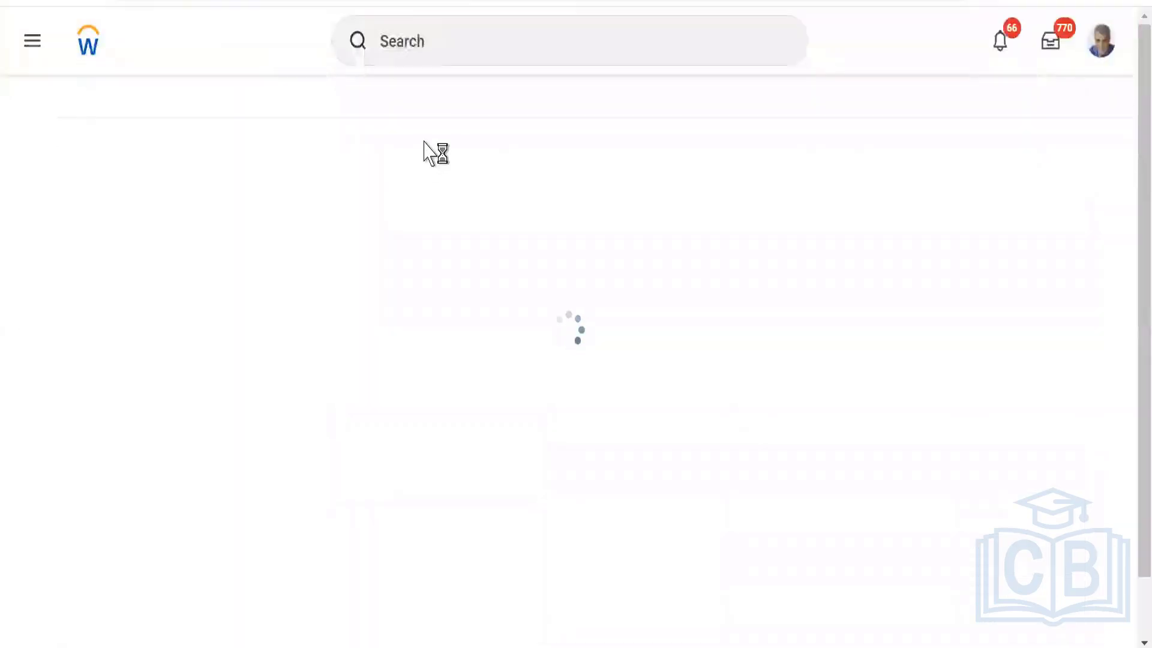
Search for the worker by the copied first name and open the matching employee's profile.
left_click(419, 32)
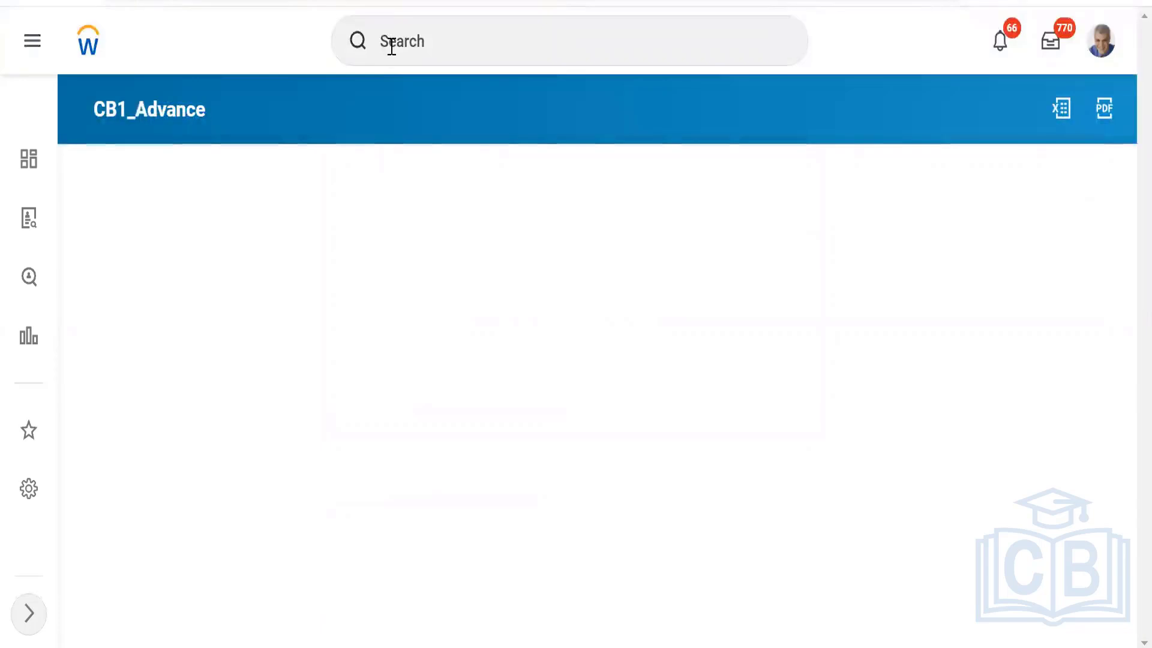
left_click(392, 45)
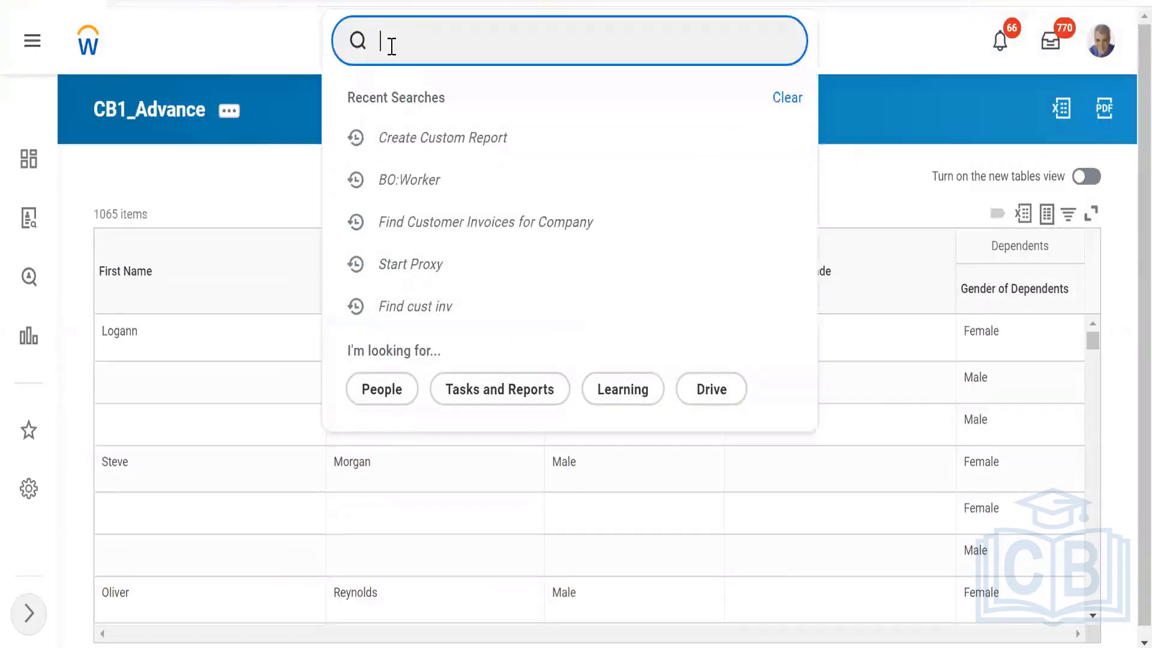
key("ctrl+v")
key("Return")
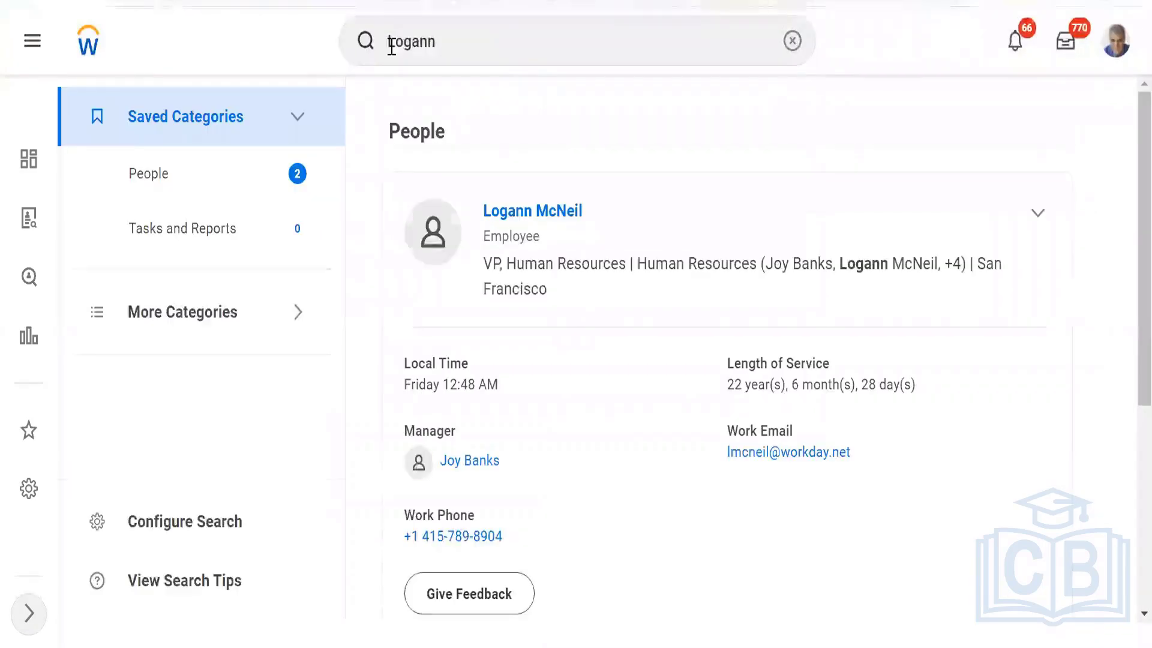
left_click(527, 213)
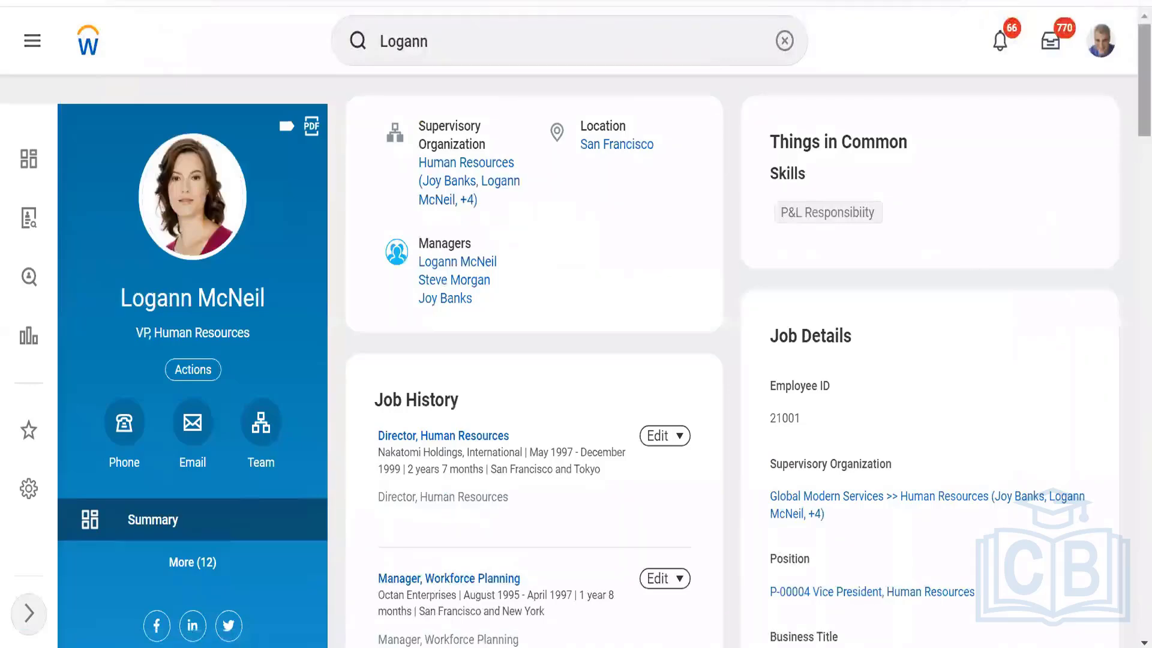
Examine the compensation details on the worker's profile, including the grade, and check them against the CB1_Advance report.
scroll(1132, 105, "down", 5)
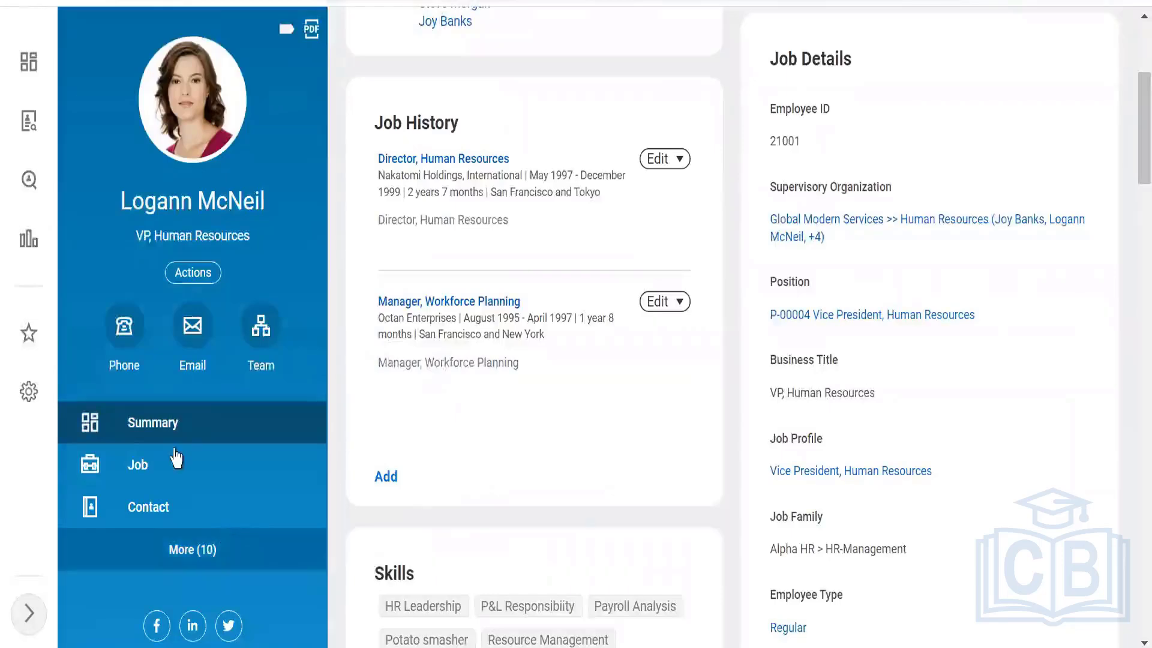
left_click(188, 550)
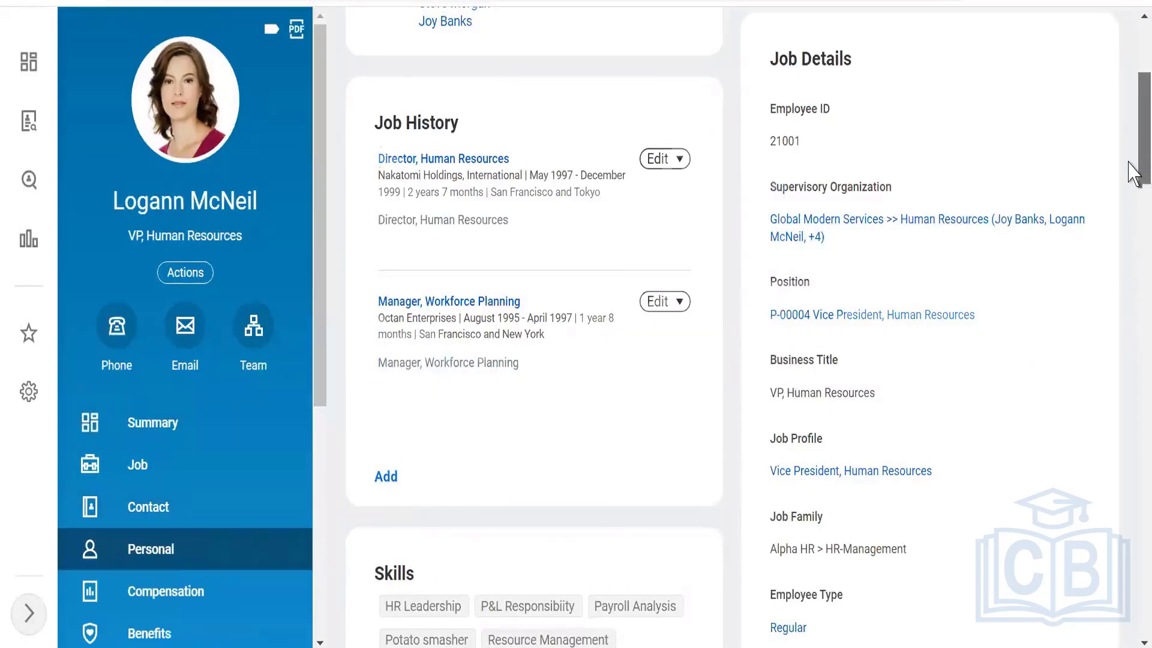
left_click_drag(1128, 149, 1128, 187)
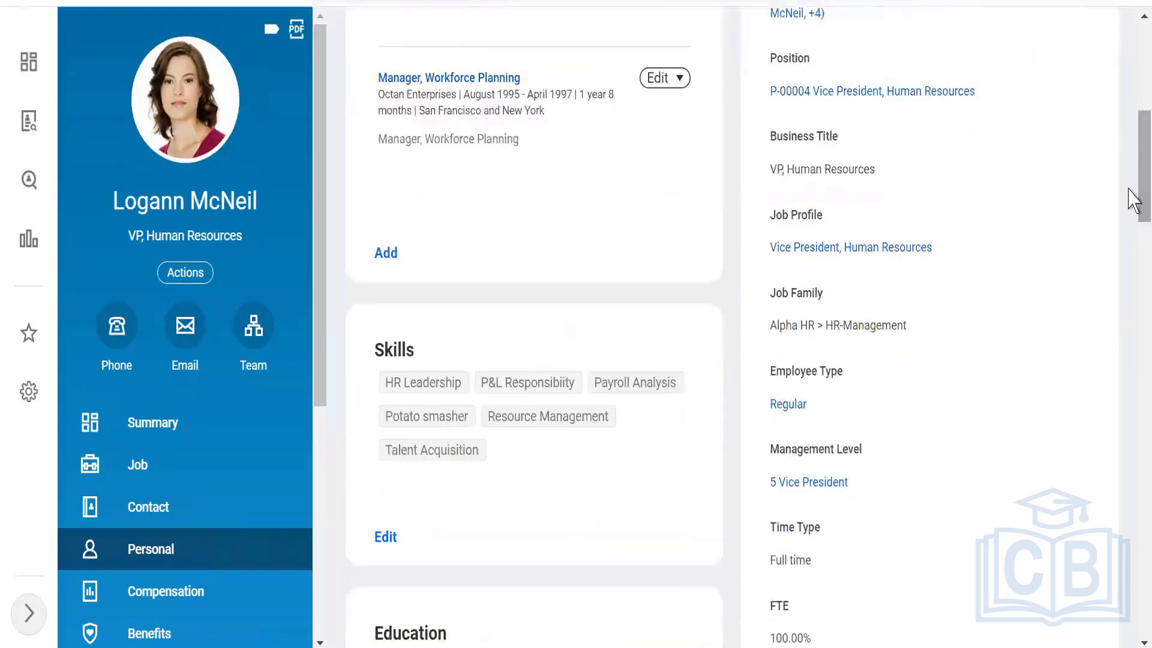
left_click(191, 591)
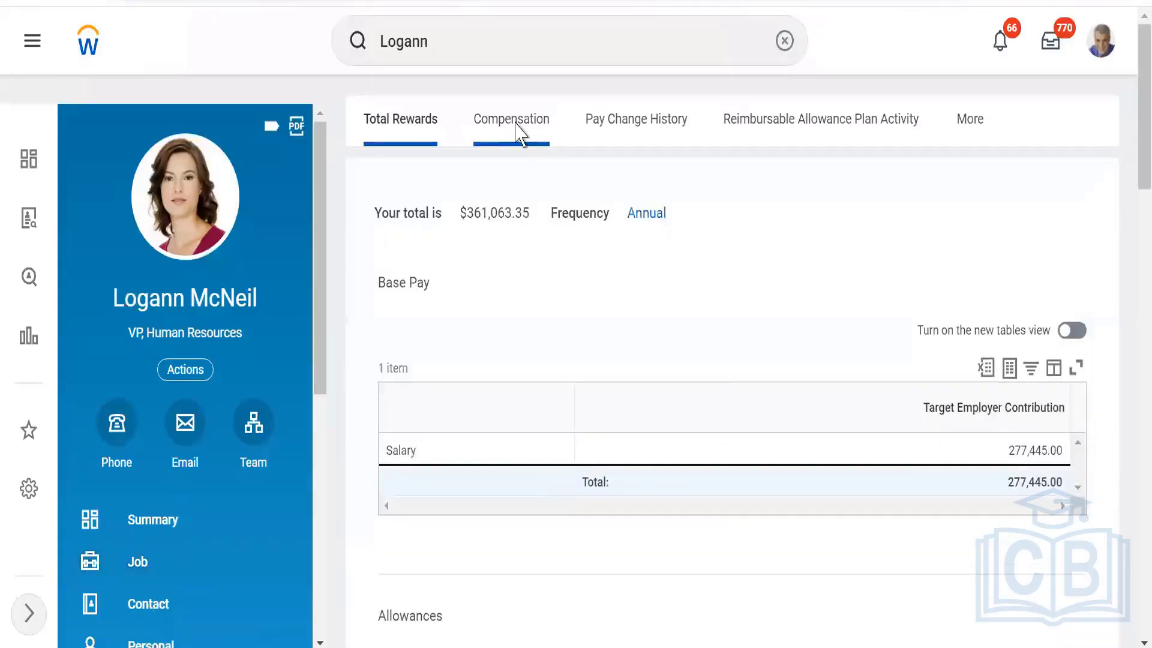
left_click(516, 123)
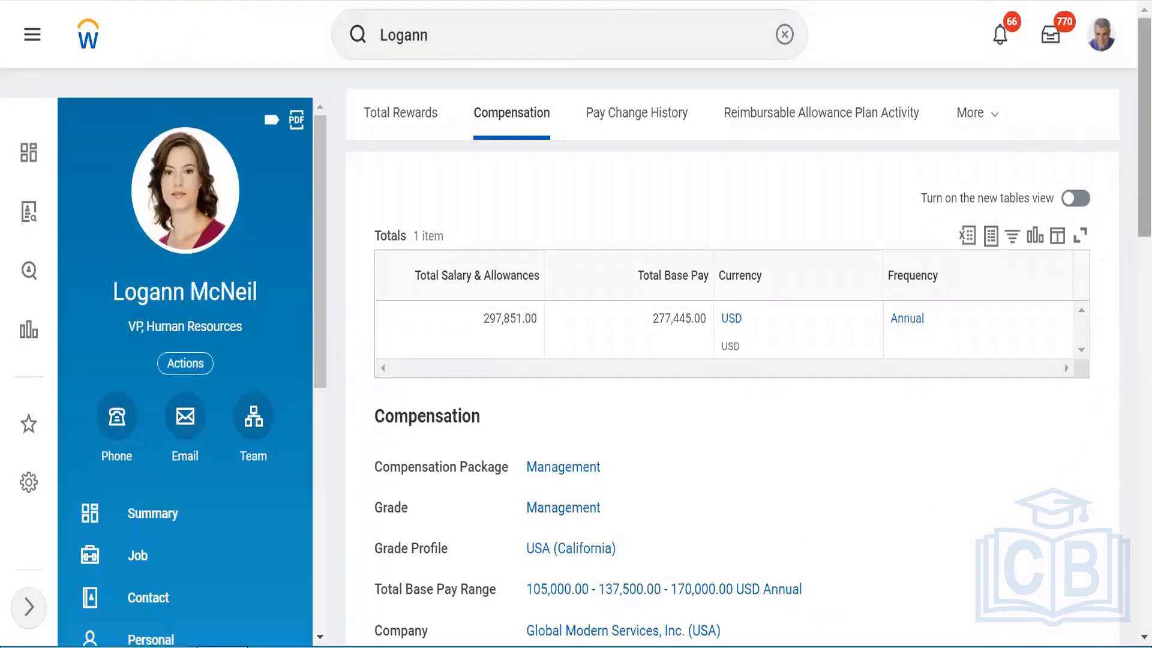
scroll(1131, 222, "down", 1)
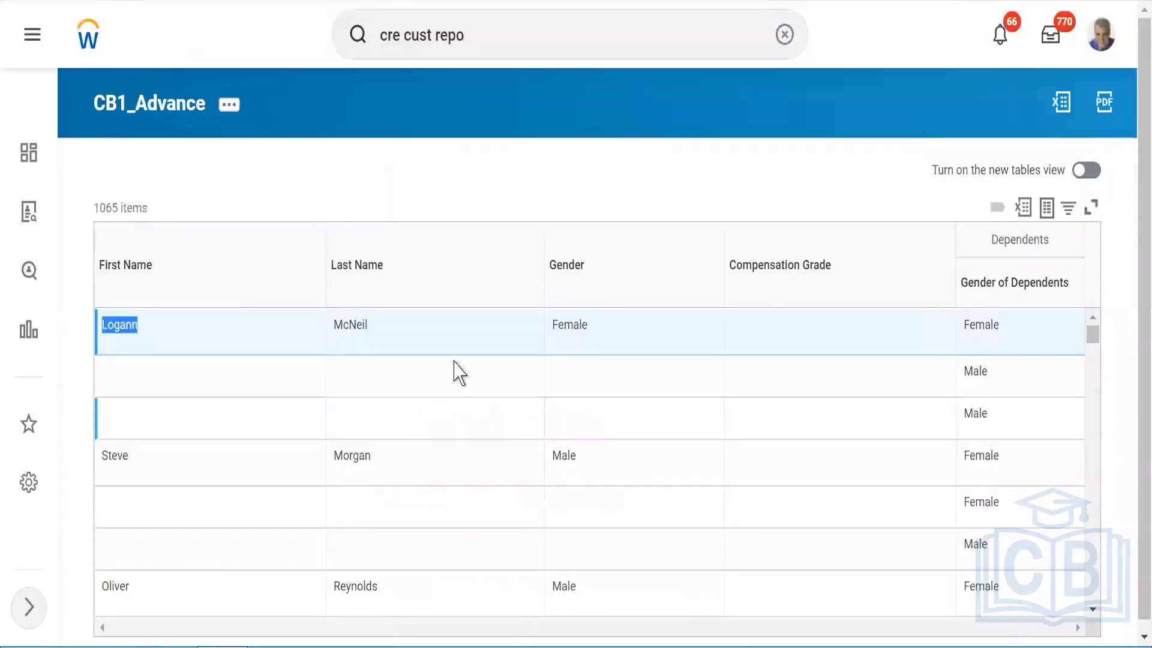
left_click(454, 362)
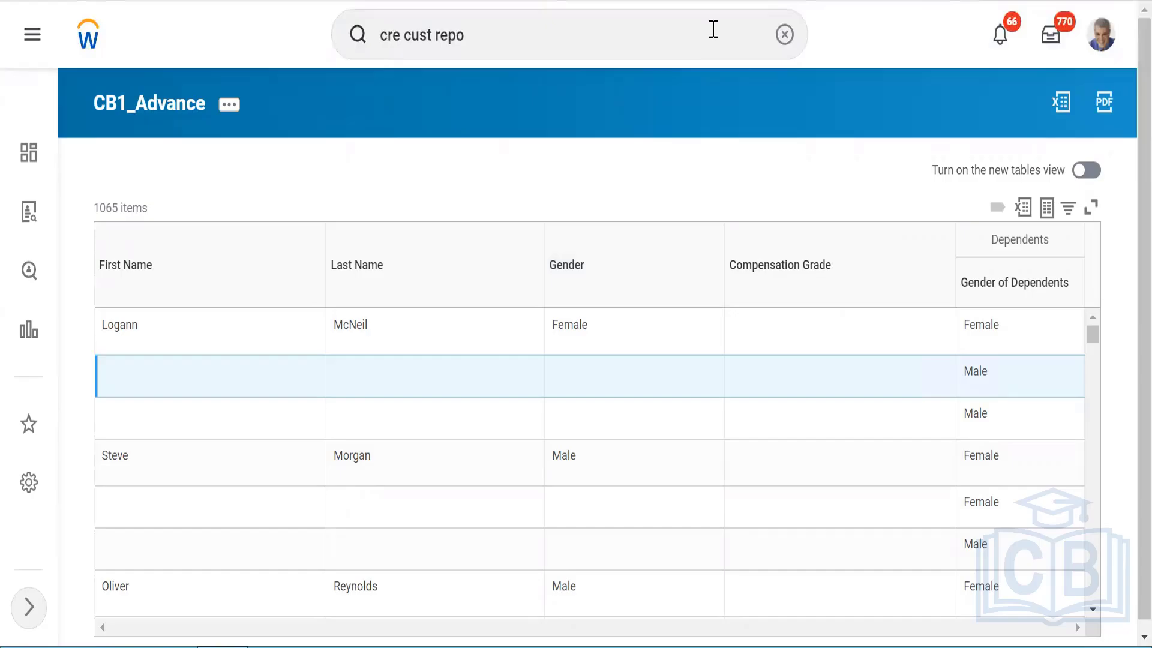
Switch to the WD Class1 notes in Notepad and examine the requirement beginning "Display the First name" and its "comp grade is not empty" condition.
key("alt+Tab")
left_click(89, 500)
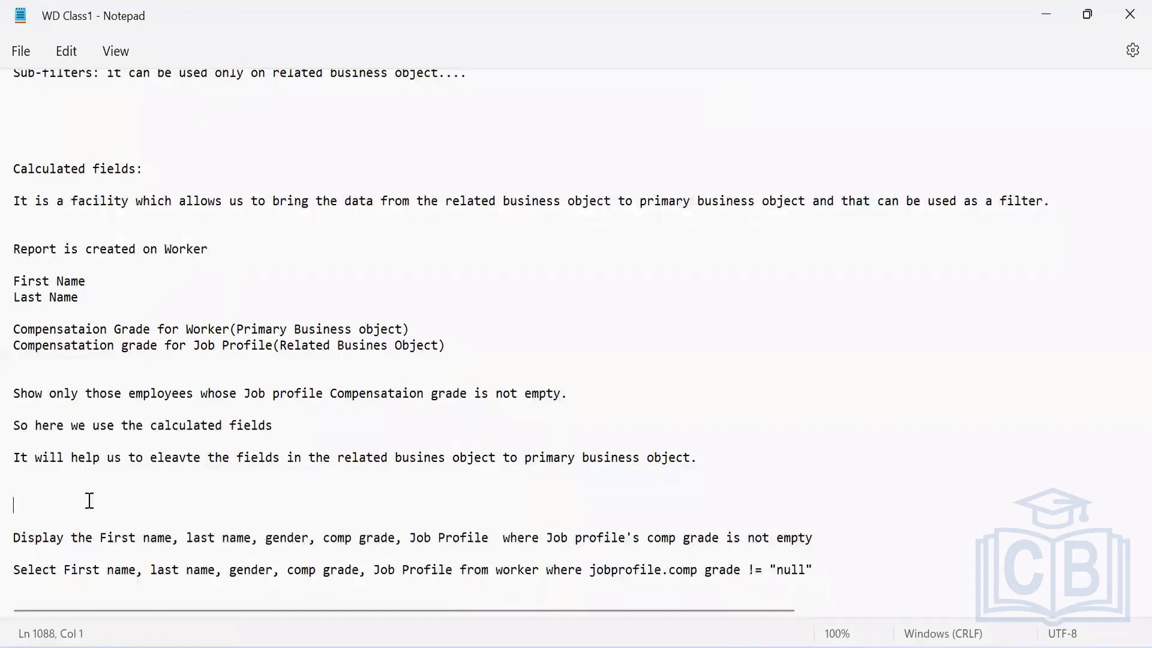
key("Down")
key("Down")
key("Down")
key("Down")
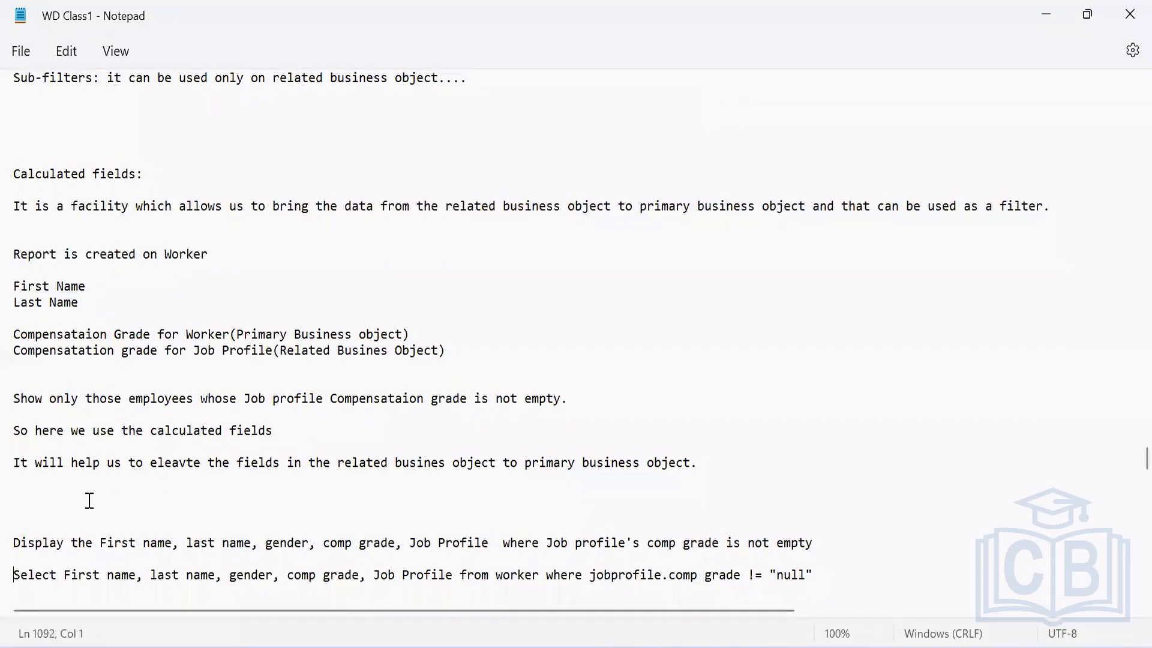
key("Up")
key("Up")
key("shift+Down")
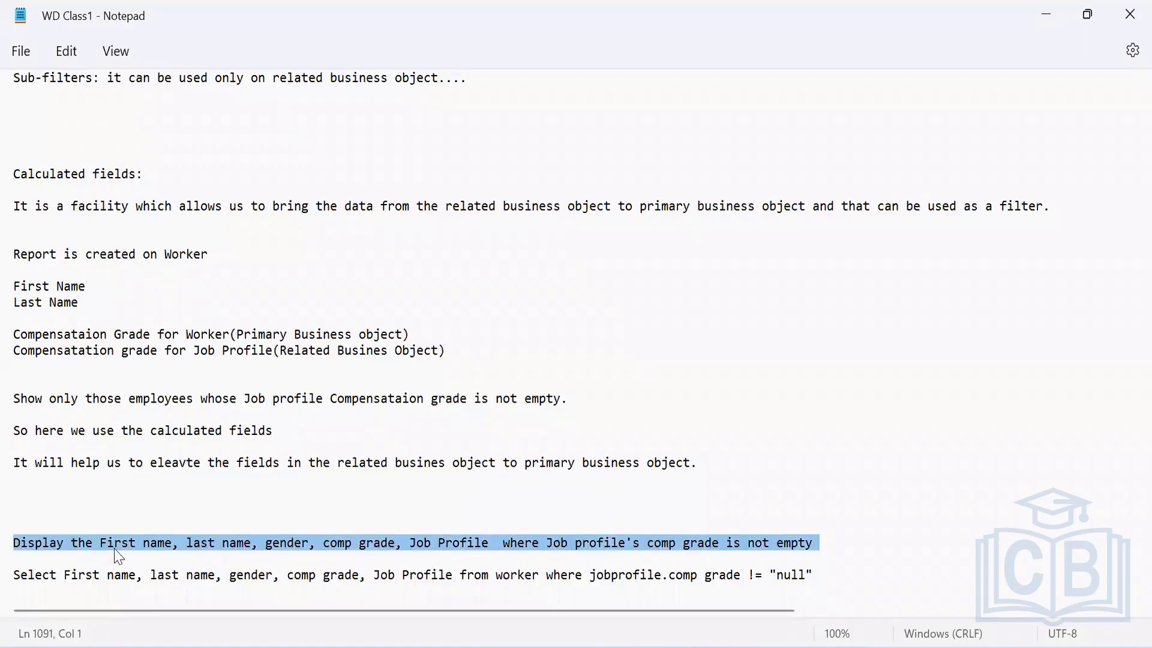
left_click(208, 542)
left_click_drag(324, 542, 814, 544)
left_click(415, 543)
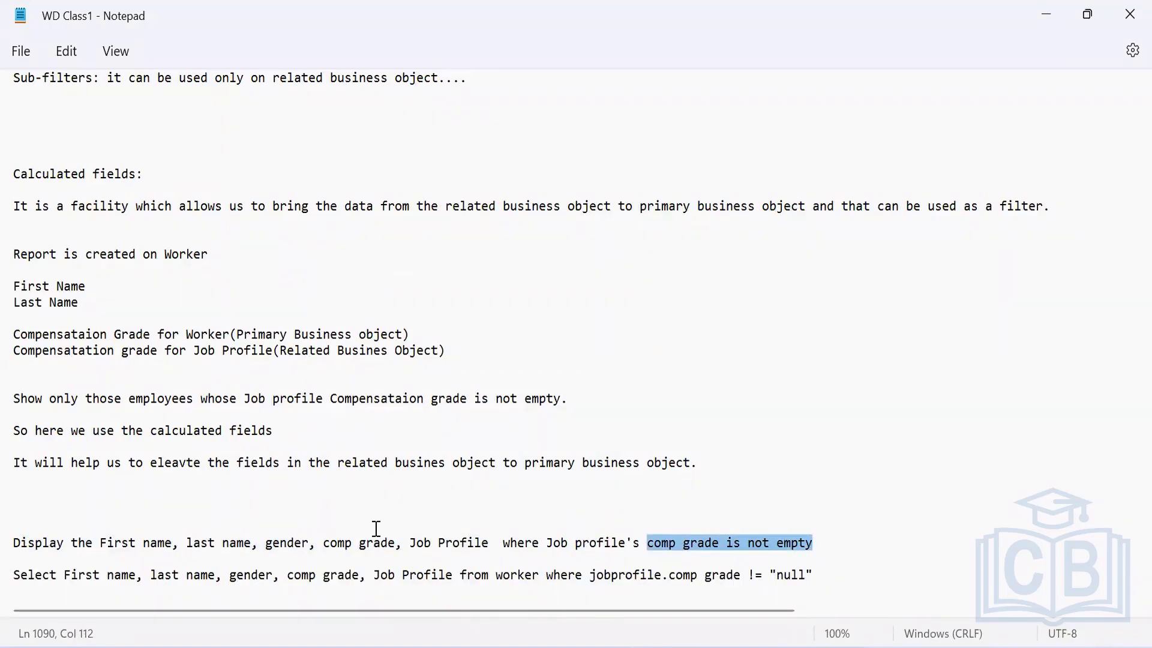
Read through the requirement's fields (first name, last name, gender, comp grade, Job Profile) and its condition on the job profile's comp grade.
double_click(99, 536)
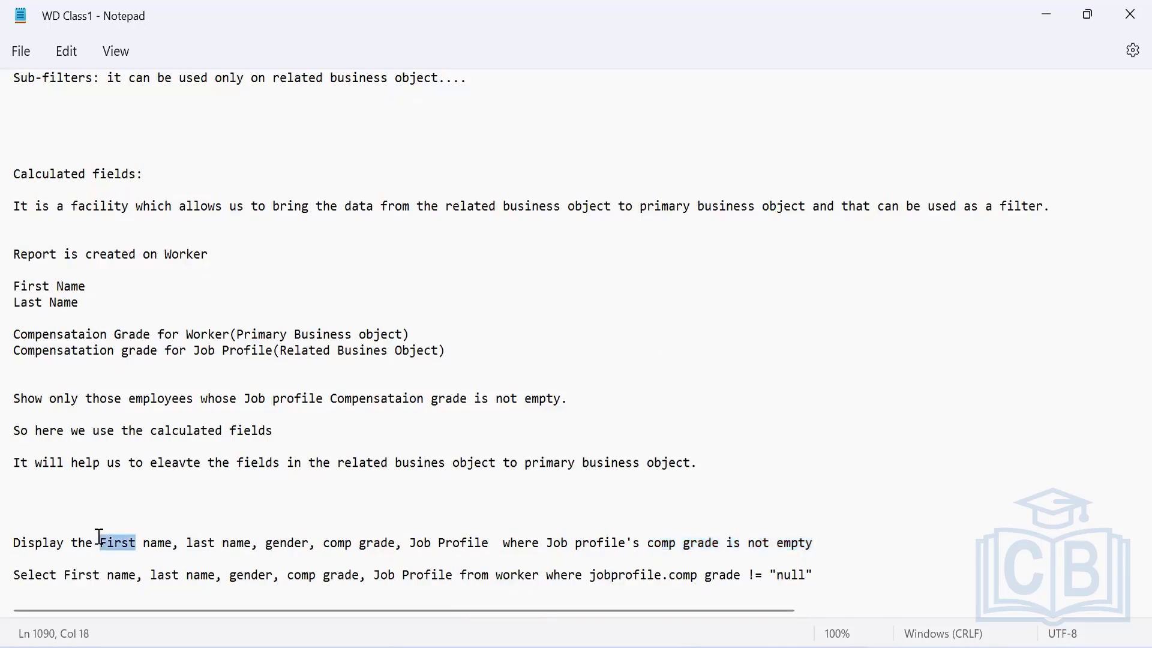
double_click(191, 543)
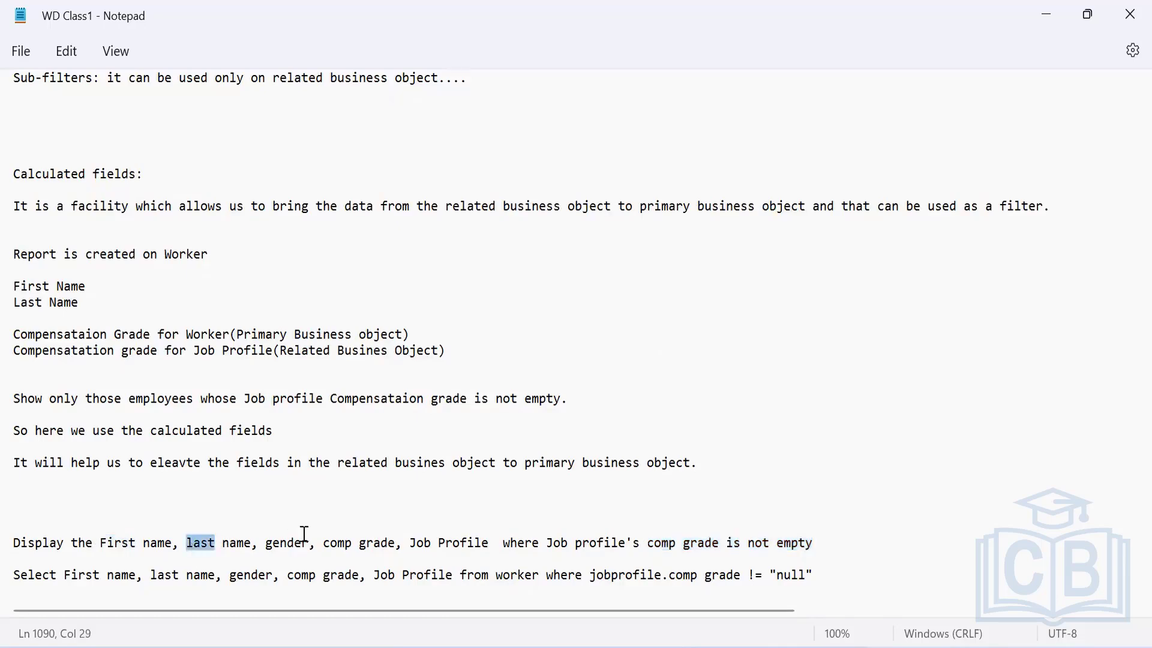
left_click(283, 545)
double_click(283, 545)
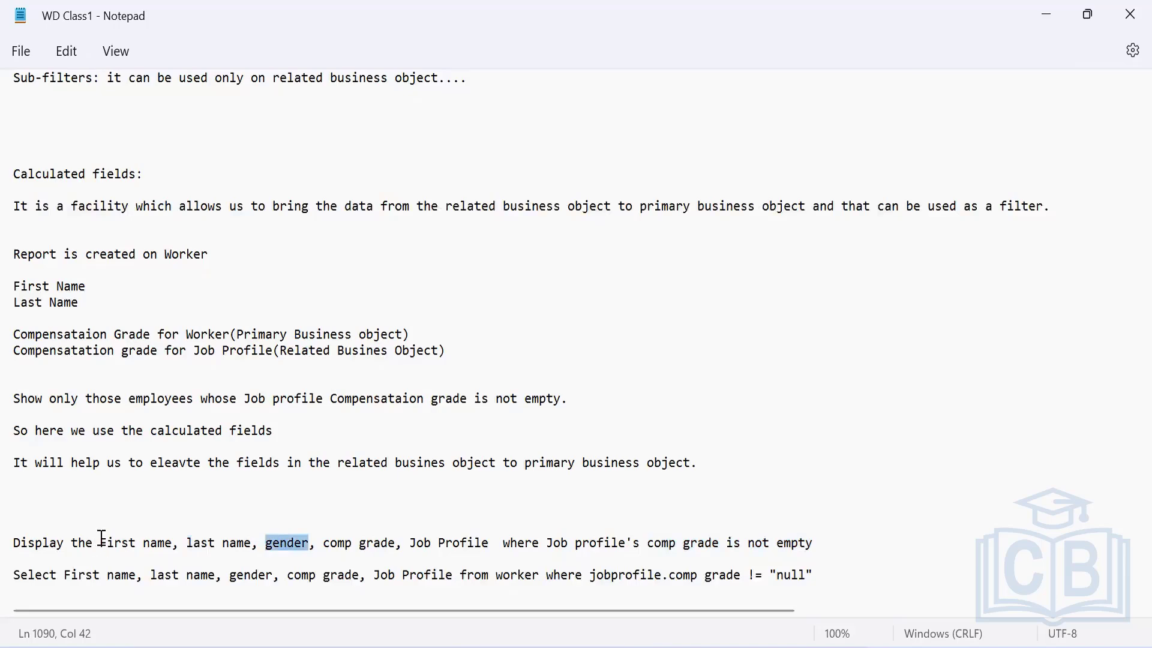
double_click(336, 544)
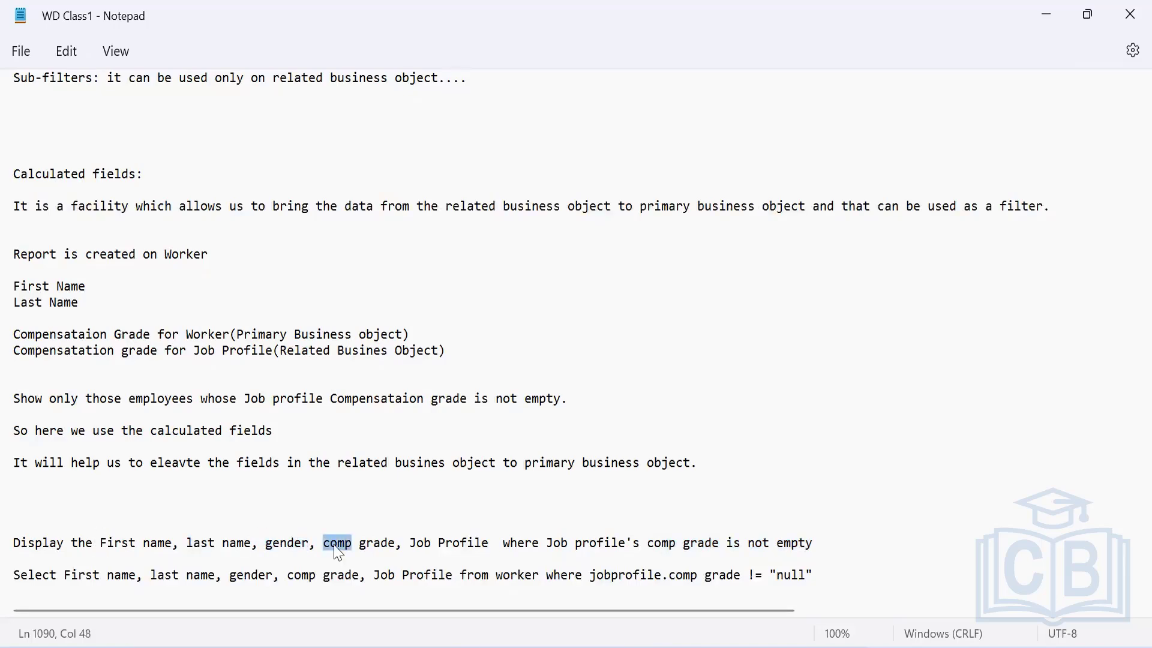
double_click(420, 543)
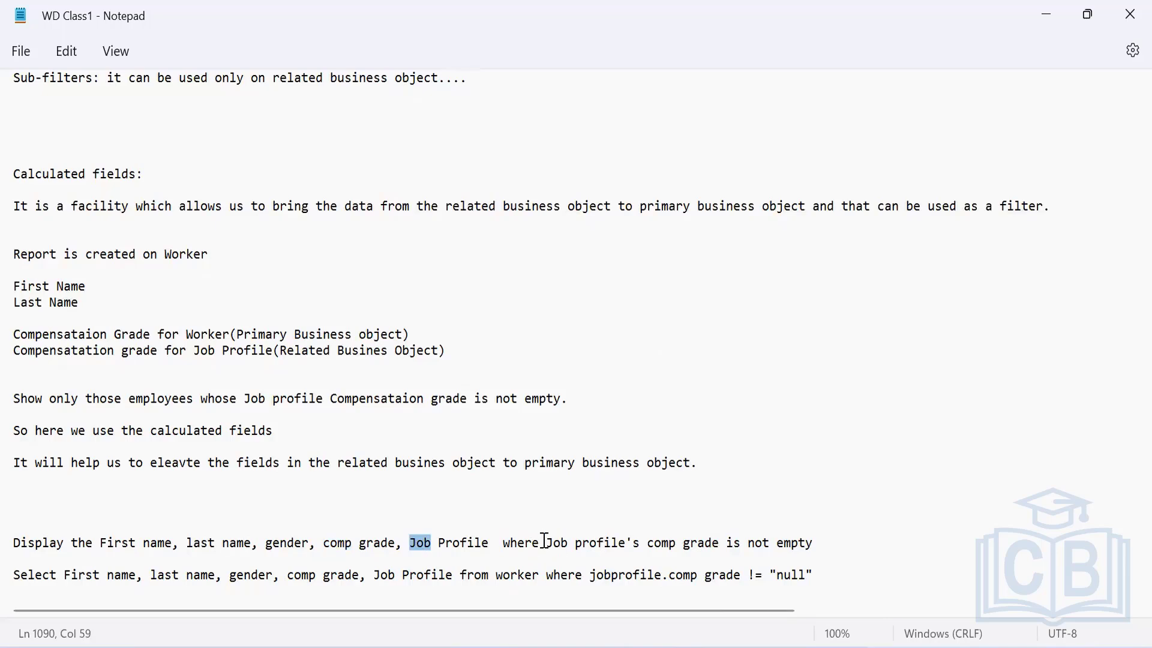
left_click_drag(548, 542, 827, 542)
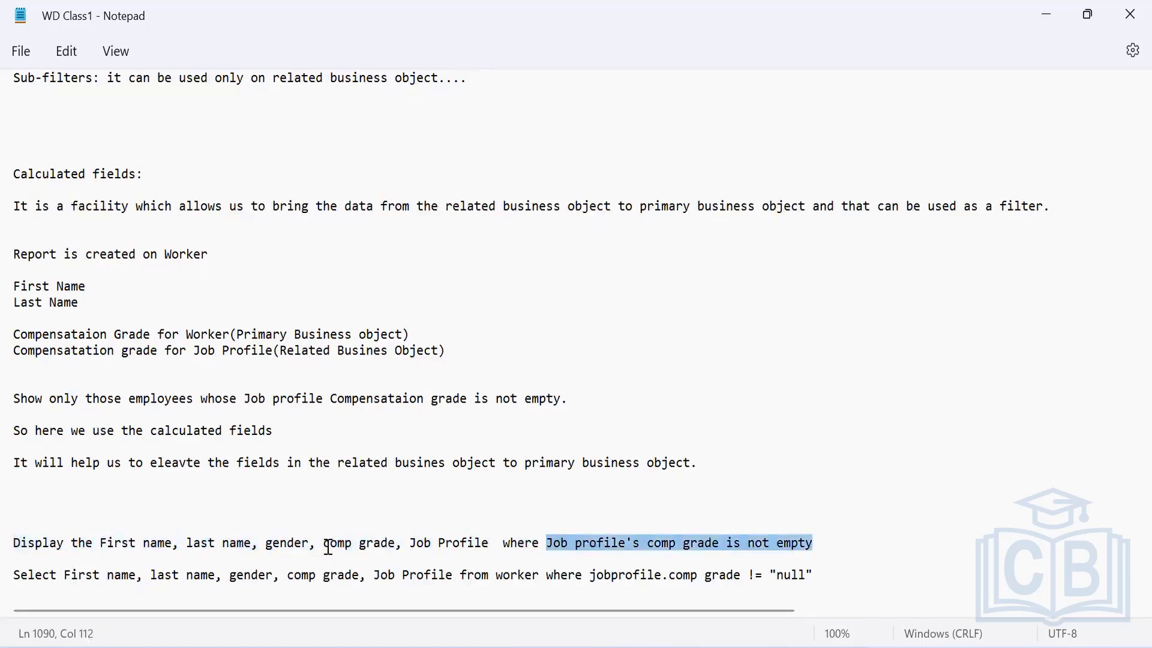
left_click_drag(322, 543, 398, 553)
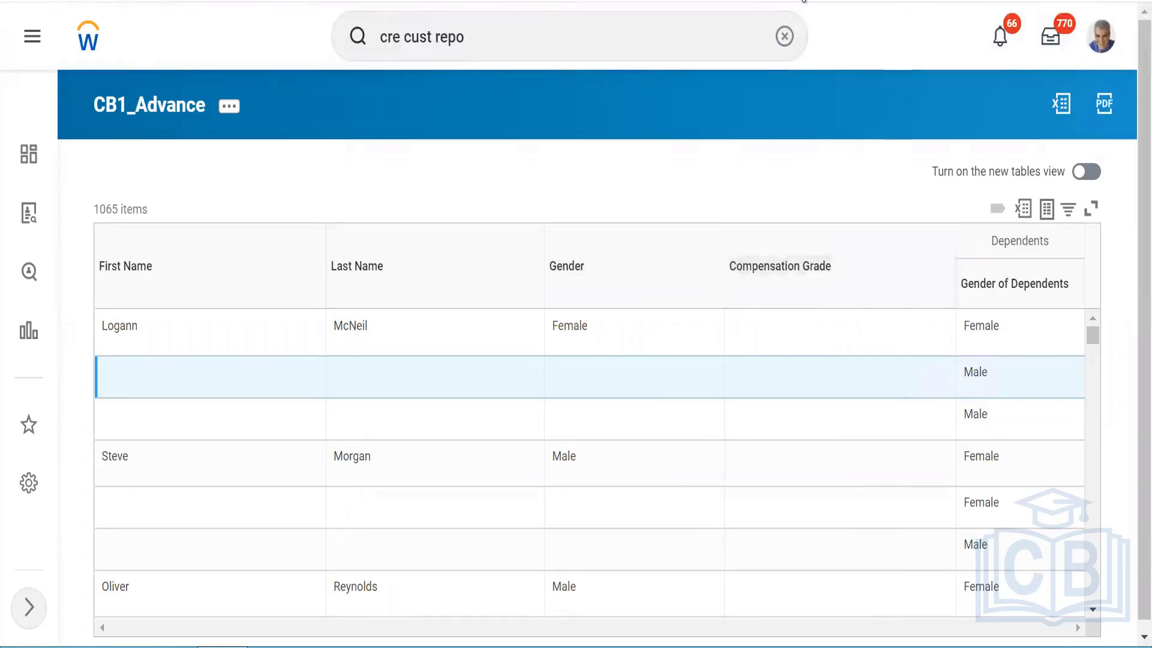
Compare the worker's comp grade with the job profile's comp grade in the requirement line of the Notepad notes.
left_click(617, 646)
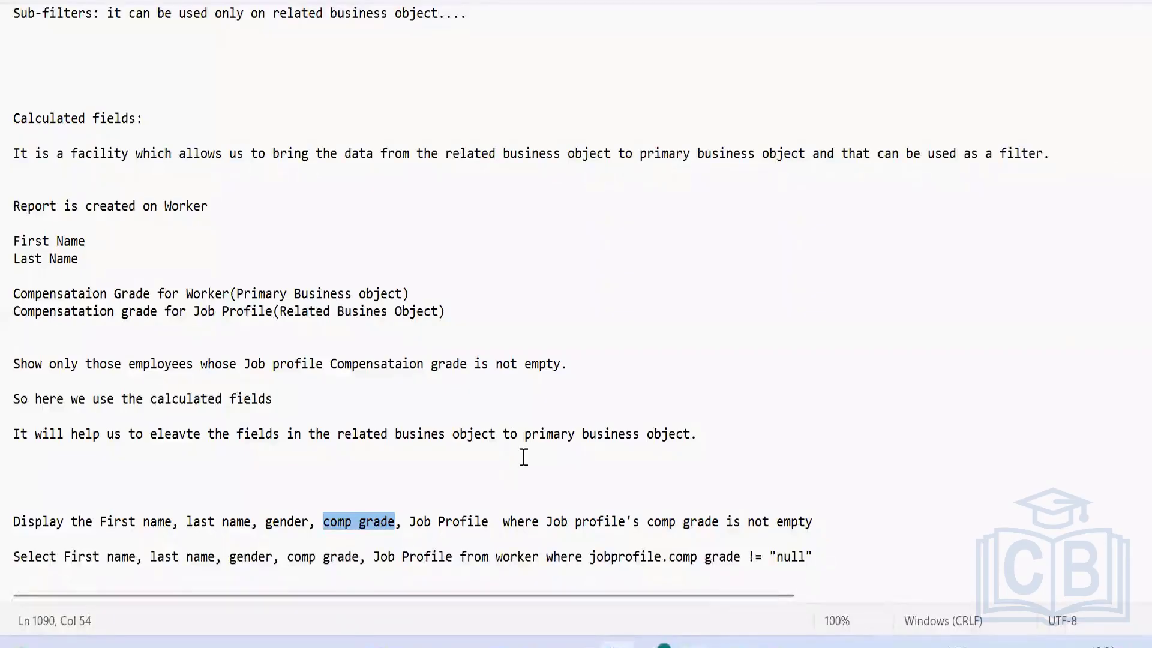
left_click(648, 522)
left_click_drag(659, 525, 715, 528)
left_click(546, 522)
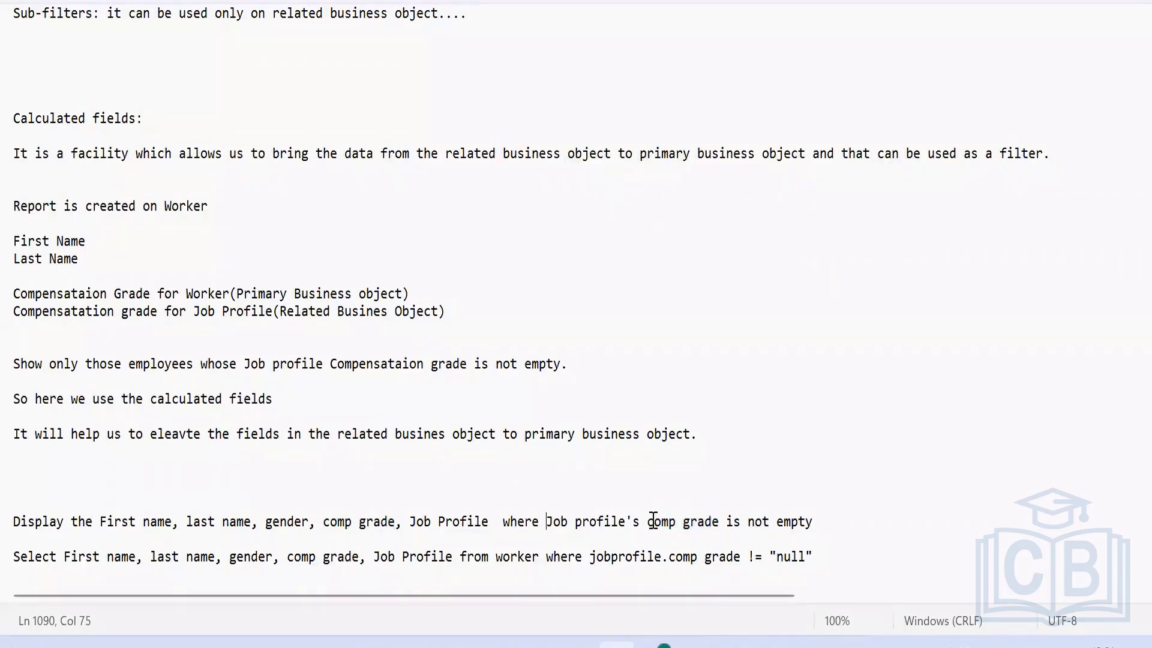
left_click_drag(648, 522, 721, 518)
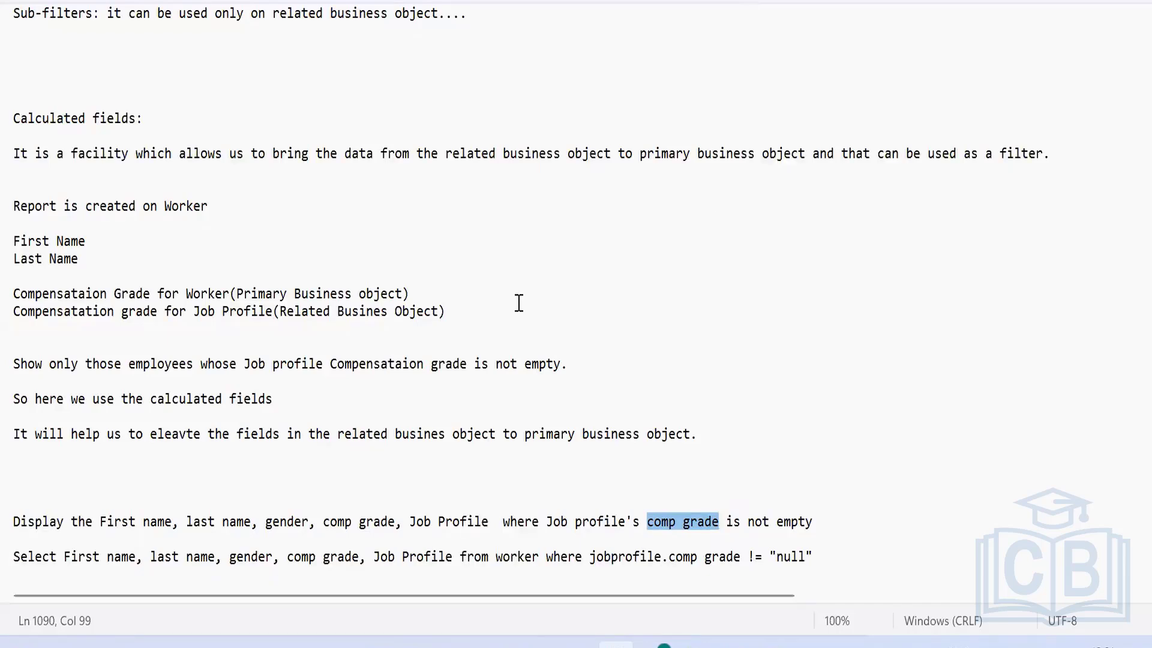
left_click_drag(409, 522, 492, 517)
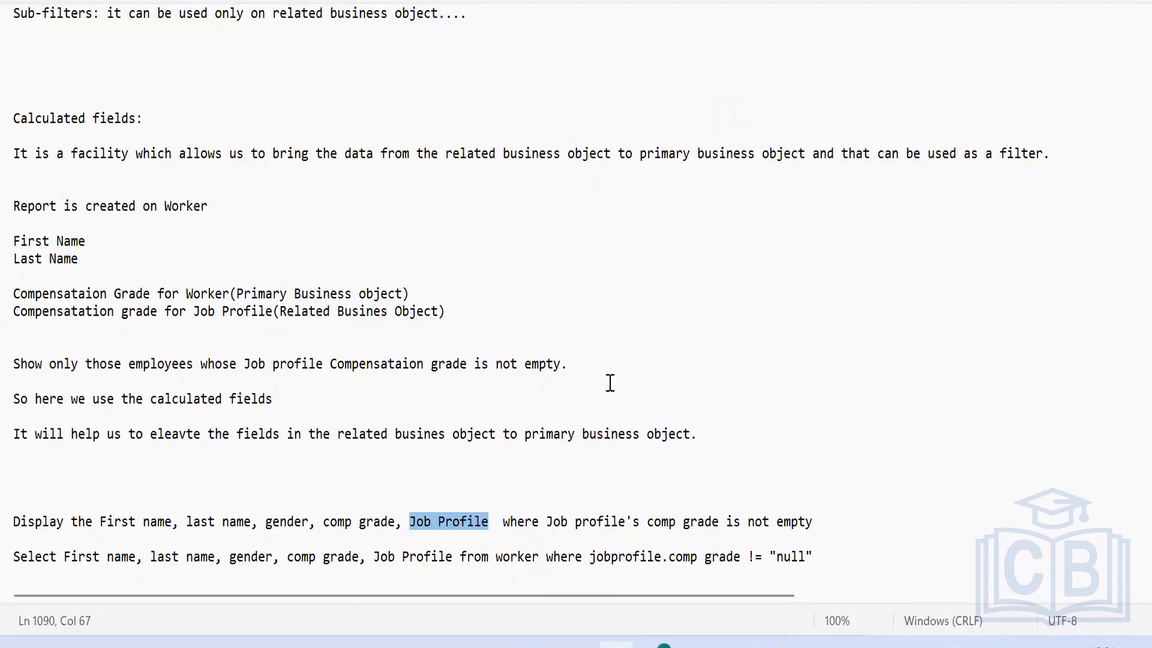
left_click(420, 492)
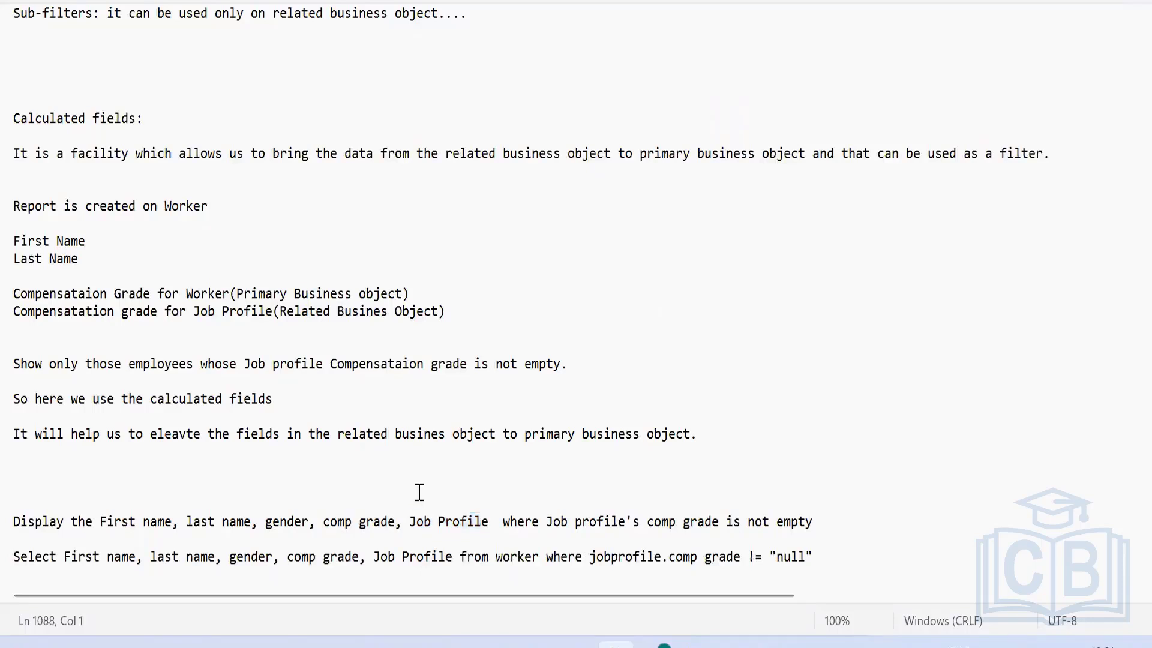
left_click_drag(319, 522, 398, 522)
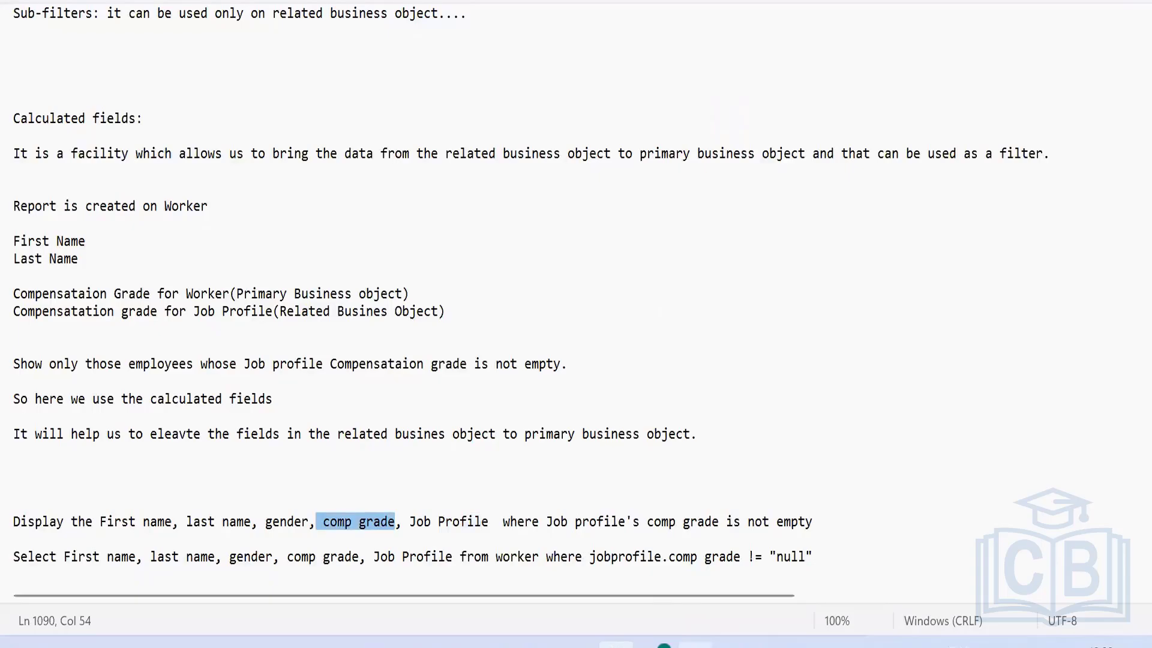
Check the columns of the CB1_Advance report in Workday against the Job Profile field in the Notepad requirement.
left_click(616, 646)
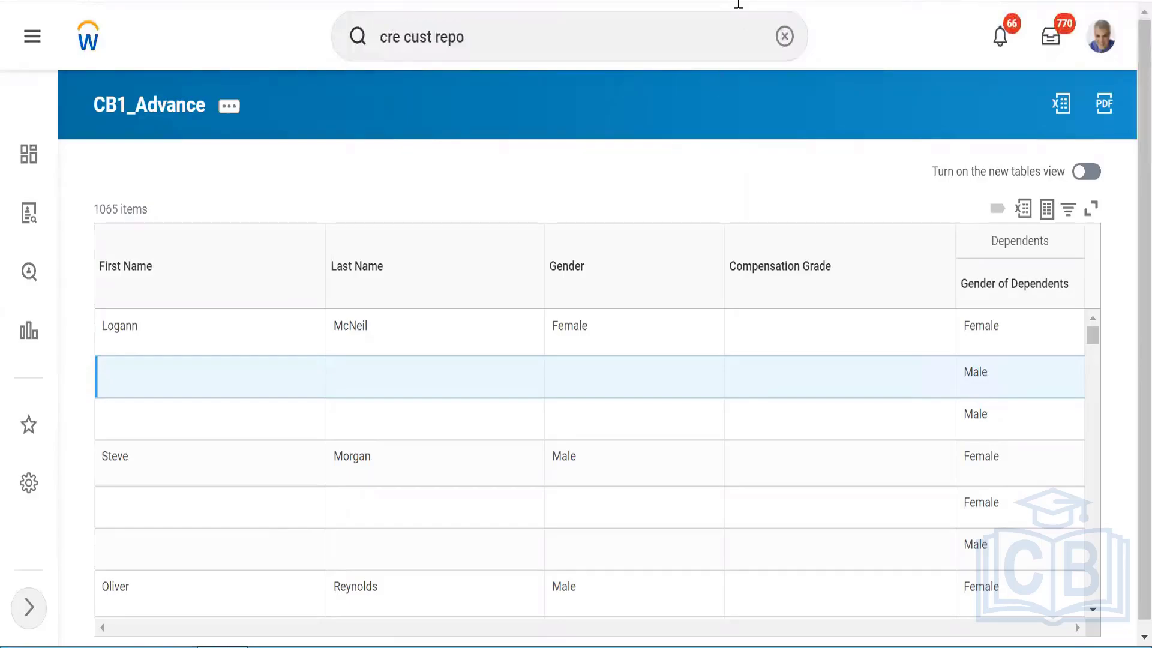
key("alt+Tab")
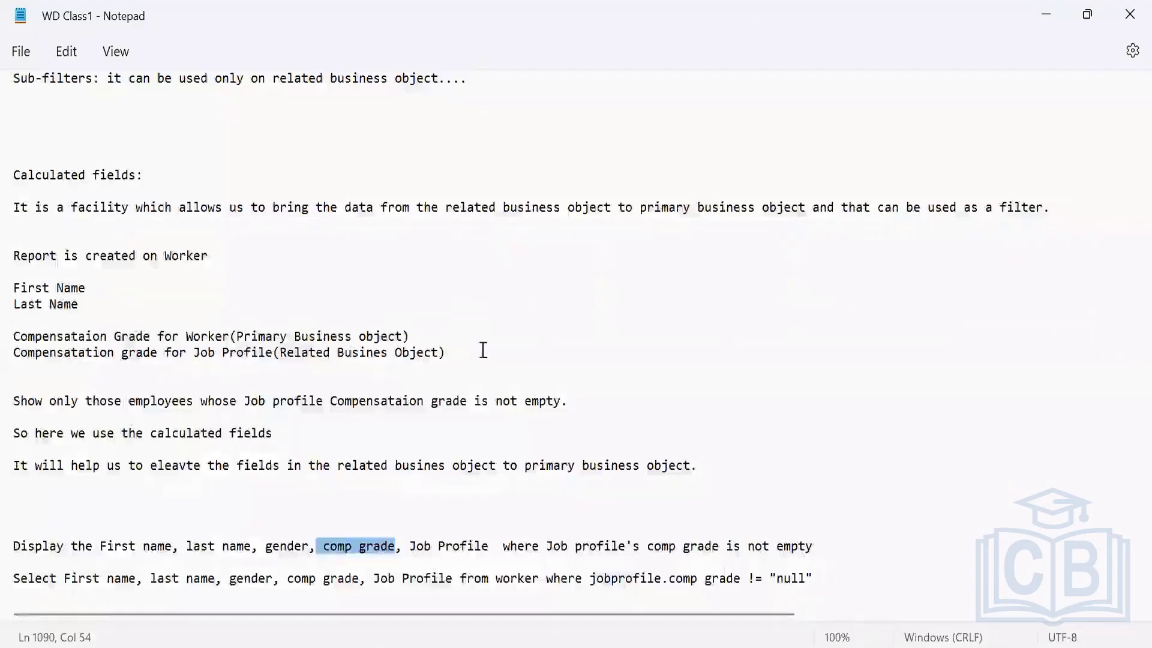
left_click_drag(410, 544, 490, 550)
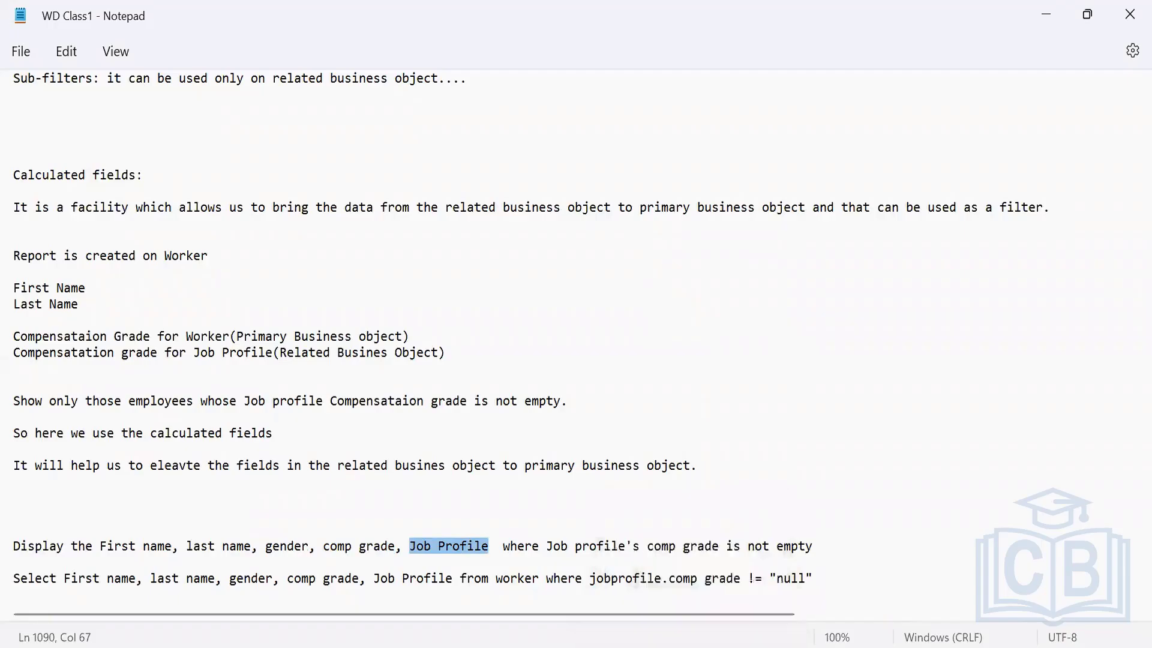
Switch to Workday, return to the home page and open the Create Calculated Field task by searching for "cre cal fiel".
key("alt+Tab")
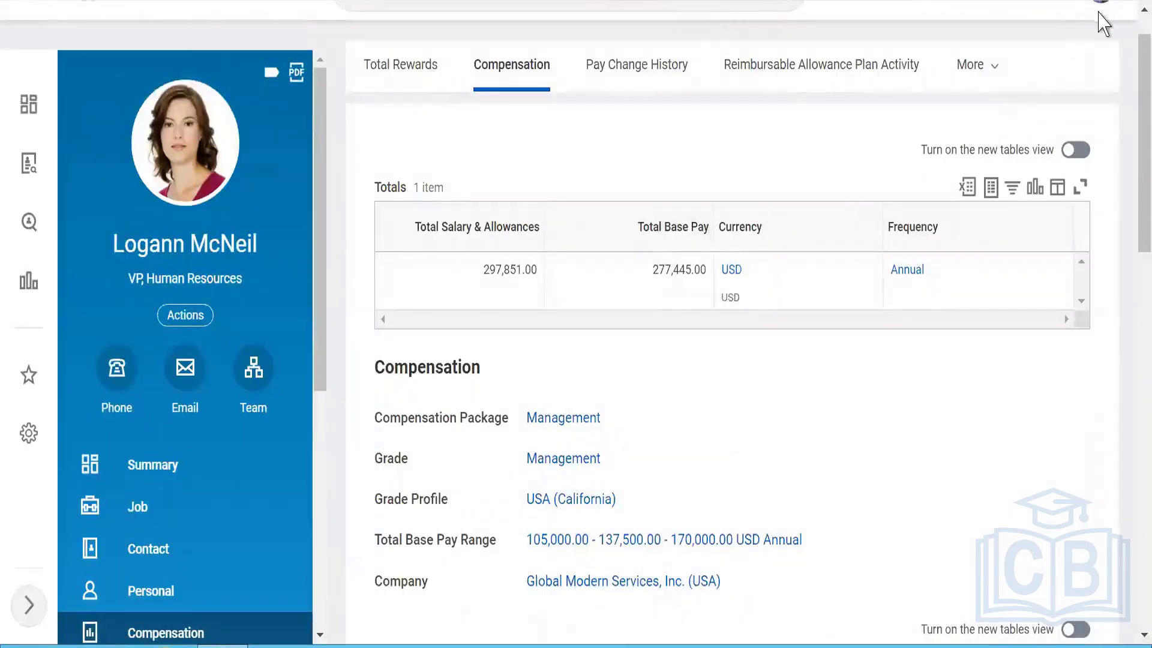
scroll(1134, 30, "up", 2)
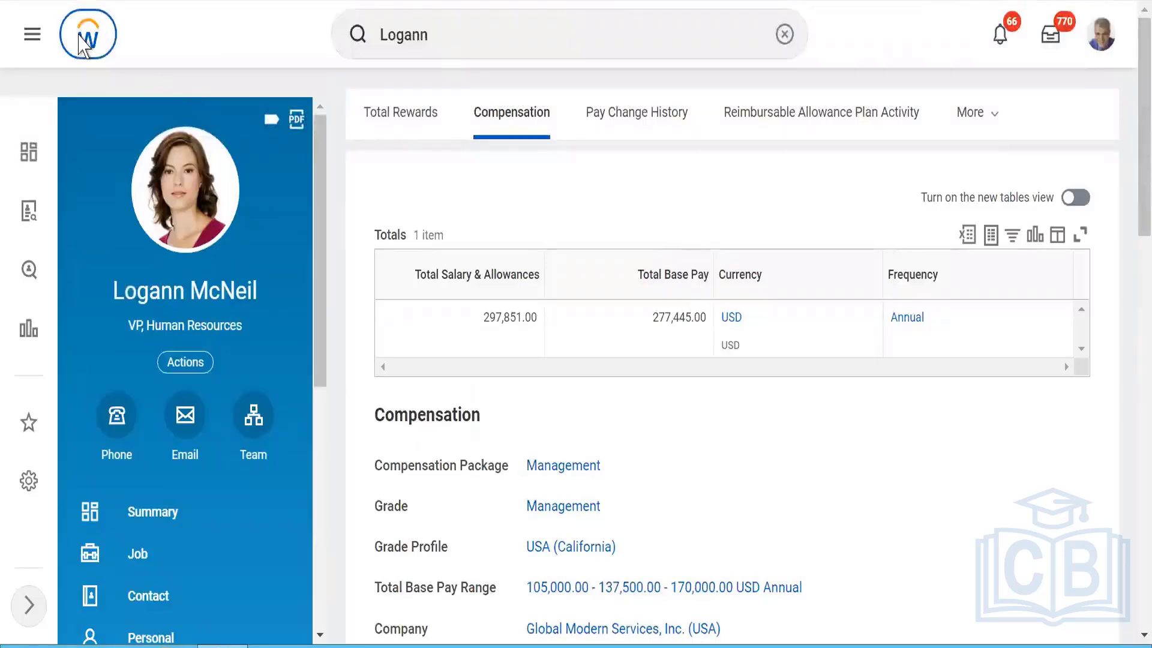
left_click(80, 37)
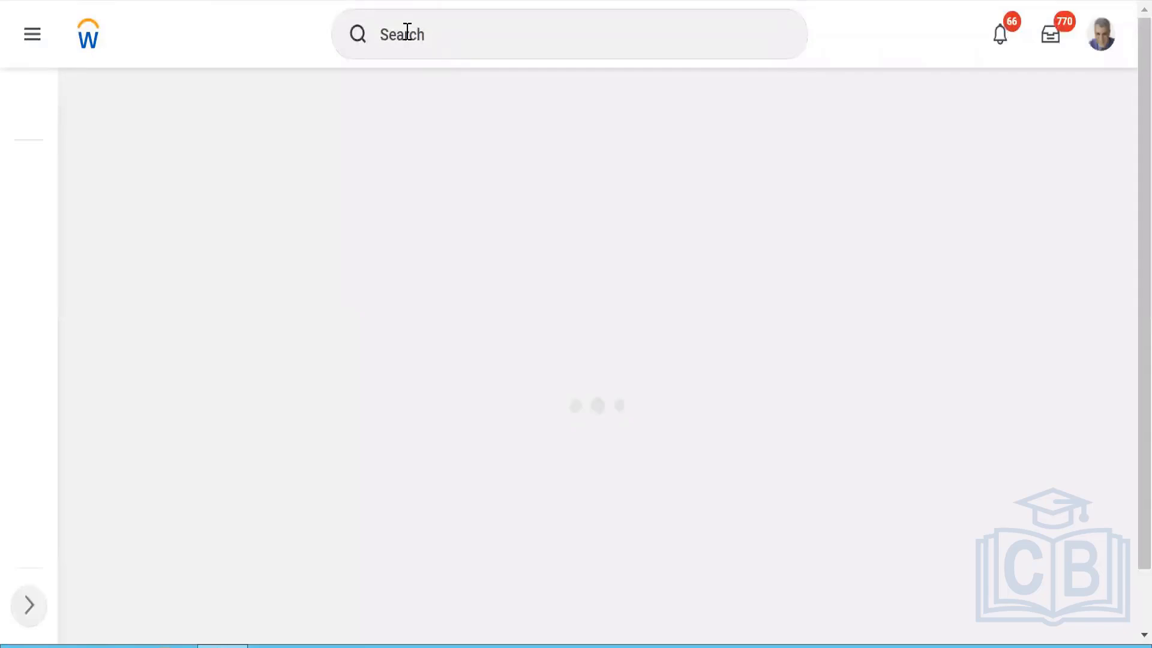
left_click(408, 31)
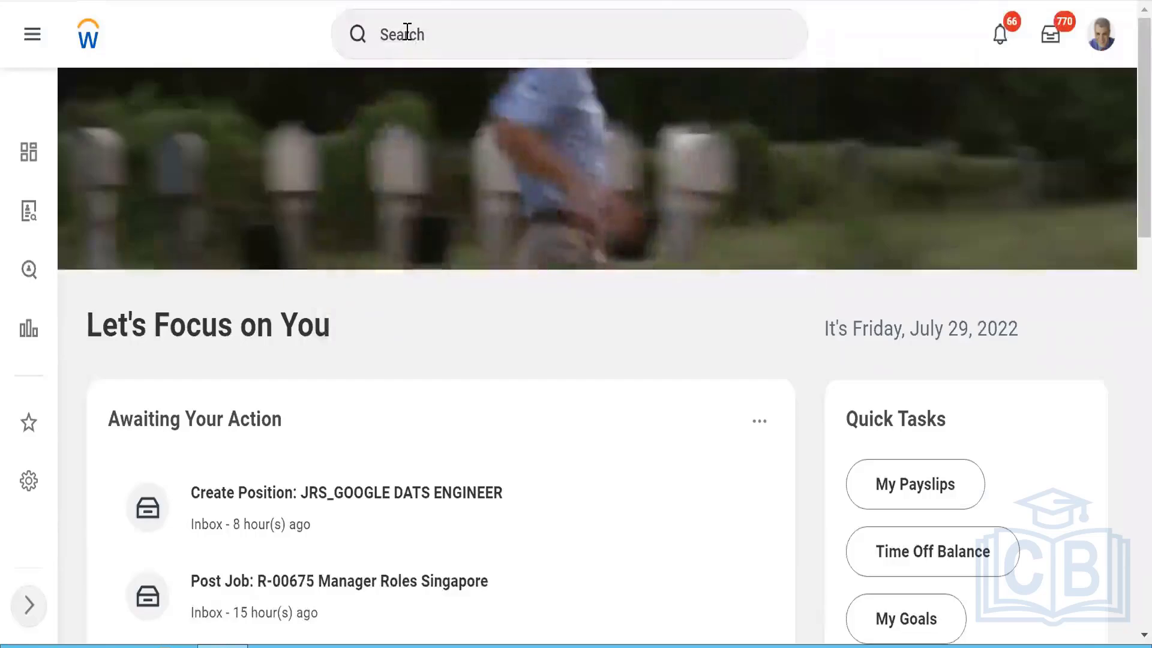
left_click(408, 31)
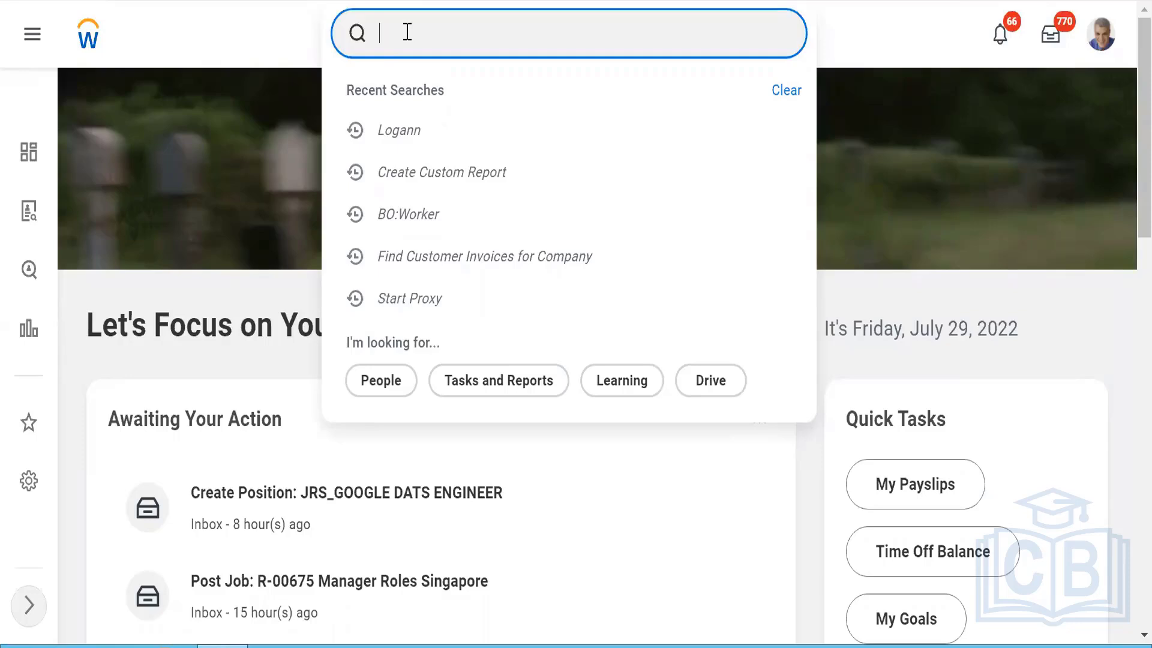
type("cre")
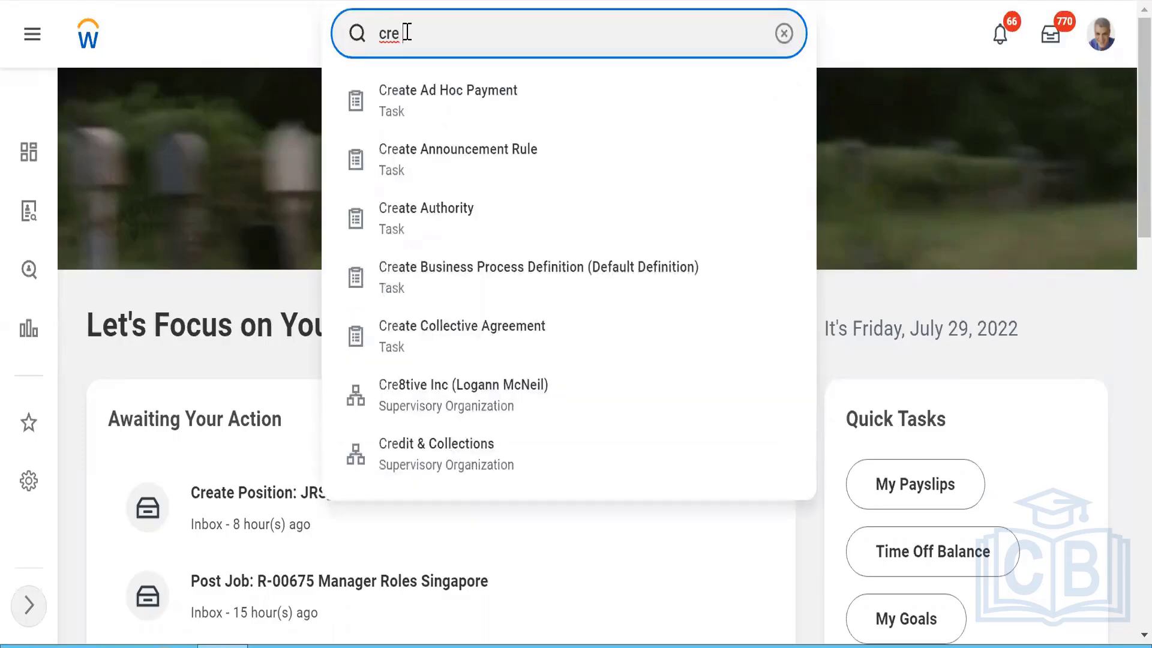
type(" cal fiel")
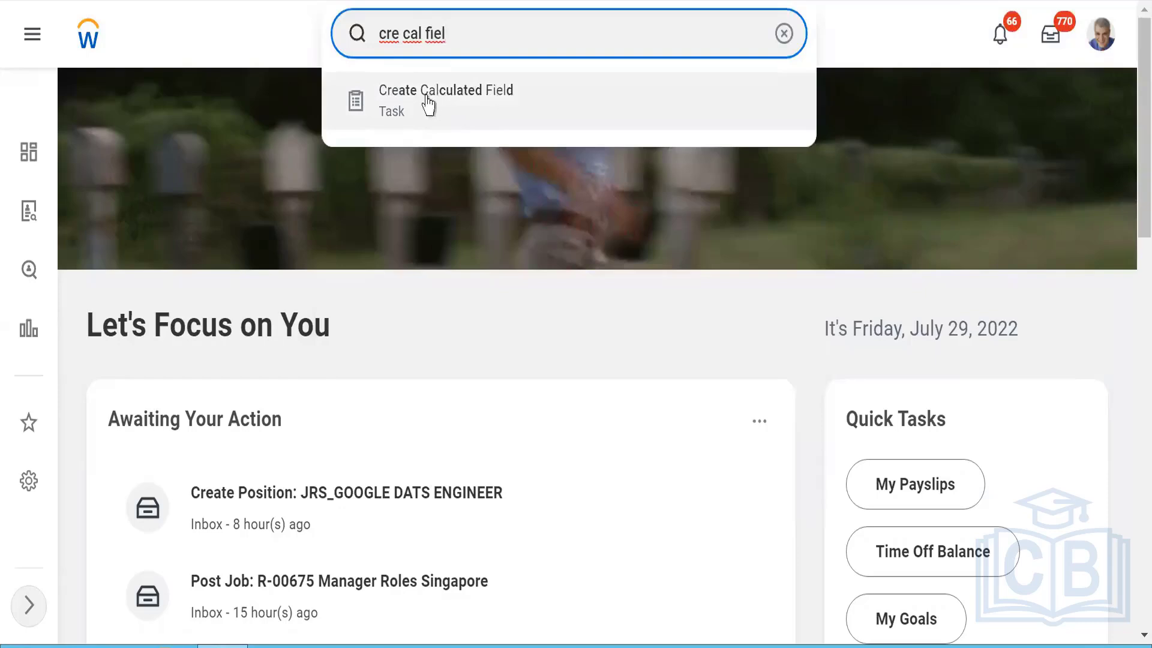
left_click(385, 103)
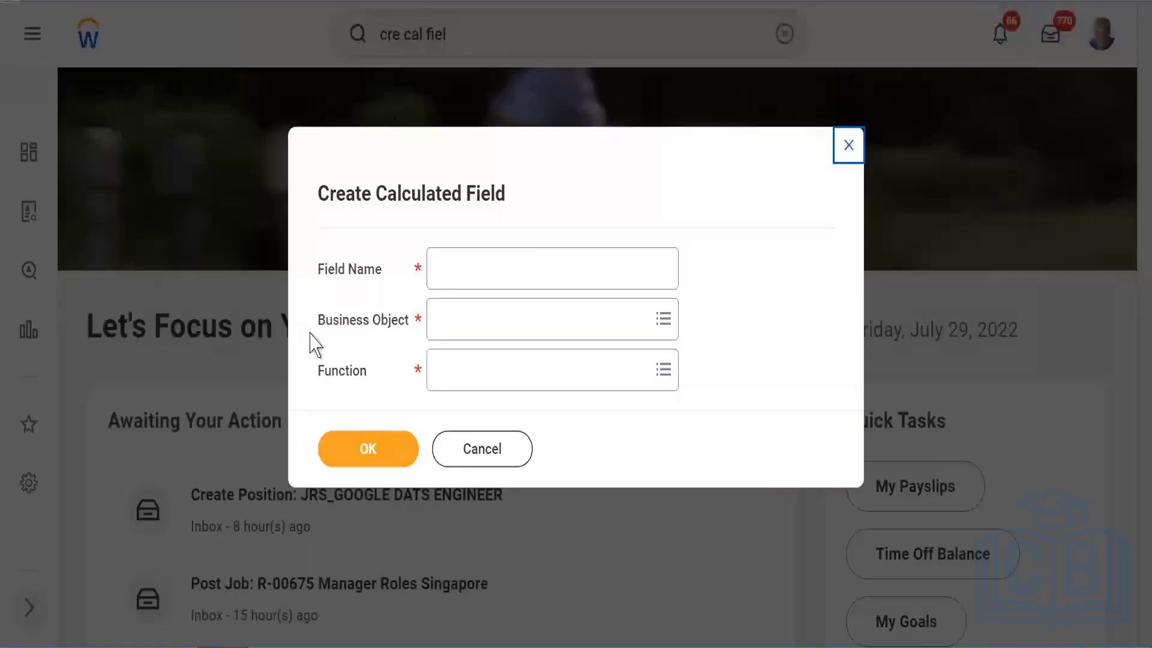
Name the calculated field CB1_CF_TF and set its business object to Job Profile.
left_click(458, 267)
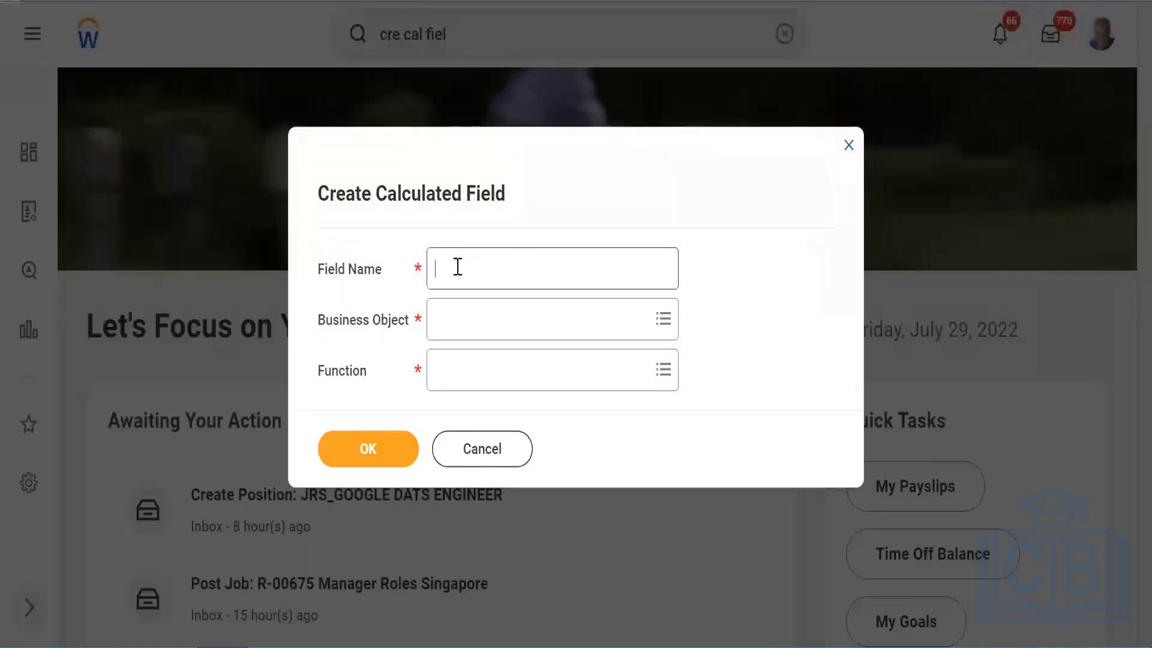
type("C")
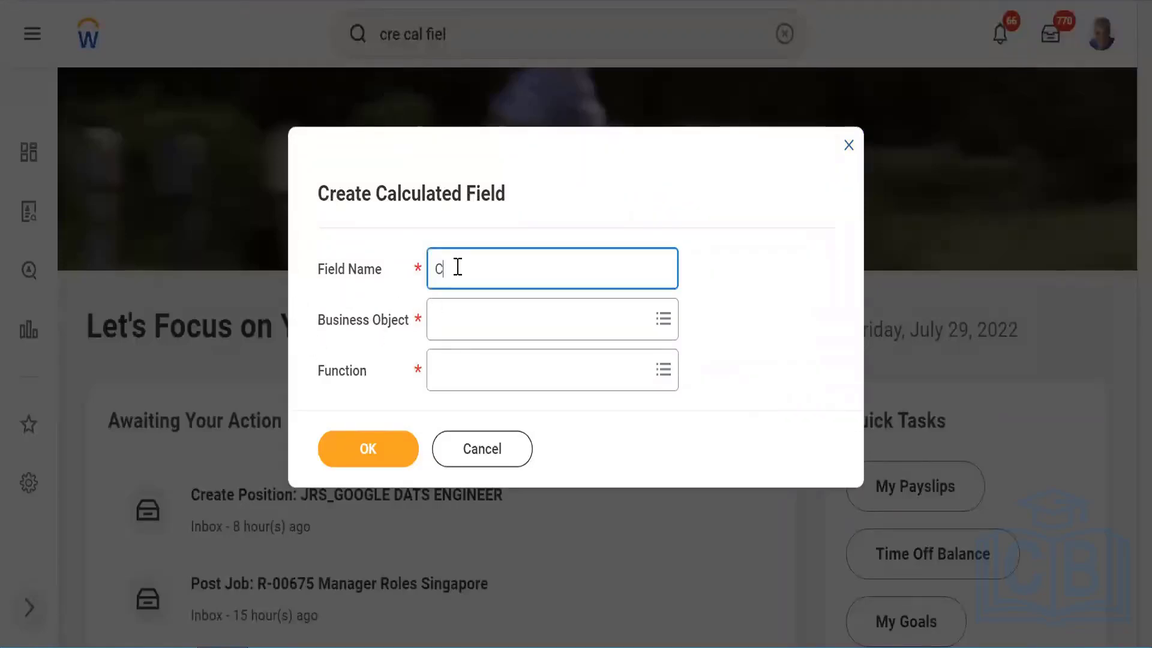
type("B1_CF_TF")
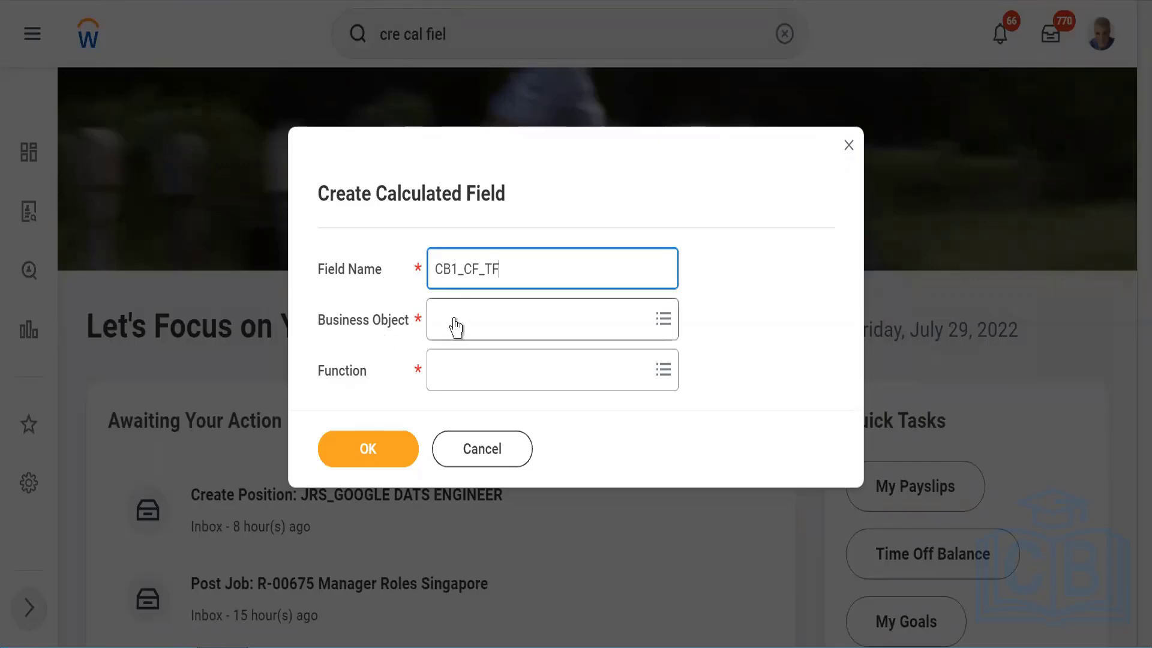
left_click(456, 328)
type("Jo")
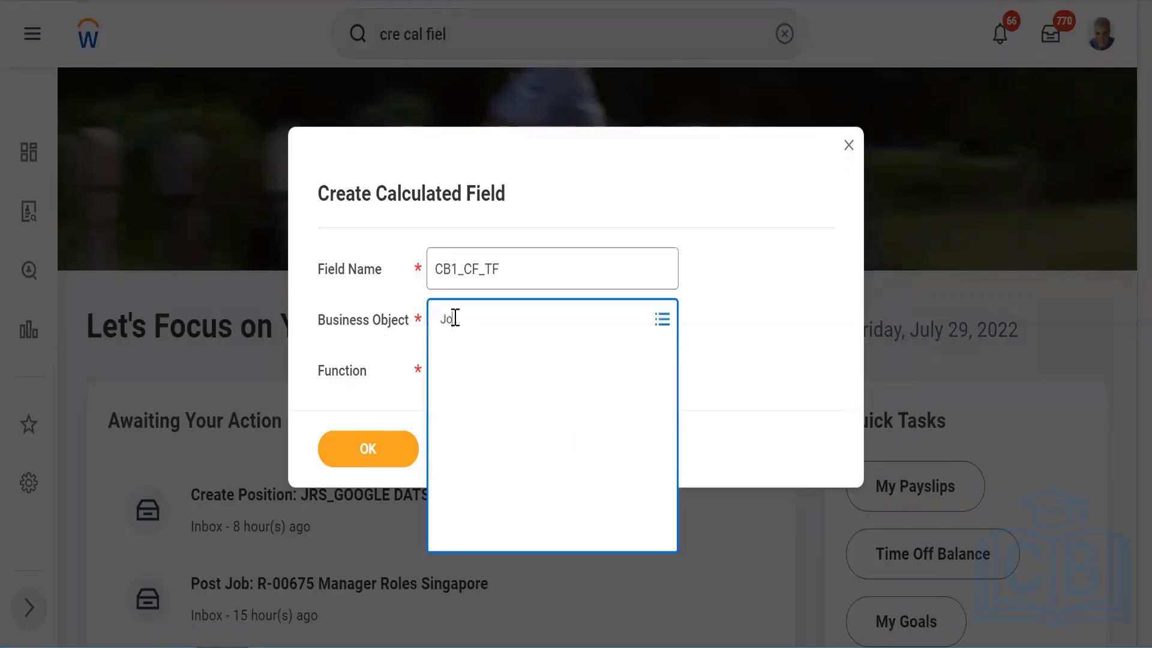
type("b Profile")
key("Return")
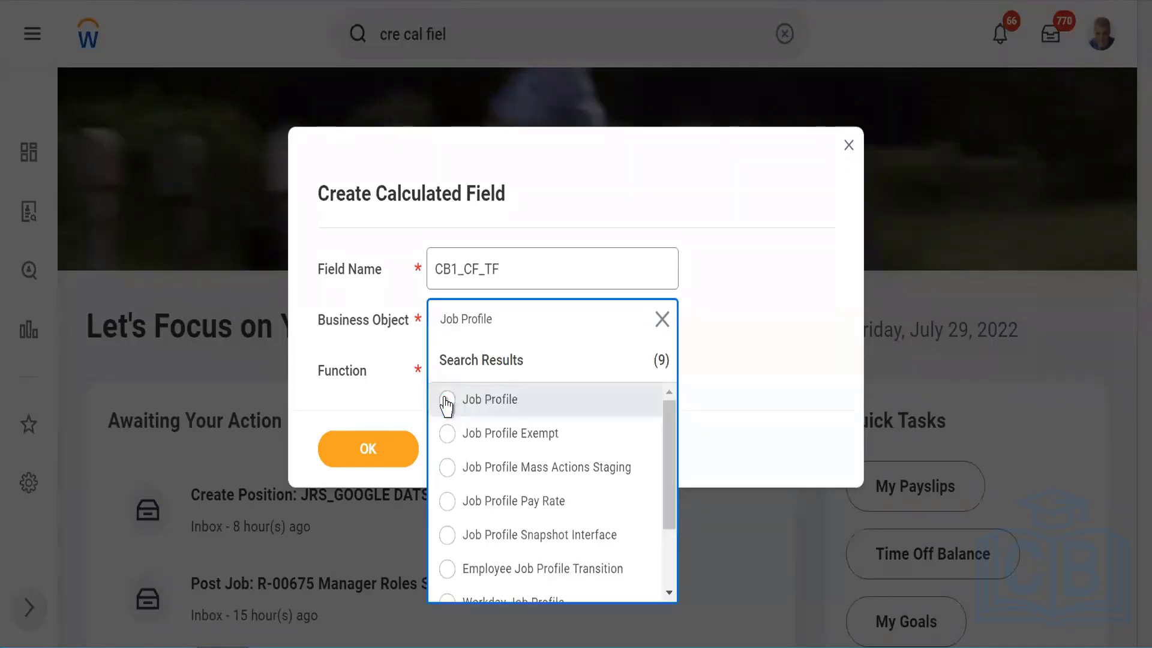
left_click(446, 401)
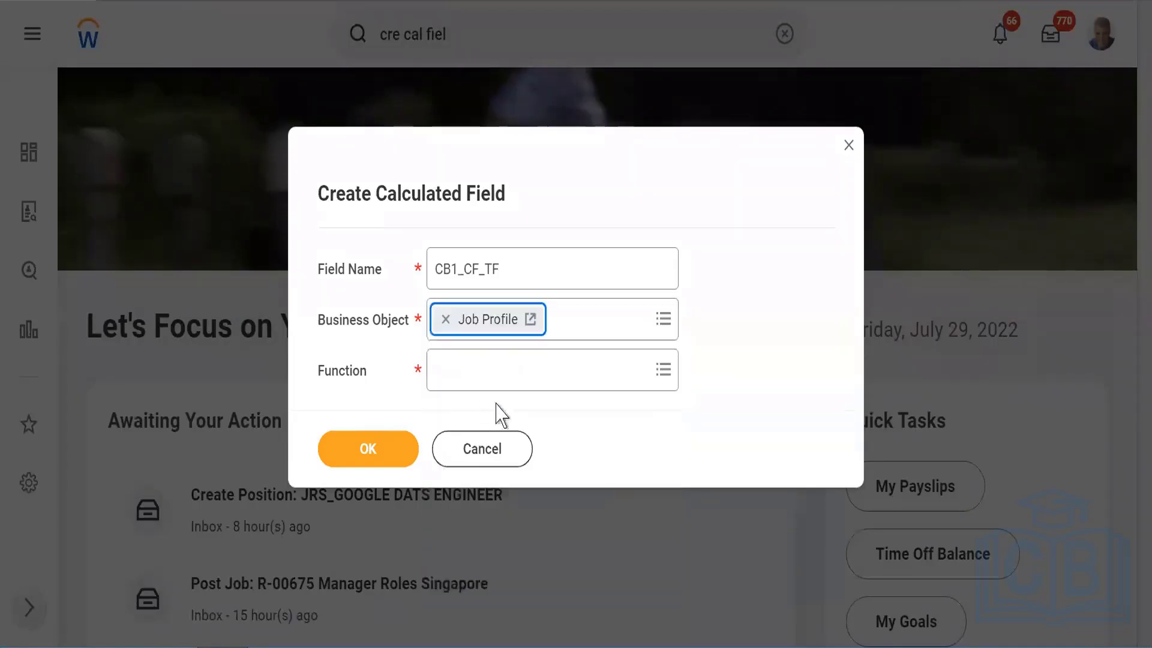
Choose the True/False Condition function for the calculated field and continue to its calculation setup.
left_click(470, 372)
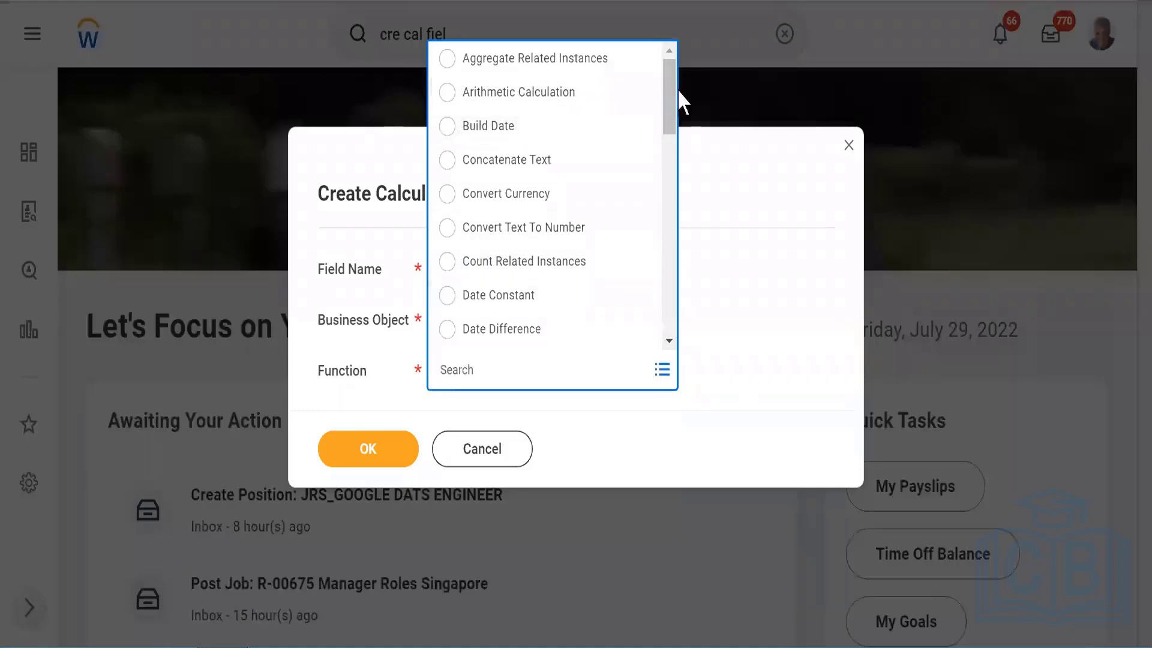
left_click_drag(672, 99, 678, 350)
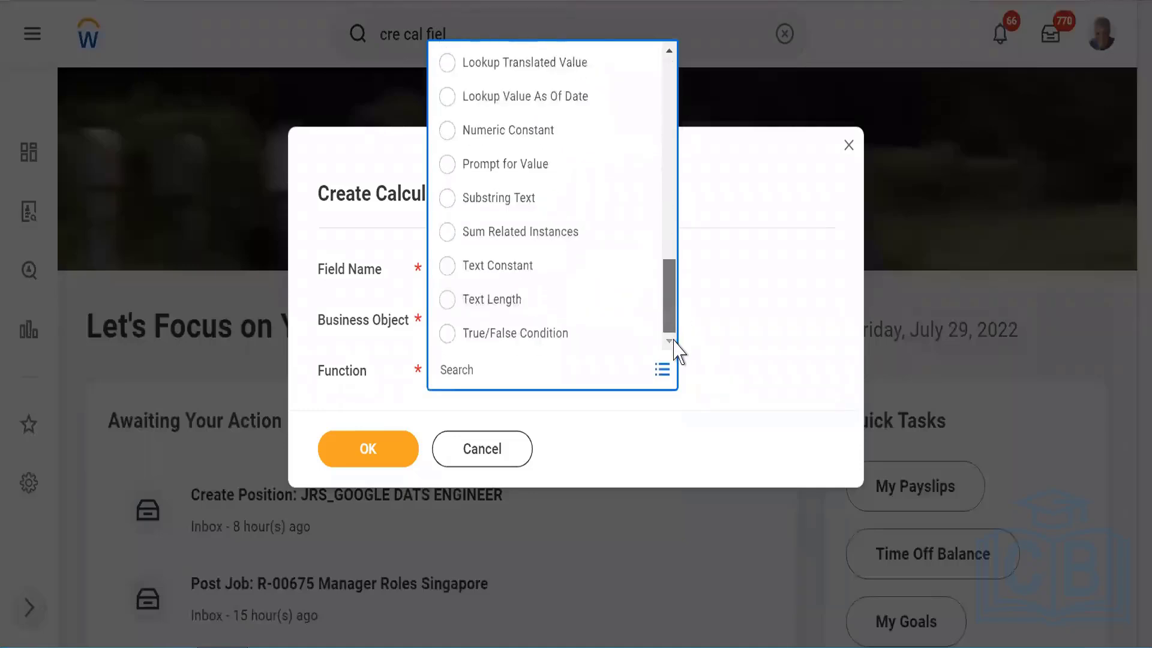
left_click(447, 334)
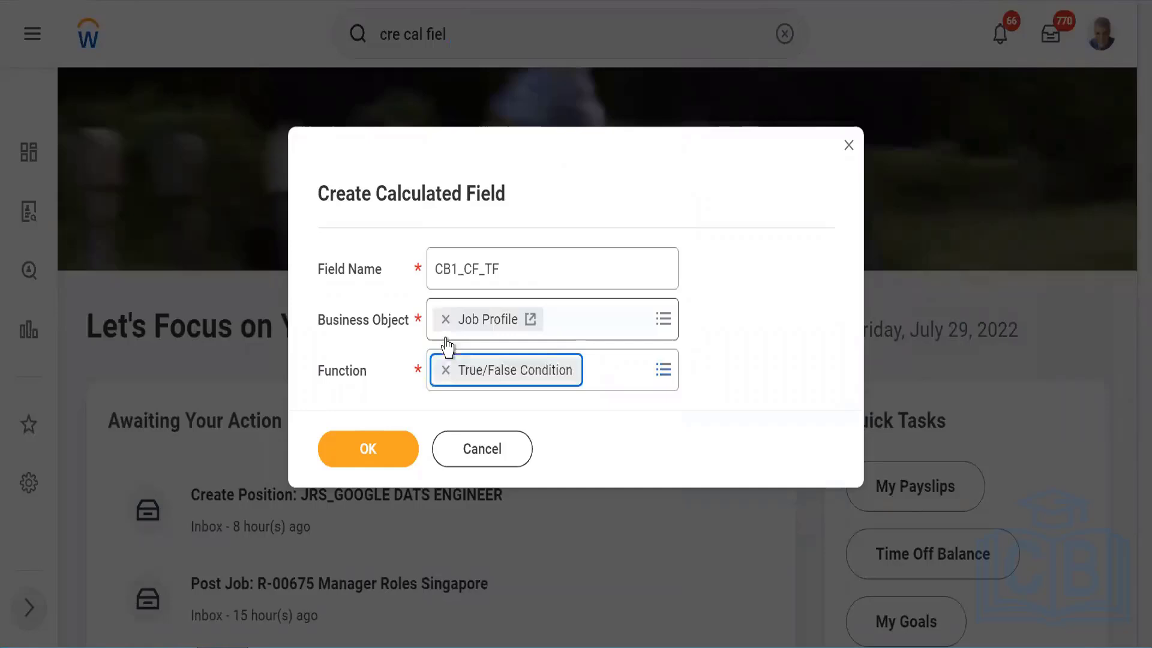
left_click(347, 458)
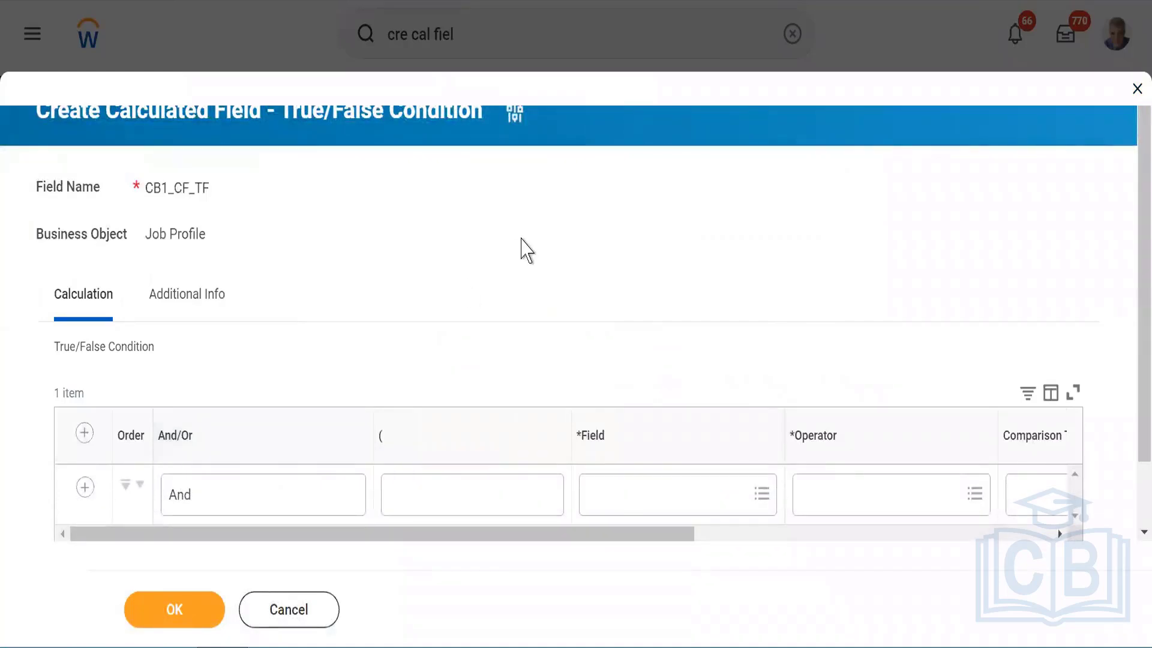
Set the field of the true/false condition row to Compensation Grade by searching for "comp grade".
left_click_drag(1138, 215, 1138, 339)
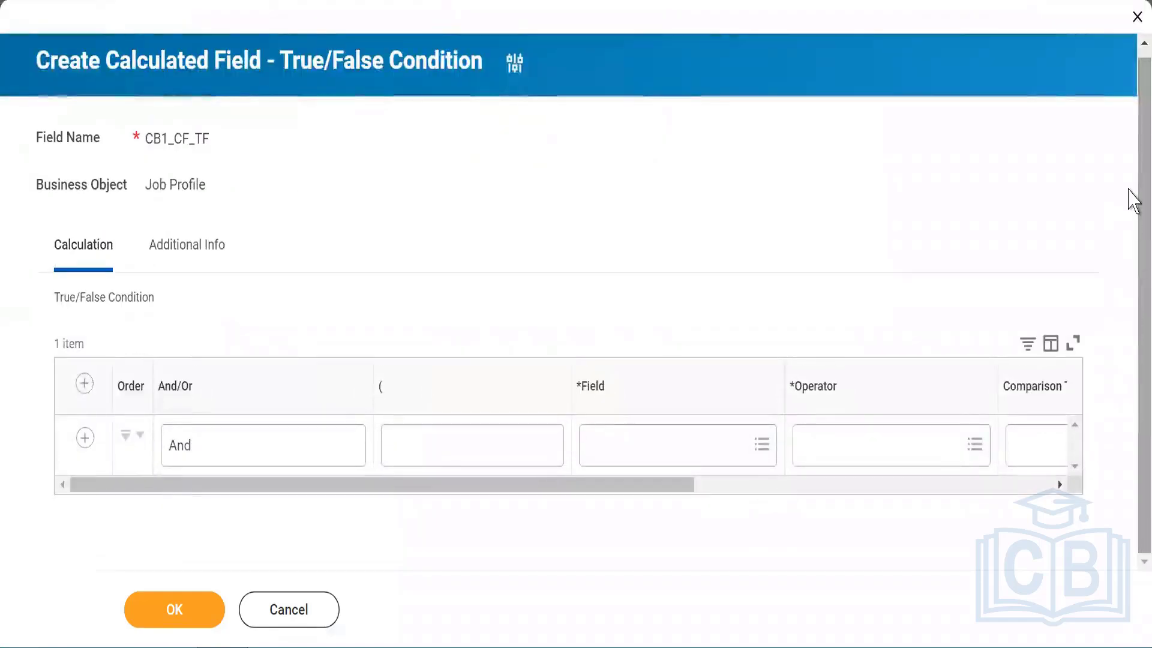
left_click_drag(1138, 188, 1139, 175)
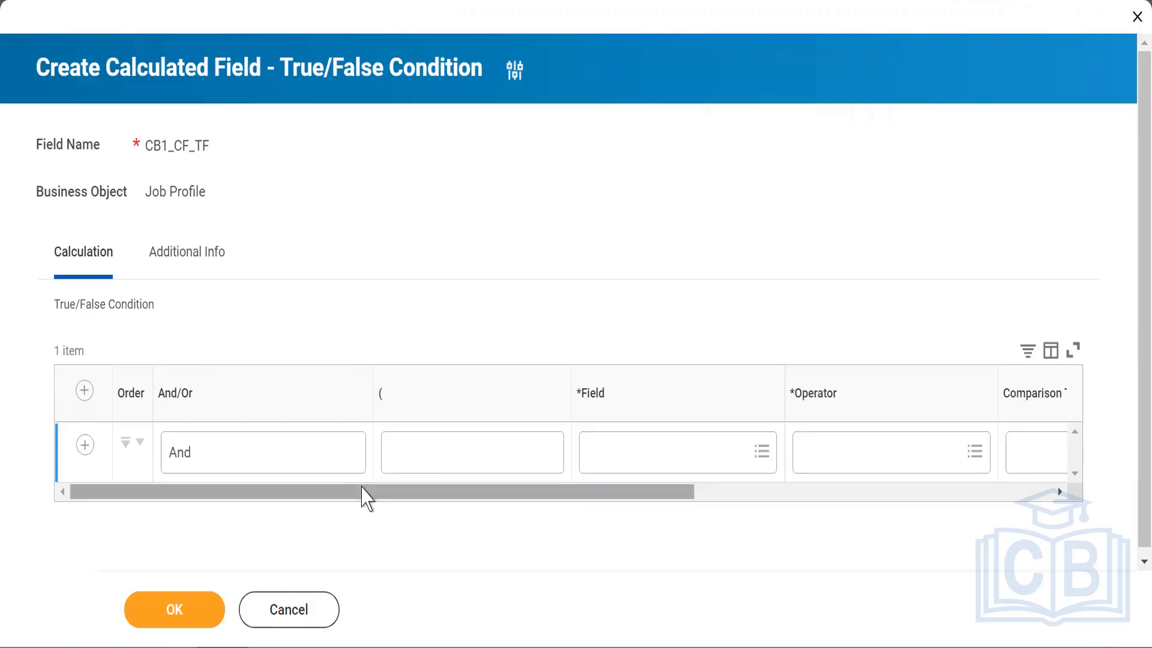
left_click_drag(365, 496, 455, 504)
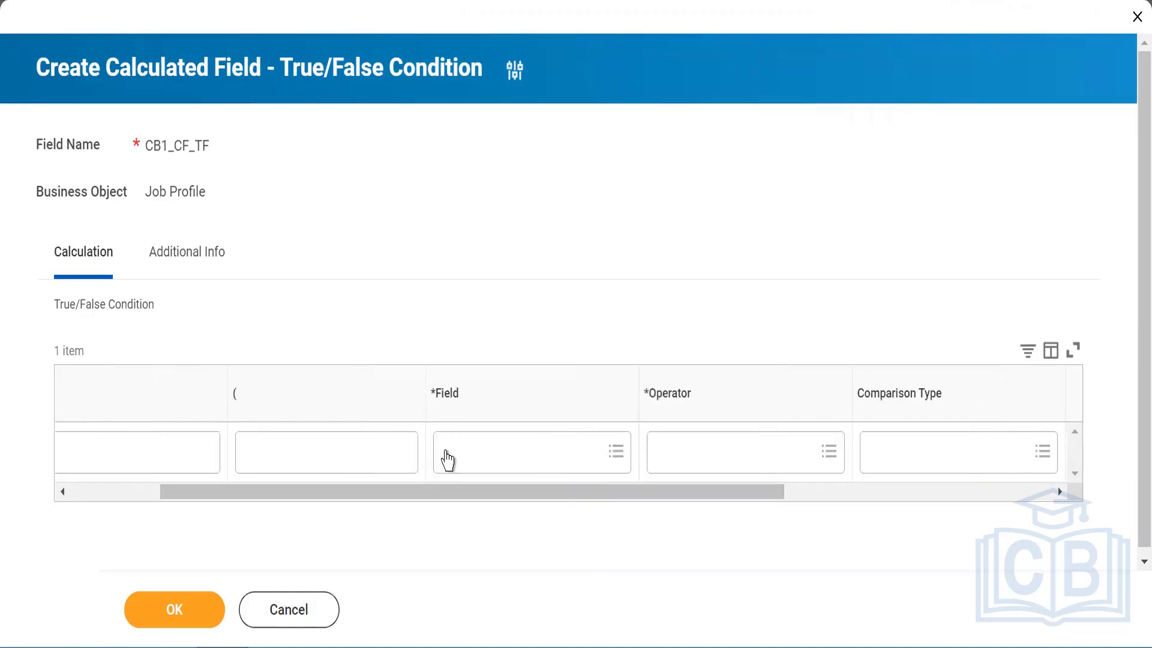
left_click(448, 461)
type("com")
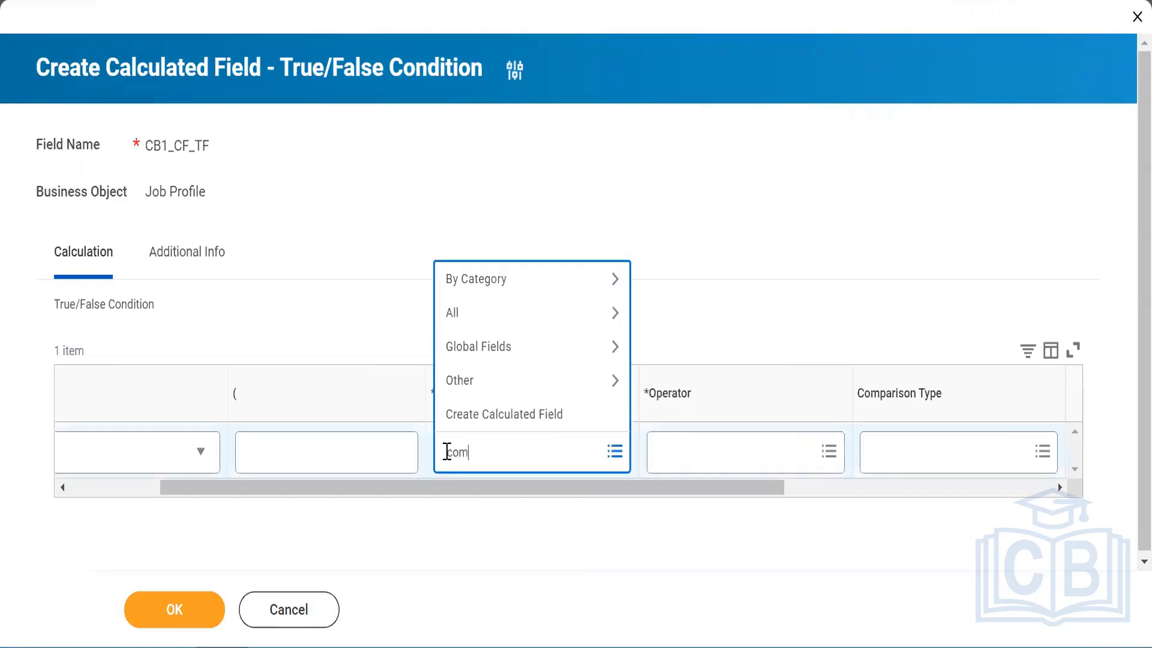
type("p grade")
key("Return")
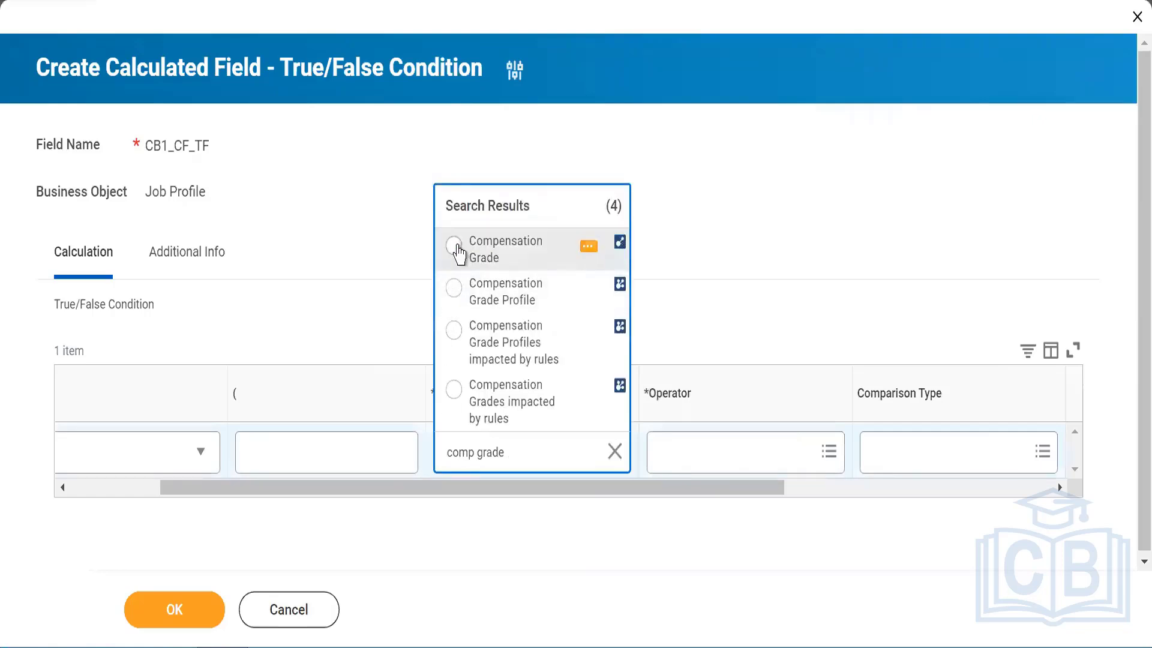
left_click(455, 248)
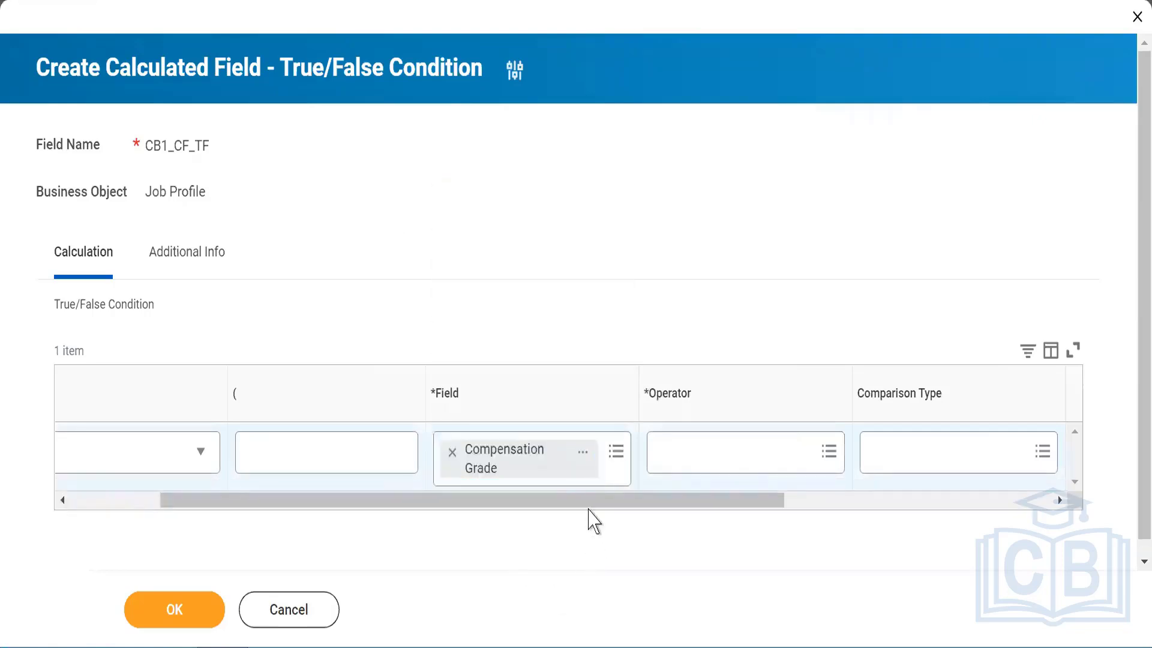
Set the operator of the Compensation Grade condition to "is not empty".
left_click_drag(576, 504, 618, 513)
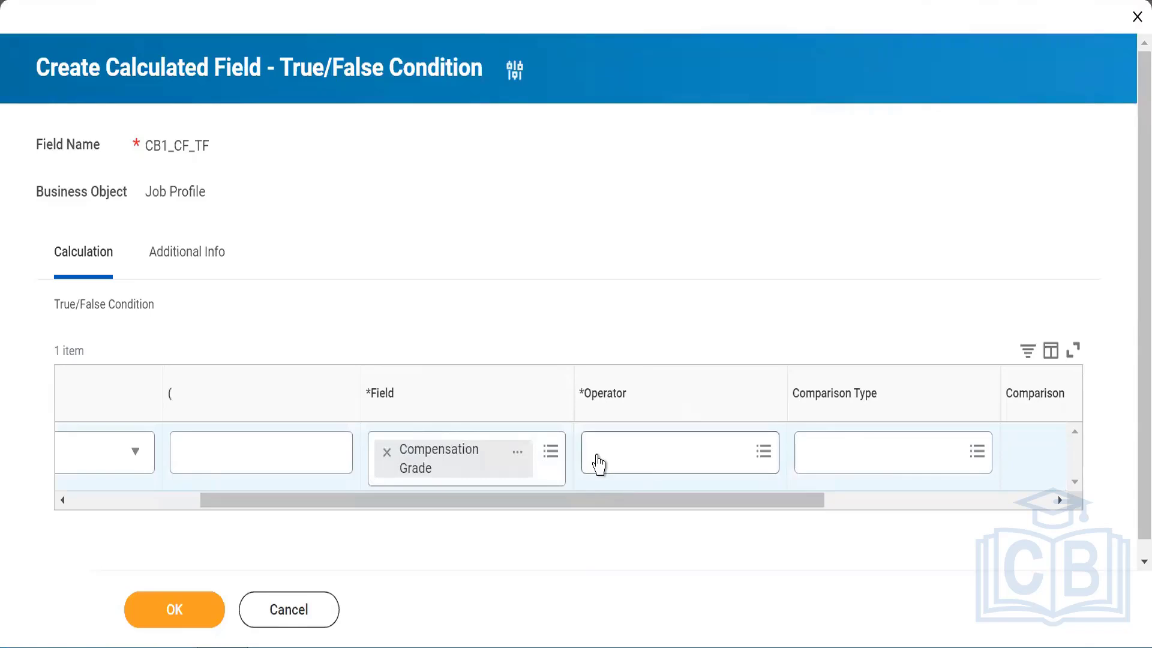
left_click(597, 452)
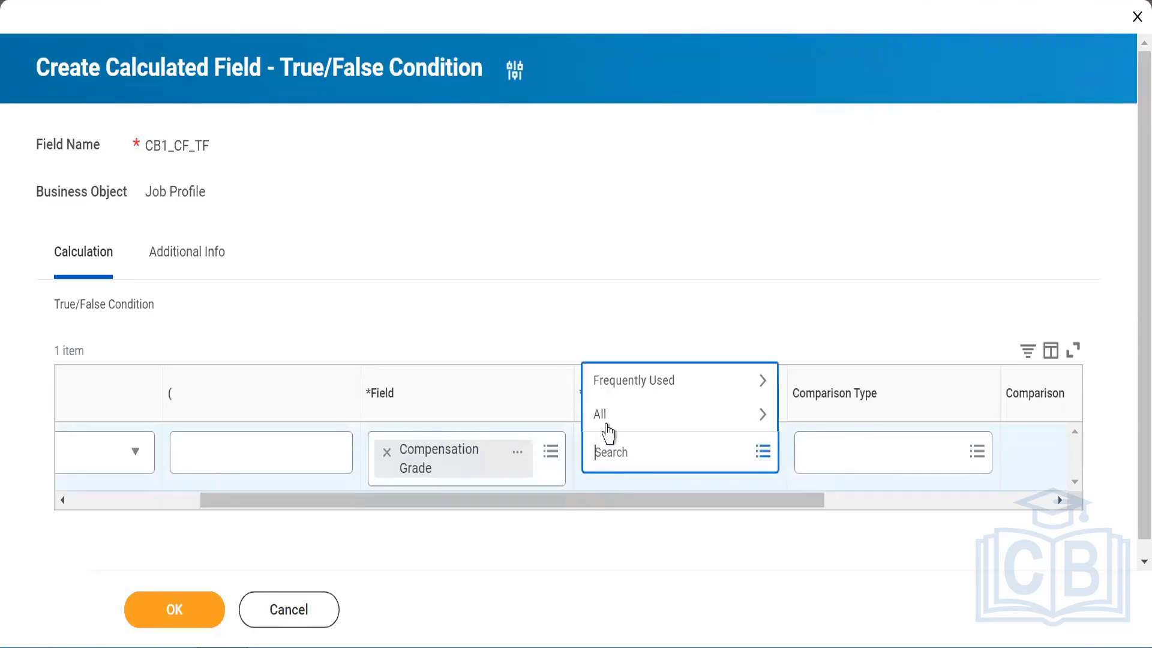
left_click(607, 427)
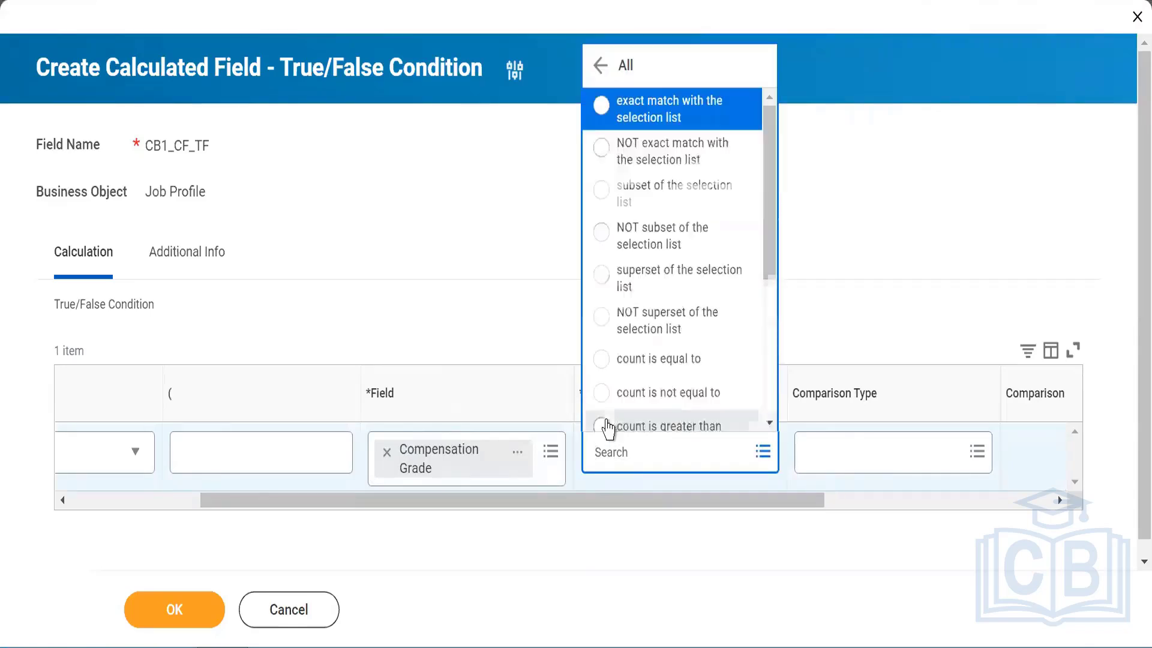
scroll(767, 360, "down", 5)
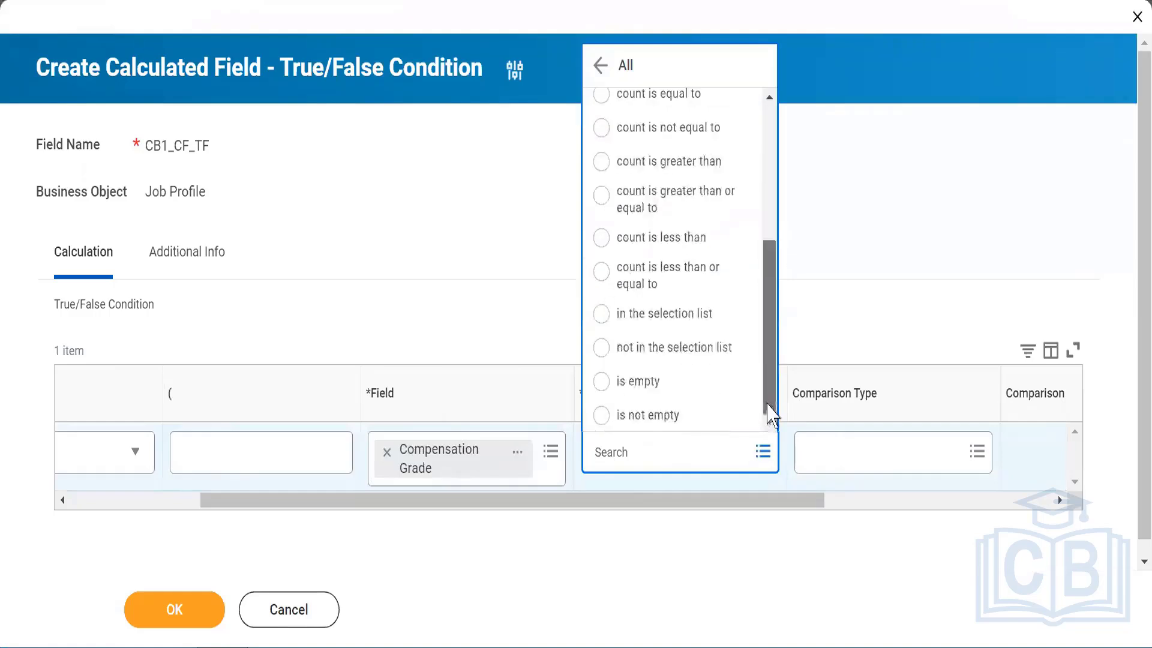
left_click(602, 415)
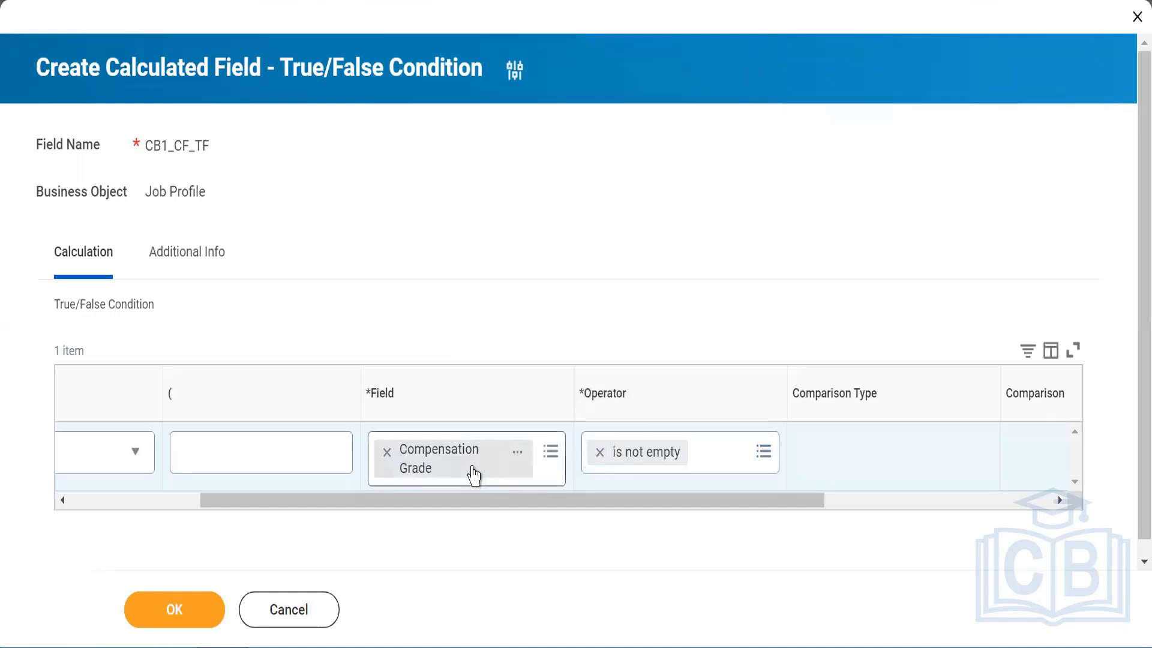
Review the condition row and field name, and save the calculated field CB1_CF_TF.
left_click(150, 504)
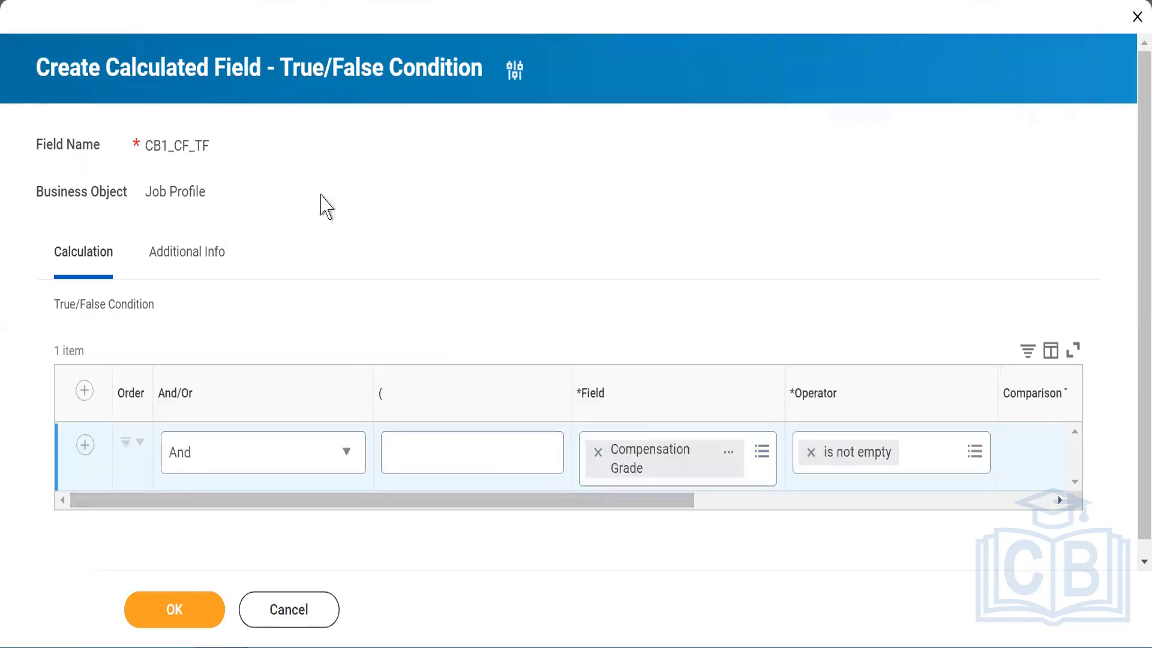
double_click(260, 153)
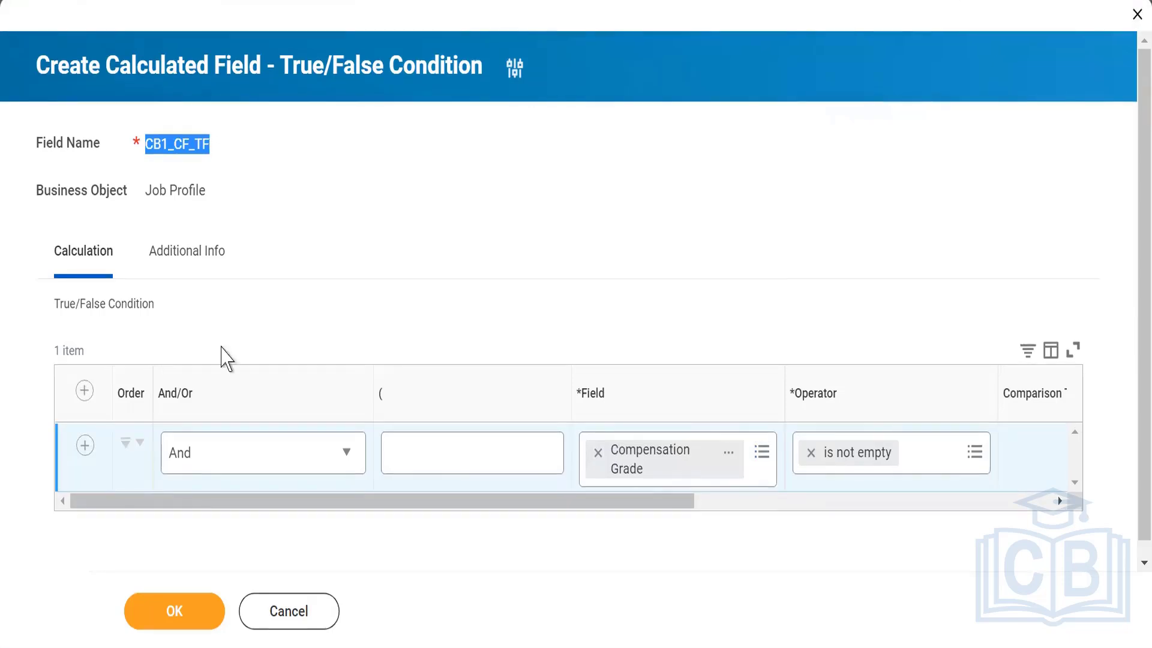
left_click(171, 613)
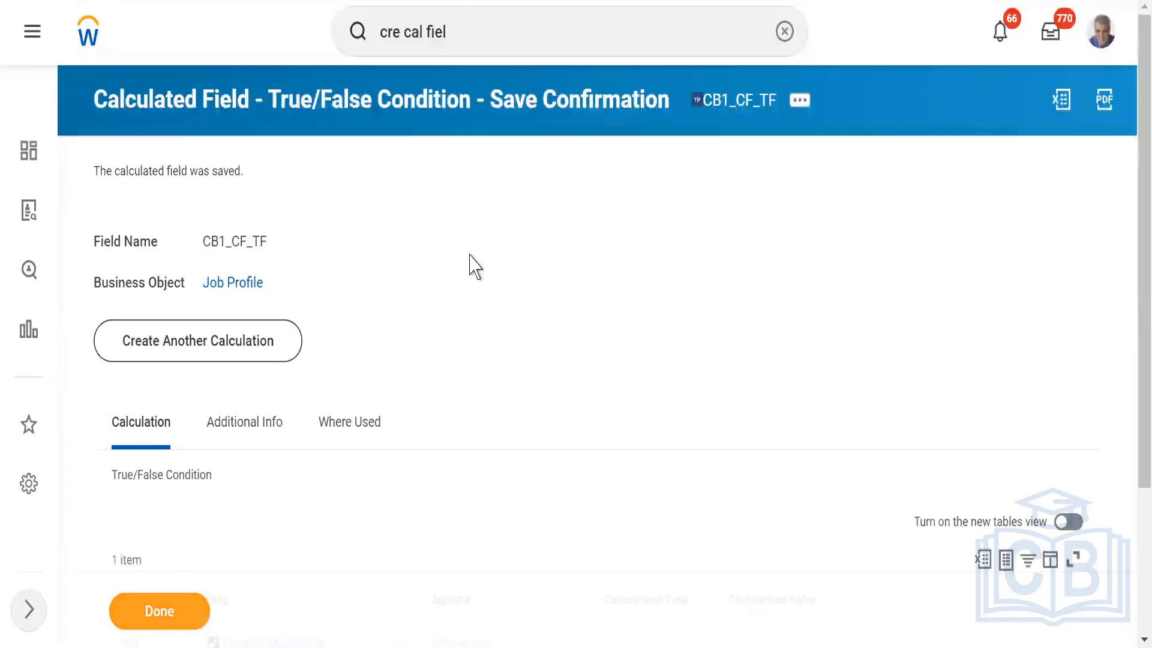
Review the saved condition of the calculated field CB1_CF_TF and duplicate its browser tab.
scroll(474, 266, "down", 3)
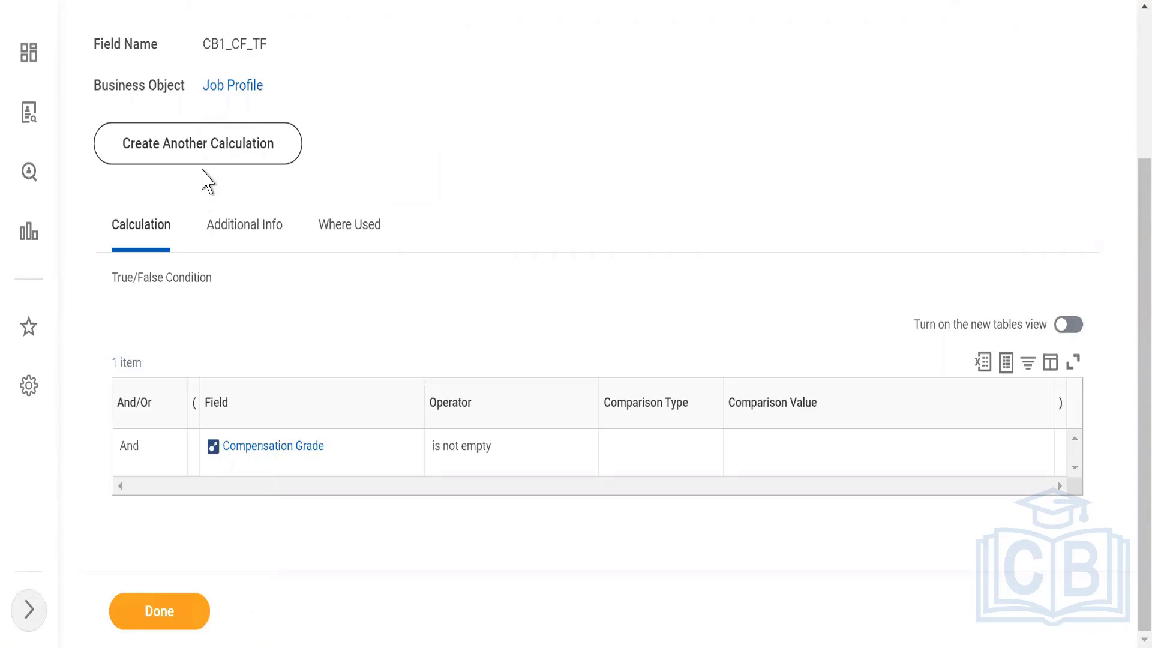
right_click(212, 143)
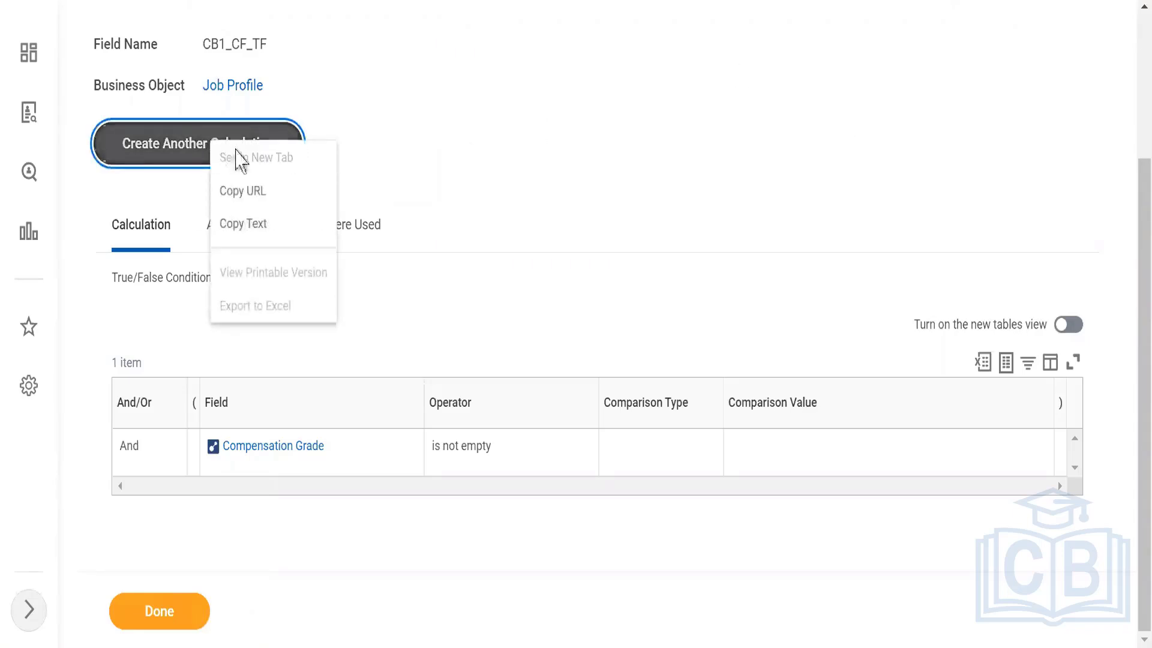
left_click(525, 111)
right_click(352, 1)
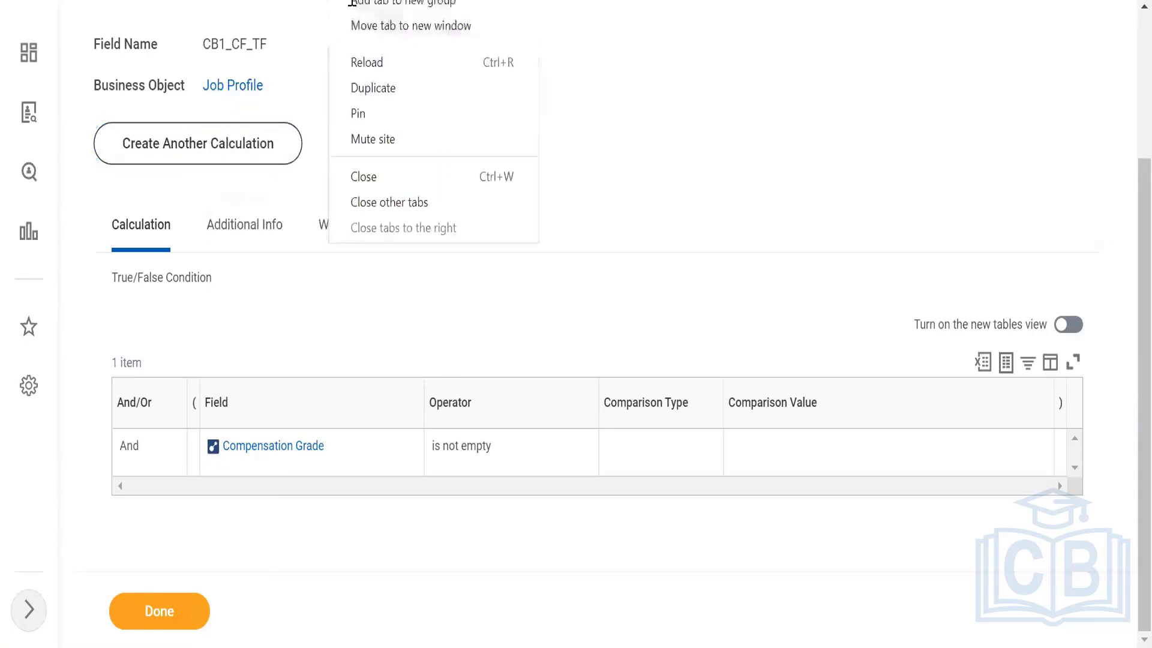
left_click(367, 95)
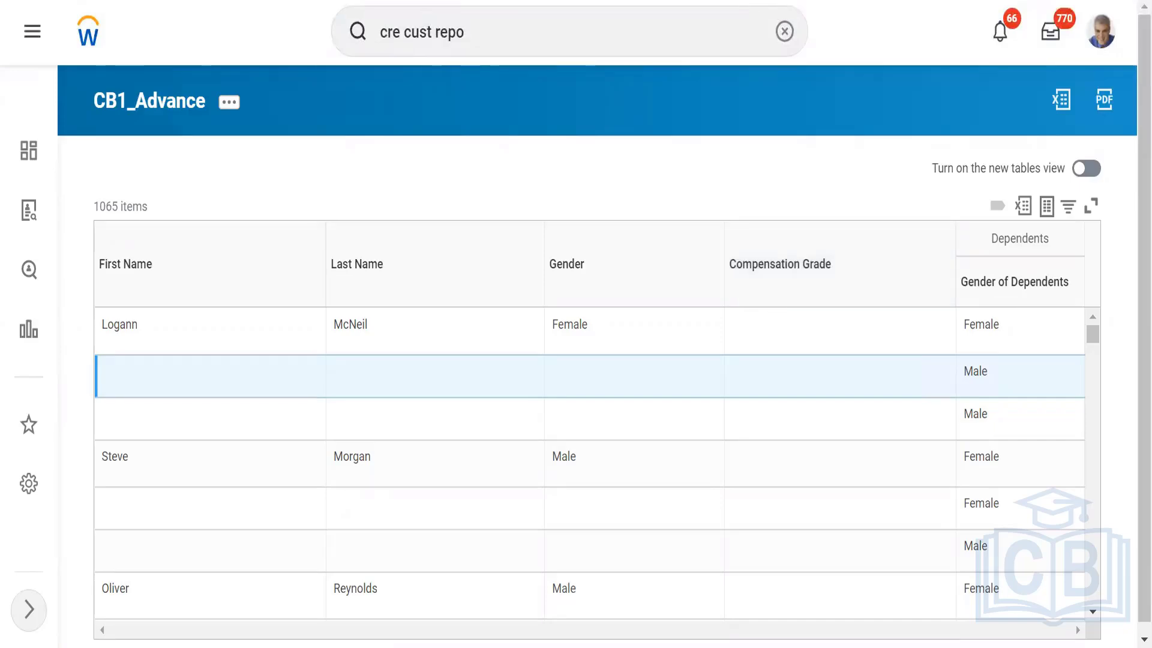
Switch to the Notepad notes and highlight the job profile's comp grade condition in the report requirement.
key("alt+Tab")
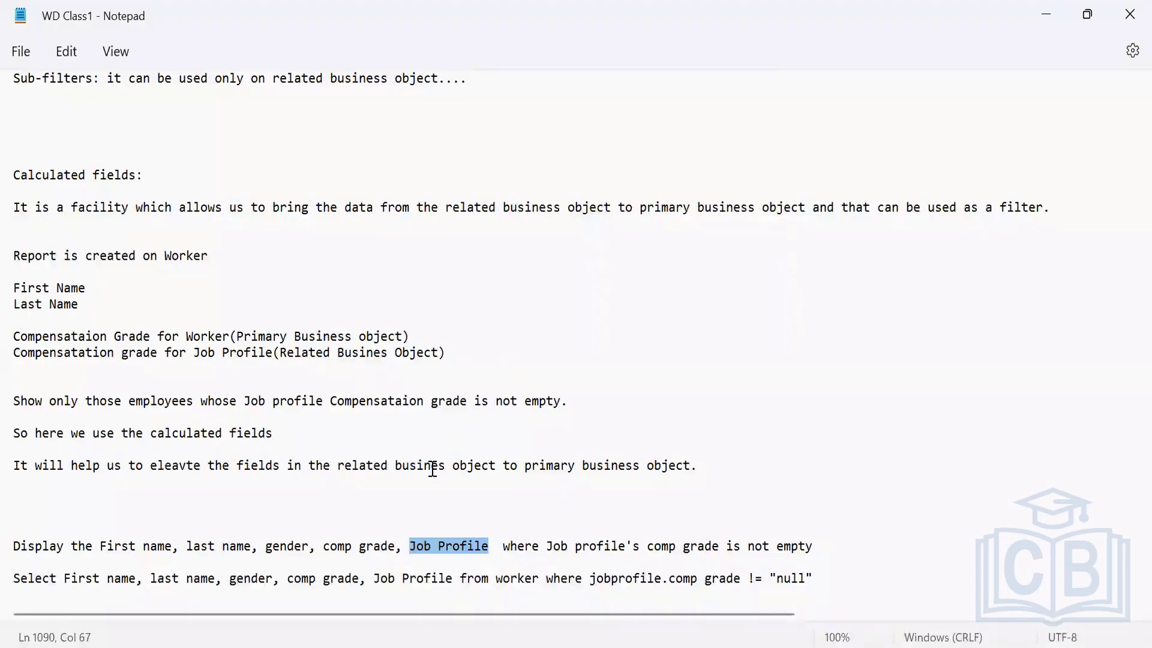
double_click(422, 547)
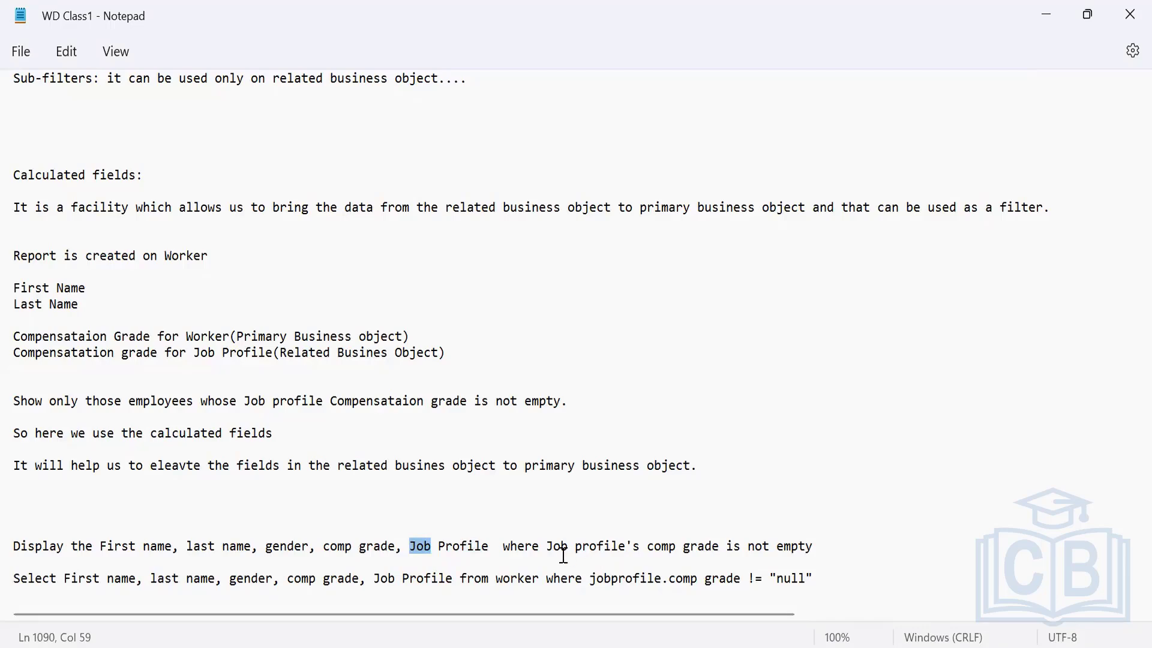
left_click_drag(648, 546, 718, 542)
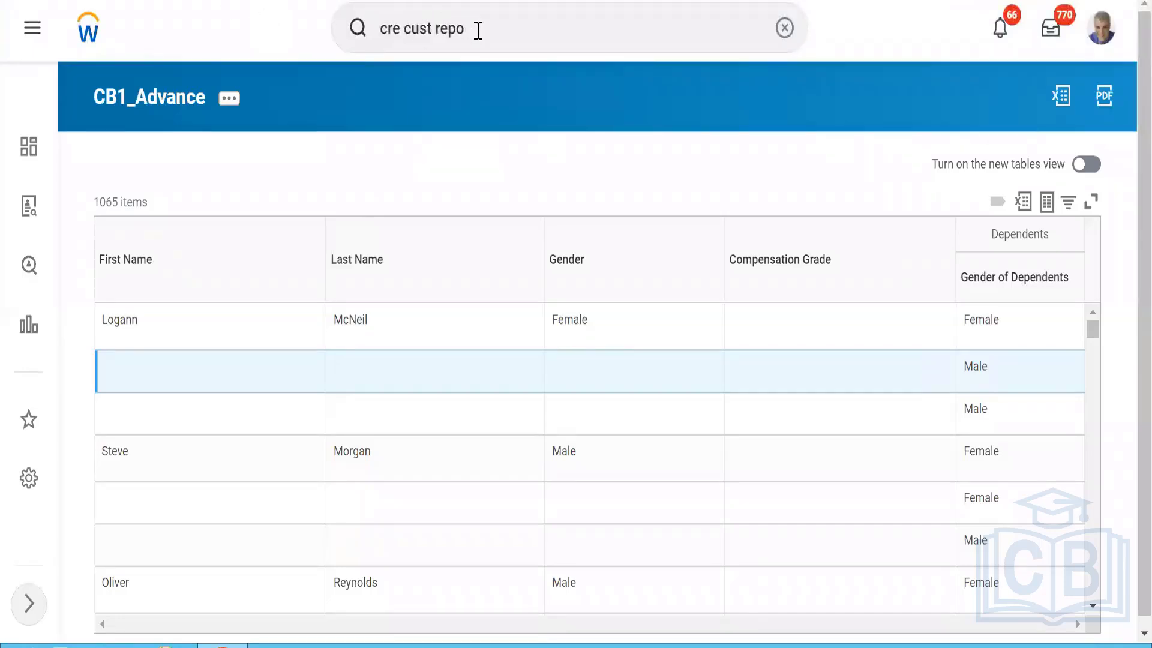
Switch back to Workday and search for "WLM8_Account exe".
left_click(478, 31)
key("ctrl+a")
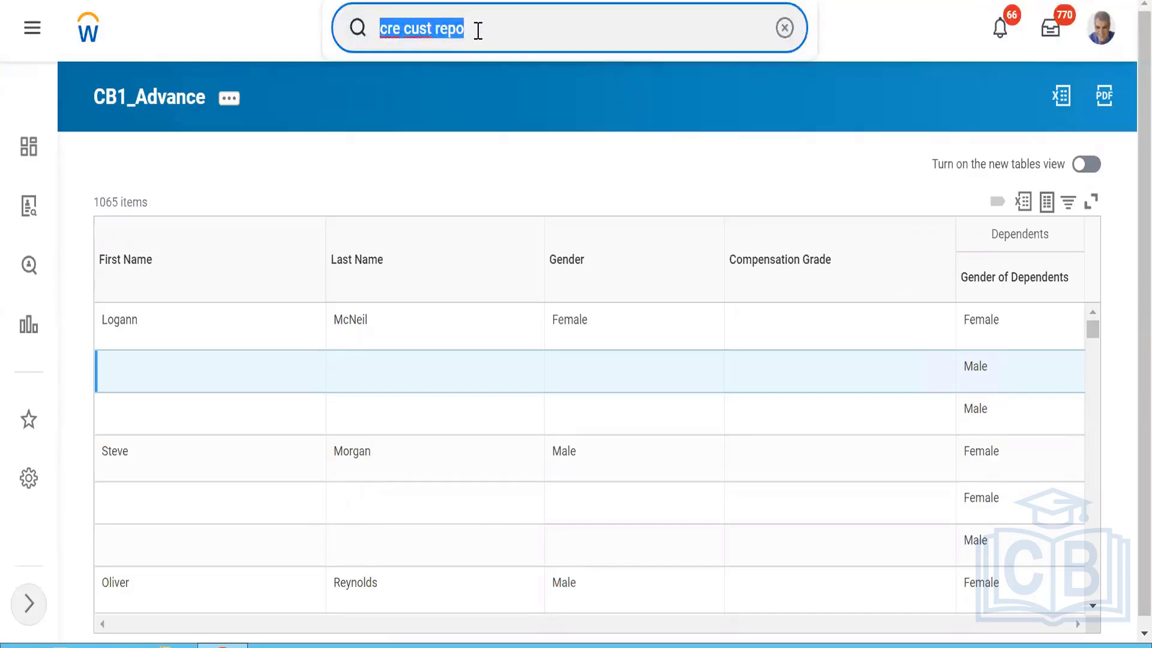
type("WLM")
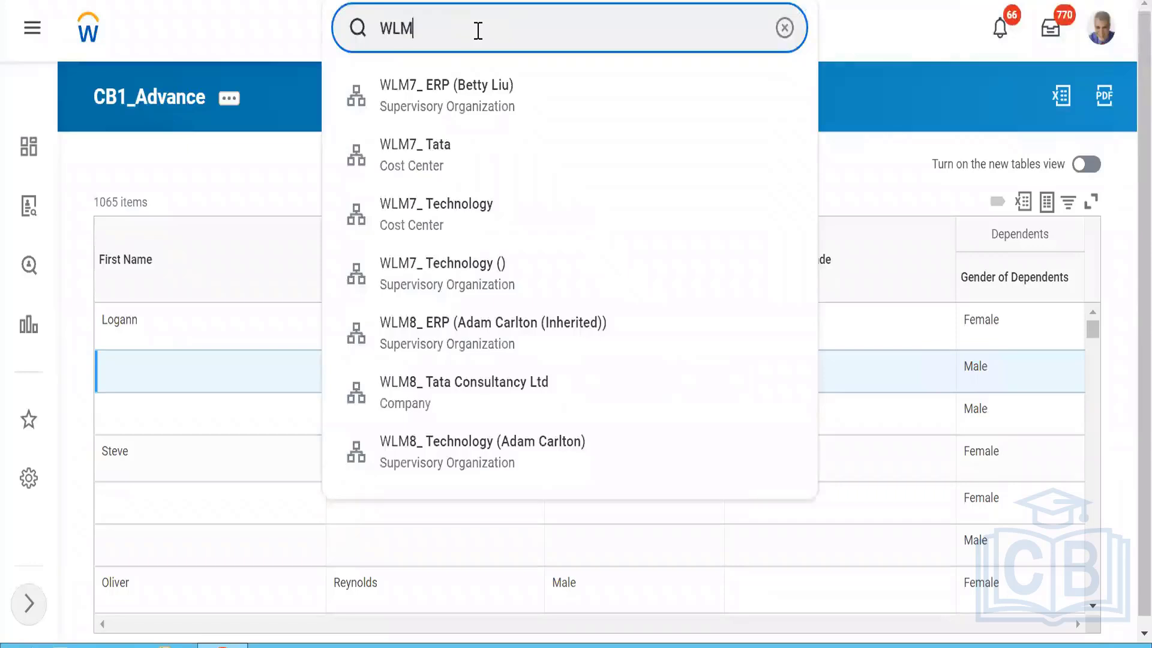
type("8")
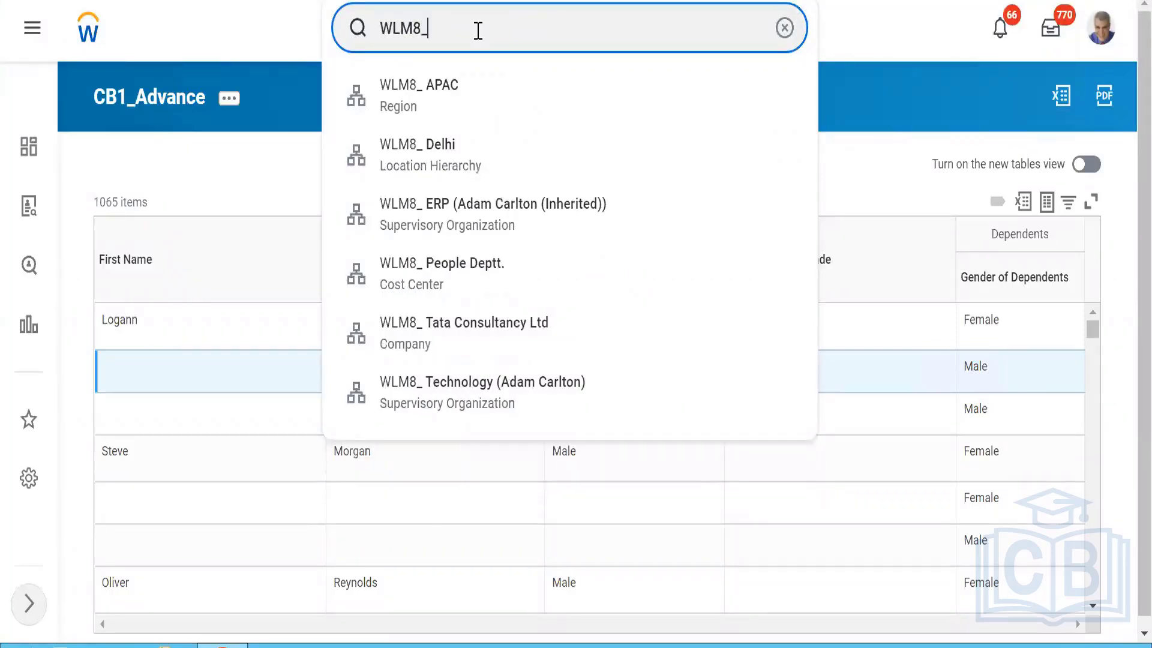
type("_Account exe")
key("Return")
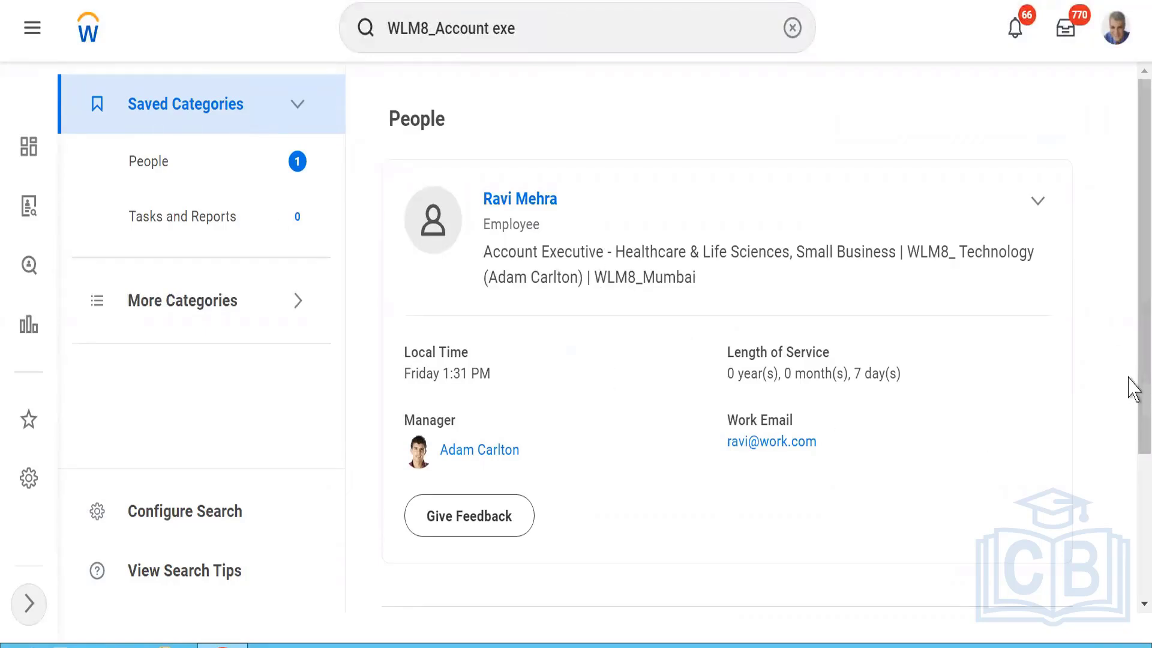
Expand the search to more categories and open the job profile "WLM8_ - Account Executive - Healthcare & Life Sciences, Small Business".
left_click_drag(1129, 378, 1129, 489)
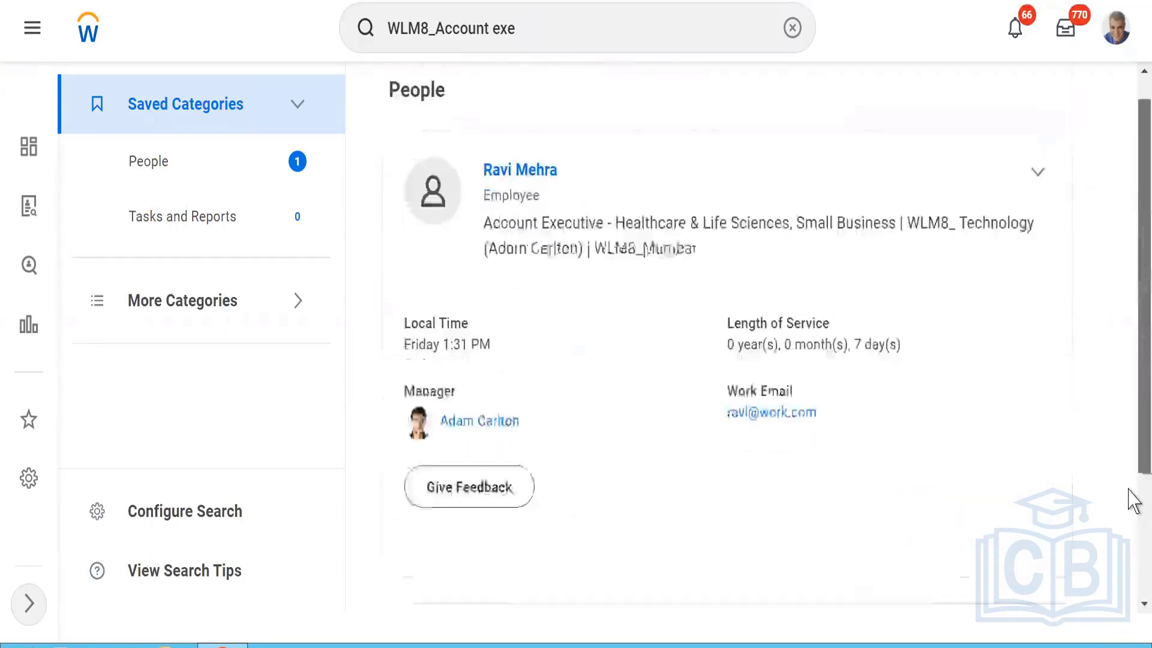
left_click(204, 309)
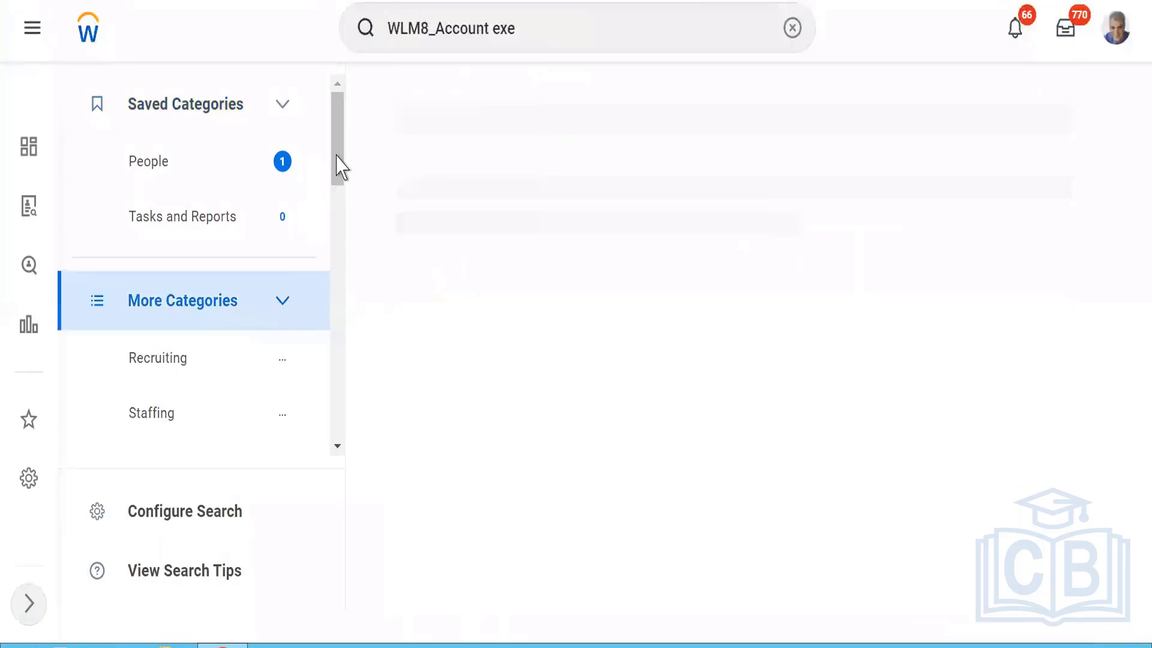
left_click_drag(337, 167, 339, 228)
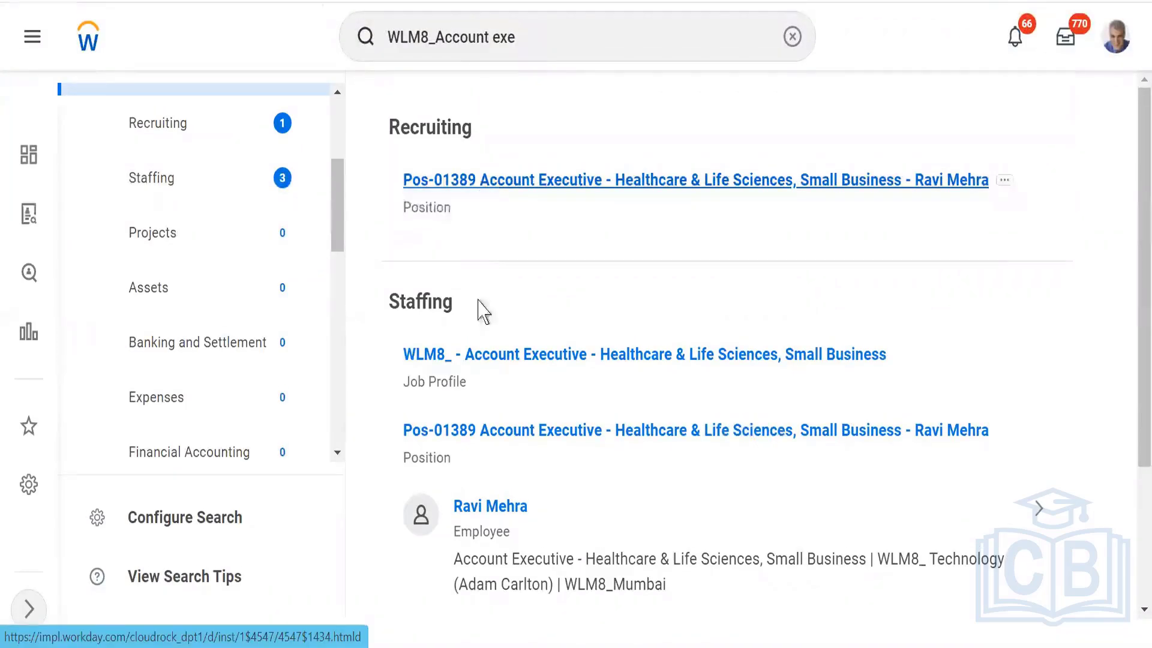
left_click(495, 359)
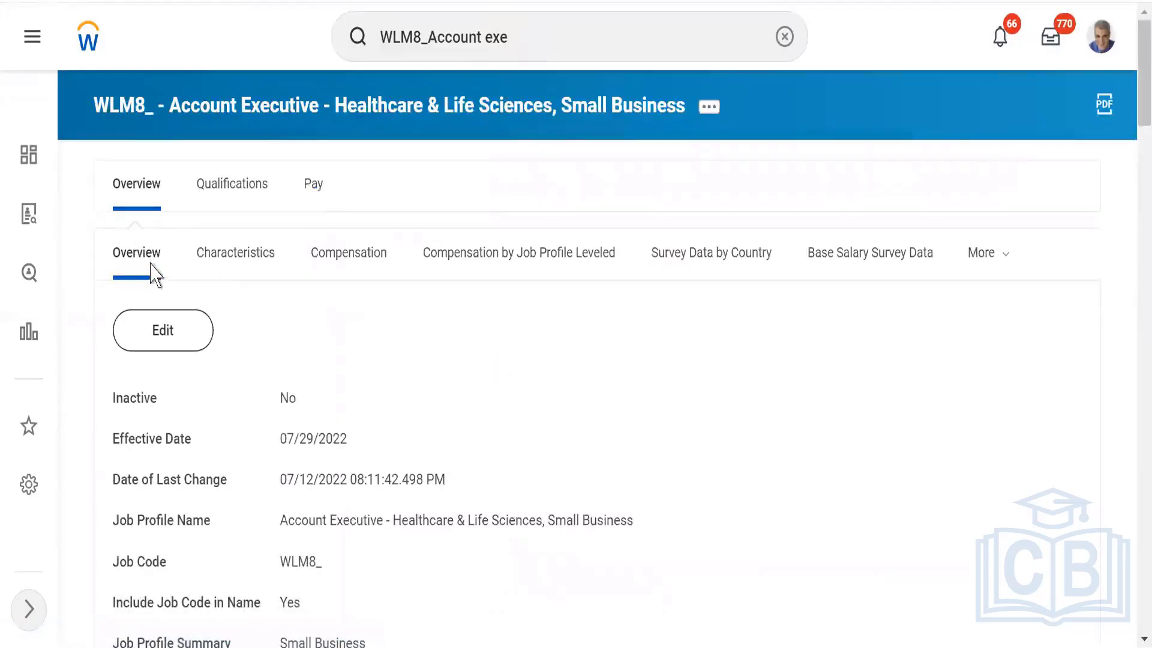
Examine the job profile's compensation details and its overview information, ending on the compensation details.
left_click(340, 264)
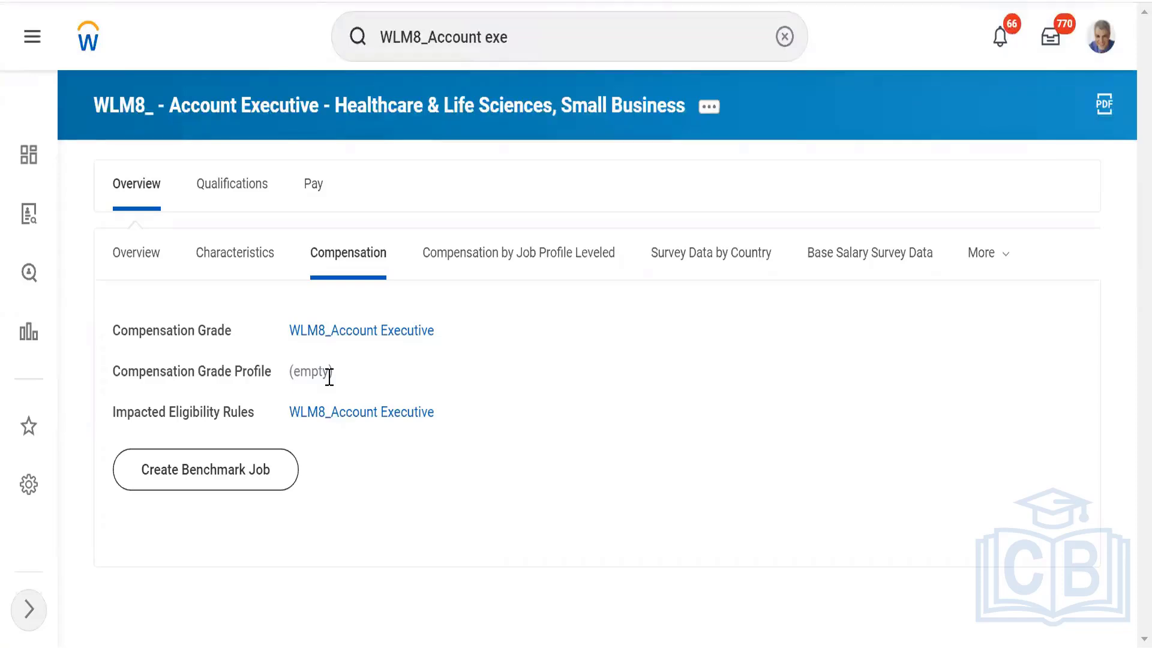
left_click(123, 265)
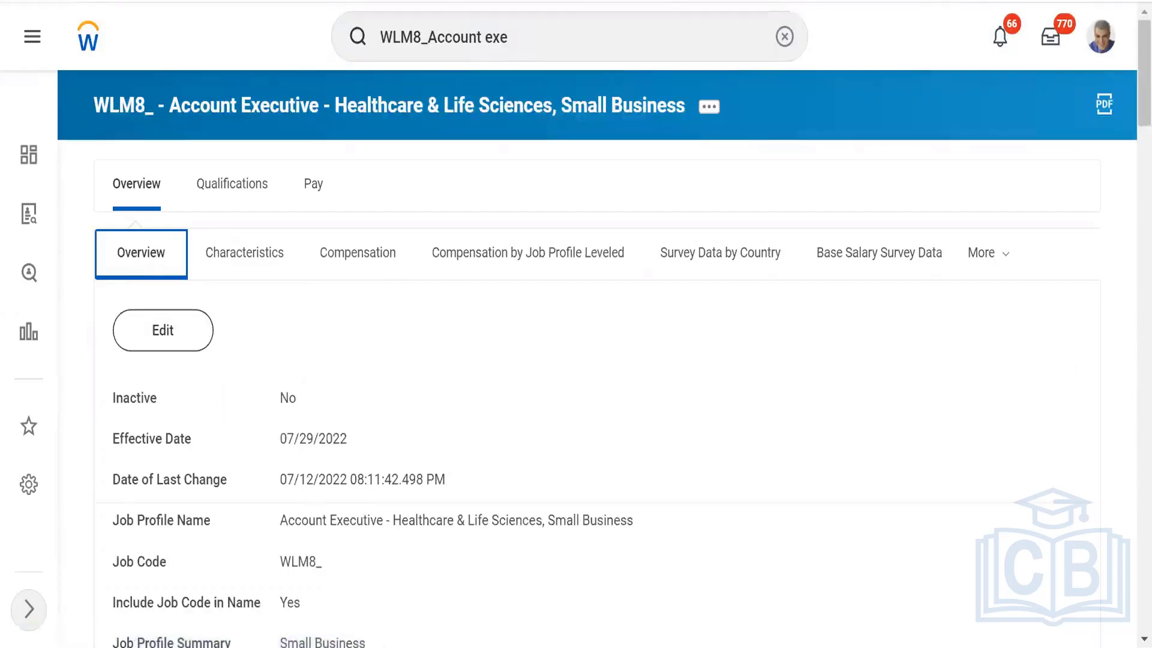
scroll(1128, 194, "down", 2)
scroll(1133, 240, "down", 15)
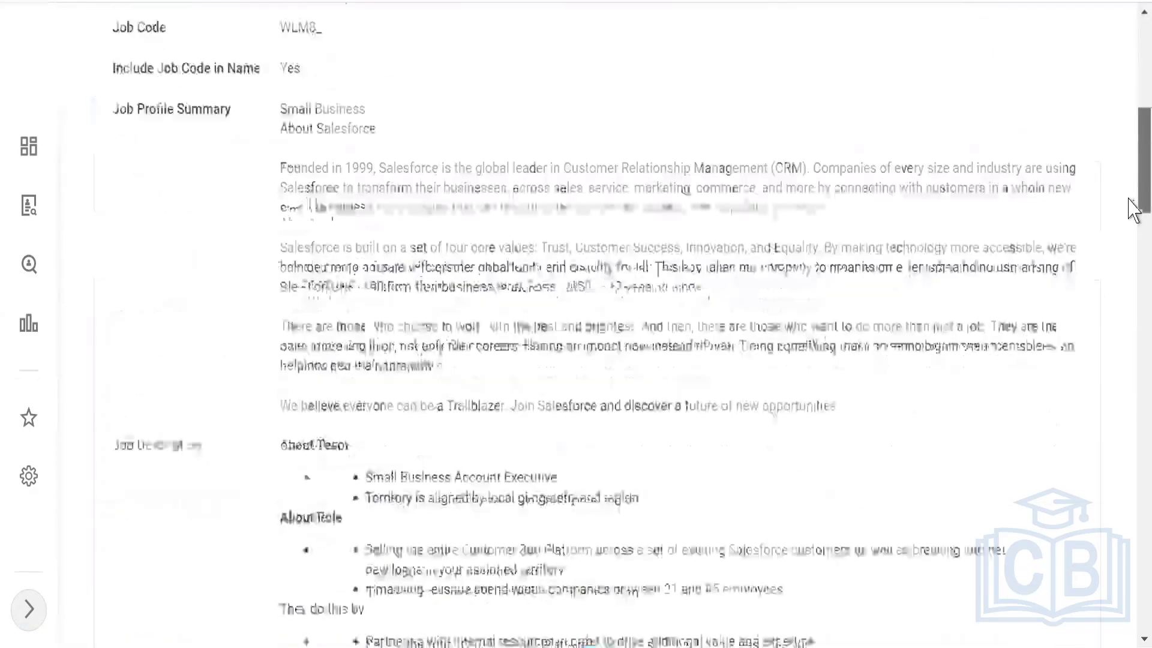
scroll(1131, 300, "down", 8)
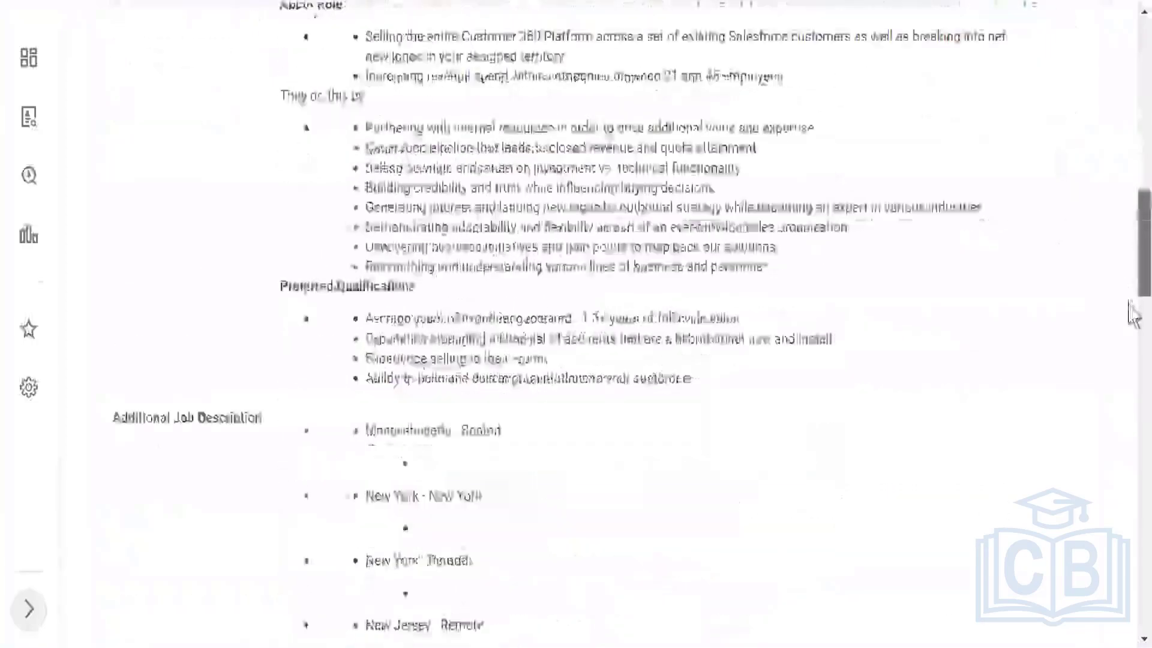
left_click_drag(1125, 367, 1126, 154)
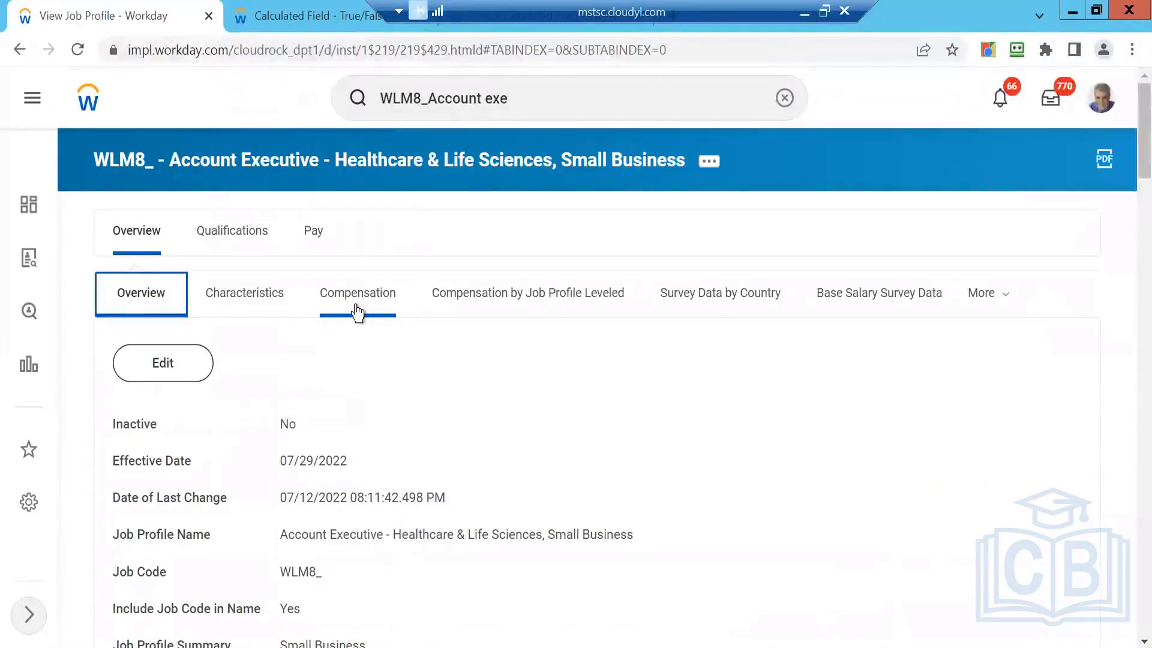
left_click(356, 264)
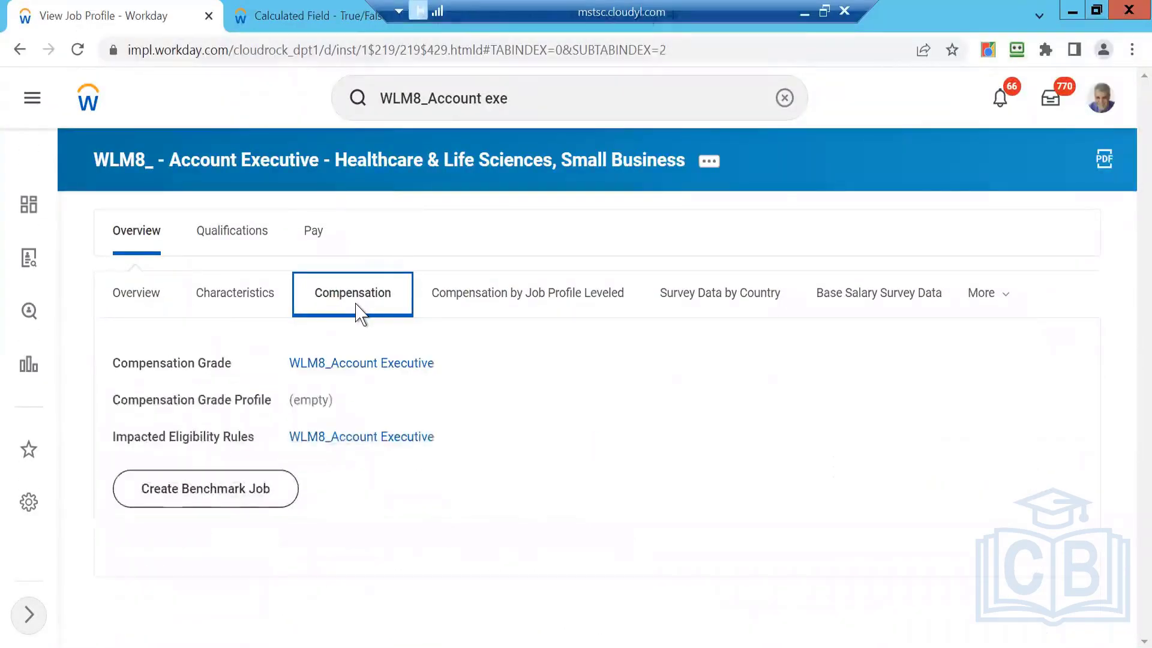
Open the compensation grade WLM8_Account Executive from the job profile and examine its details, defaults and pay range.
left_click(317, 370)
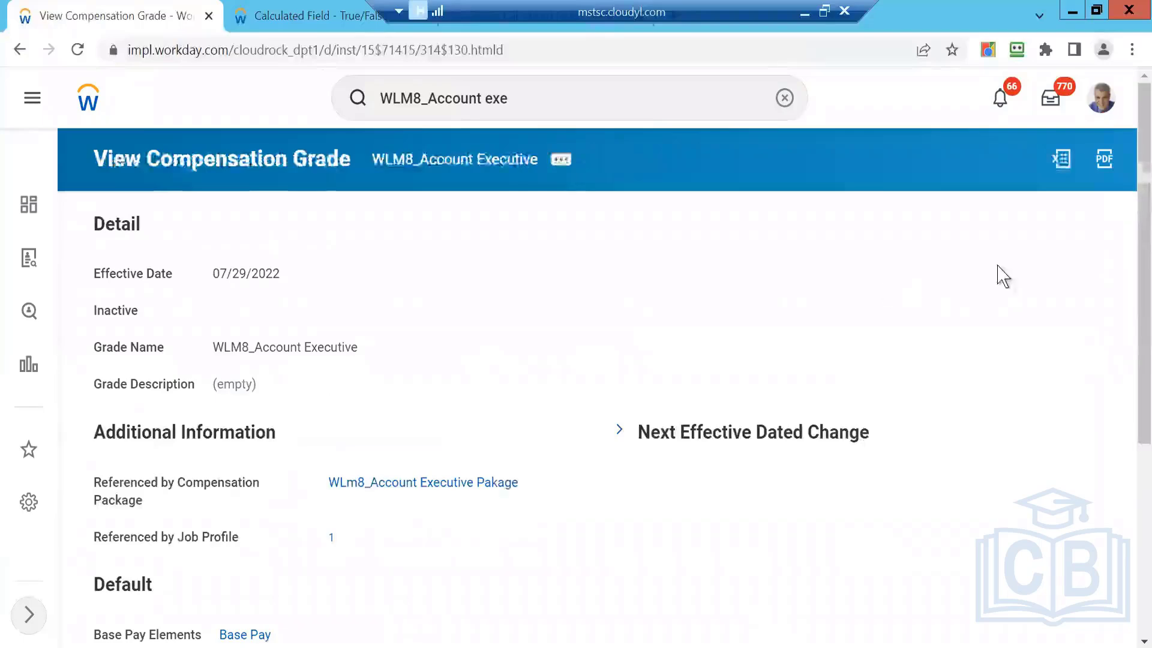
scroll(1132, 458, "down", 5)
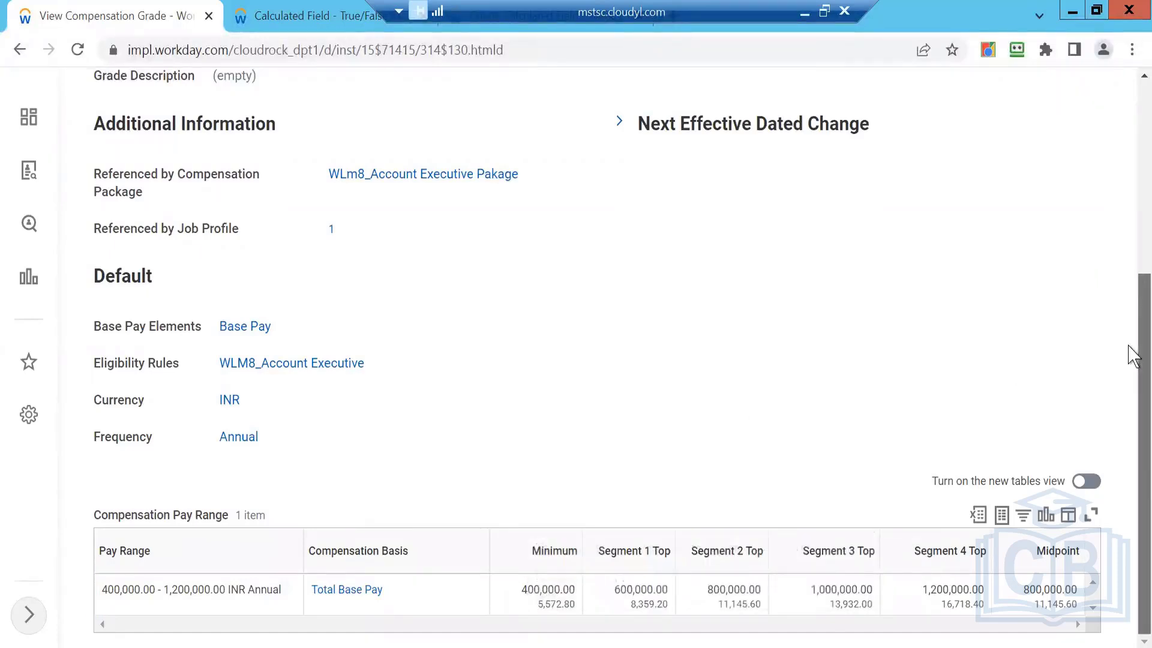
left_click_drag(1134, 354, 1131, 174)
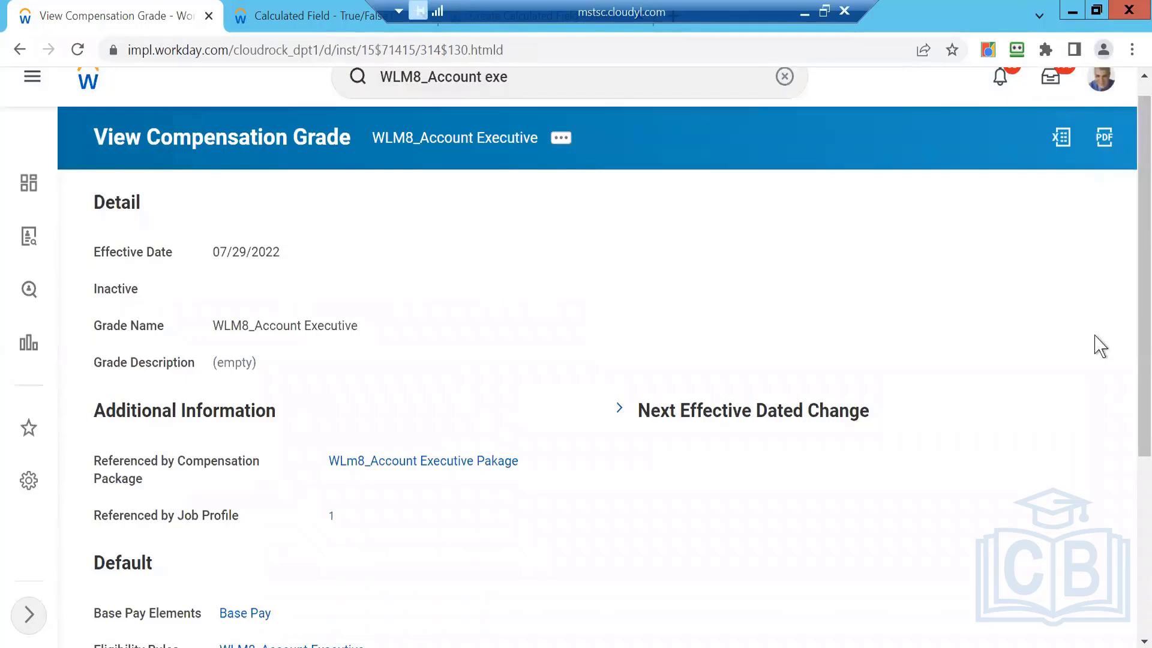
scroll(1133, 287, "up", 1)
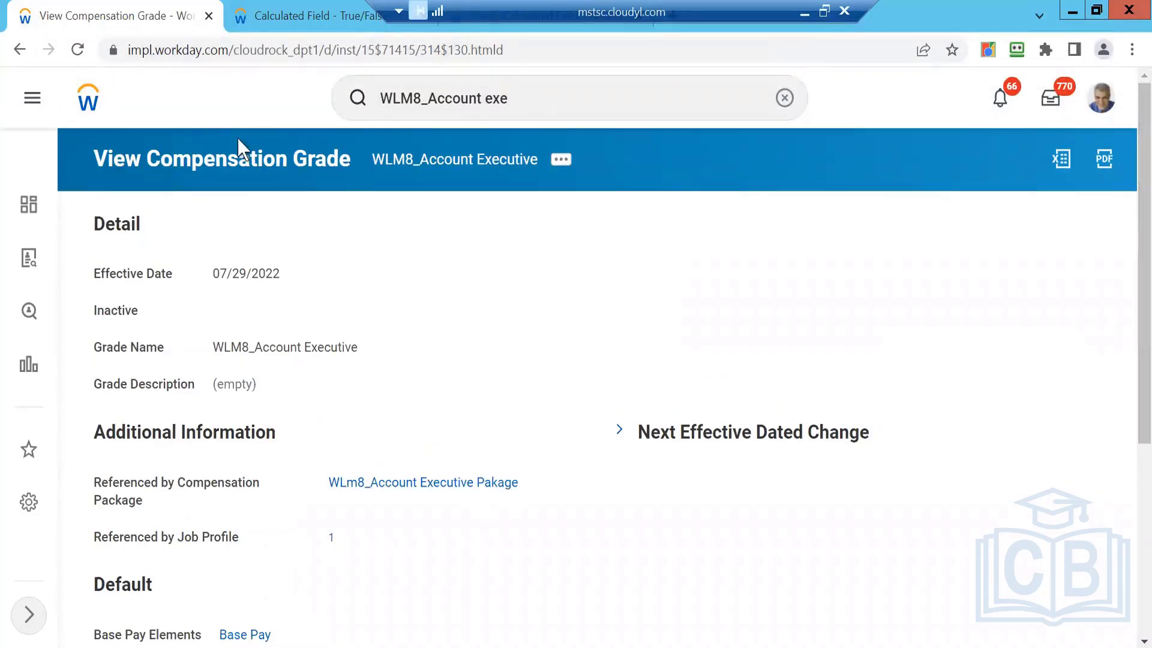
left_click(419, 174)
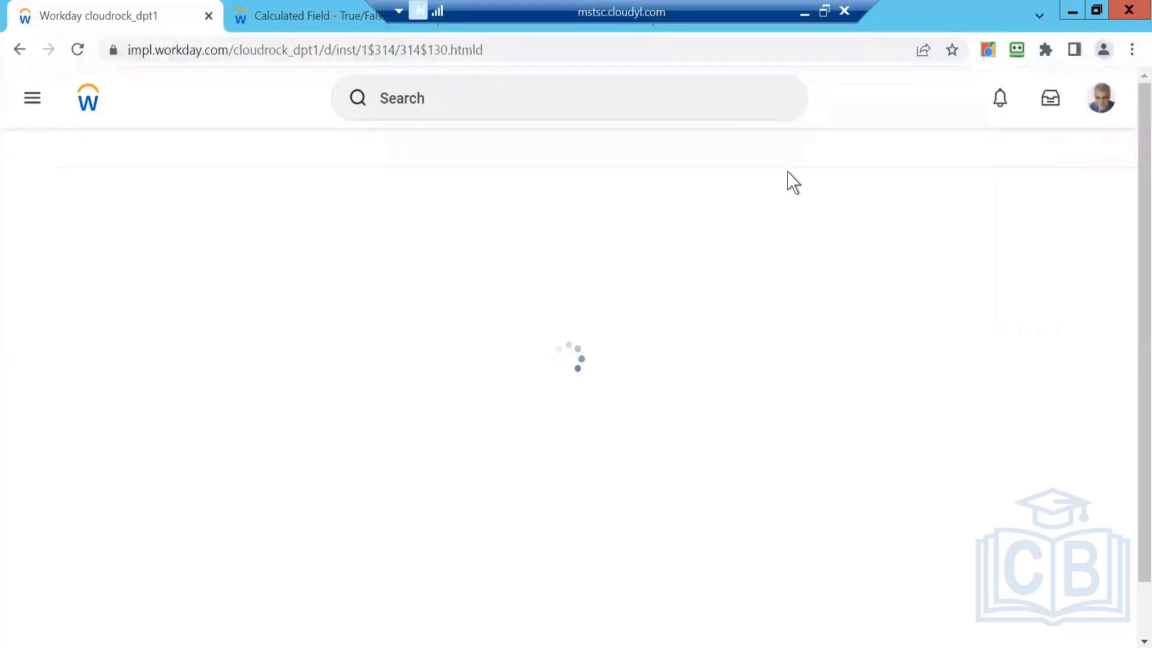
Reread the report requirement in Notepad, highlighting the output fields, comp grade and Job Profile, and return to Workday.
key("alt+Tab")
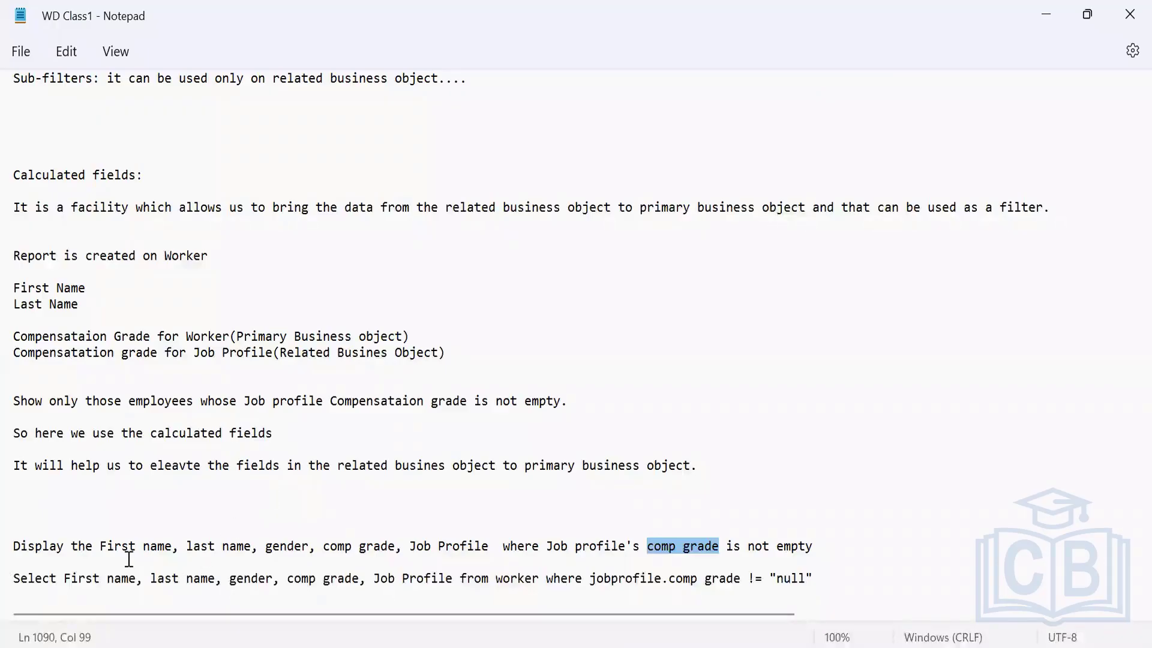
left_click(101, 546)
left_click_drag(100, 546, 311, 549)
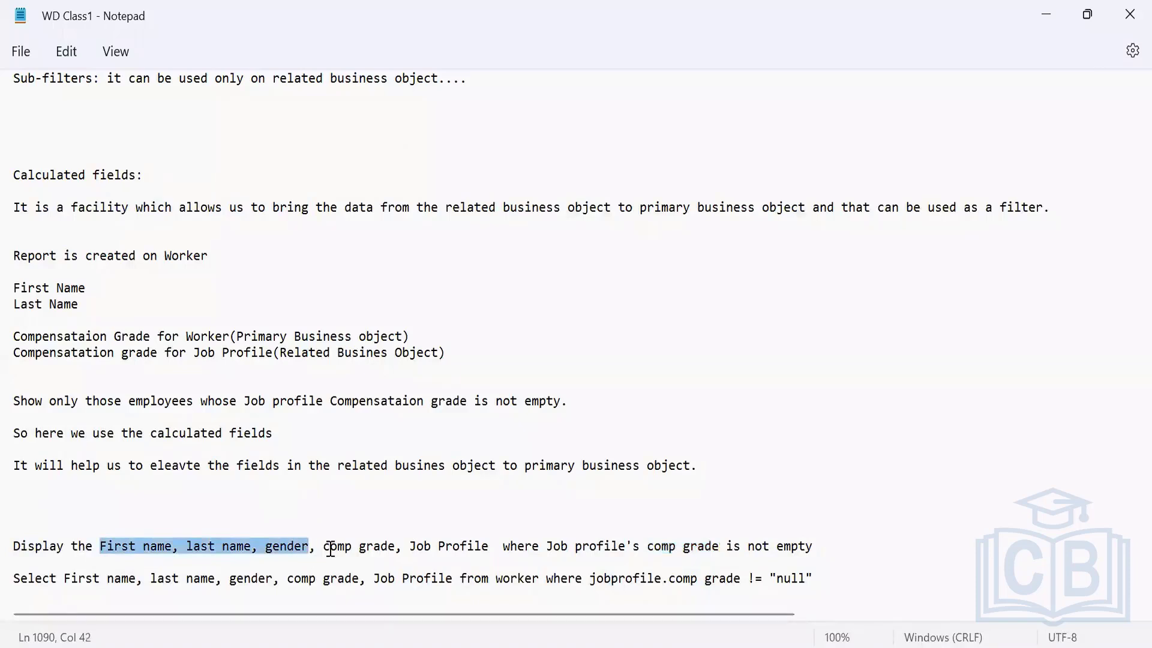
left_click_drag(322, 547, 491, 546)
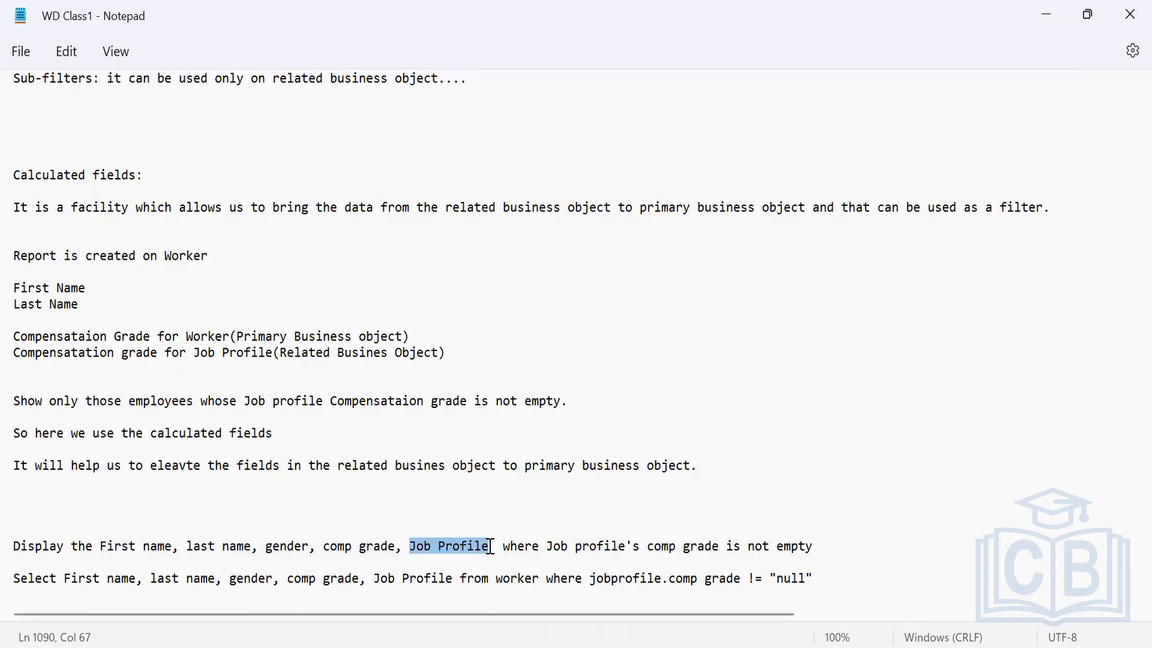
double_click(331, 548)
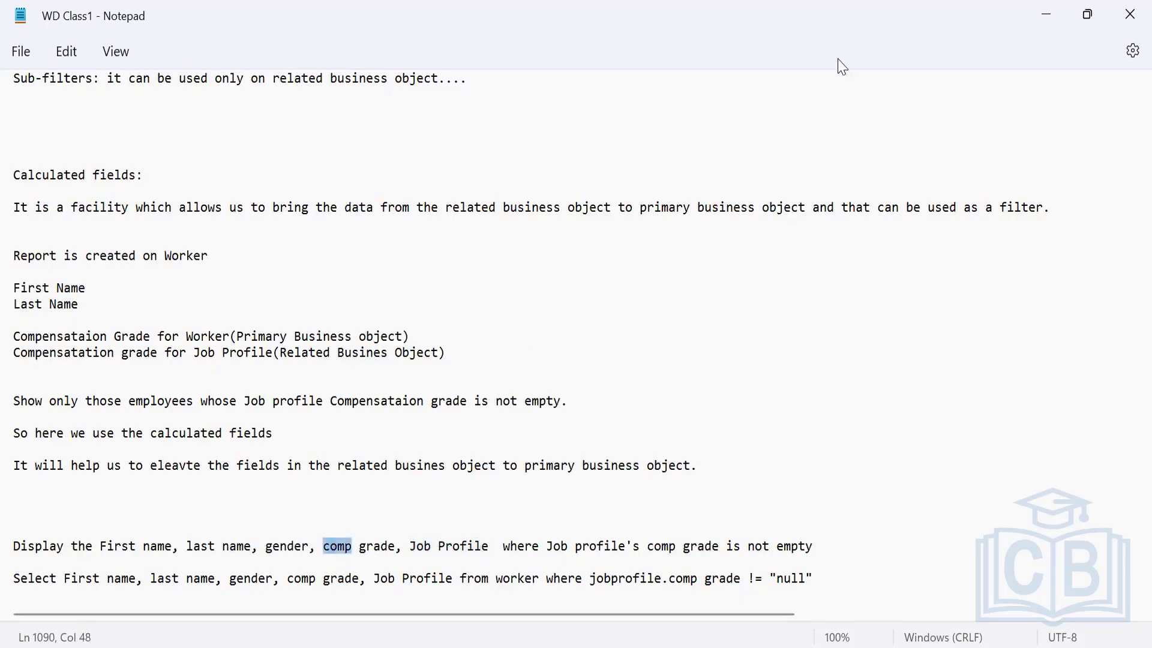
left_click(700, 256)
left_click_drag(410, 547, 490, 548)
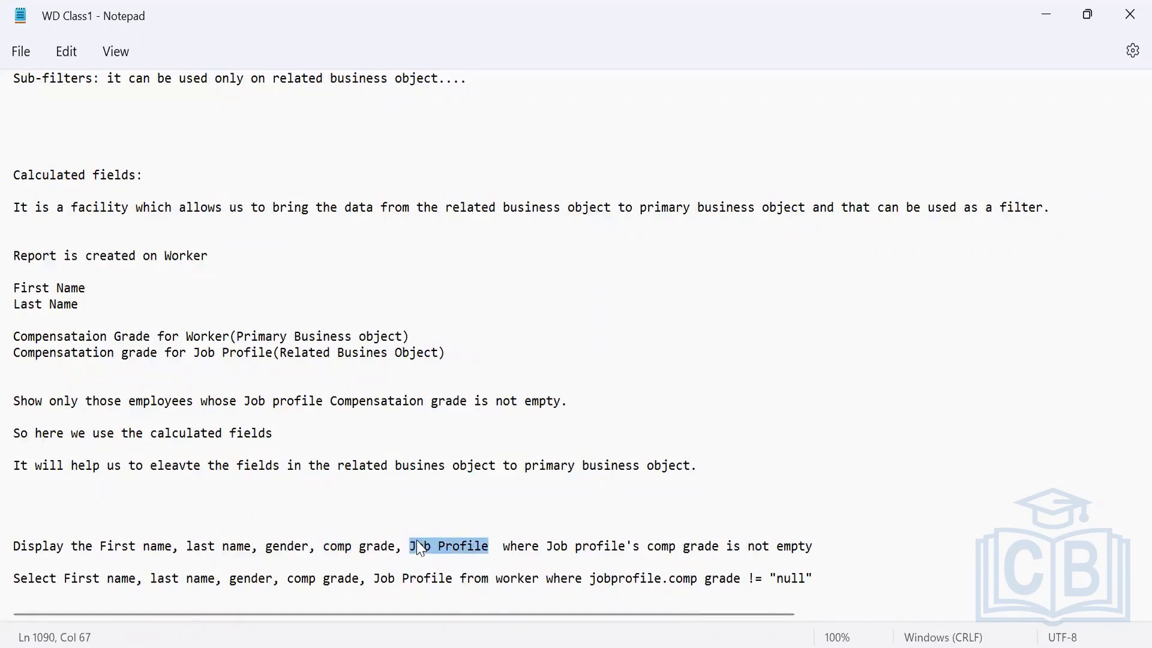
left_click(325, 547)
left_click_drag(334, 547, 400, 547)
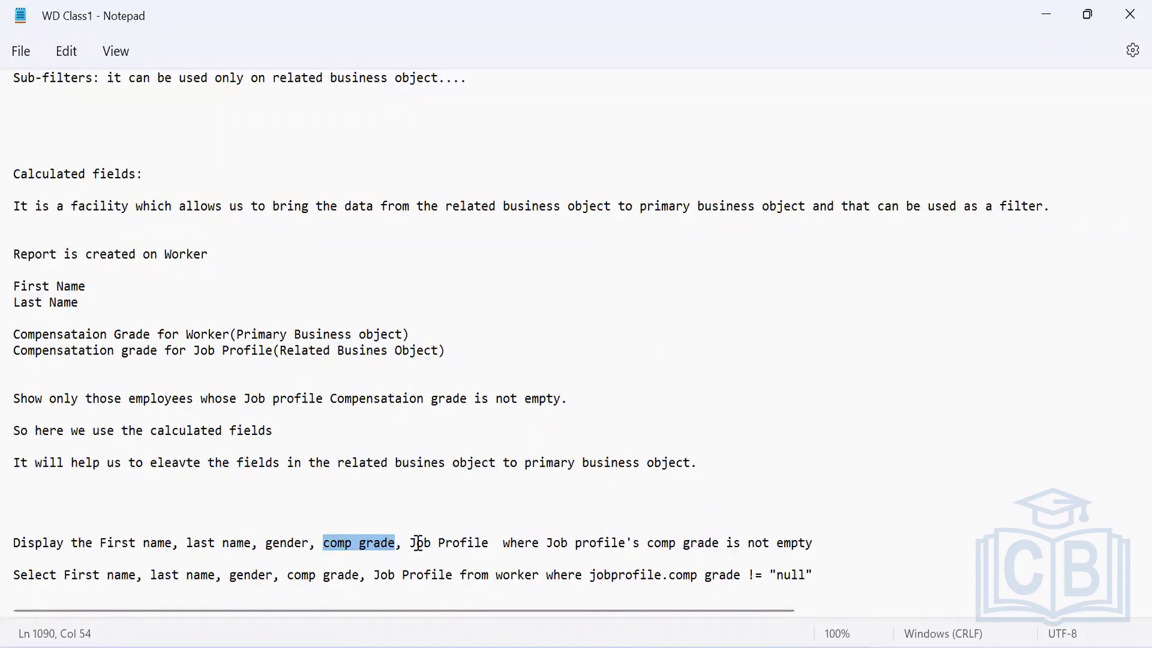
left_click(407, 544)
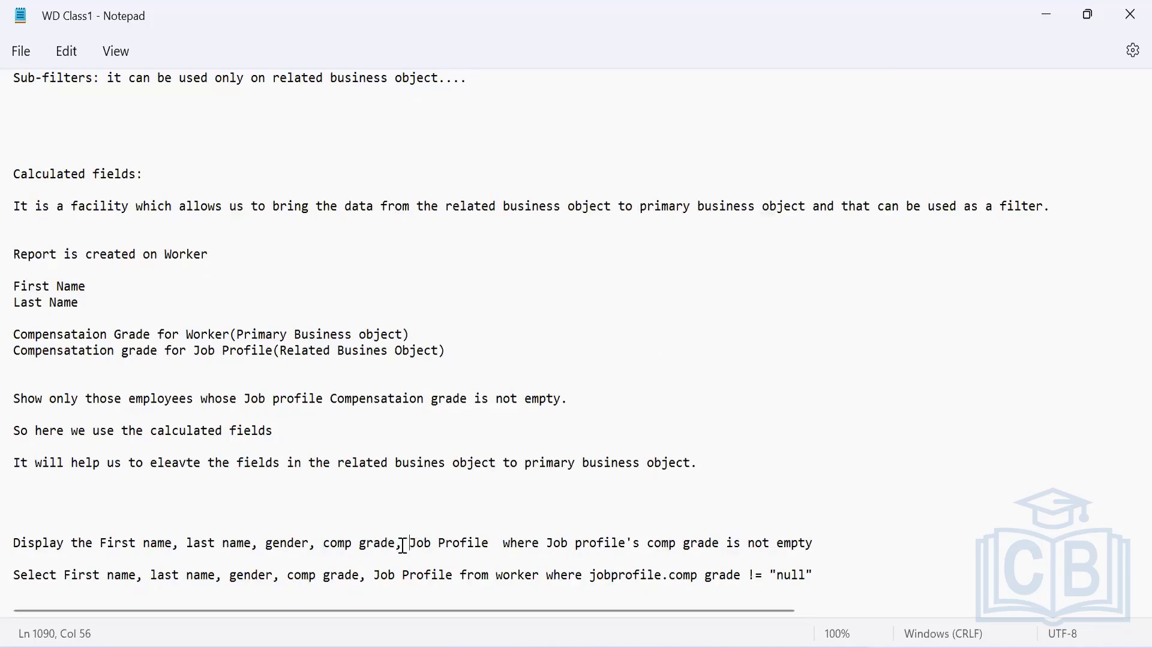
left_click_drag(410, 544, 492, 549)
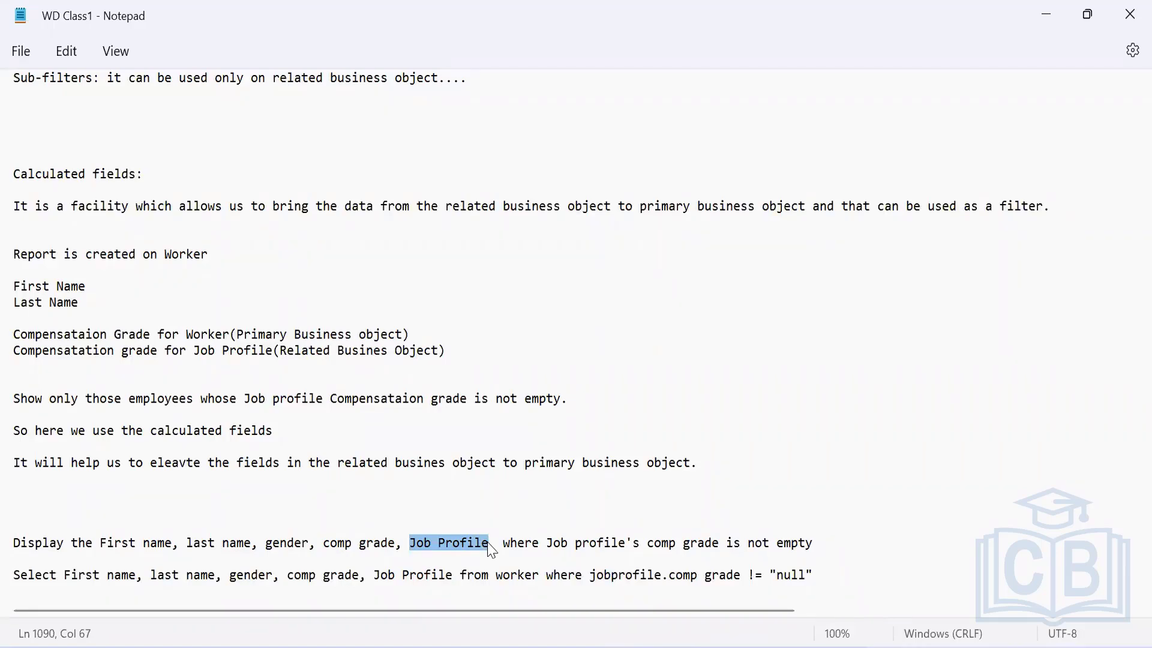
left_click(695, 644)
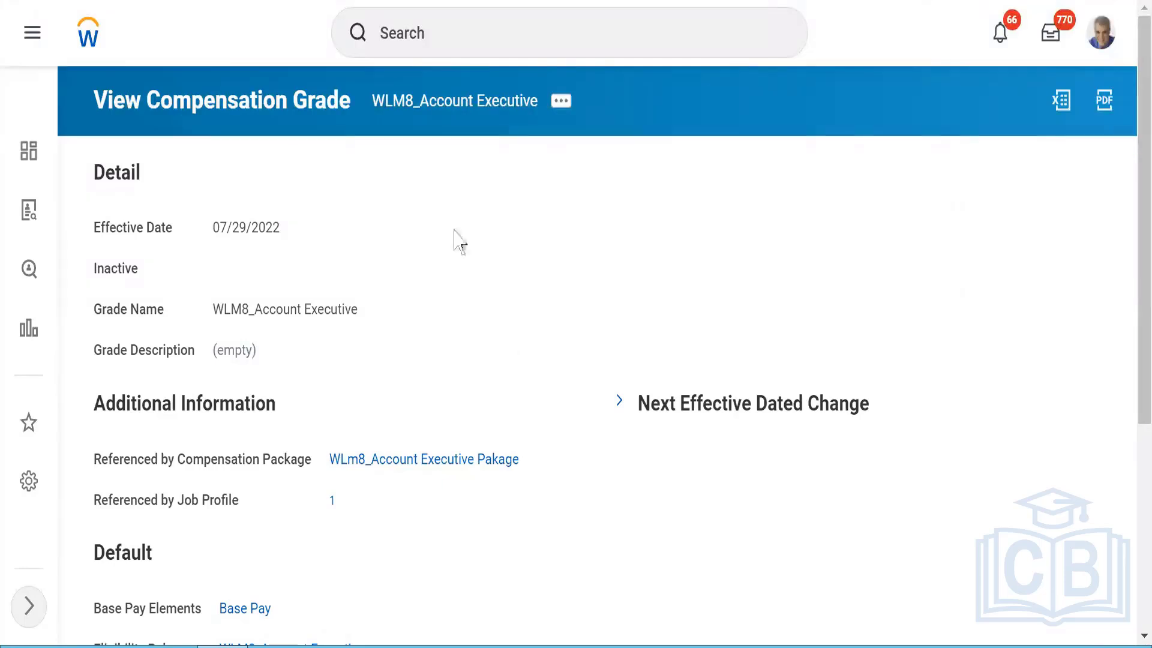
Search for the custom report CB1_Advance, open it and bring up its definition for editing.
left_click(389, 34)
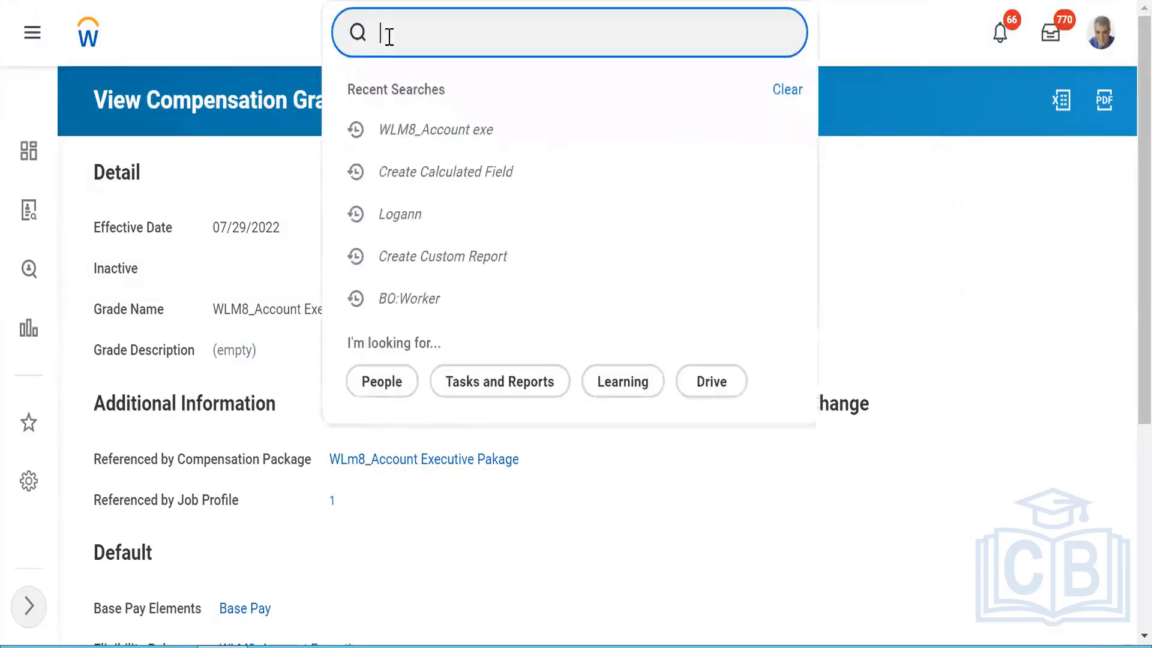
type("cp1")
type("_a")
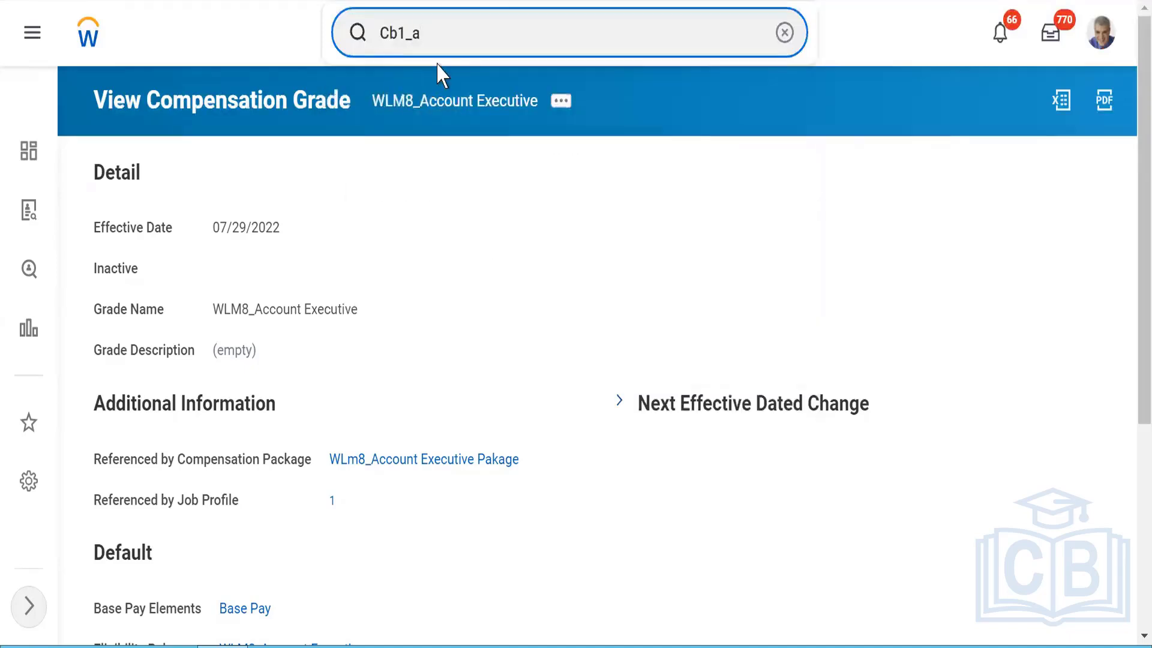
key("BackSpace")
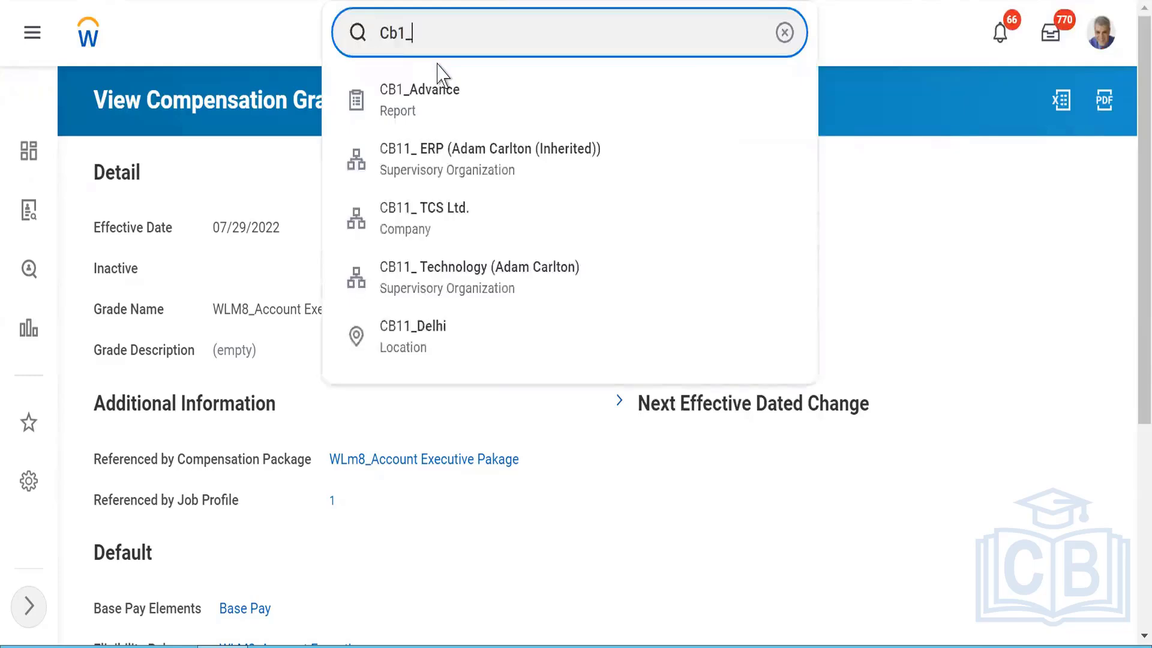
left_click(406, 94)
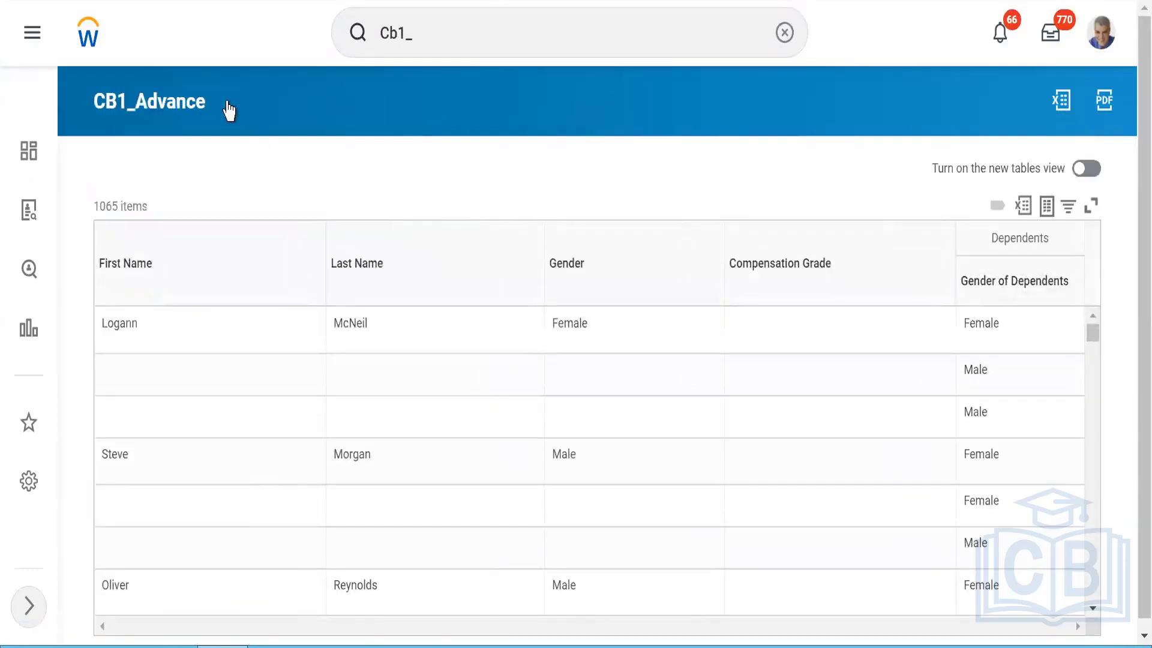
left_click(228, 106)
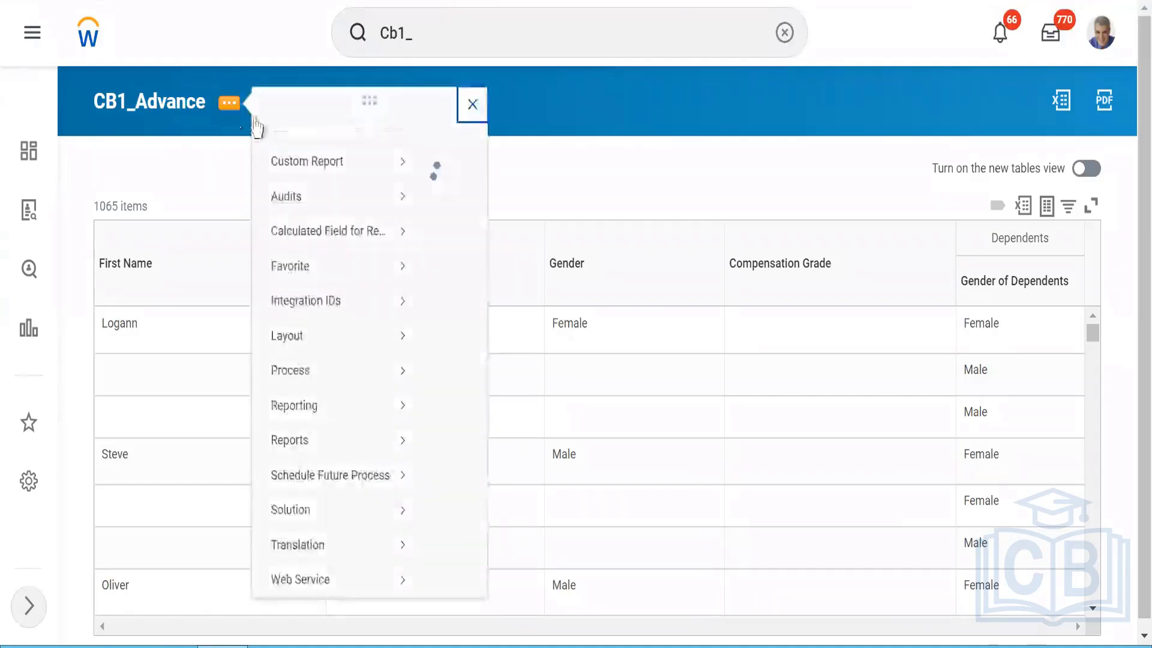
mouse_move(324, 191)
left_click(447, 187)
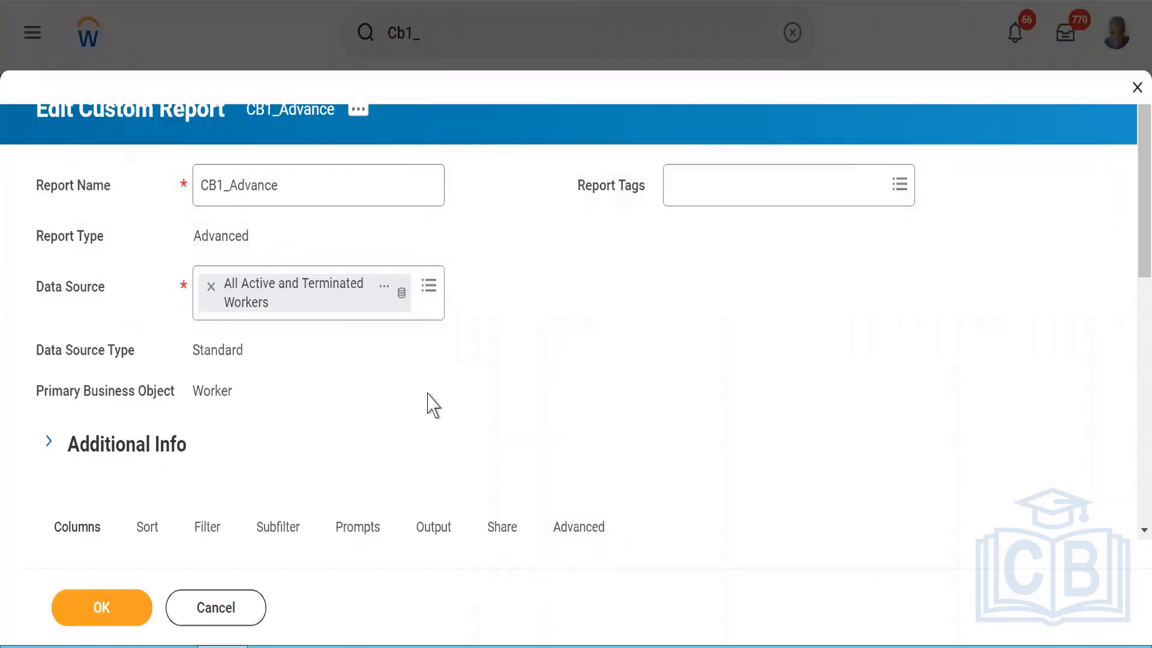
Examine the report definition's primary business object and the business objects and fields in its columns.
left_click_drag(51, 391, 171, 393)
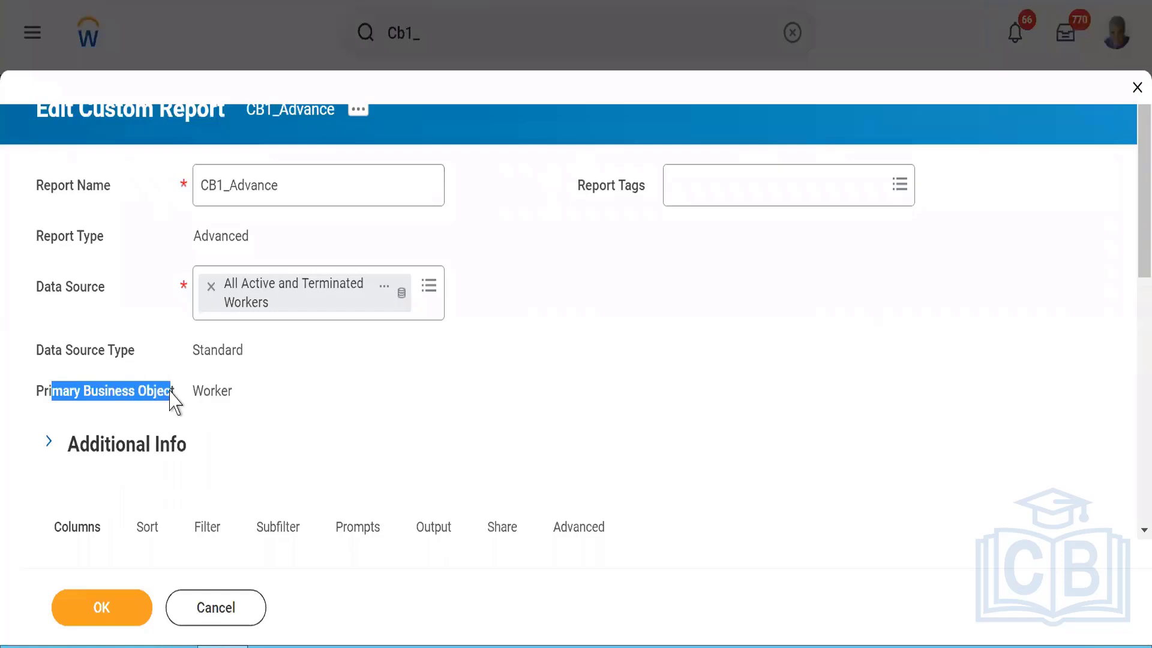
double_click(212, 386)
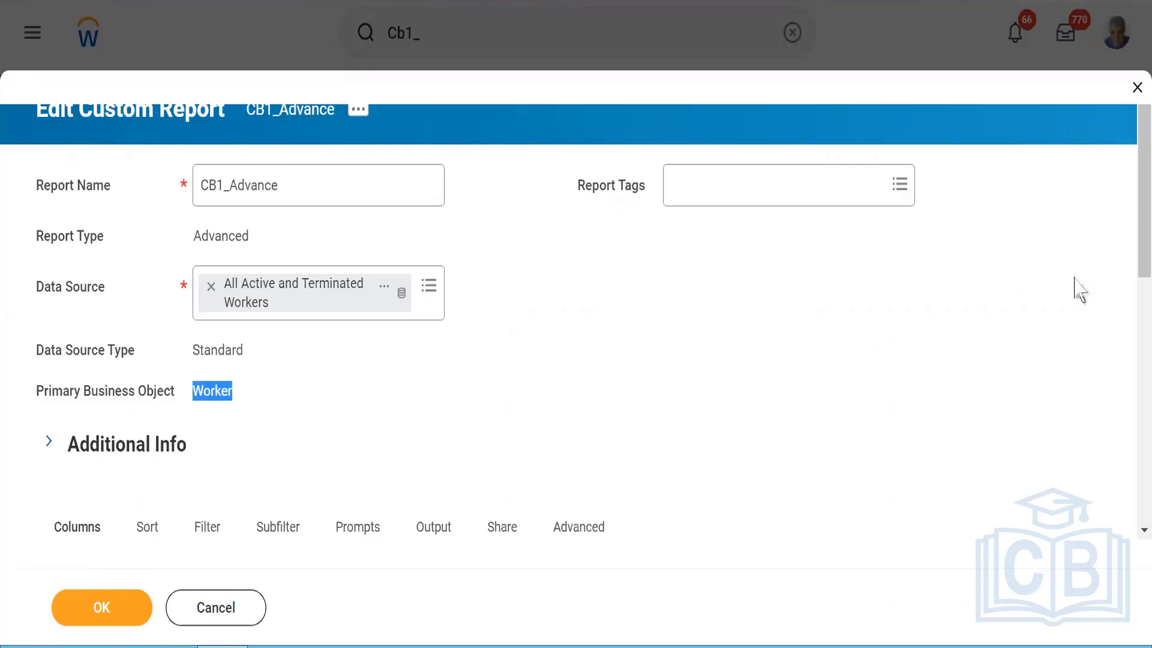
scroll(1133, 267, "down", 3)
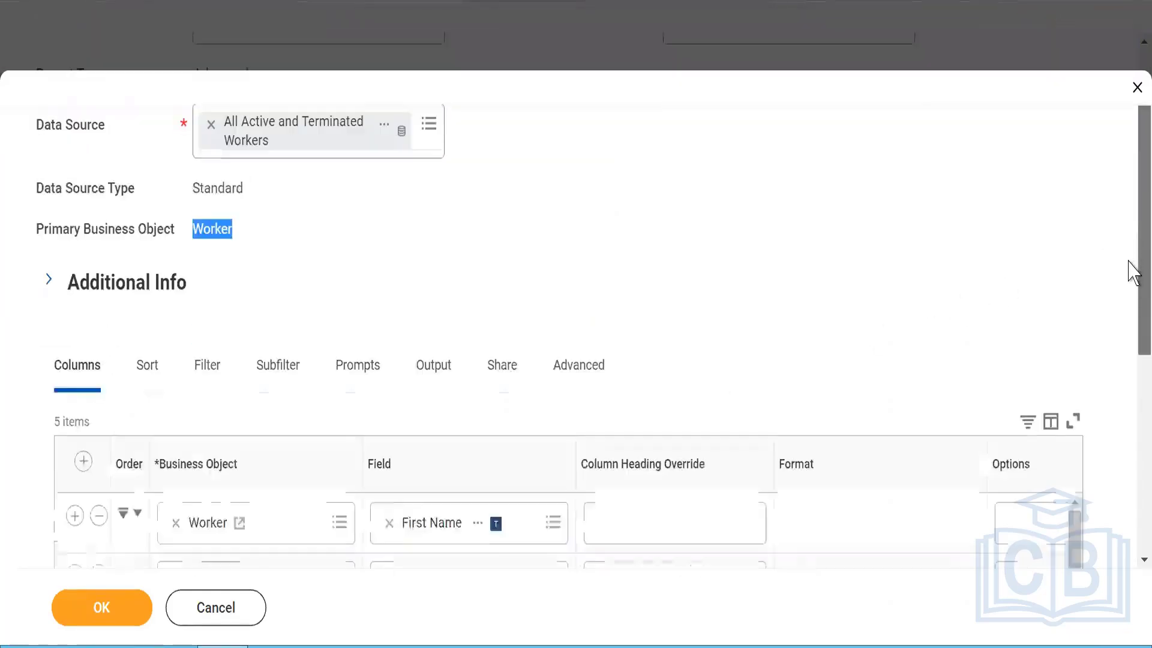
scroll(1133, 276, "down", 2)
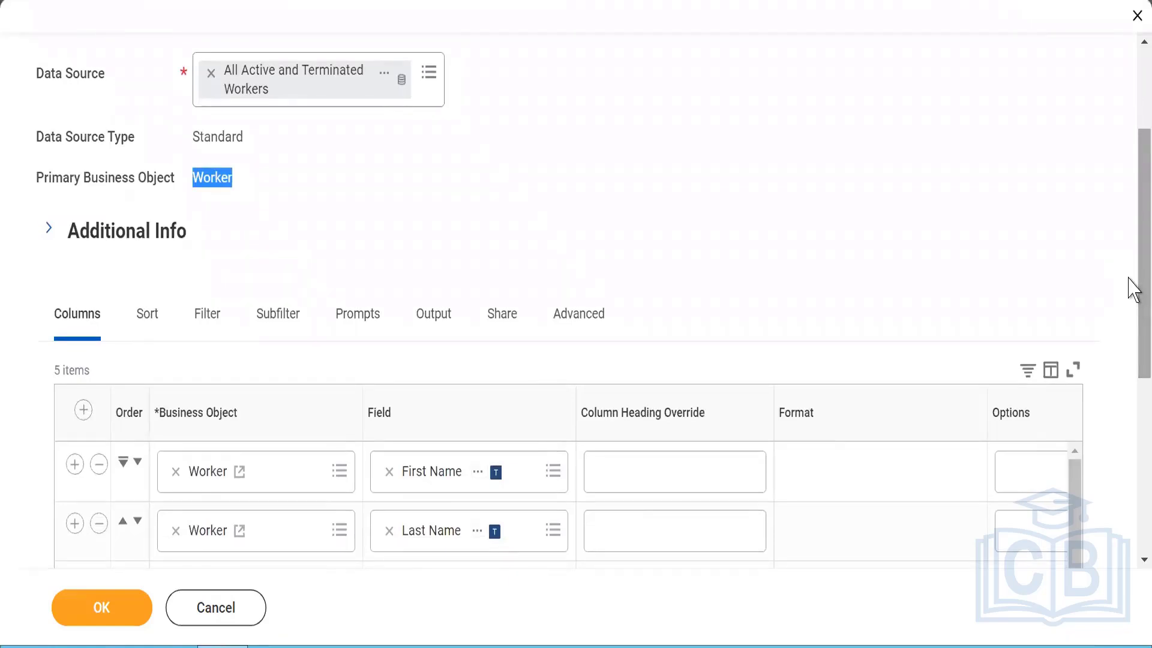
left_click_drag(1132, 288, 1133, 330)
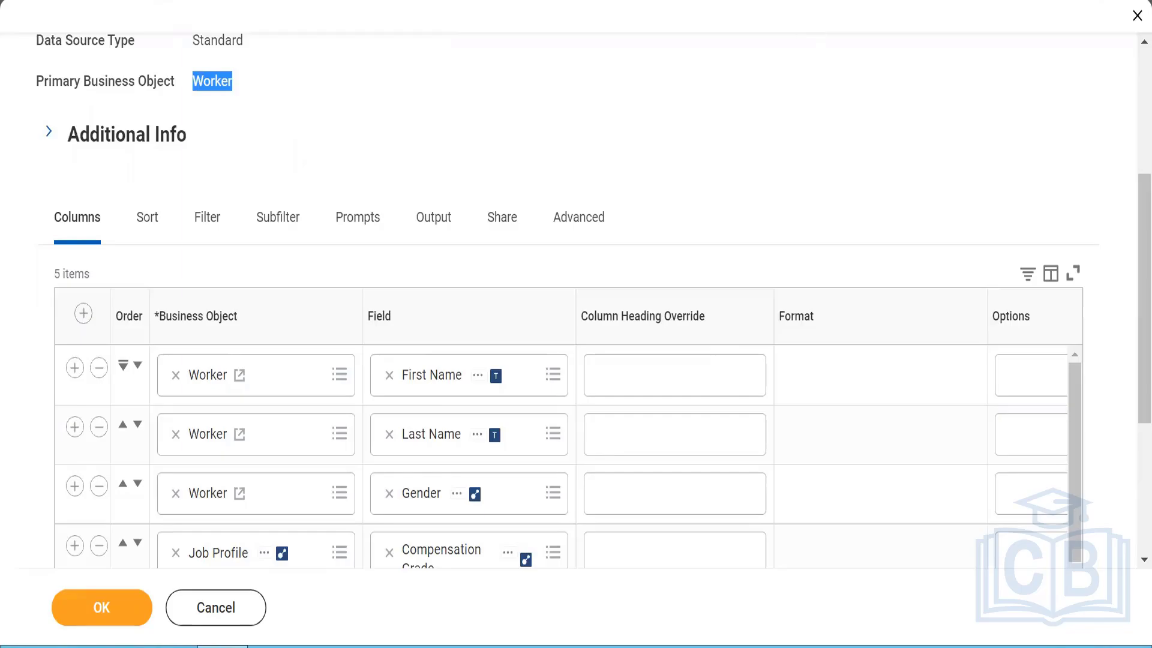
Switch to Notepad and reread the report requirement, highlighting Job Profile and comp in the display line.
key("alt+Tab")
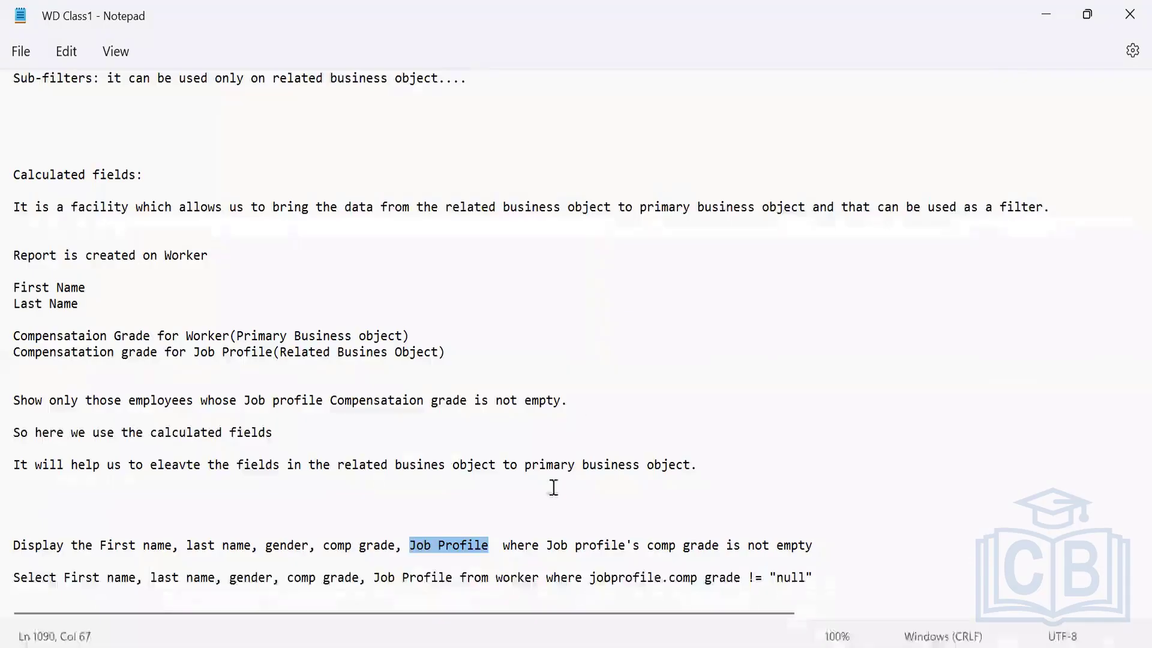
double_click(420, 546)
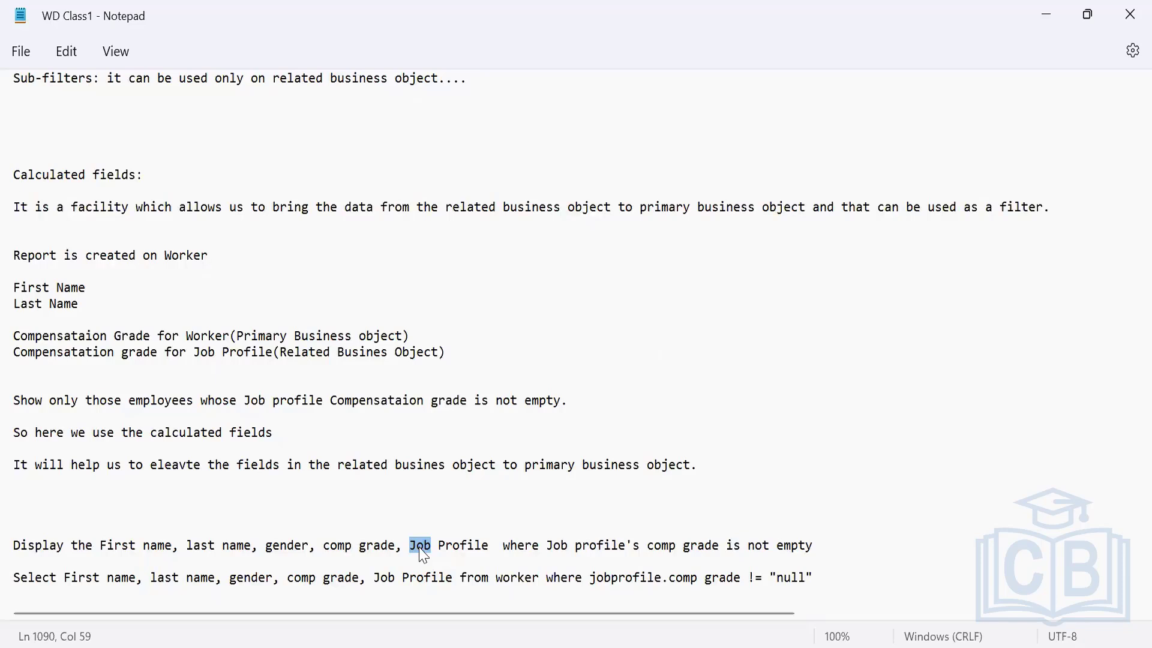
left_click(443, 517)
left_click_drag(410, 546, 490, 557)
triple_click(428, 550)
double_click(428, 550)
double_click(337, 546)
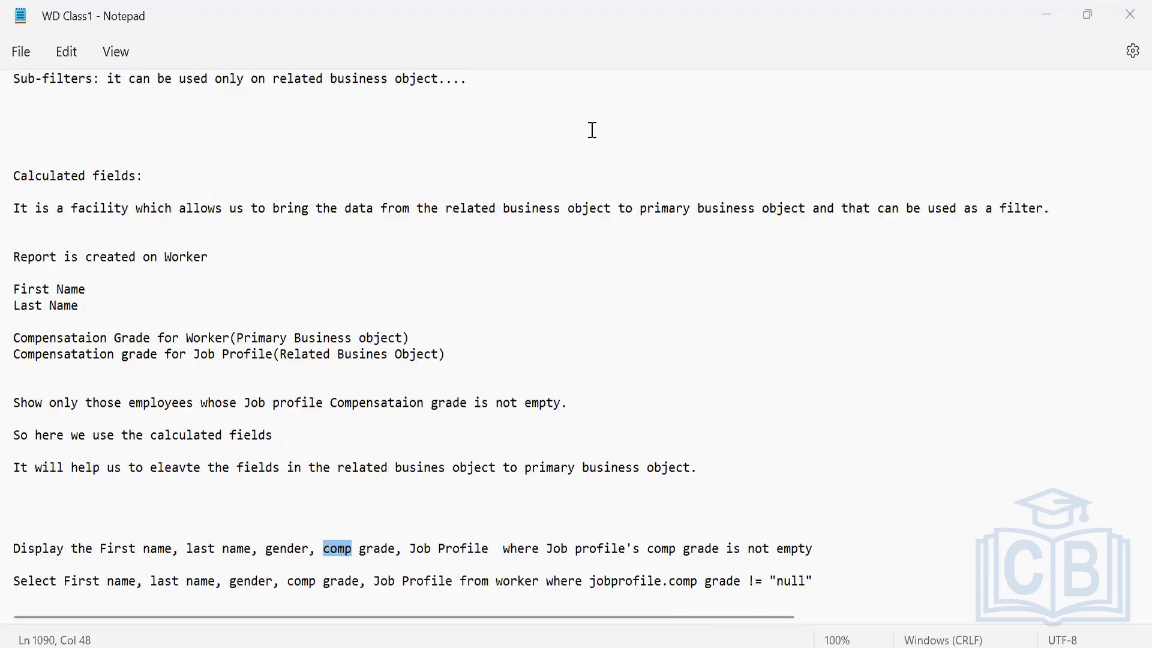
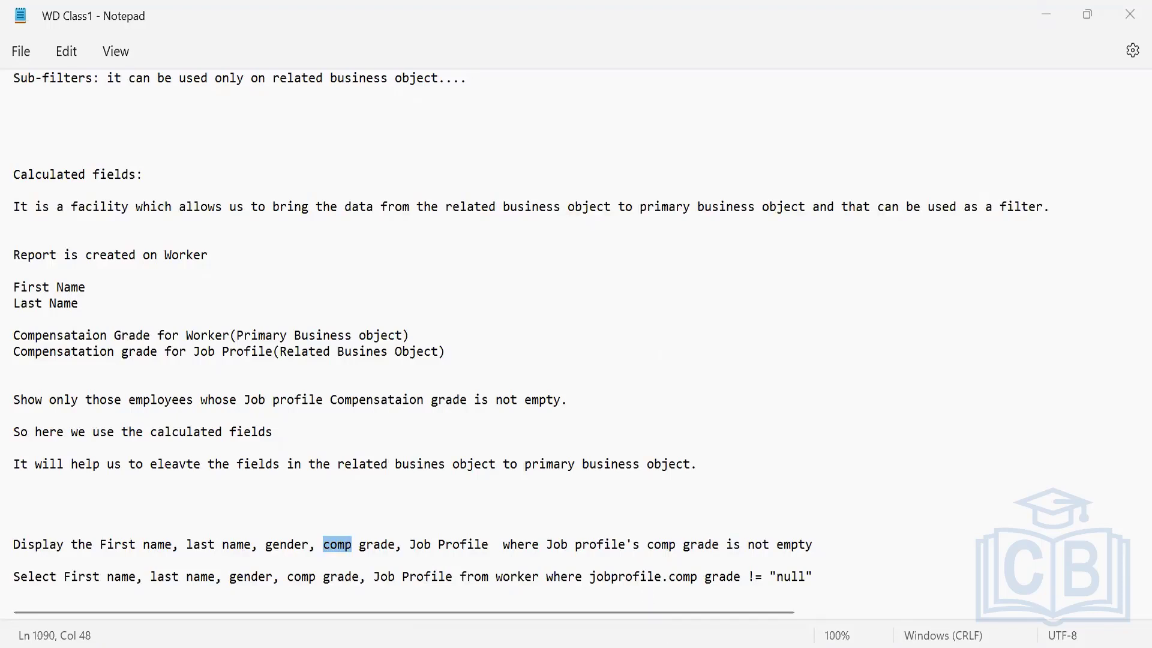
Return to Workday's new calculated field form, name the field CB1_CF_ESI and set its business object to Worker.
left_click(694, 647)
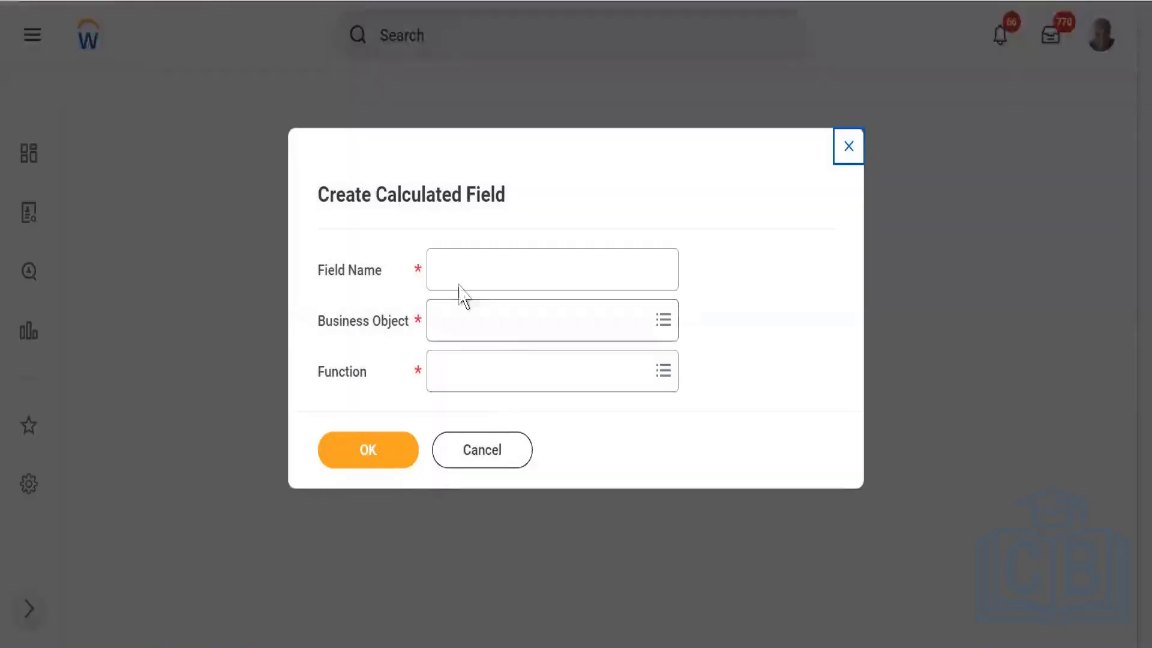
left_click(451, 274)
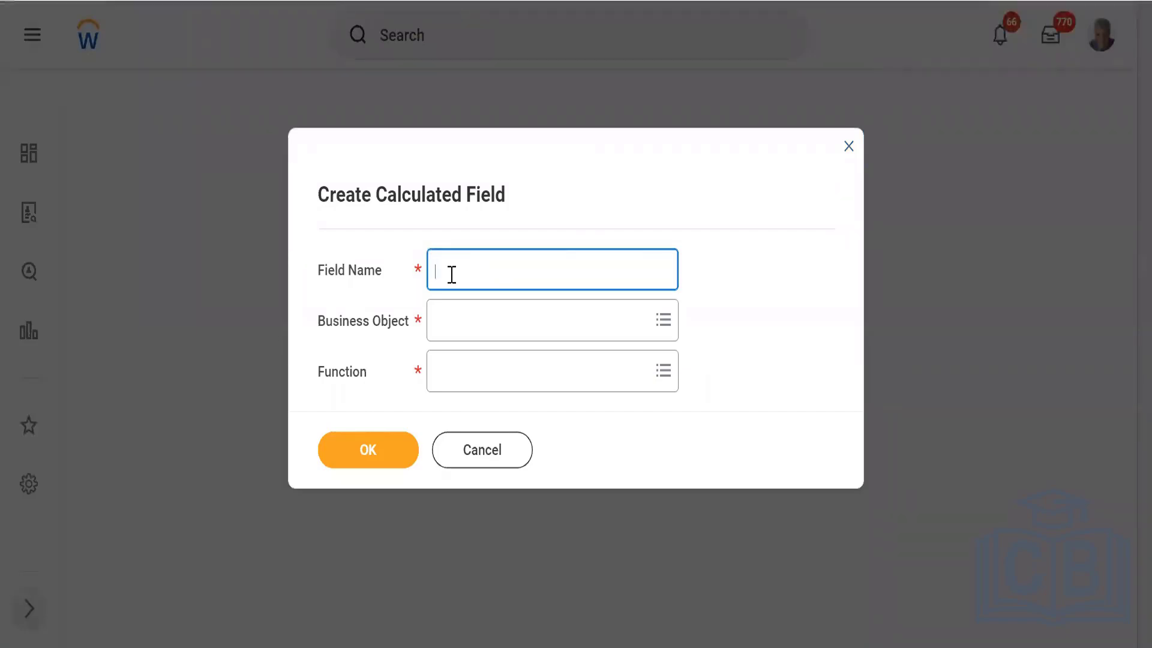
type("CBI_")
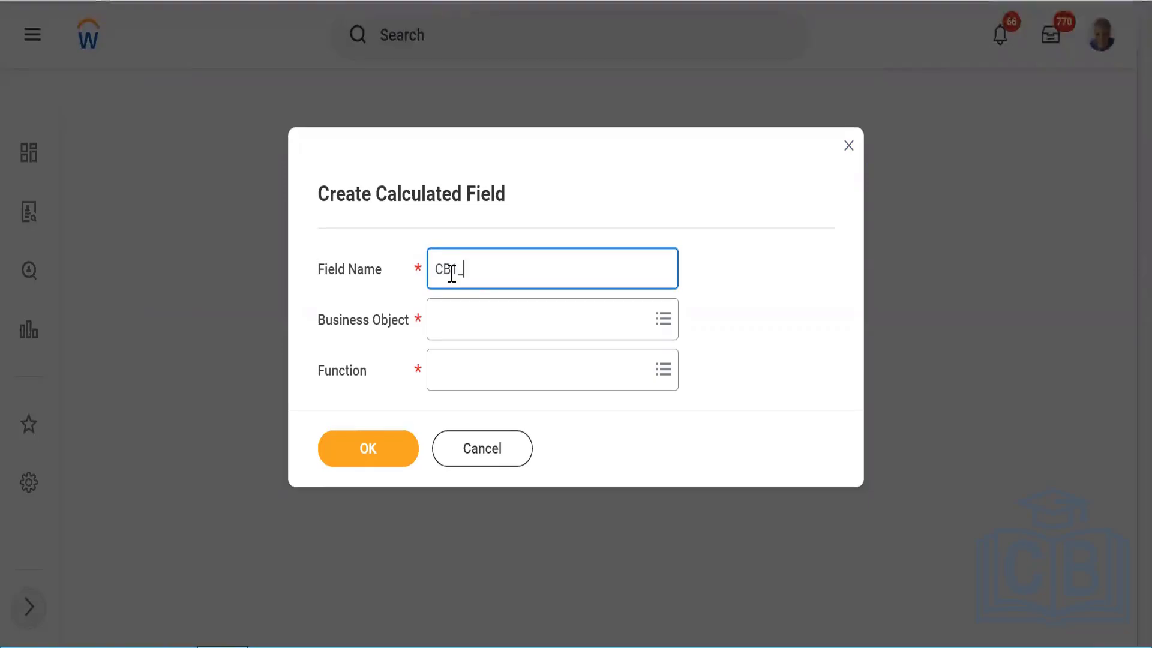
type("CF_")
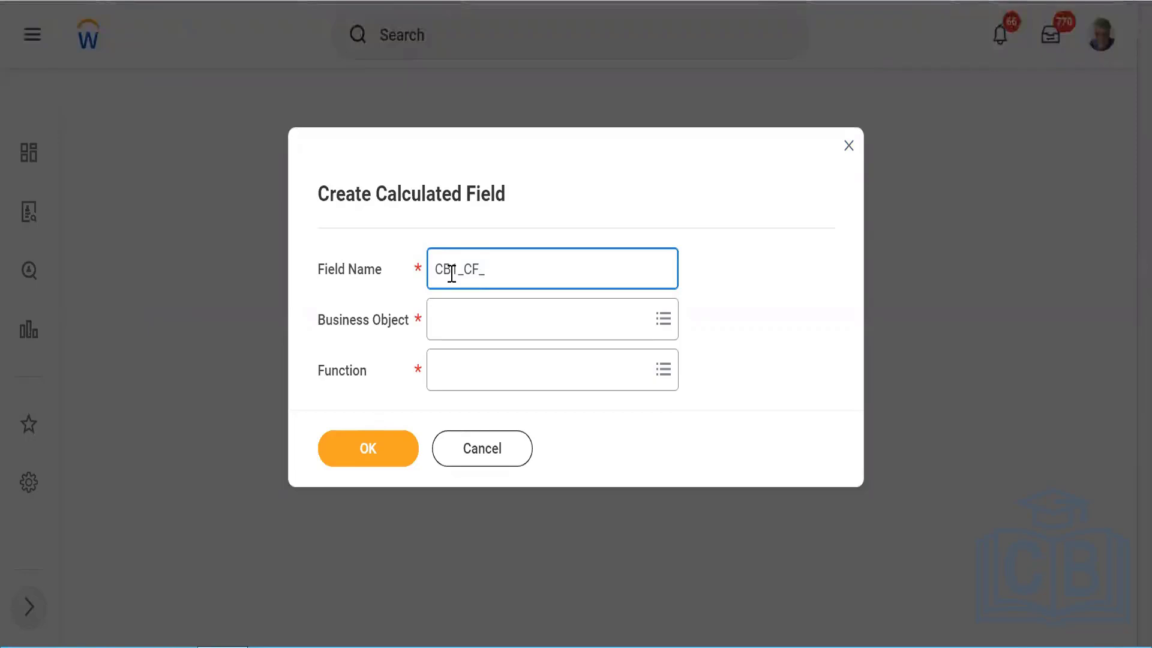
type("ESI")
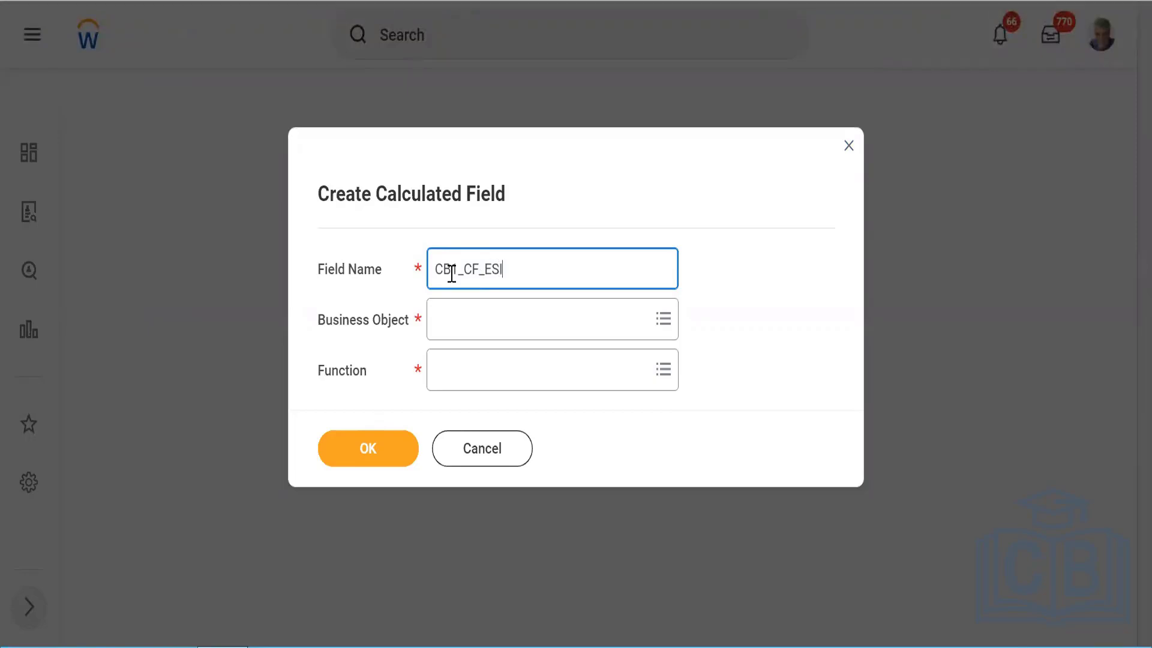
left_click(453, 331)
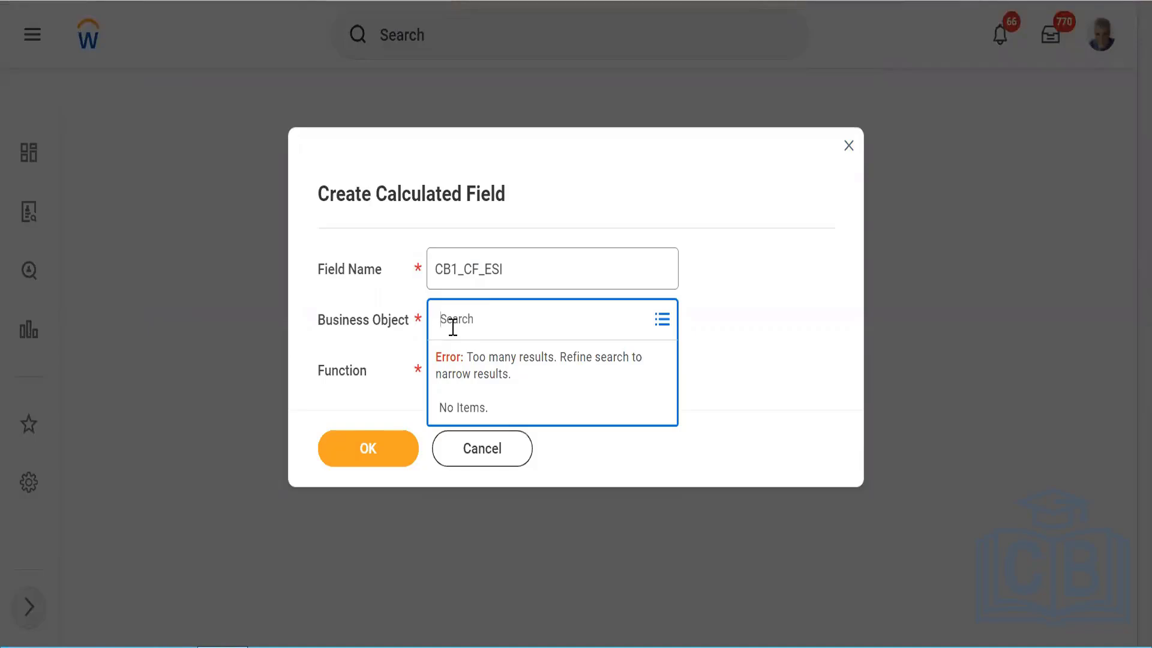
type("Worker")
key("Return")
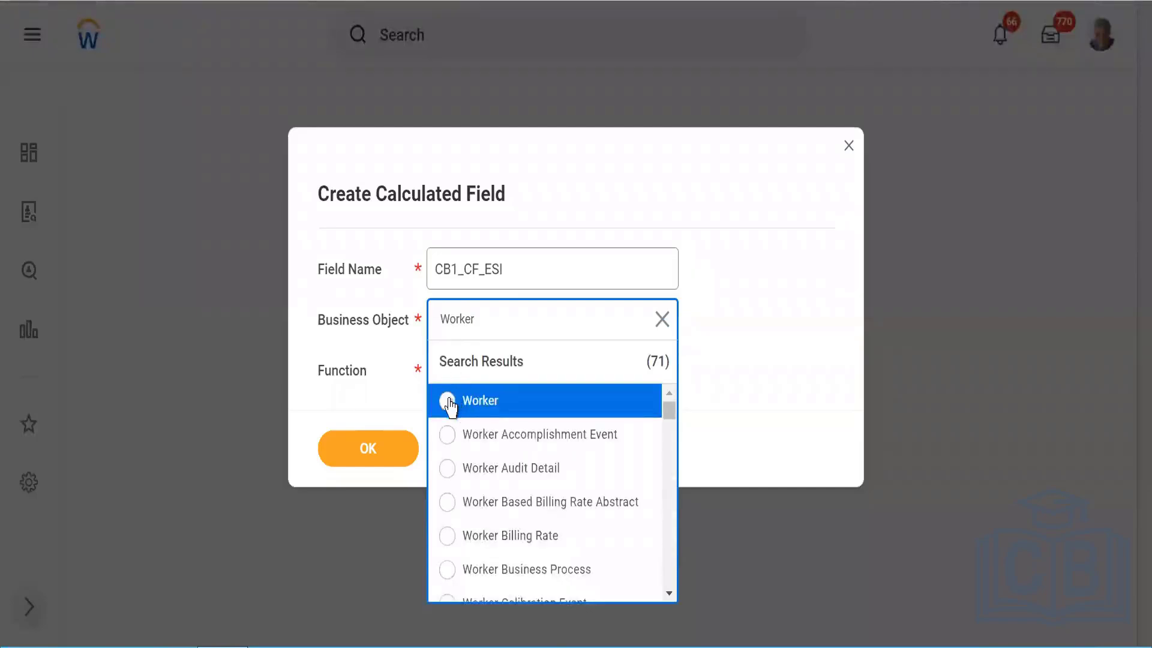
left_click(448, 399)
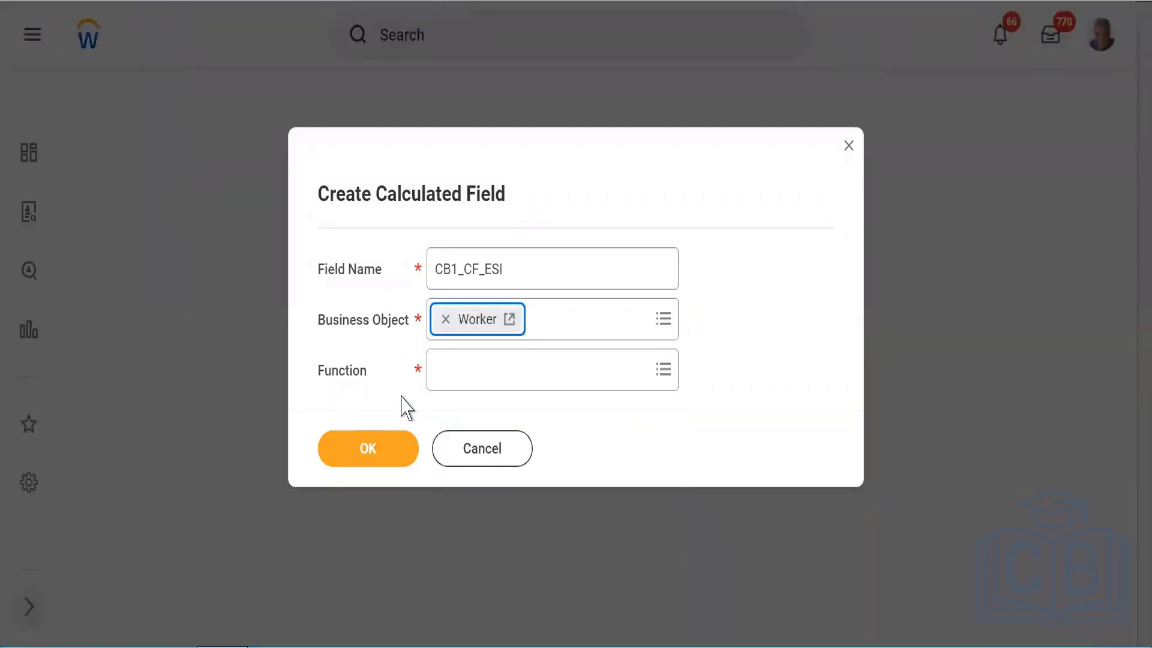
Choose Extract Single Instance as the calculated field's function and confirm the initial setup.
left_click(467, 384)
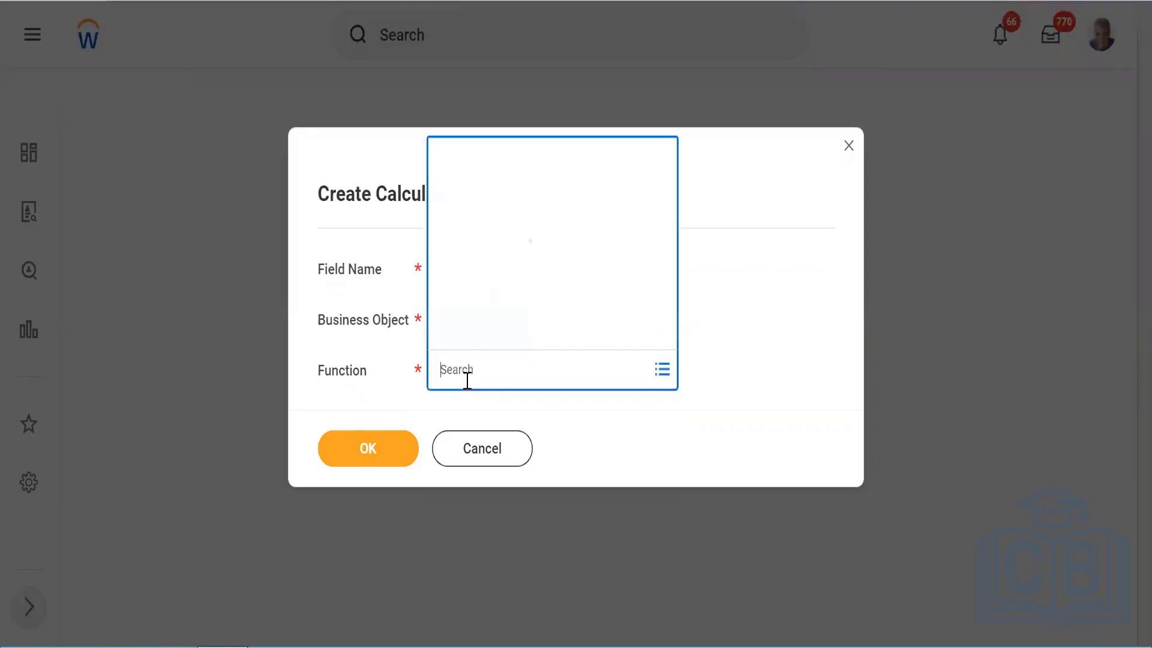
type("extract")
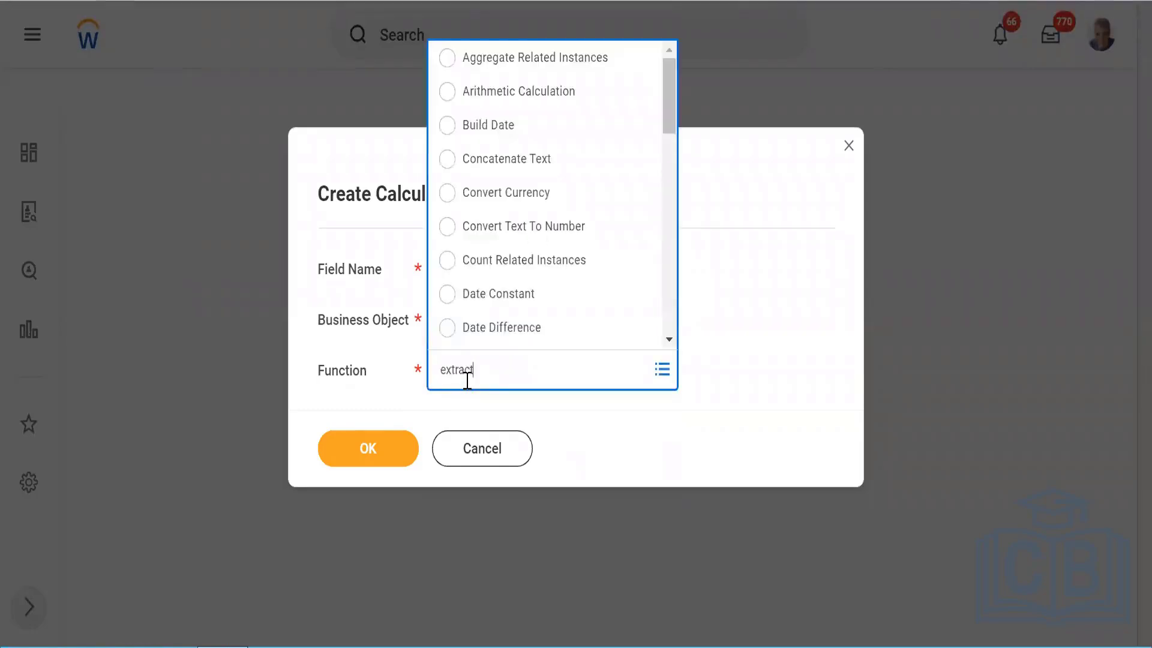
key("Return")
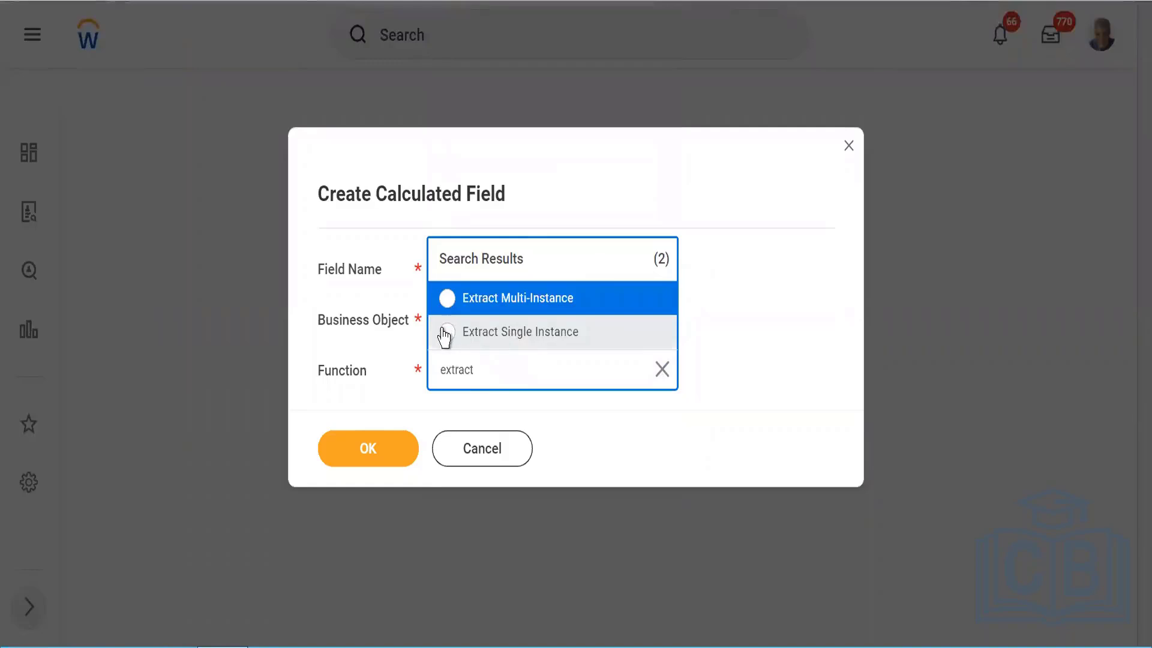
left_click(446, 331)
left_click(370, 417)
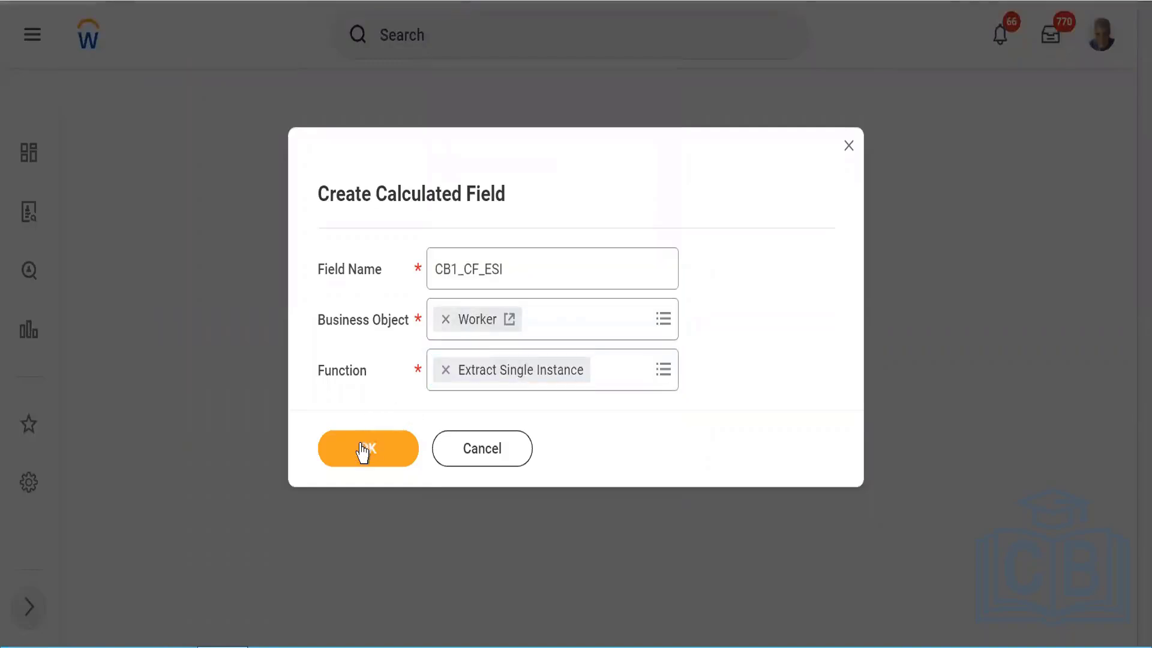
left_click(362, 450)
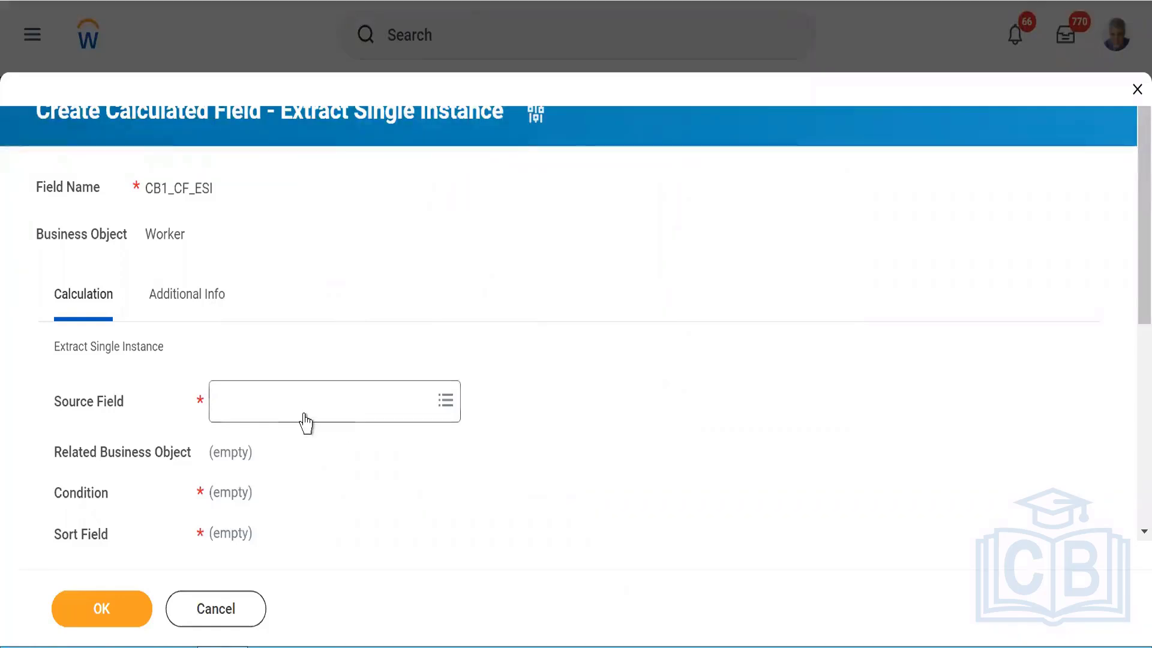
Check the business objects in the report's columns and set the calculated field's source field to Job Profiles.
left_click(279, 414)
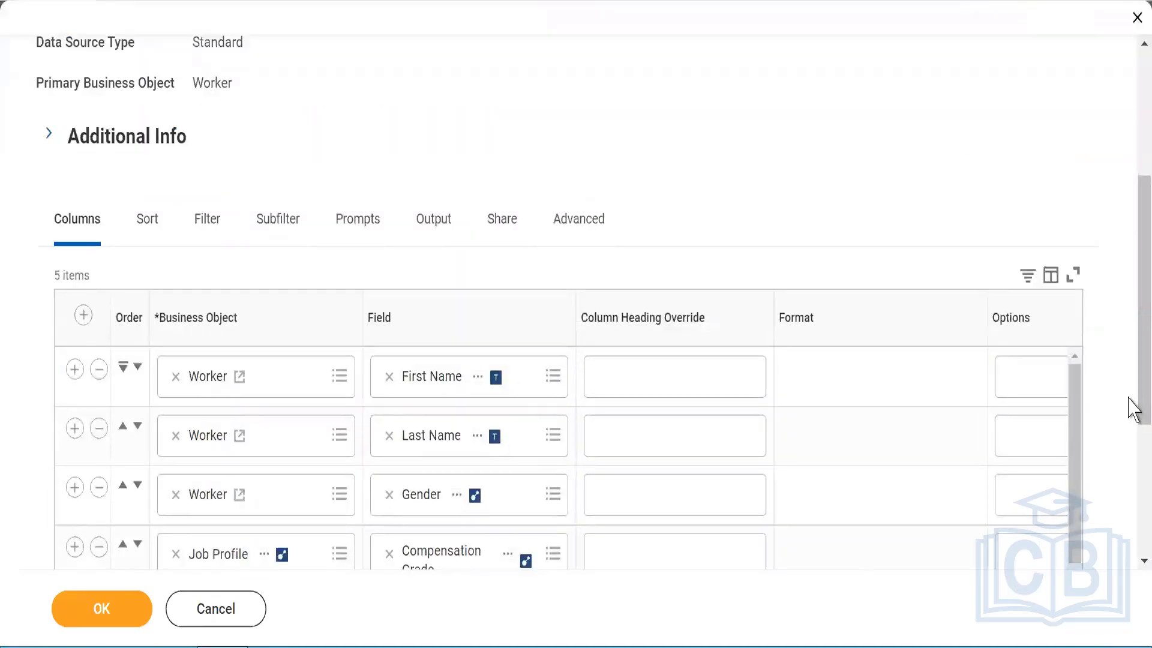
scroll(1129, 414, "down", 2)
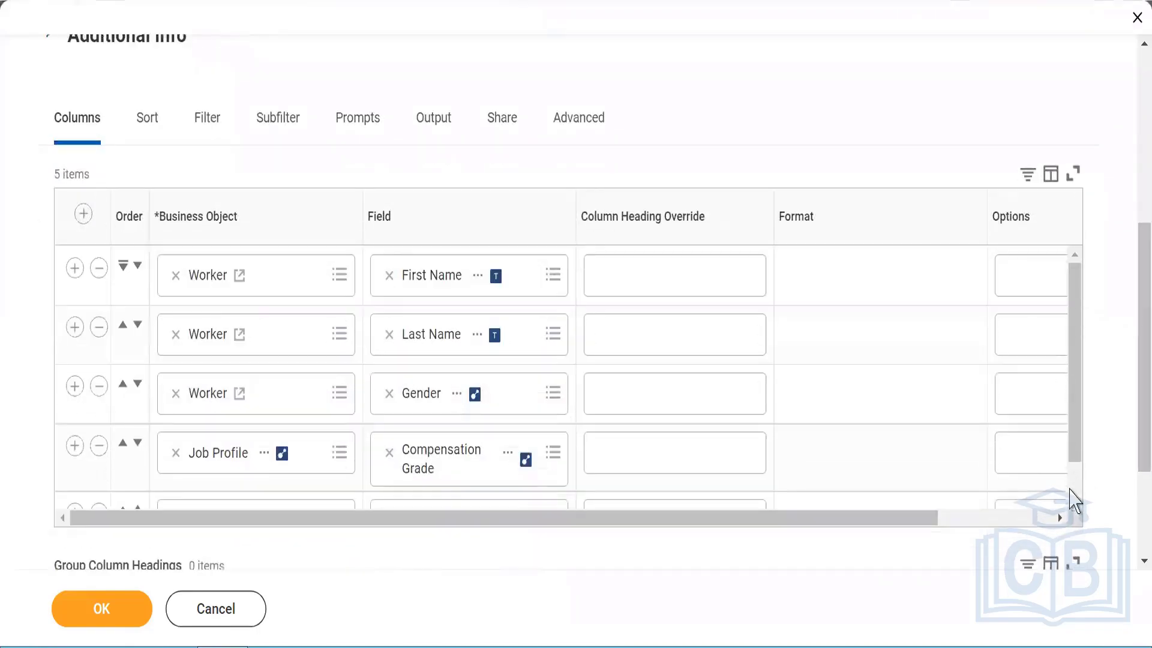
scroll(1073, 501, "down", 2)
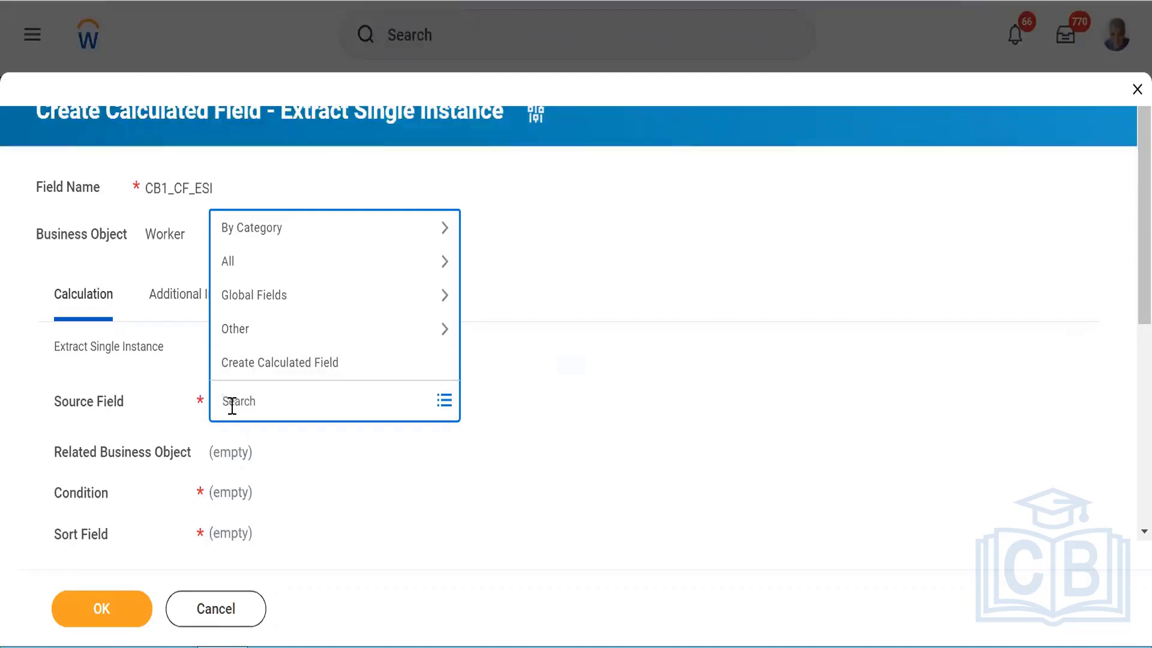
type("Job Profile")
key("Return")
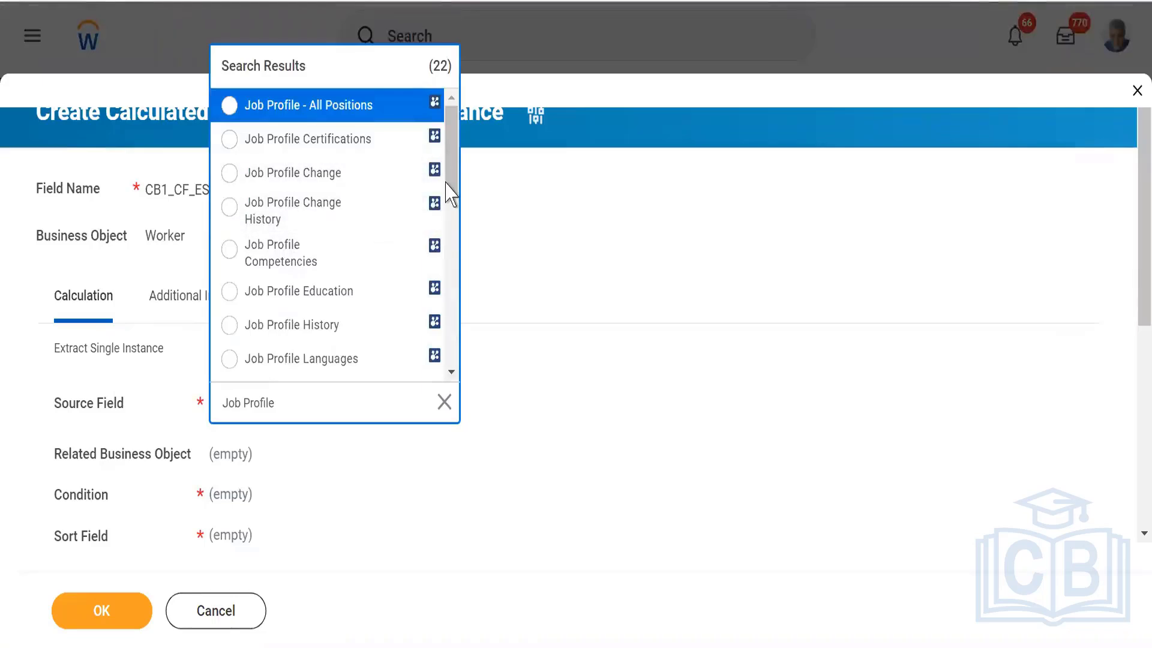
left_click_drag(446, 183, 447, 231)
left_click(231, 327)
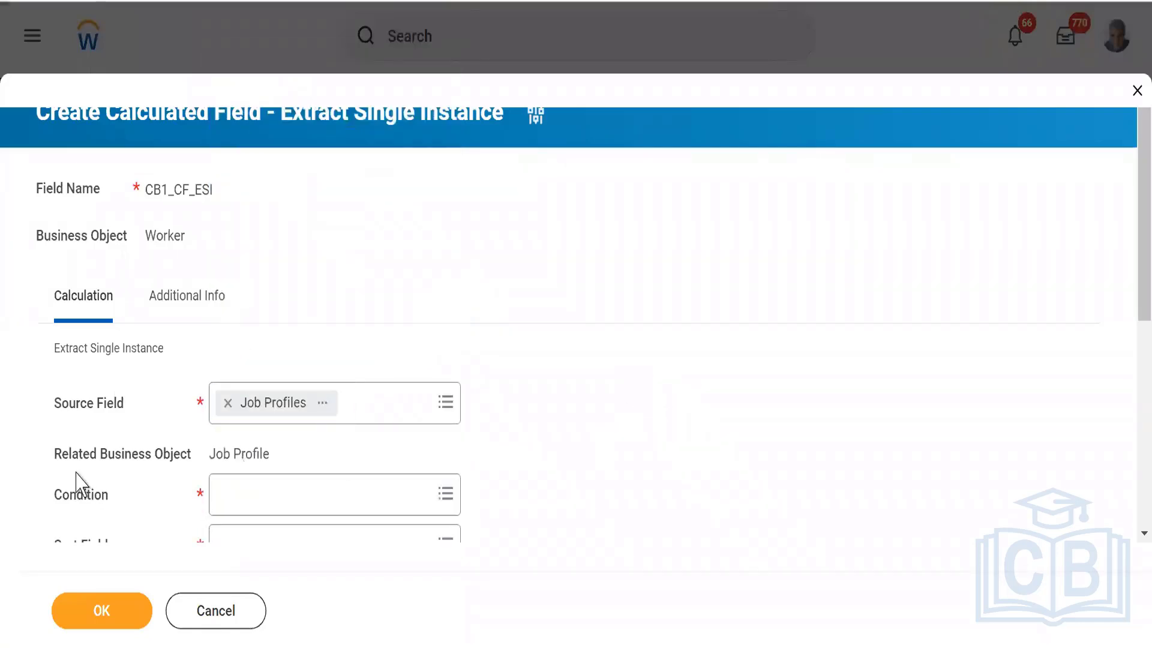
left_click_drag(68, 465, 189, 457)
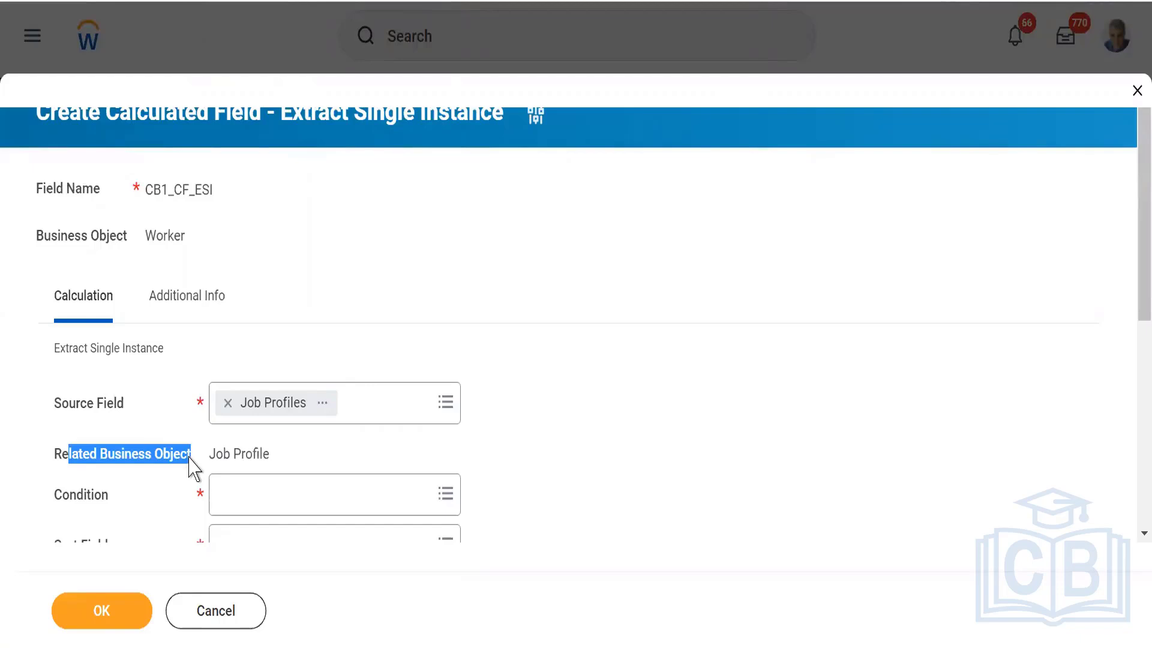
left_click(561, 432)
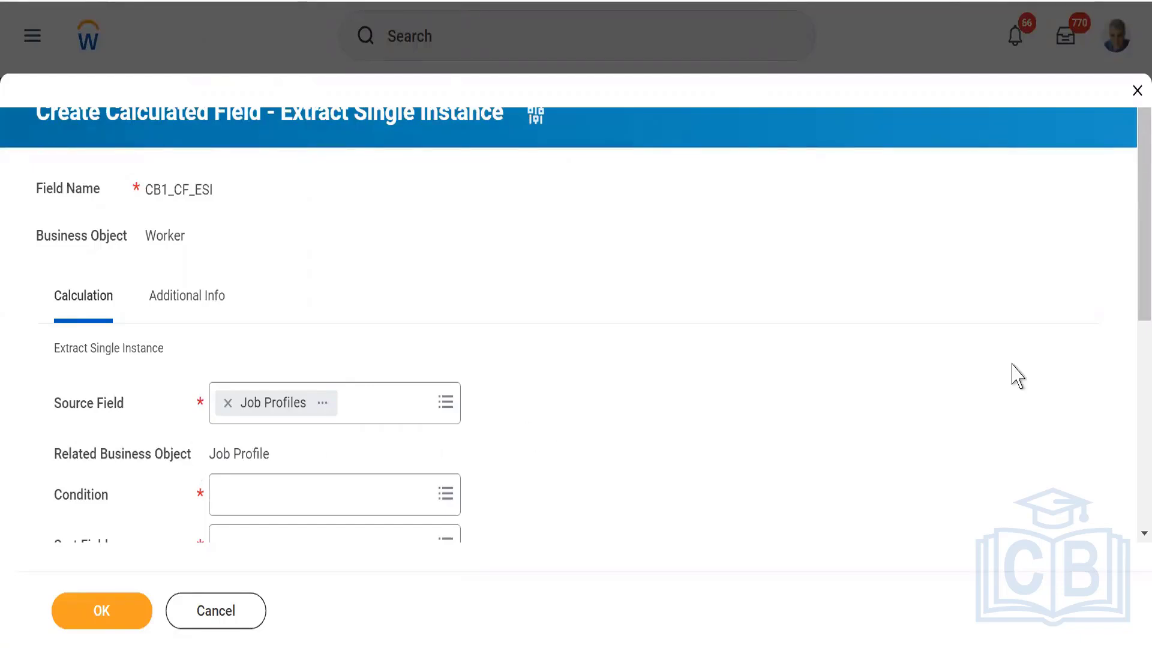
Set the Extract Single Instance field's condition to CB1_CF_TF.
scroll(1129, 278, "down", 3)
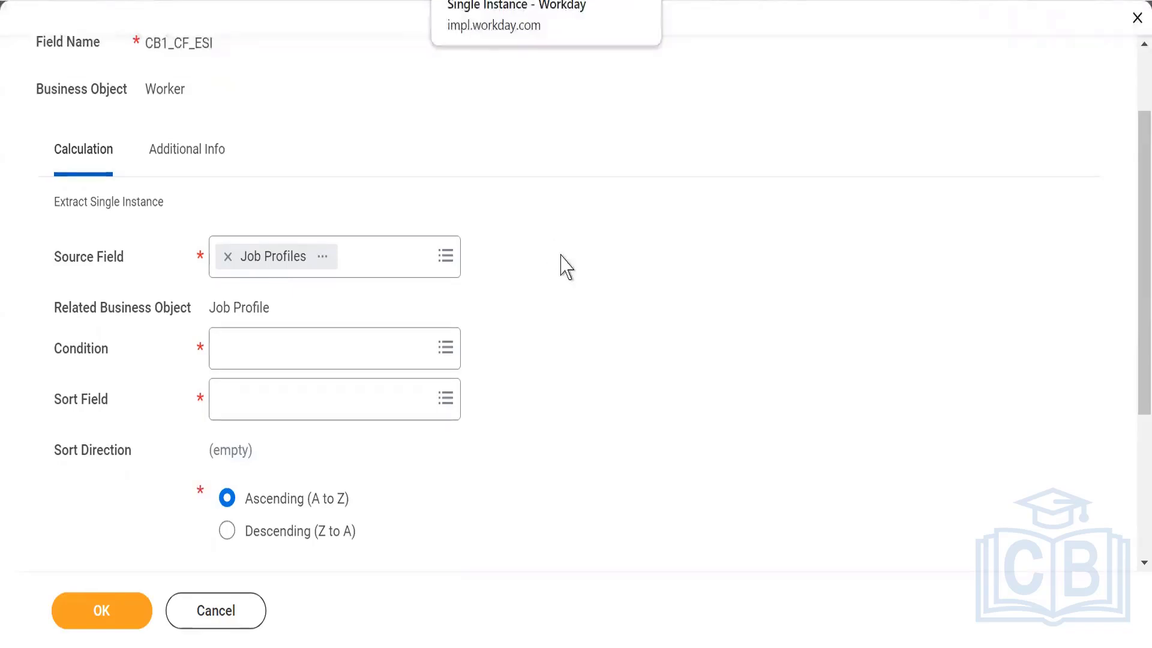
left_click(281, 340)
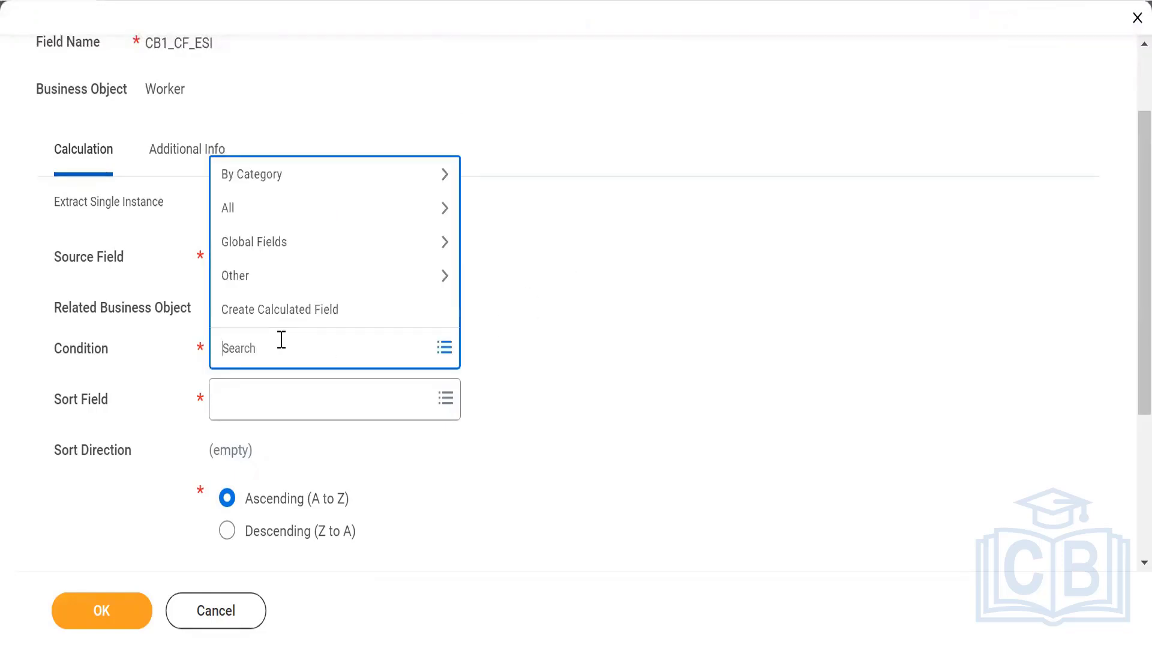
type("CB1_CF_TF")
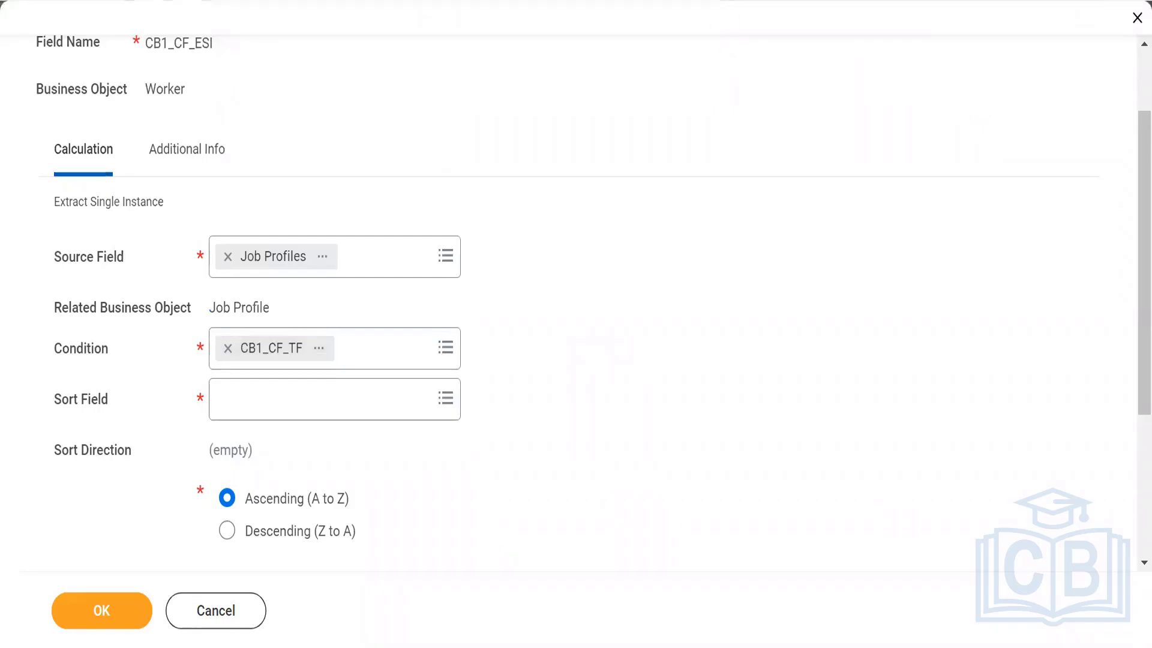
Switch to Notepad and review the Extract Single Instance notes, highlighting the example employee and the three comp grades.
key("alt+Tab")
left_click(375, 481)
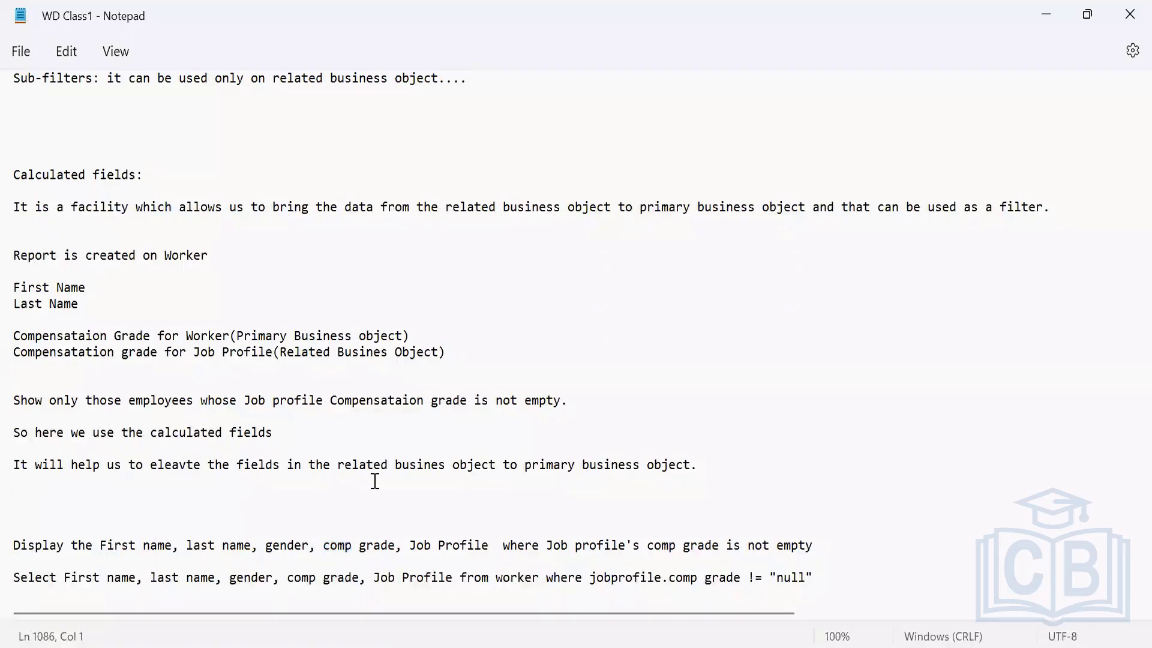
key("Down")
key("Down")
key("Down")
key("Down")
key("Down")
key("Down")
key("Down")
key("Down")
key("Down")
key("Down")
key("Down")
key("Down")
key("Down")
key("Down")
key("Down")
key("Down")
key("Down")
key("Down")
key("Down")
key("Down")
key("Down")
key("Down")
key("Down")
key("Down")
key("Down")
key("Down")
key("Down")
key("Down")
key("Down")
key("Down")
key("Down")
key("Down")
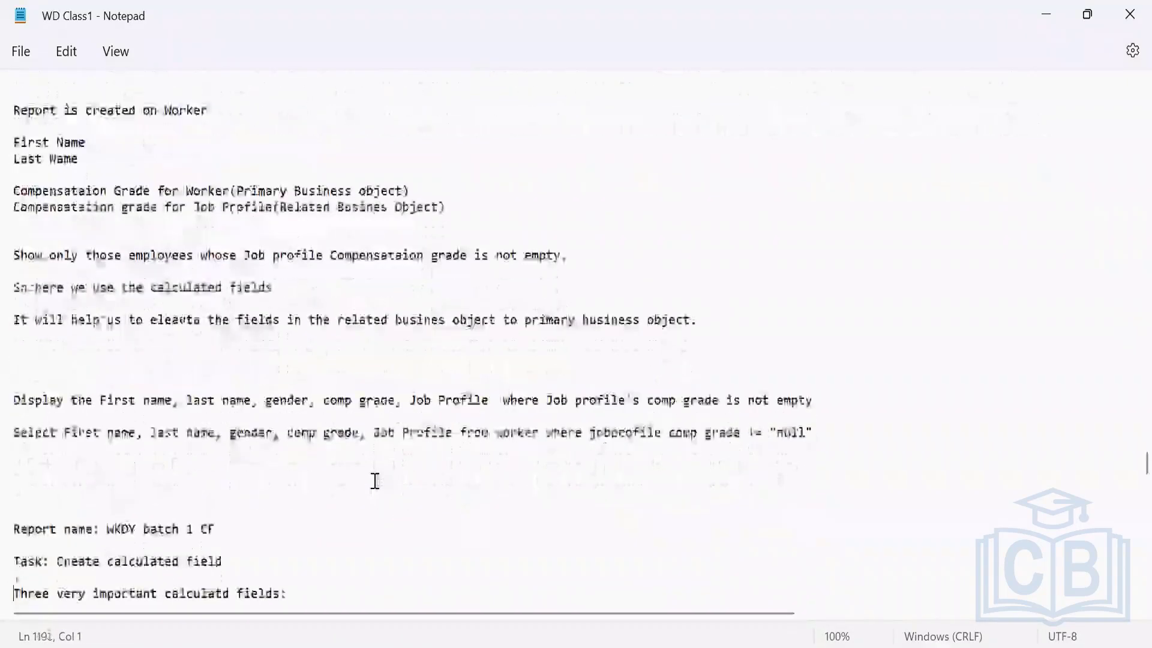
key("Down")
key("Down")
key("Down")
key("Down")
key("Down")
key("Down")
key("Down")
key("Down")
key("Down")
key("Down")
key("Down")
key("Down")
key("Down")
key("Down")
key("Down")
key("Down")
key("Down")
key("Down")
key("Down")
key("Down")
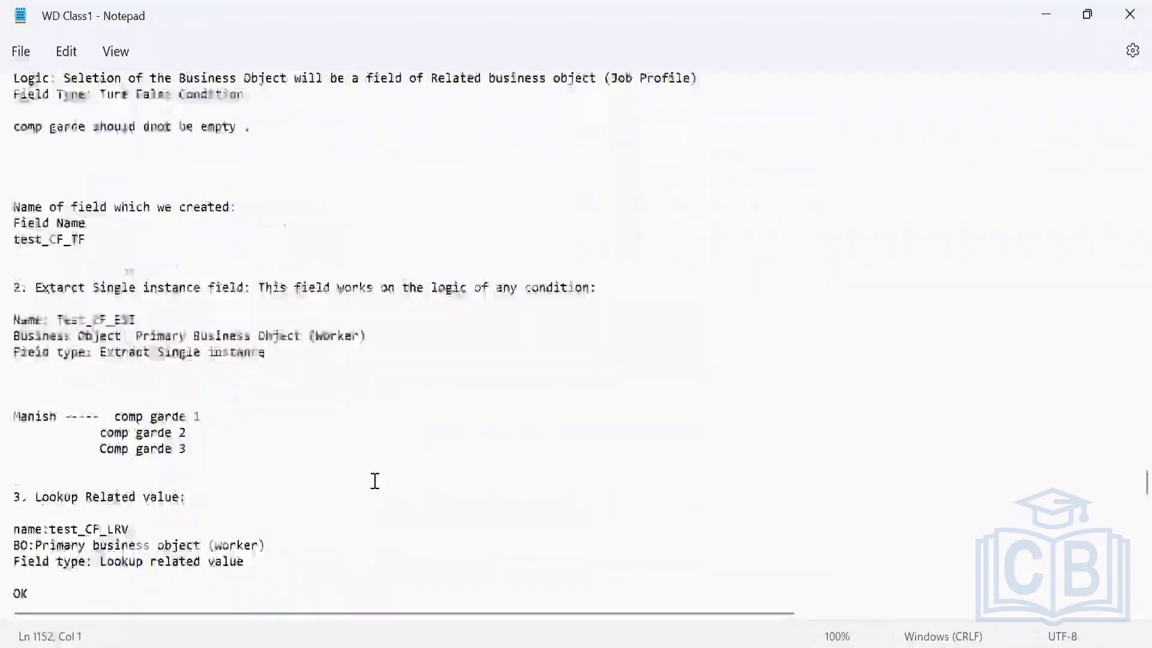
double_click(26, 253)
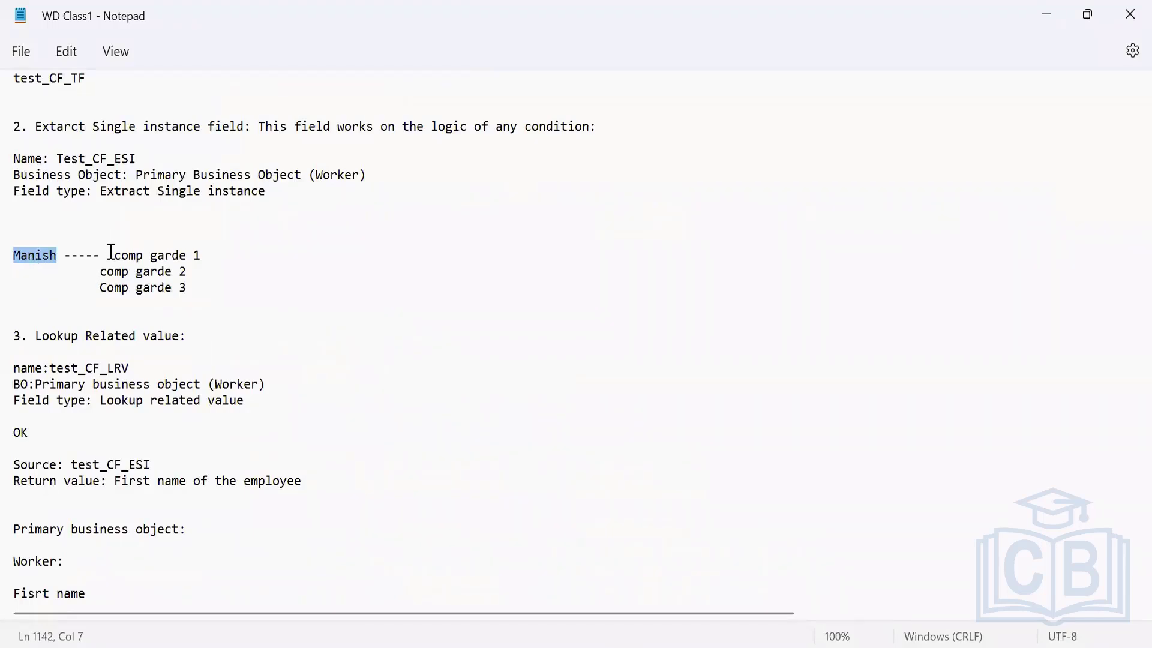
left_click_drag(111, 253, 197, 294)
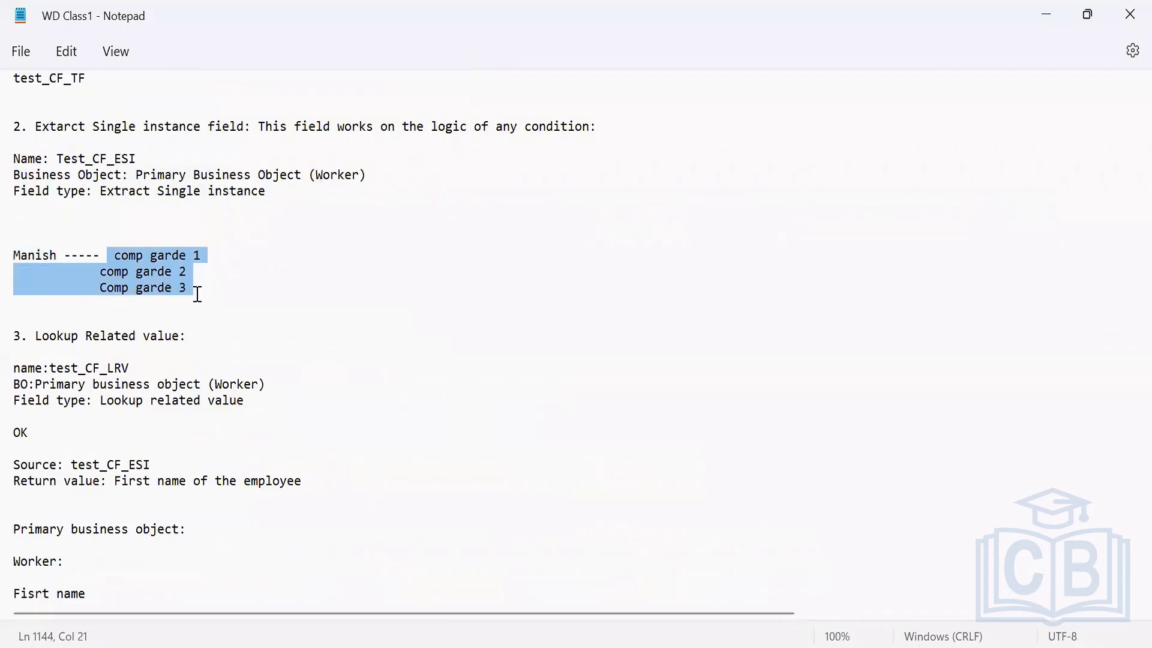
left_click(553, 423)
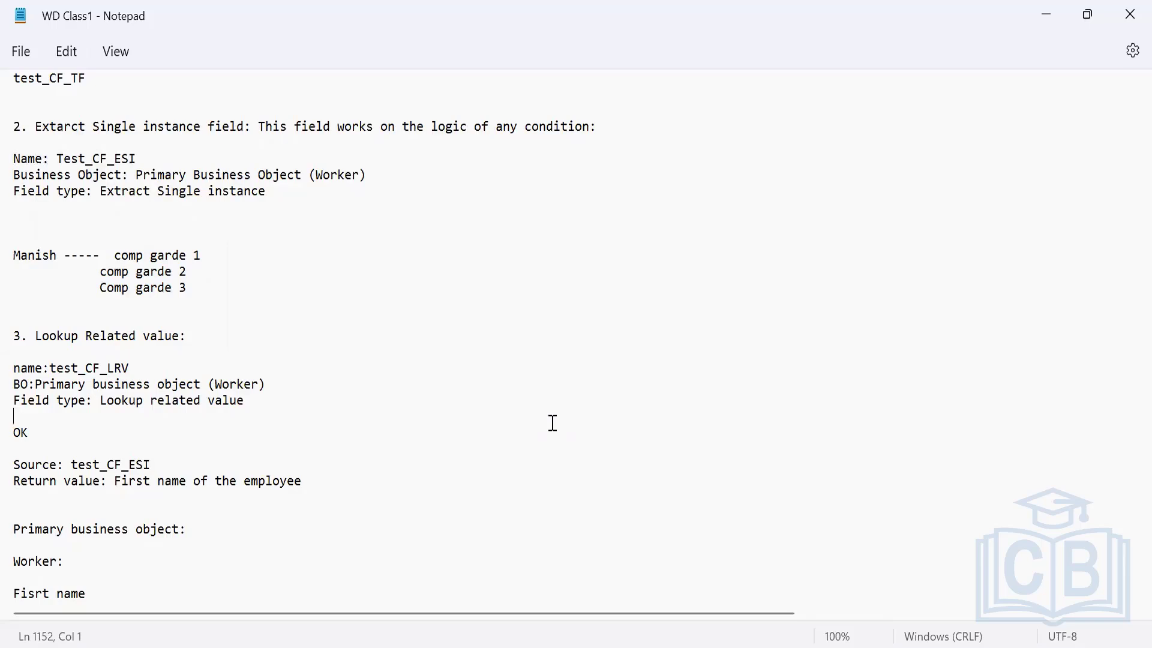
left_click(654, 492)
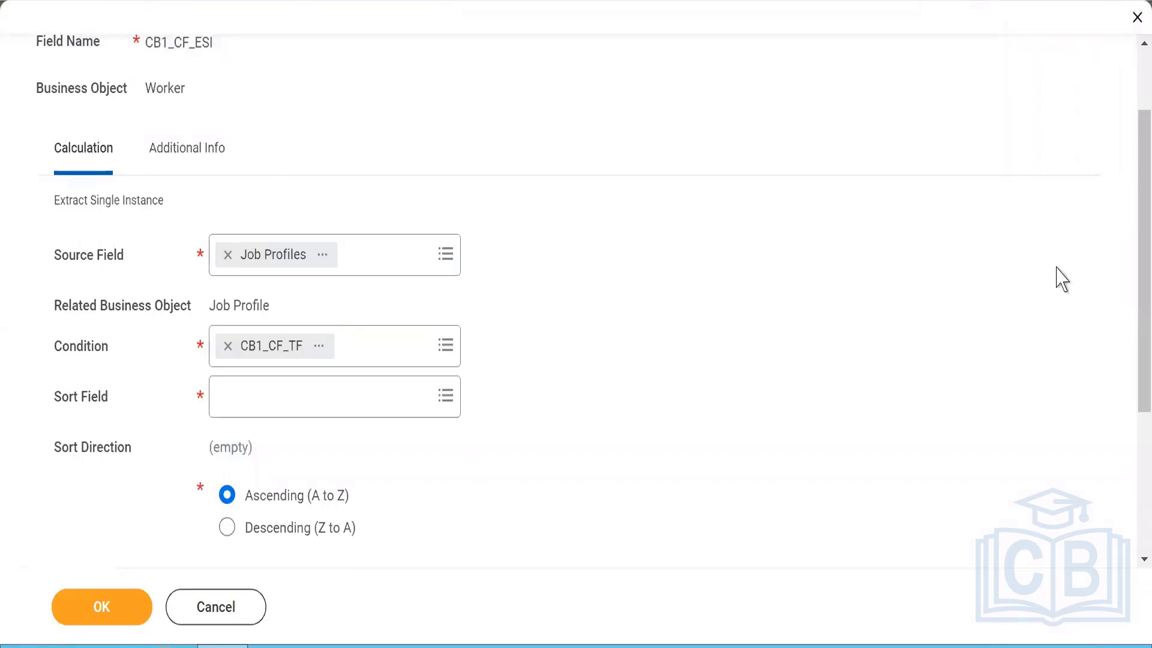
Return to Workday's calculated field form and set the instance to be returned to Last occurrence.
left_click_drag(1130, 322, 1131, 442)
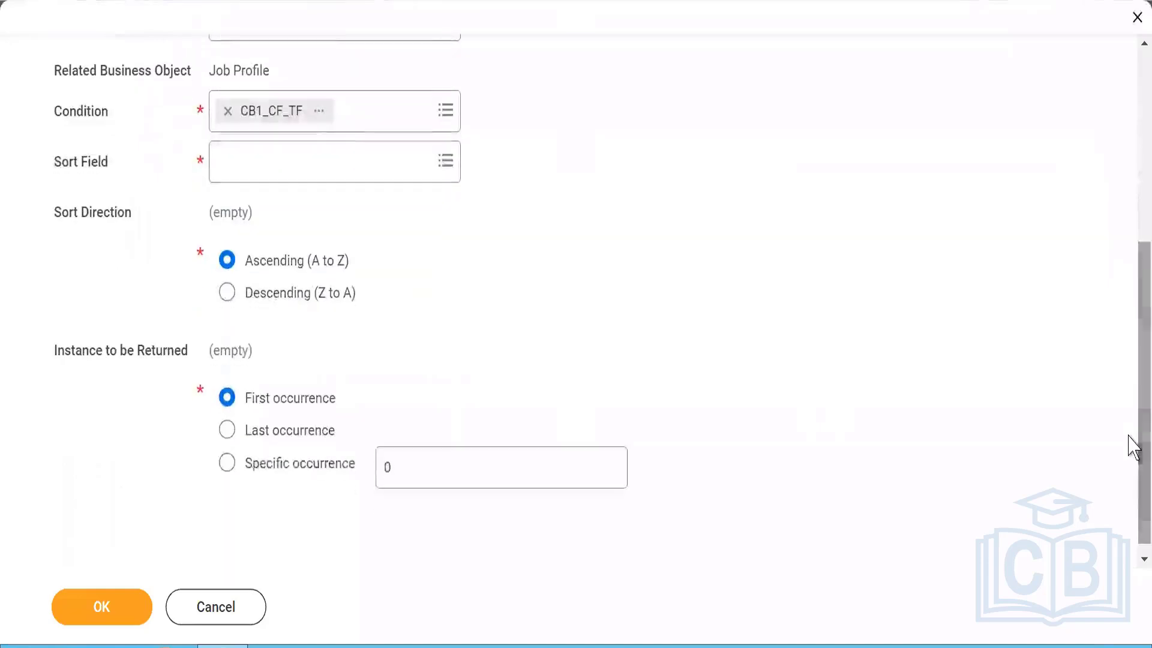
left_click_drag(69, 354, 186, 354)
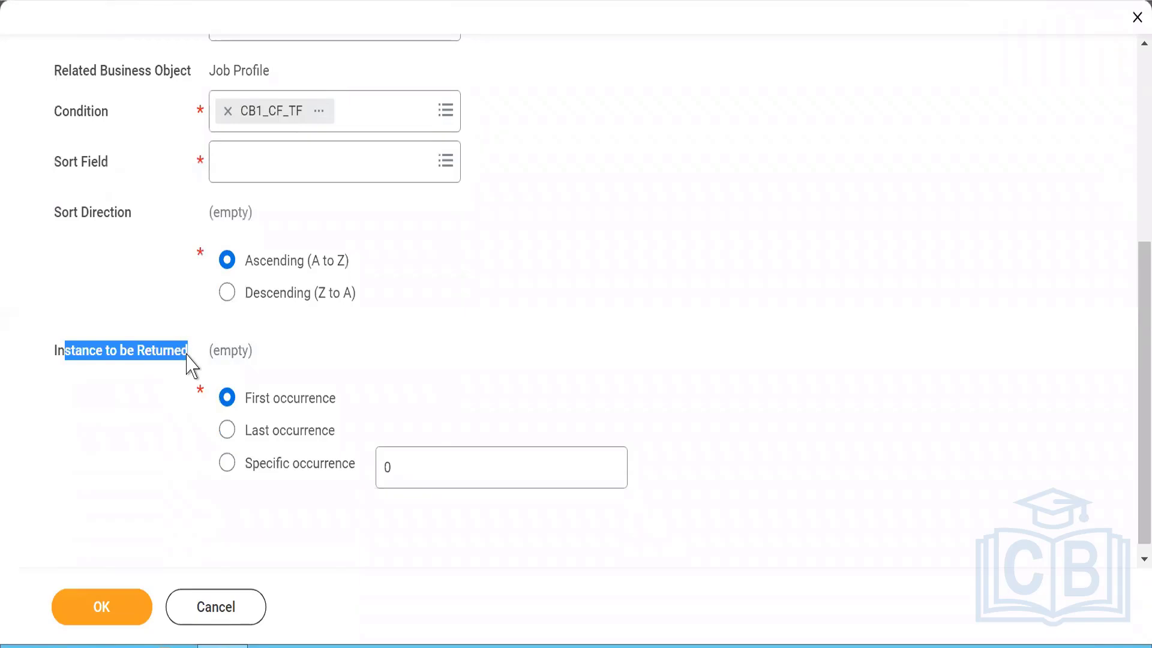
left_click(227, 430)
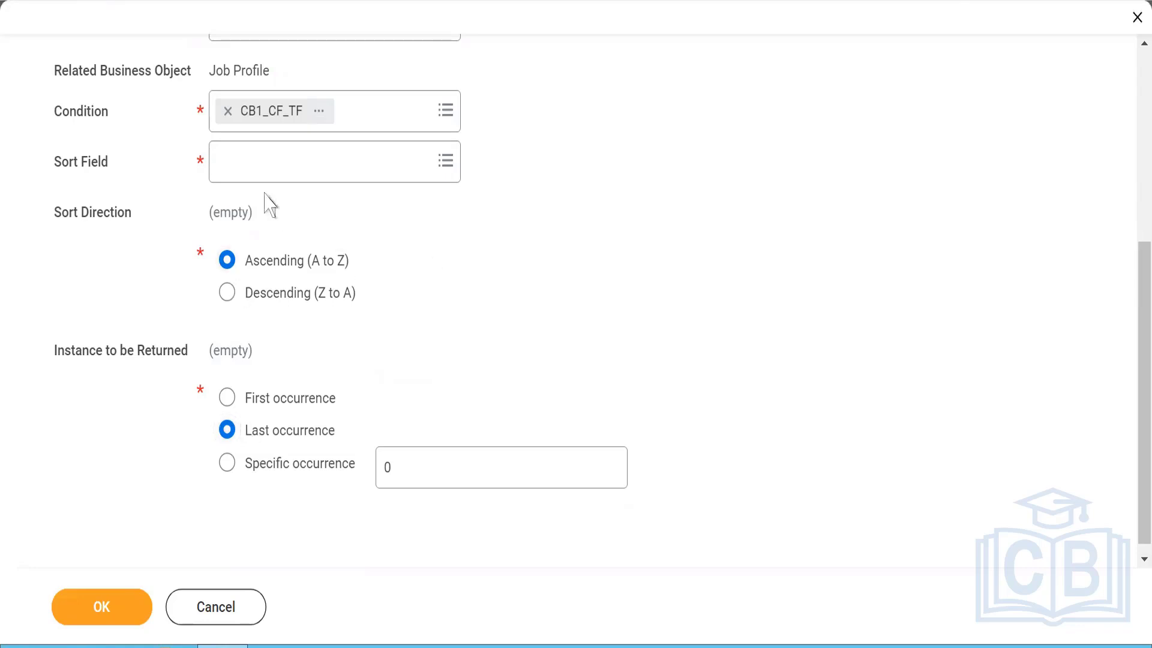
Search for comp grade and set the calculated field's sort field to Compensation Grade.
left_click(234, 170)
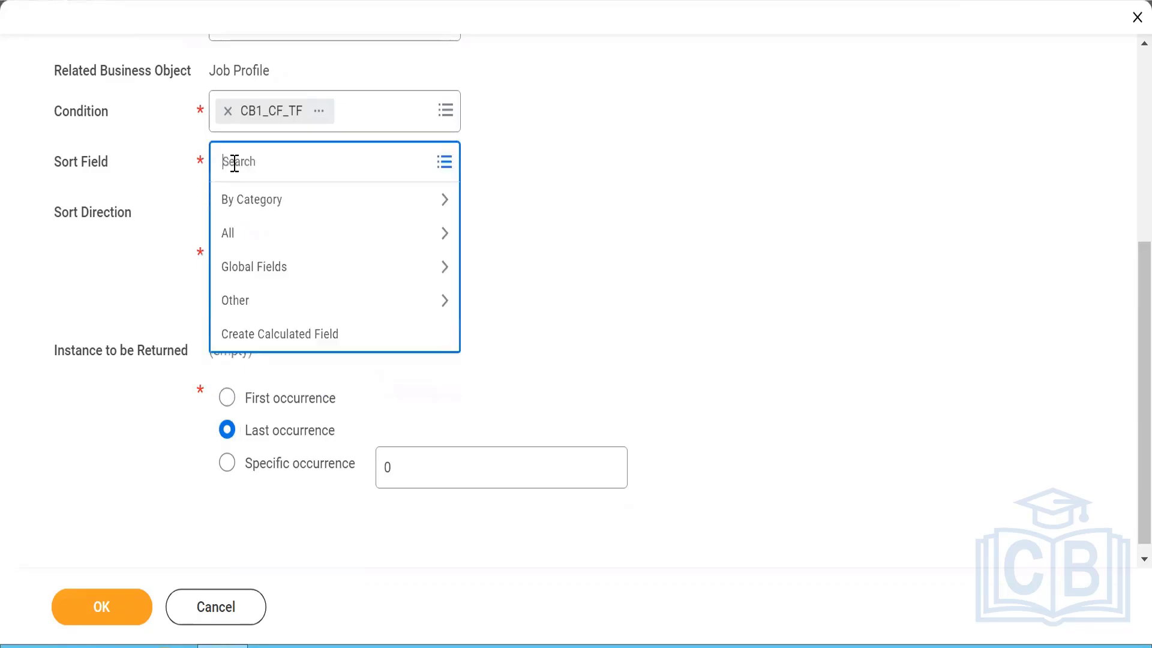
type("Comp garde")
key("Return")
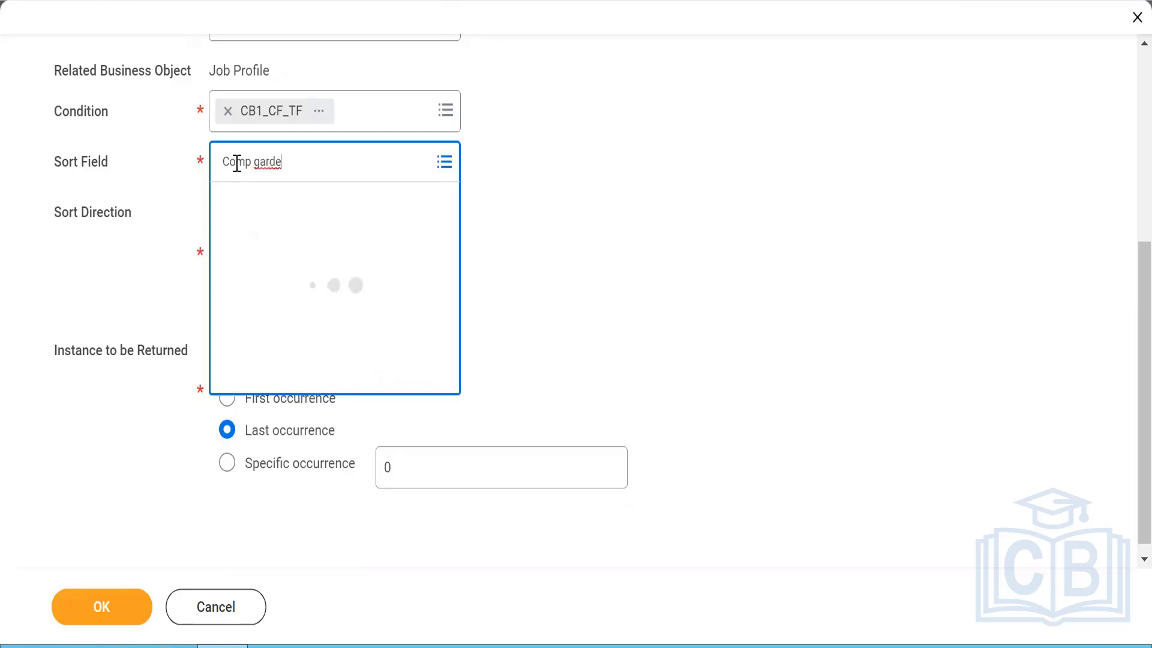
left_click(299, 169)
key("BackSpace")
key("BackSpace")
key("BackSpace")
key("BackSpace")
key("BackSpace")
key("BackSpace")
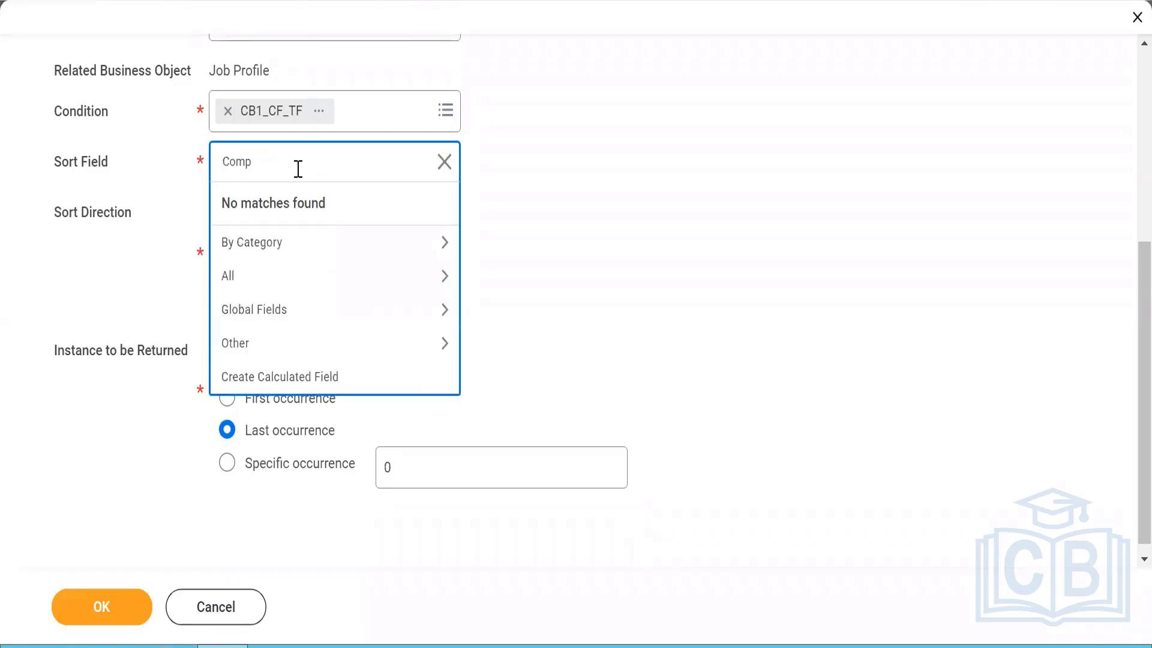
type("grade")
key("Return")
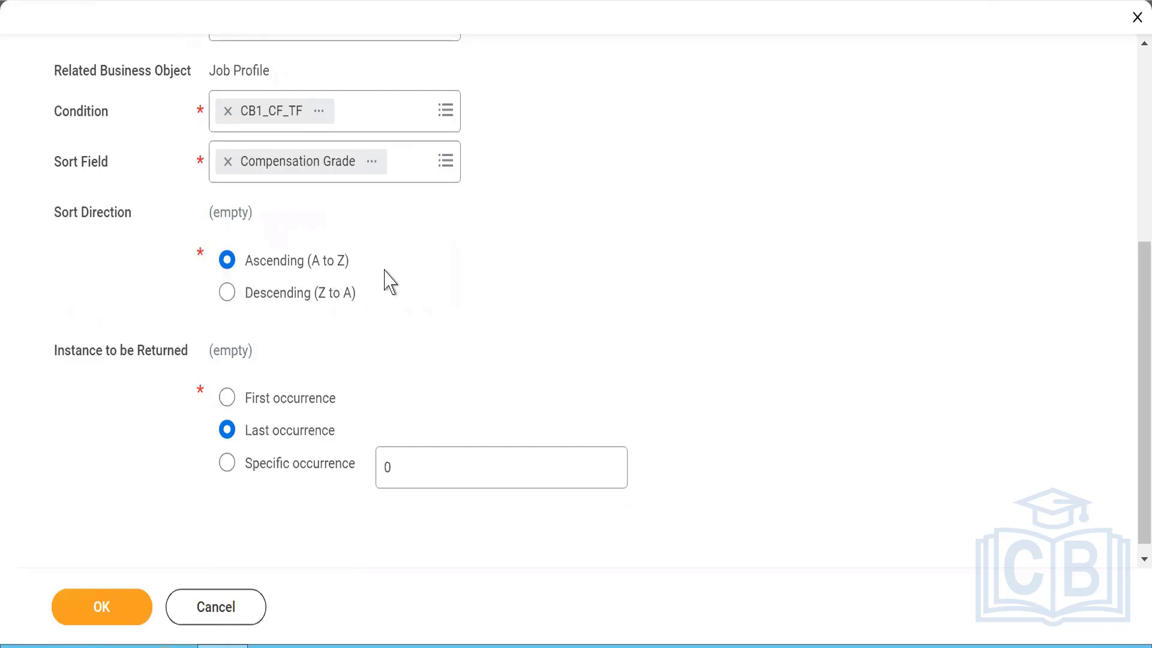
Save the CB1_CF_ESI calculated field and review its saved definition.
left_click(97, 604)
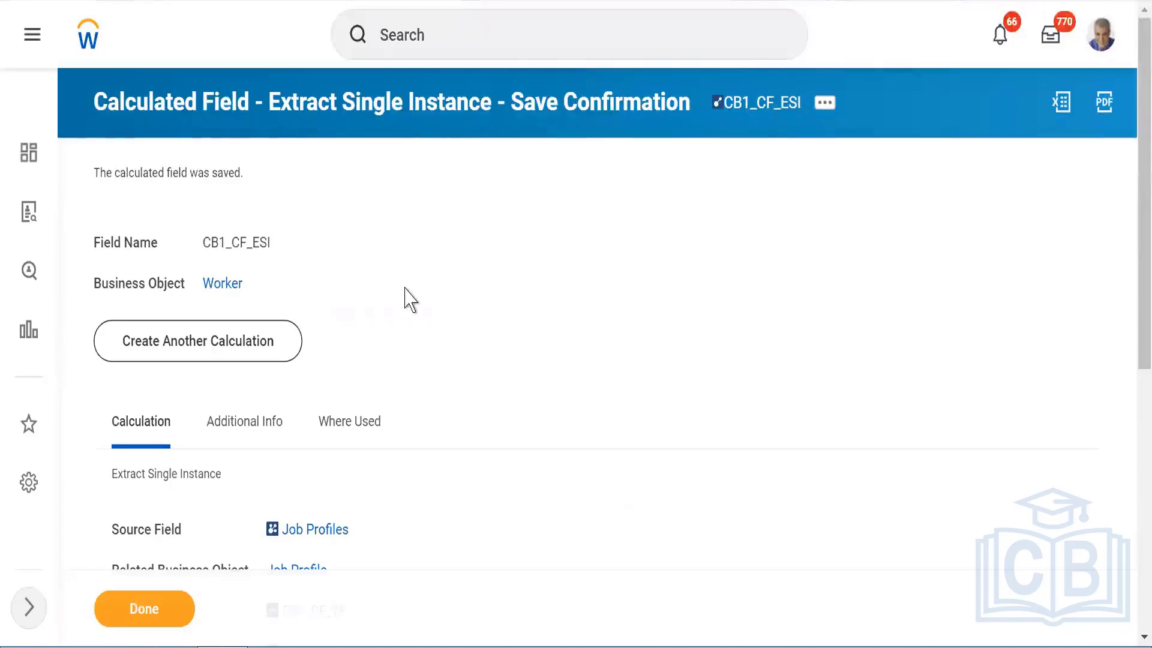
scroll(494, 293, "down", 4)
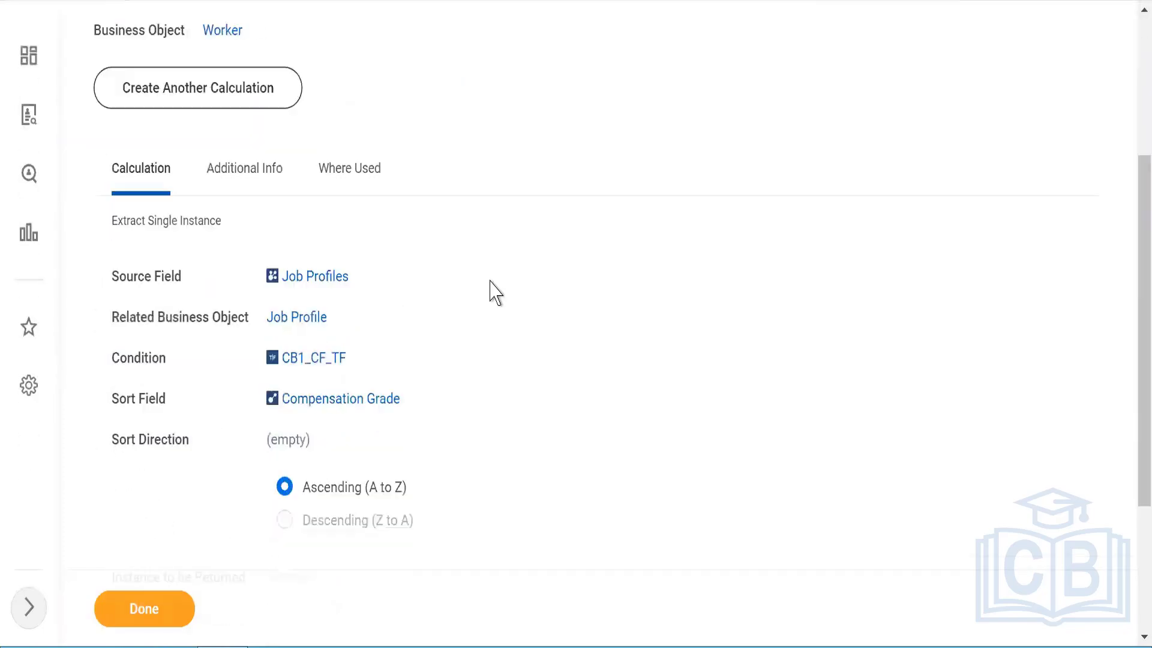
scroll(494, 292, "up", 4)
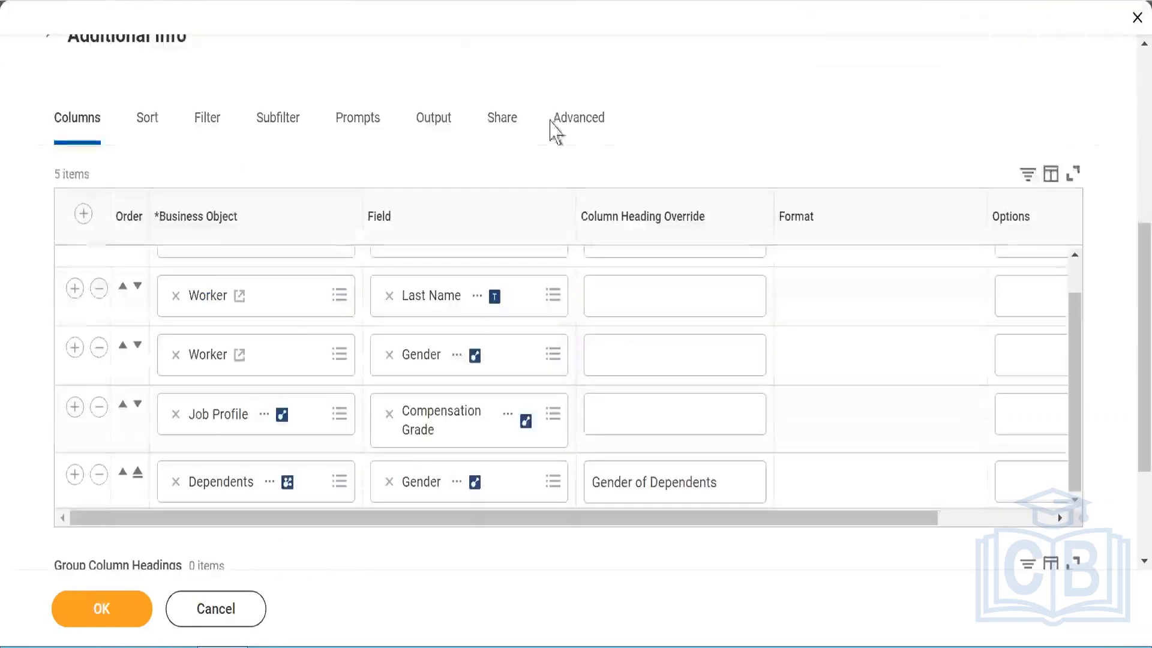
Return to the report definition, add a new column row on Worker above First Name and open its field selection.
scroll(1128, 378, "down", 3)
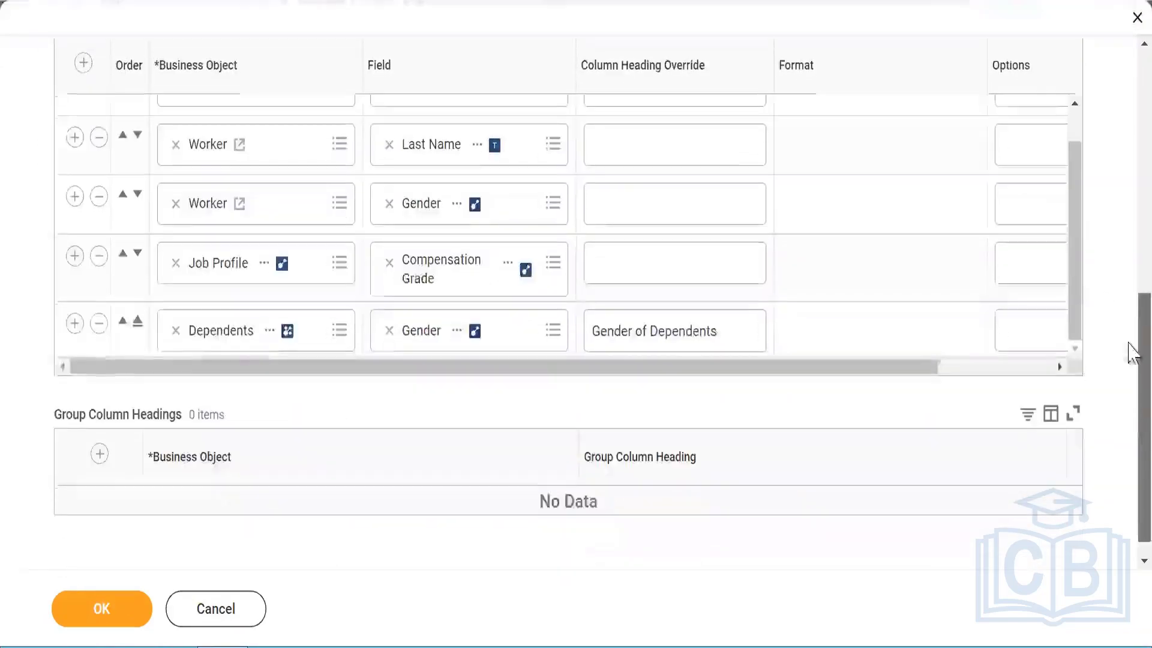
scroll(1127, 336, "up", 4)
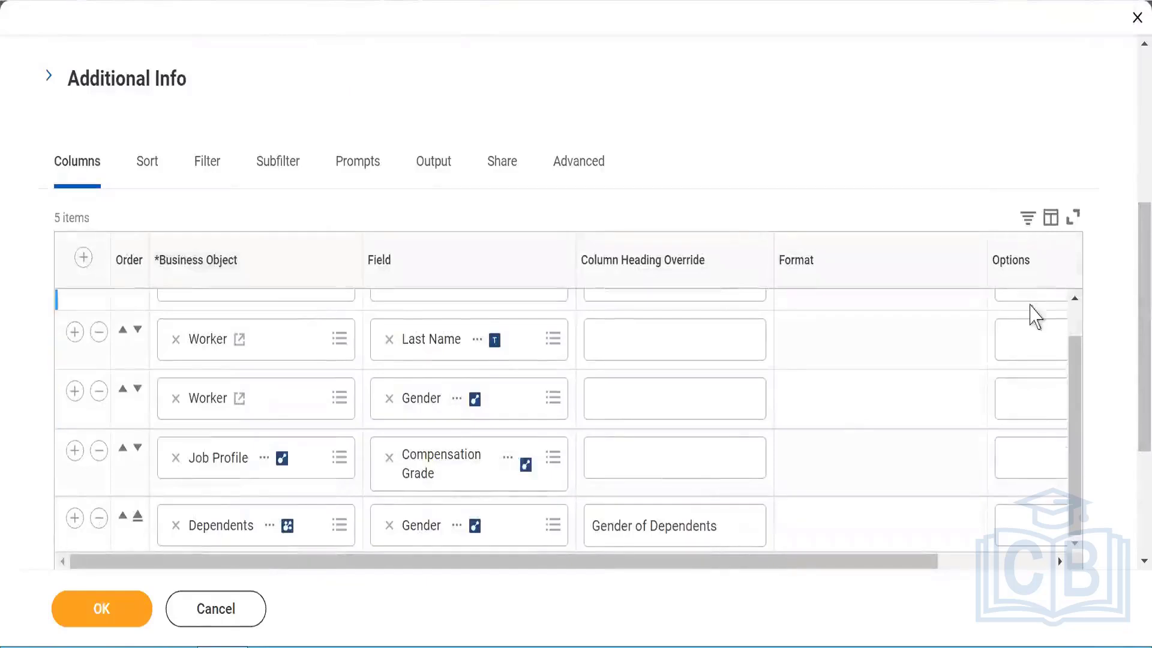
scroll(1079, 324, "up", 2)
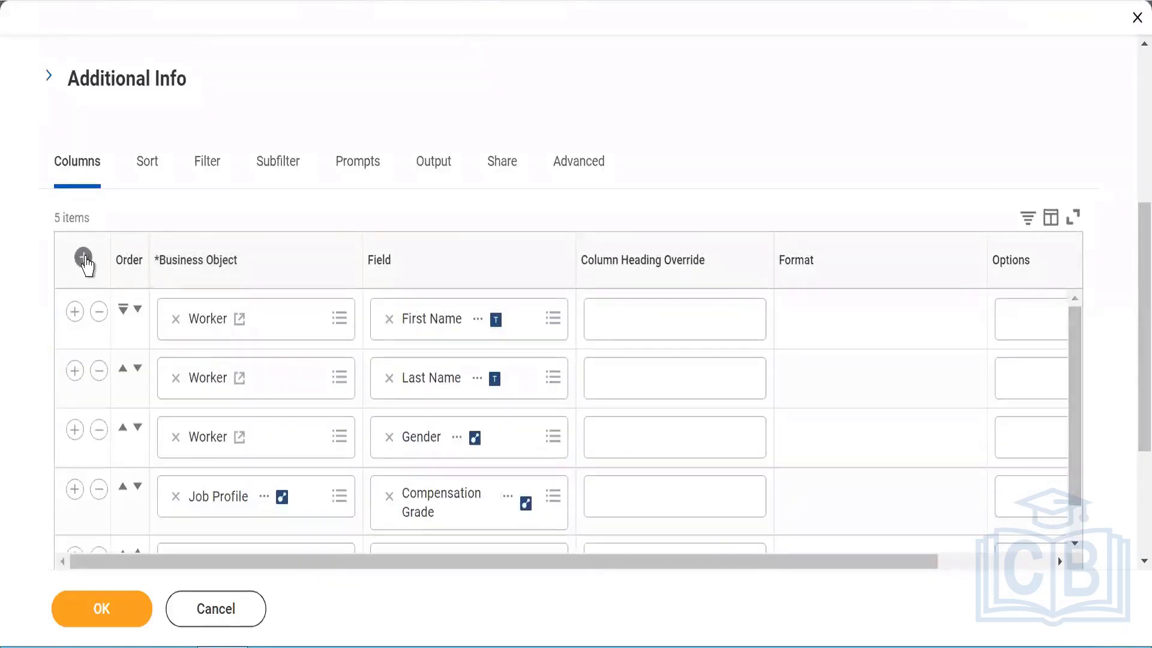
left_click(83, 259)
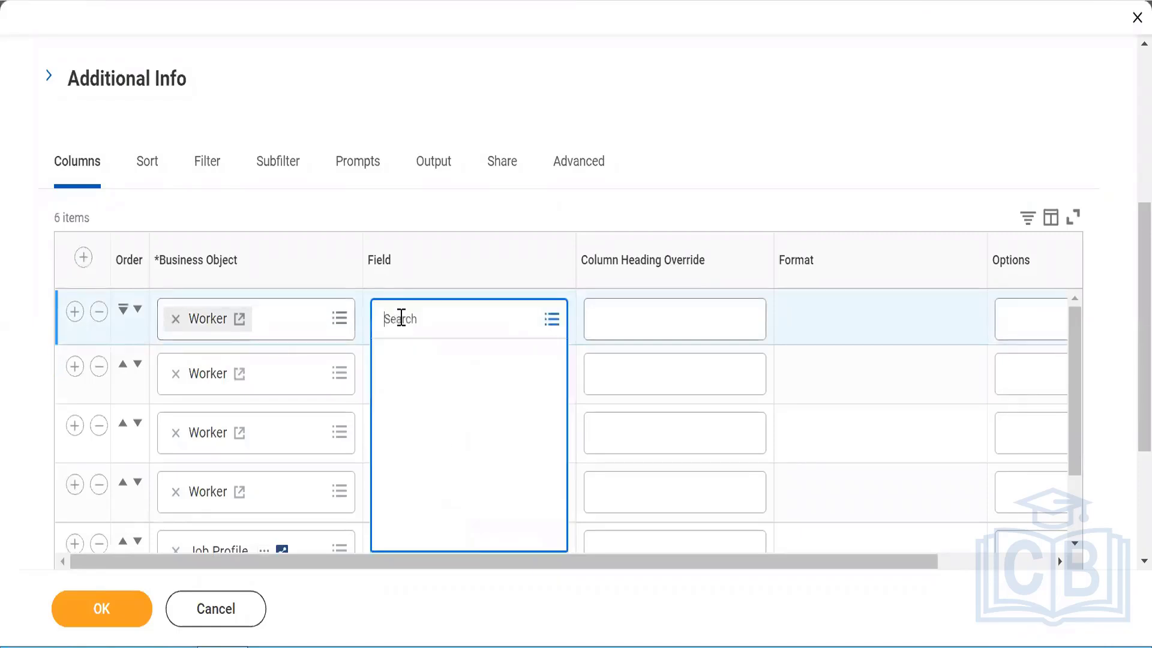
left_click(400, 321)
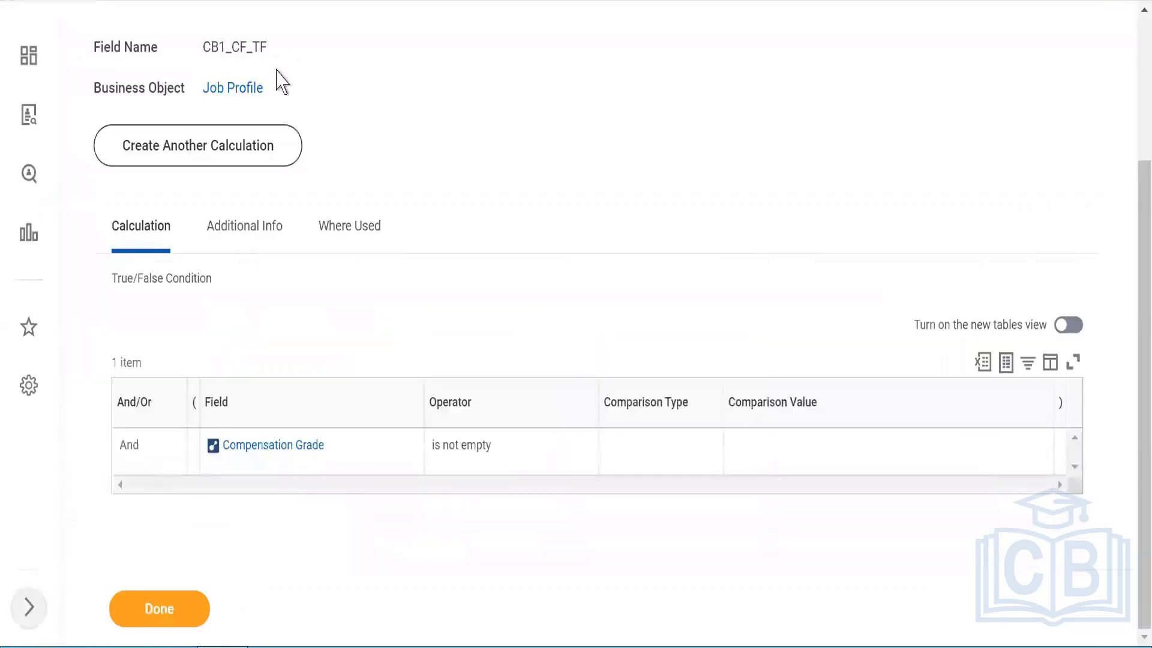
Review the names and business objects of the saved calculated fields CB1_CF_TF on Job Profile and CB1_CF_ESI on Worker.
left_click_drag(207, 47, 265, 46)
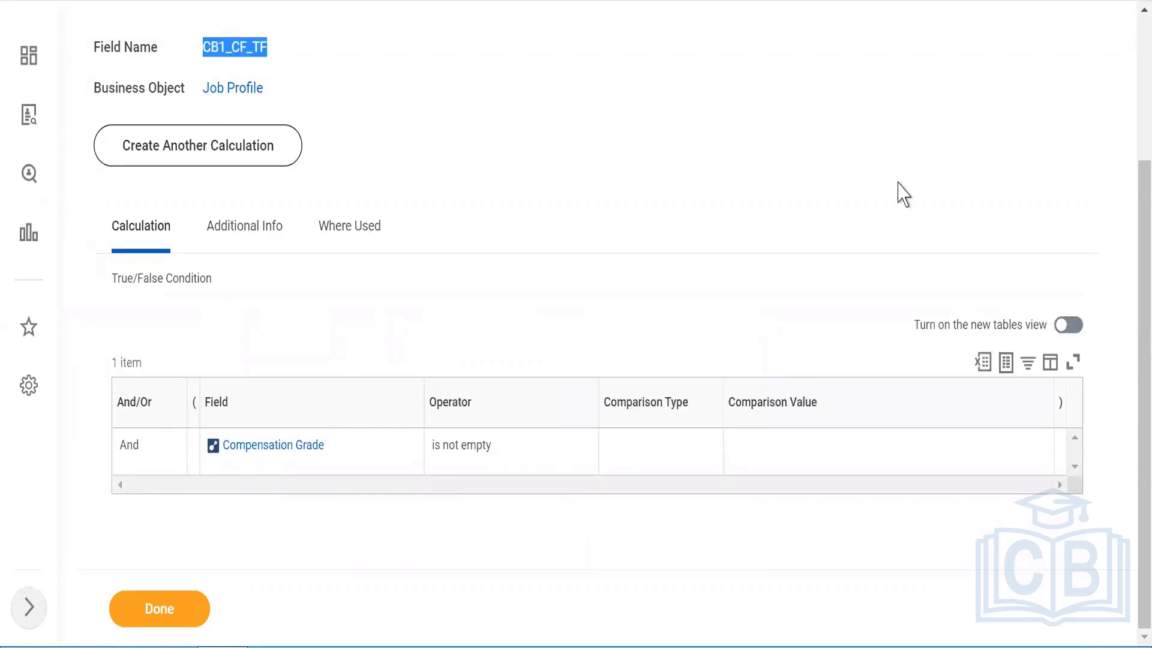
scroll(1131, 249, "up", 2)
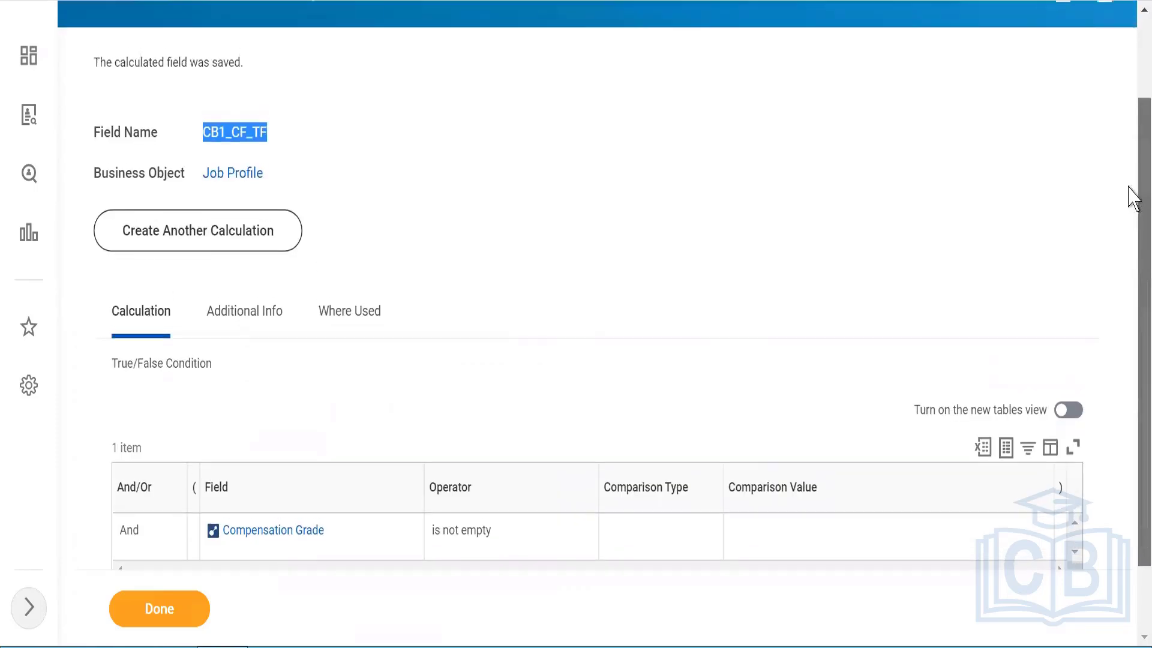
mouse_move(234, 178)
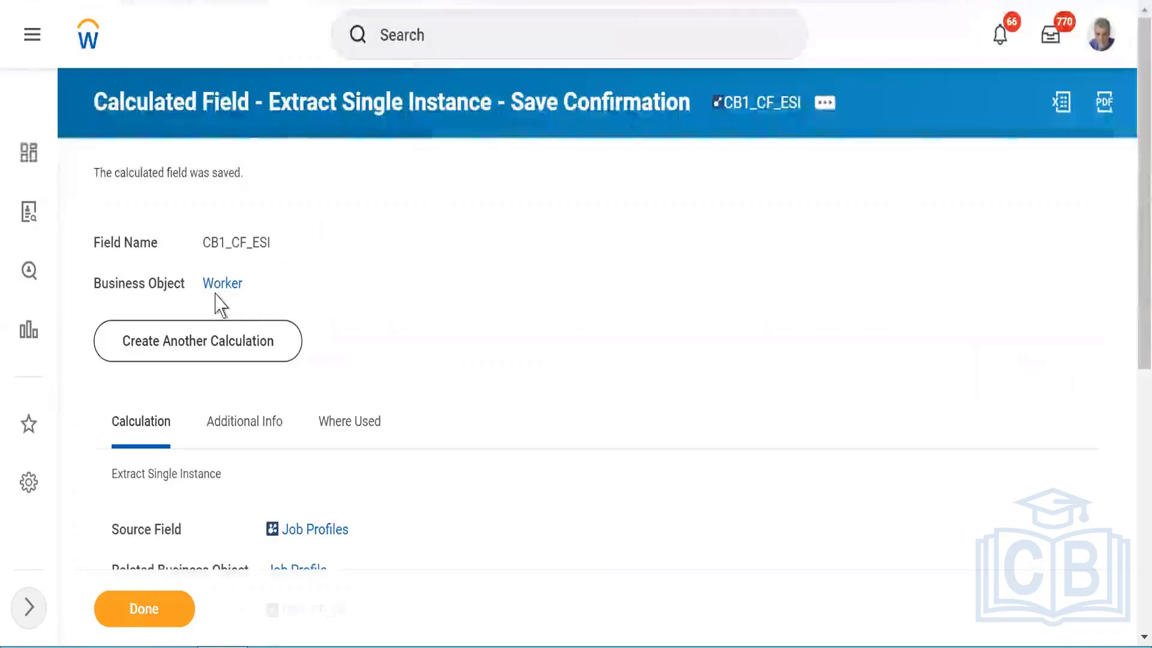
mouse_move(223, 291)
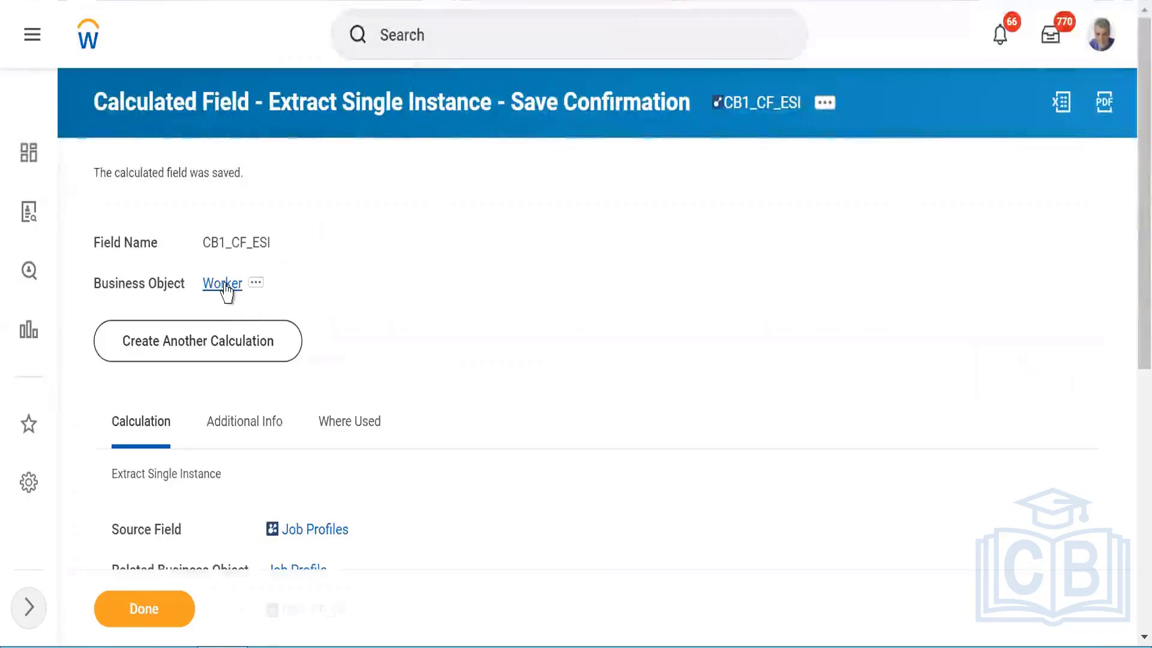
double_click(236, 242)
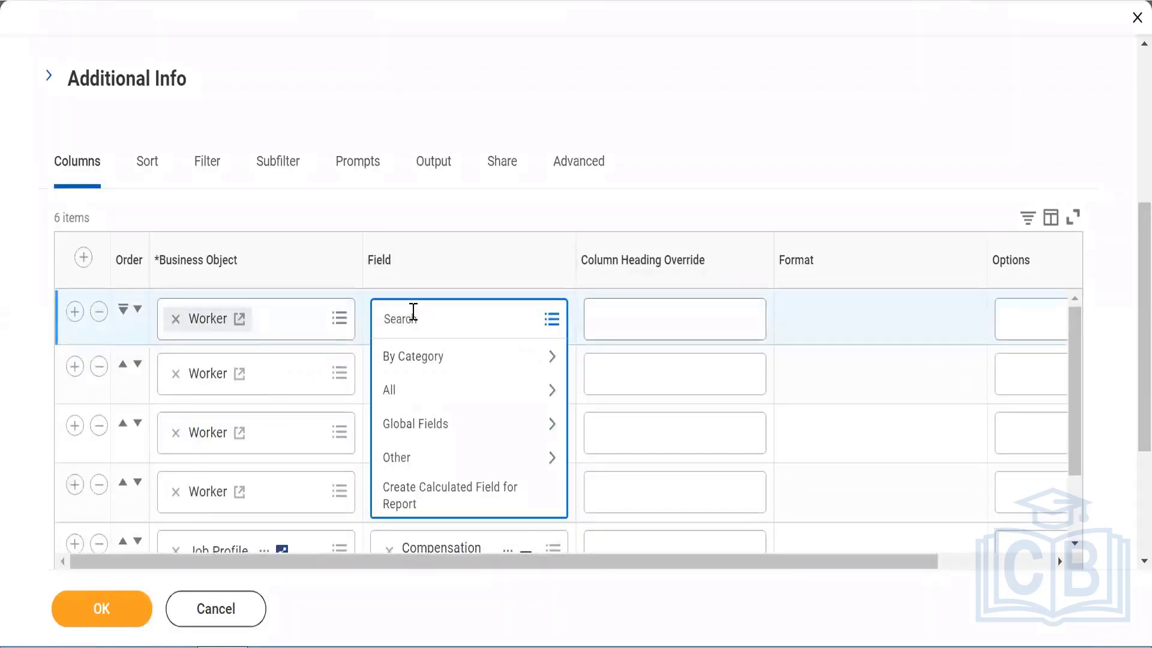
Set the field of the first Worker column to CB1_CF_ESI, and save and run the CB1_Advance report.
type("Cb1_CF")
key("Return")
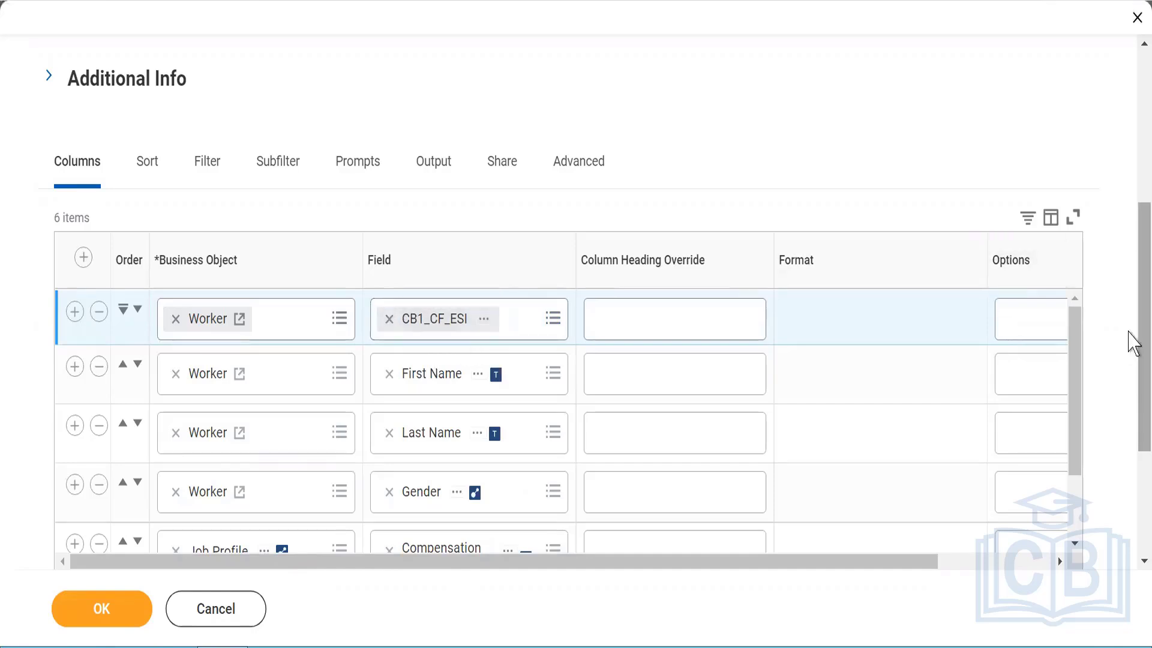
scroll(1133, 343, "up", 1)
double_click(211, 49)
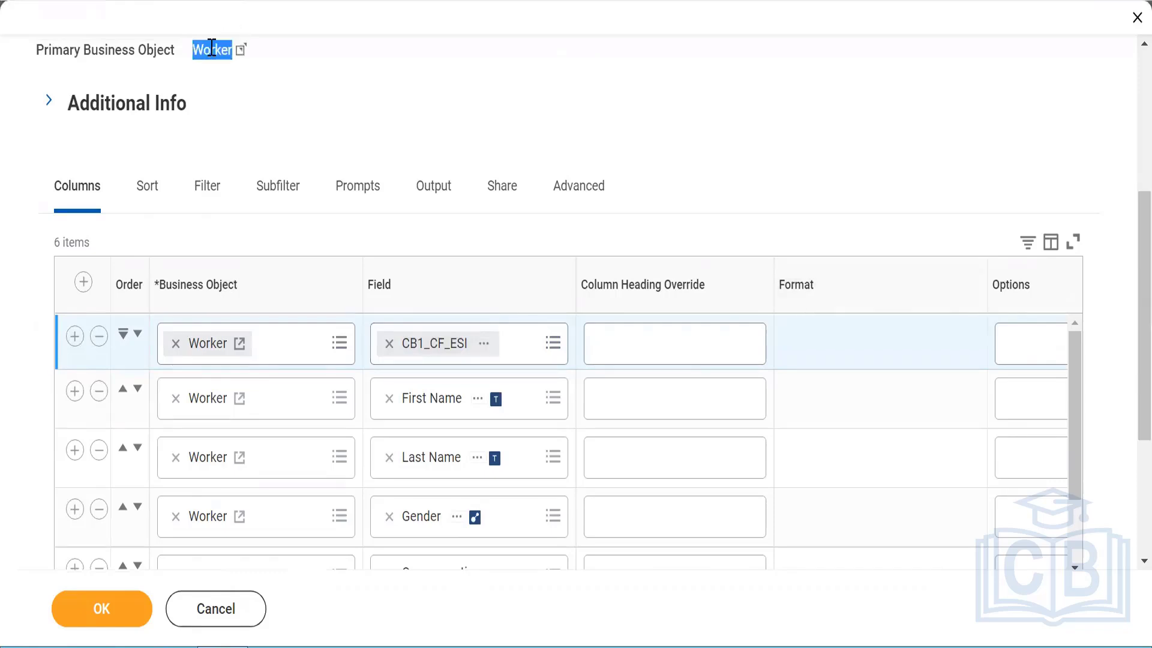
left_click(343, 91)
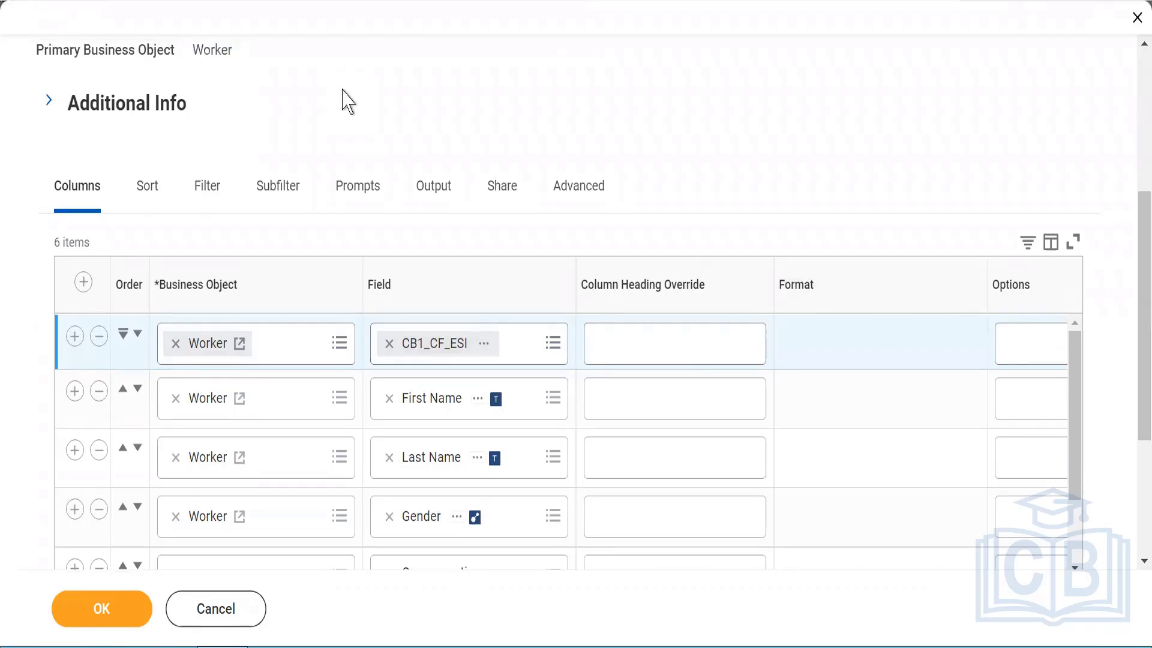
left_click(110, 610)
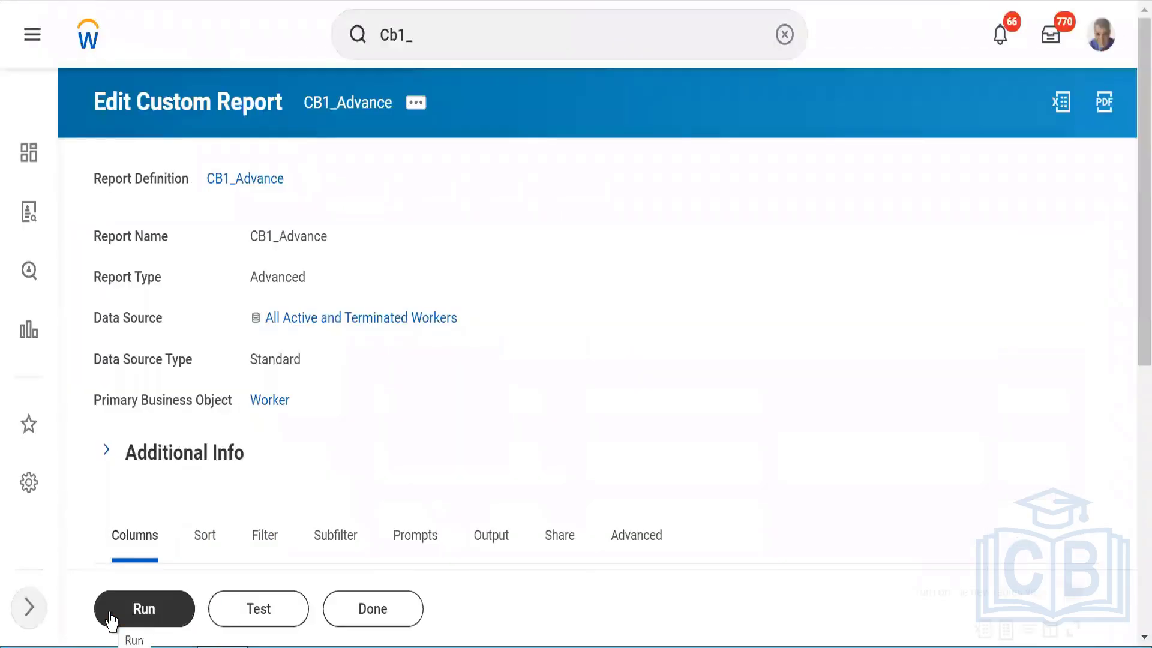
left_click(111, 620)
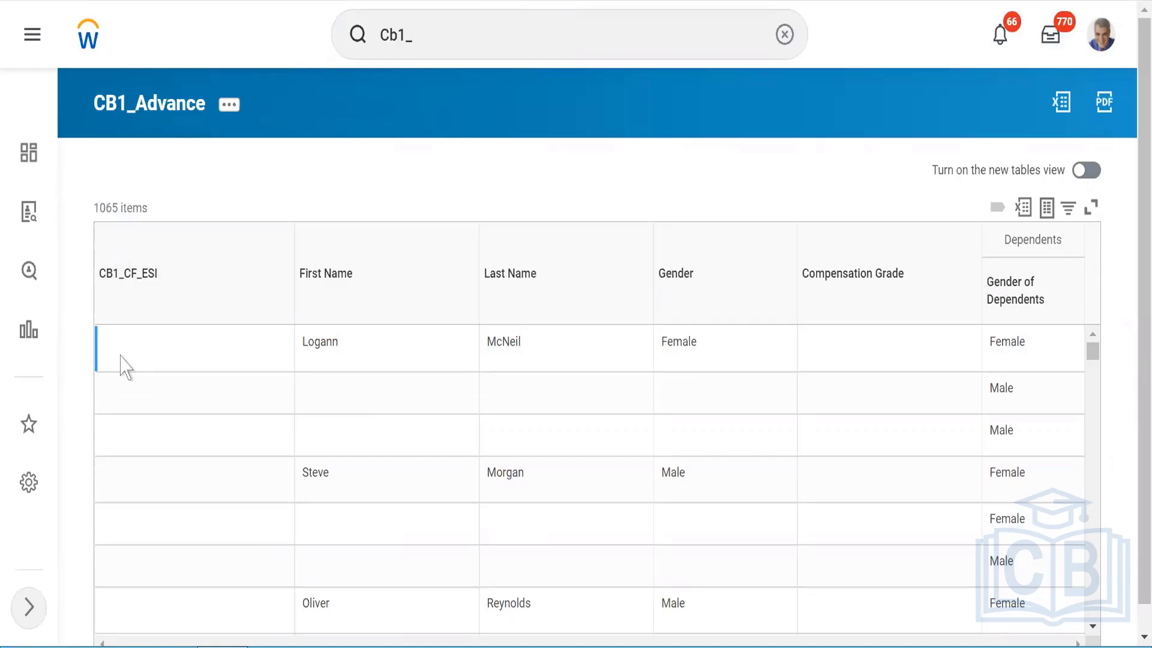
Open the CB1_Advance custom report for editing and go to its filter conditions.
left_click(229, 108)
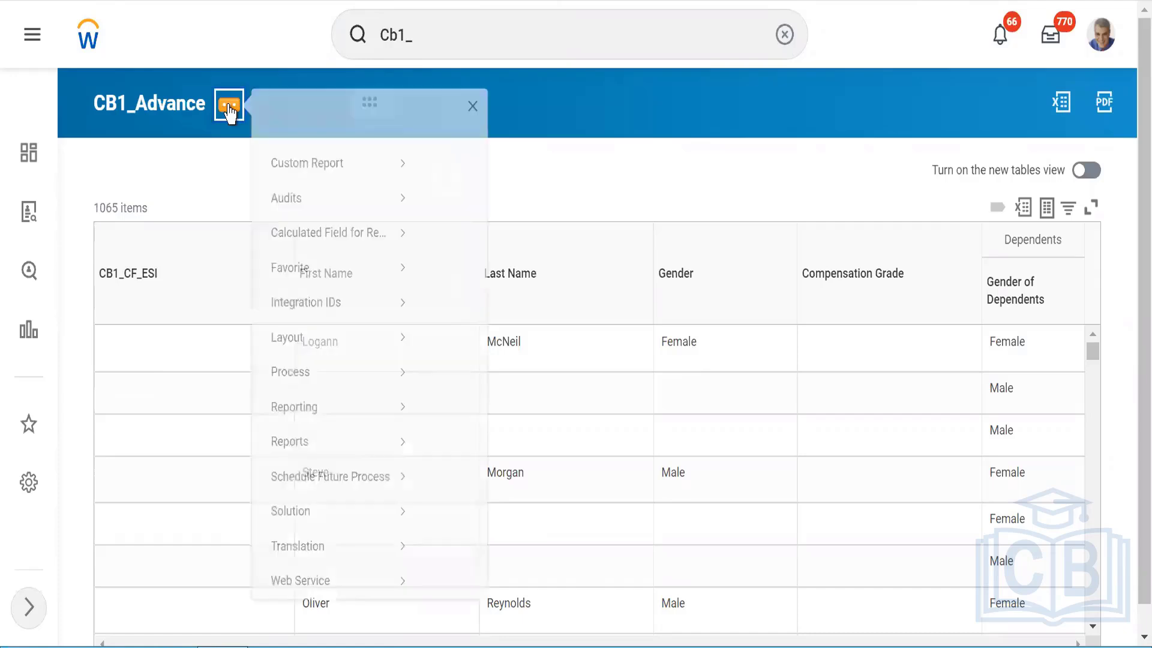
mouse_move(305, 180)
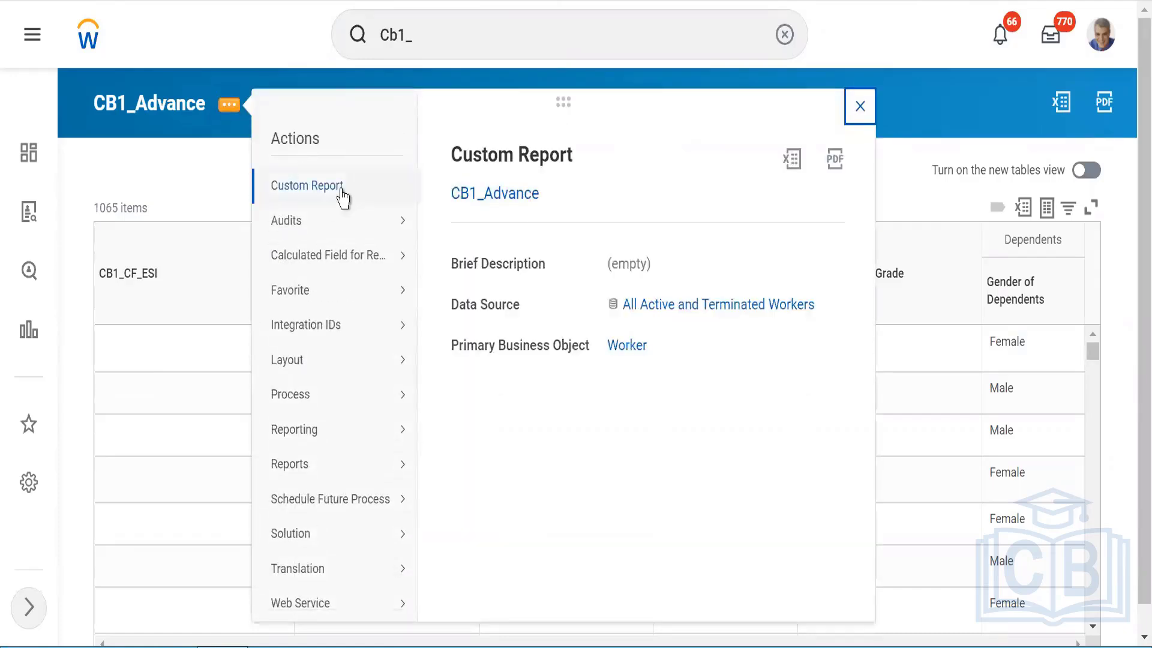
mouse_move(373, 193)
left_click(451, 188)
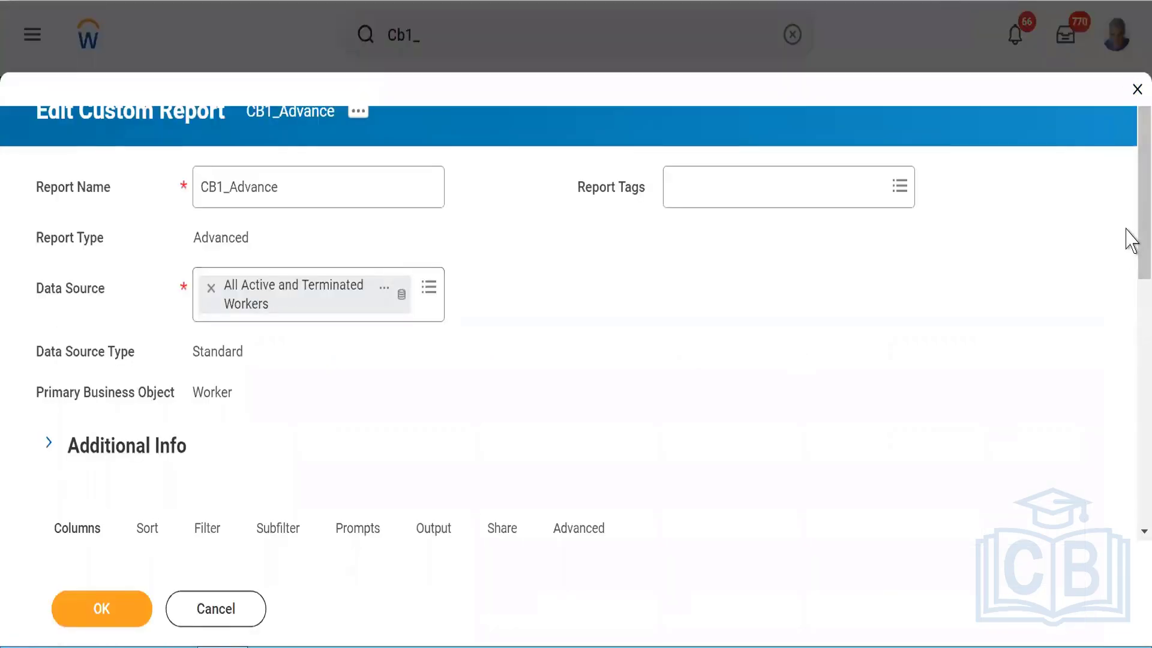
scroll(1126, 270, "down", 2)
scroll(1133, 326, "down", 3)
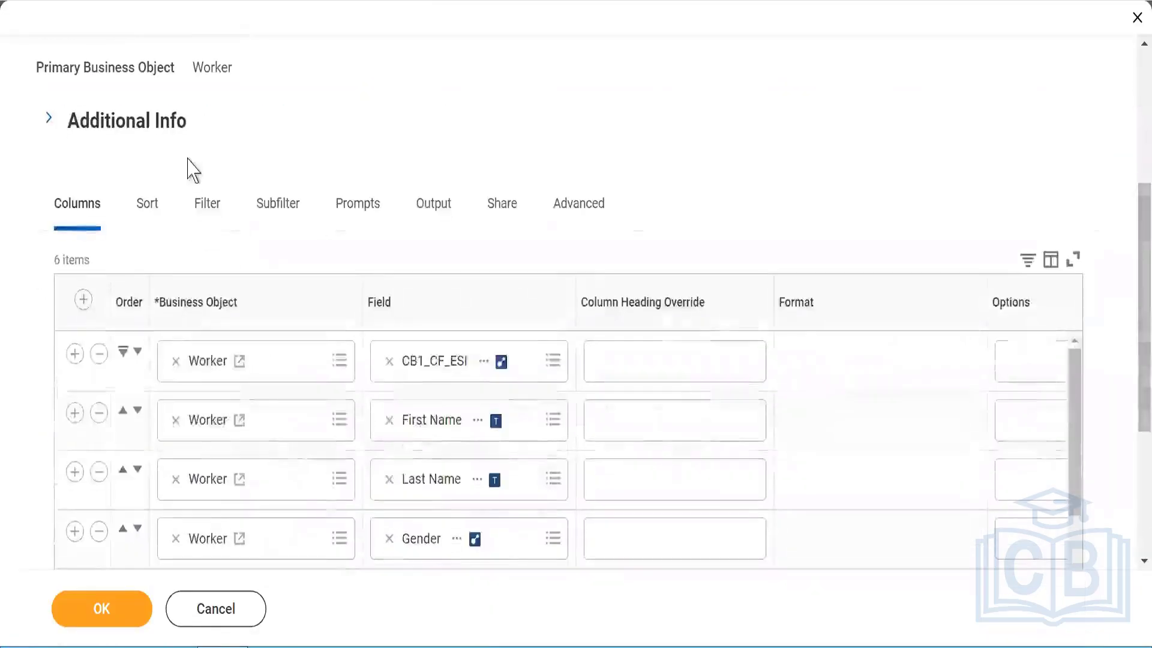
left_click(201, 213)
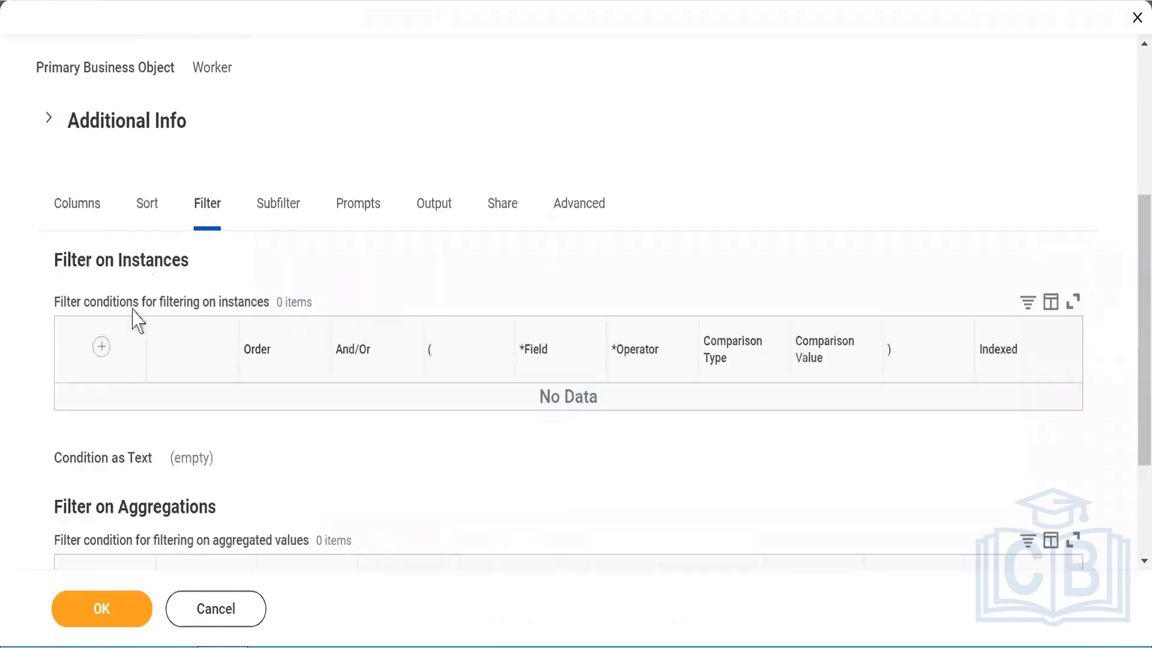
Add an instance filter condition requiring that the Gender field is not empty.
left_click(88, 344)
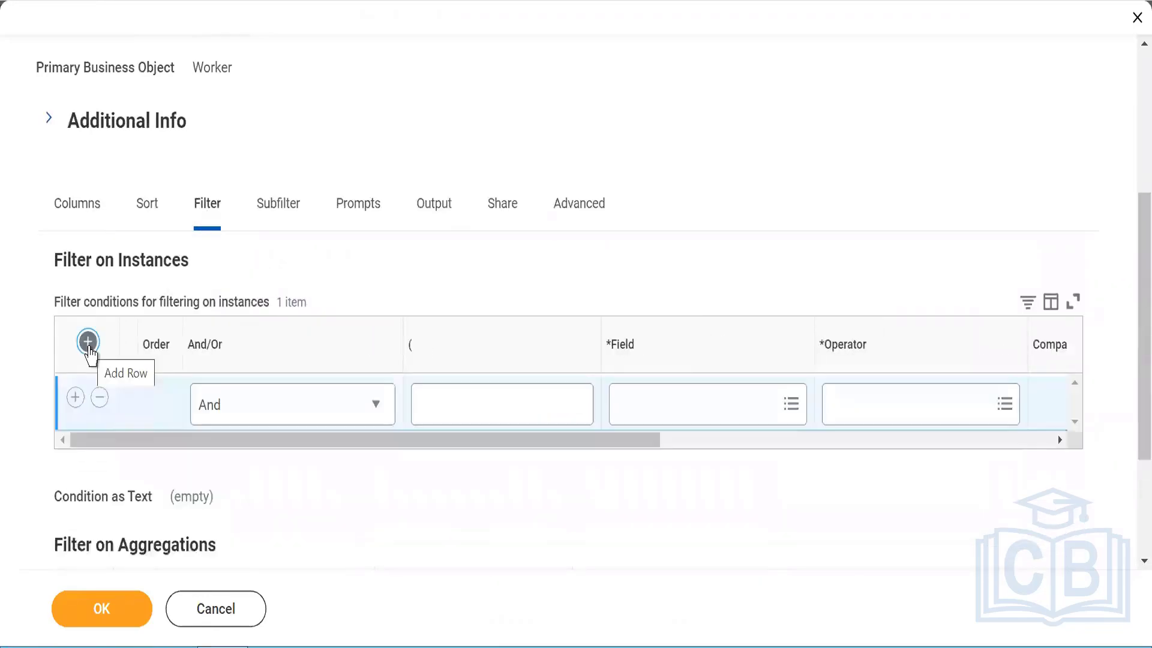
left_click(648, 397)
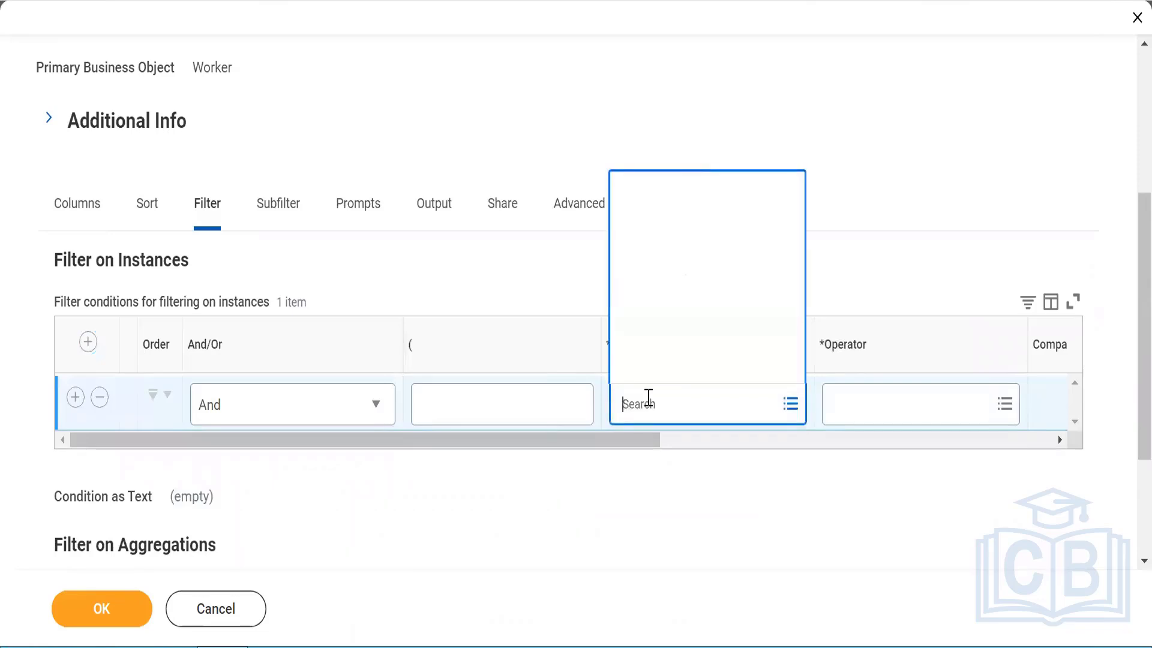
type("Ge")
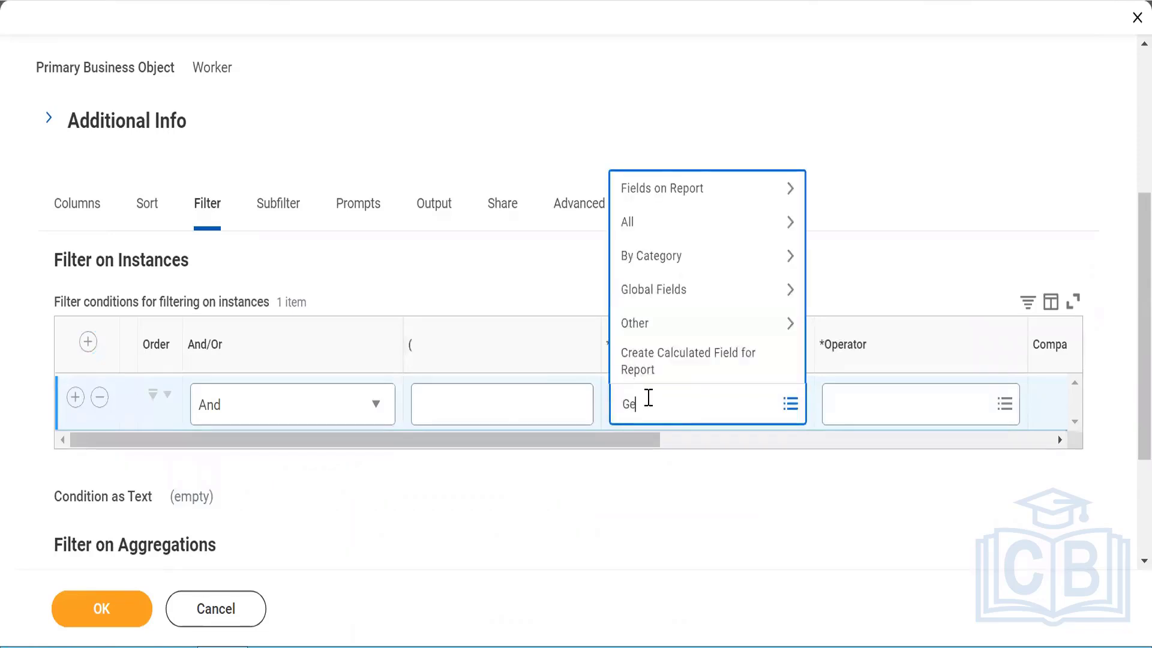
type("nder")
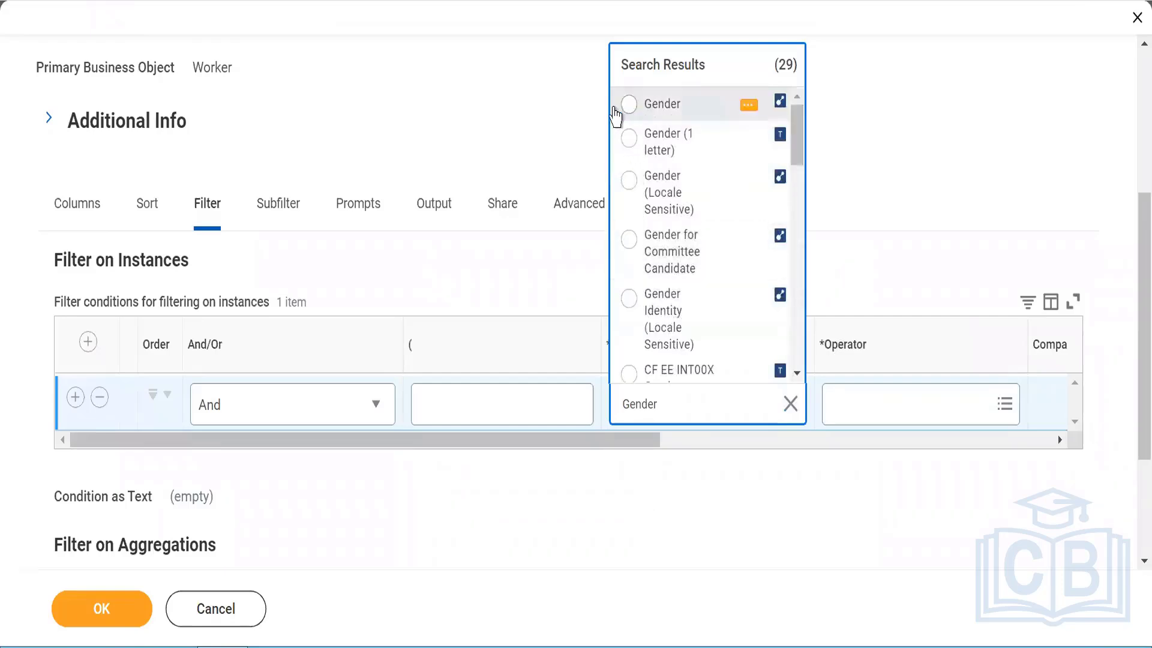
left_click(615, 111)
left_click_drag(622, 440, 715, 447)
left_click(714, 397)
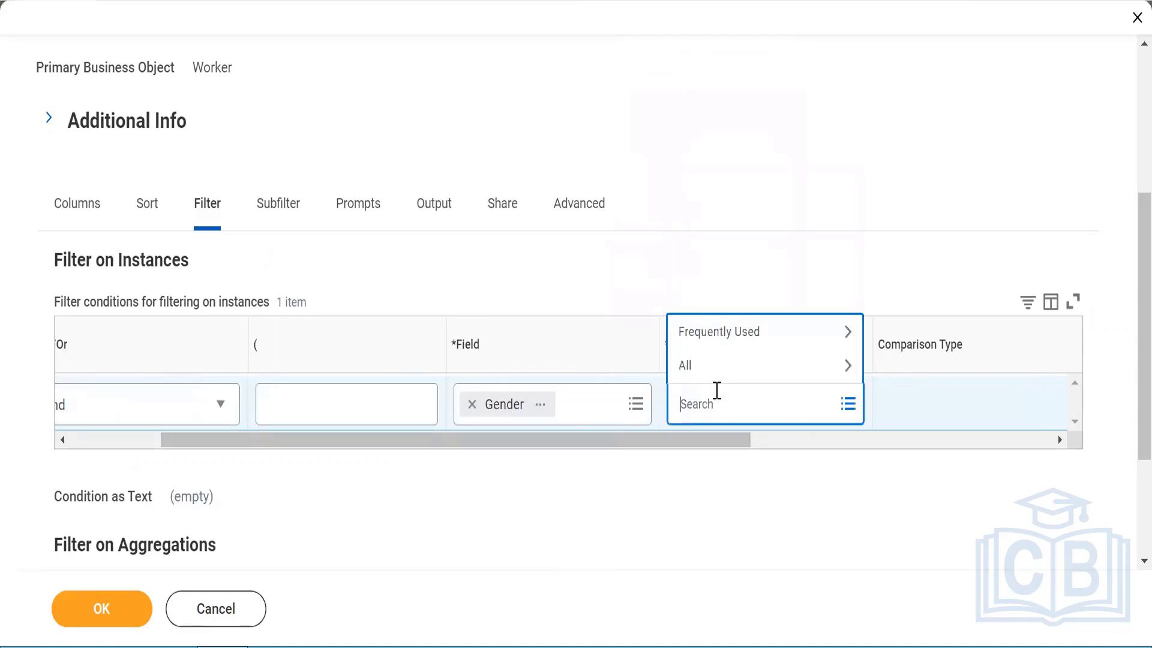
left_click(708, 376)
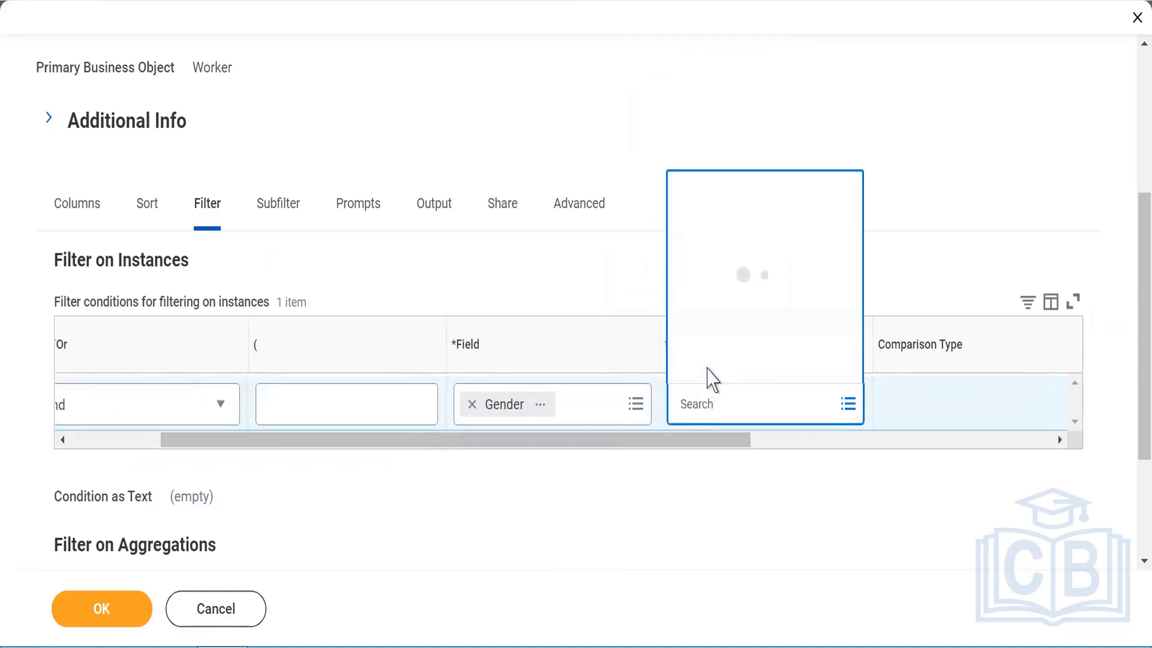
left_click_drag(856, 218, 856, 381)
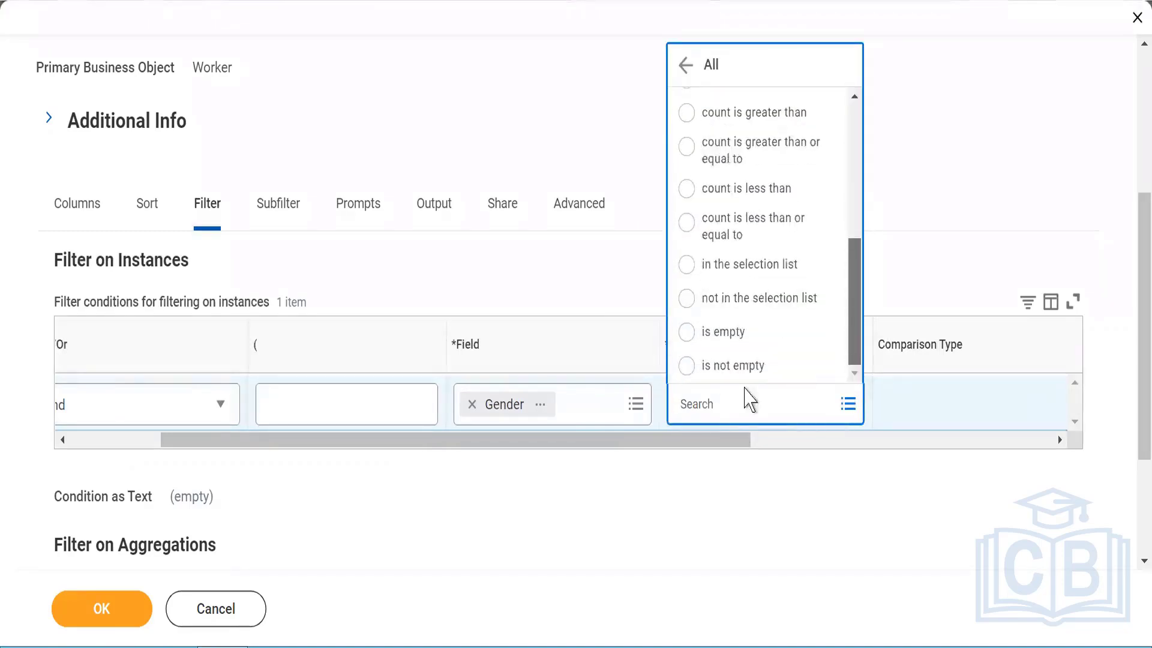
left_click(687, 366)
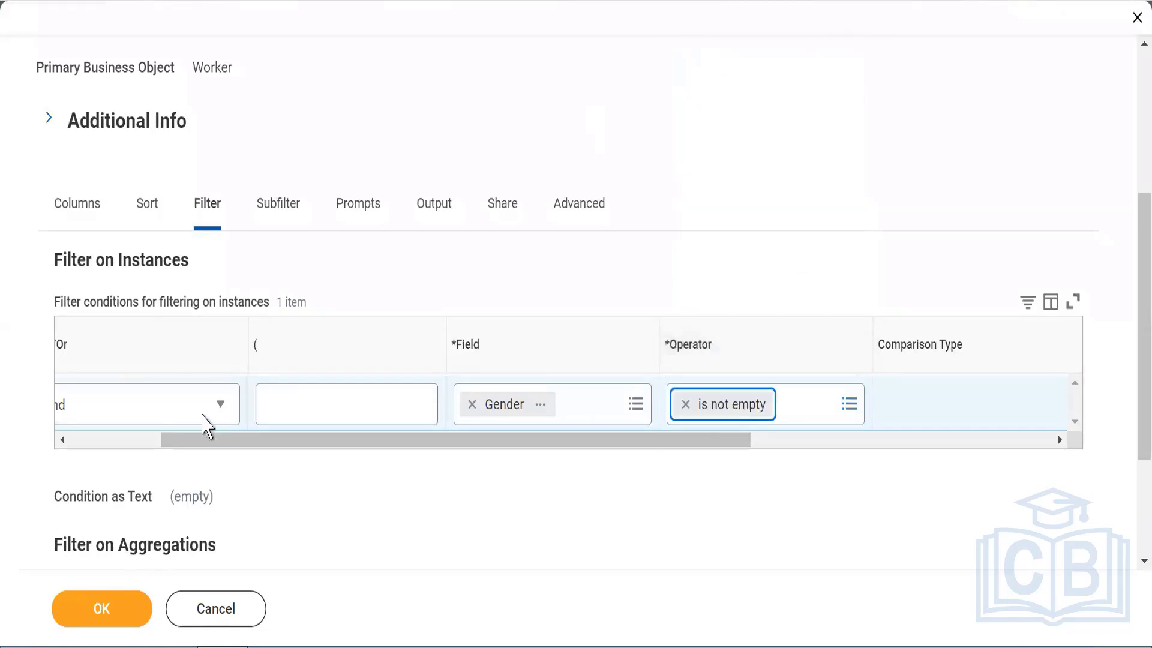
Add a second instance filter condition requiring that CB1_CF_ESI is not empty, and save and run the report.
left_click(99, 440)
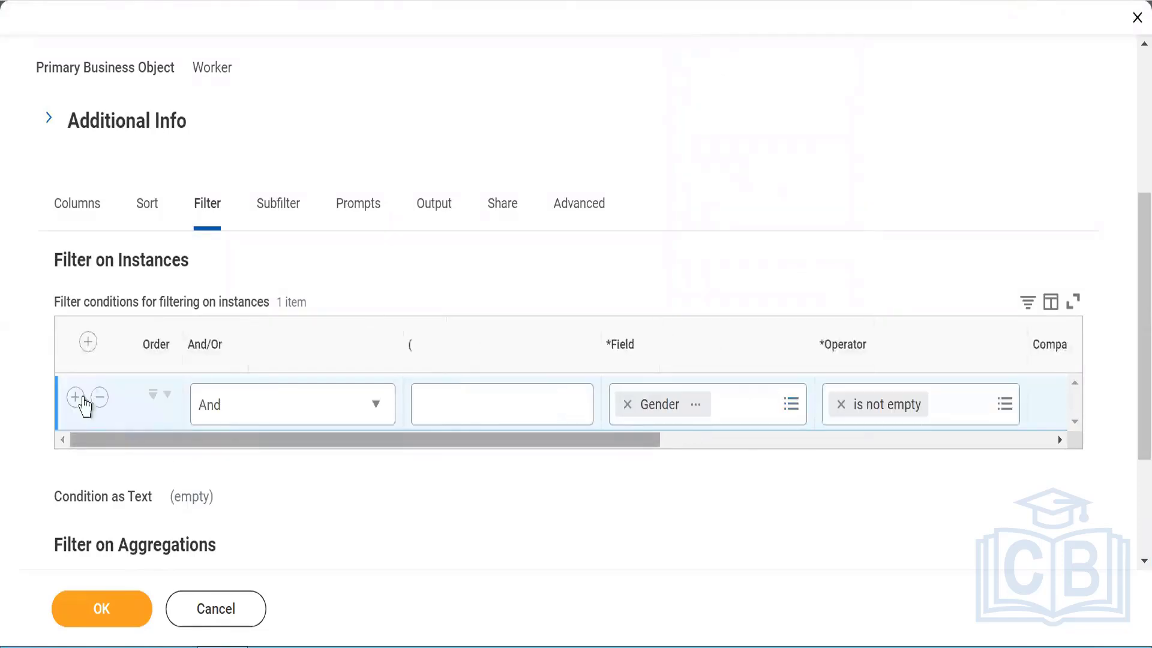
left_click(88, 348)
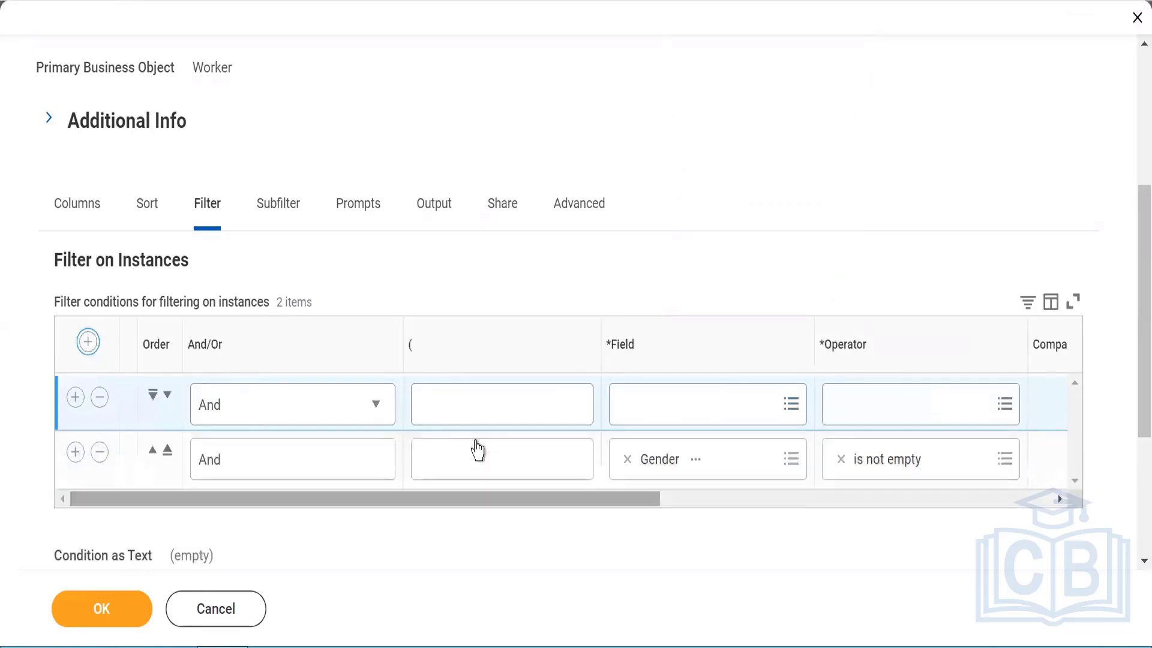
left_click_drag(486, 499, 581, 498)
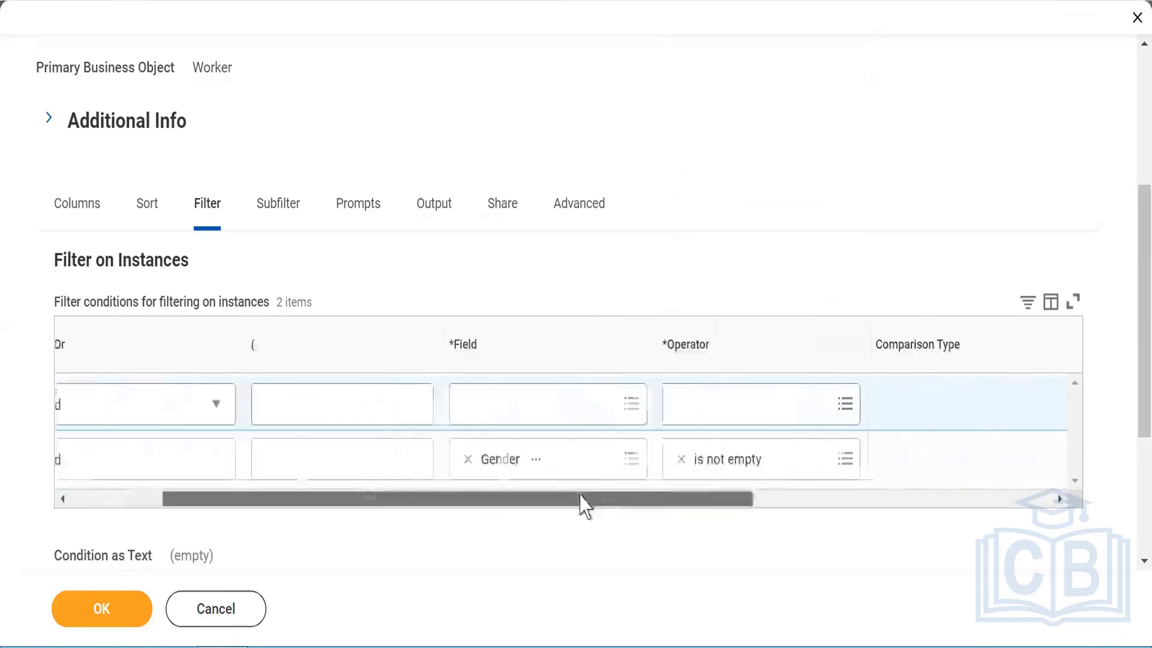
left_click(471, 405)
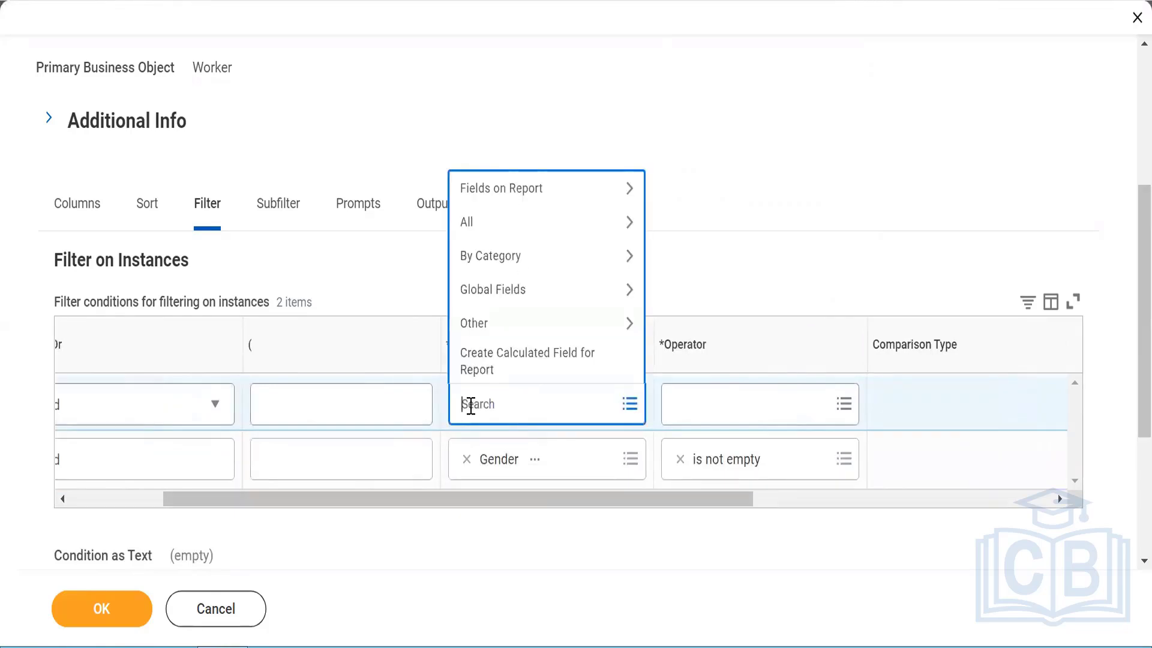
type("CB1_")
key("Return")
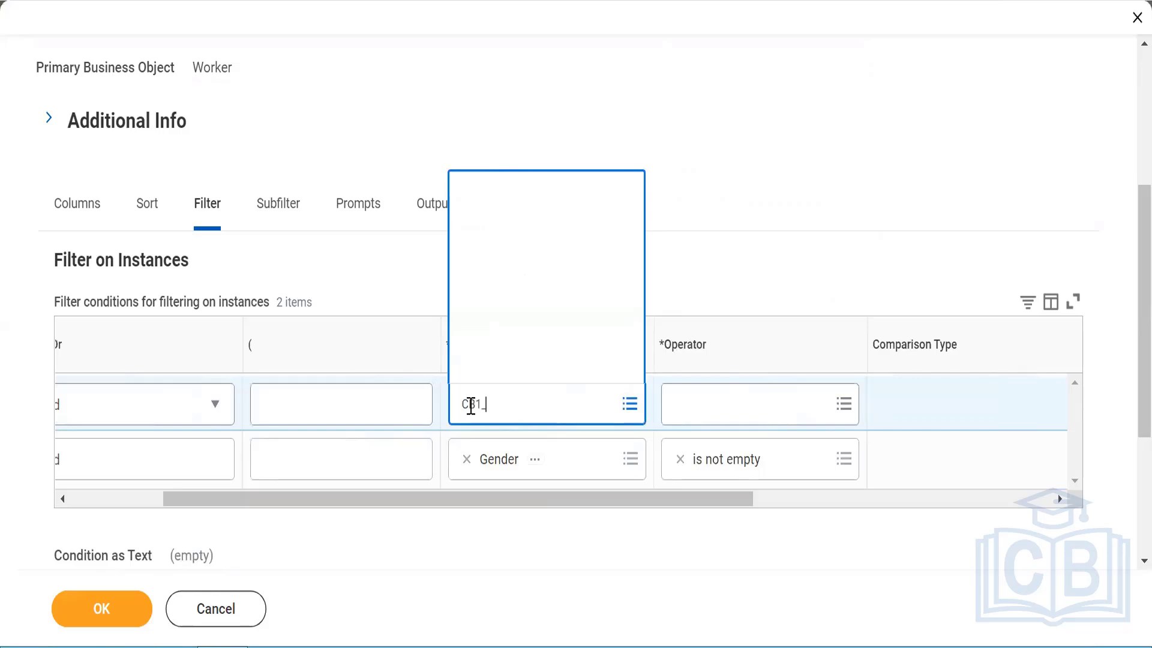
left_click(705, 402)
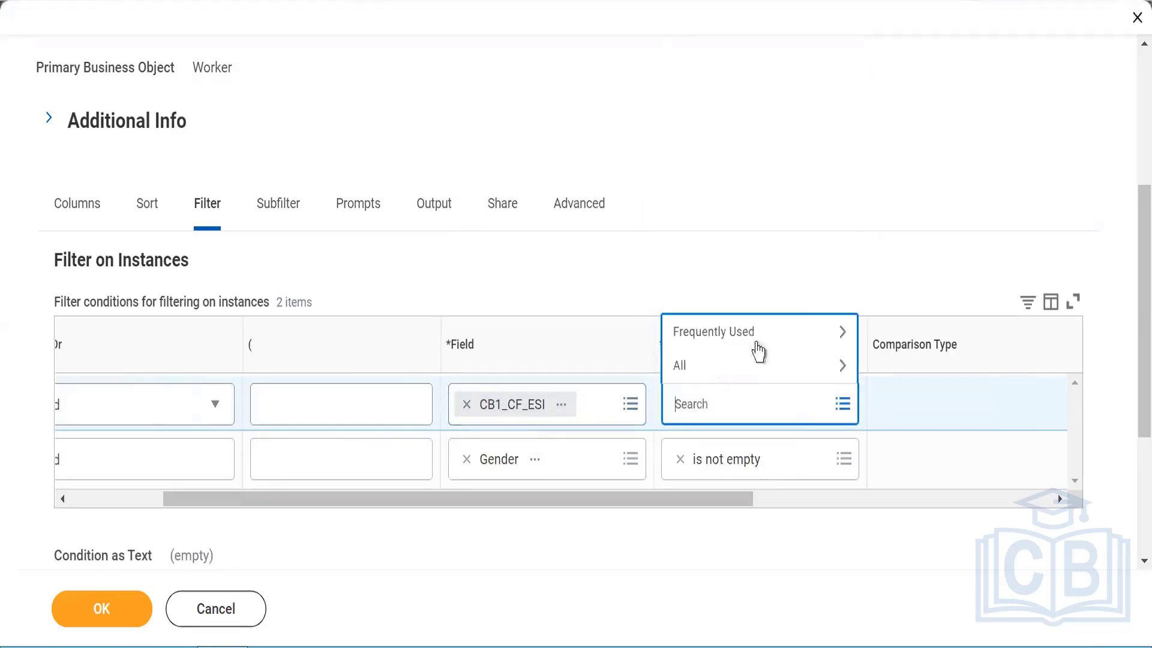
left_click(706, 376)
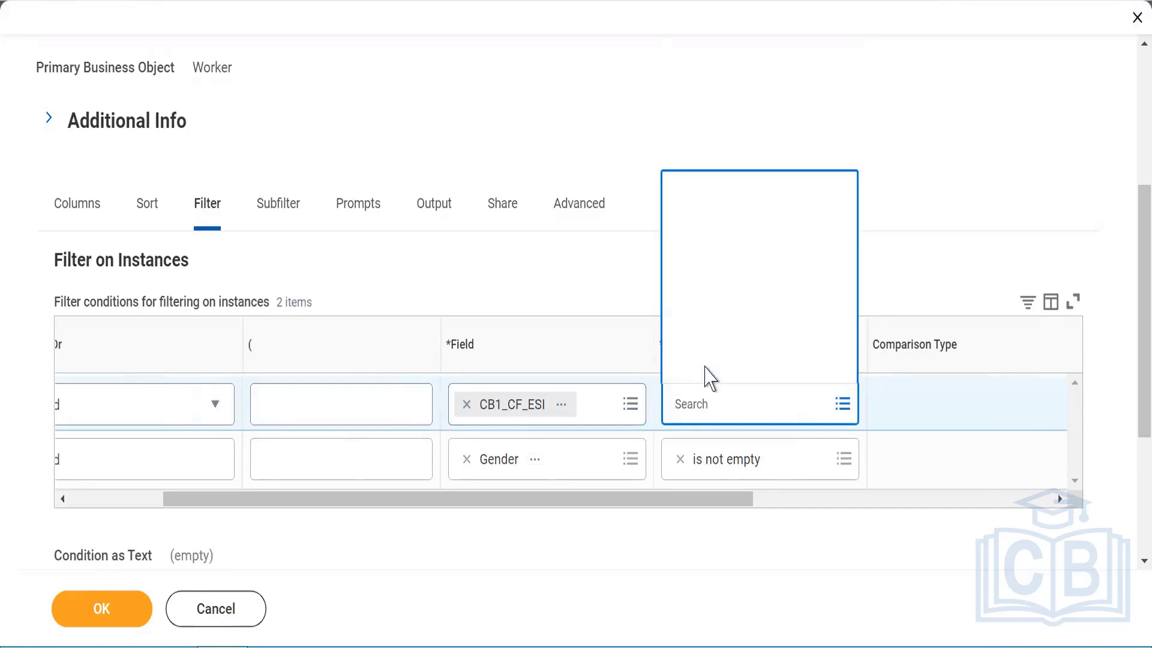
left_click_drag(849, 222, 840, 360)
left_click(681, 366)
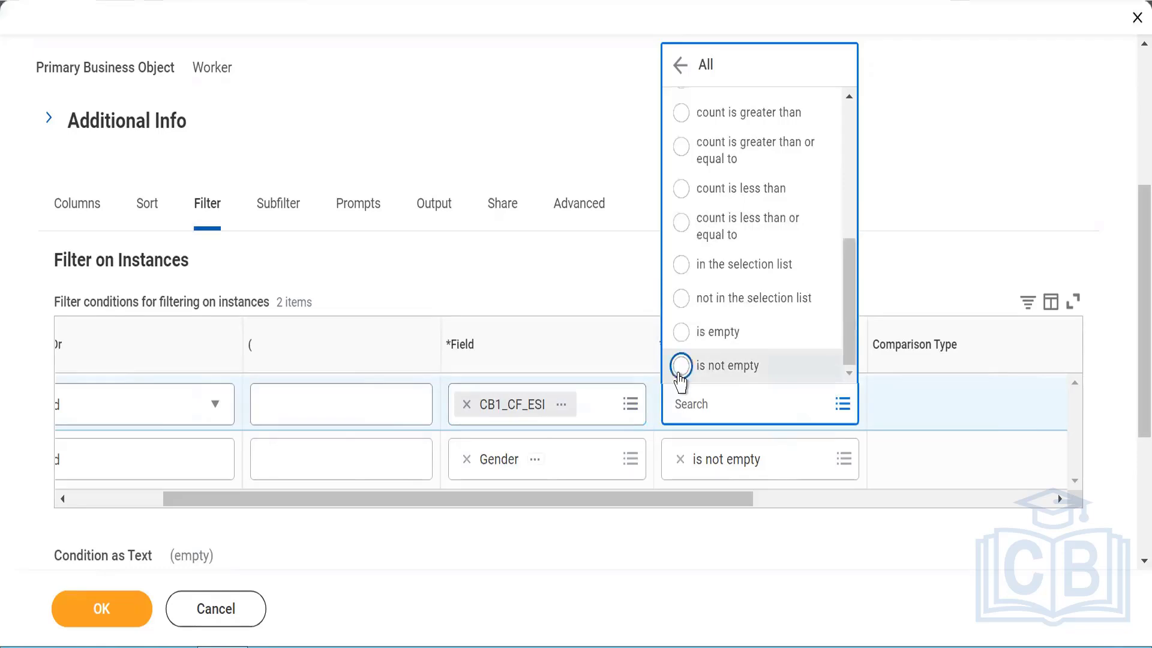
left_click(87, 609)
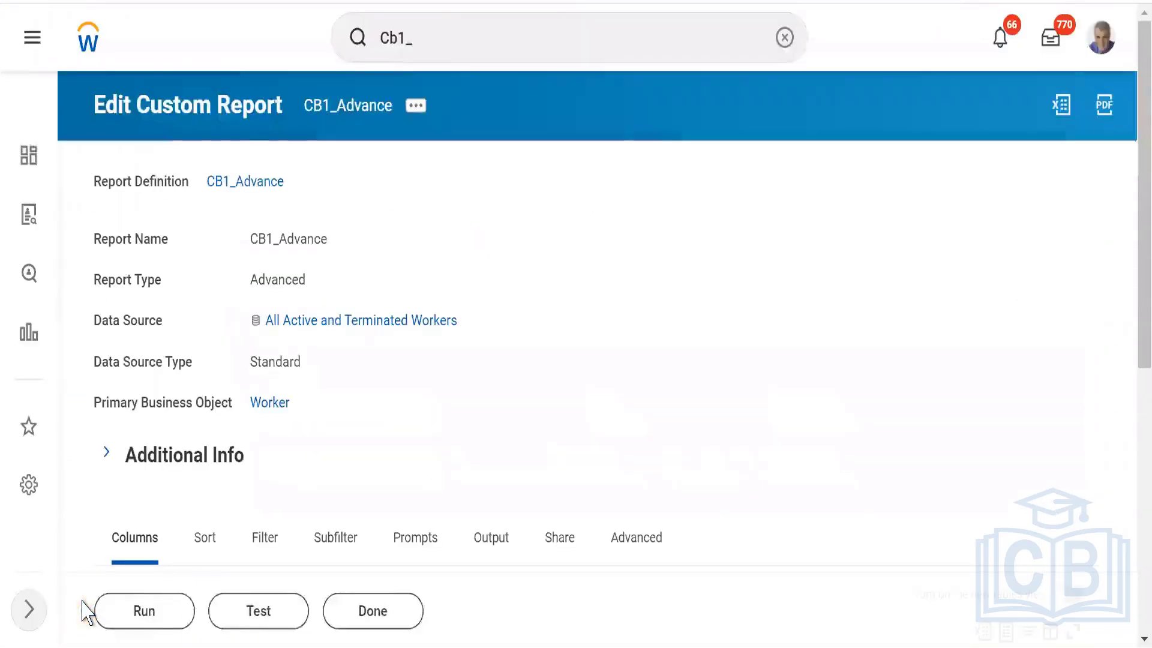
left_click(120, 609)
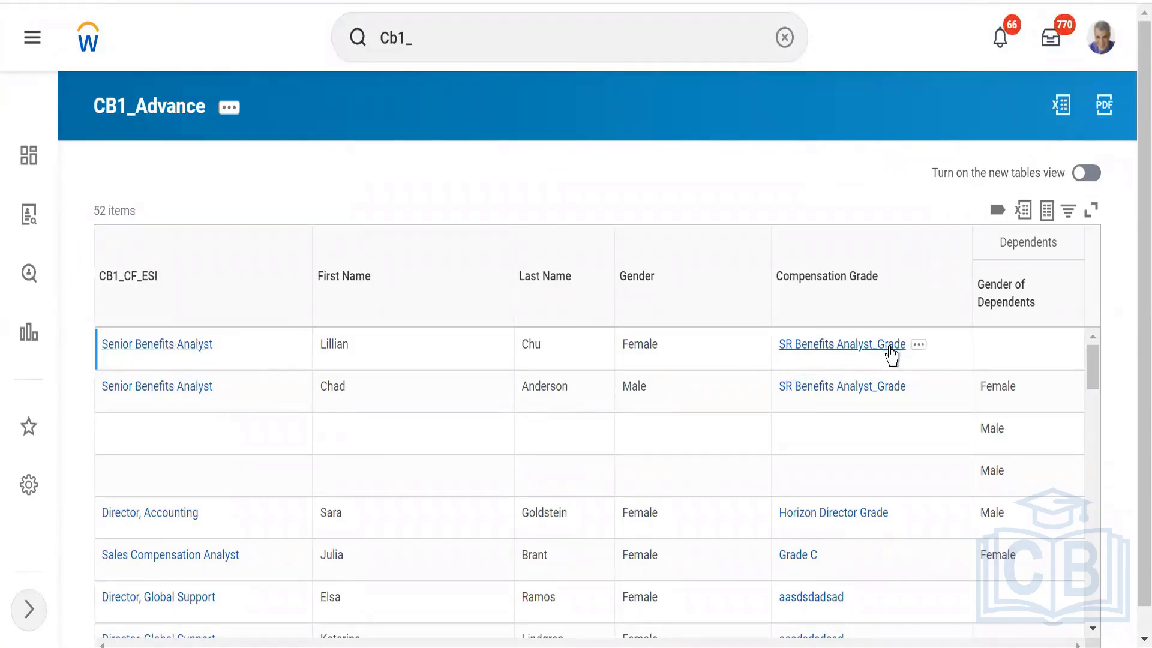
Reopen the CB1_Advance custom report definition for editing from its results.
left_click(234, 120)
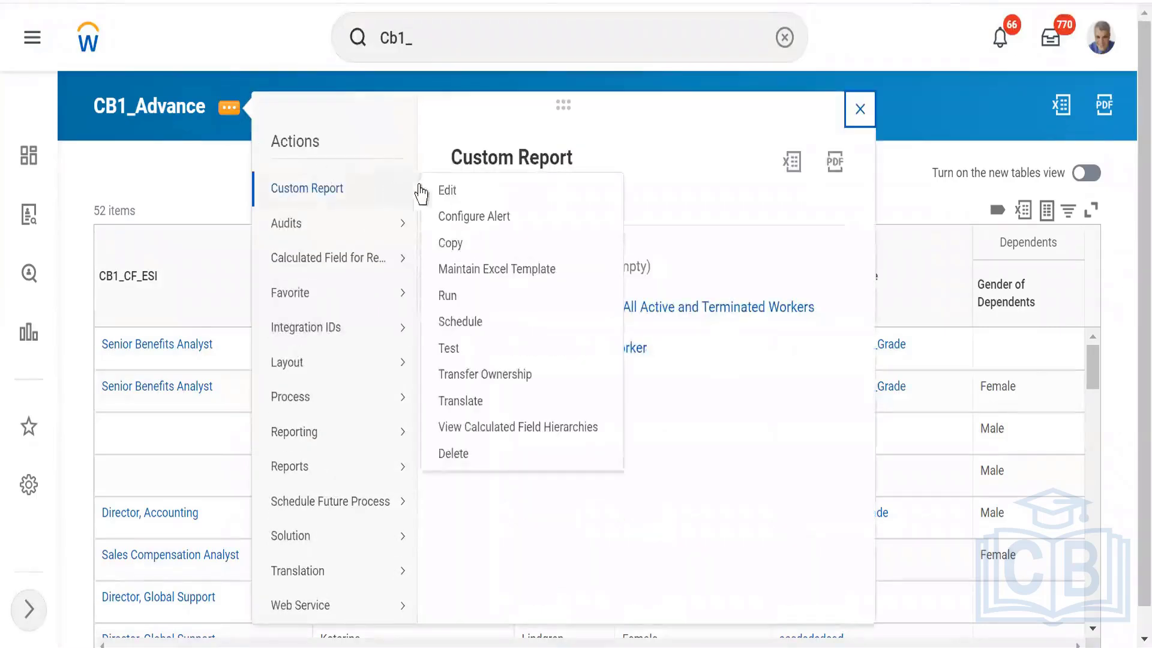
left_click(447, 190)
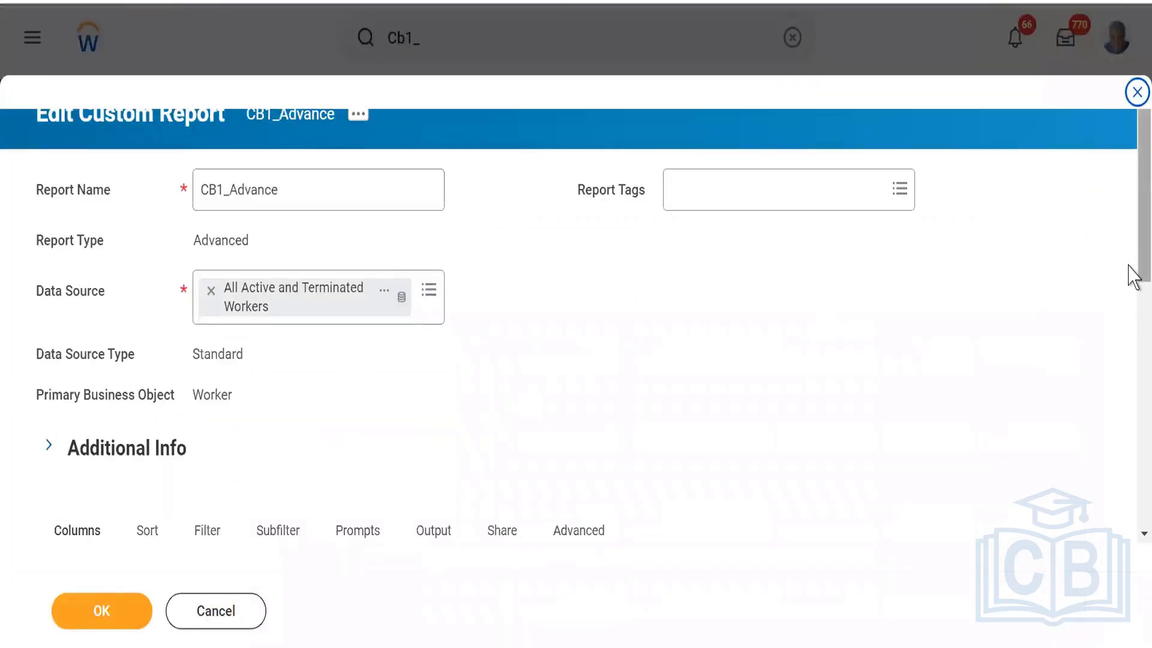
Remove the Gender of Dependents column from the report's column list.
scroll(1133, 318, "down", 4)
scroll(1133, 363, "down", 2)
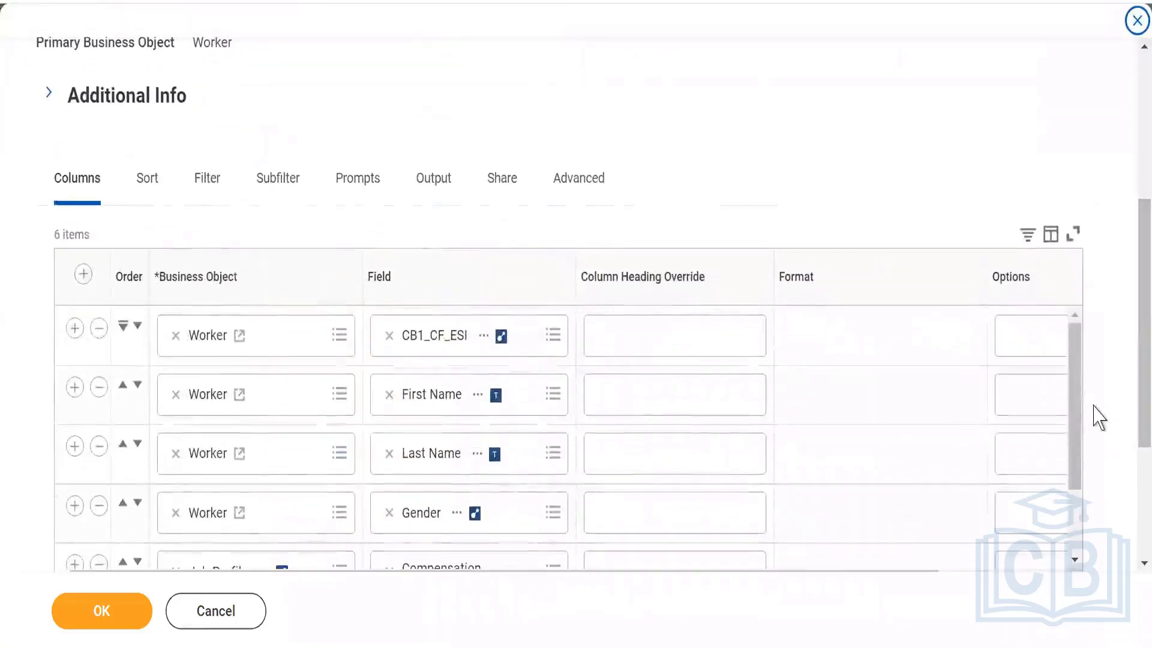
scroll(1083, 414, "down", 2)
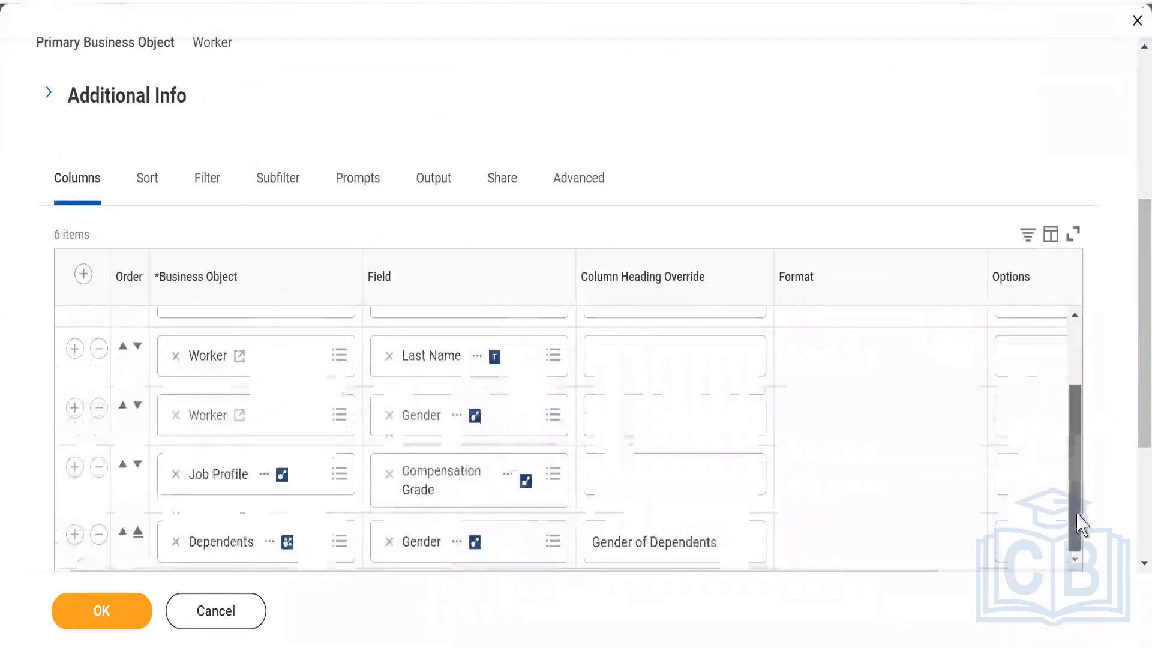
left_click(99, 533)
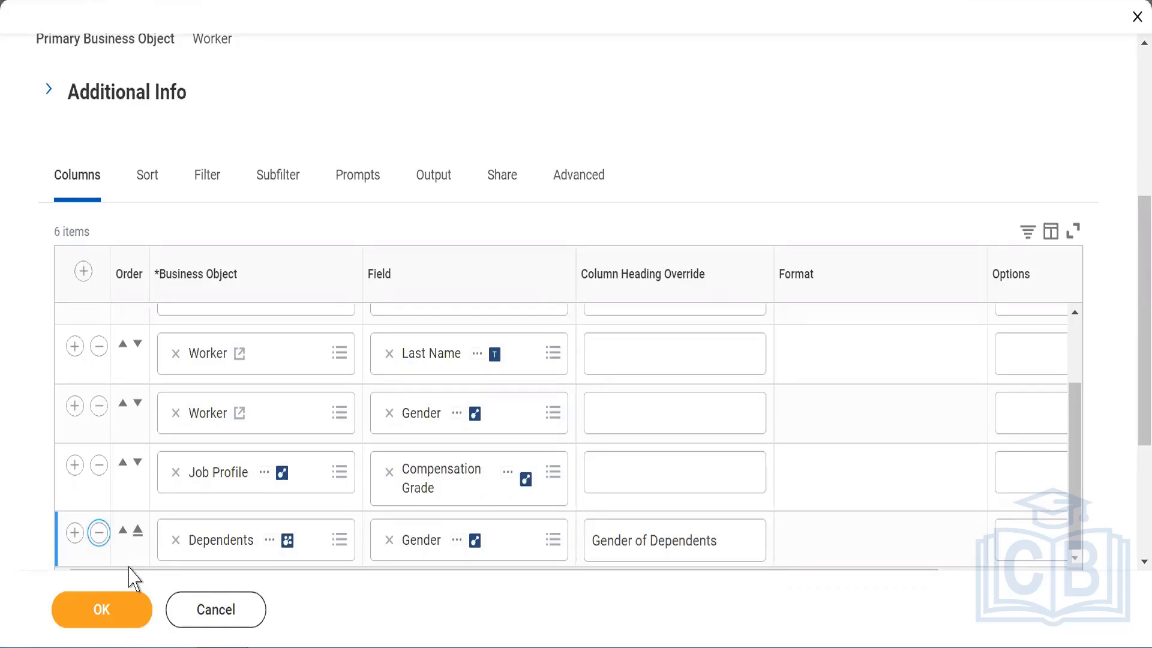
left_click(100, 534)
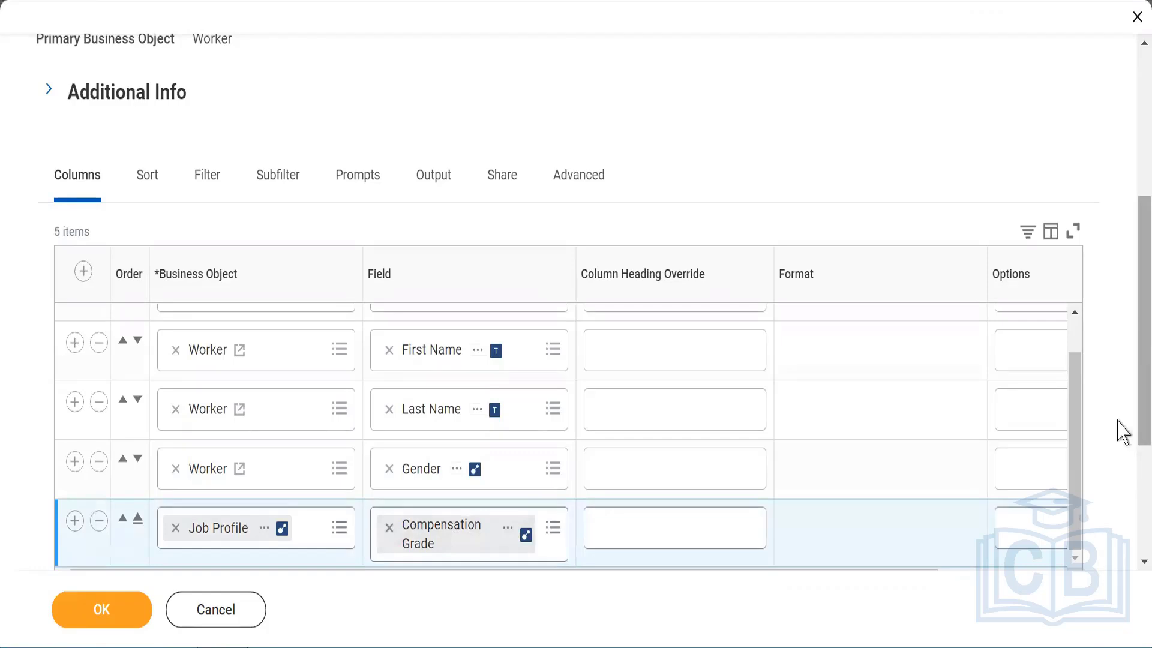
Override the CB1_CF_ESI column heading with Job Profile and move that column to the end of the column order.
left_click(1076, 325)
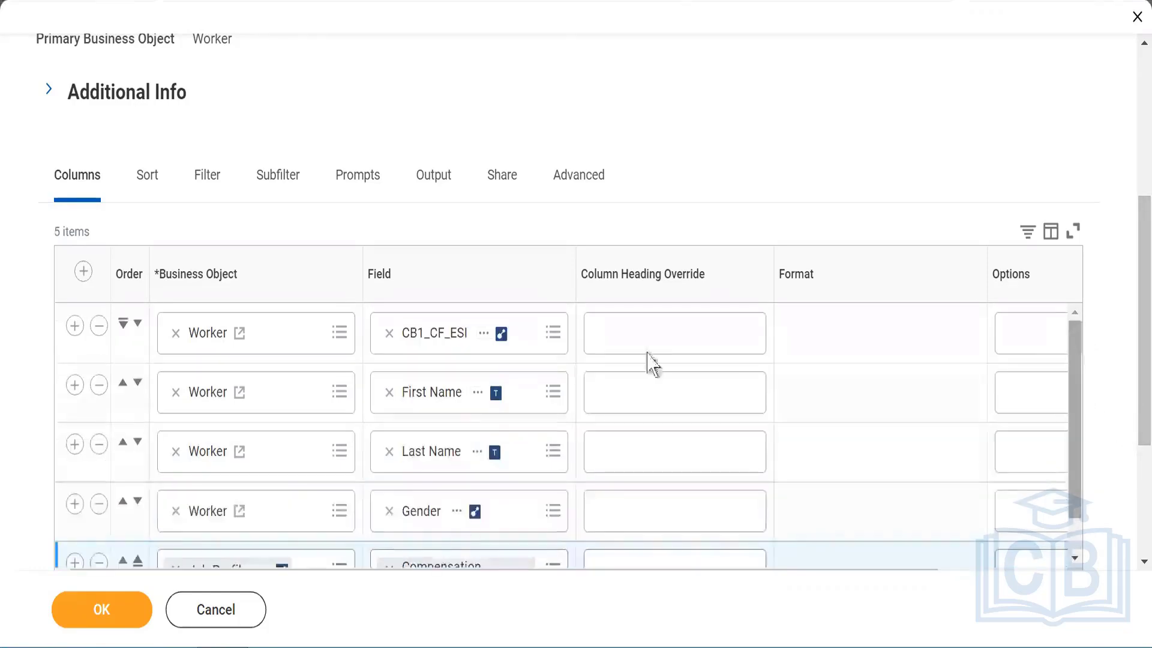
left_click(623, 331)
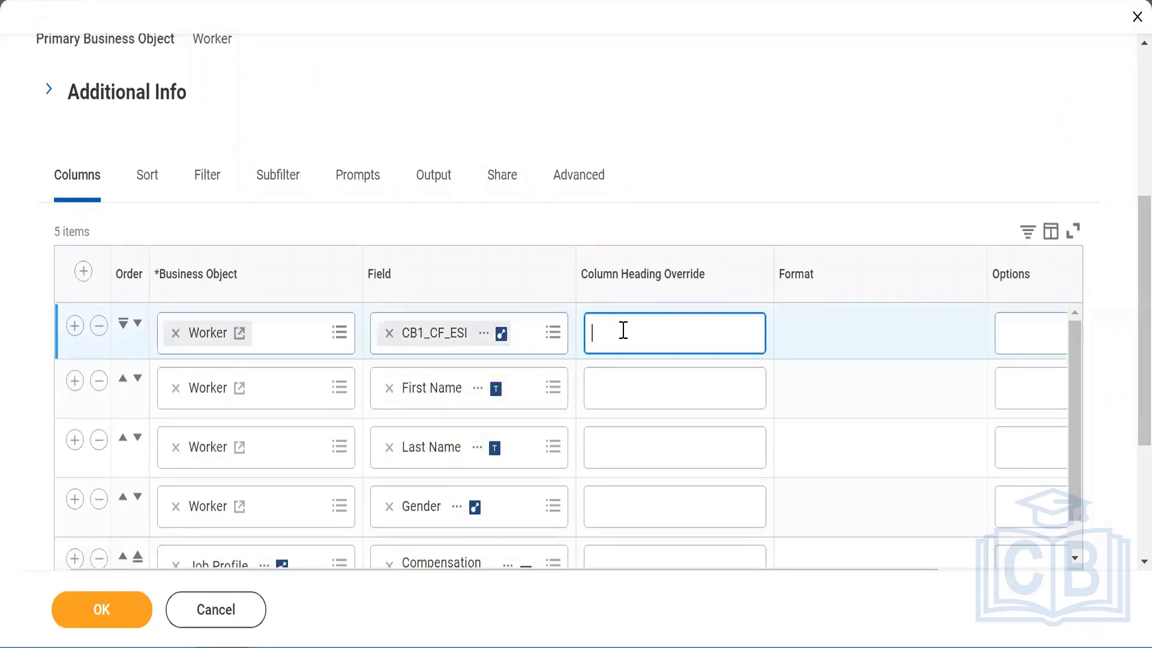
type("Job Profile")
left_click(123, 329)
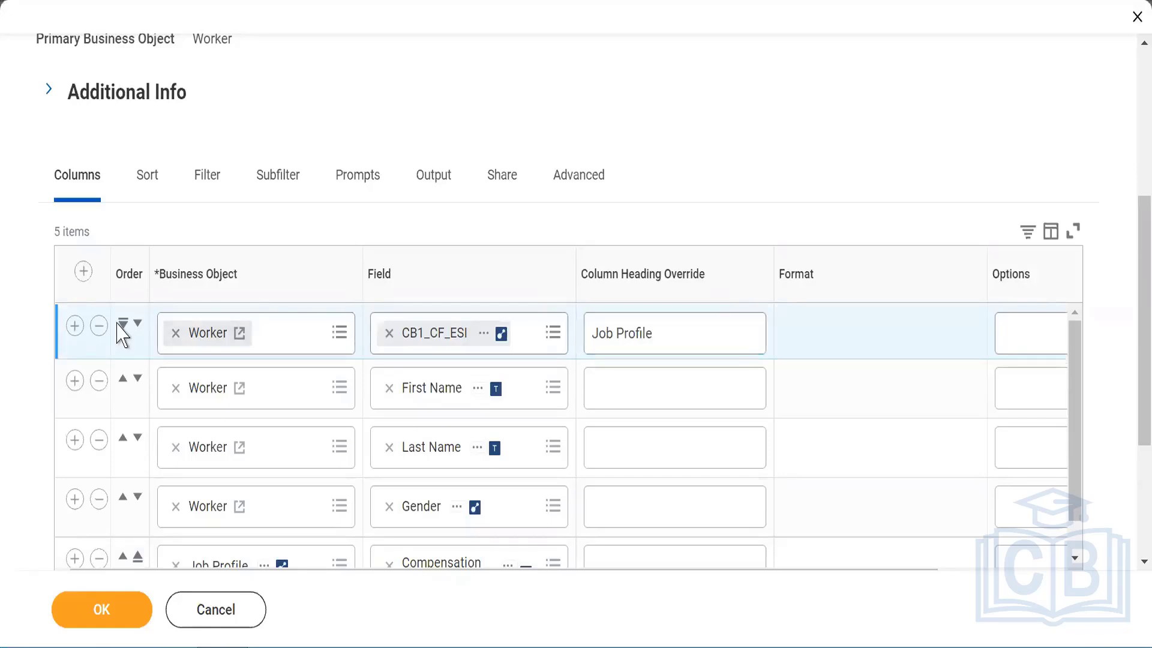
left_click(123, 327)
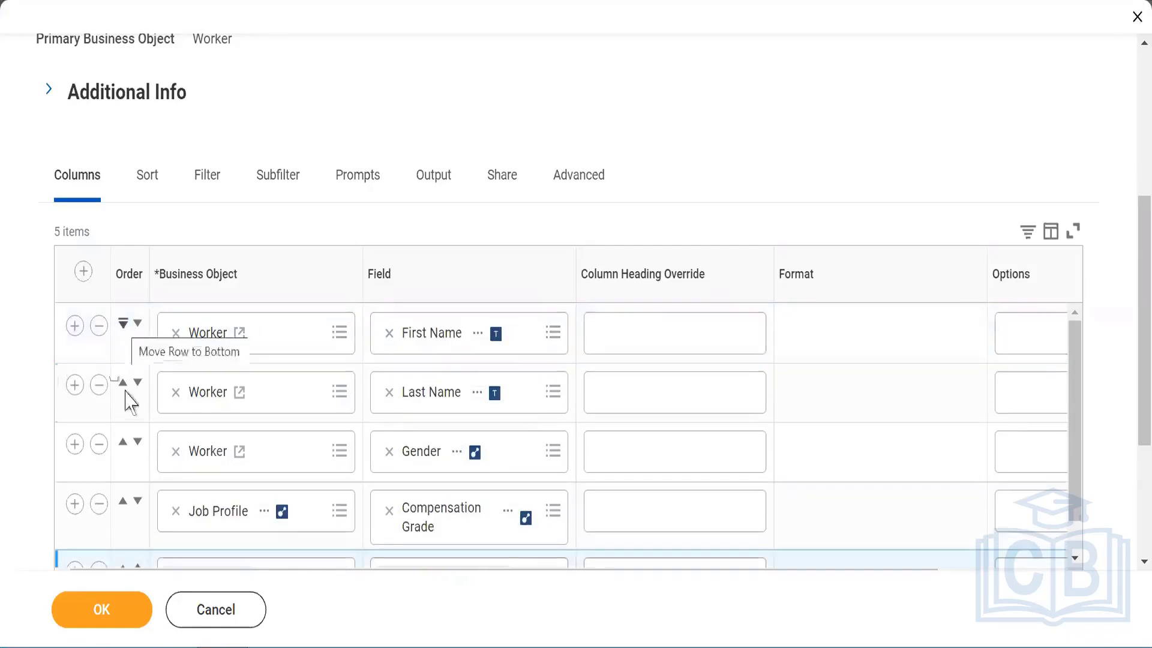
Save the CB1_Advance report definition and run the report.
left_click(102, 614)
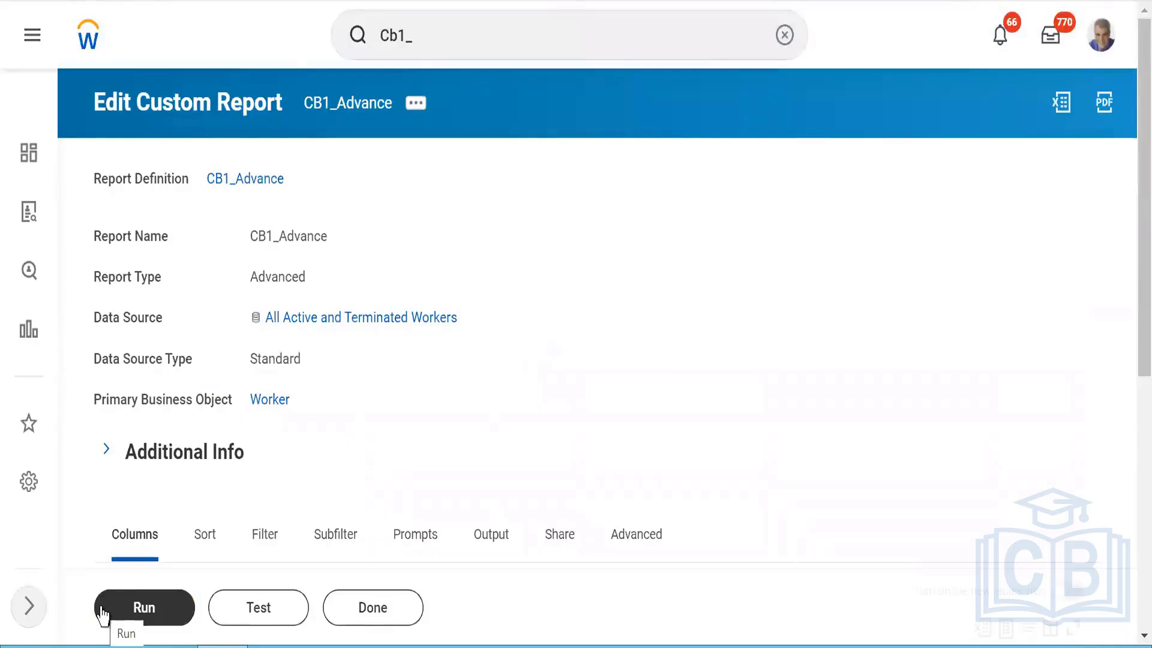
left_click(102, 614)
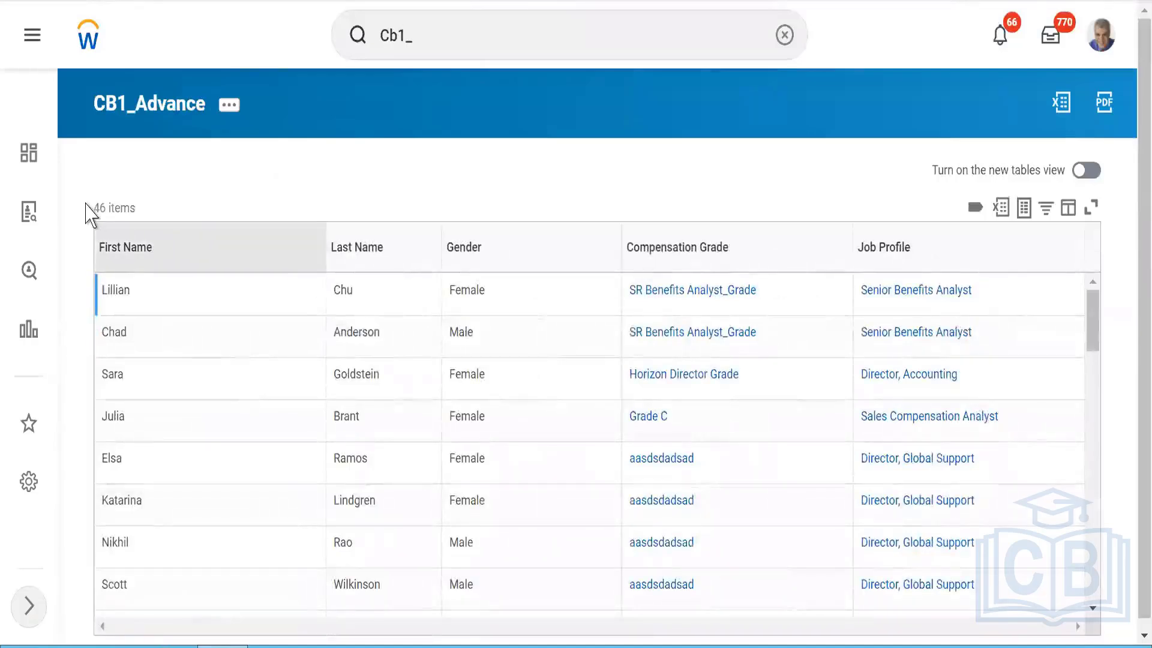
left_click_drag(86, 204, 154, 214)
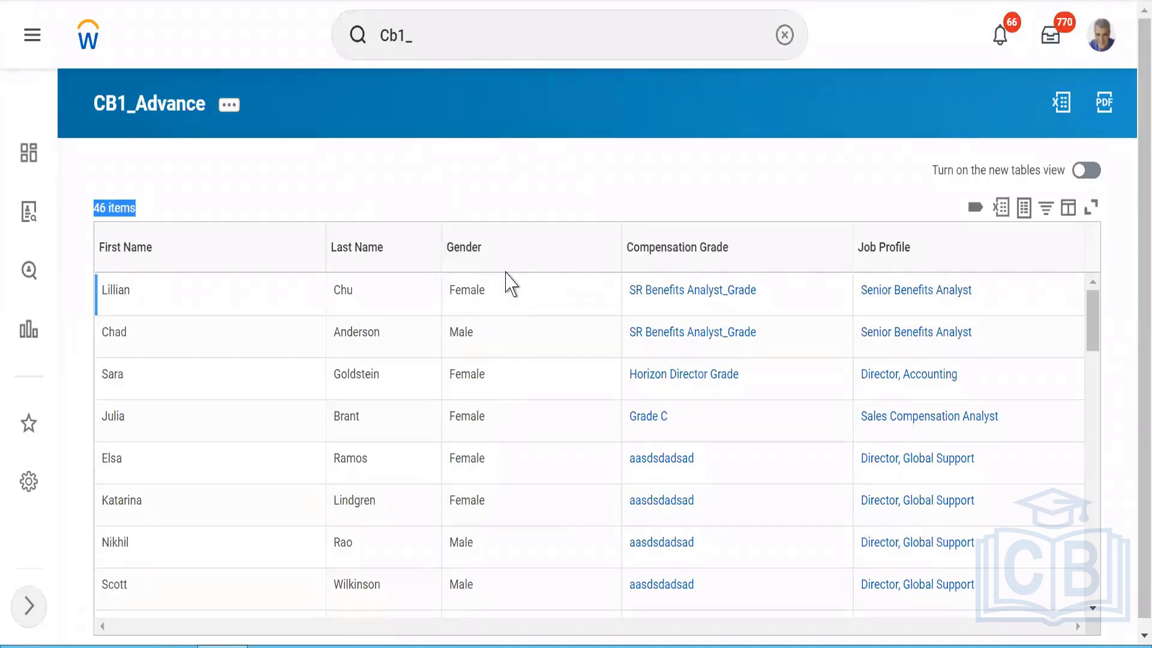
left_click(373, 167)
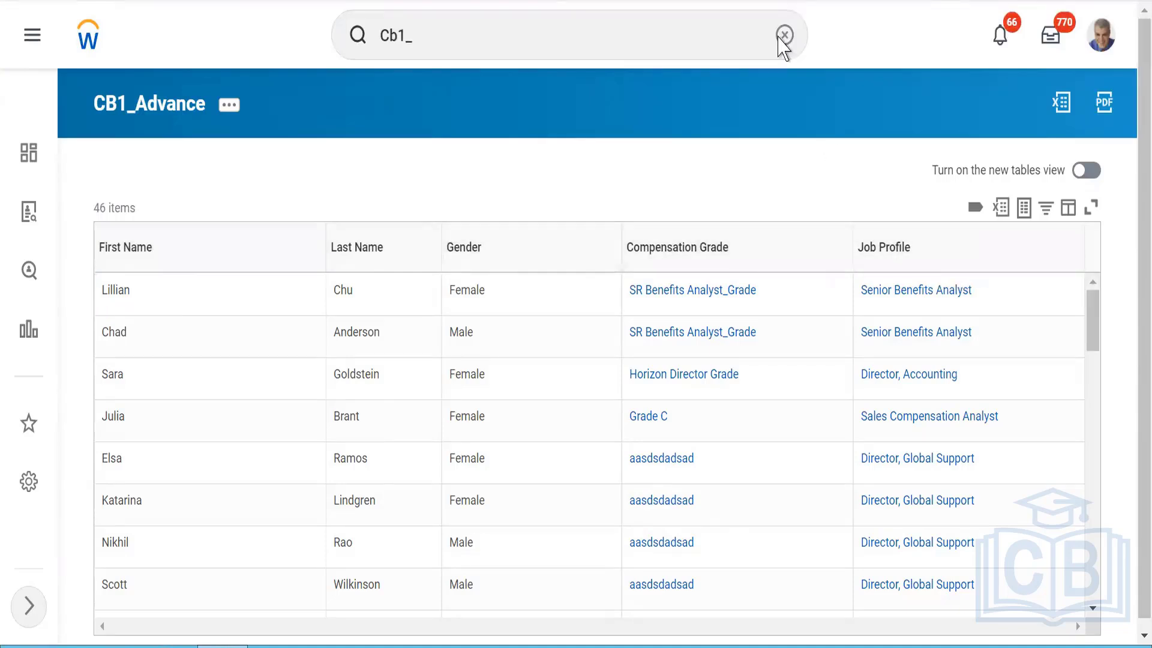
Switch to the Notepad notes and find the requirement for displaying workers whose job profile's comp grade is not empty.
key("alt+Tab")
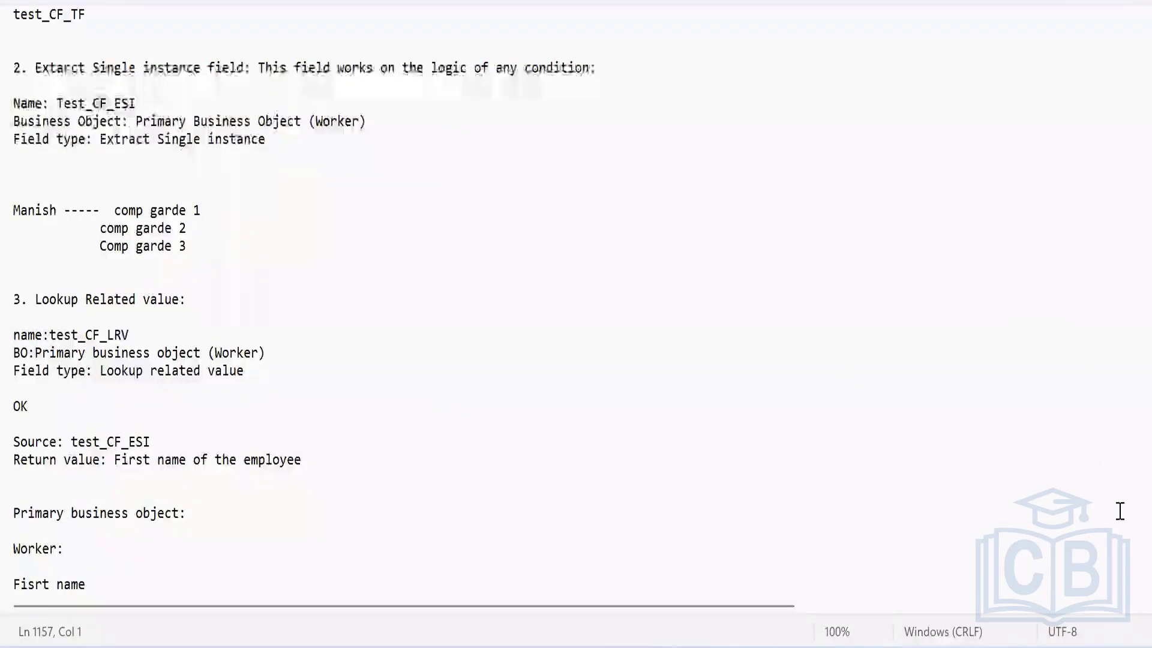
scroll(1125, 438, "up", 20)
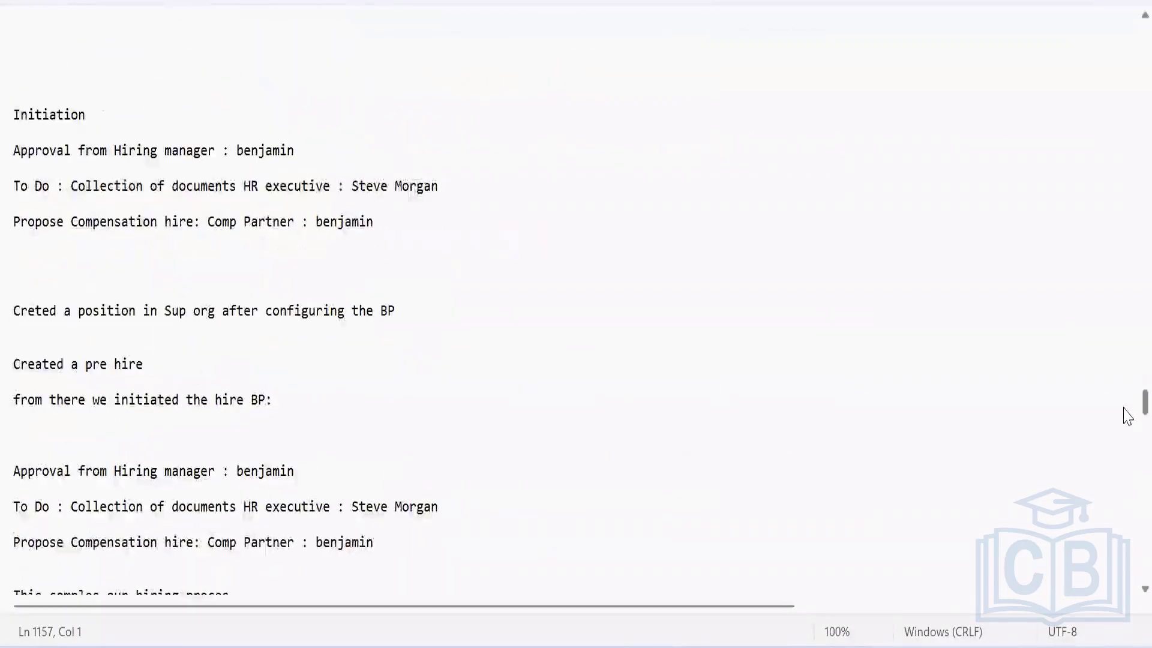
scroll(1126, 438, "down", 15)
scroll(1127, 454, "down", 3)
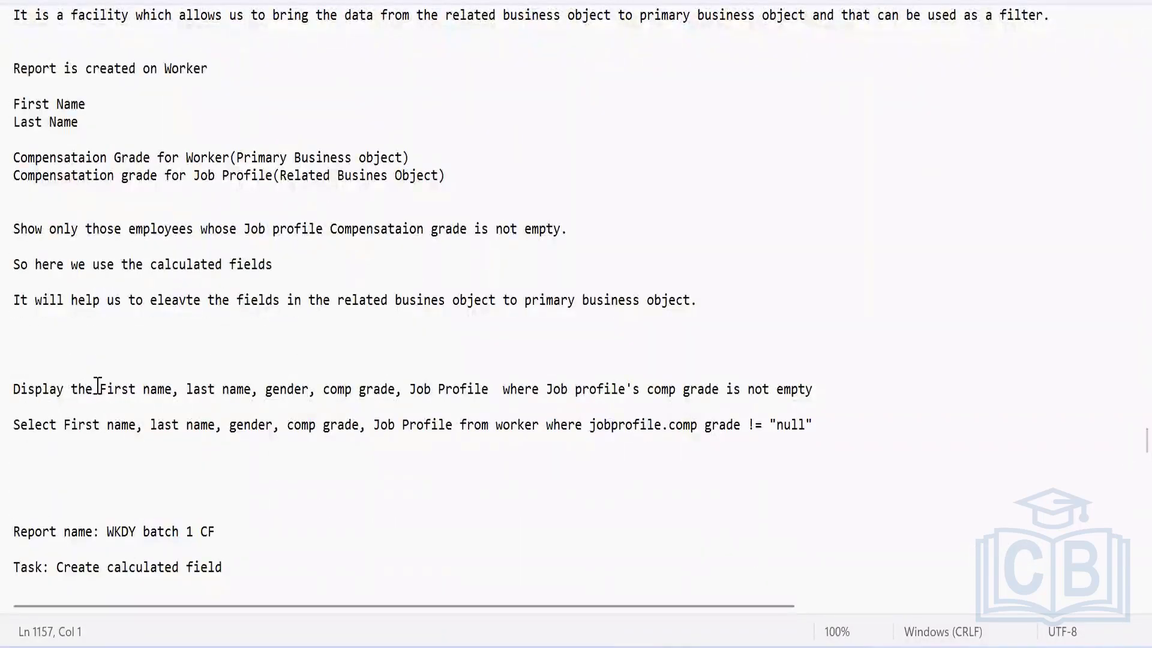
left_click_drag(99, 388, 816, 391)
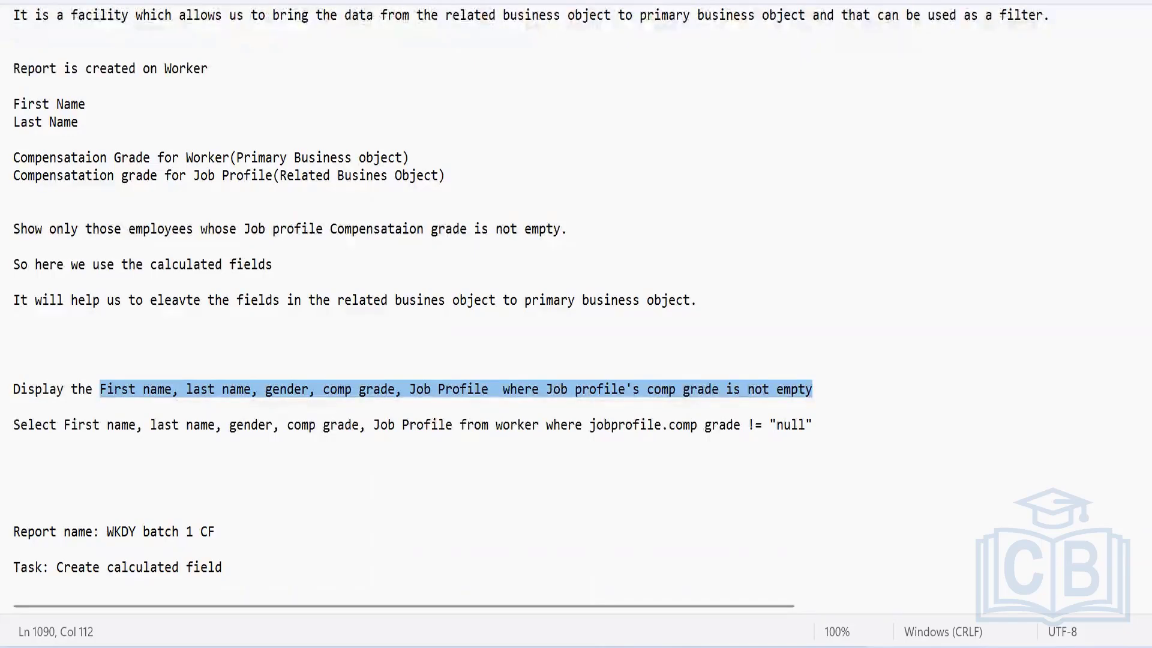
Read on through the notes about the three calculated field types and the True/False field definition.
left_click(277, 451)
key("Down")
key("Down")
key("Down")
key("Down")
key("Down")
key("Down")
key("Down")
key("Down")
key("Down")
key("Down")
key("Down")
key("Down")
key("Down")
key("Down")
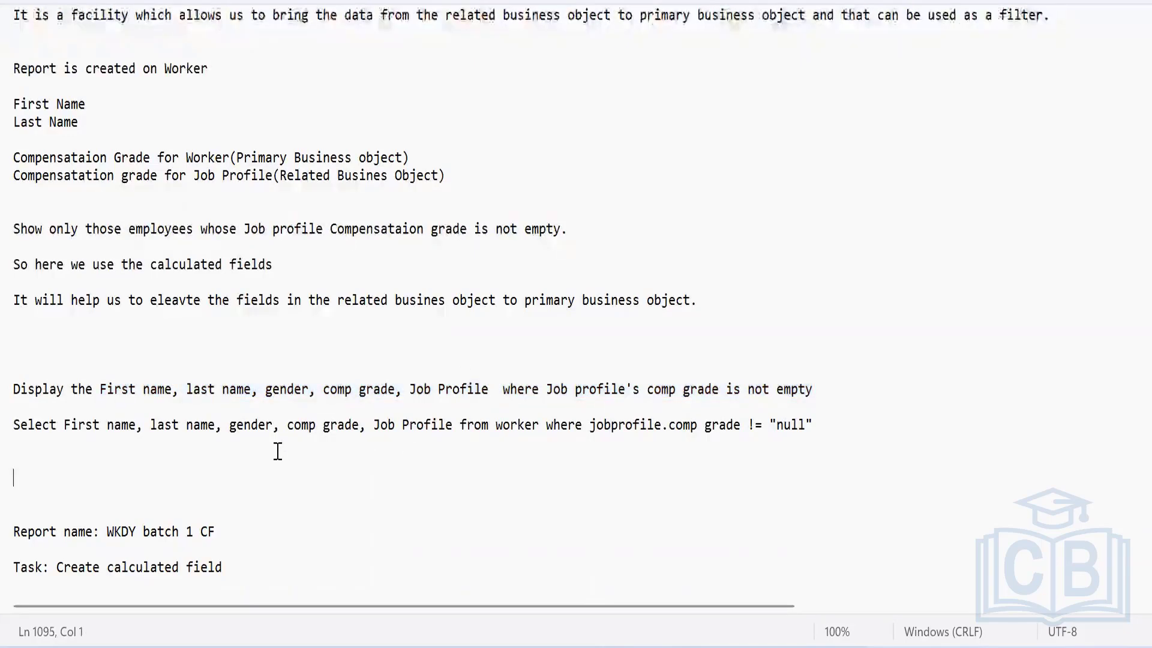
key("Down")
key("Down")
key("Down")
key("Down")
key("Down")
key("Down")
key("Down")
key("Down")
key("Down")
key("Down")
key("Down")
key("Down")
key("Down")
key("Down")
key("Down")
key("Down")
key("Down")
key("Down")
key("Down")
key("Down")
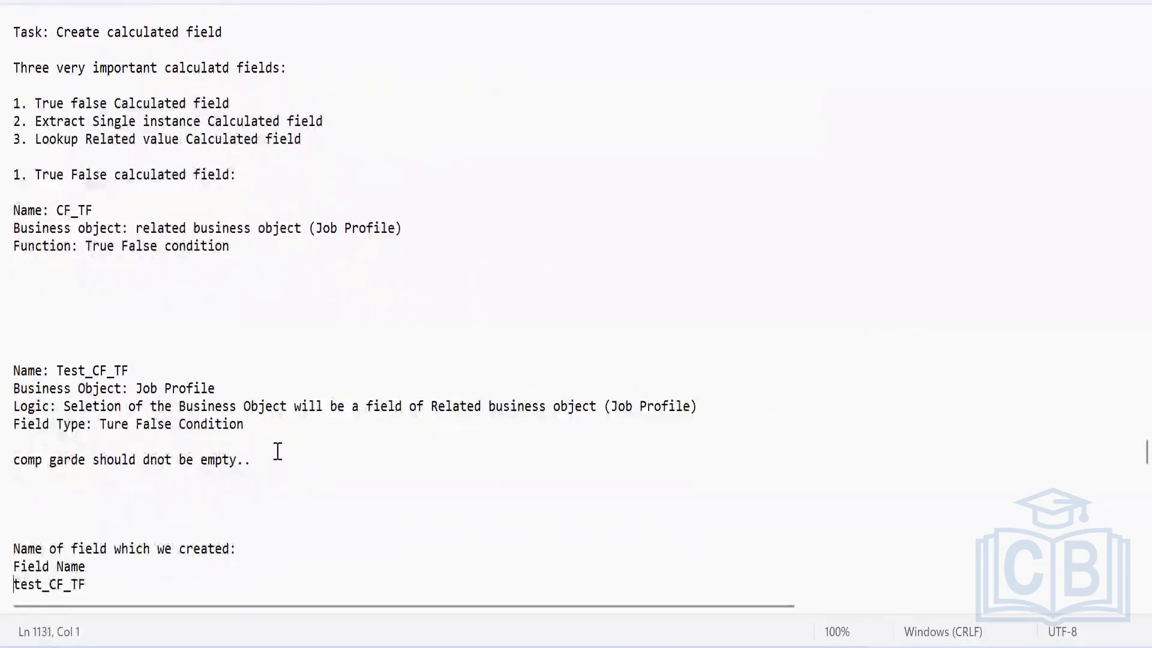
Switch back to Workday, go to the CB1_CF_TF save confirmation and start creating another calculated field.
left_click(694, 646)
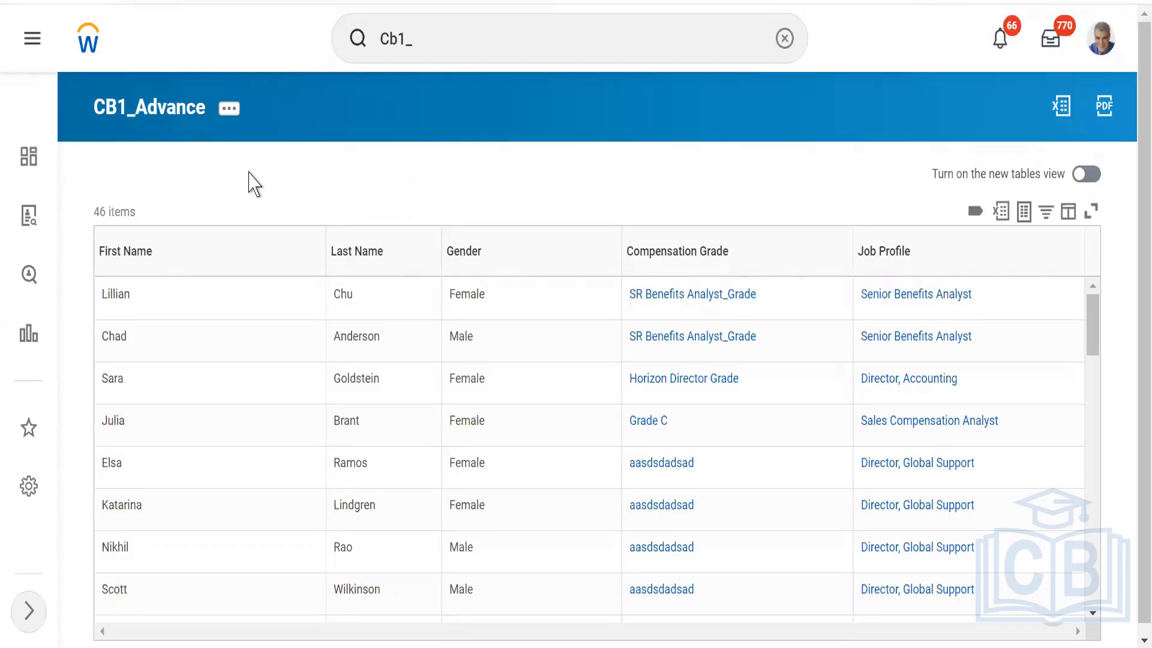
left_click(228, 111)
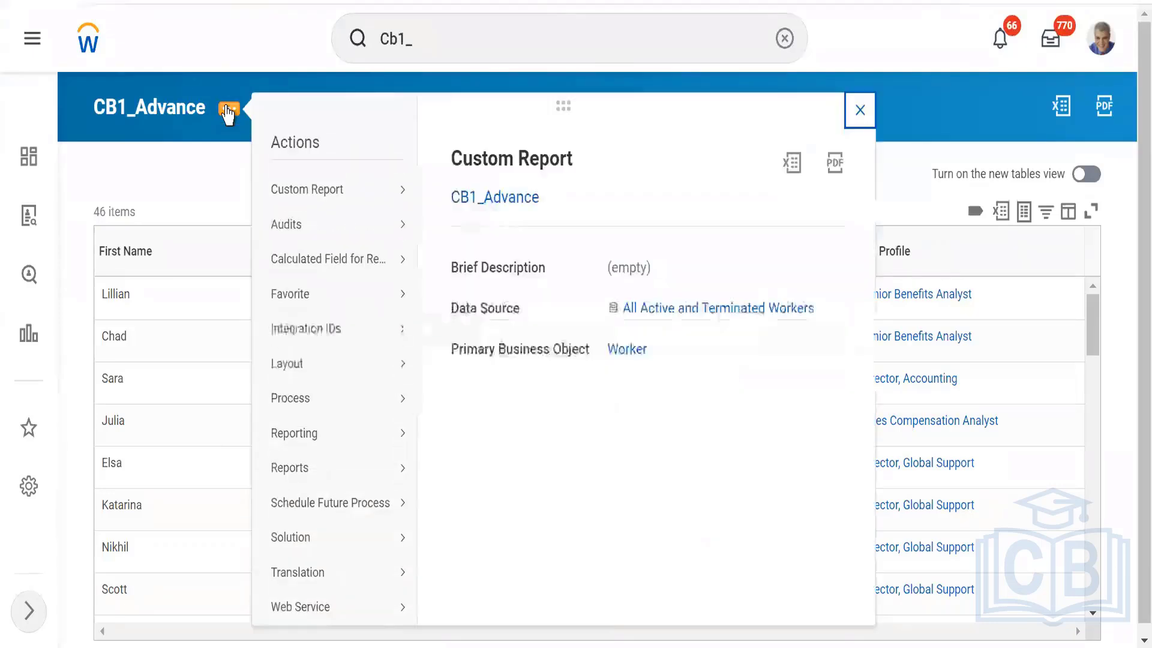
left_click(220, 198)
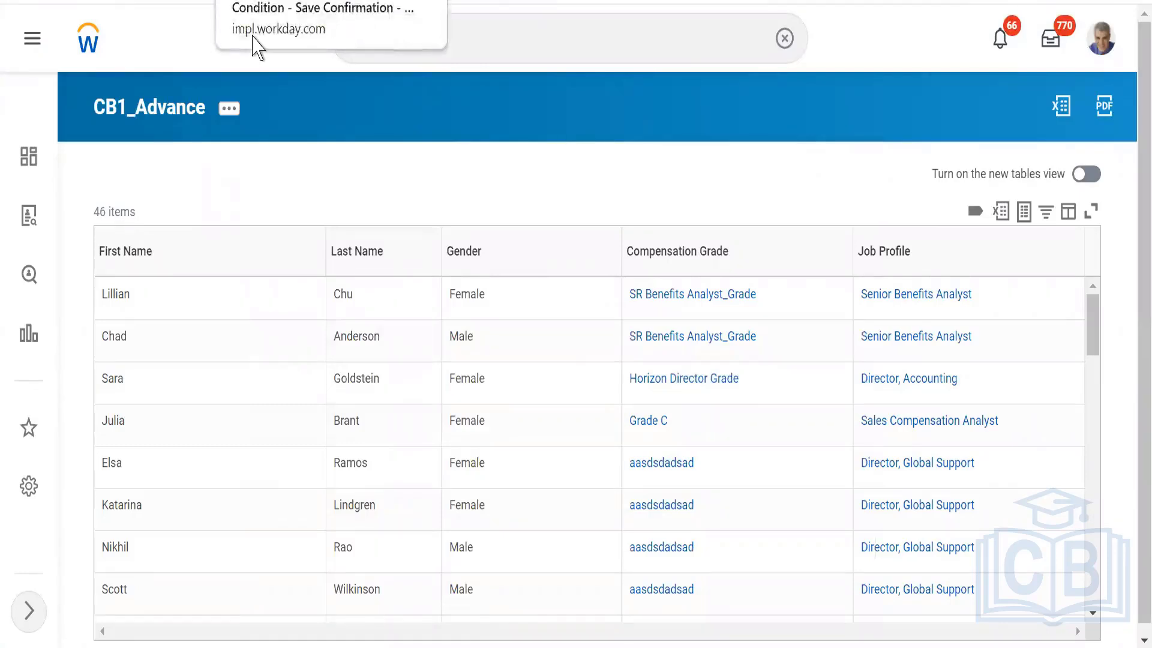
left_click(257, 46)
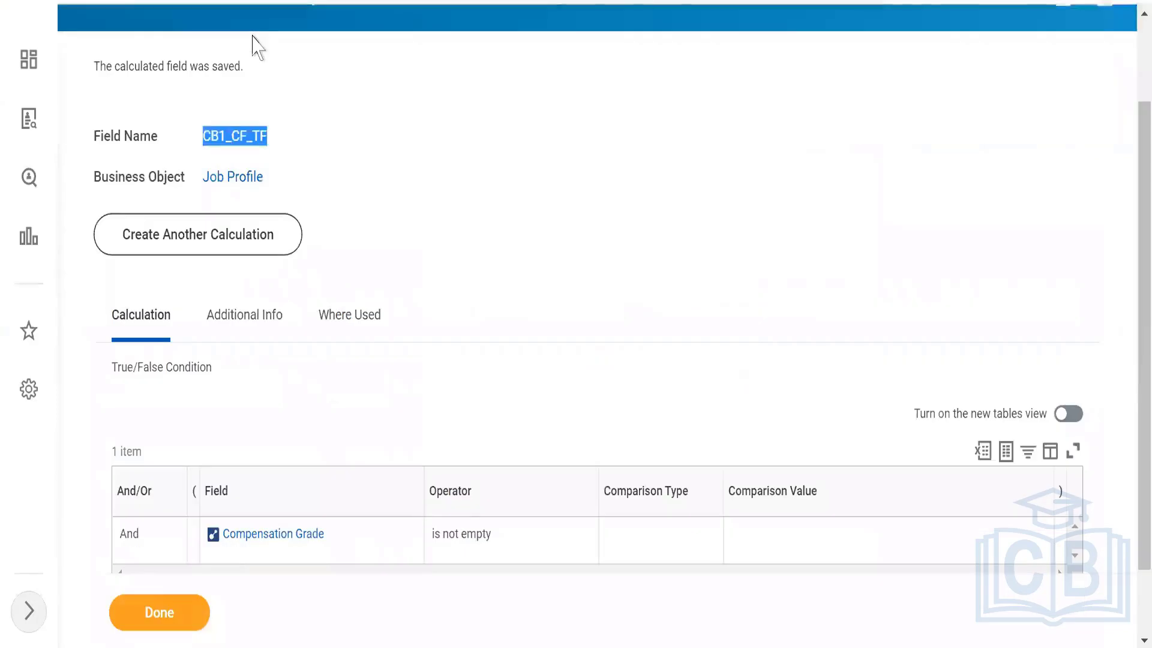
left_click(514, 265)
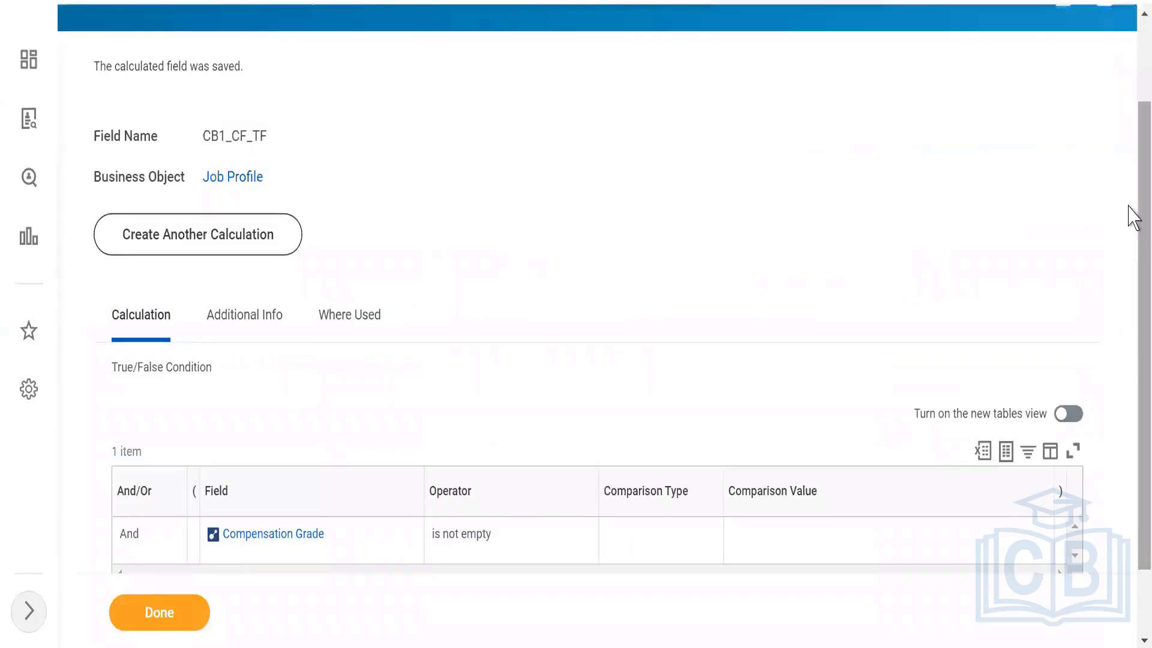
scroll(1128, 309, "down", 2)
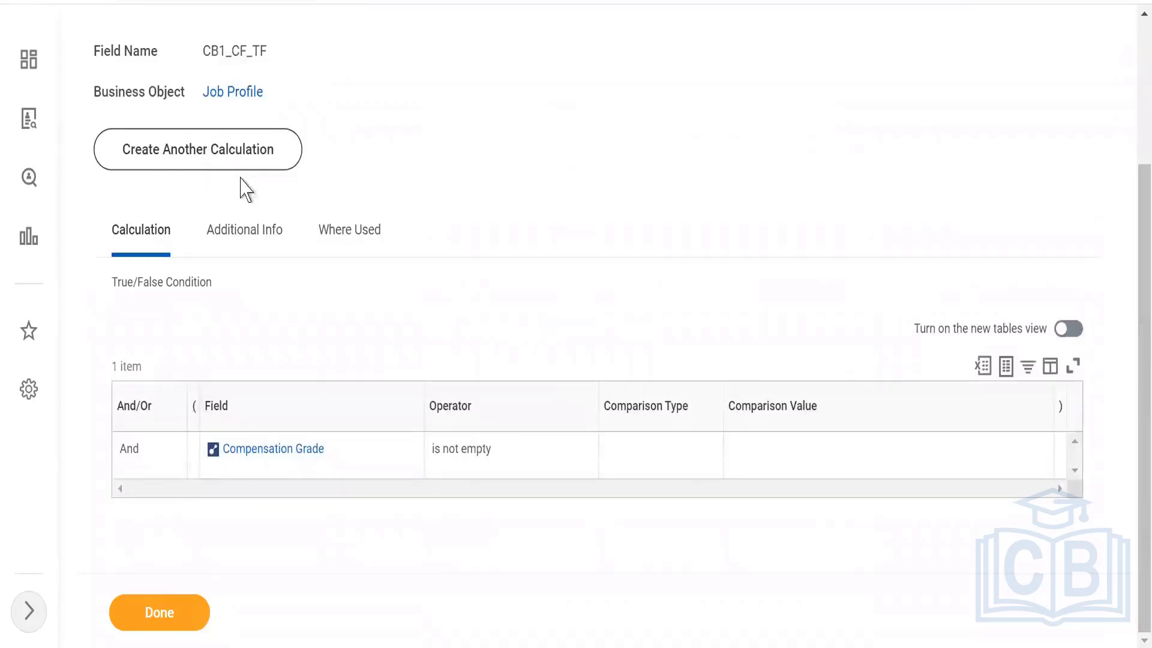
left_click(139, 156)
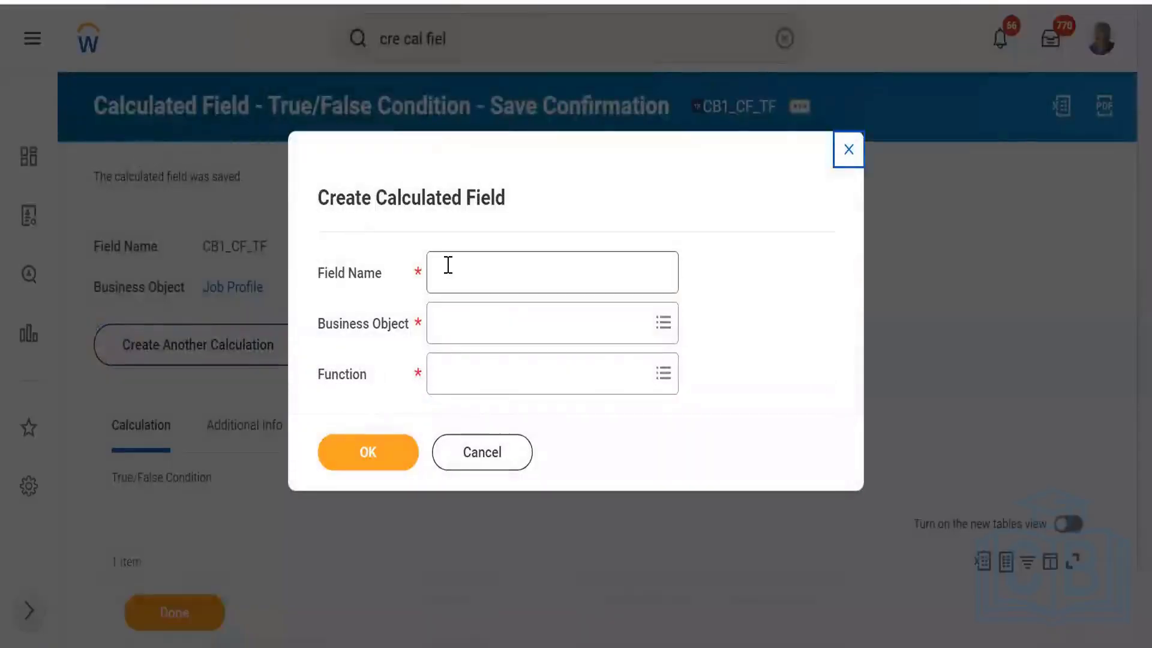
Name the new calculated field CB1_CF_LRV and choose Worker as its business object.
left_click(448, 264)
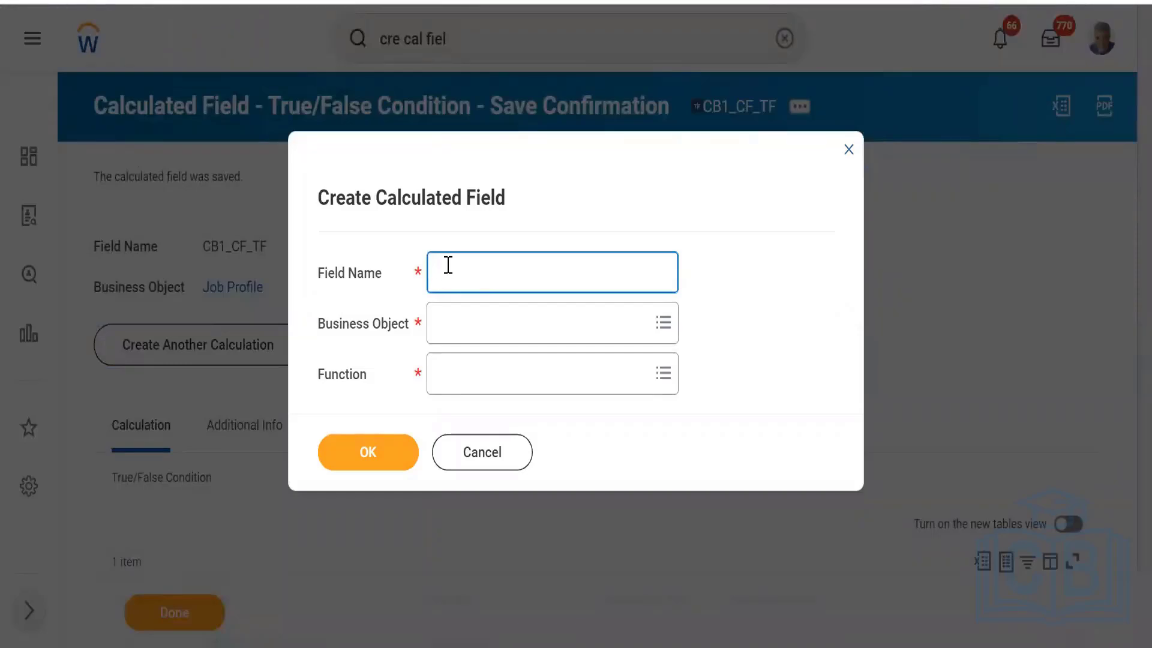
type("CB1_CF_LRV")
key("Tab")
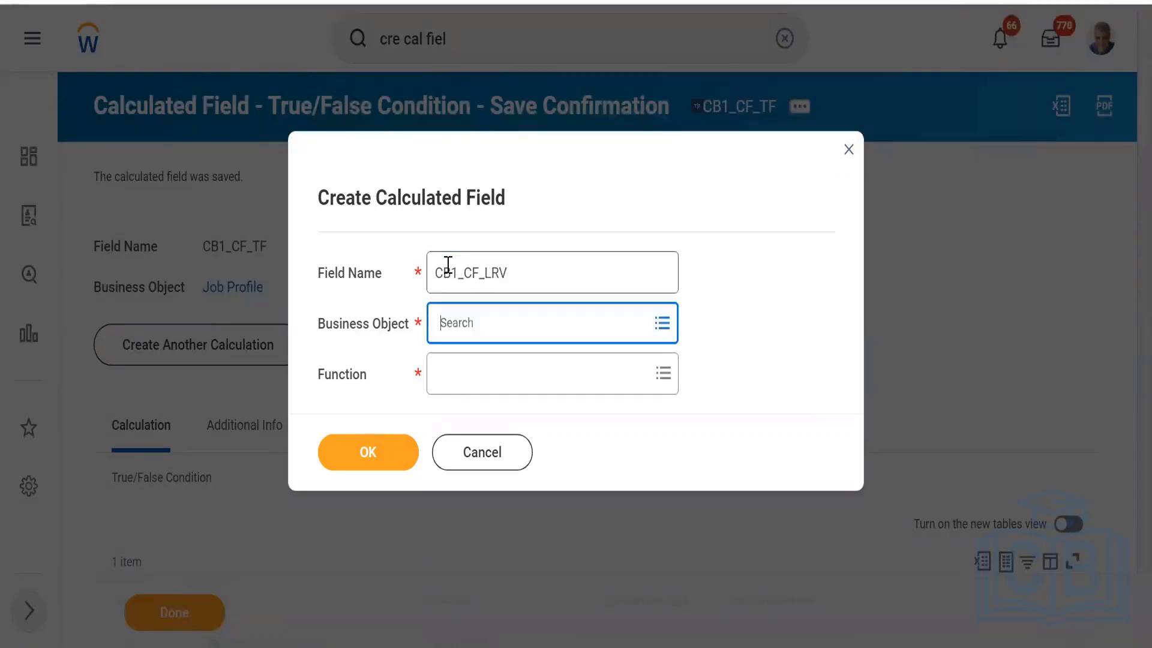
type("worker")
key("Return")
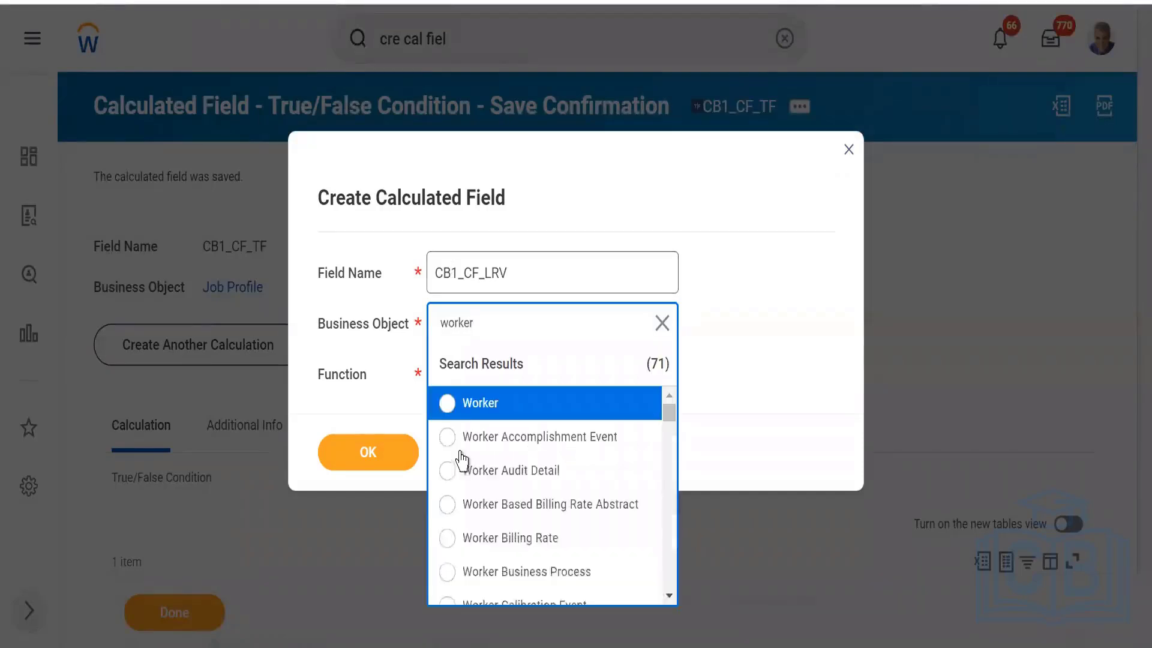
left_click(449, 403)
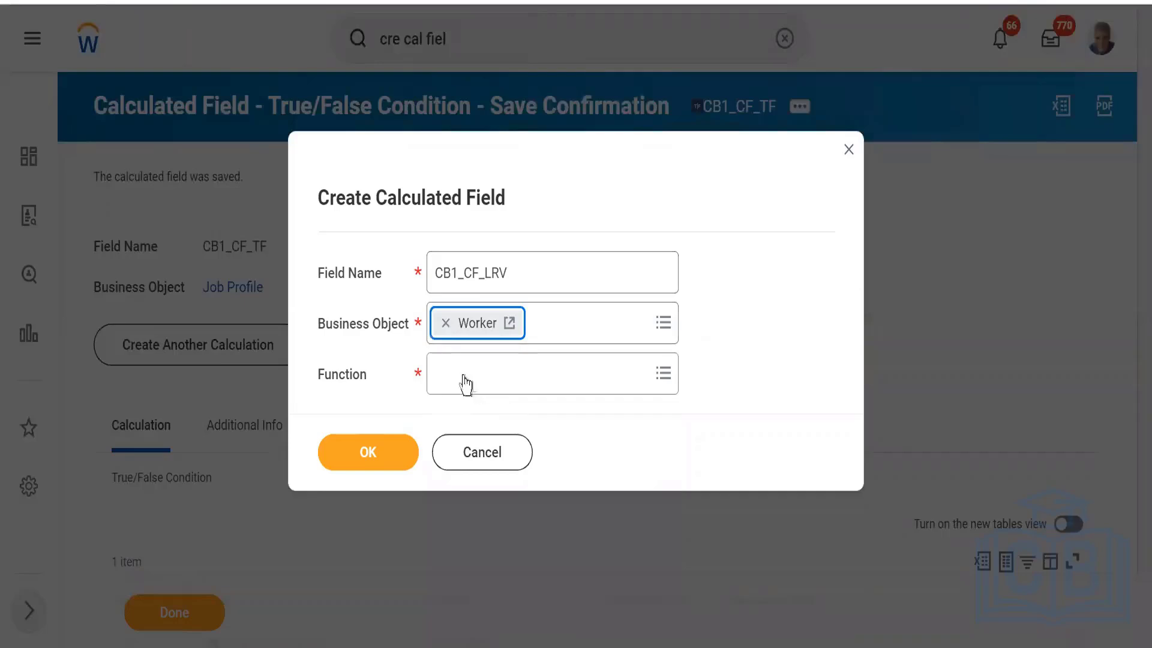
Set the calculated field's function to Lookup Related Value and continue to its calculation details.
left_click(466, 384)
type("lookup")
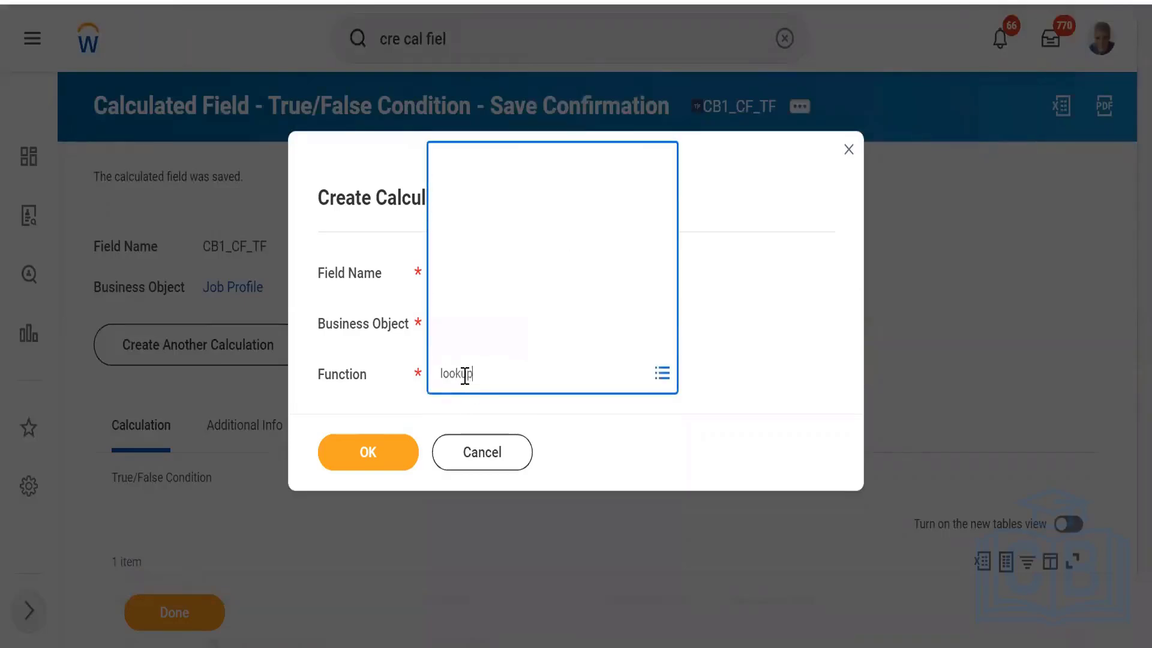
type(" related")
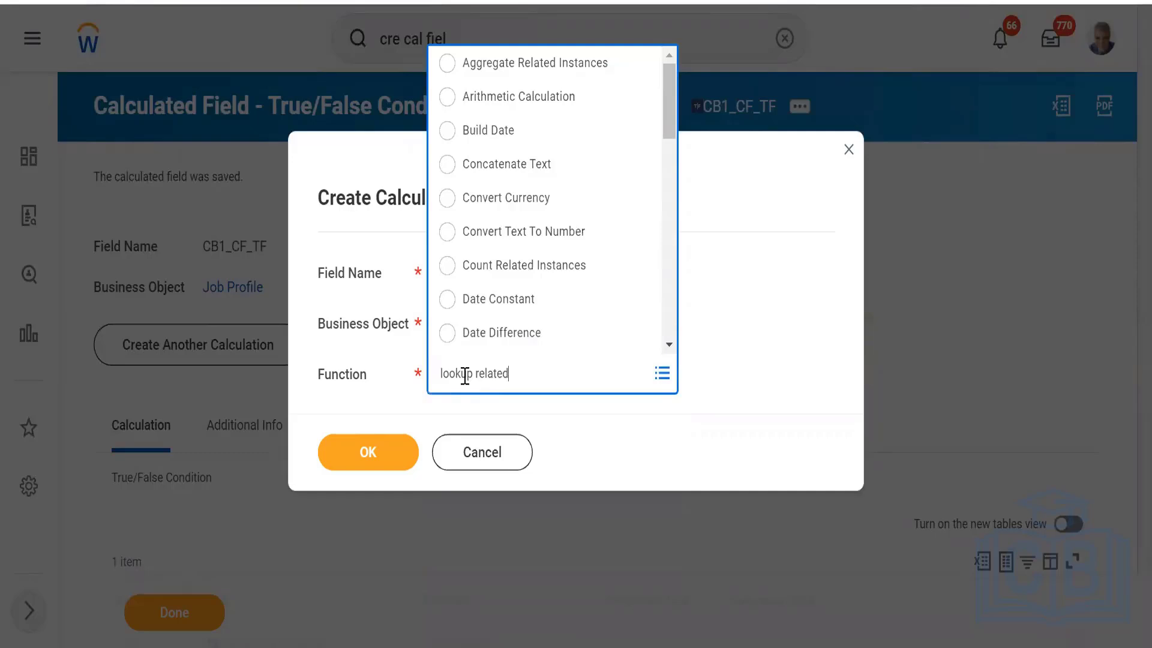
key("Return")
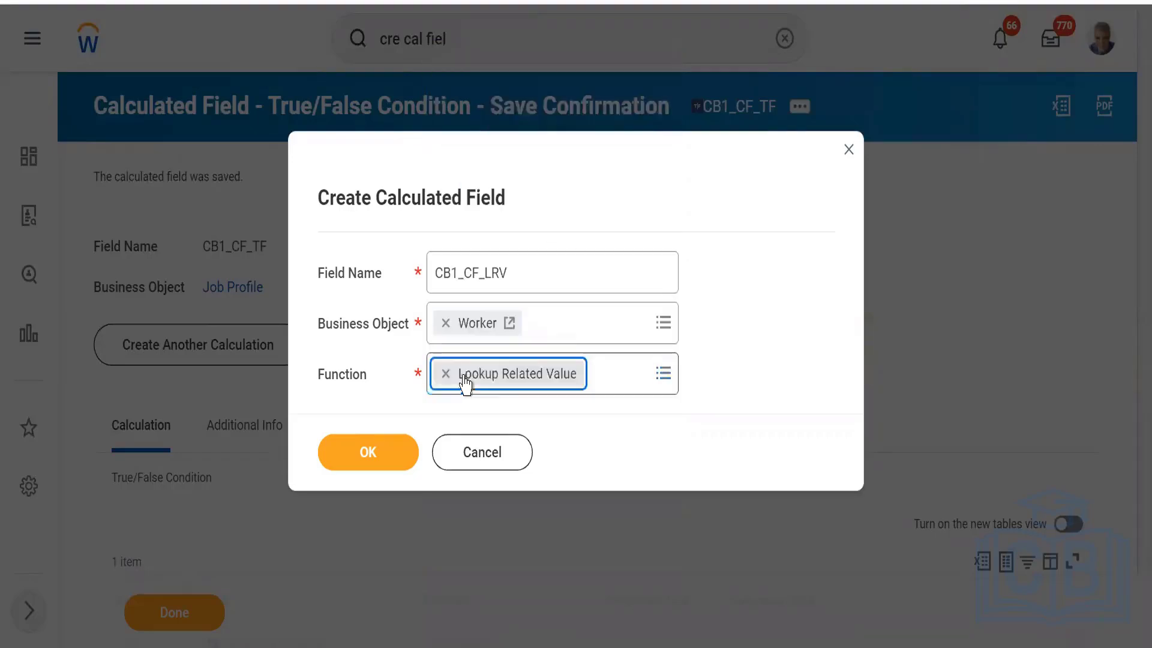
left_click(360, 457)
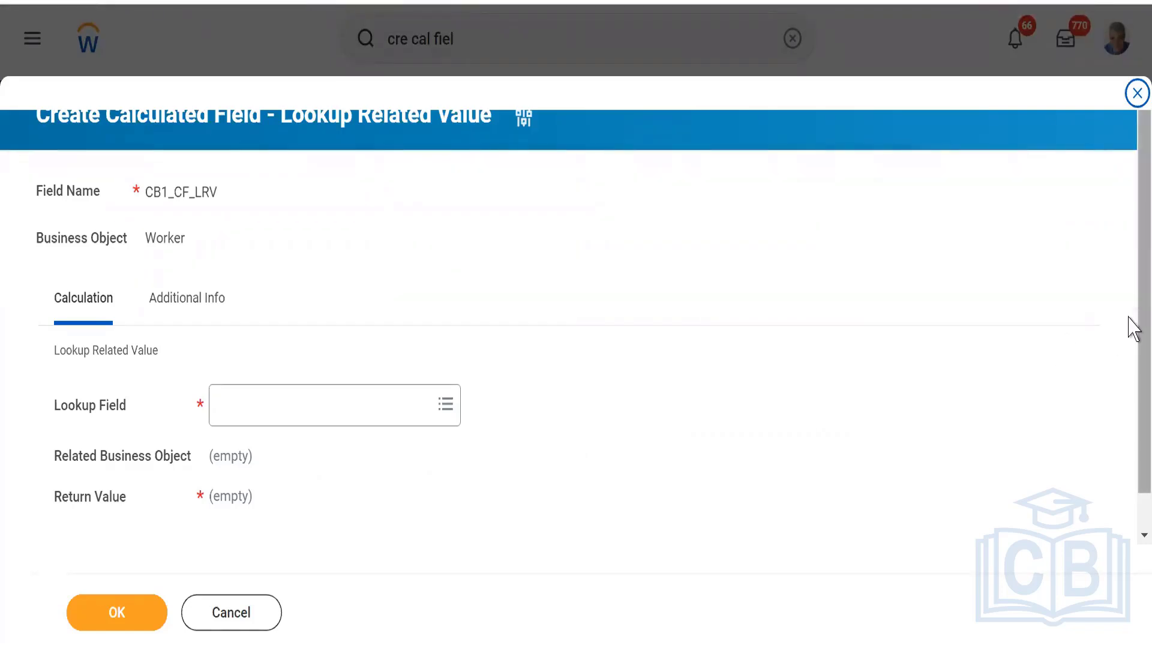
Set the lookup field of the CB1_CF_LRV calculation to CB1_CF_ESI.
scroll(1128, 438, "down", 2)
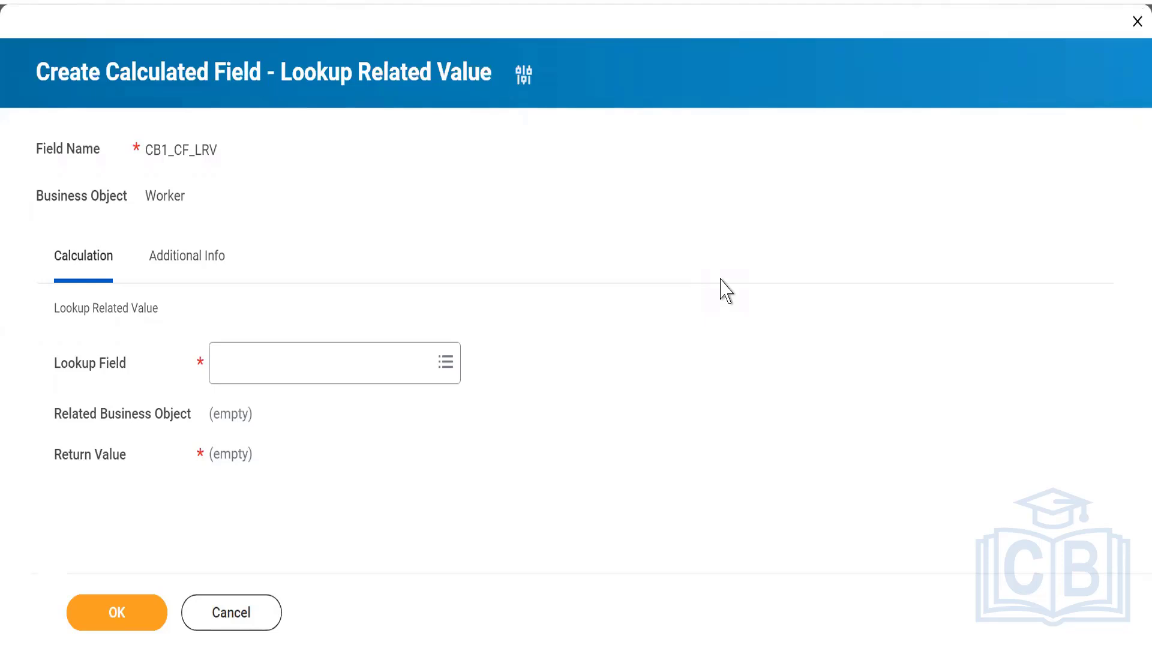
left_click(243, 360)
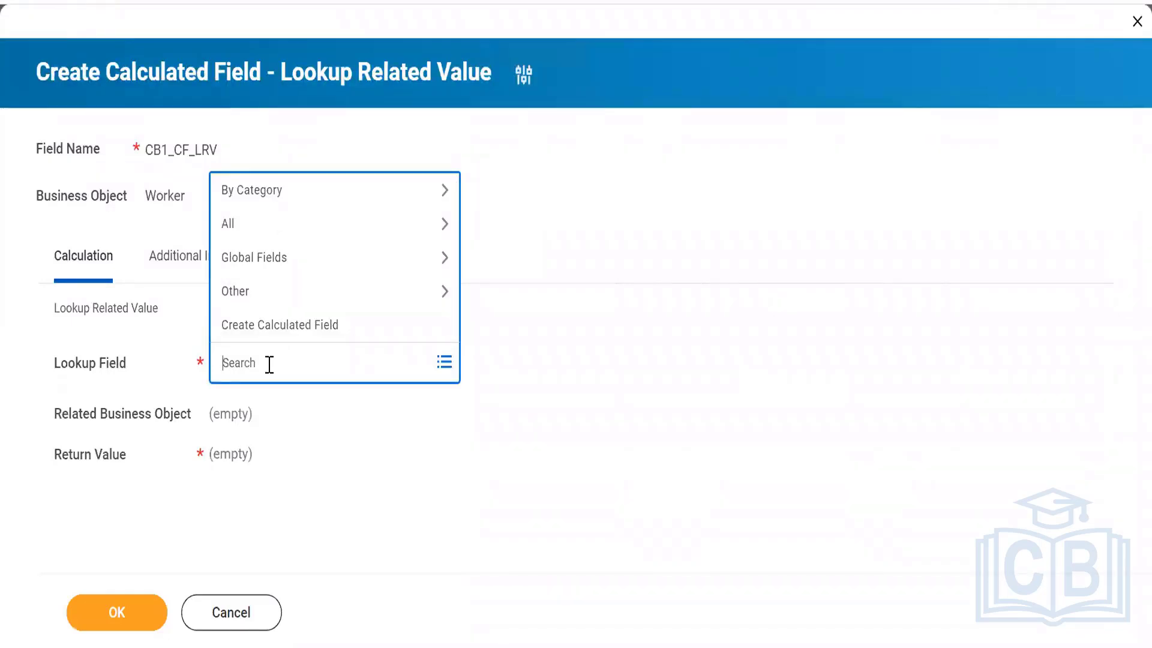
type("CB1_")
key("Return")
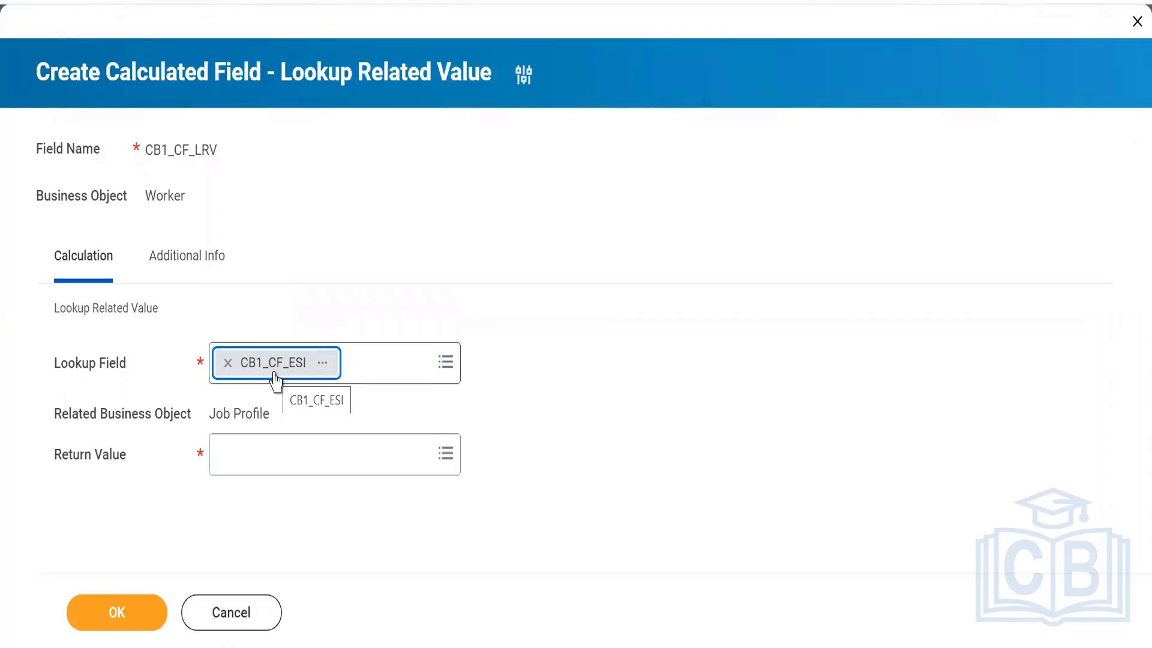
left_click(313, 523)
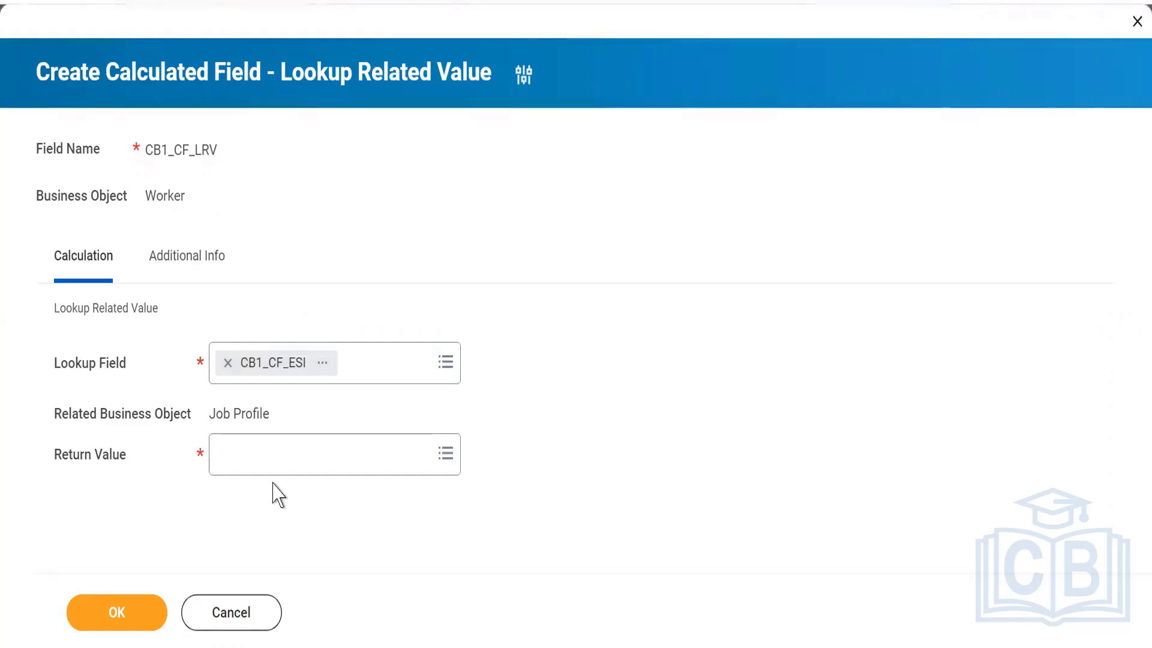
Set the return value to All Active Job Profiles and save the calculated field.
left_click(252, 461)
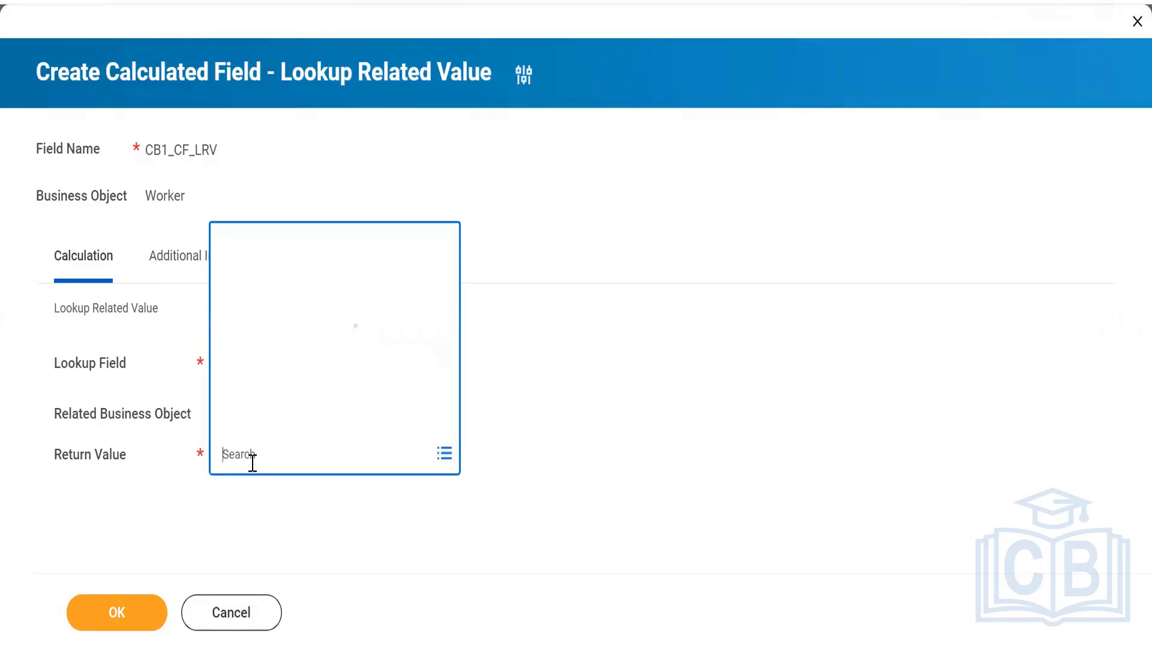
type("All active job")
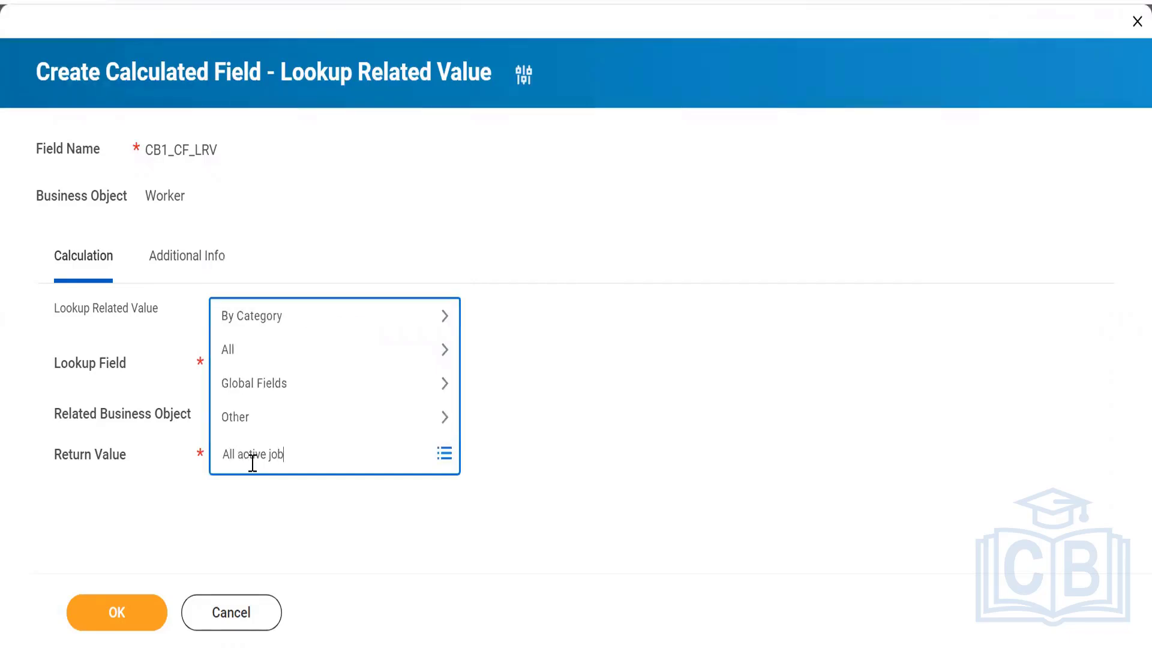
key("Return")
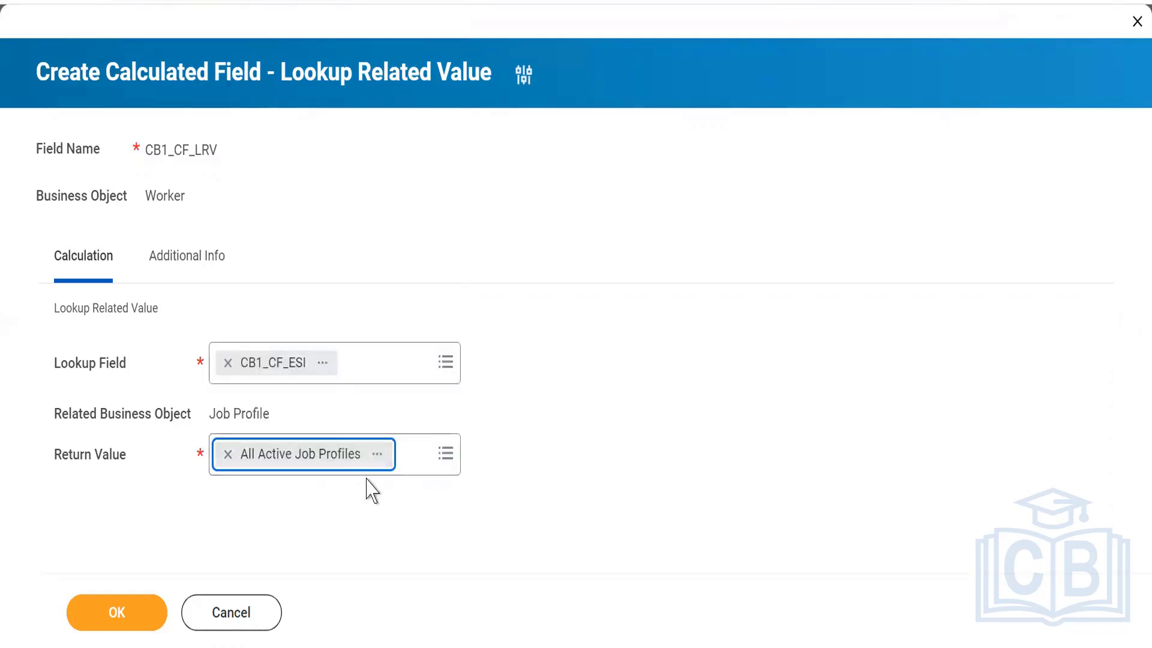
left_click(367, 489)
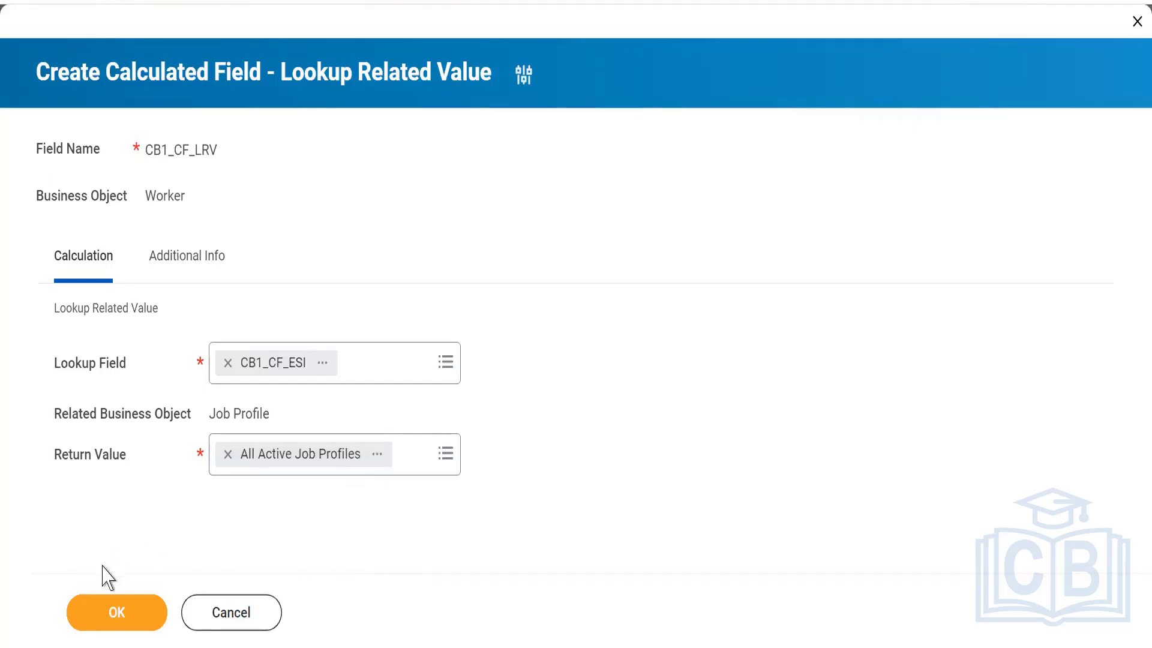
left_click(93, 618)
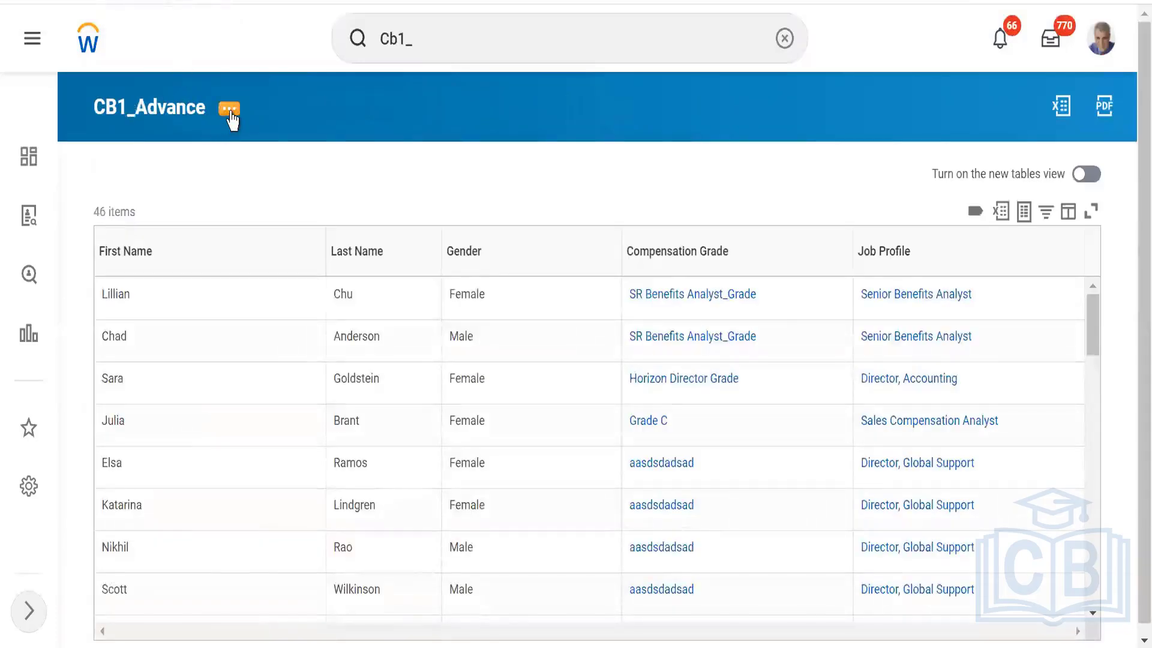
Open the CB1_Advance custom report for editing from its report output.
left_click(230, 111)
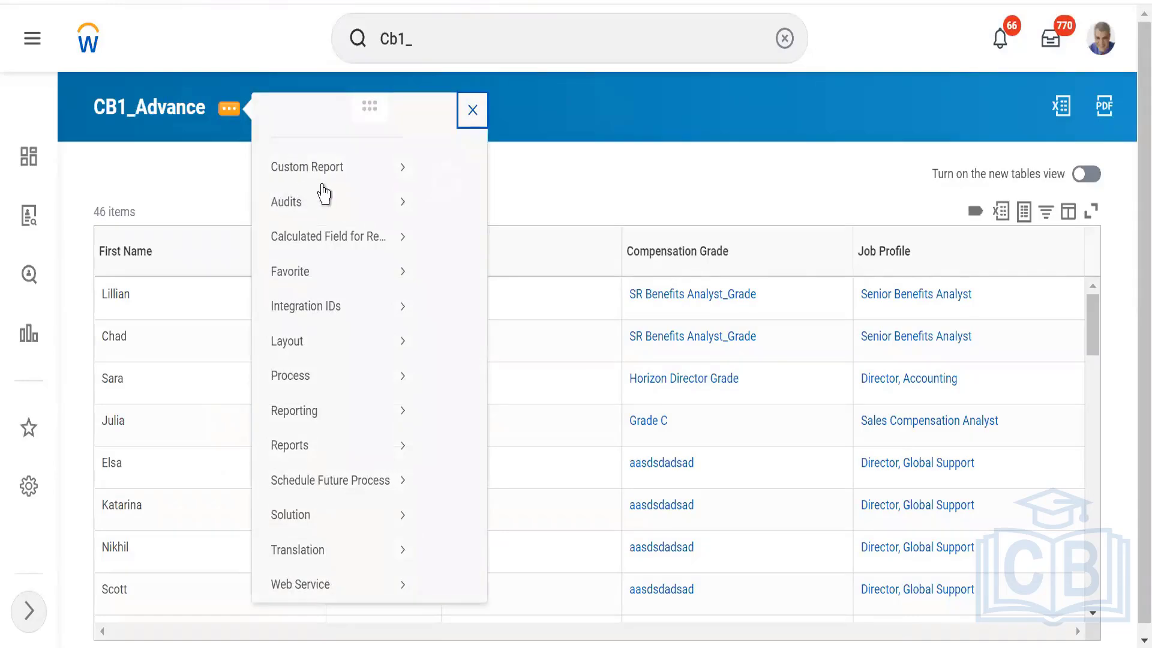
mouse_move(397, 195)
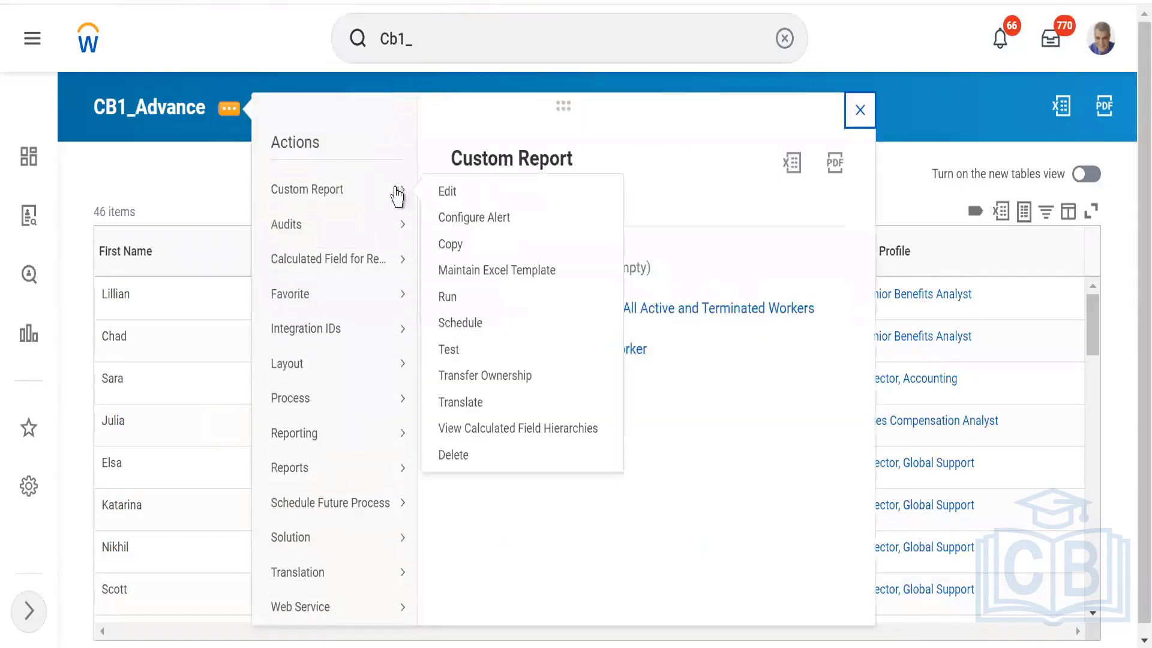
left_click(448, 193)
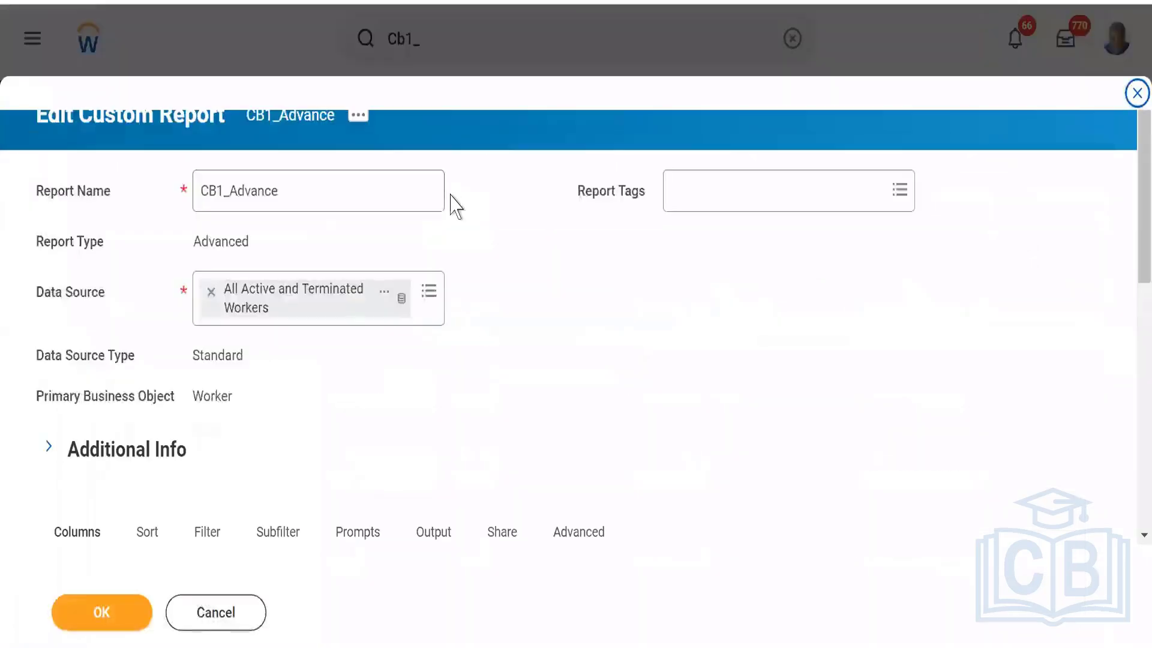
Add a first column to the report with business object Worker and field CB1_CF_LRV, and save the report.
left_click_drag(1129, 214, 1134, 354)
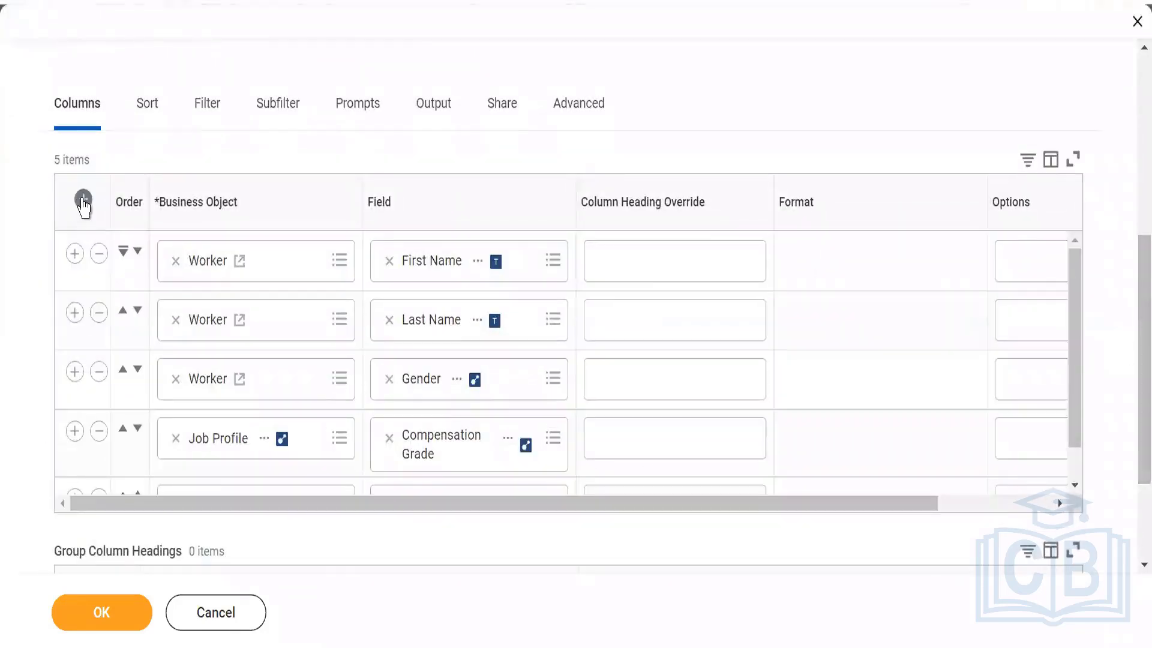
left_click(84, 201)
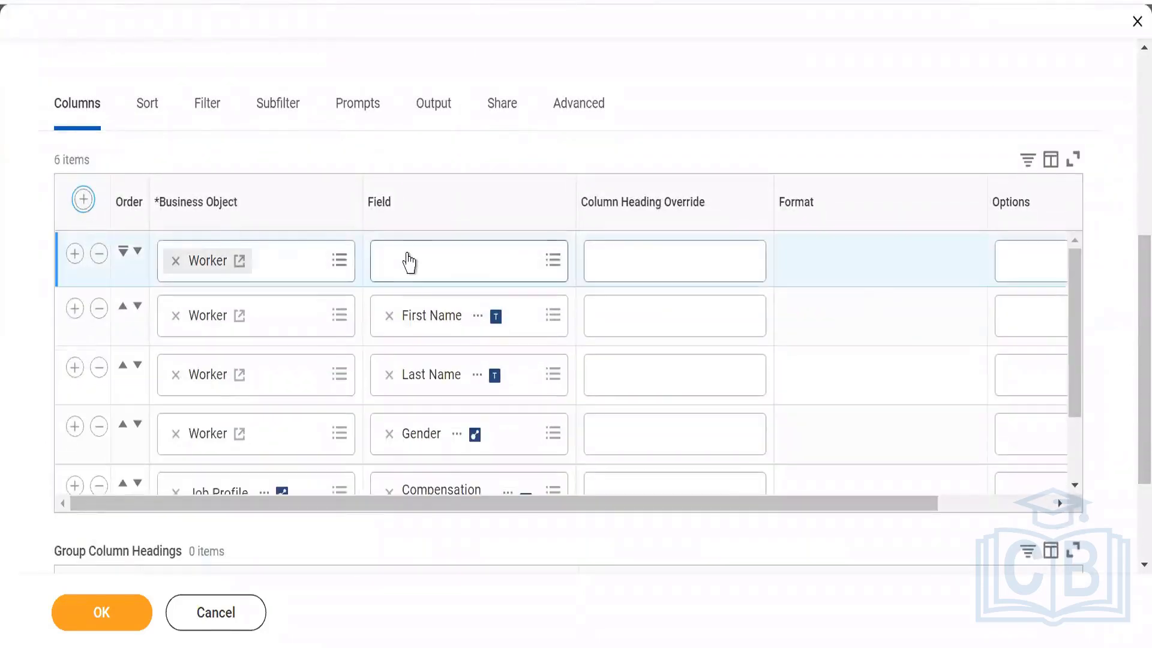
left_click(408, 263)
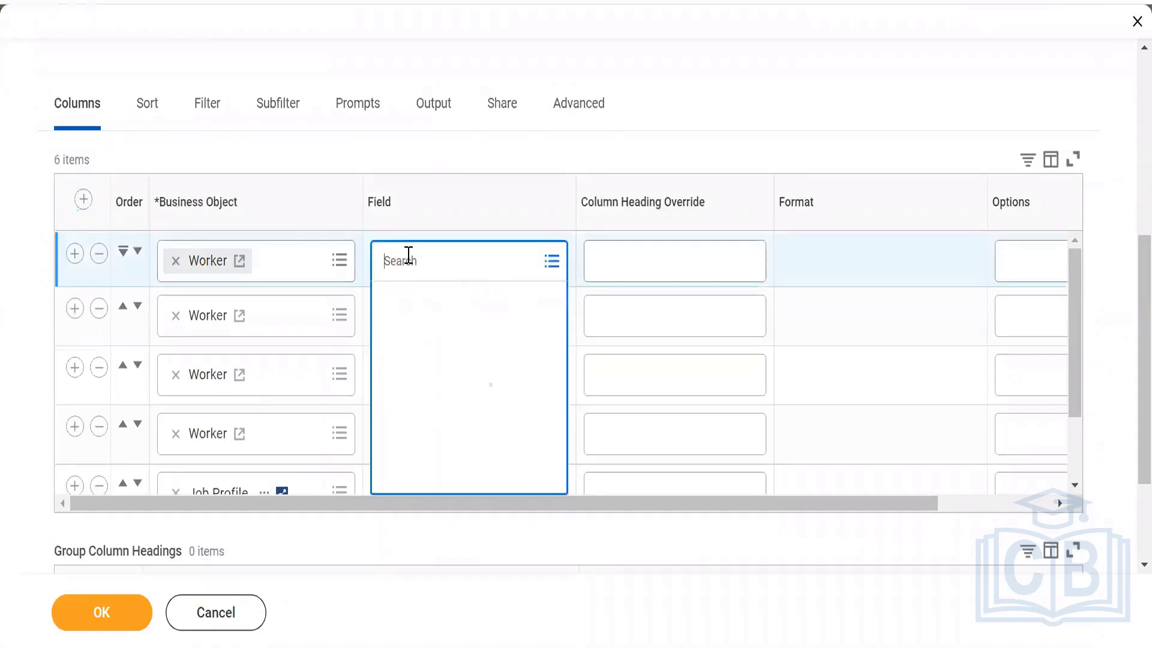
type("CBI_")
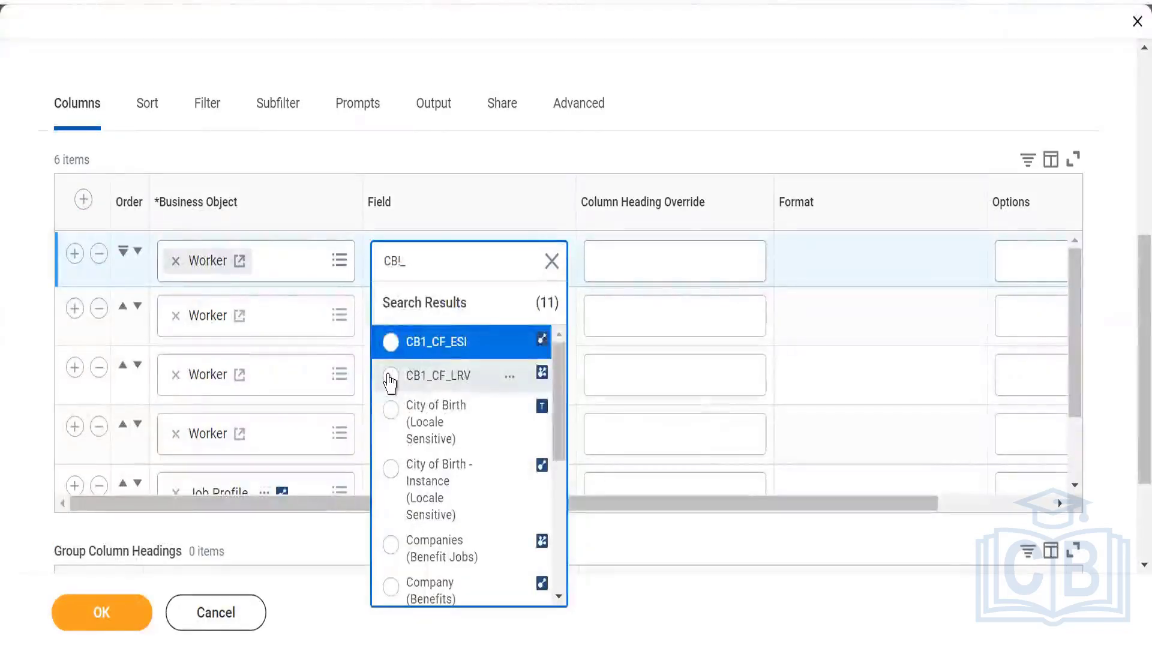
left_click(391, 376)
left_click(523, 43)
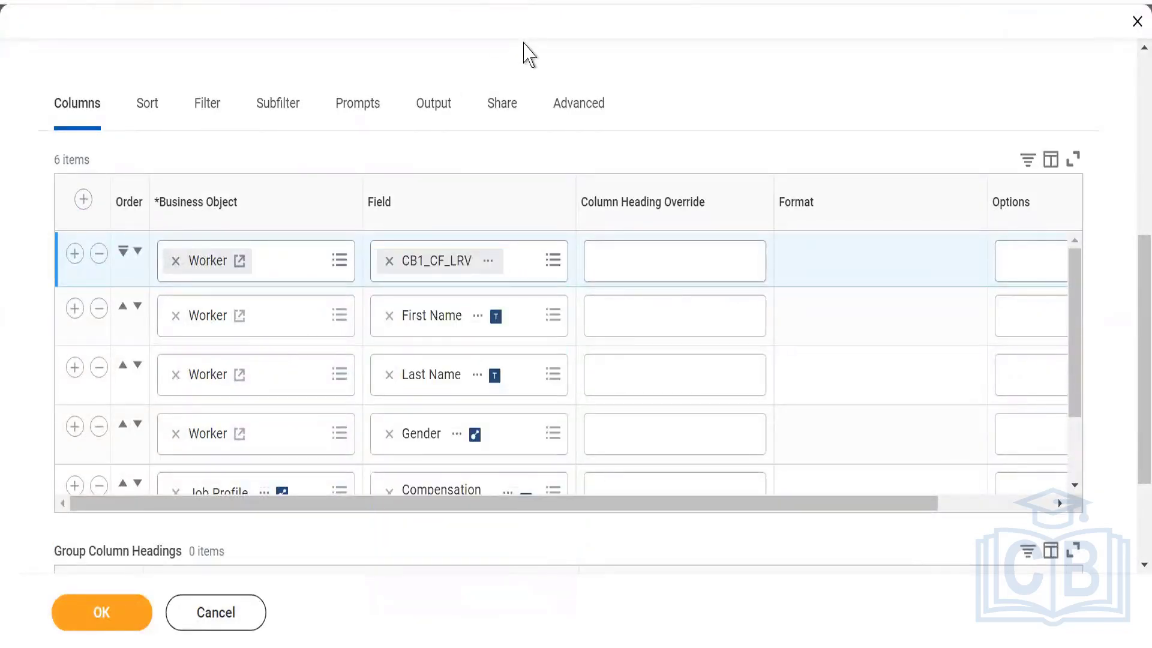
left_click(86, 623)
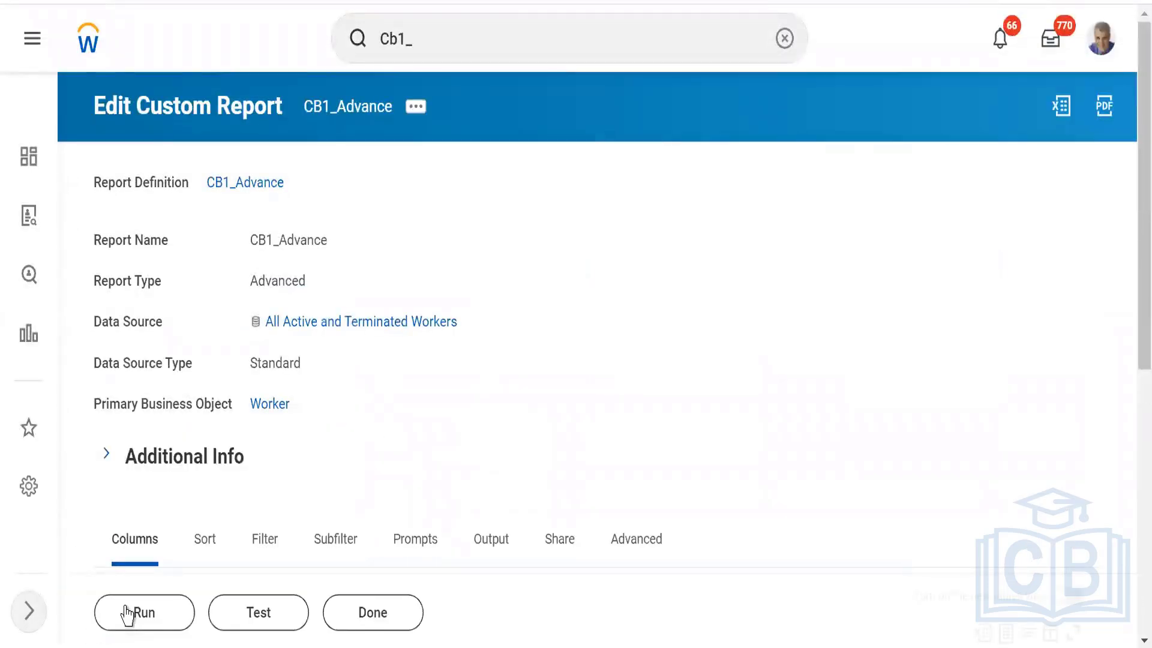
Run the CB1_Advance report and examine the full list of CB1_CF_LRV values for the first worker.
left_click(127, 614)
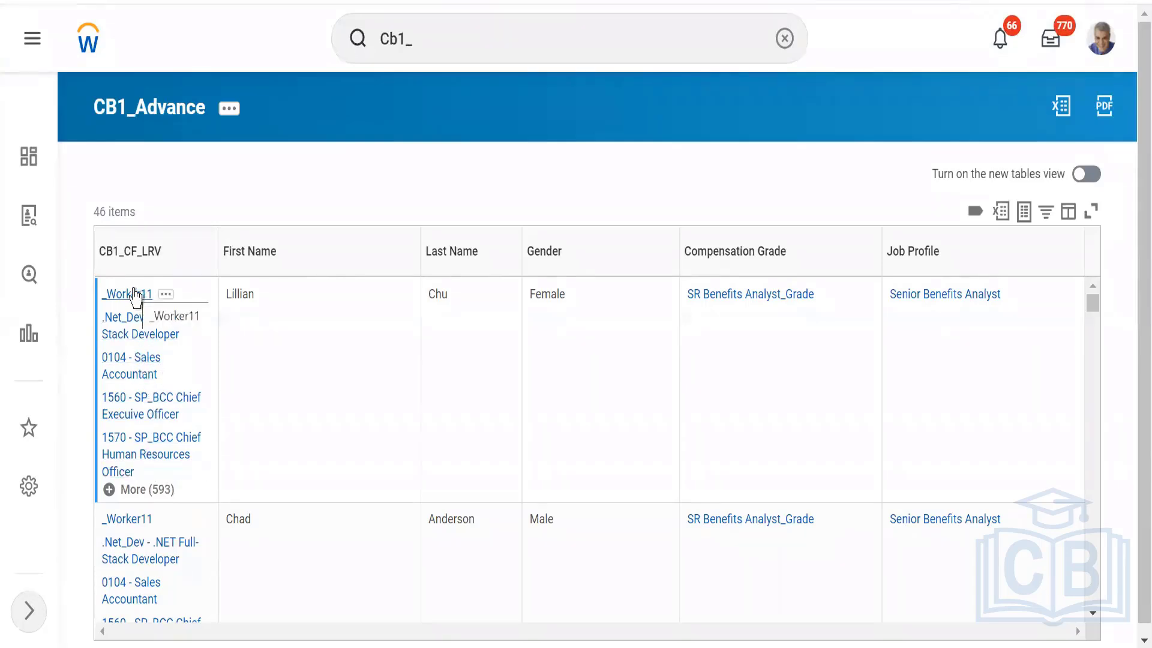
left_click(109, 490)
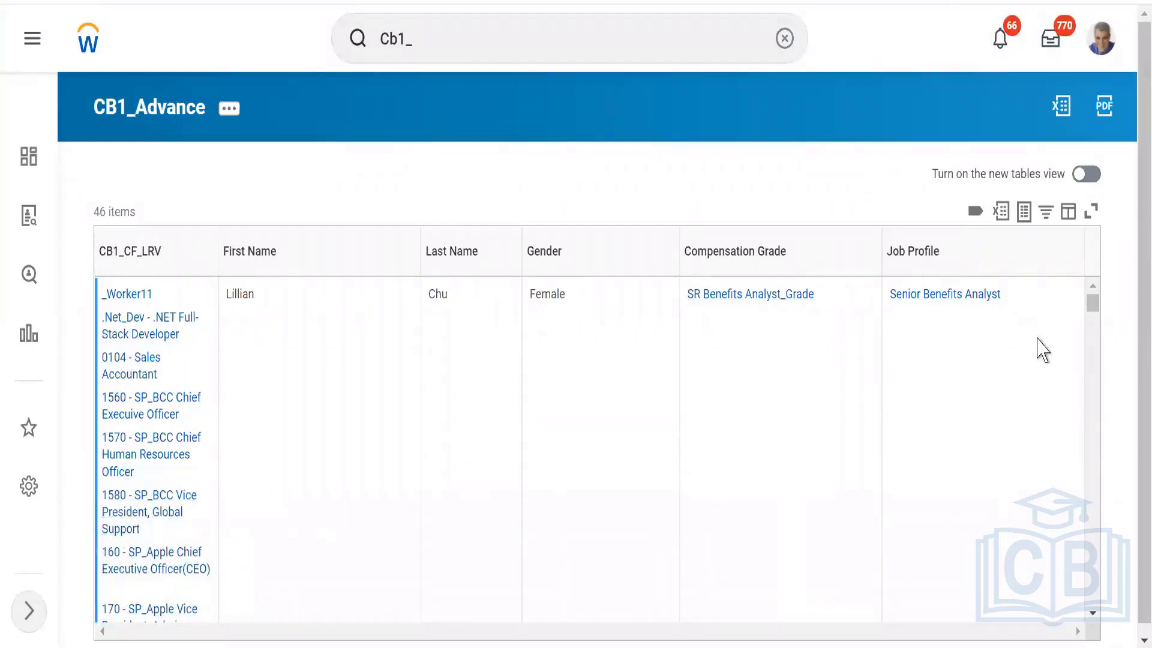
scroll(1134, 420, "down", 1)
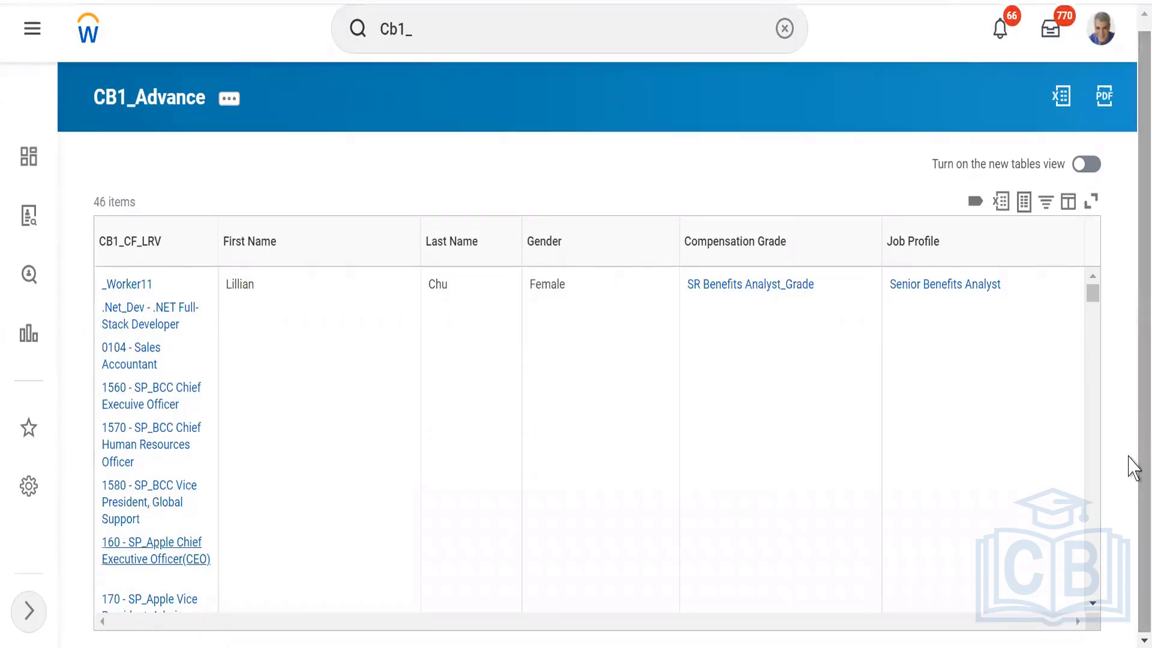
left_click(1093, 606)
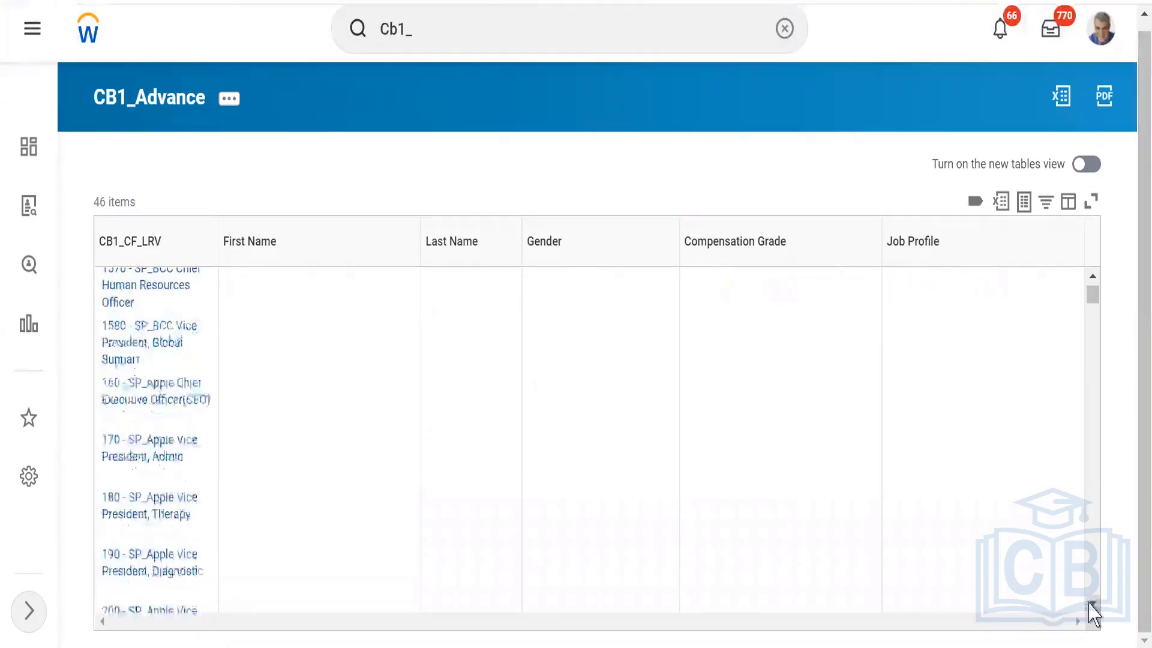
left_click(1091, 605)
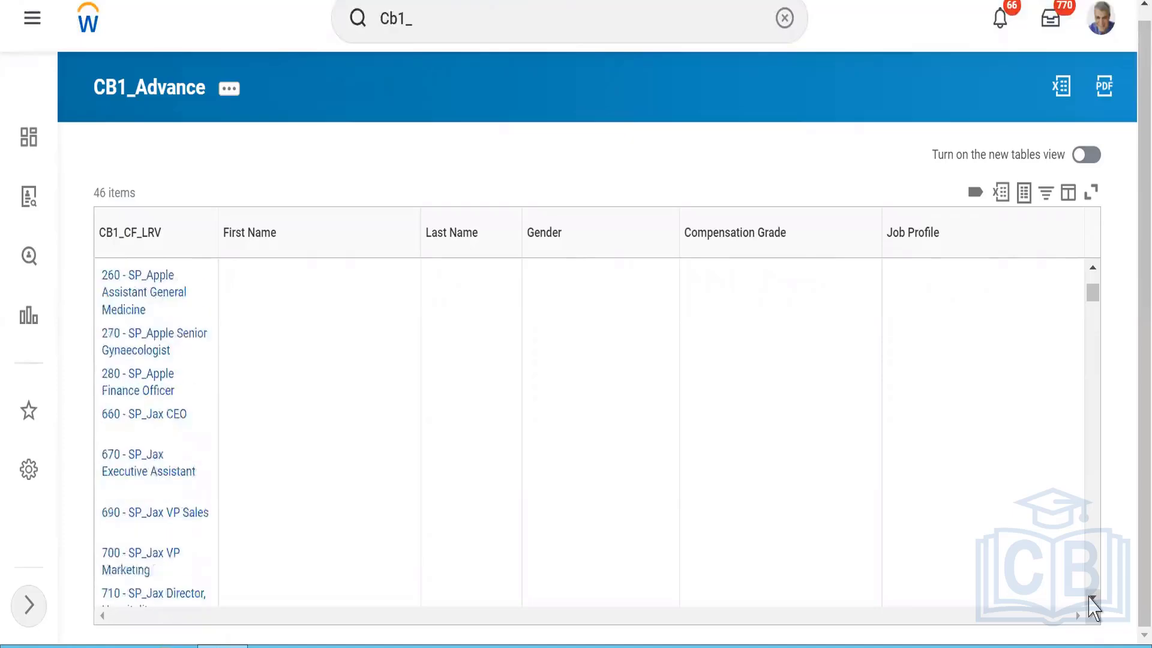
left_click(1092, 599)
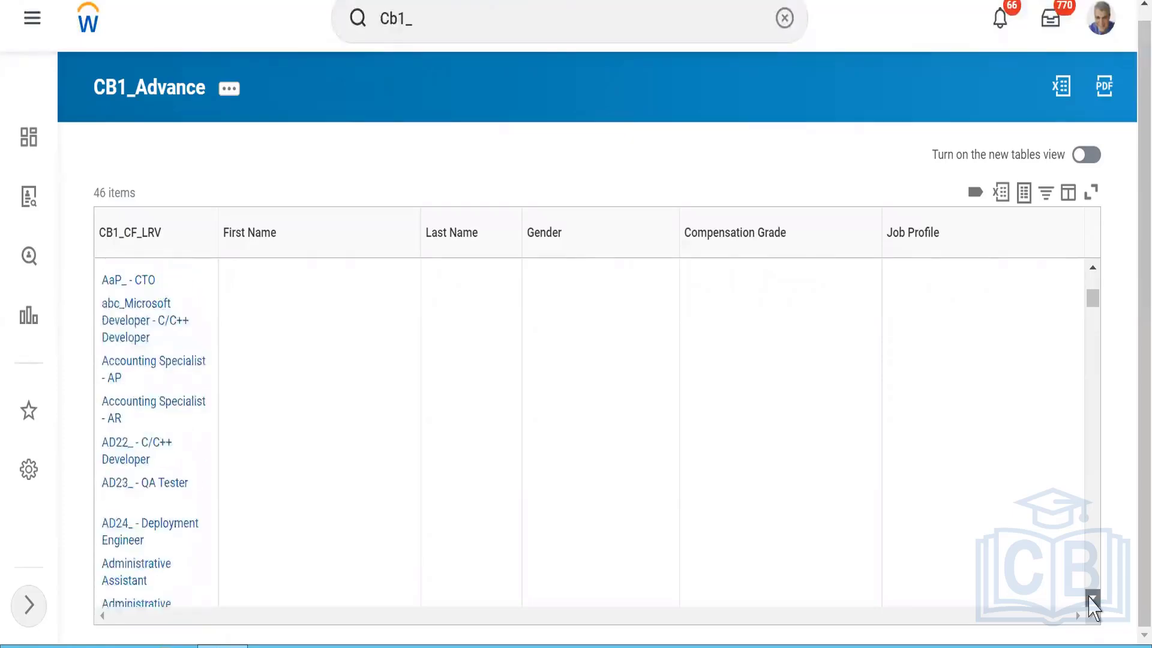
left_click(1092, 602)
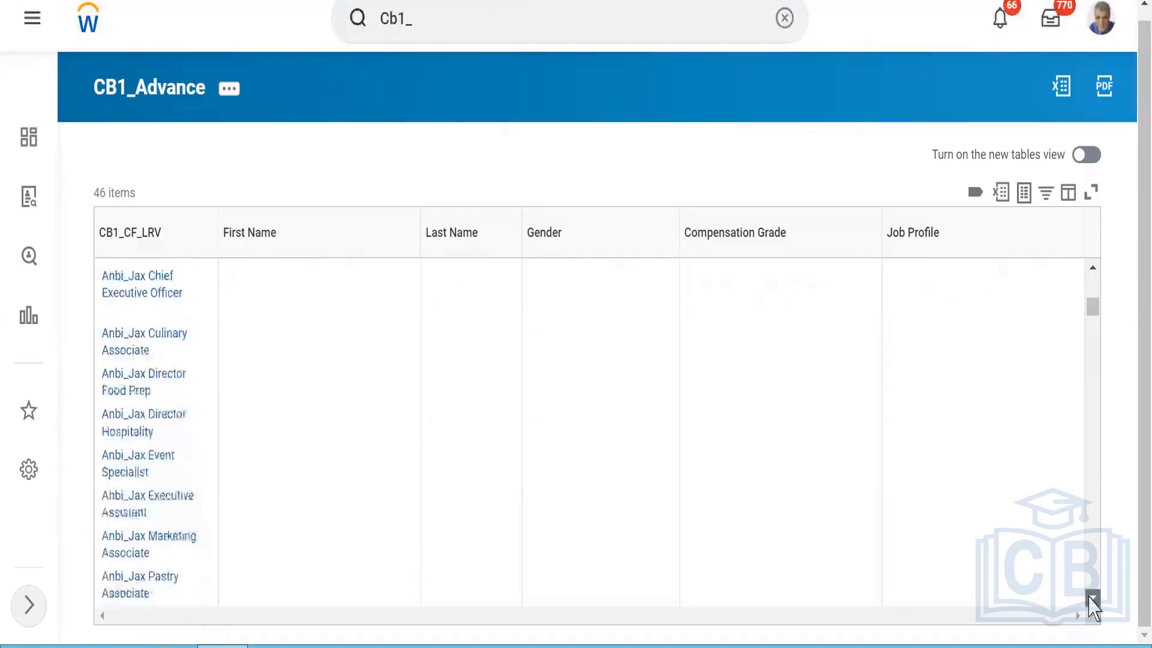
left_click(1090, 600)
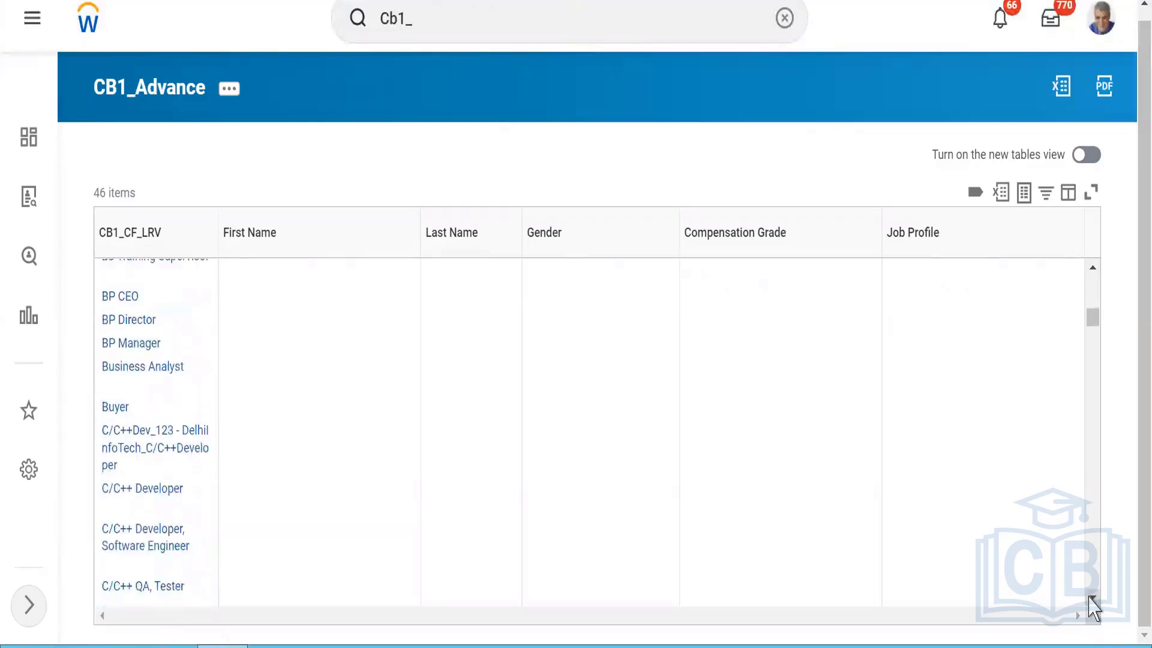
left_click(1092, 600)
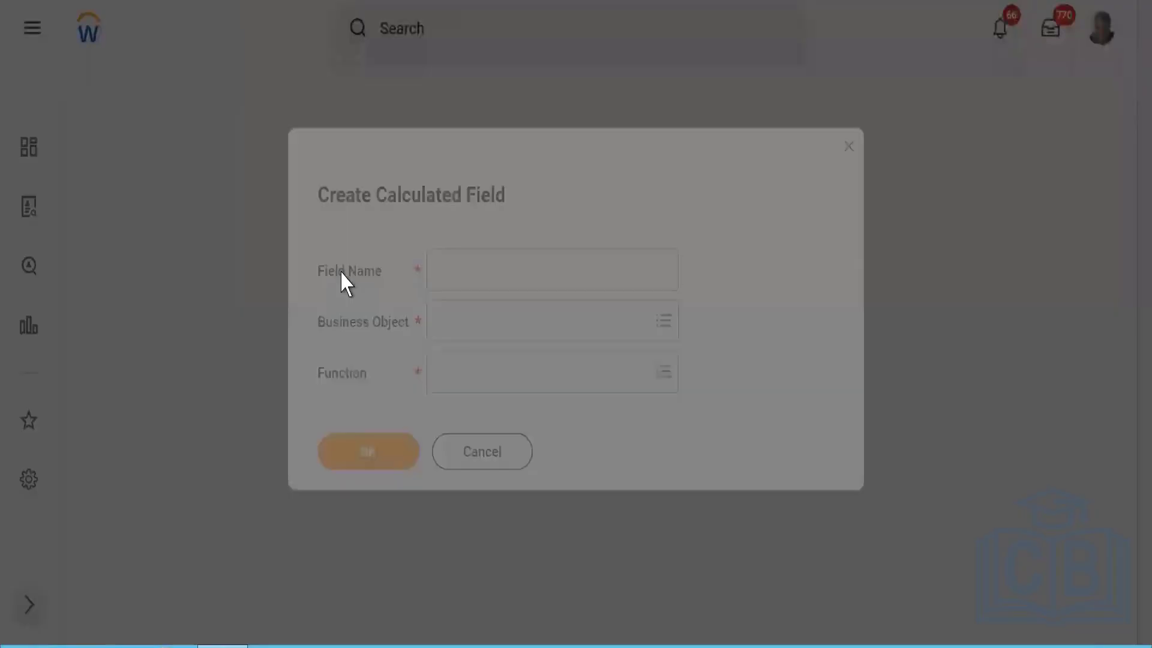
Dismiss the blank Create Calculated Field form, search for CB1_CF_LRV across more categories and open its definition.
left_click(468, 449)
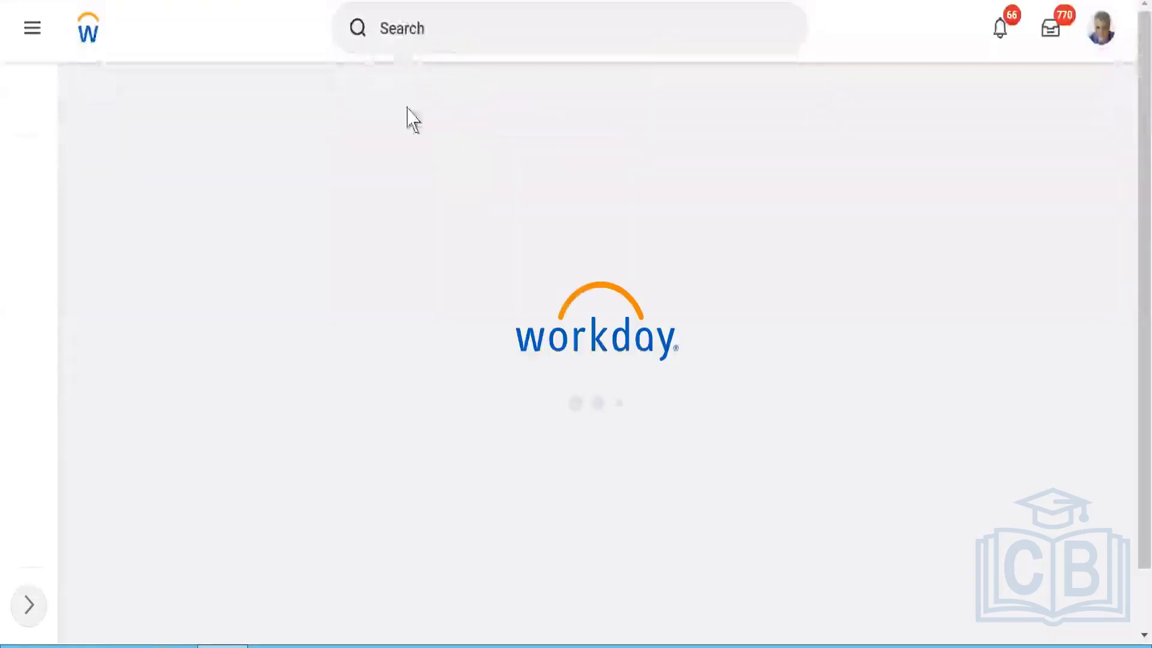
left_click(417, 31)
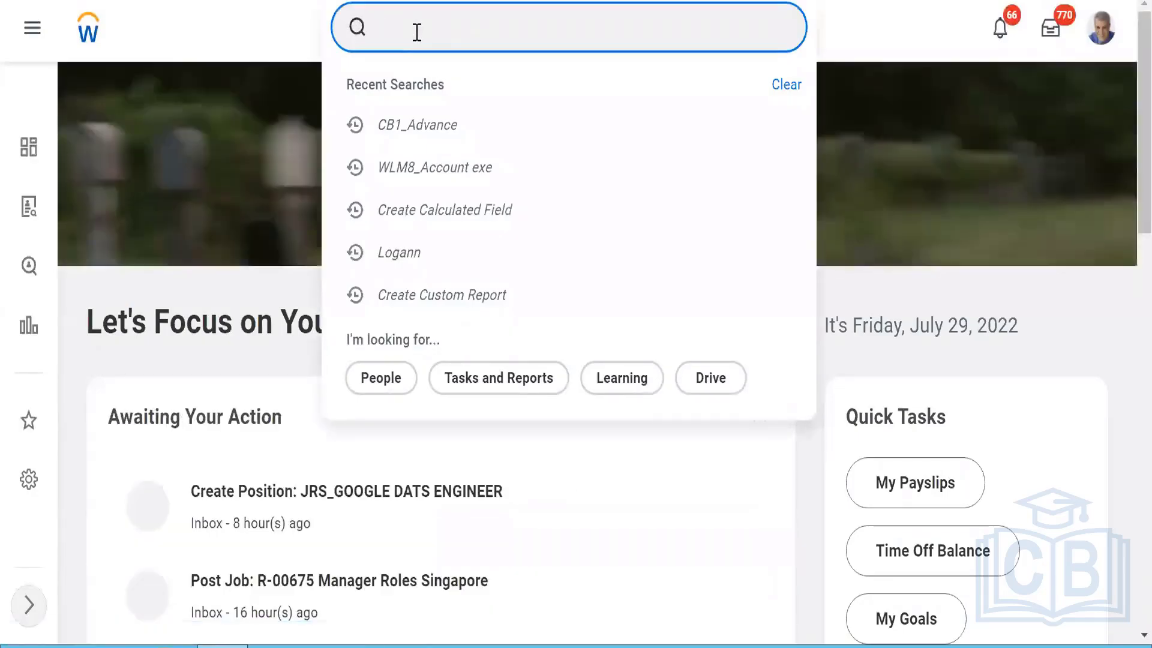
type("CB1_")
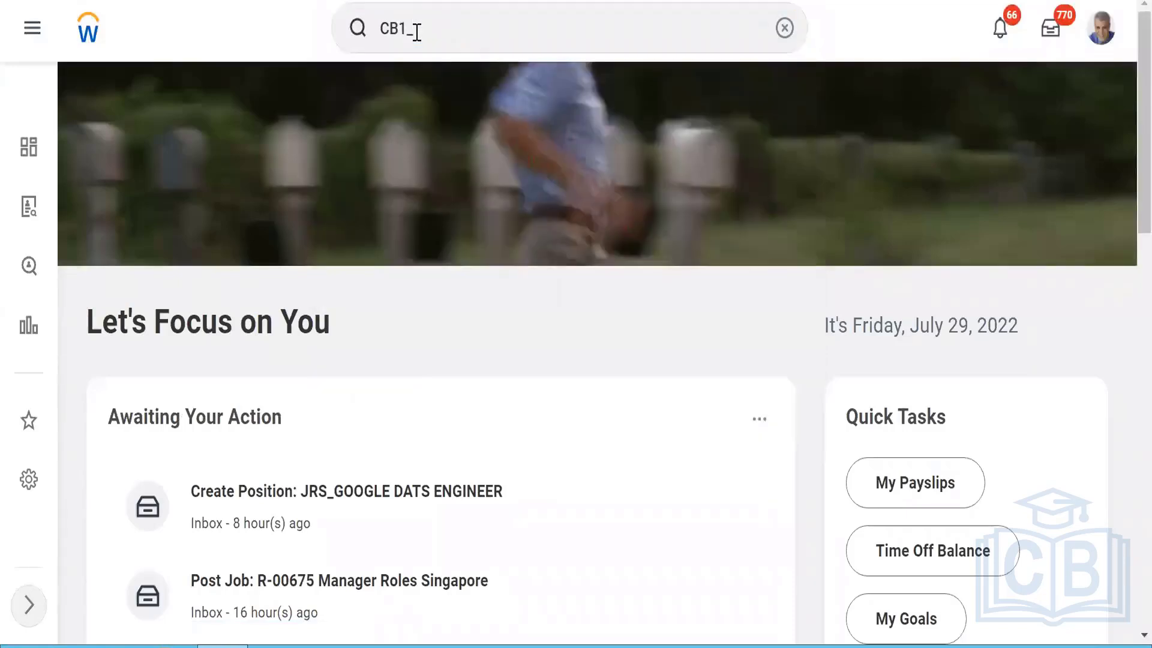
left_click(416, 31)
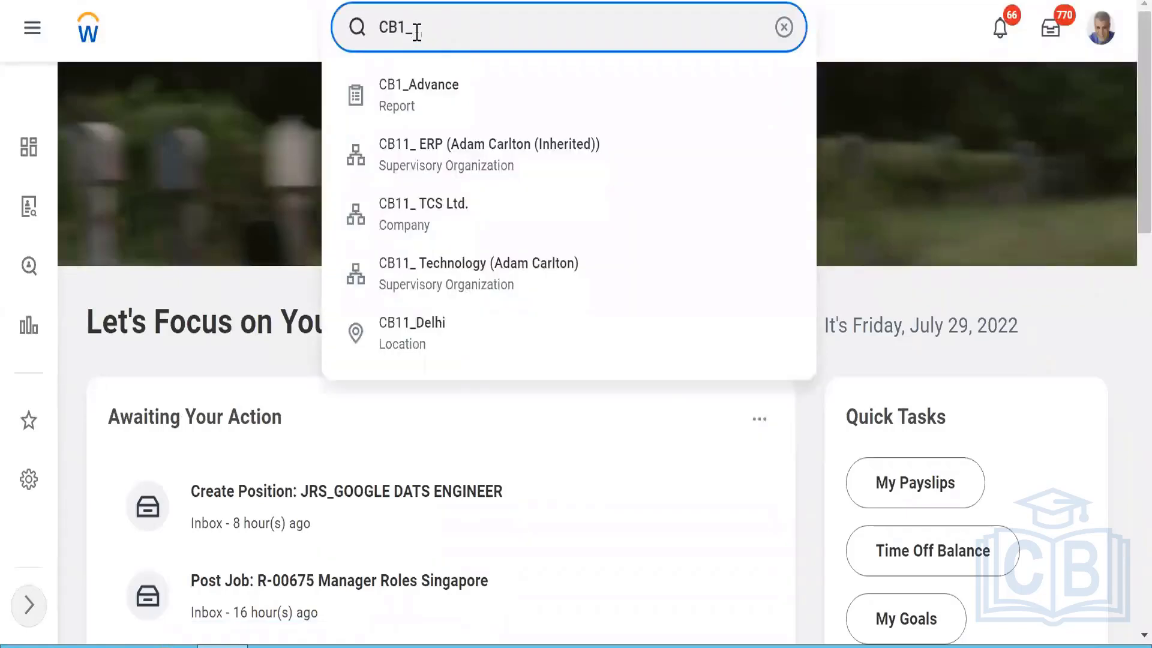
type("CF")
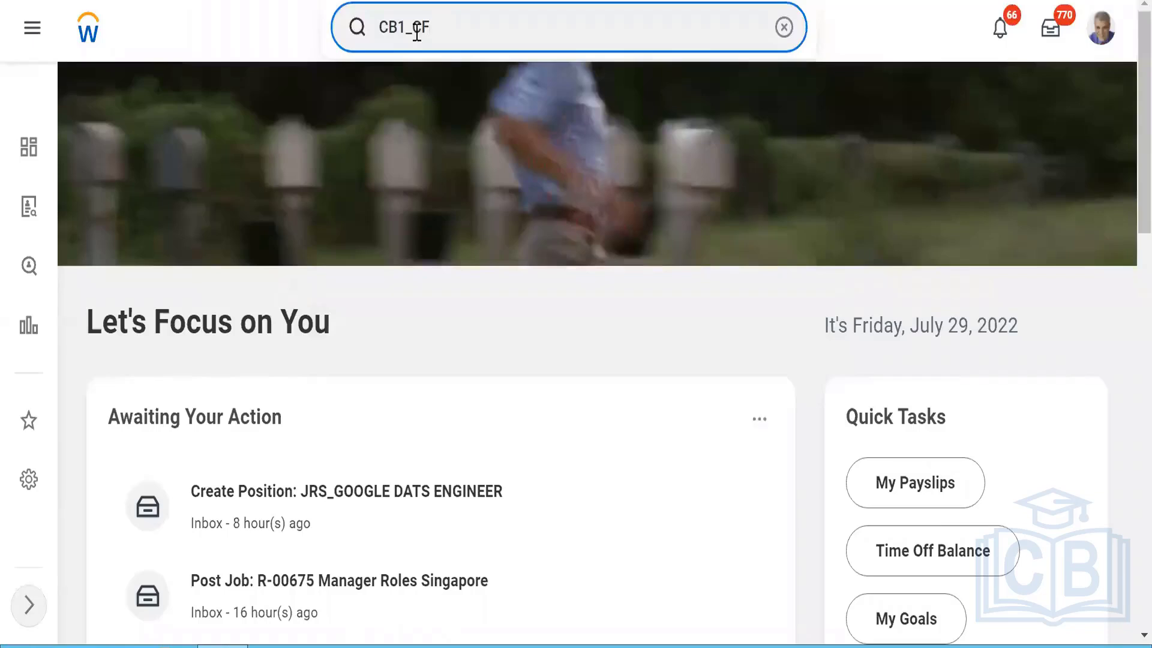
type("_LRV")
key("Return")
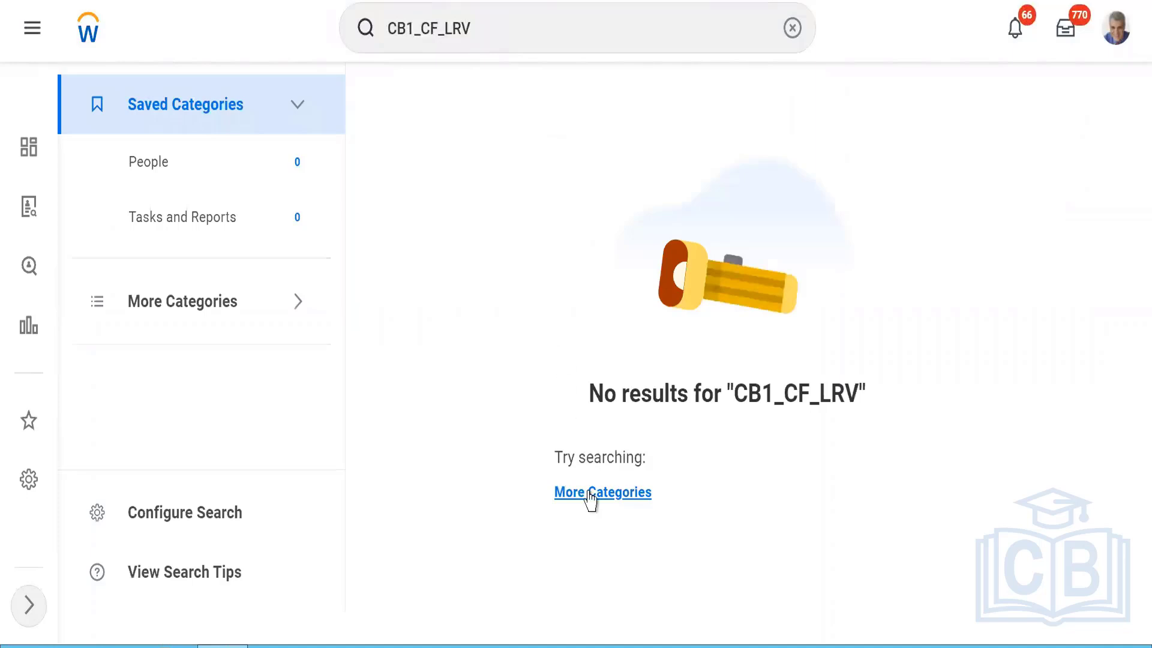
left_click(590, 497)
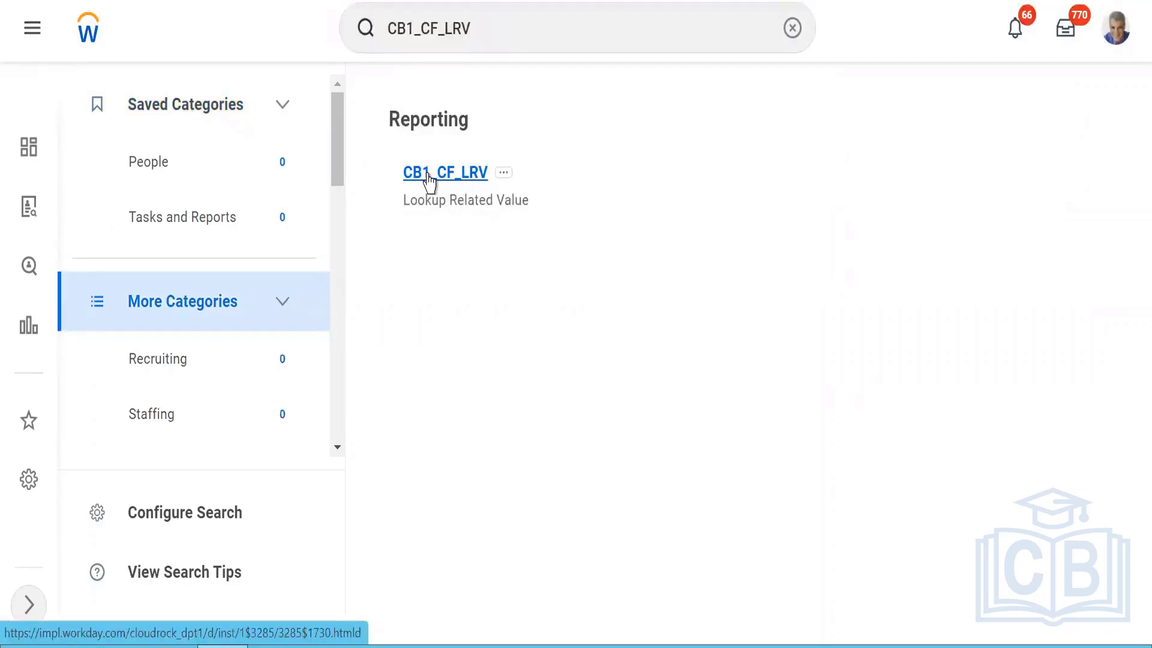
left_click(429, 174)
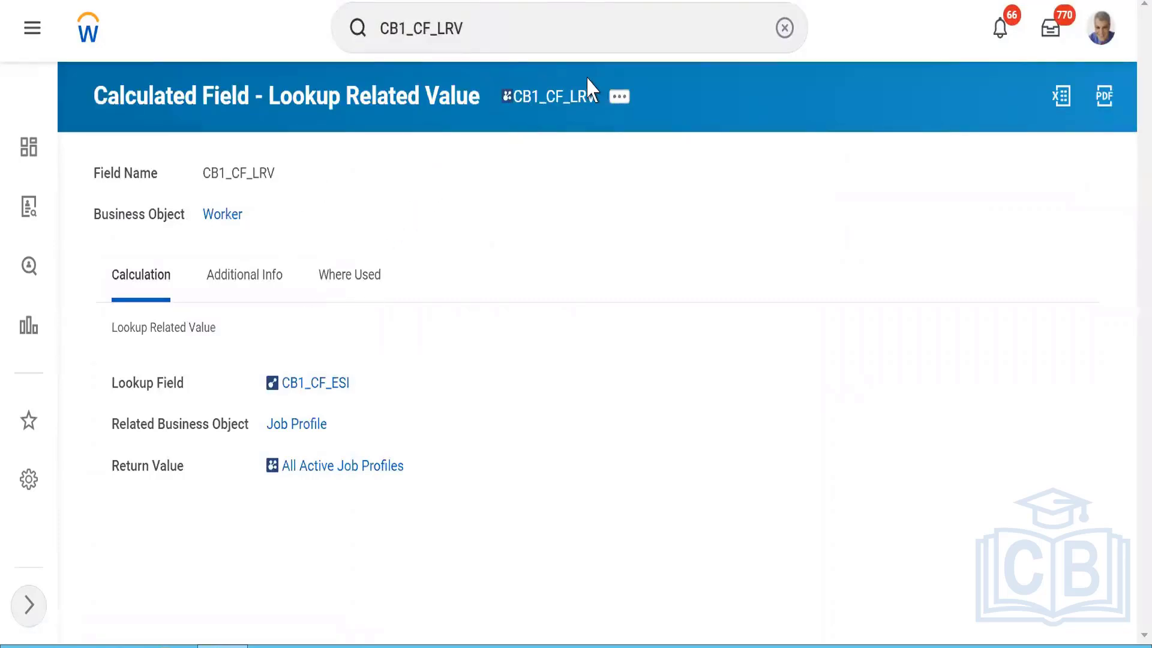
Open the calculated field CB1_CF_LRV for editing from its definition page.
left_click(618, 99)
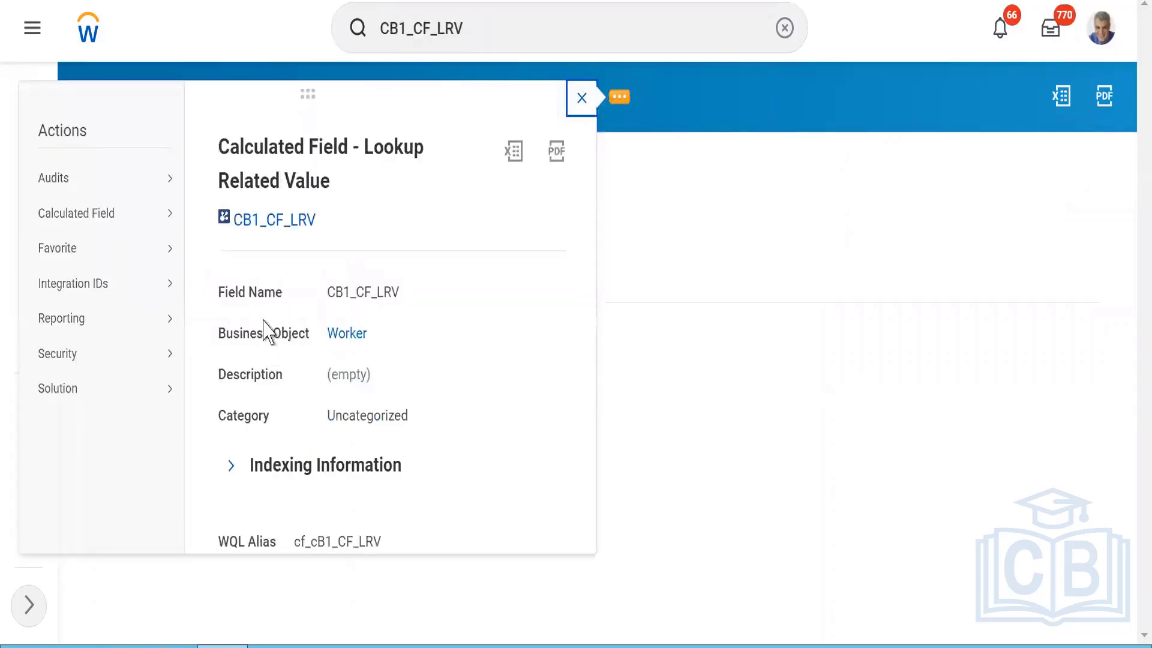
mouse_move(155, 217)
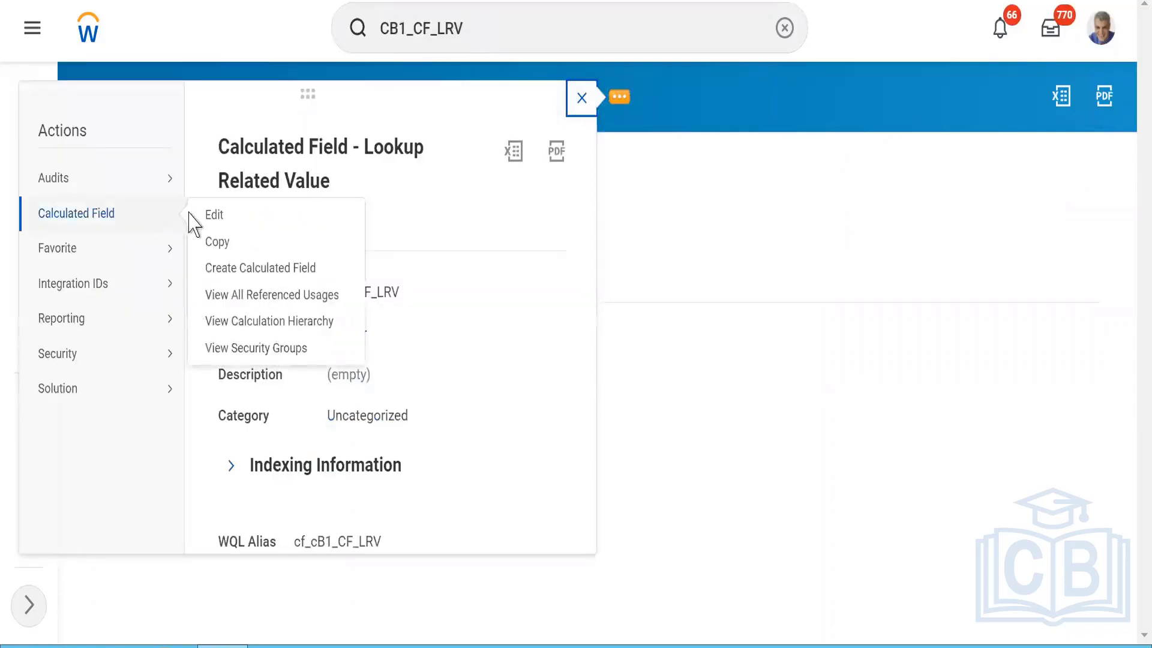
left_click(219, 217)
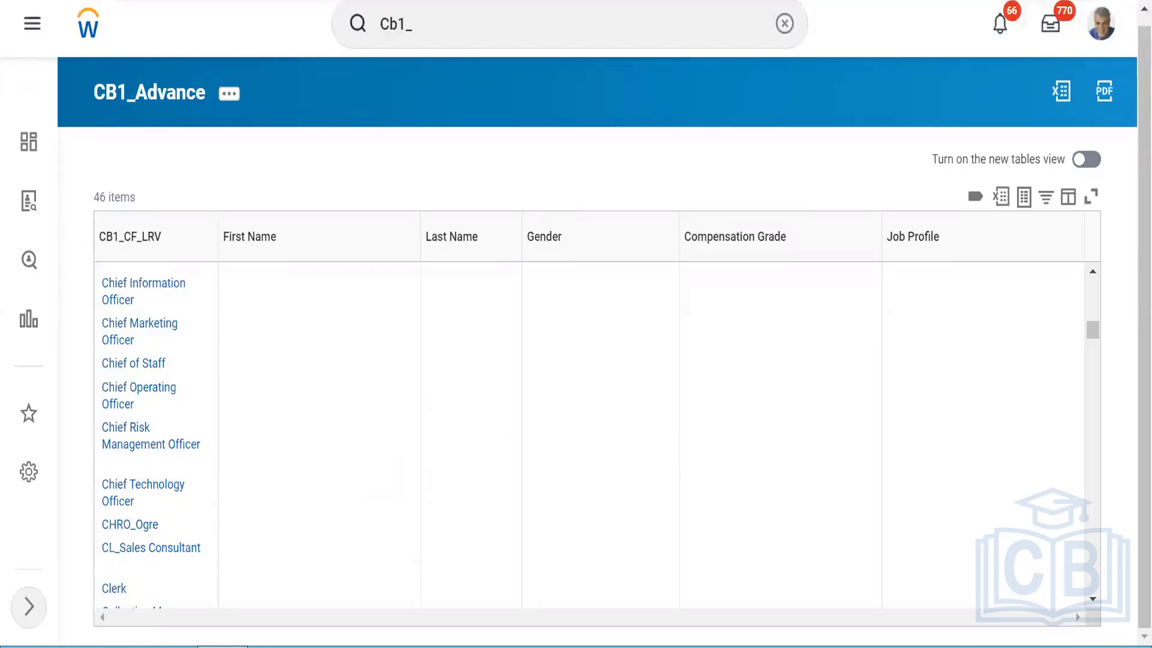
Switch to the WD Class1 notes in Notepad and review the required report fields: first name, last name, gender, comp grade and Job Profile.
key("alt+Tab")
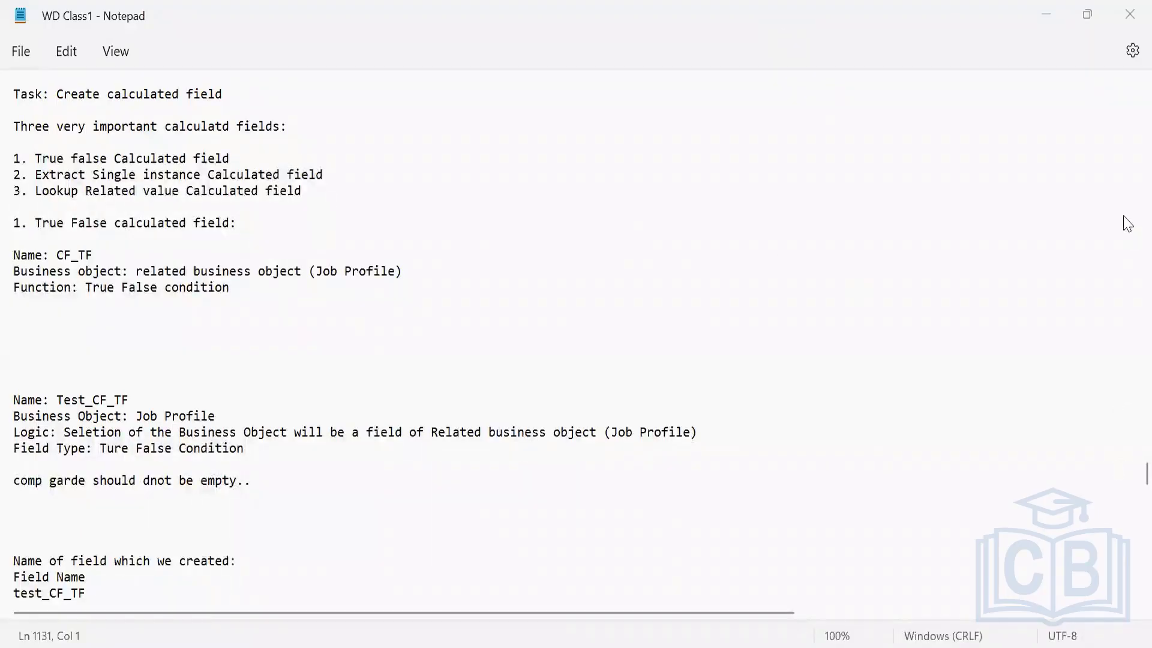
scroll(1126, 222, "up", 10)
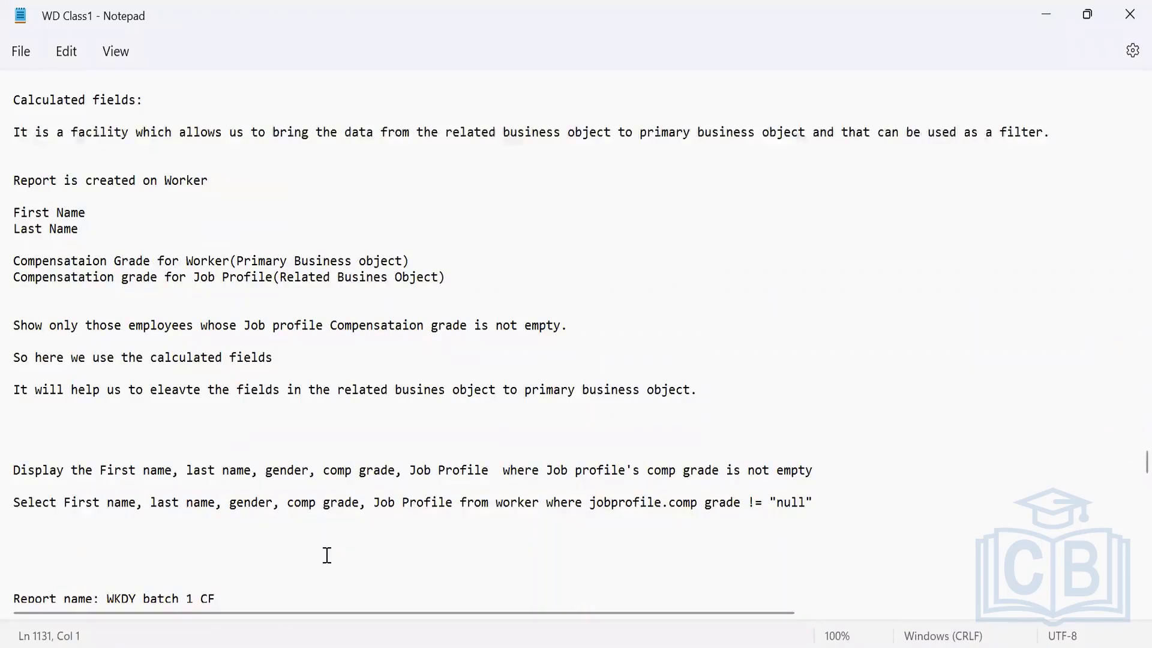
left_click_drag(100, 470, 492, 471)
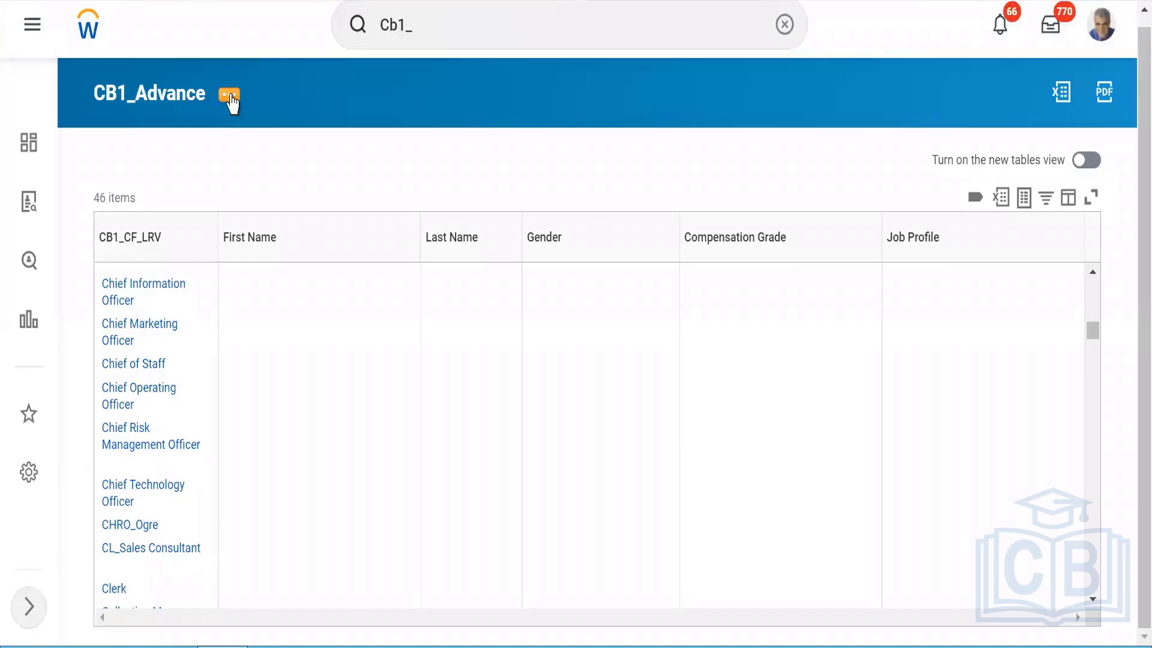
Open the CB1_Advance custom report for editing from its output and review its column definitions.
left_click(229, 96)
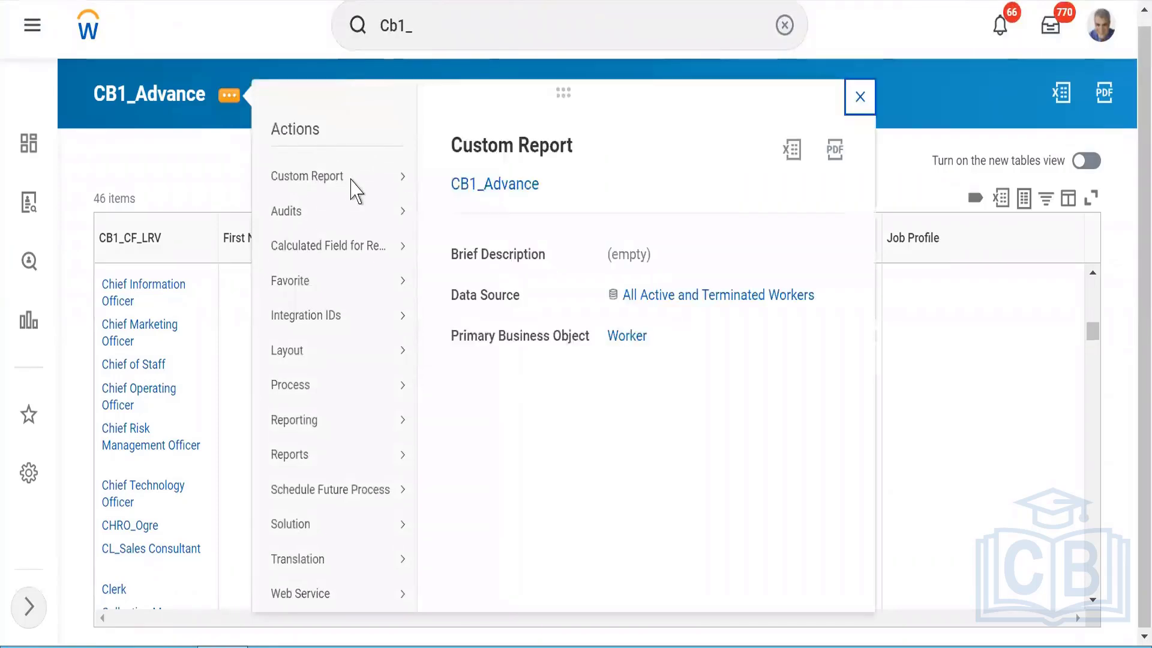
mouse_move(376, 183)
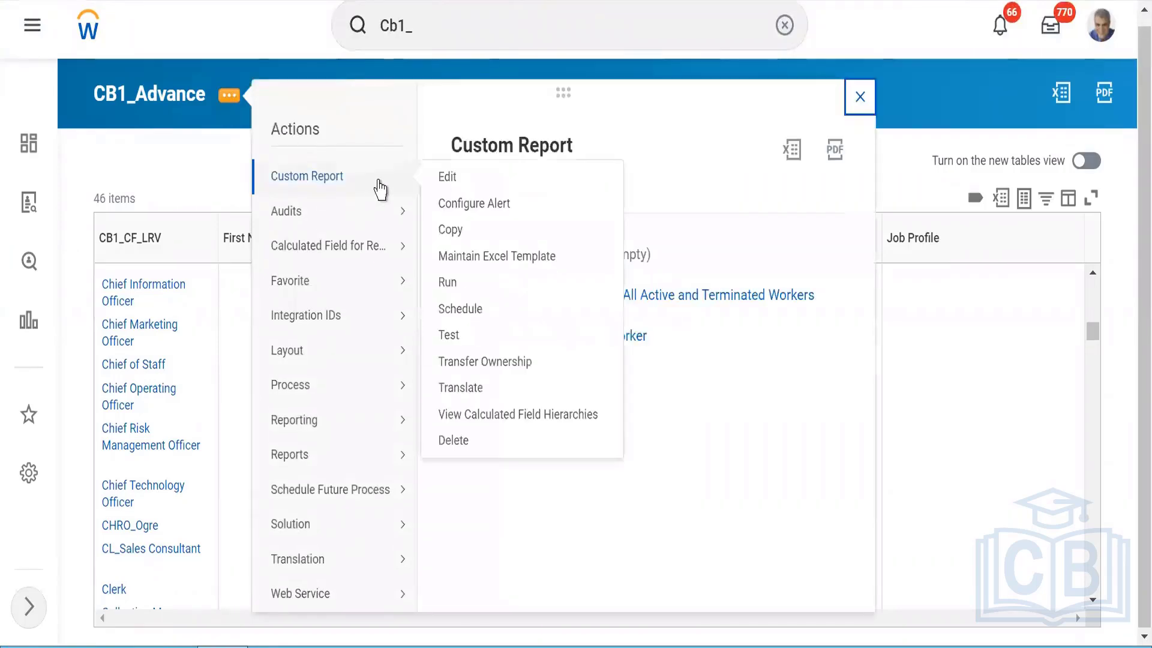
left_click(447, 179)
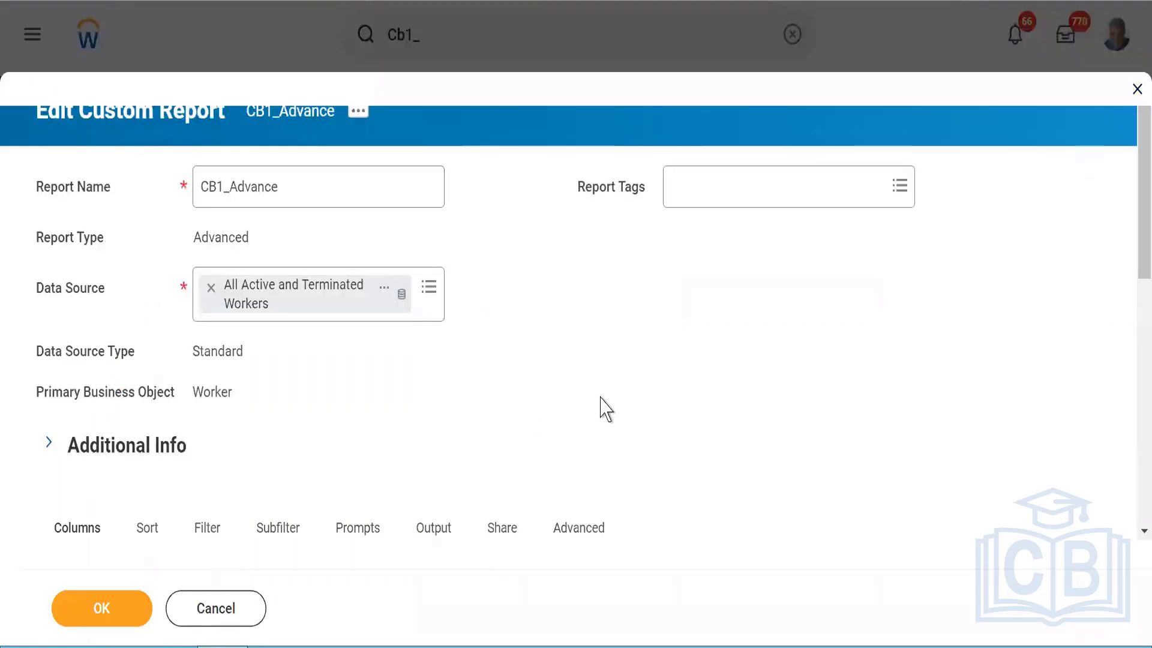
scroll(606, 410, "down", 5)
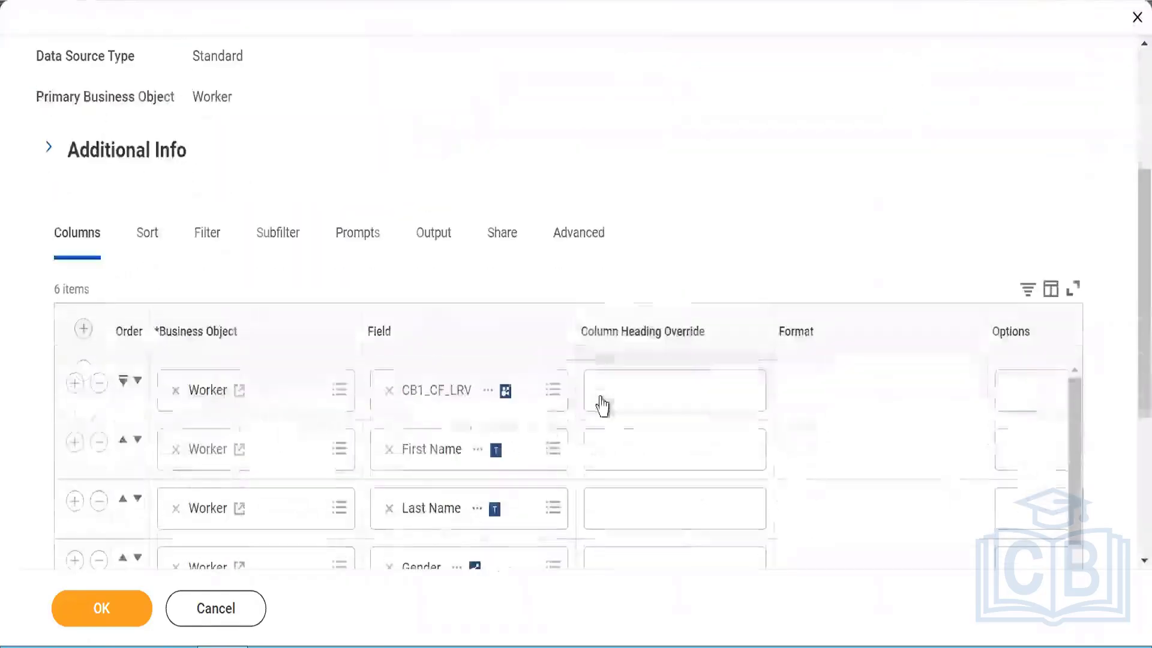
scroll(602, 406, "down", 1)
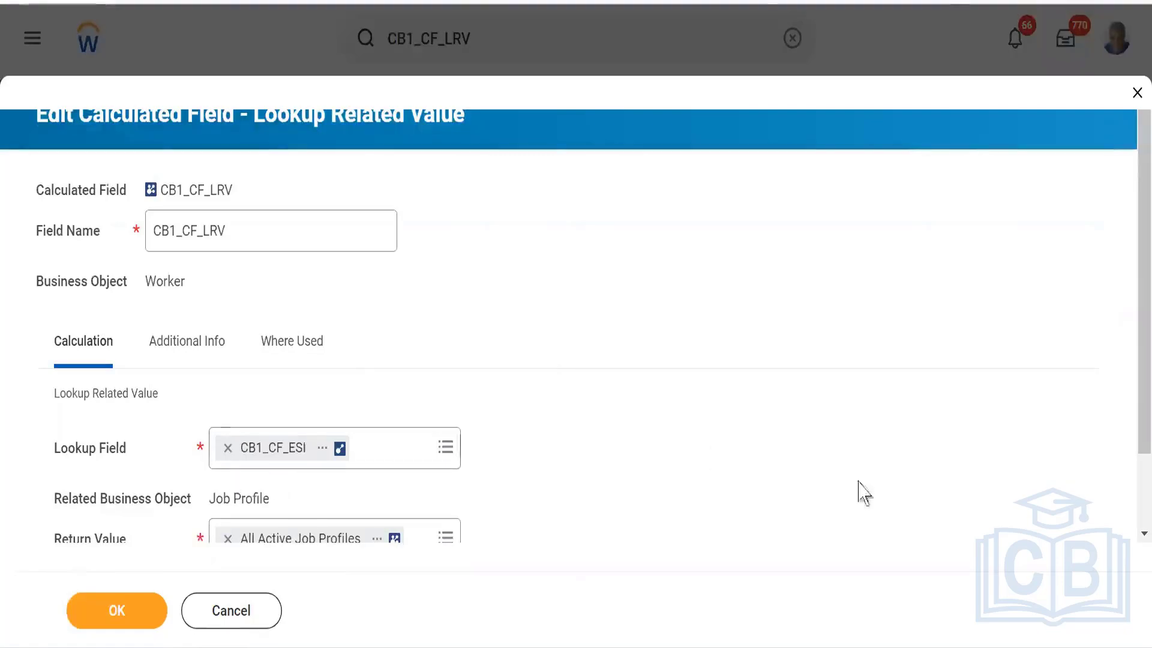
Clear the Return Value of CB1_CF_LRV and browse the full list of fields available as its replacement.
scroll(1132, 390, "down", 2)
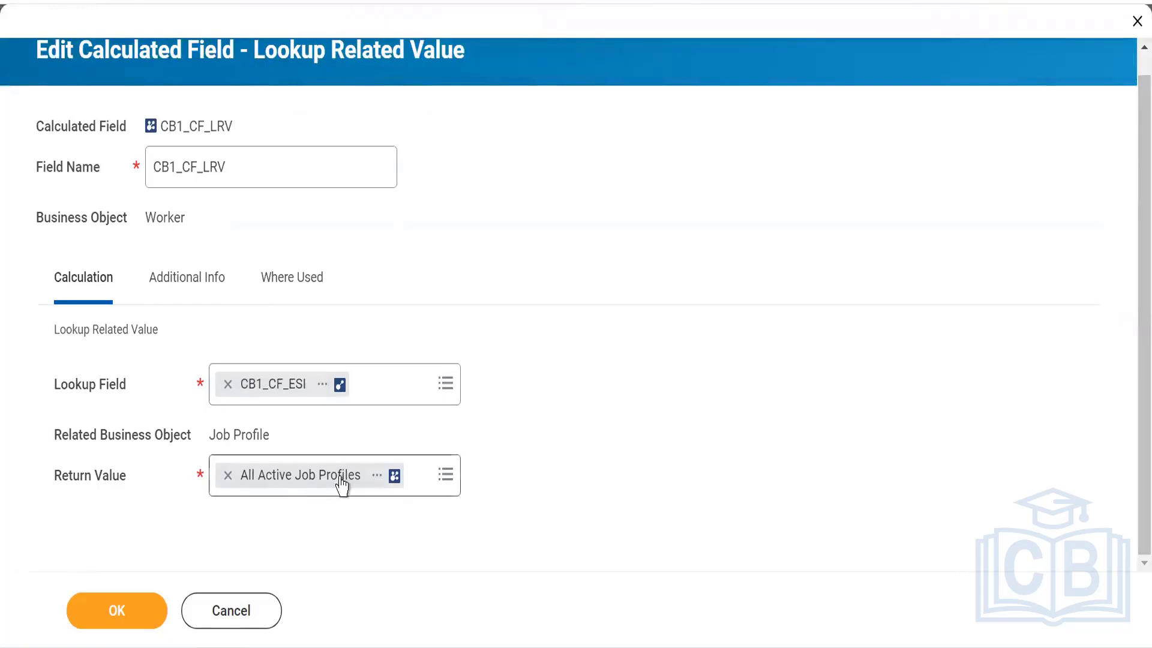
left_click(228, 476)
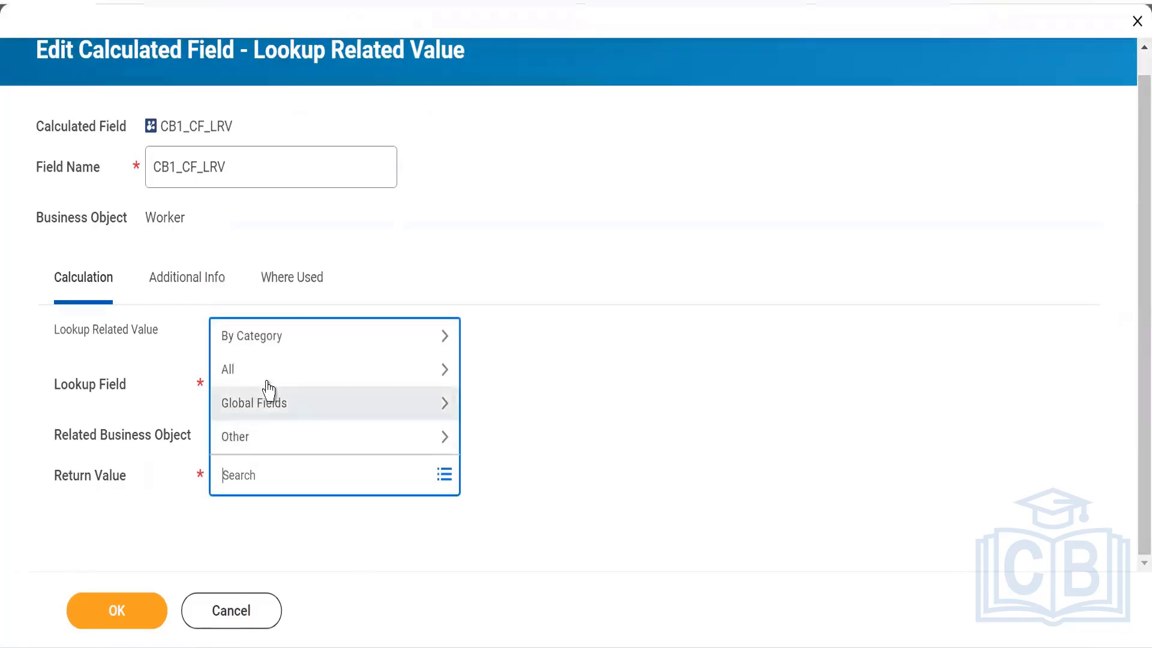
left_click(255, 378)
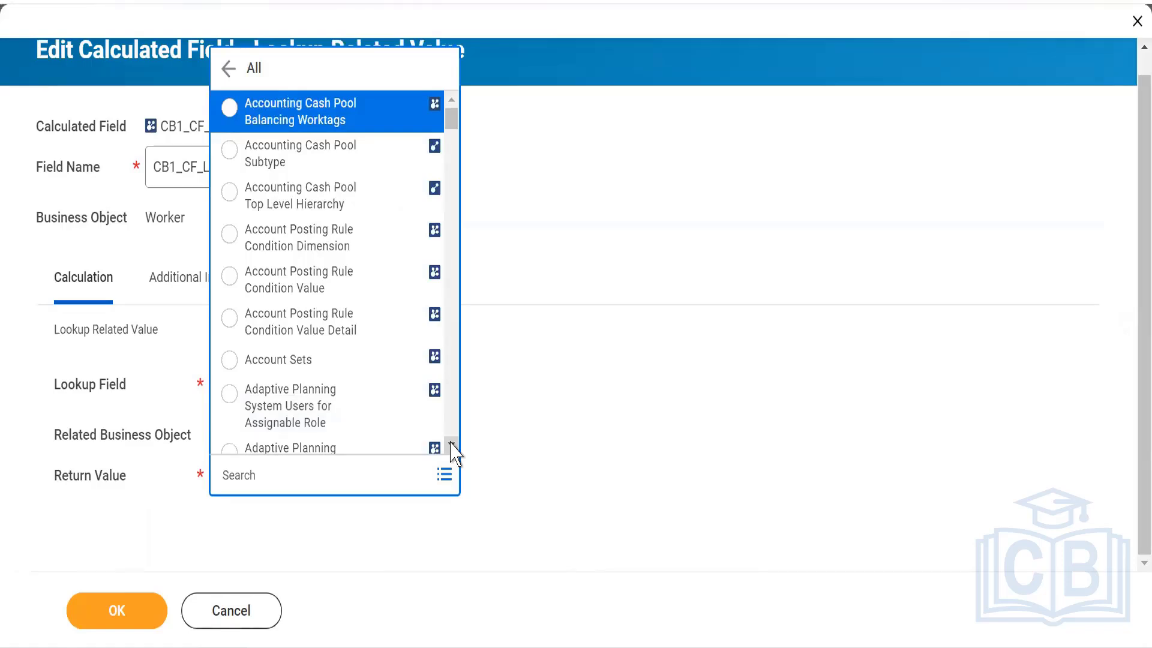
left_click(668, 334)
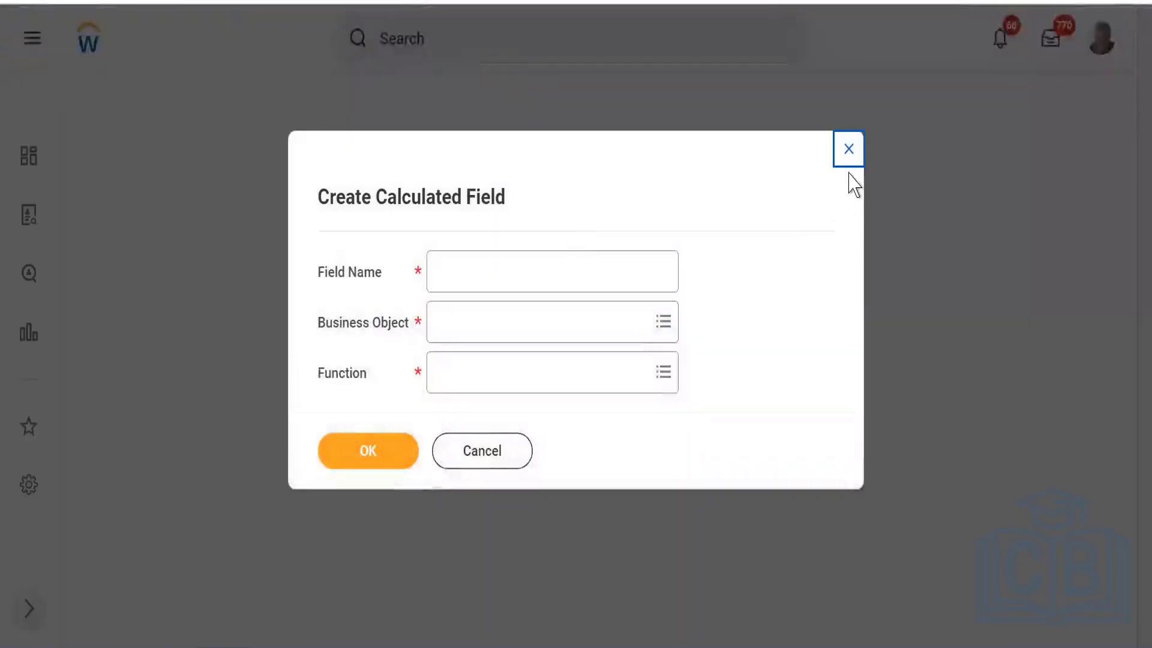
Dismiss the blank Create Calculated Field form and load the home page.
left_click(850, 150)
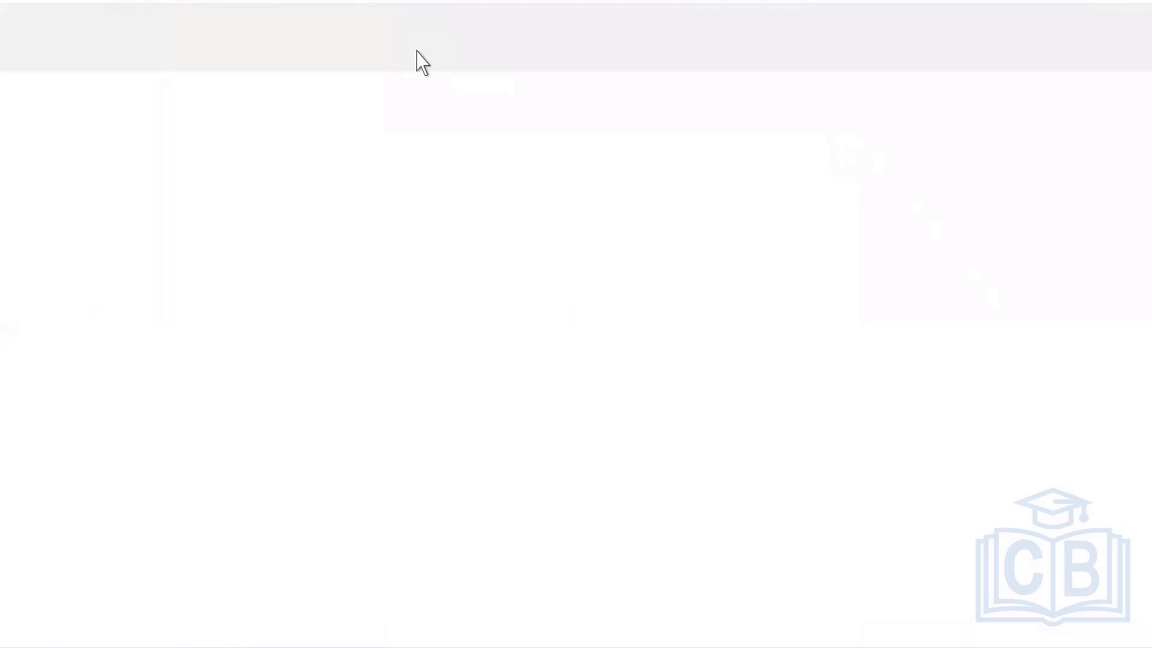
left_click(418, 51)
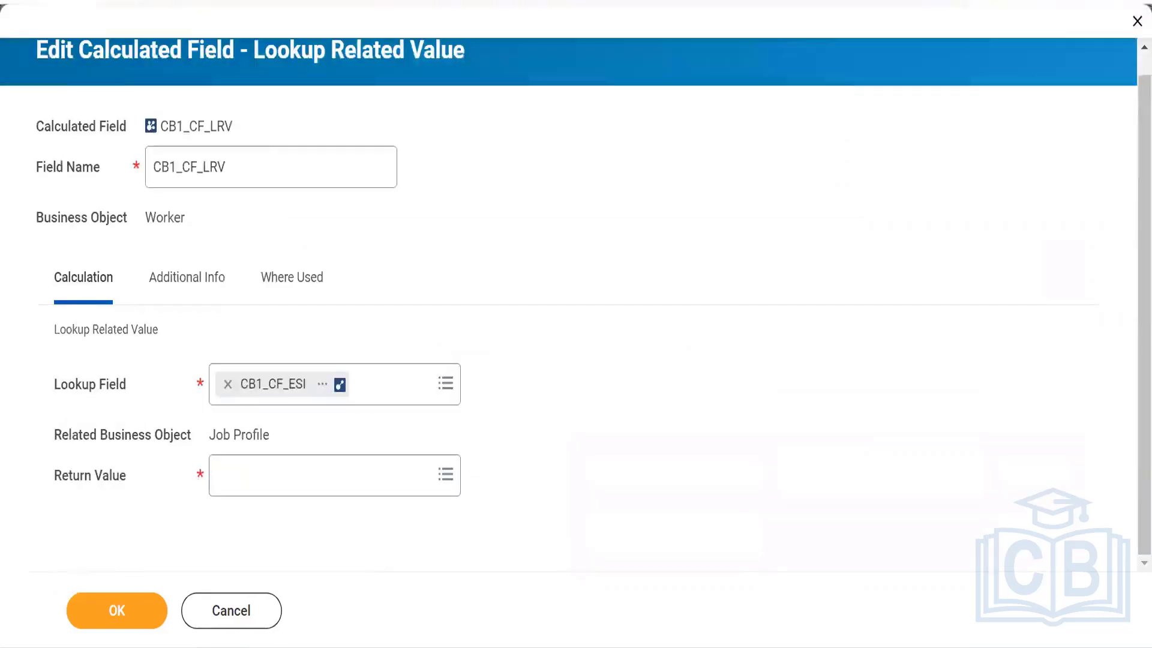
Replace the lookup field CB1_CF_ESI with Candidate in CB1_CF_LRV and check the related business object it brings in.
left_click(228, 386)
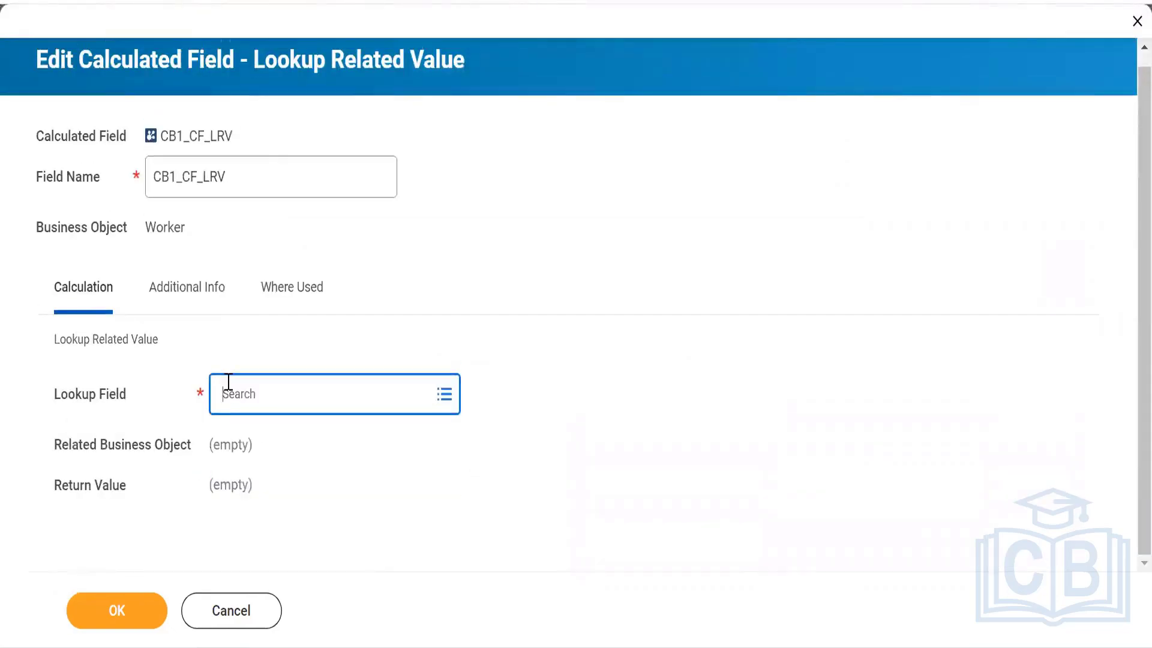
type("candia")
key("Return")
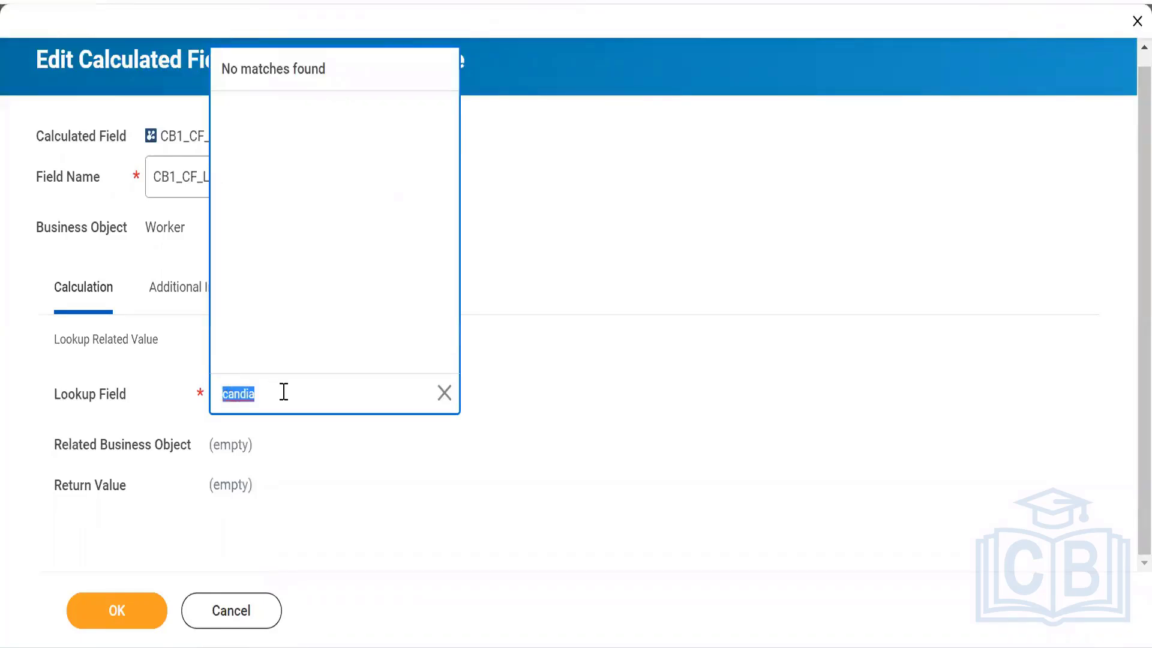
left_click(290, 408)
key("BackSpace")
key("BackSpace")
key("BackSpace")
key("Return")
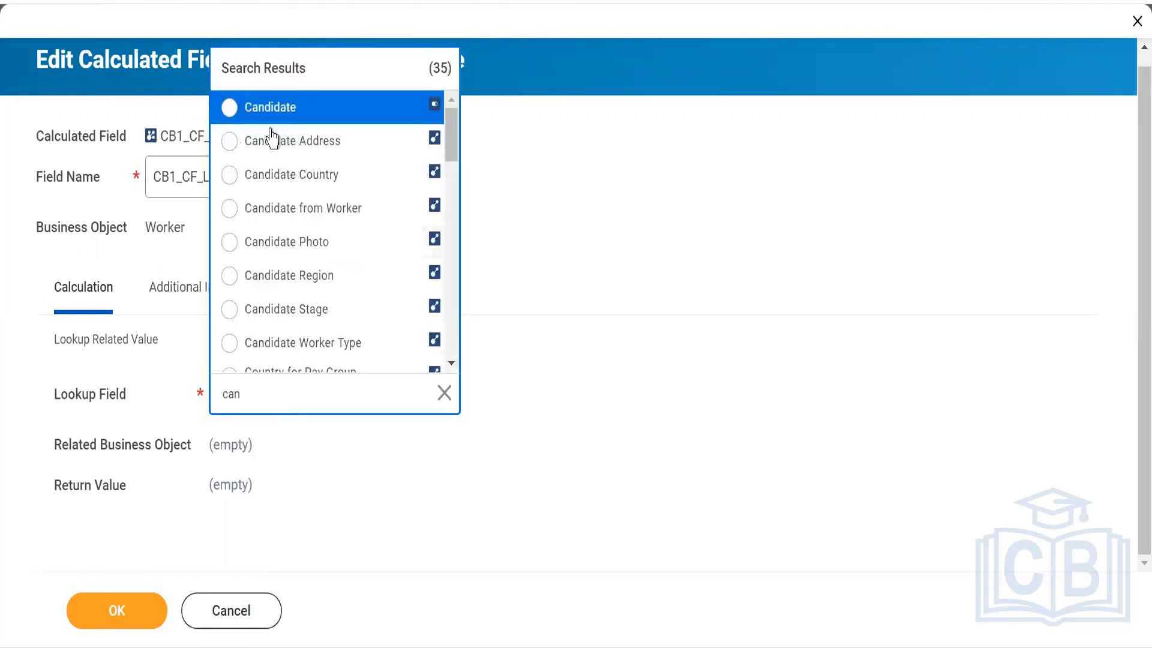
left_click(236, 116)
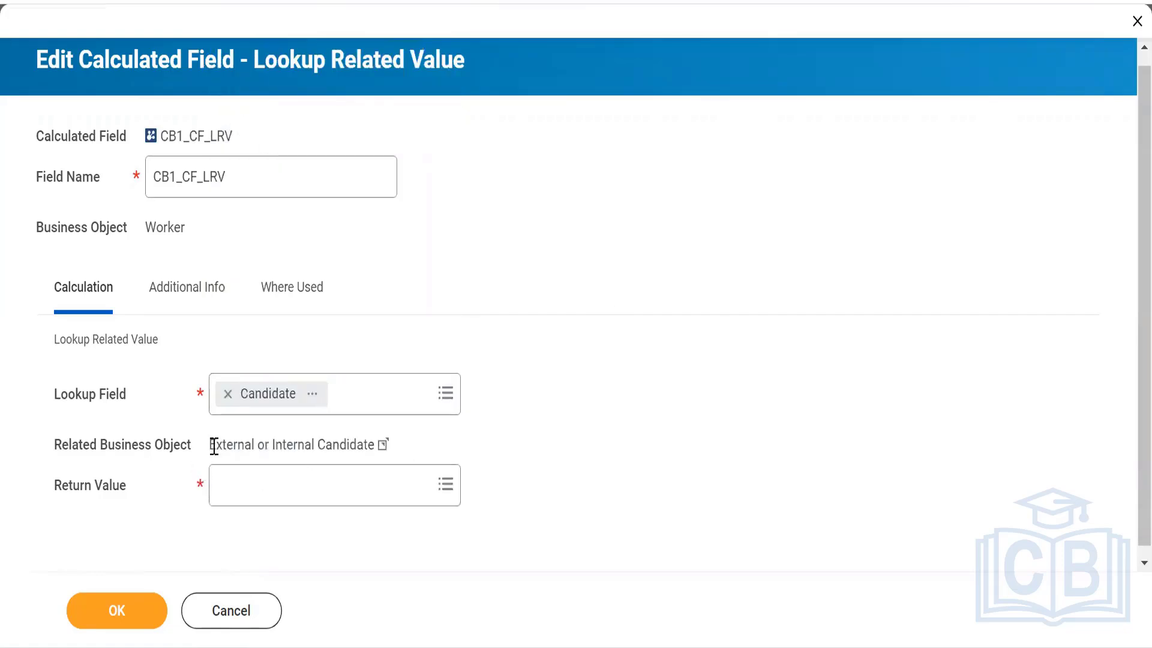
left_click_drag(211, 445, 291, 462)
triple_click(399, 445)
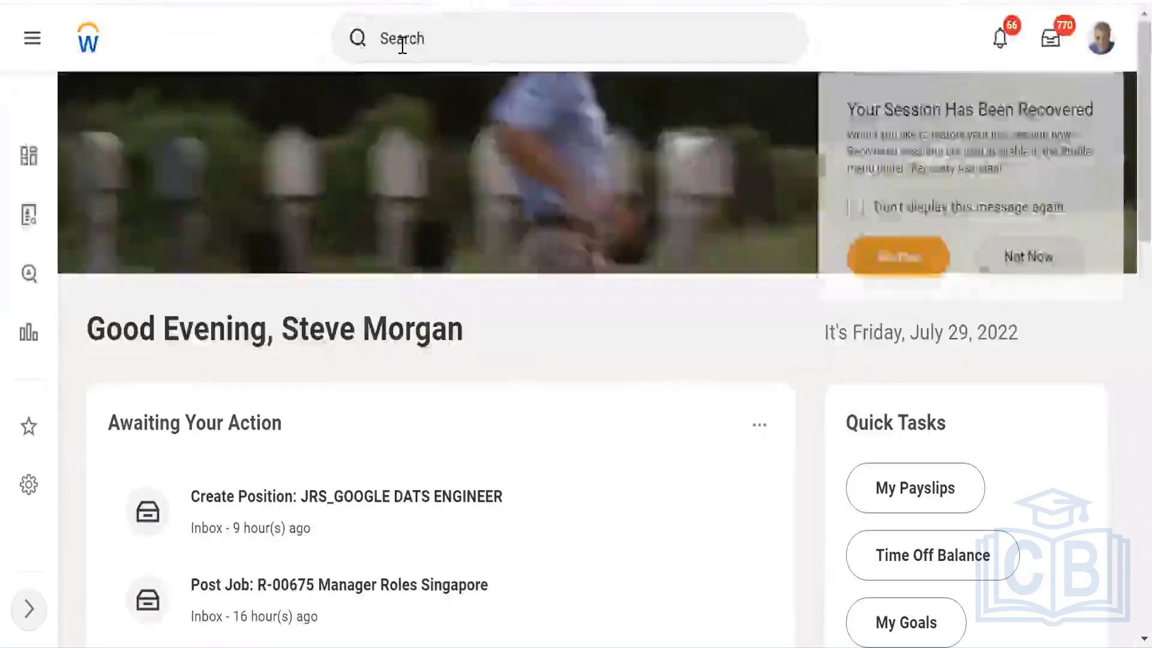
Search for BO:Job Profile, open that business object and show its links to and from related business objects.
left_click(402, 39)
type("BO")
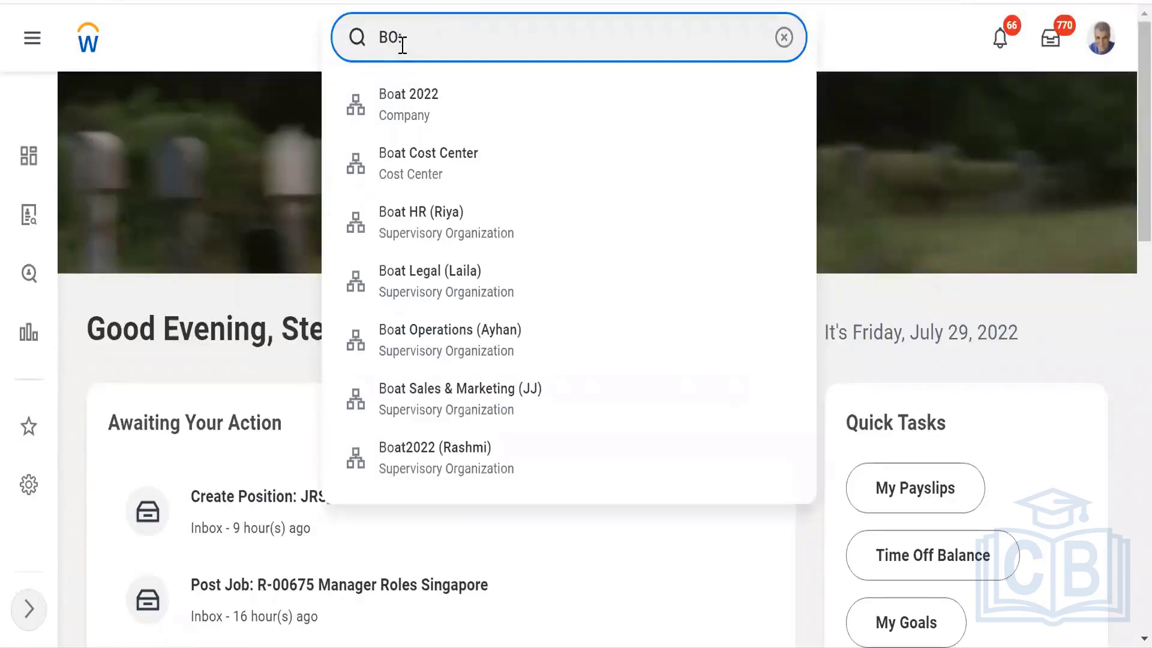
type(":Job Profile")
key("Return")
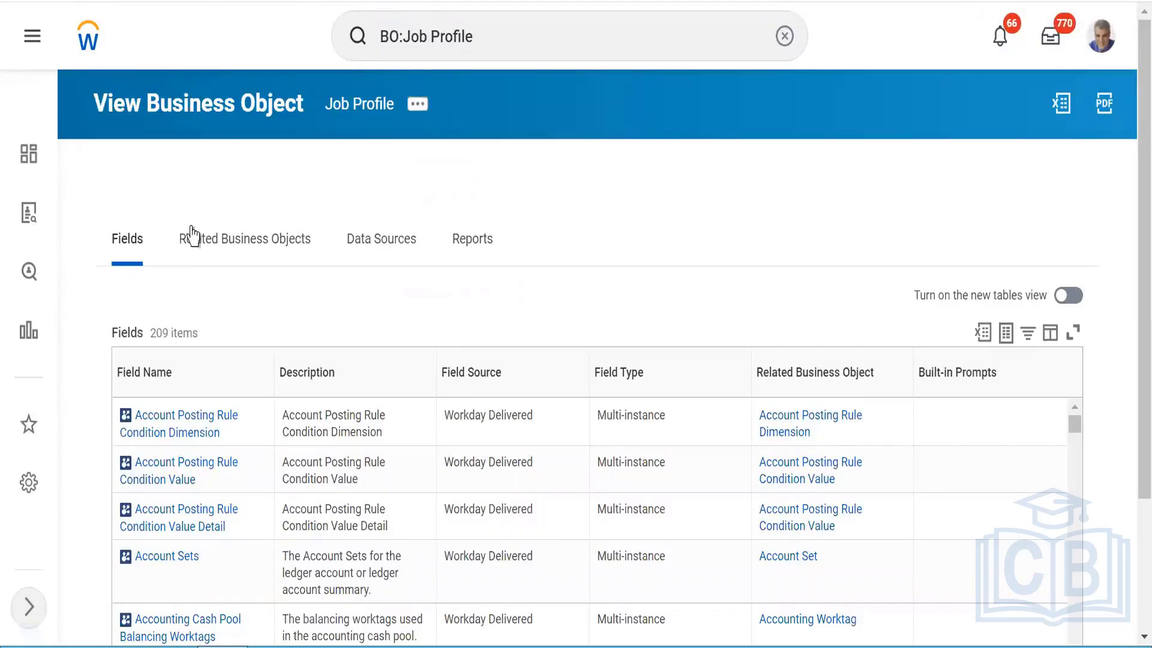
left_click(233, 251)
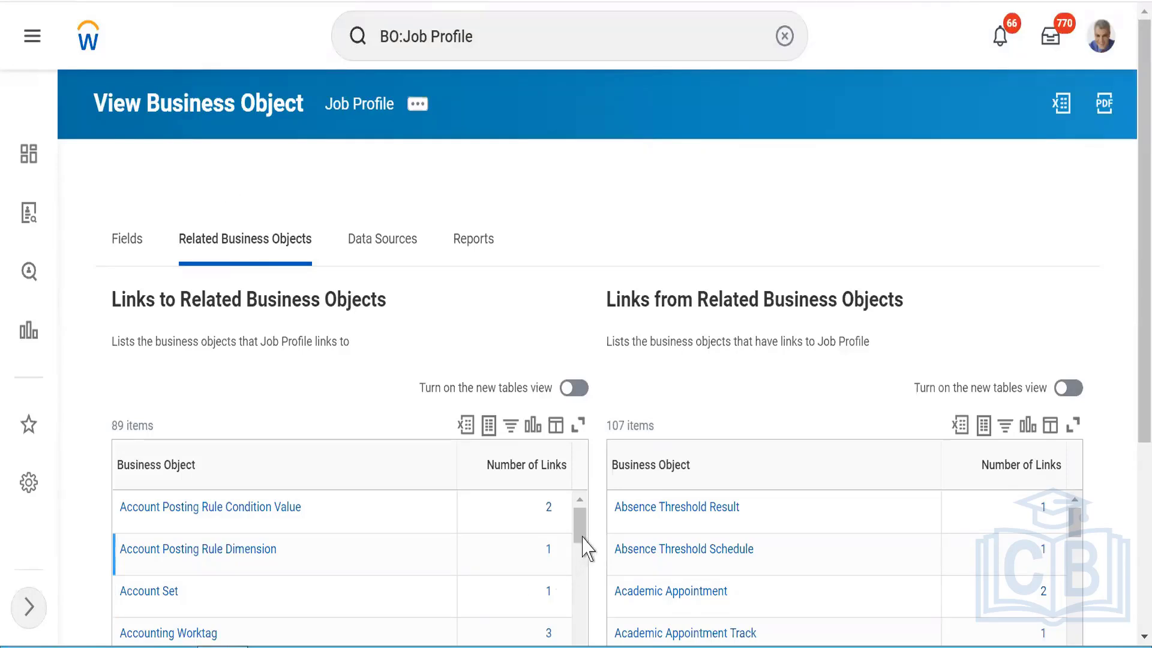
left_click_drag(579, 528, 585, 492)
left_click_drag(1131, 316, 1128, 442)
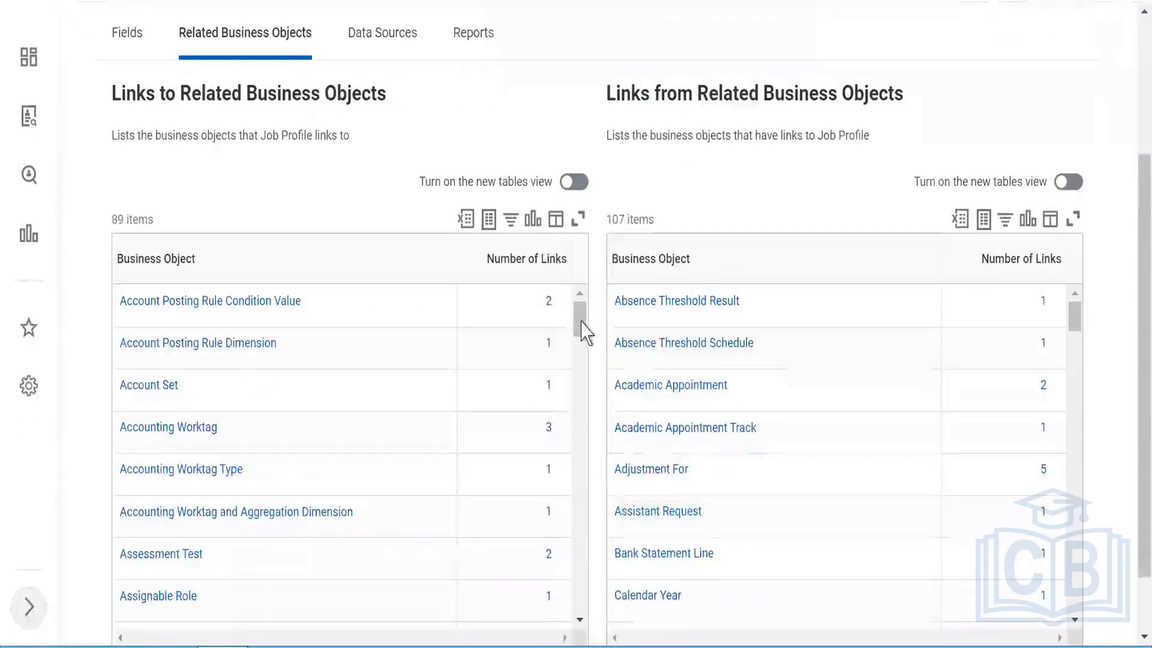
Filter the business objects that Job Profile links to by Workers' Compensation Code, then inspect the linking fields and close their details.
left_click(274, 260)
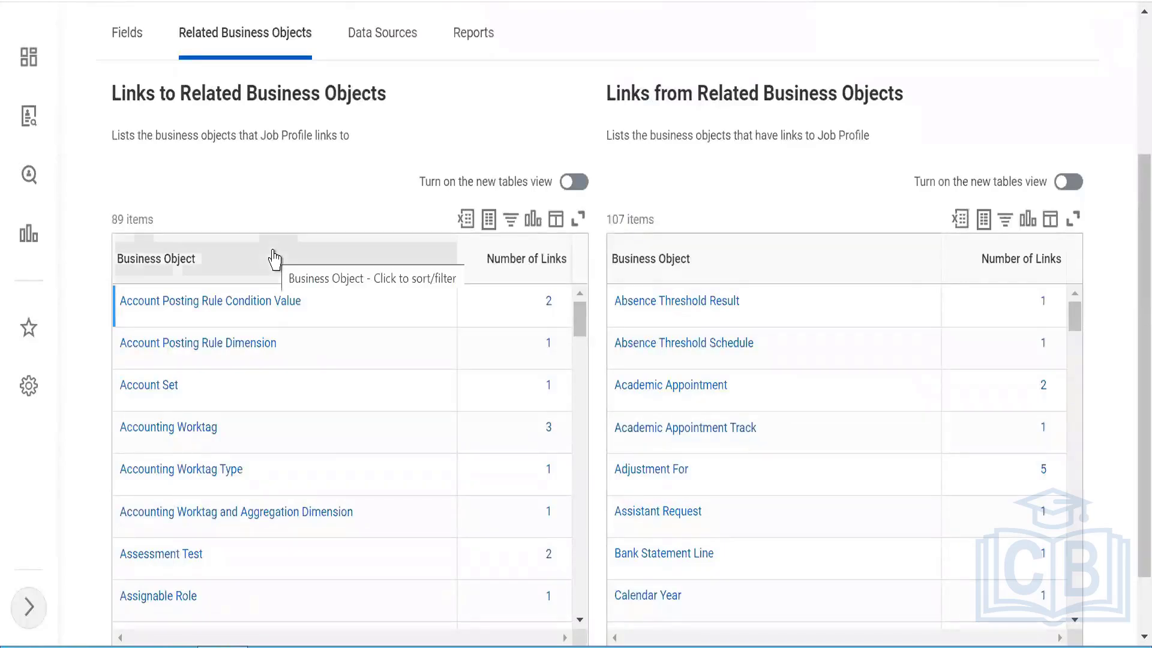
left_click(408, 531)
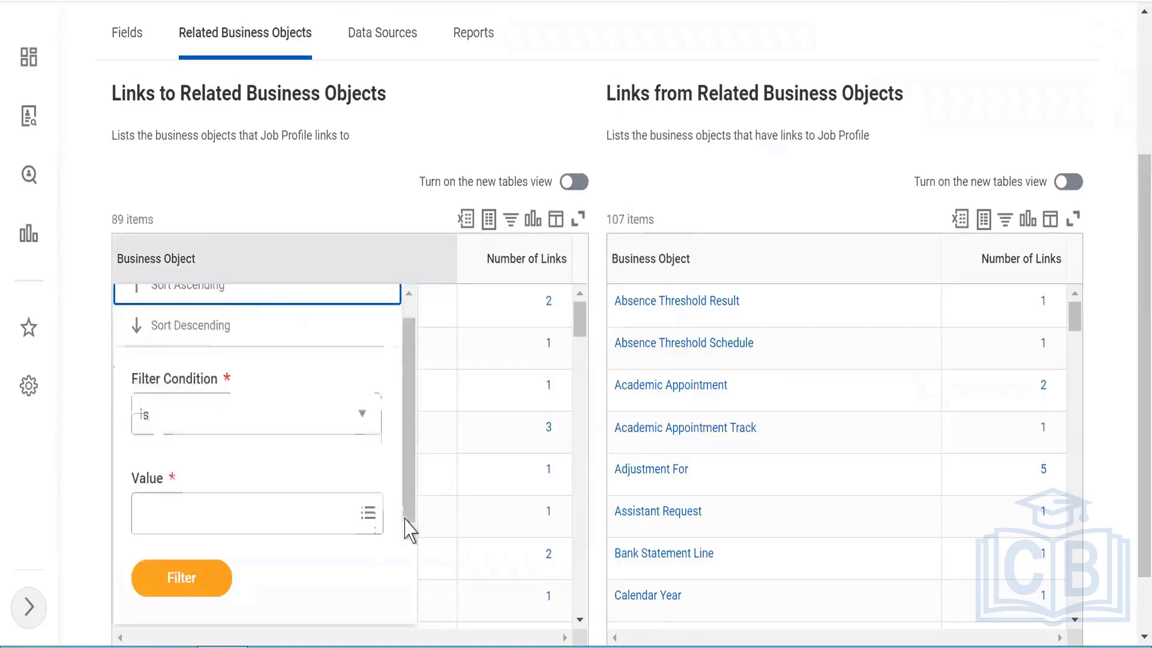
left_click(246, 522)
type("worker")
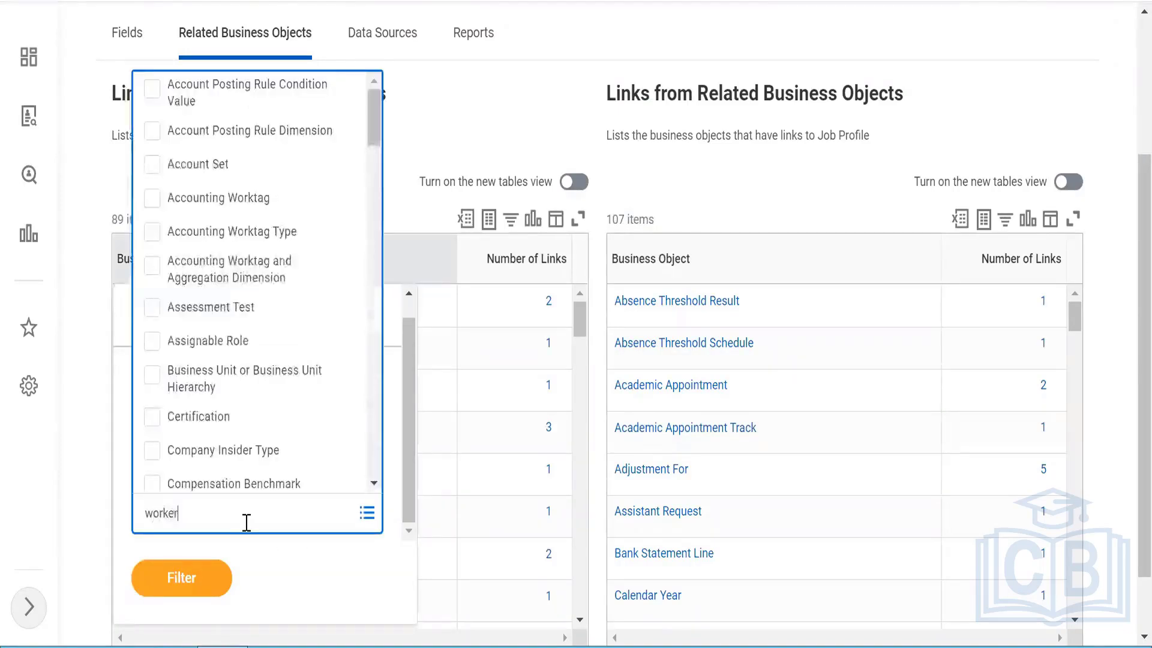
key("Return")
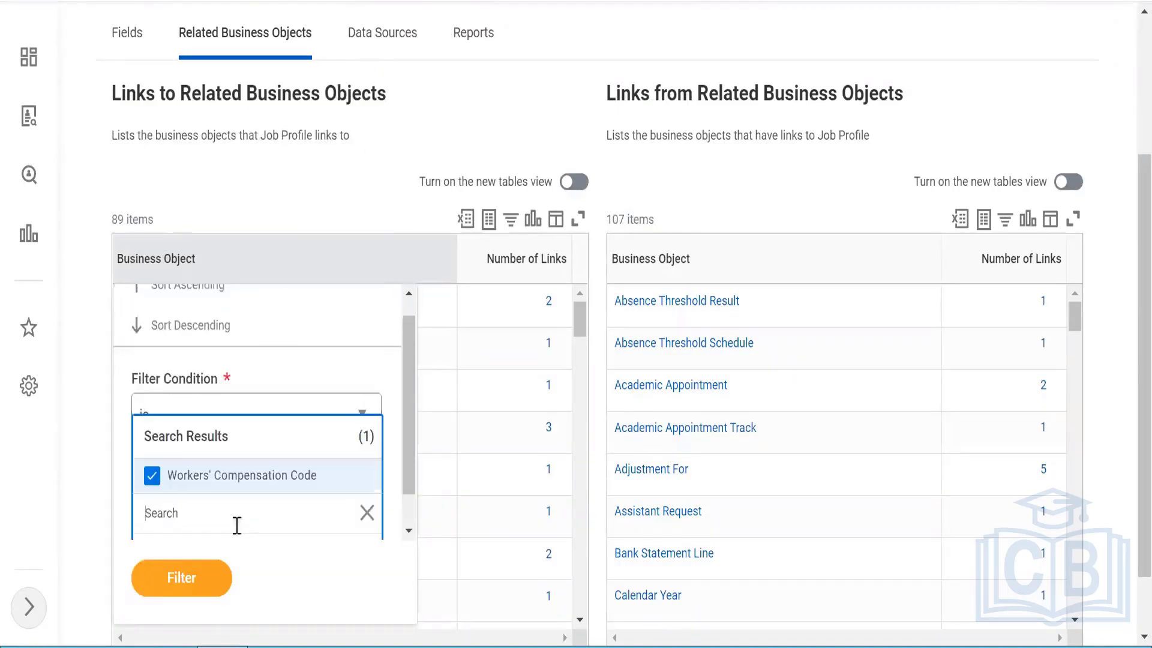
left_click(180, 579)
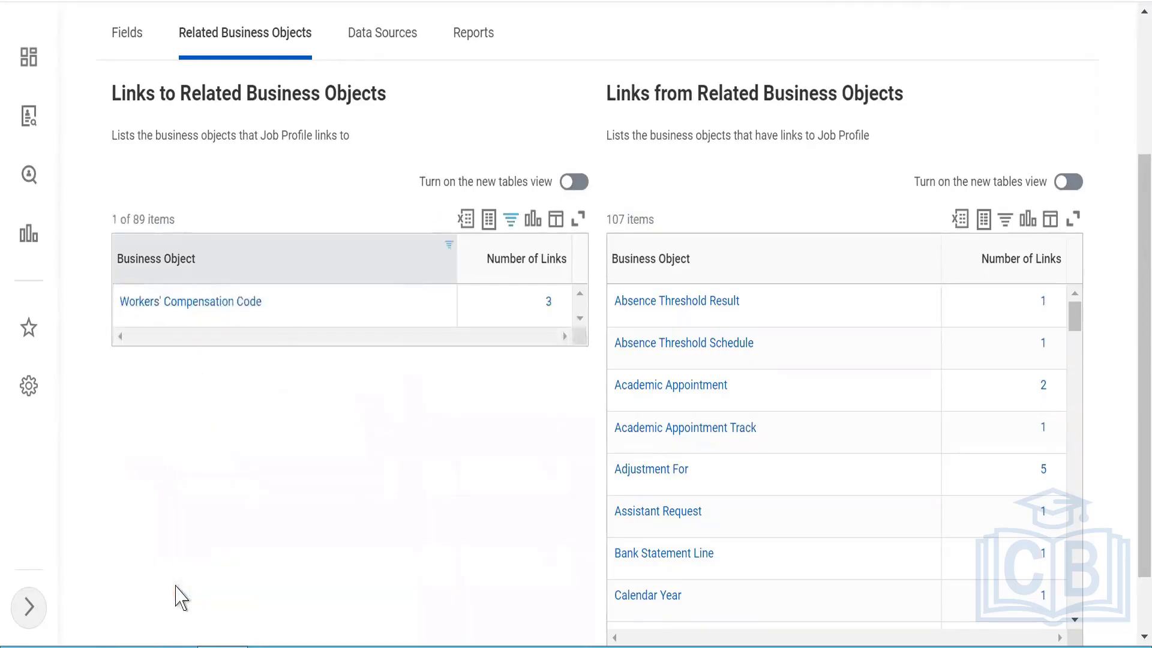
left_click(549, 303)
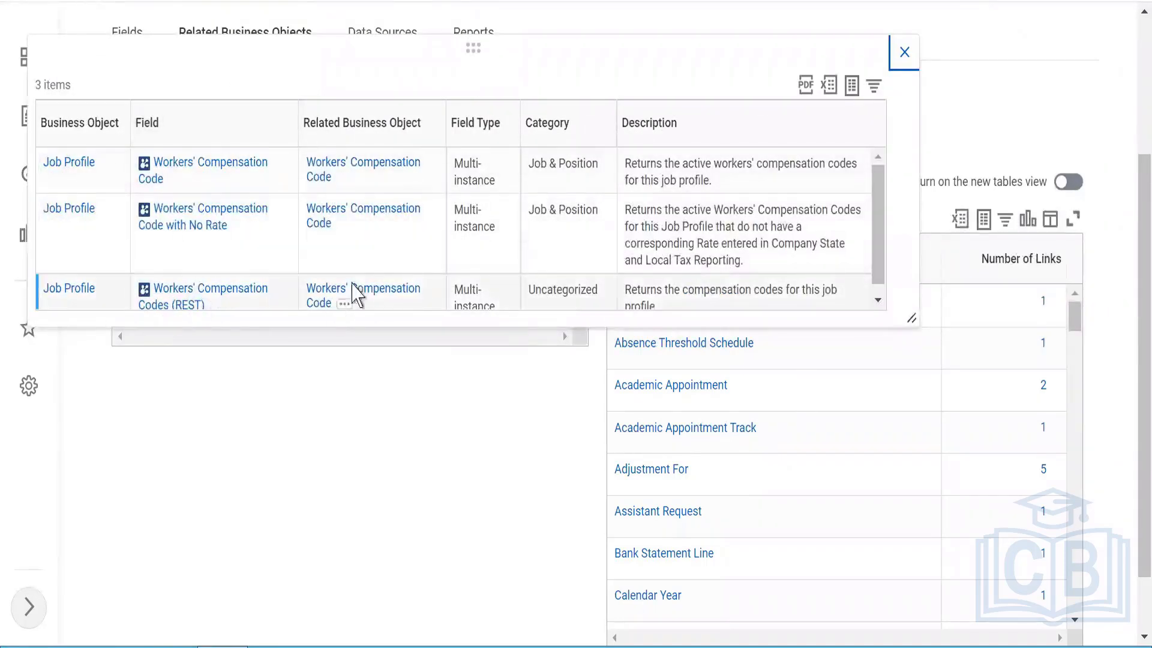
left_click(906, 52)
Filter the list of business objects that have links to Job Profile so that it shows only Worker.
left_click(752, 262)
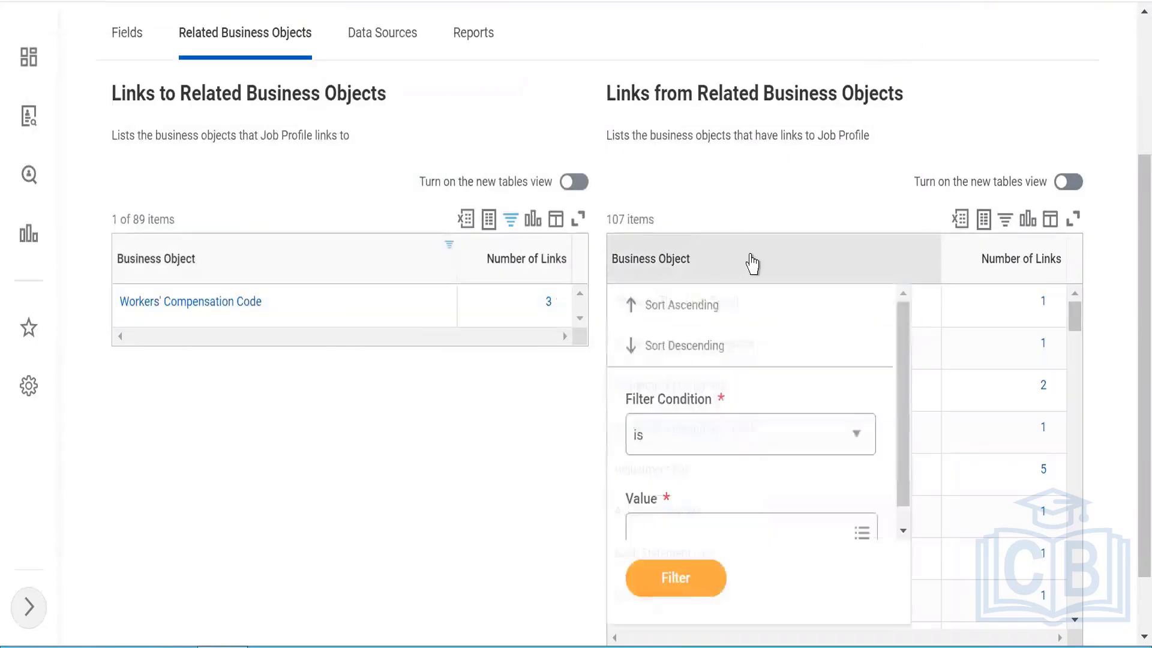
left_click_drag(908, 447, 912, 509)
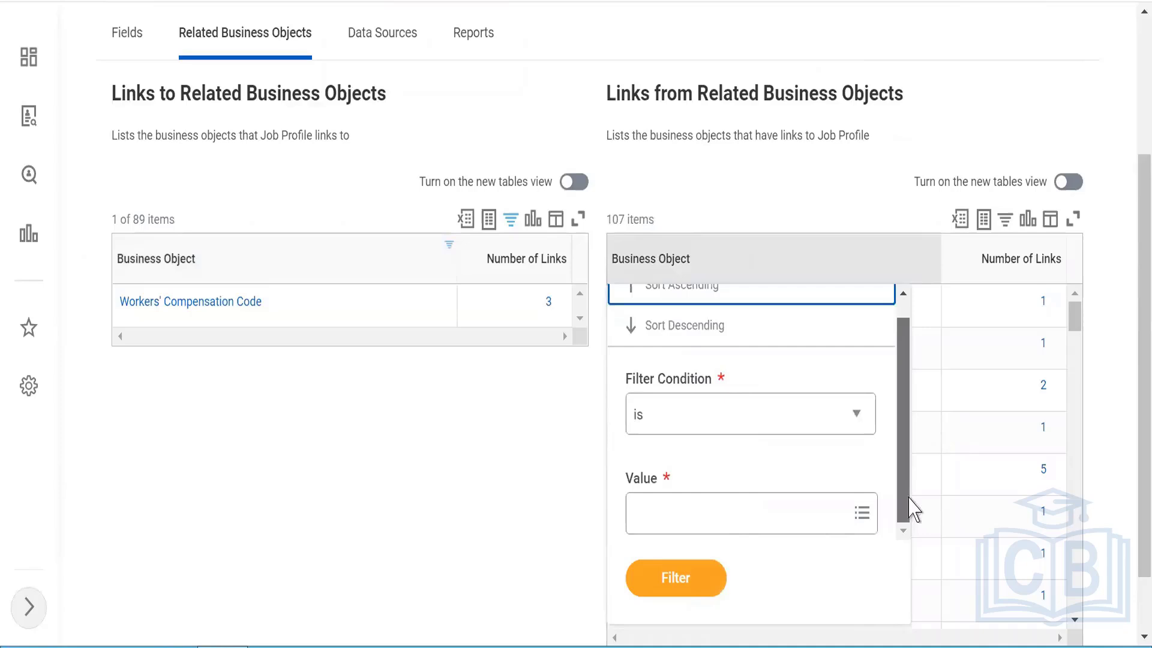
left_click(744, 525)
type("Worker")
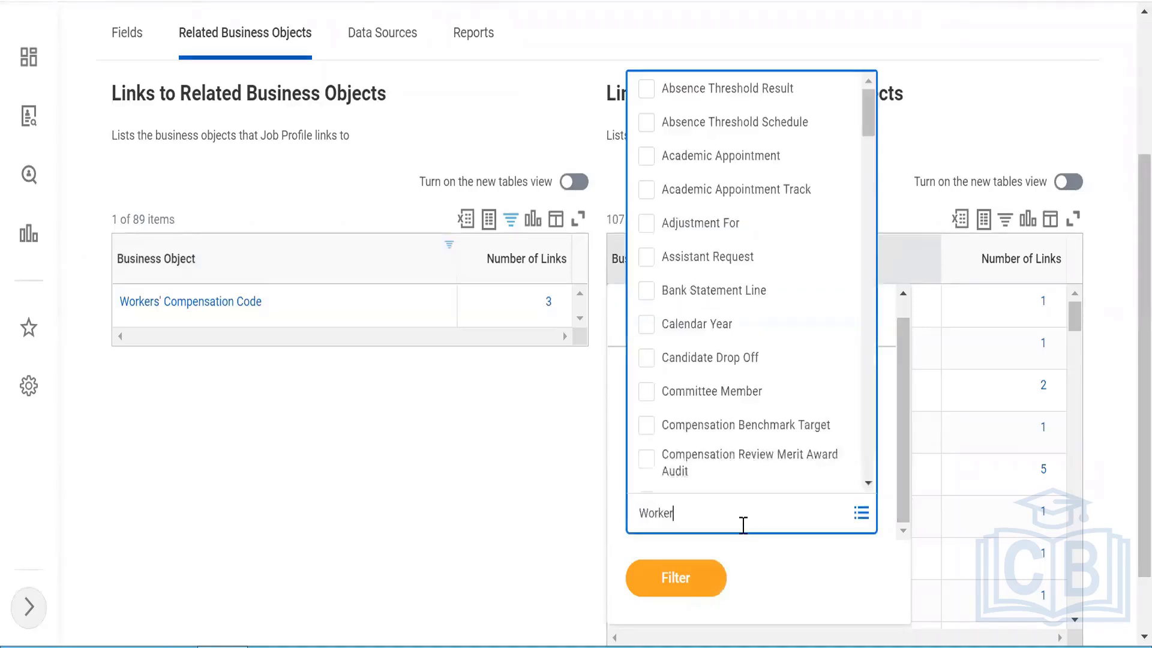
key("Return")
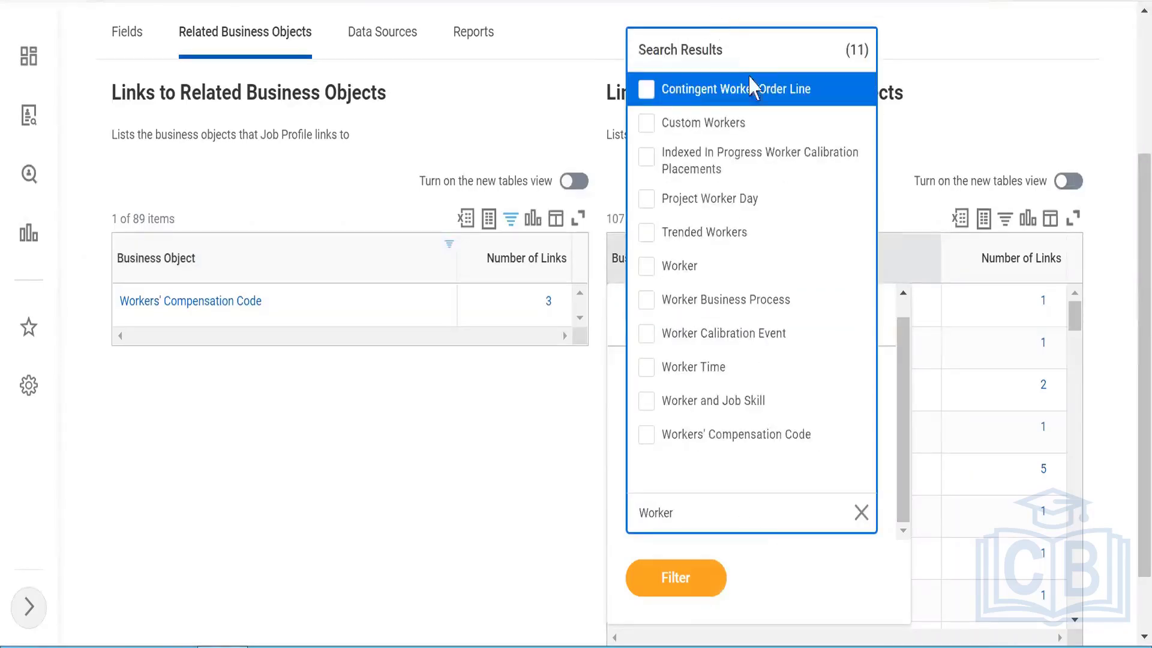
left_click(648, 268)
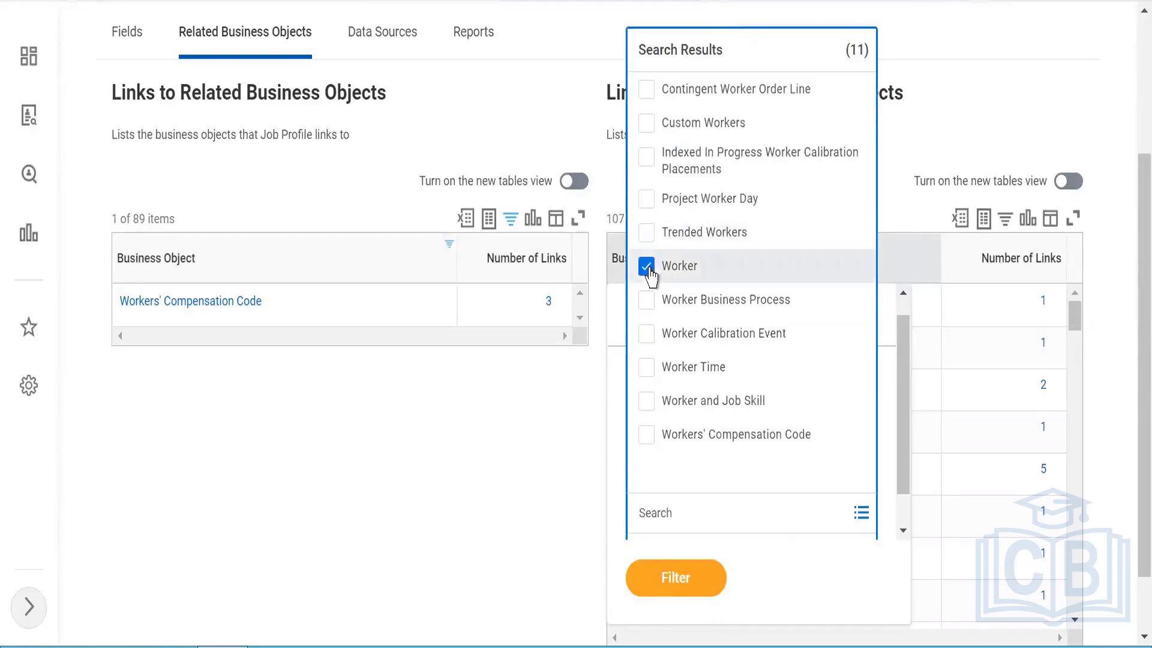
left_click(675, 588)
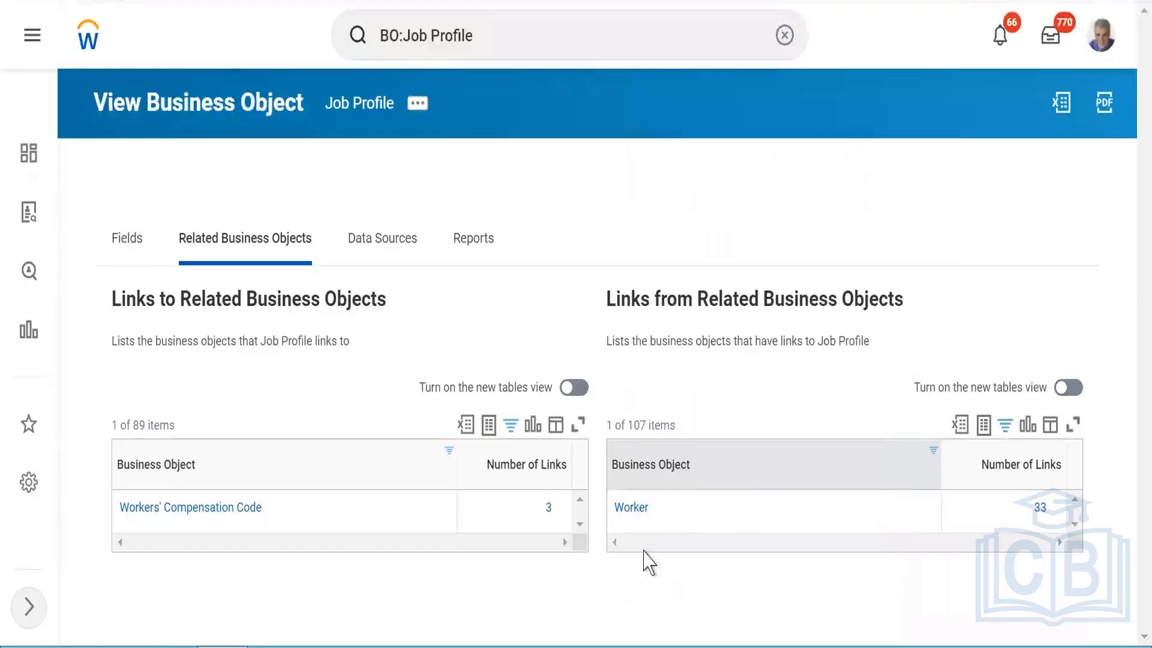
Examine the Worker fields that link to the Job Profile business object, including their field types and descriptions, and close the details.
left_click(1041, 510)
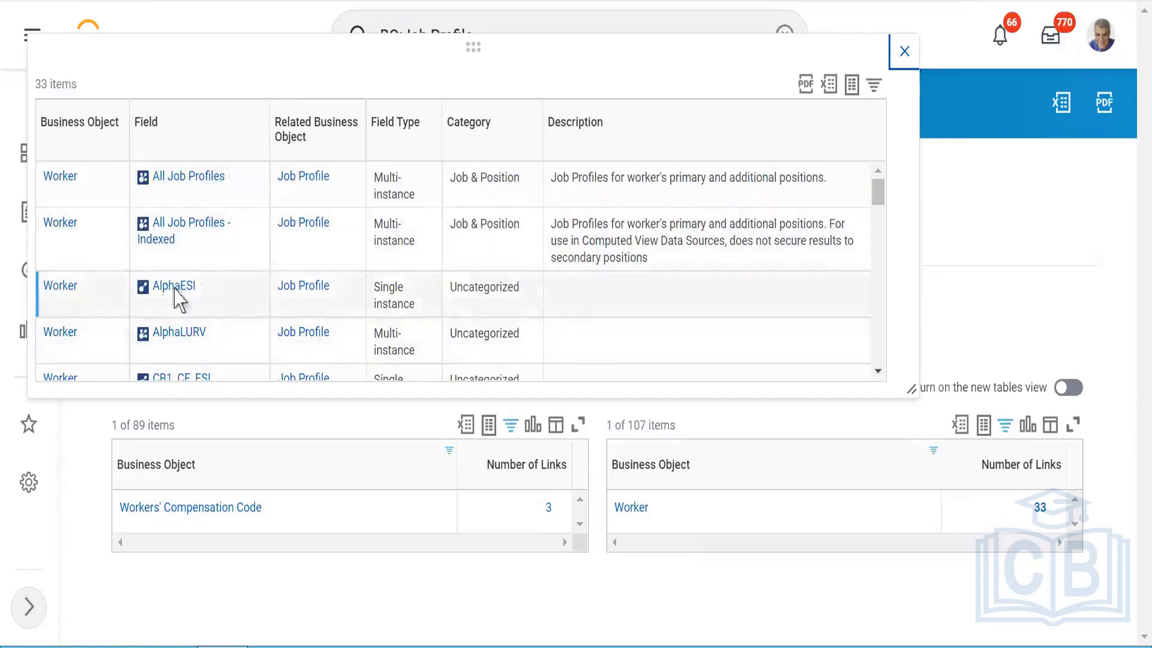
left_click(878, 373)
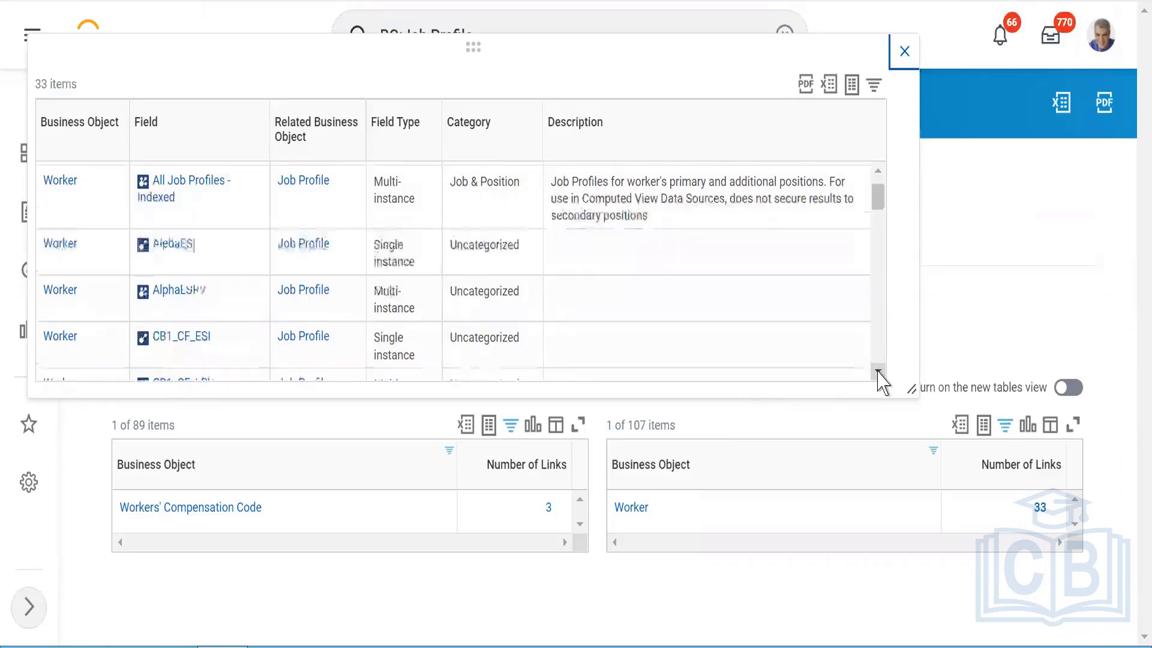
left_click(878, 373)
left_click(878, 373)
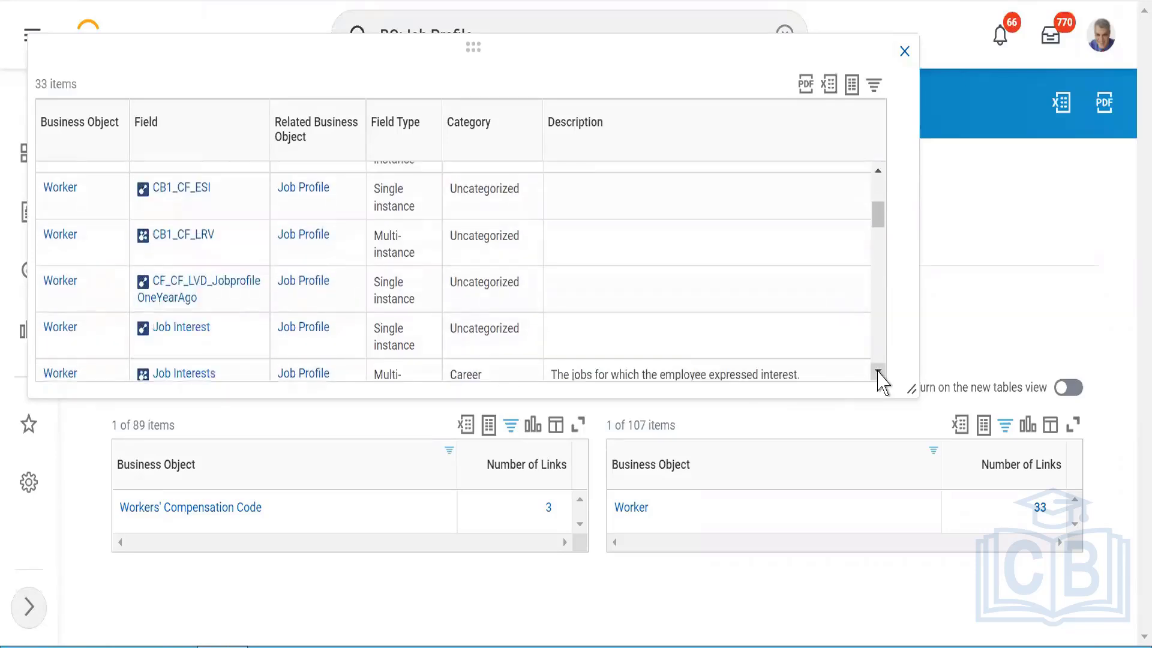
left_click(878, 373)
left_click(878, 373)
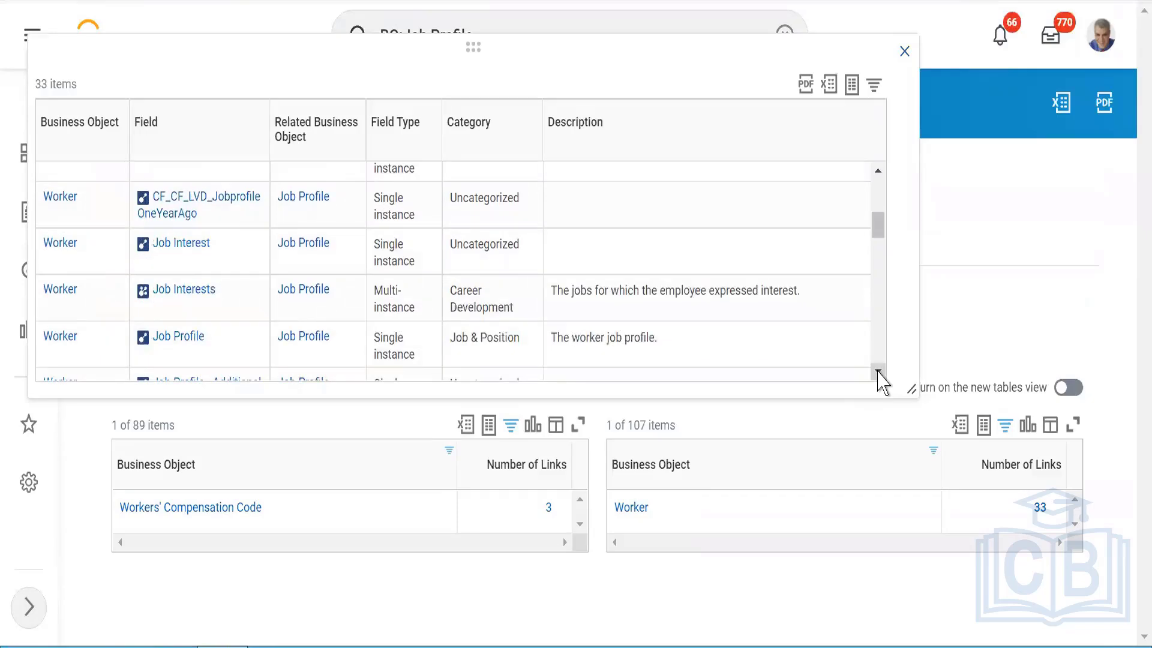
left_click(878, 373)
left_click(878, 372)
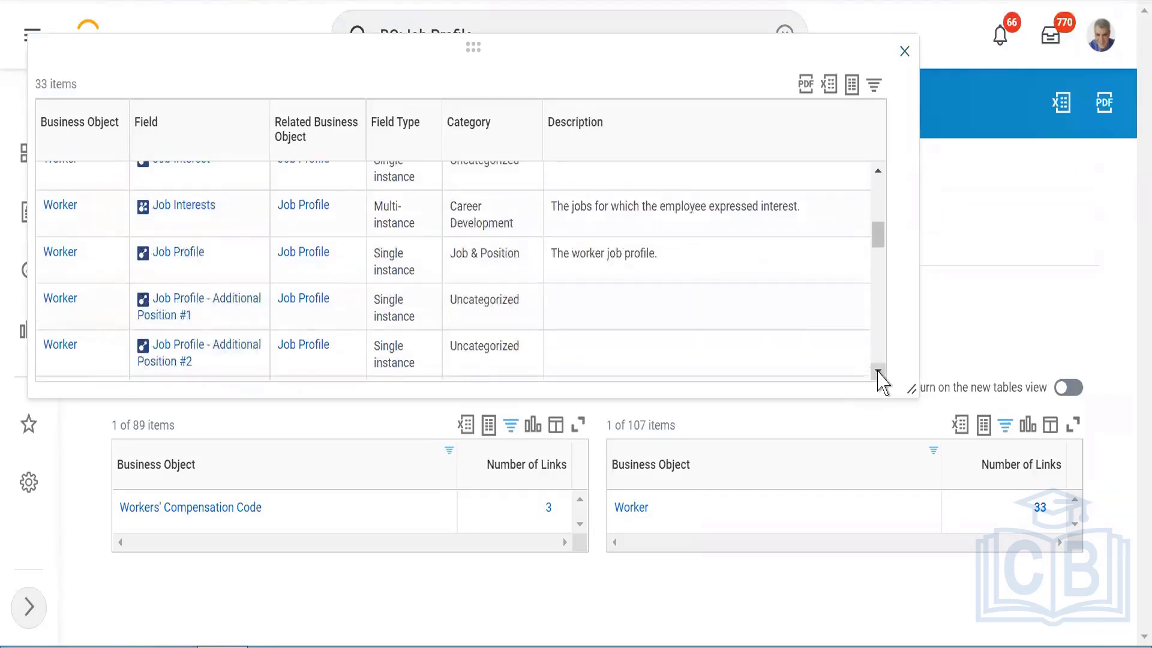
left_click(878, 373)
left_click(878, 373)
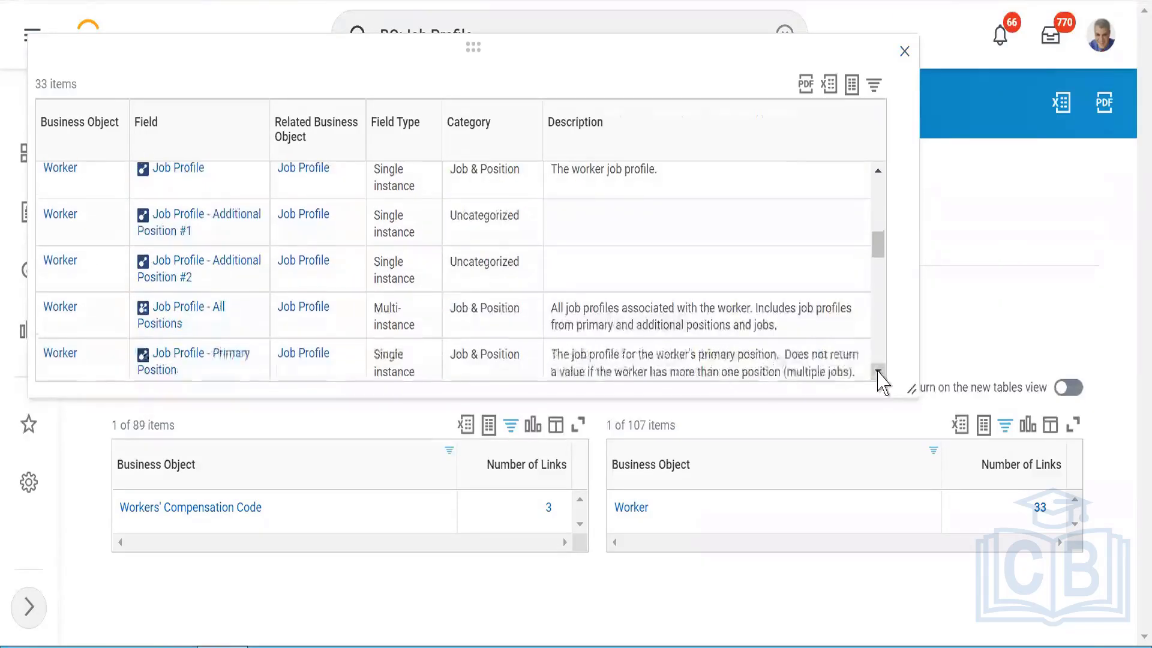
left_click(878, 372)
left_click(877, 373)
left_click(878, 373)
left_click(878, 372)
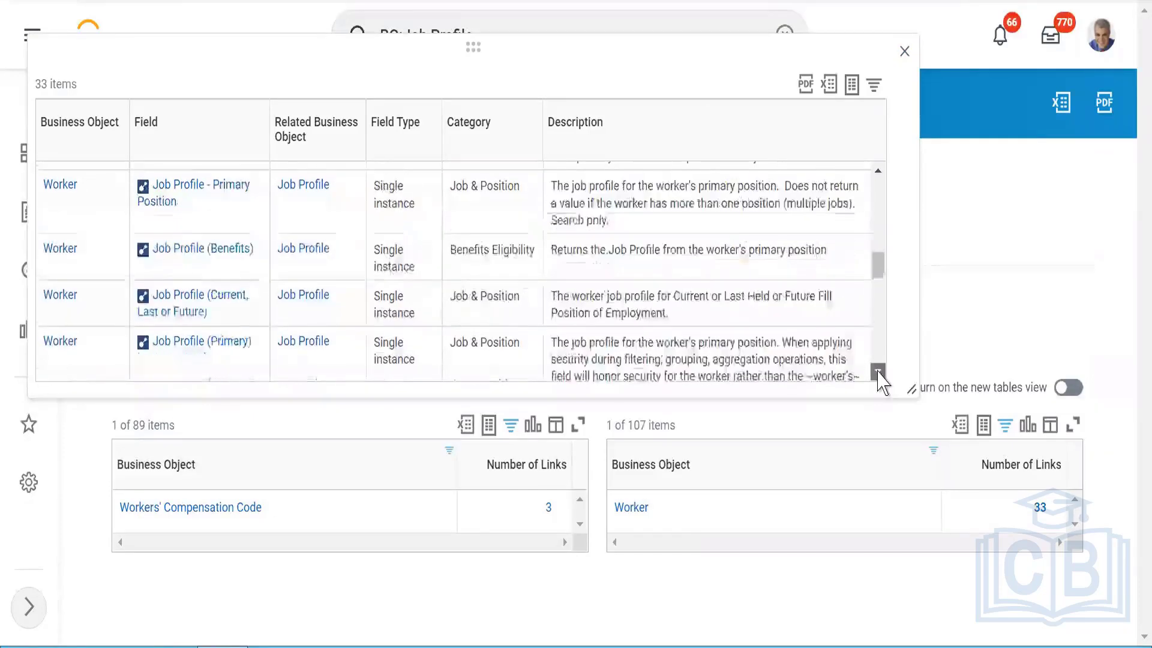
left_click(878, 373)
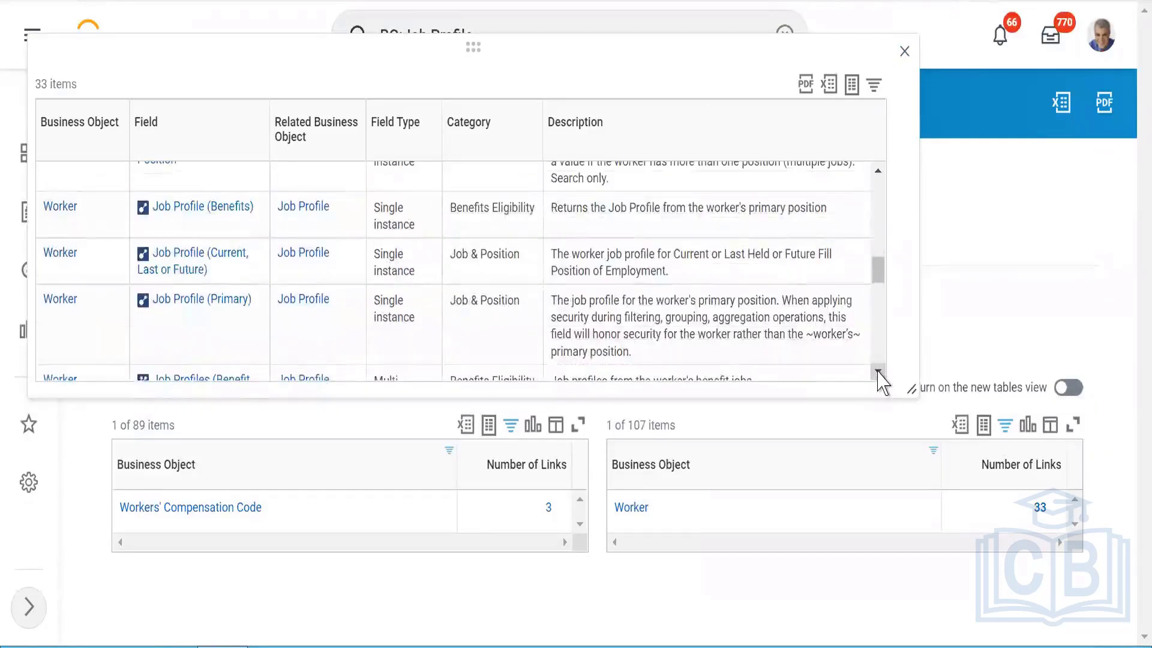
left_click(905, 52)
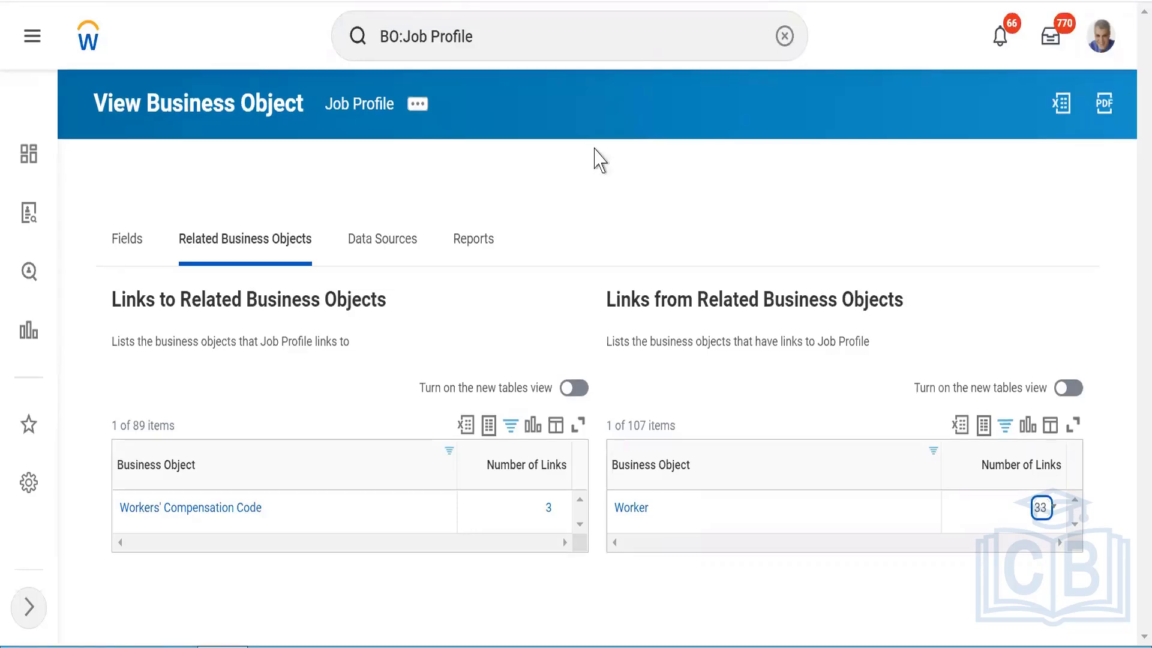
left_click(379, 188)
left_click(144, 236)
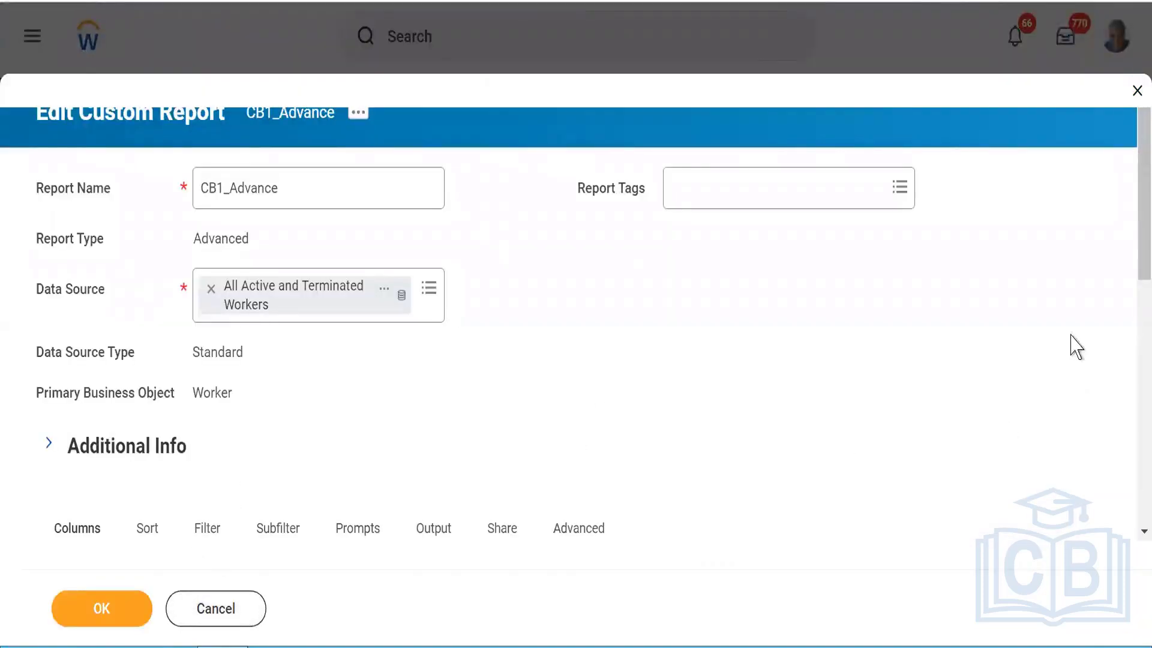
Check the columns of the CB1_Advance report, save the report and run it to see the CB1_CF_LRV output.
scroll(1132, 249, "down", 7)
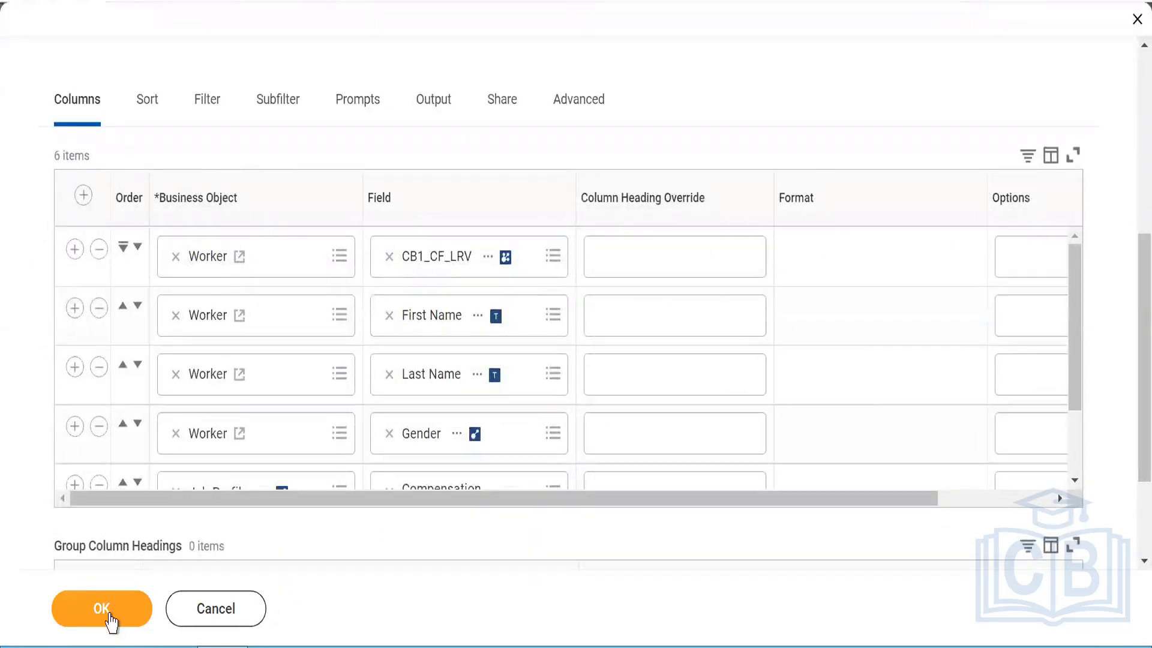
left_click(113, 621)
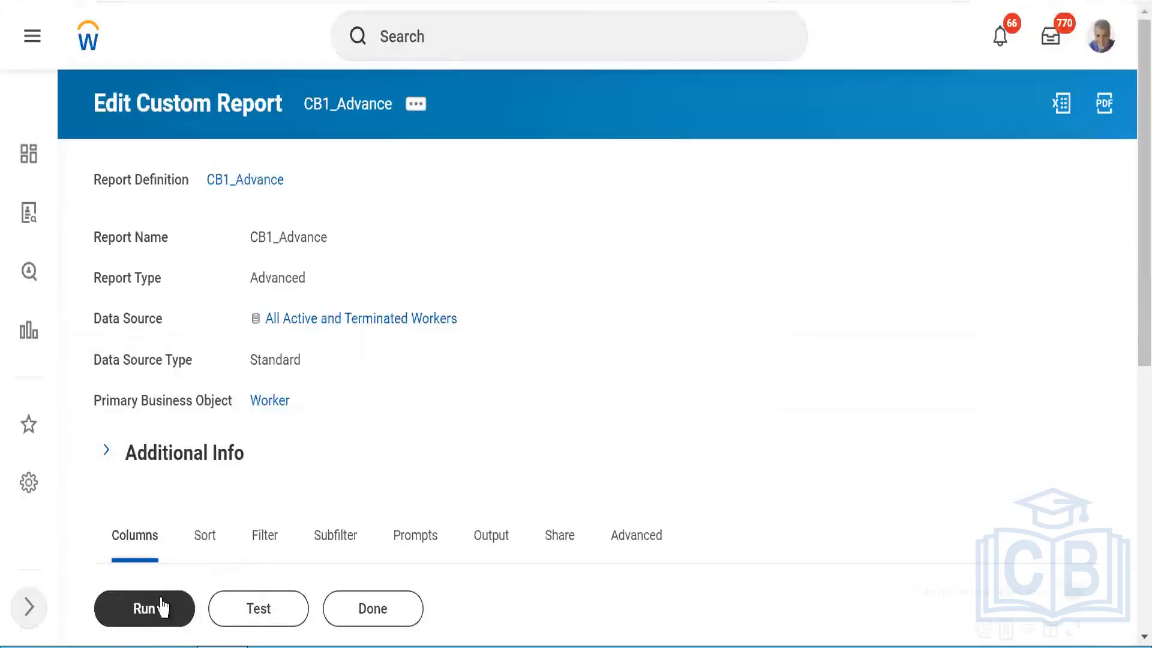
left_click(132, 617)
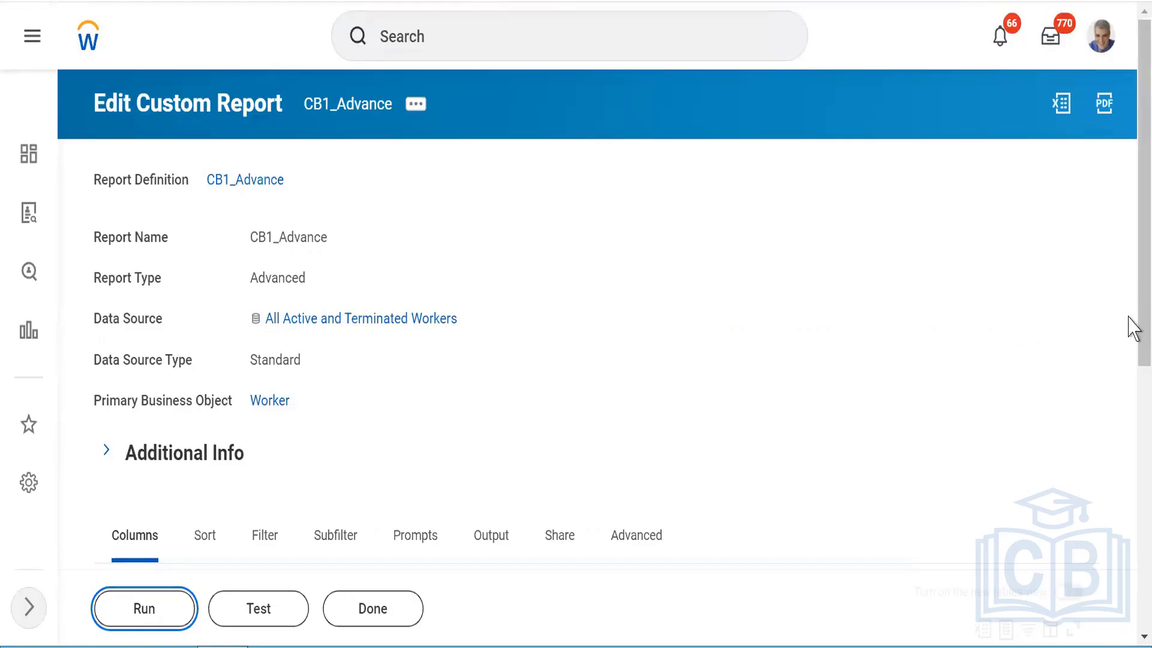
left_click_drag(1129, 332, 1128, 339)
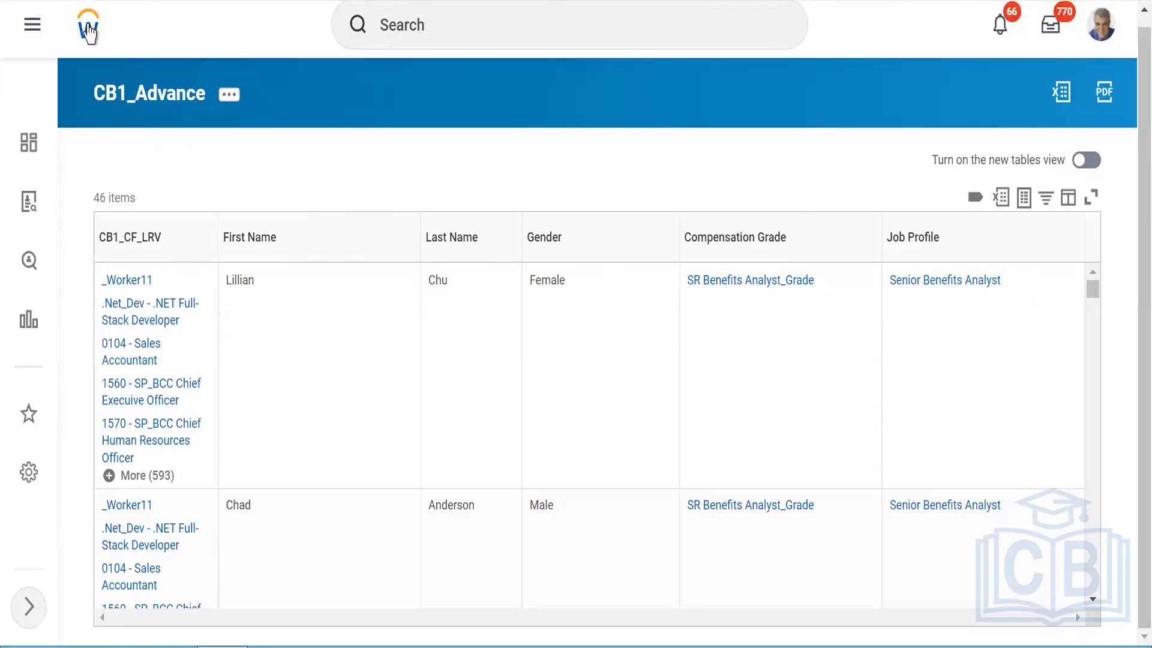
left_click(88, 31)
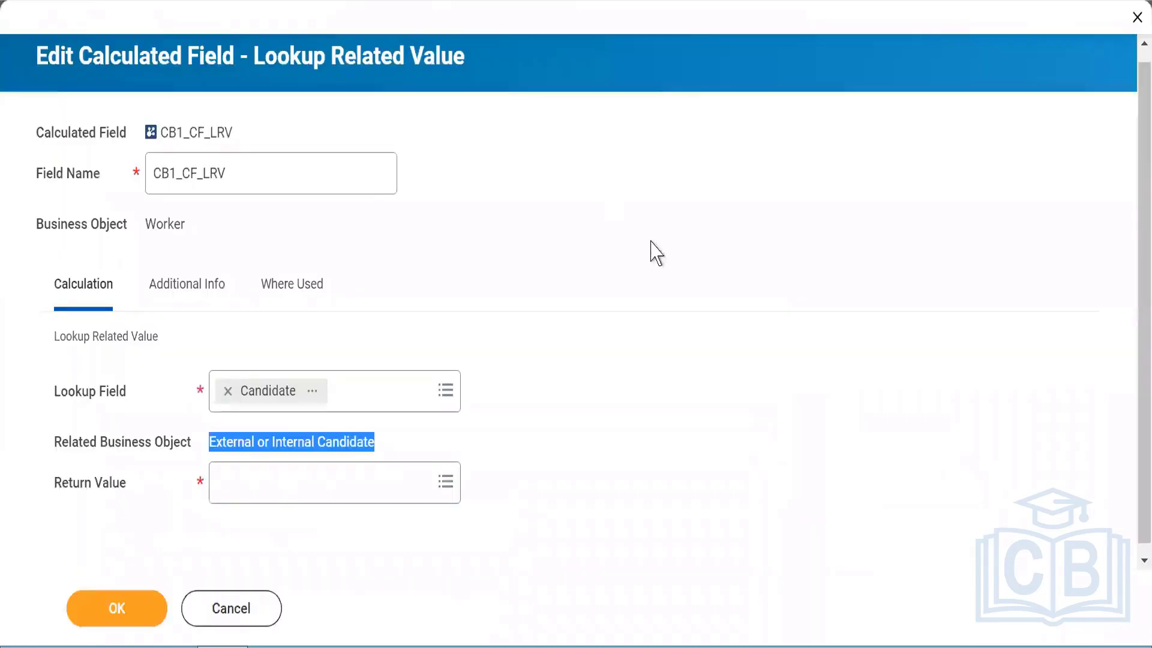
Cancel editing the calculated field CB1_CF_LRV and discard its unsaved changes.
left_click(227, 608)
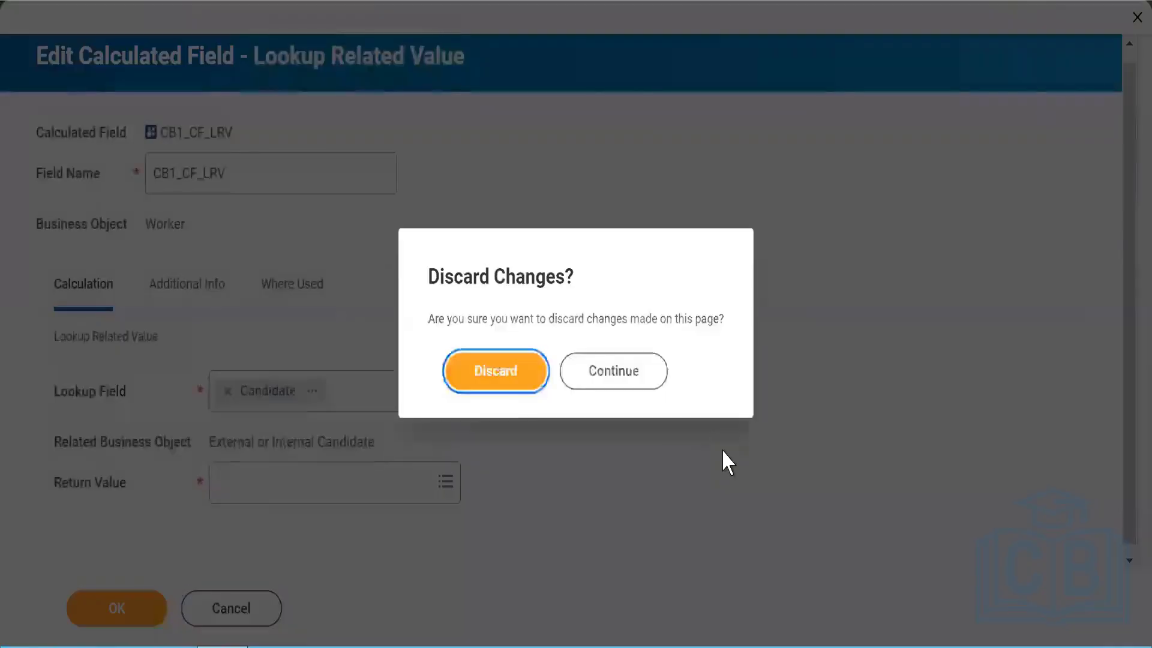
left_click(515, 373)
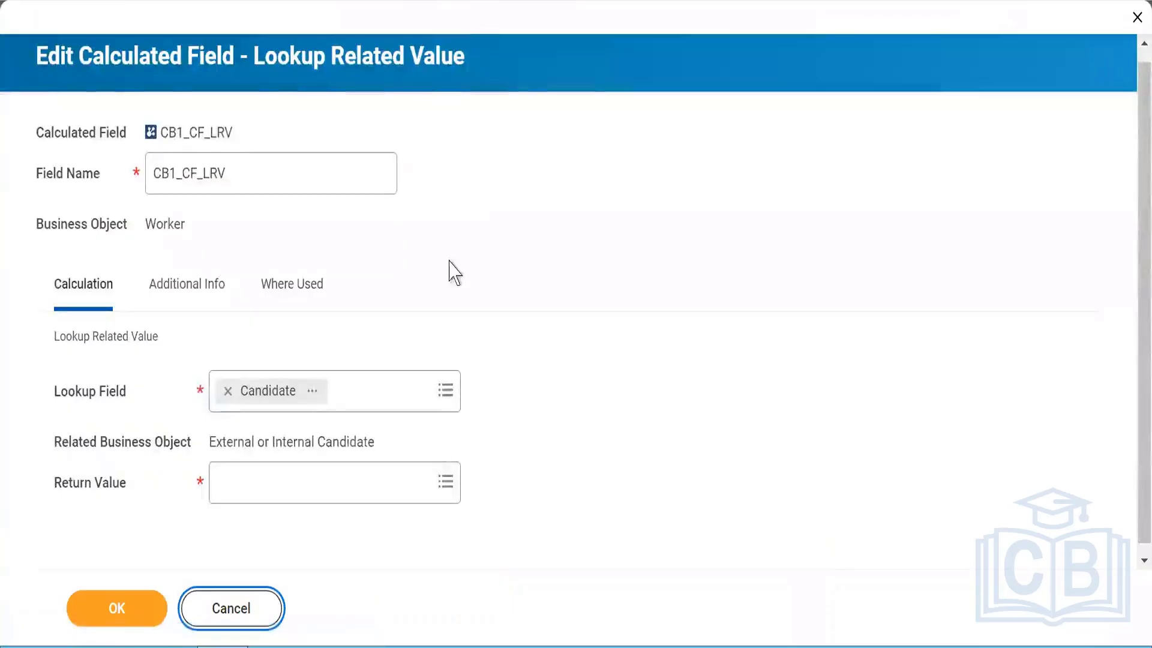
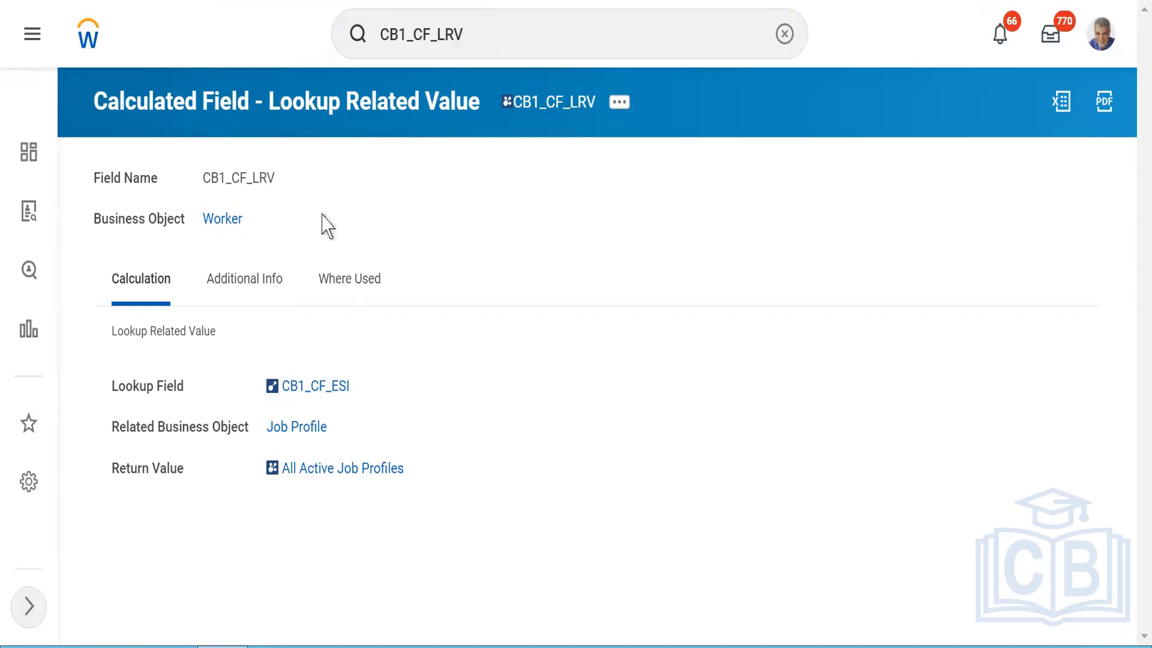
left_click(255, 0)
left_click(255, 1)
left_click(479, 34)
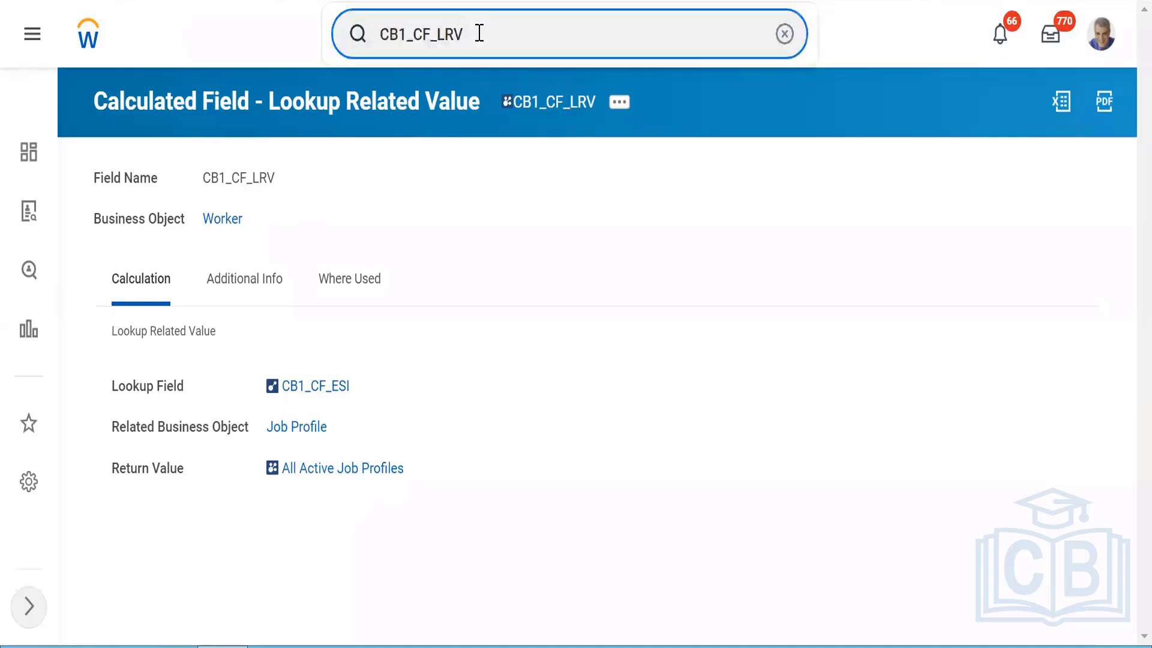
key("ctrl+a")
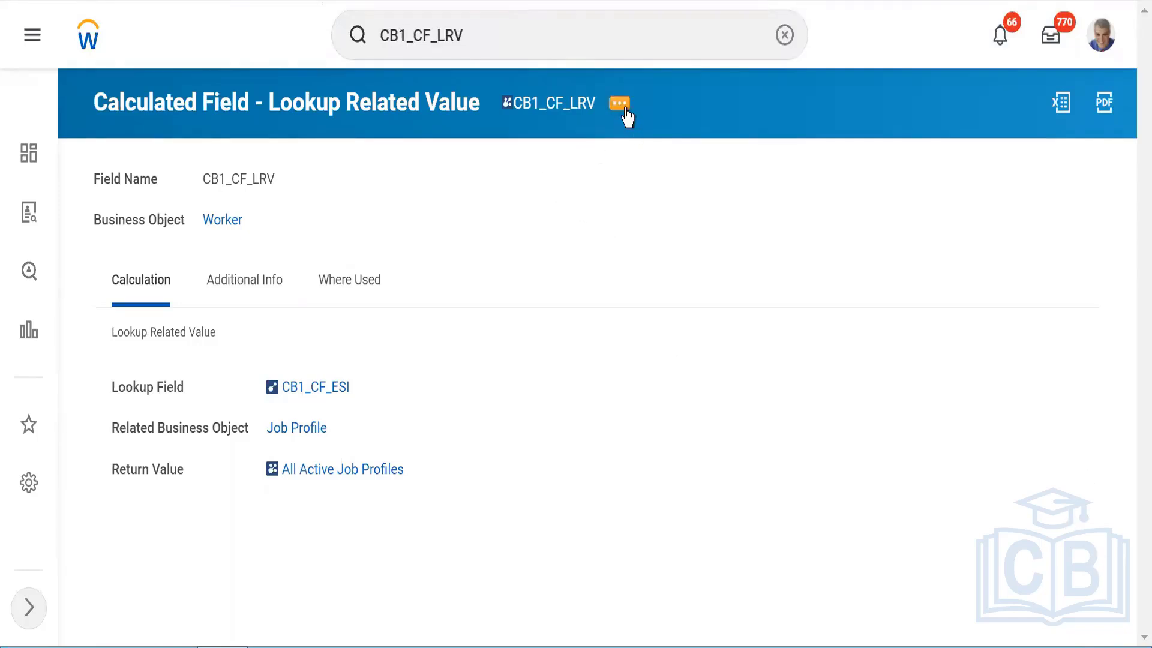
Open the calculated field CB1_CF_LRV for editing and review its additional information and calculation settings.
left_click(620, 109)
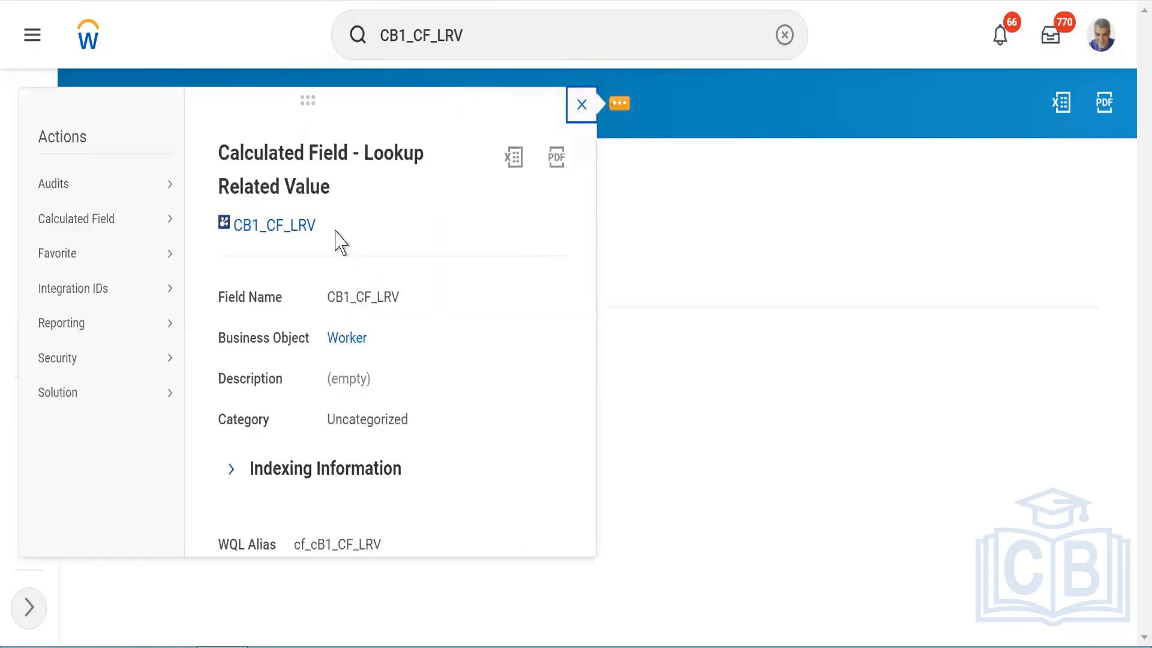
mouse_move(160, 226)
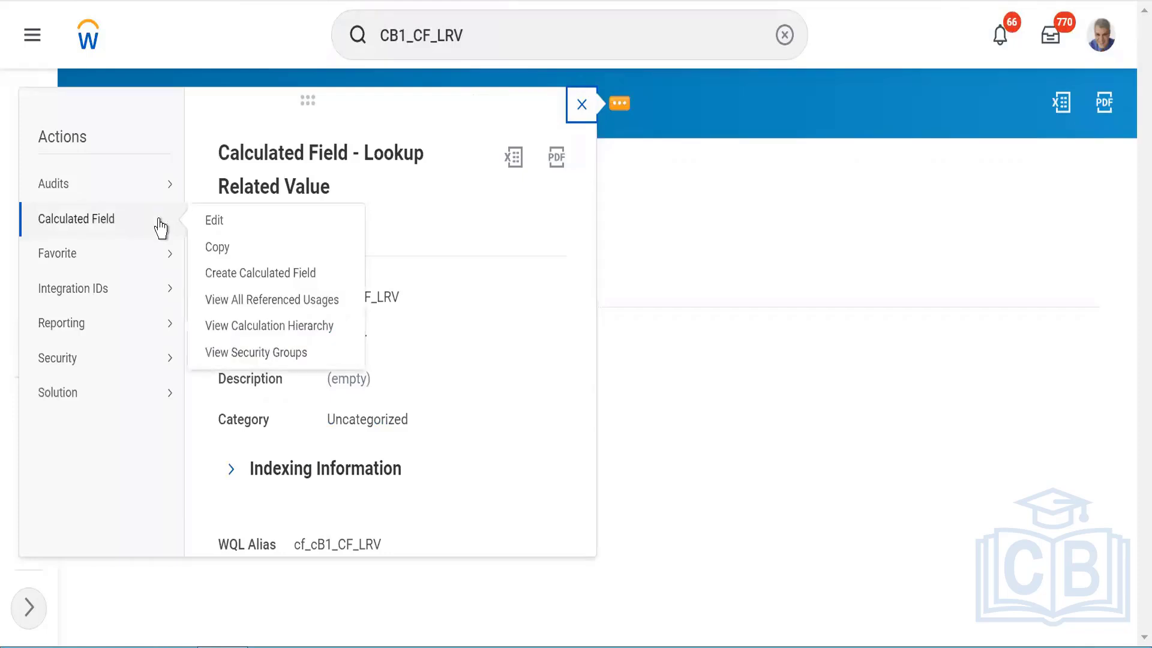
left_click(214, 220)
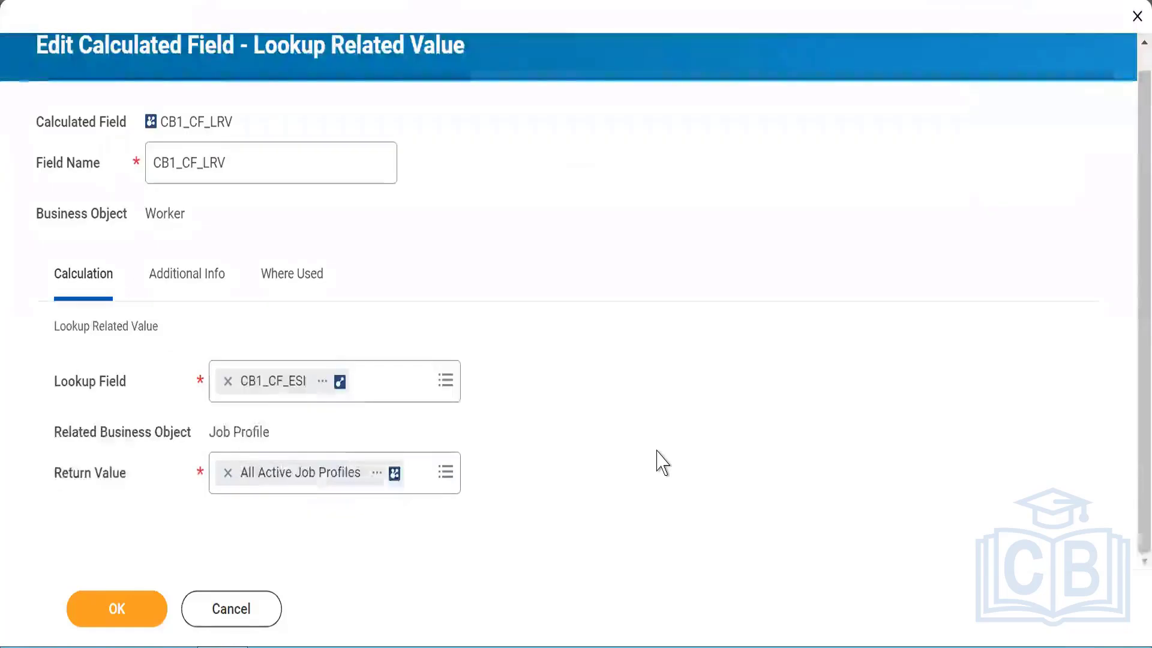
scroll(662, 463, "up", 1)
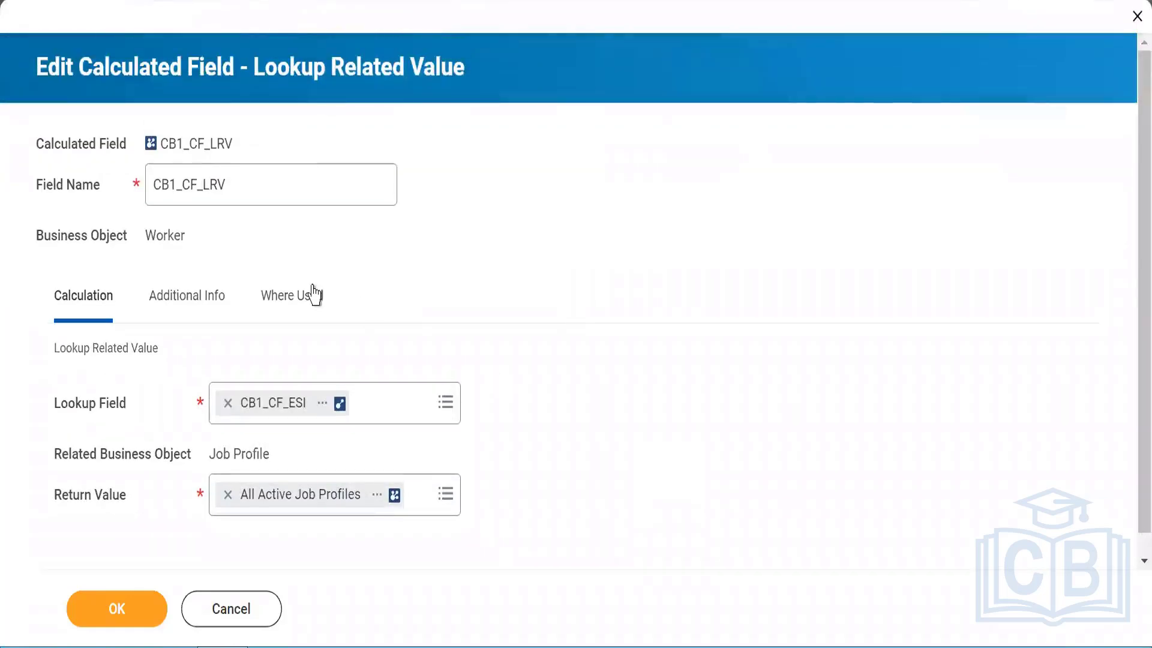
left_click(174, 300)
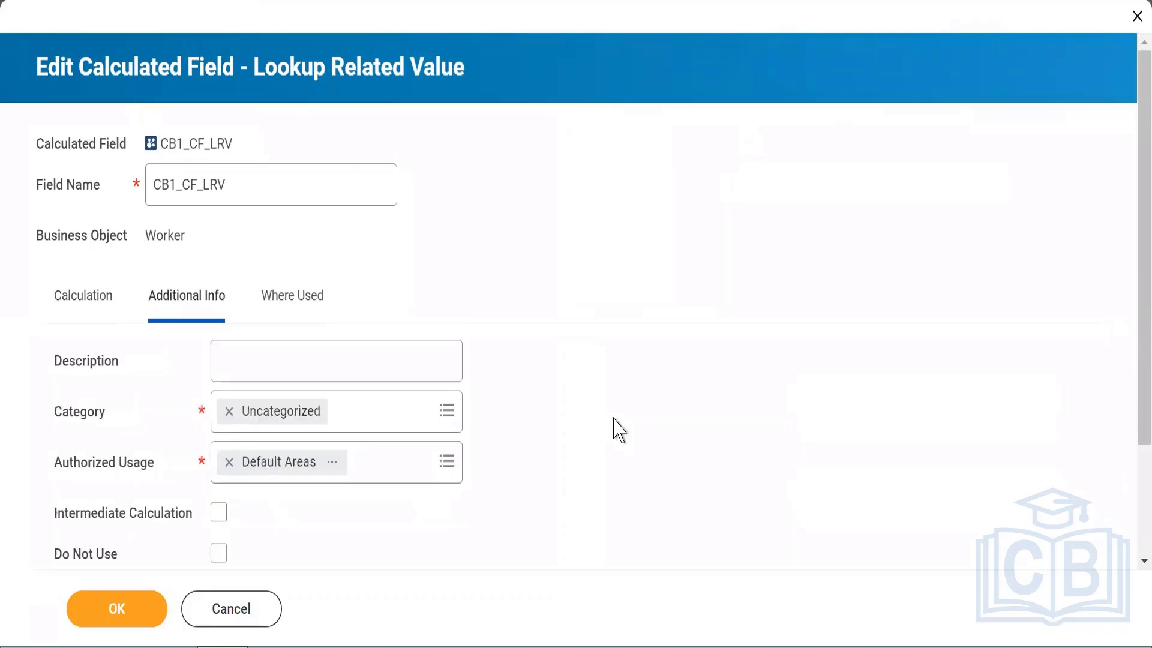
left_click(92, 288)
left_click(645, 487)
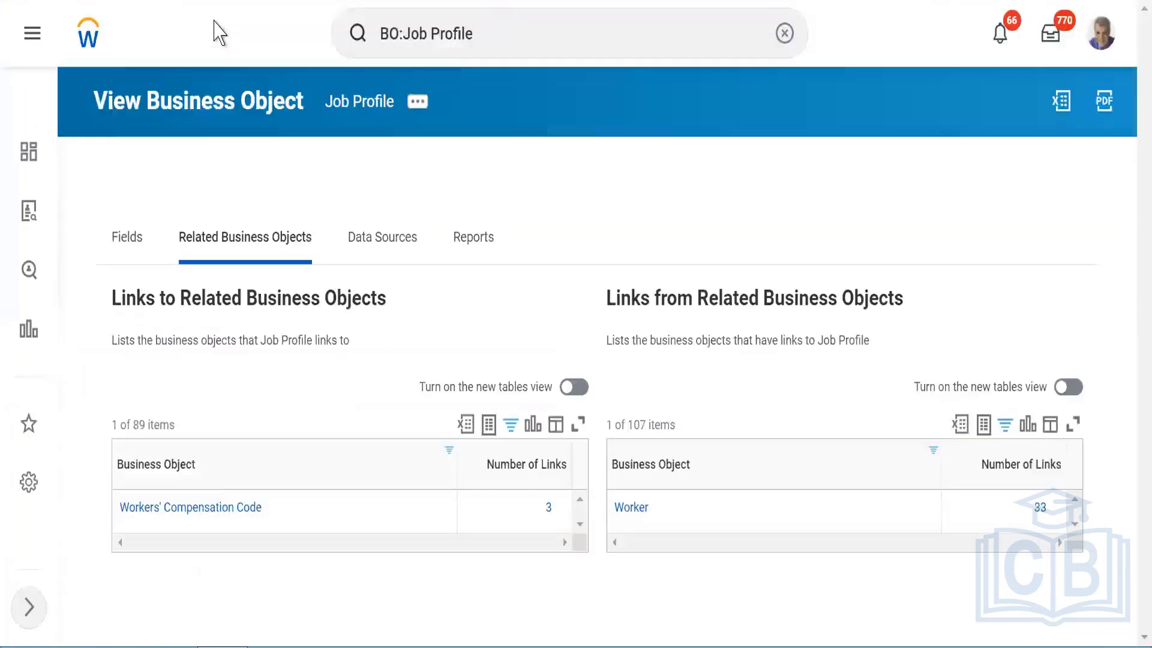
Find the calculated field CB1_CF_ESI by extending the search to more categories, open it and review its calculation settings.
left_click(511, 39)
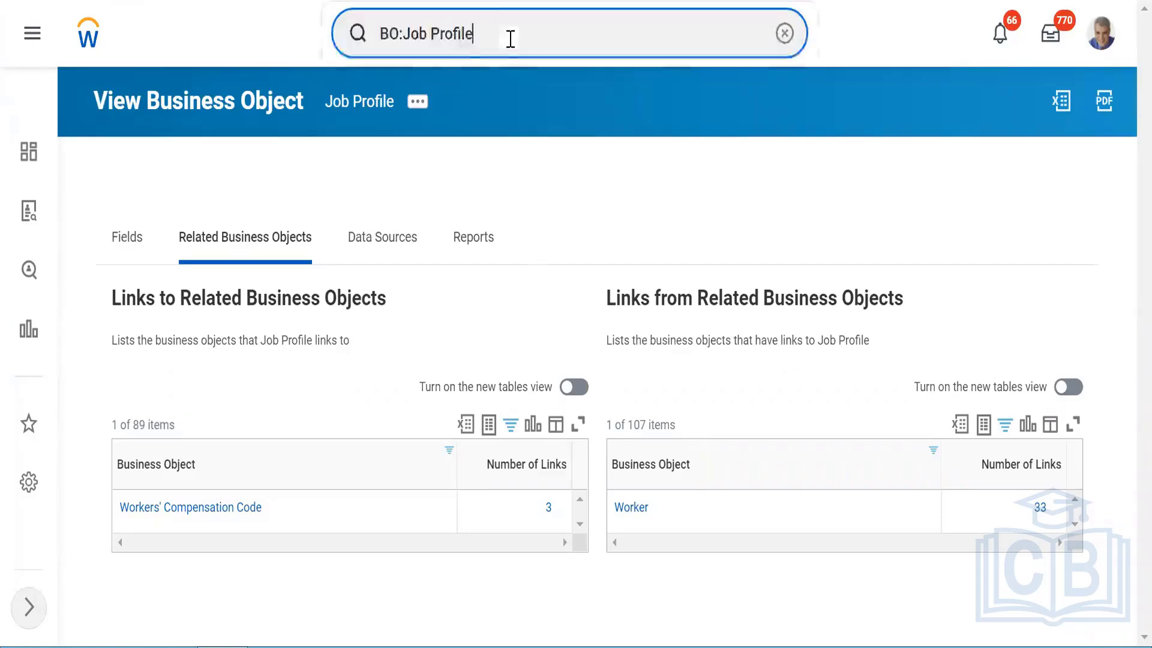
left_click(786, 39)
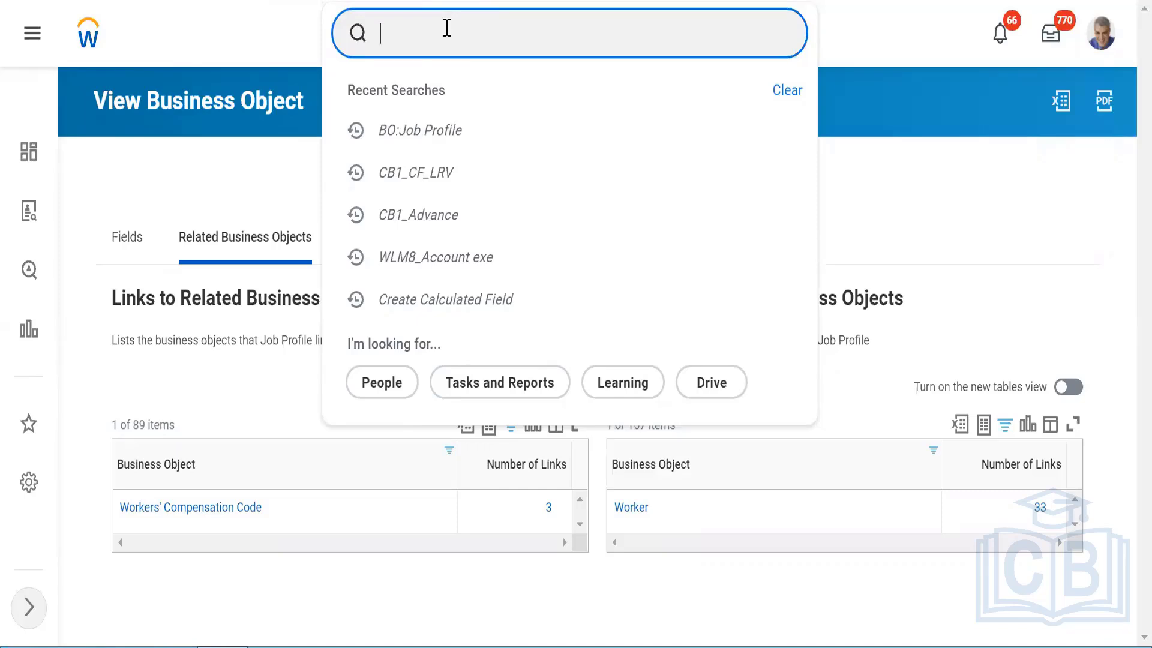
type("Cb1_CF_EN")
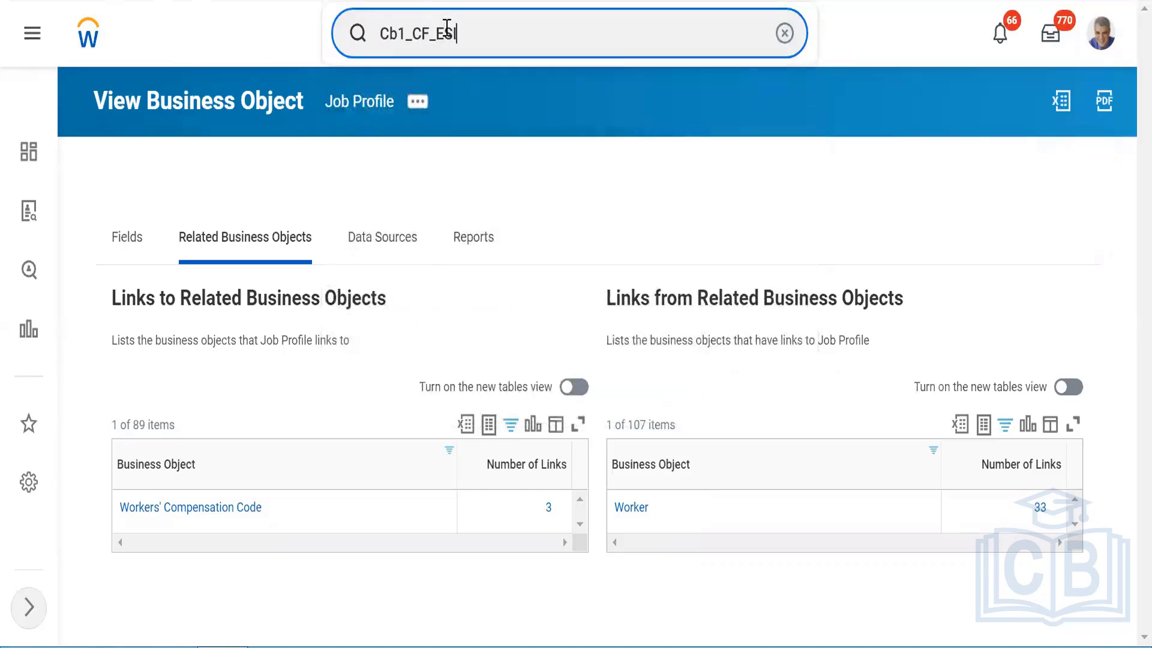
key("Return")
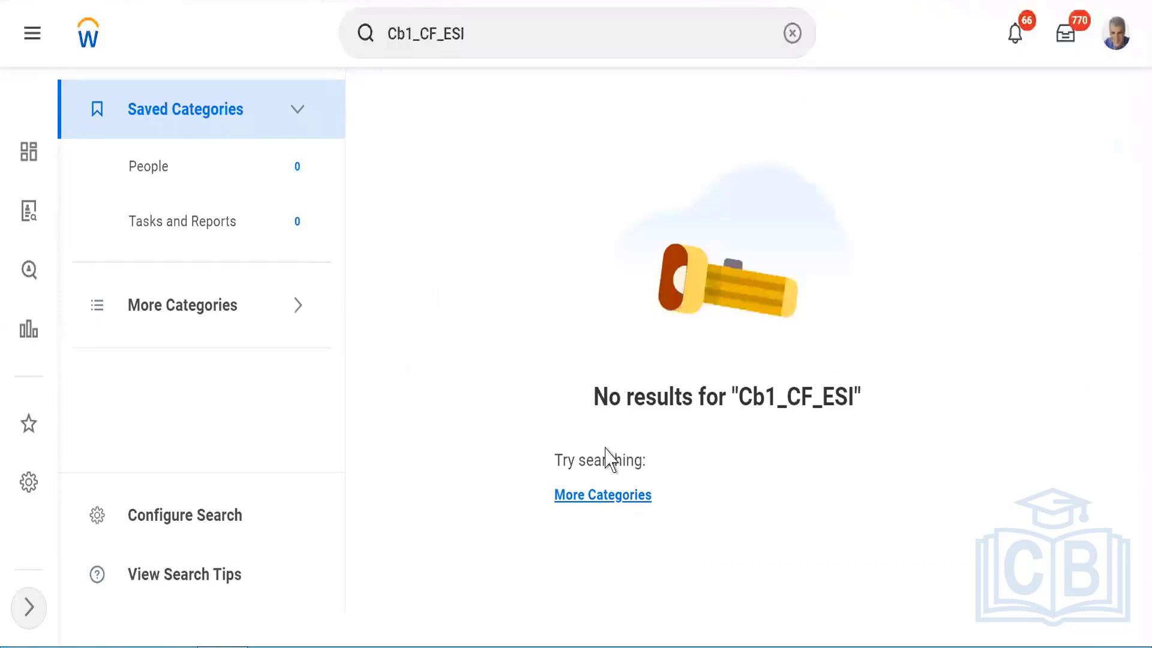
left_click(582, 503)
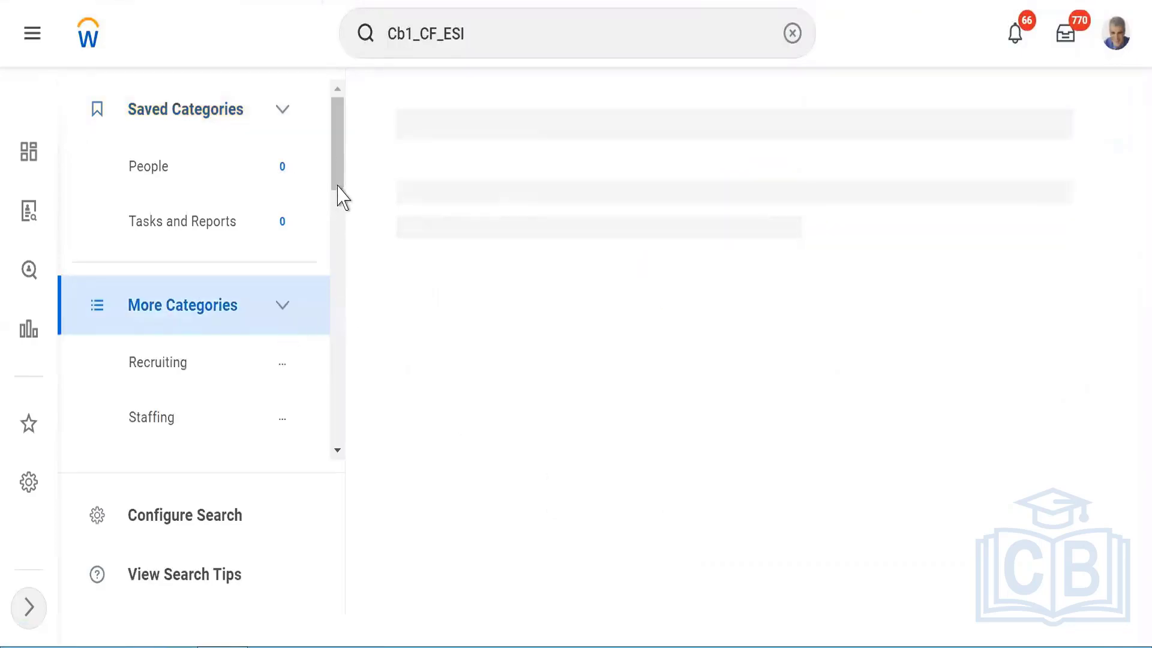
left_click_drag(339, 186, 348, 153)
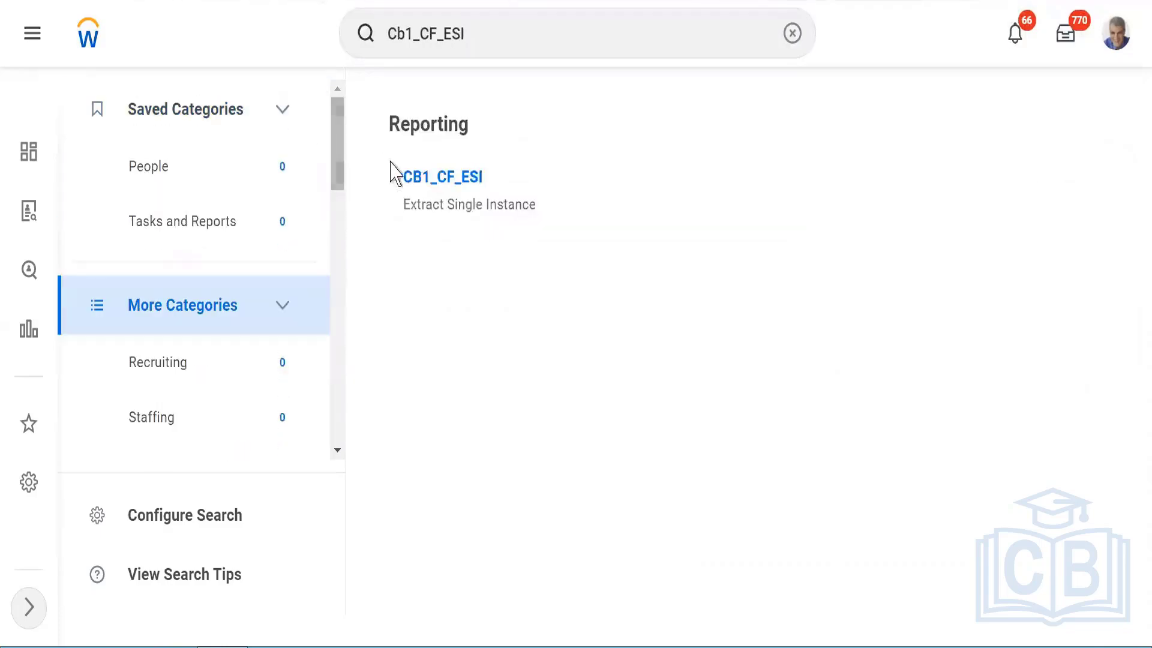
left_click(414, 183)
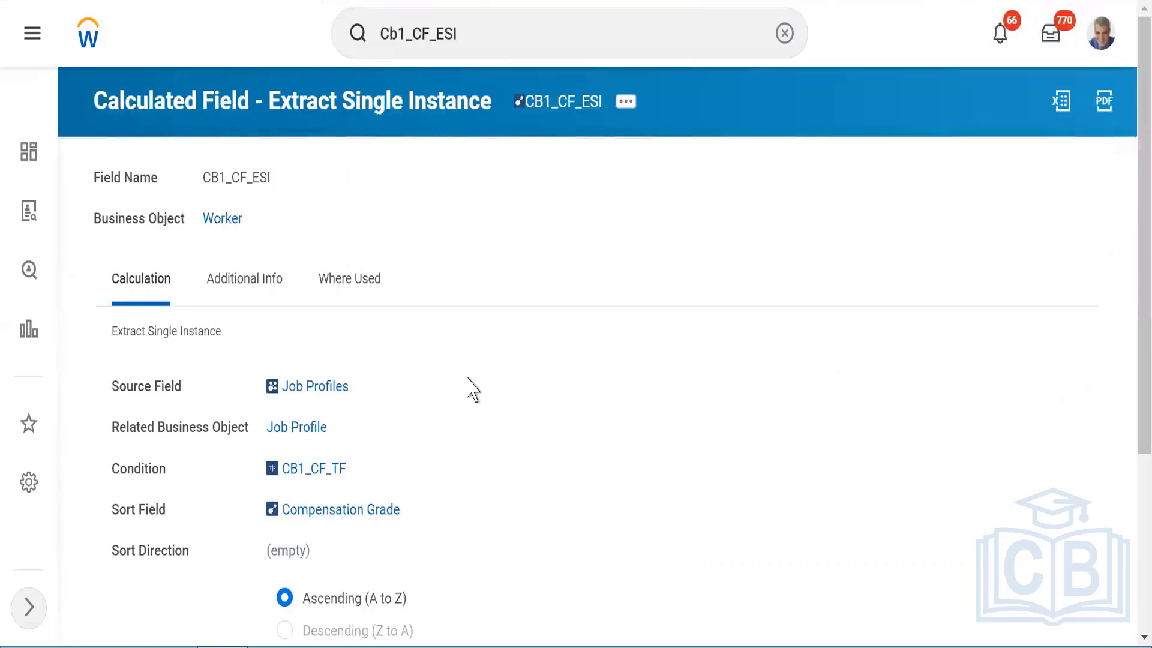
scroll(472, 390, "down", 4)
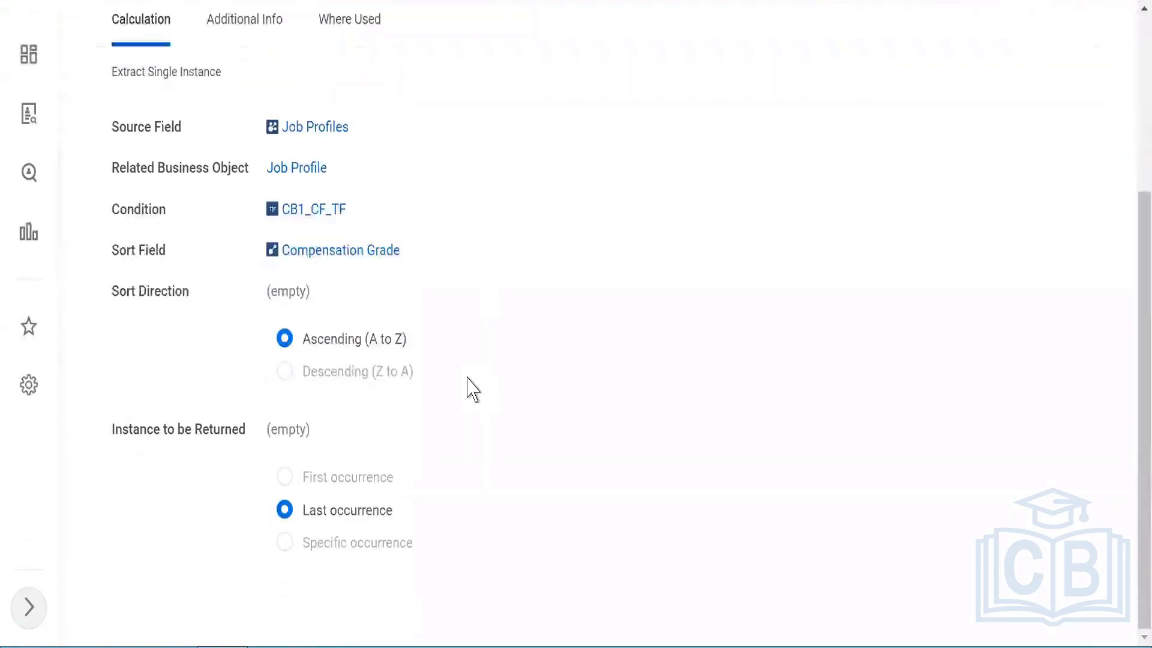
scroll(472, 390, "up", 2)
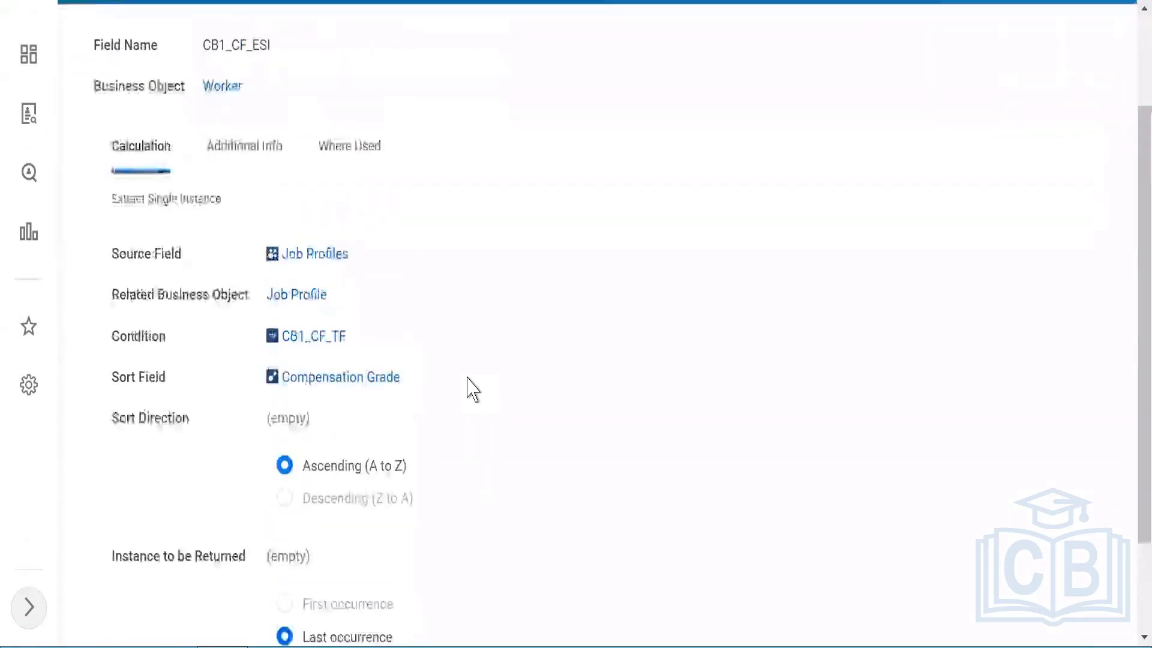
scroll(473, 390, "up", 3)
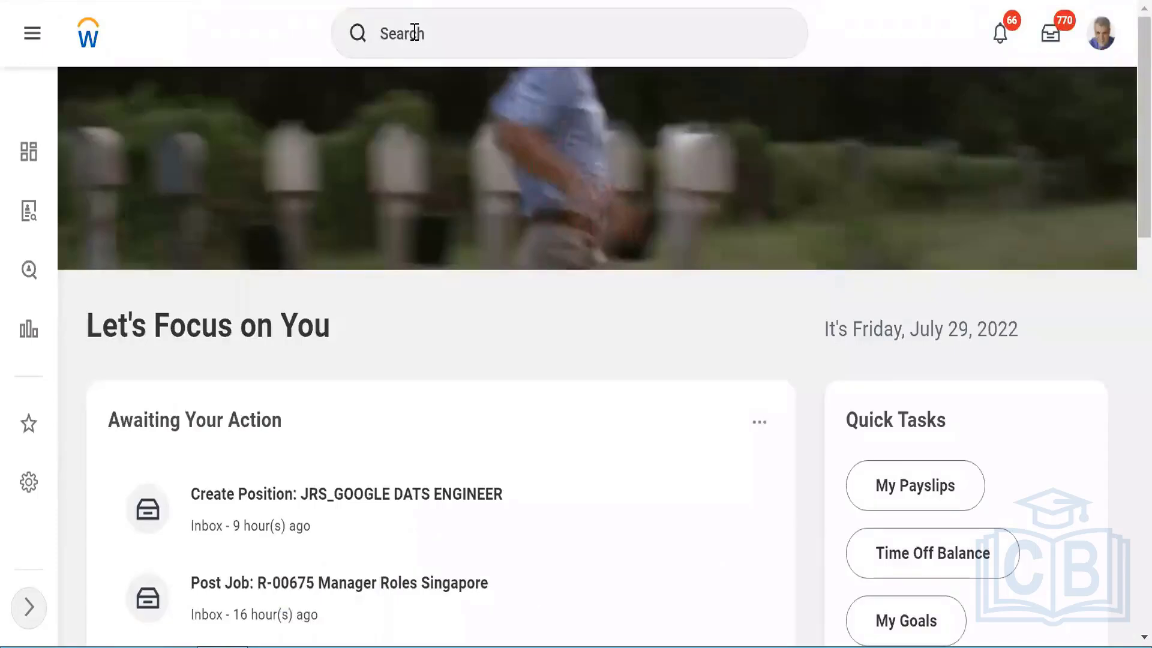
From the home page, search for business objects with BO:Screen.
left_click(414, 33)
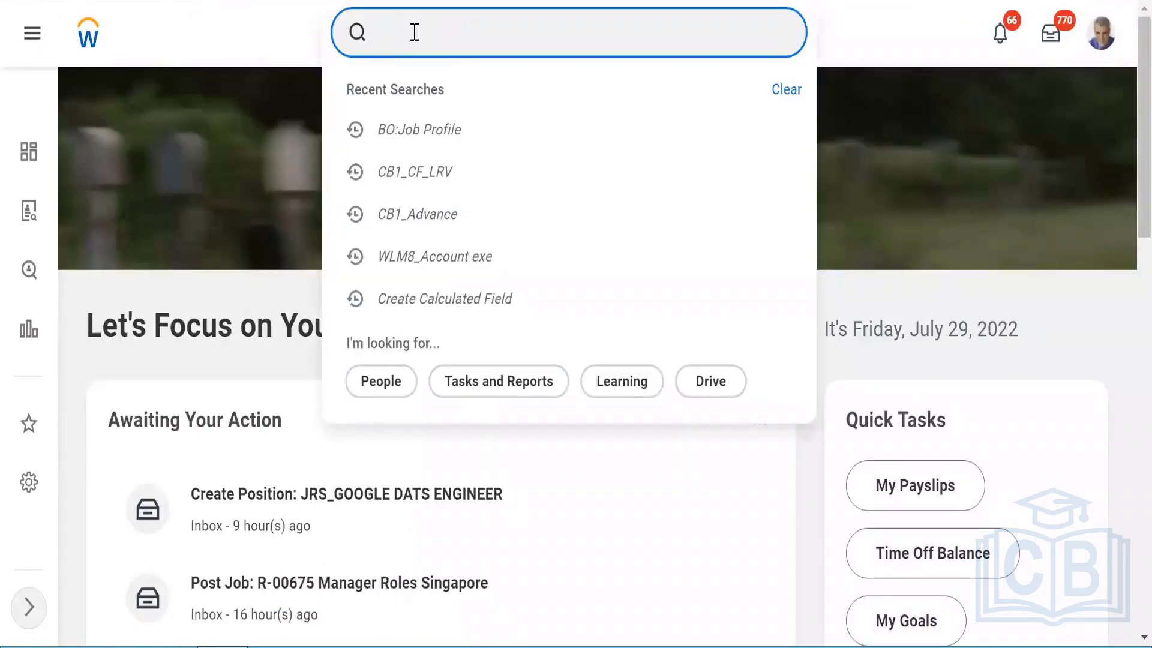
type("BO:Scr")
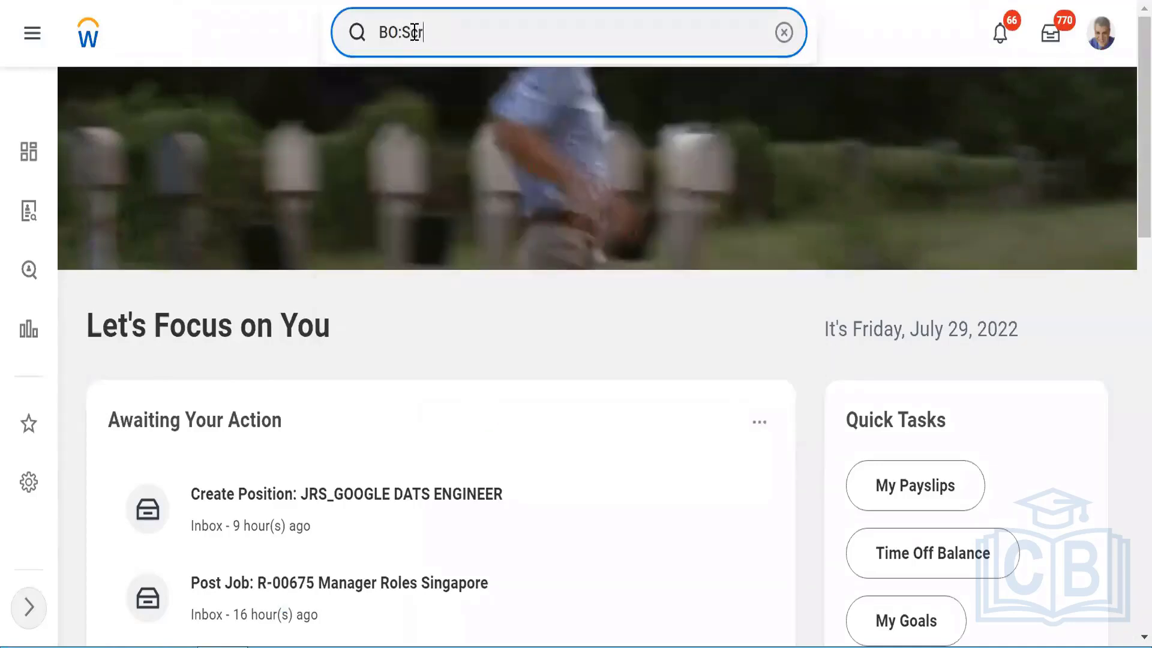
type("een")
key("Return")
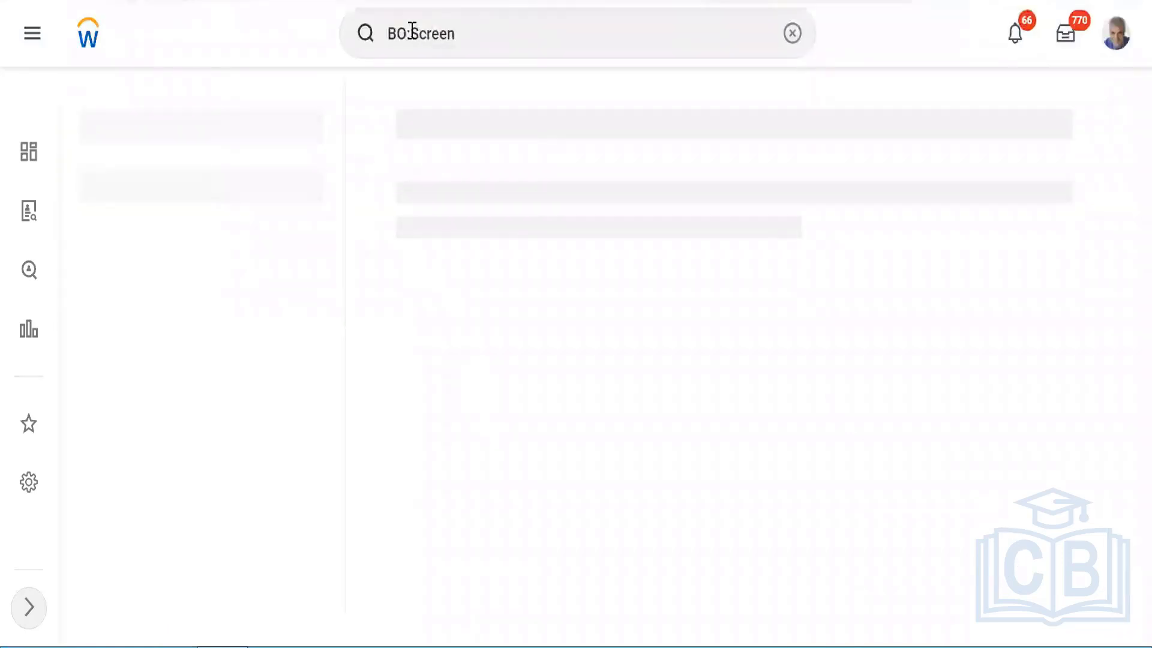
Change the business object search to job req and open the Job Requisition business object.
left_click(412, 32)
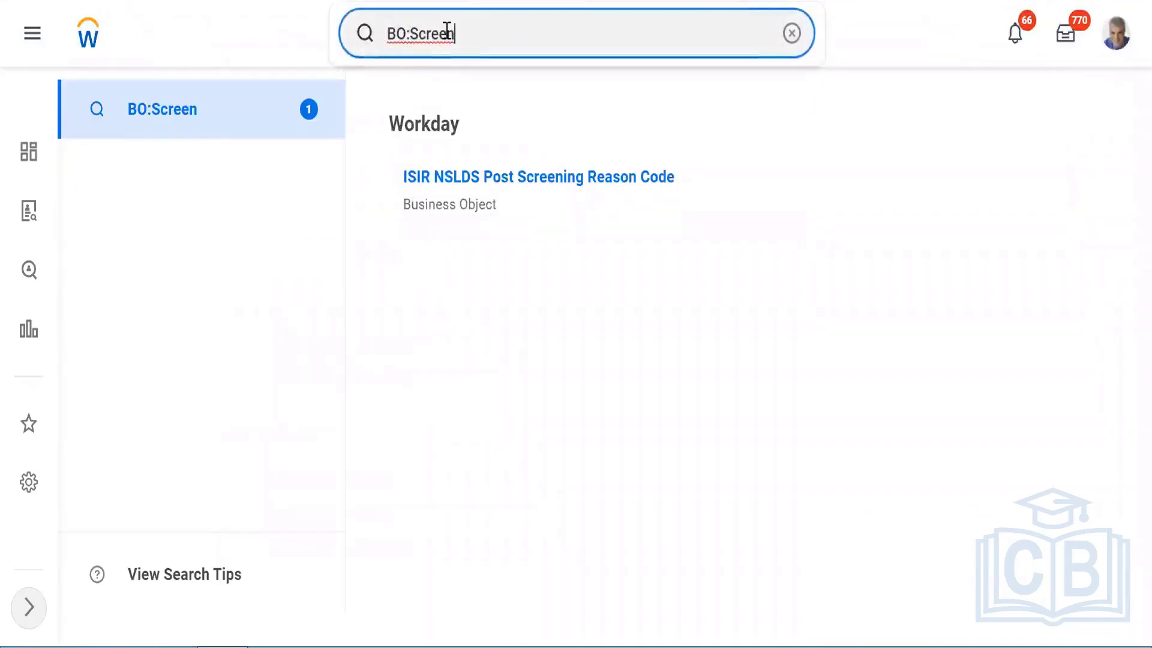
left_click_drag(411, 31, 481, 34)
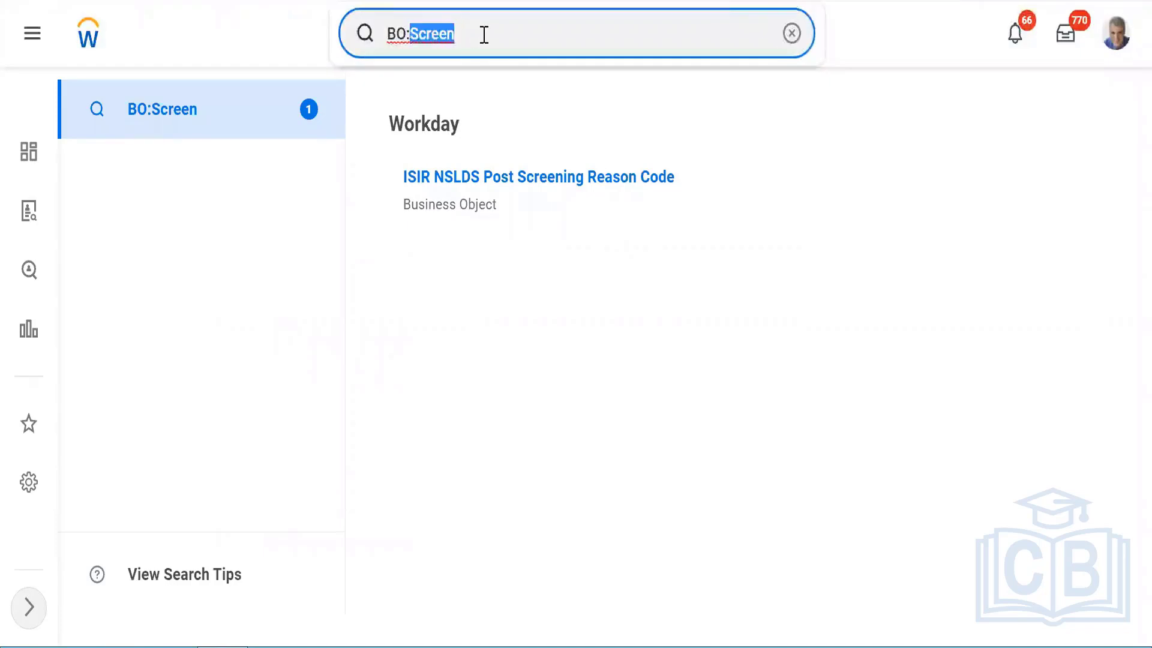
key("BackSpace")
type("JO")
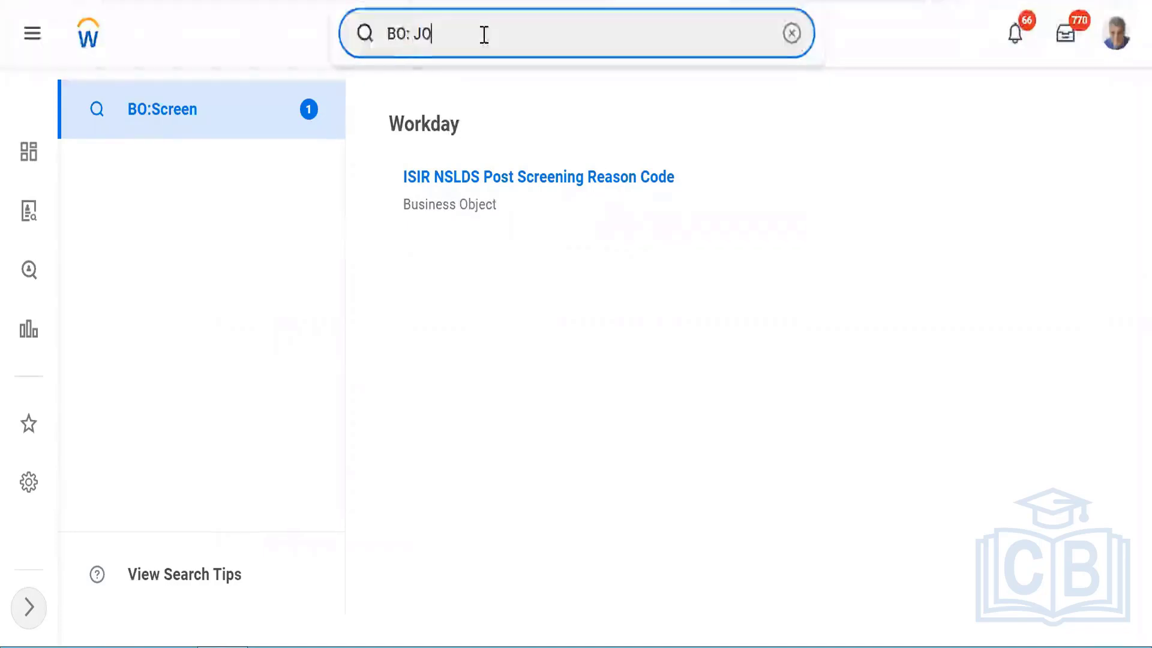
type("b re")
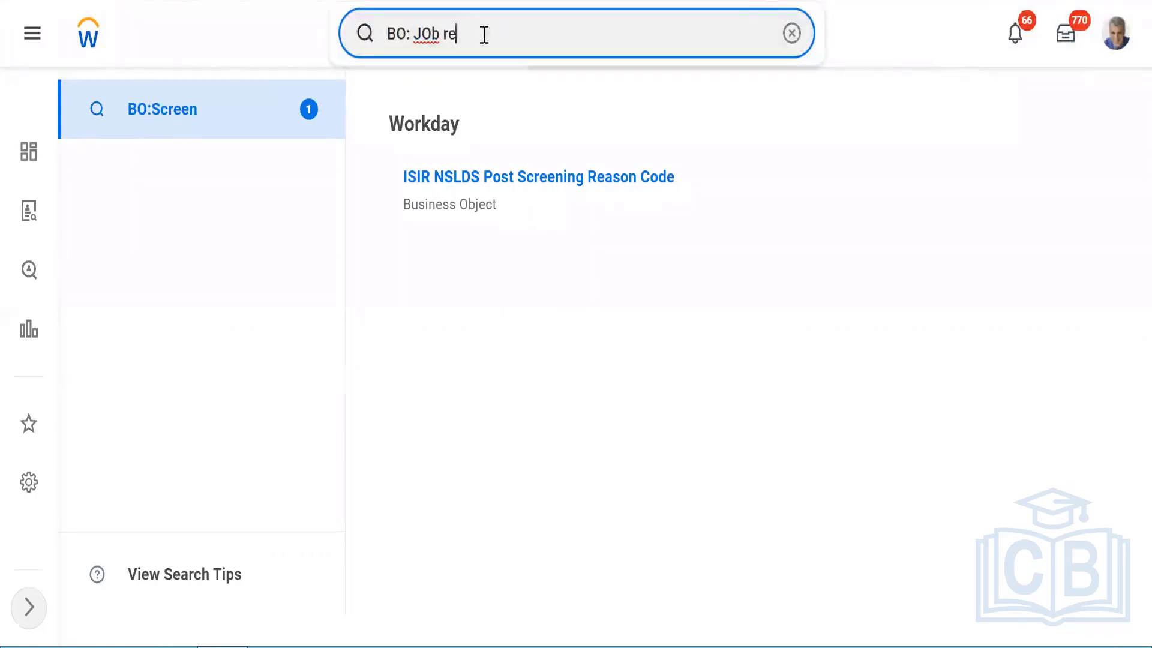
type("q")
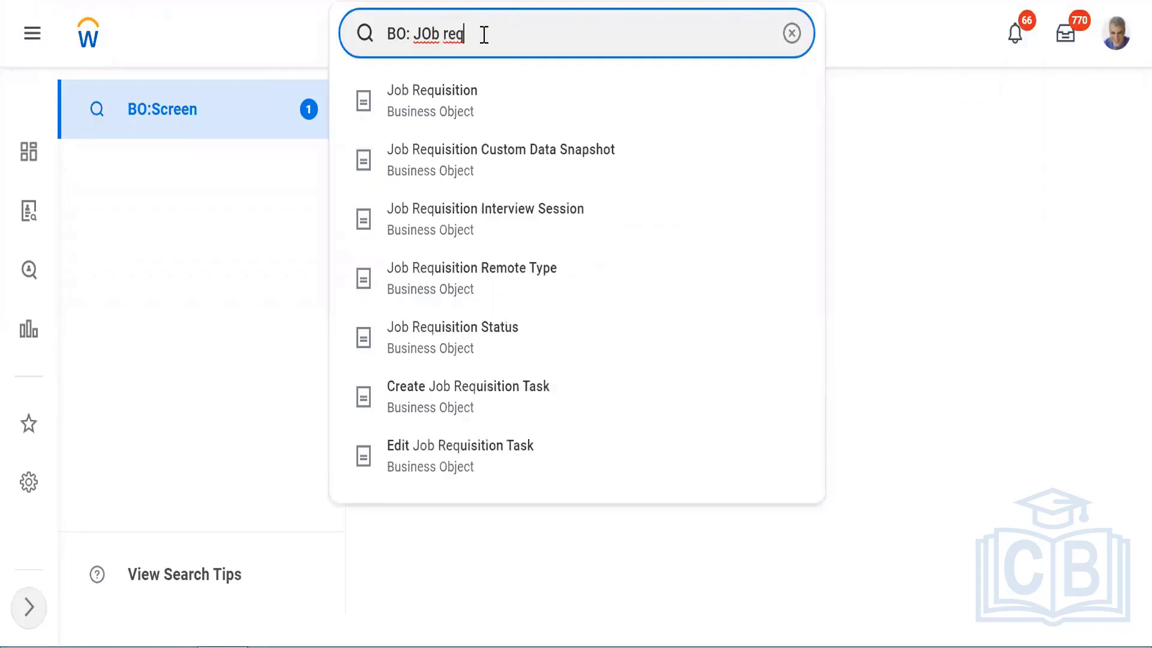
left_click(406, 98)
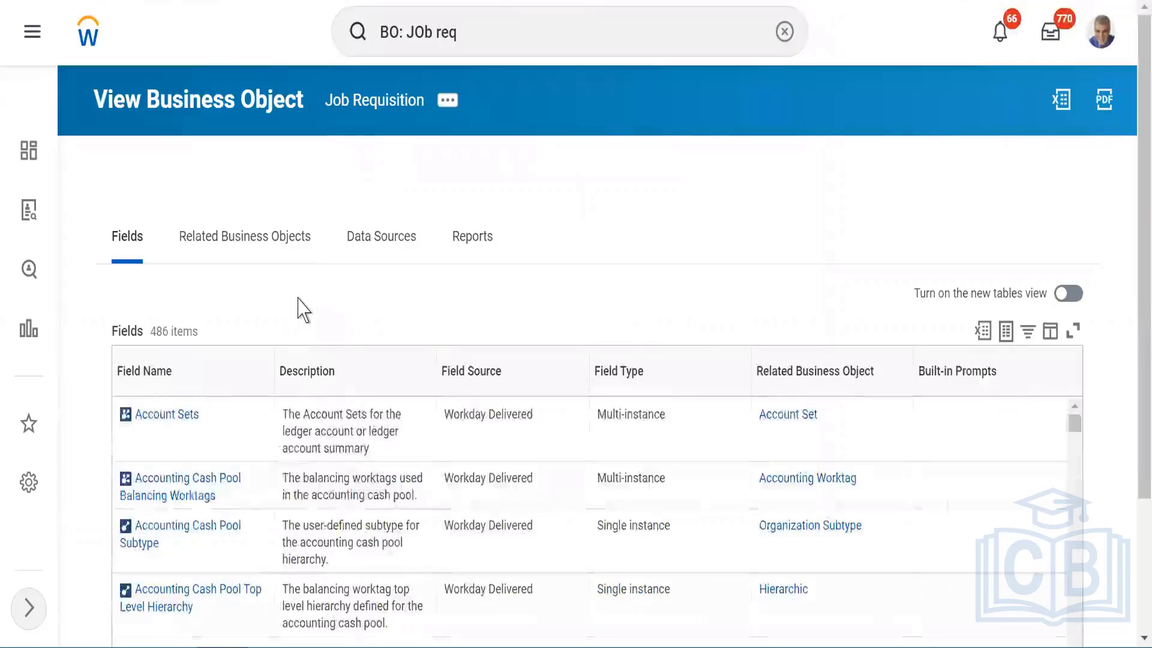
Filter the Job Requisition fields by Field Name, using the condition is and the value Recruiting Stages with Active Candidates.
left_click(222, 377)
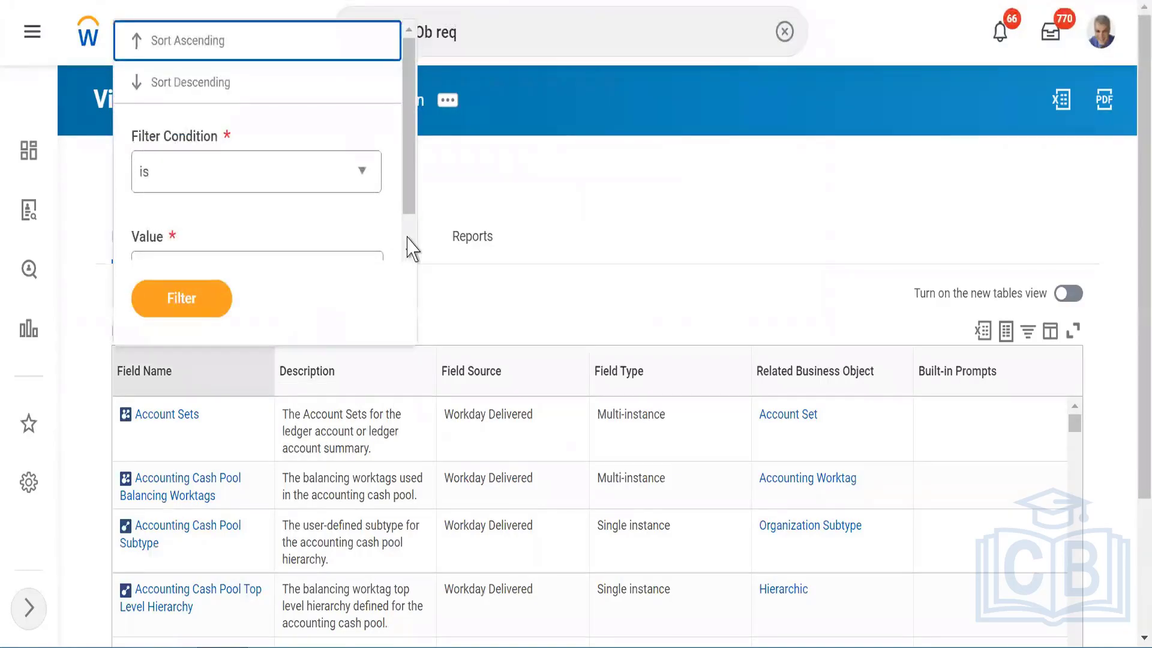
scroll(412, 248, "down", 1)
left_click(182, 234)
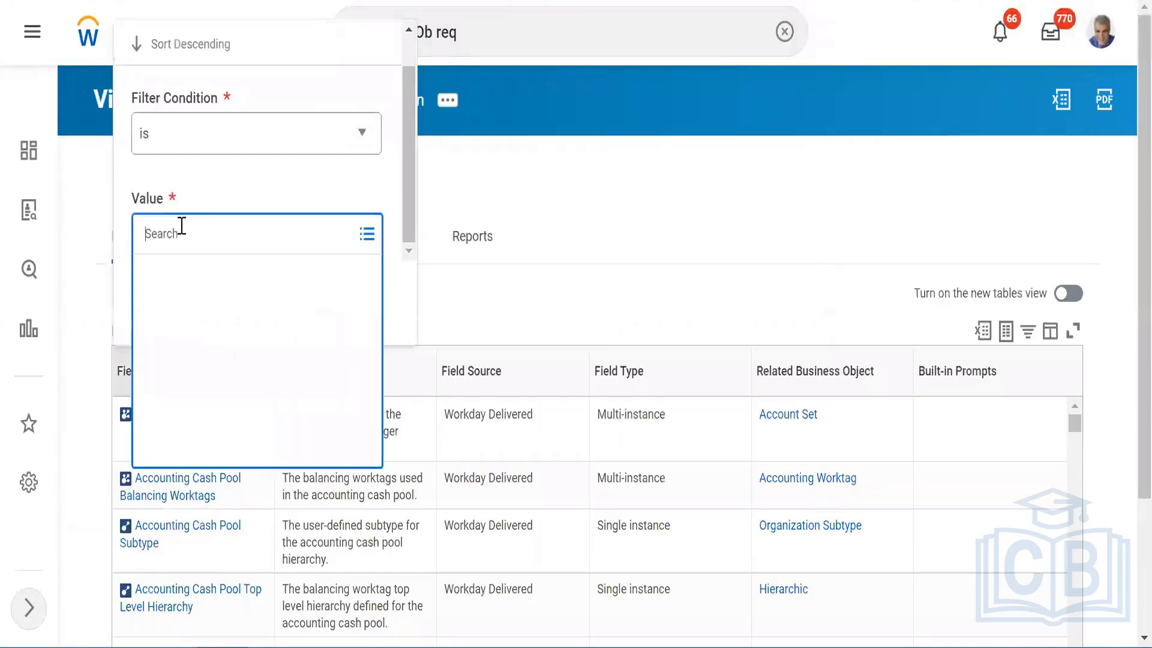
type("satge")
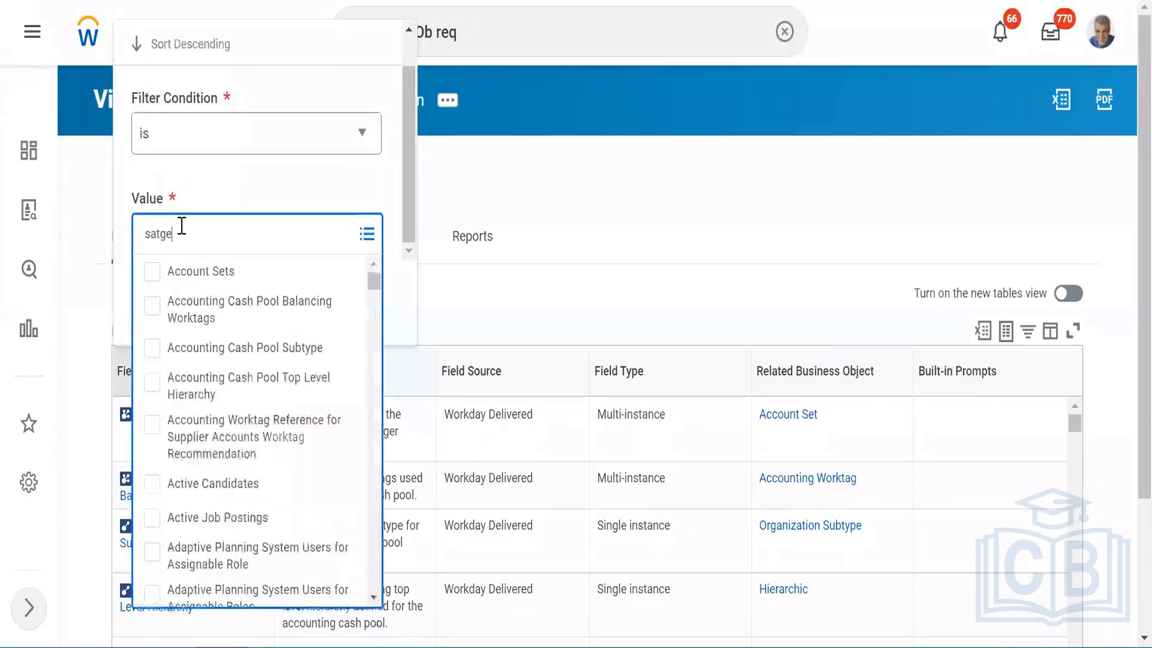
key("Return")
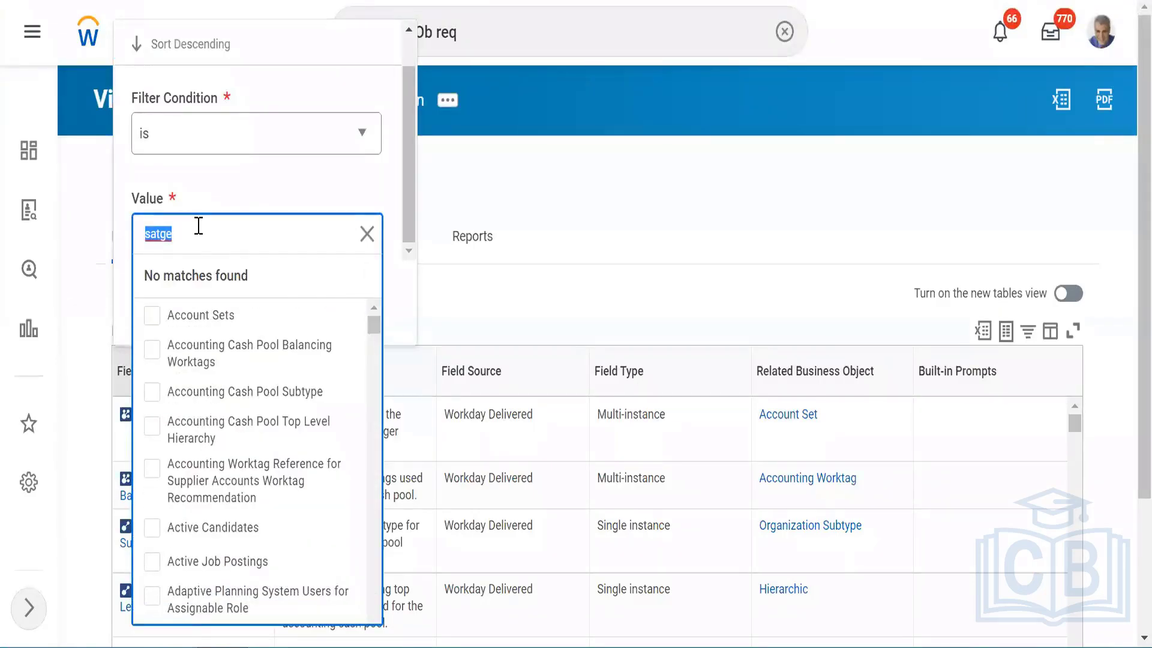
key("BackSpace")
type("Stage")
key("Return")
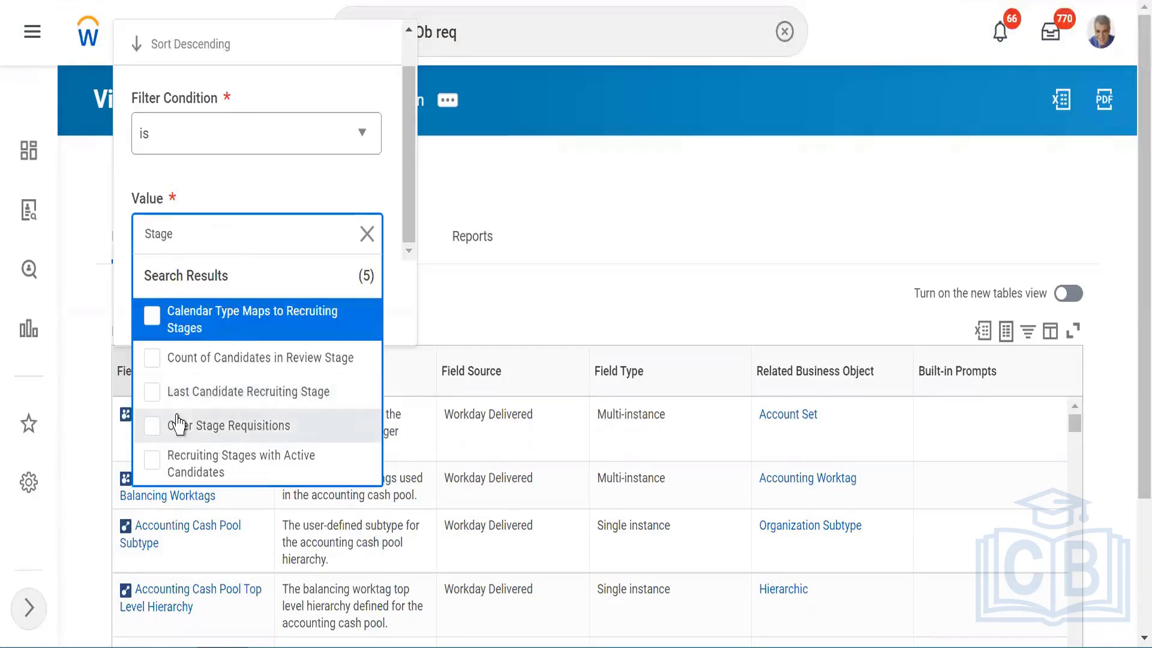
left_click(149, 467)
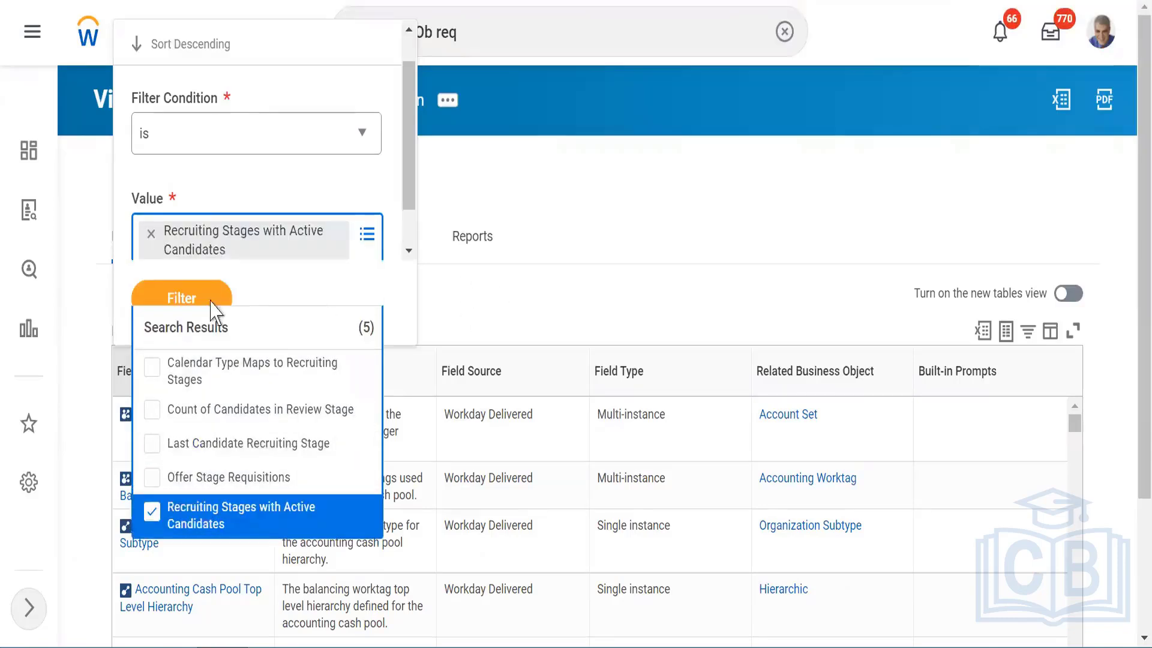
left_click(171, 300)
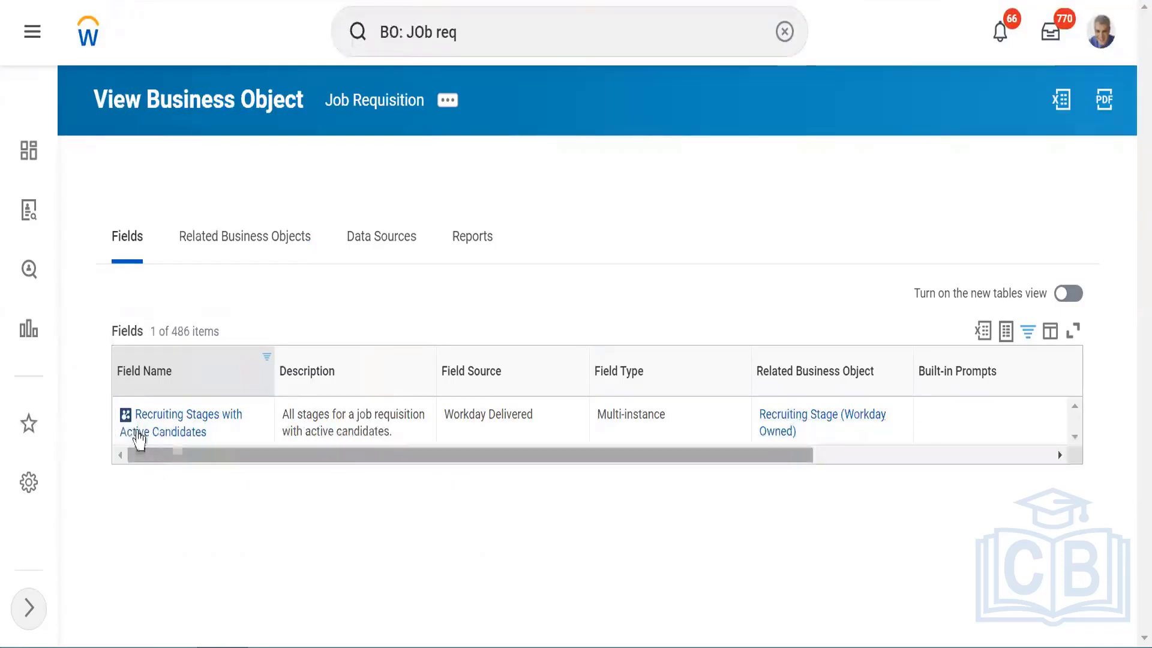
Open the report field Recruiting Stages with Active Candidates separately and review its field type and related business object.
mouse_move(154, 430)
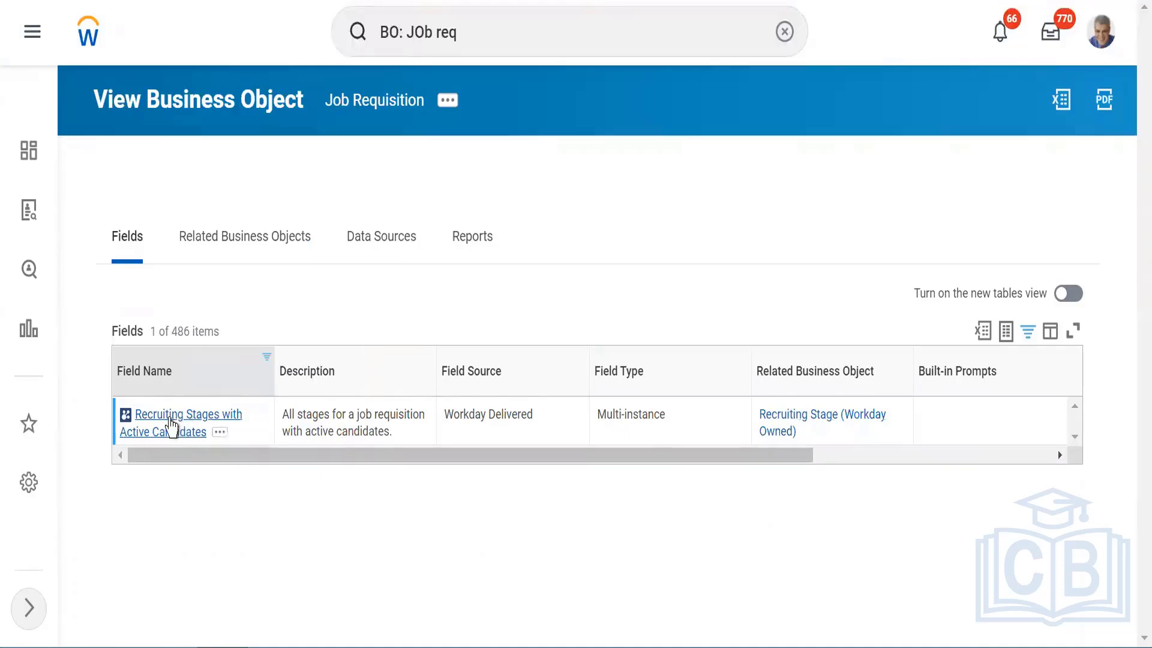
right_click(167, 425)
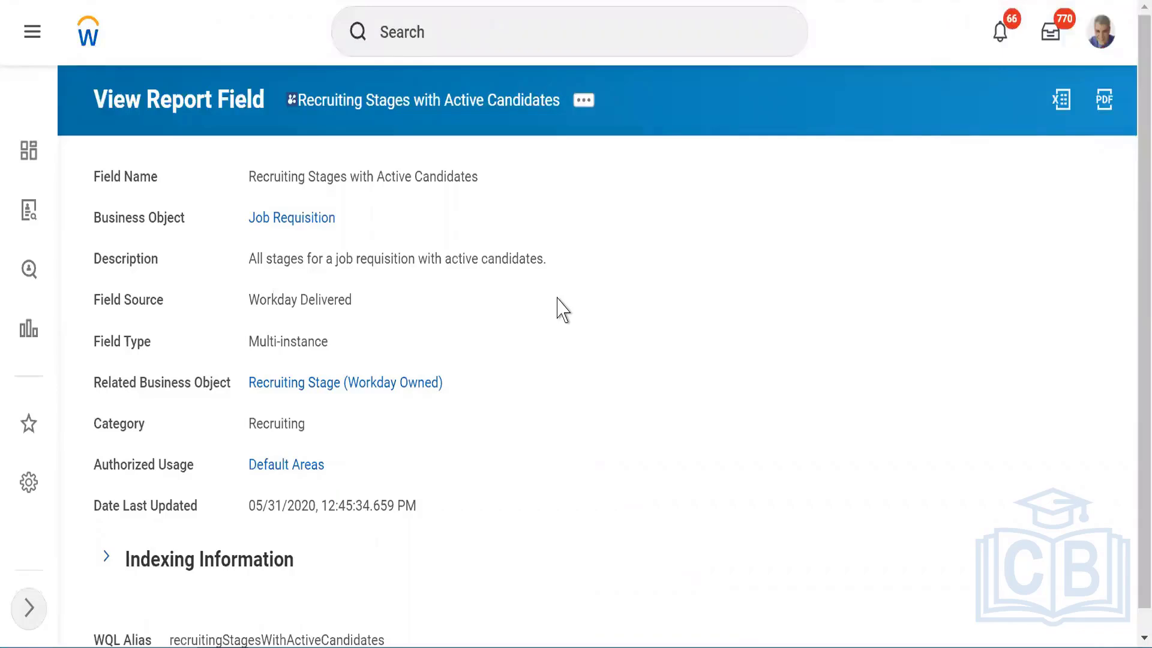
scroll(562, 309, "down", 1)
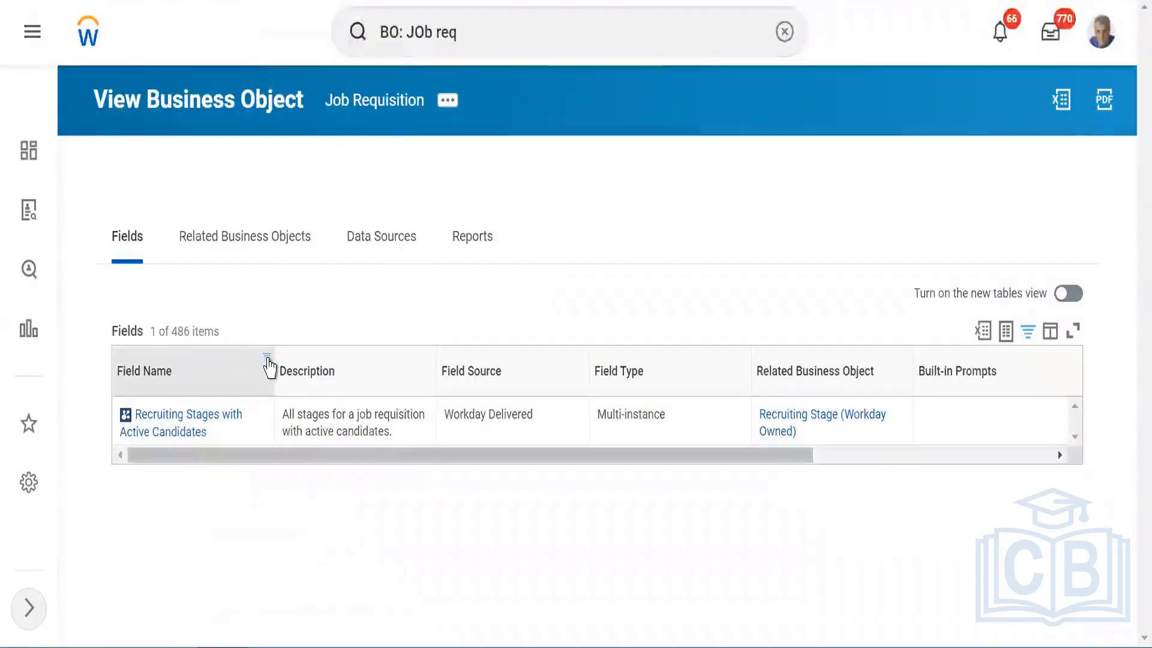
Search the Field Name filter values of the Job Requisition fields for step and leave the filter without applying it.
left_click(268, 362)
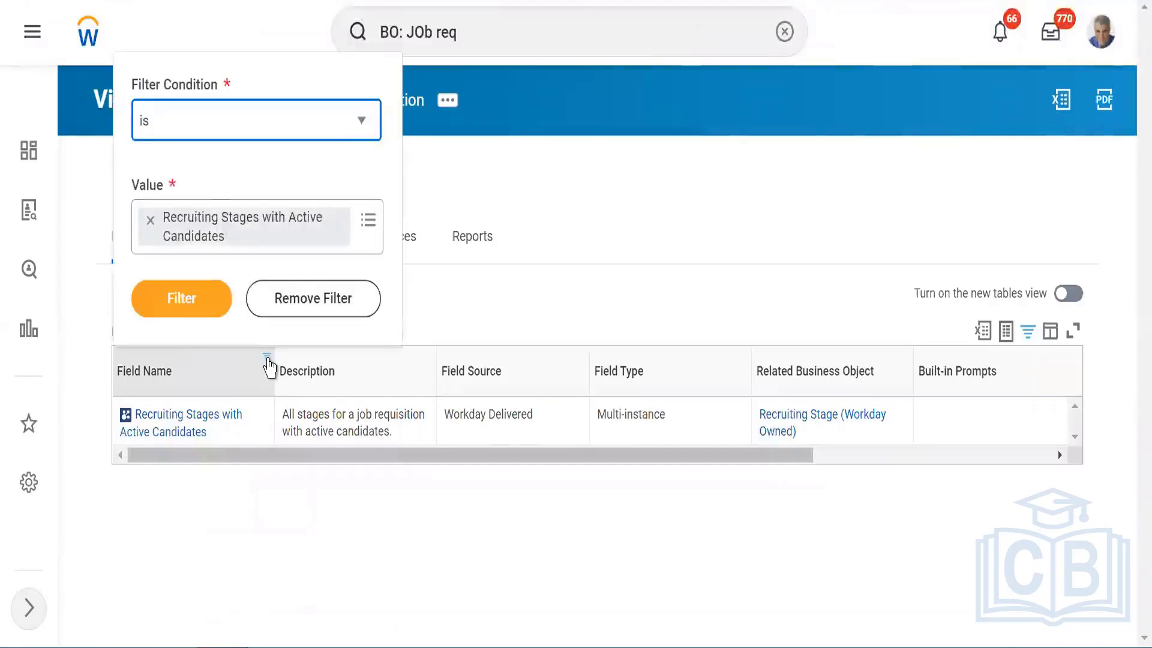
left_click(150, 223)
left_click(173, 231)
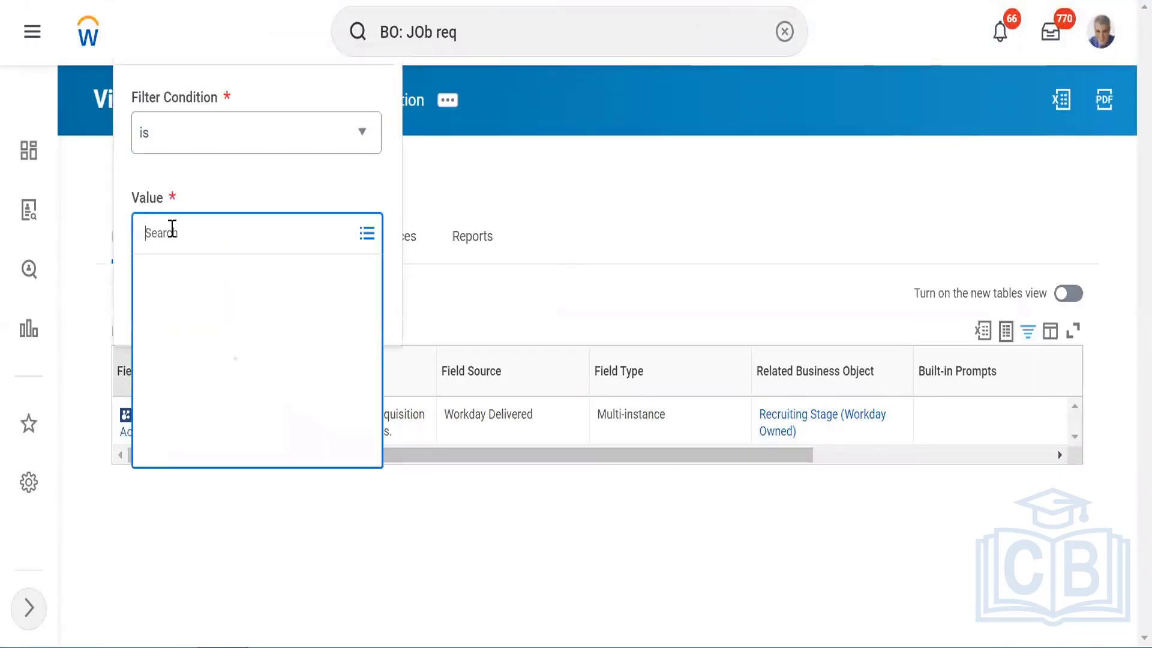
type("ste")
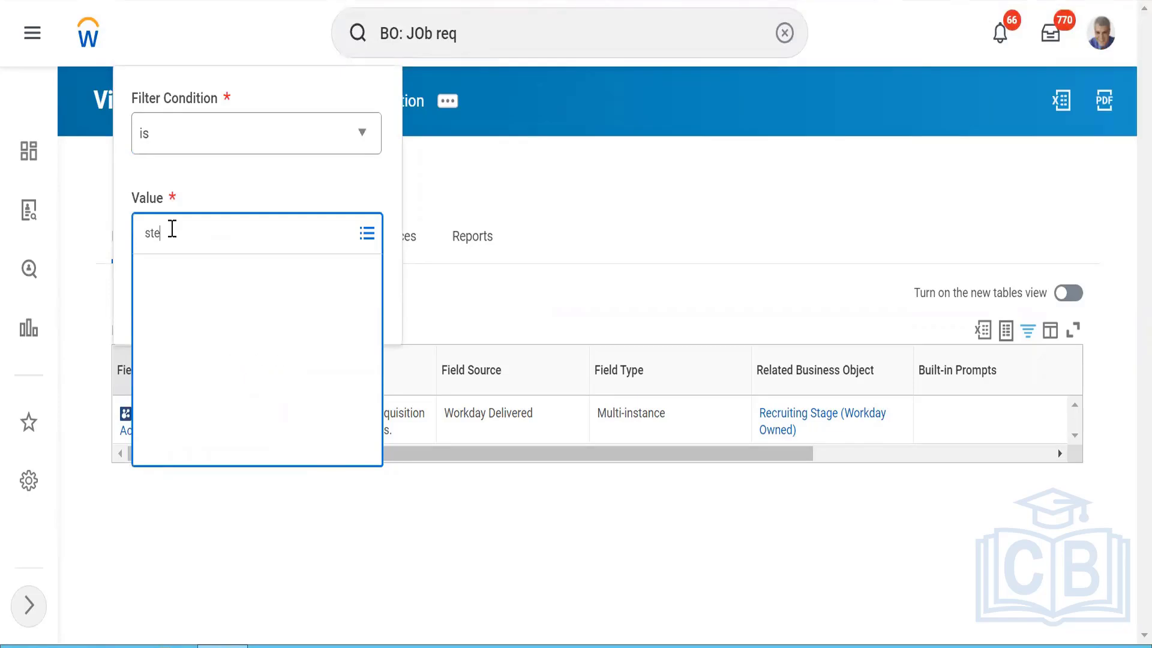
type("p")
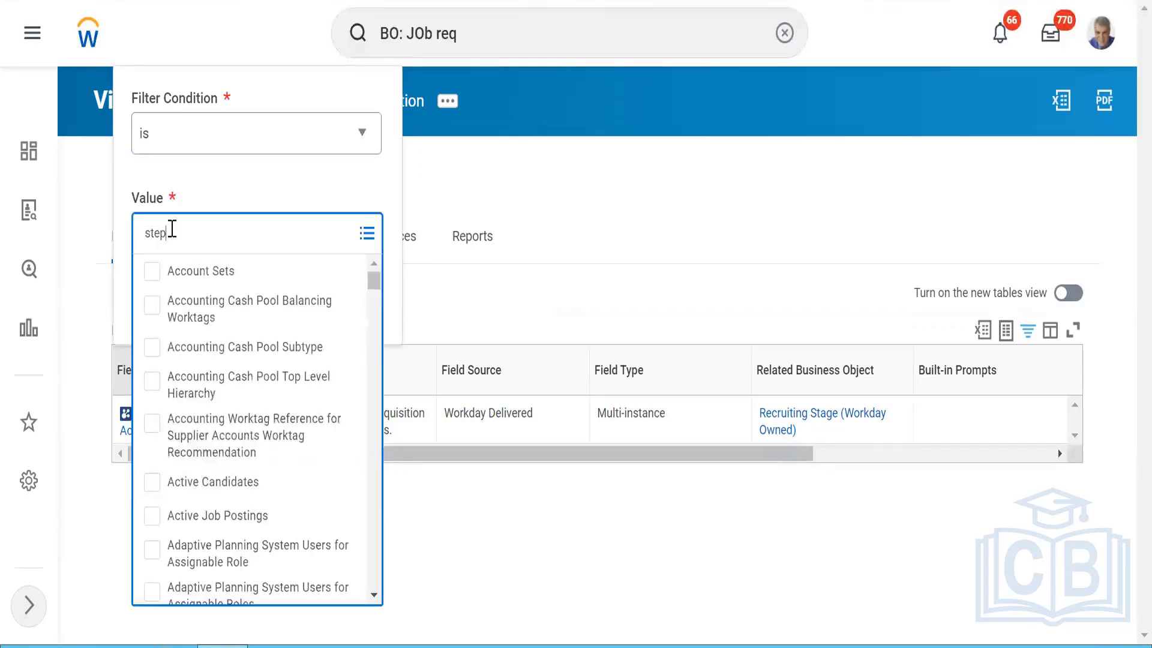
key("Return")
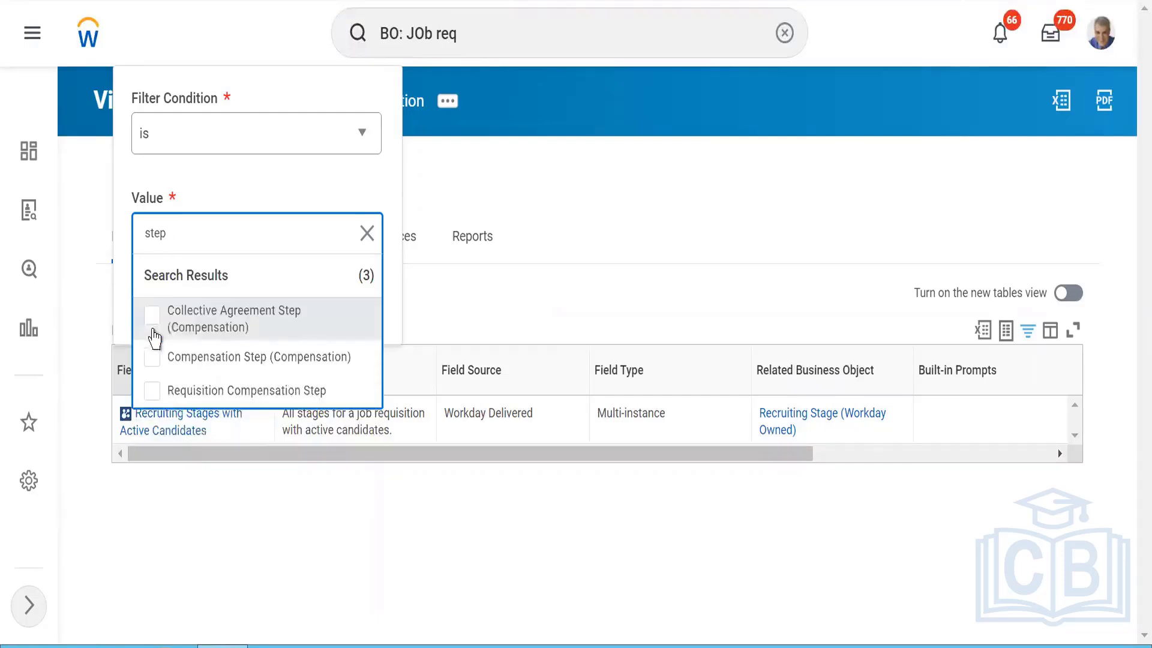
left_click(154, 339)
double_click(193, 232)
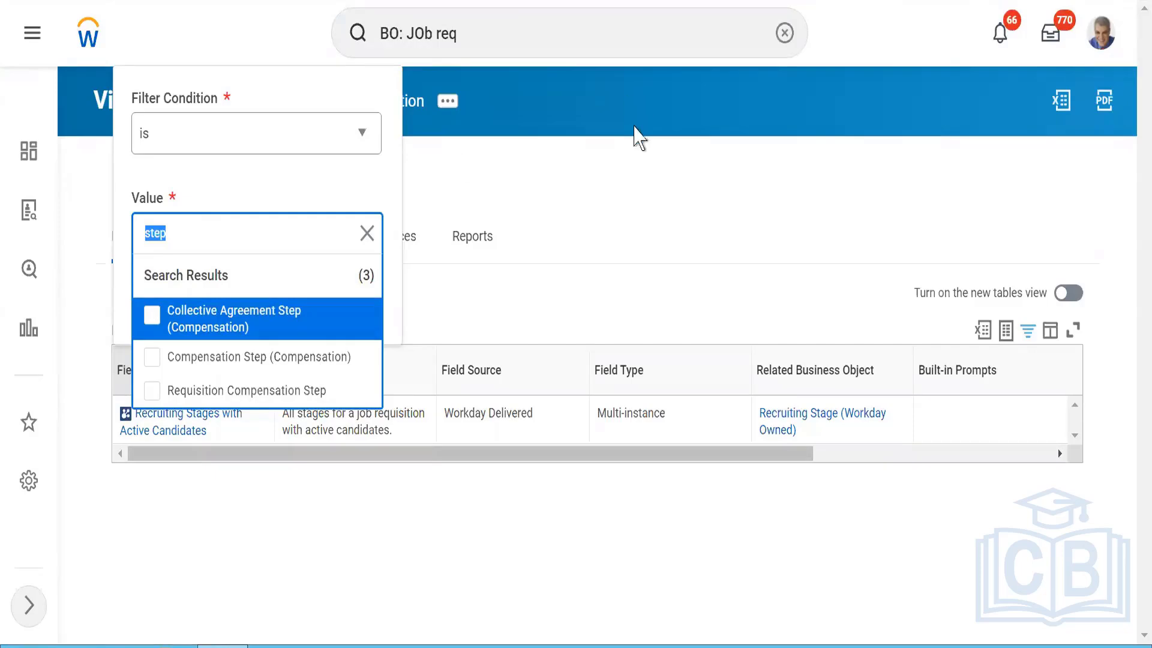
left_click(586, 228)
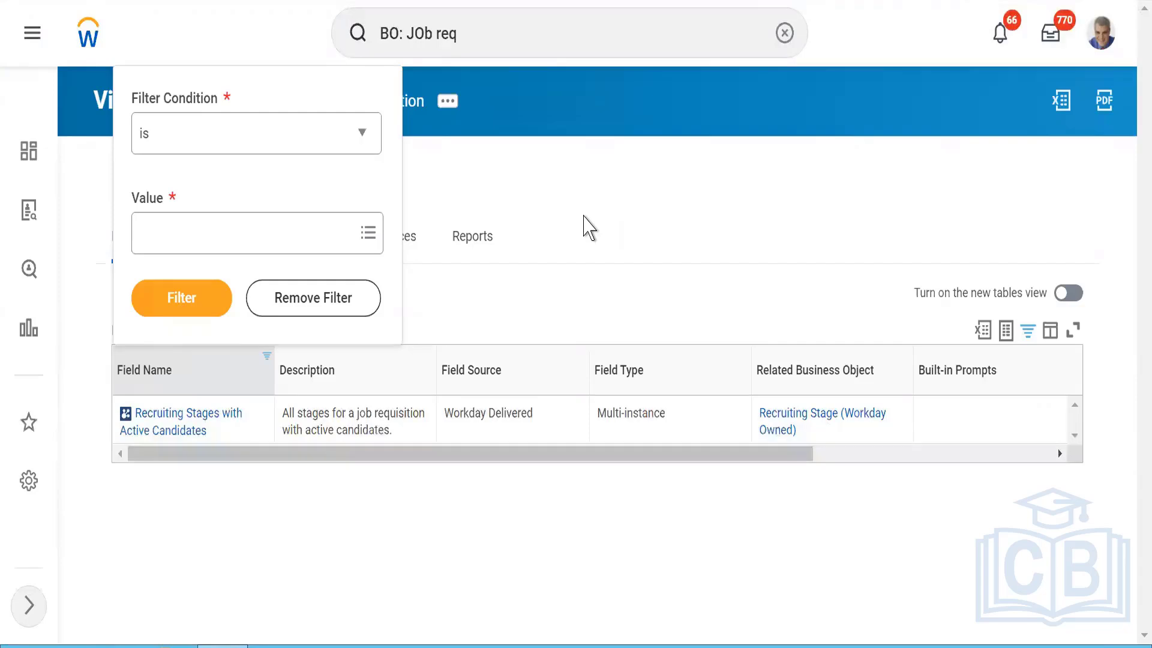
left_click(588, 227)
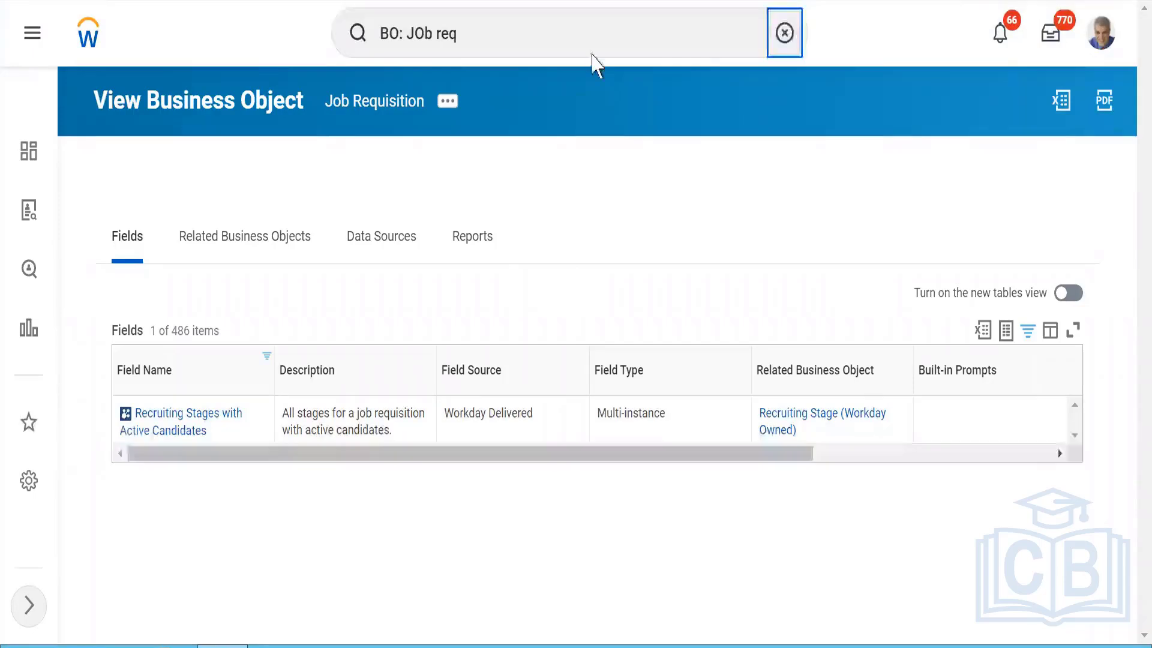
left_click(459, 22)
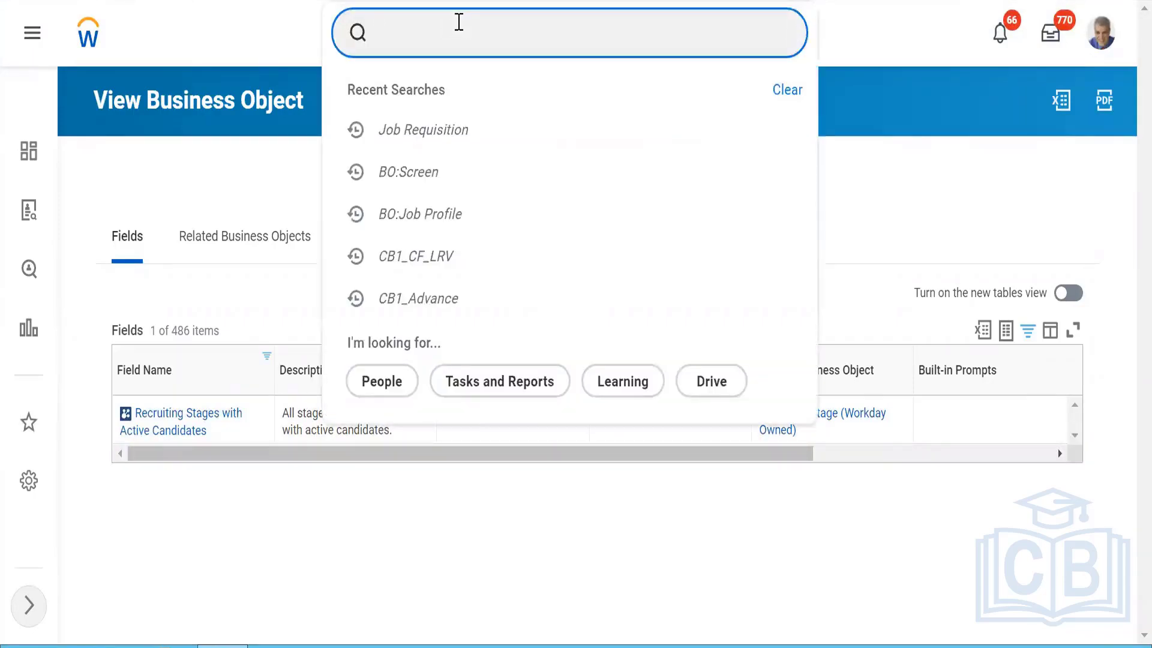
type("cand")
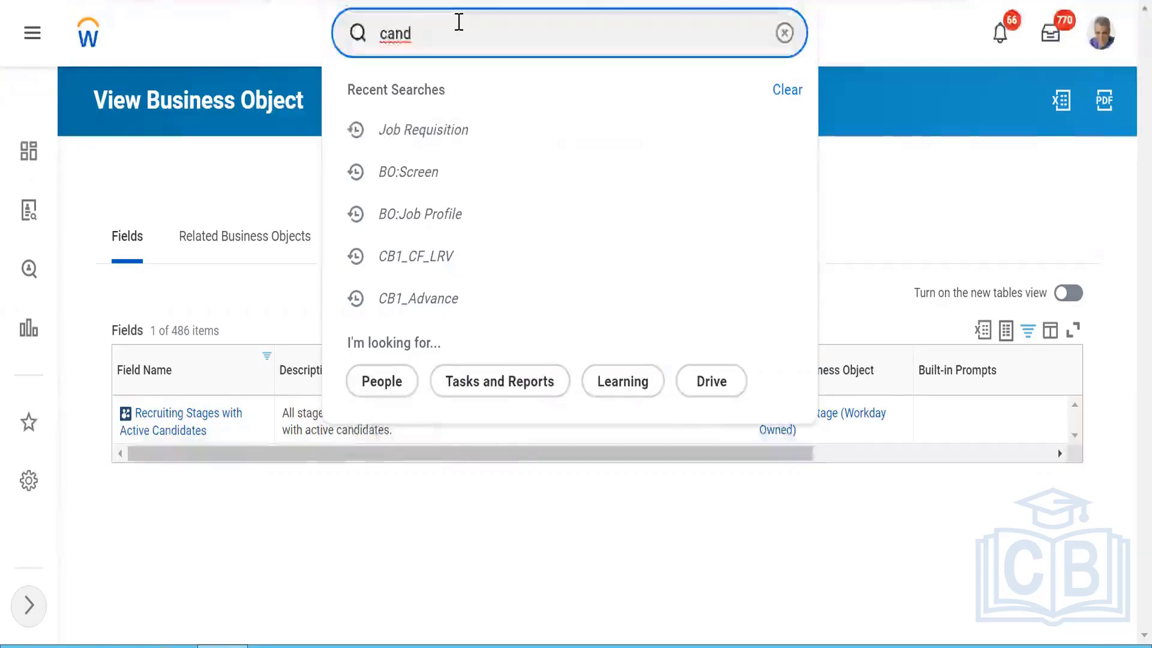
type(" repo")
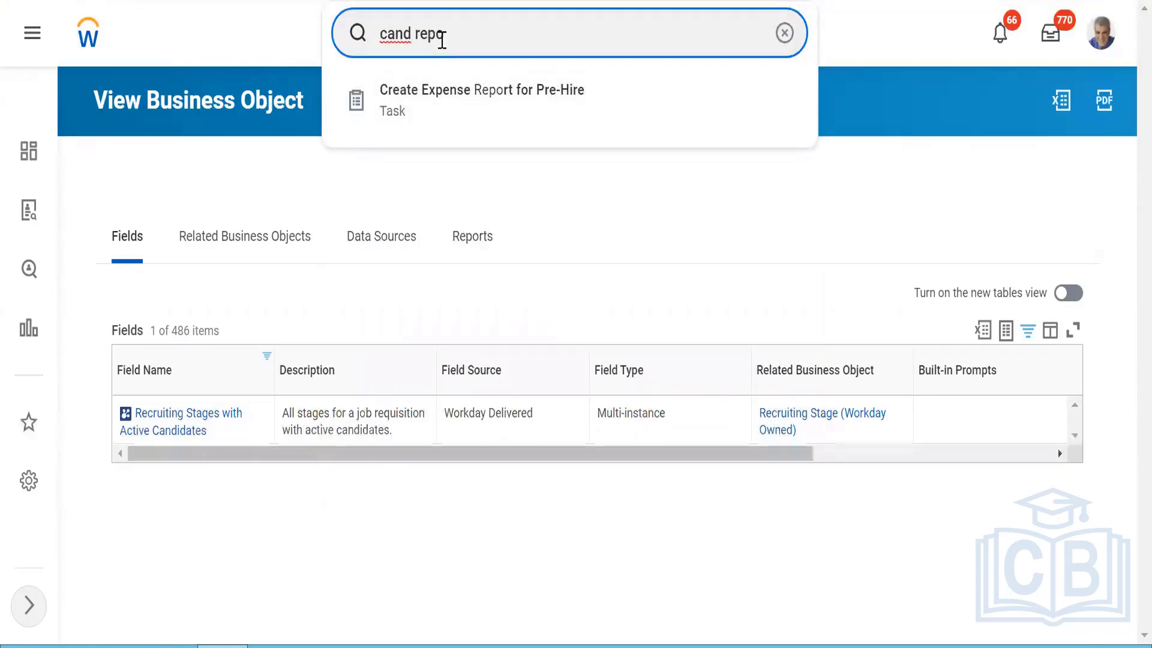
key("BackSpace")
key("BackSpace")
key("BackSpace")
key("BackSpace")
key("BackSpace")
key("BackSpace")
key("BackSpace")
key("BackSpace")
key("BackSpace")
Search for candidate, open the Candidate Hire report's hire date prompt and cancel it.
type("c")
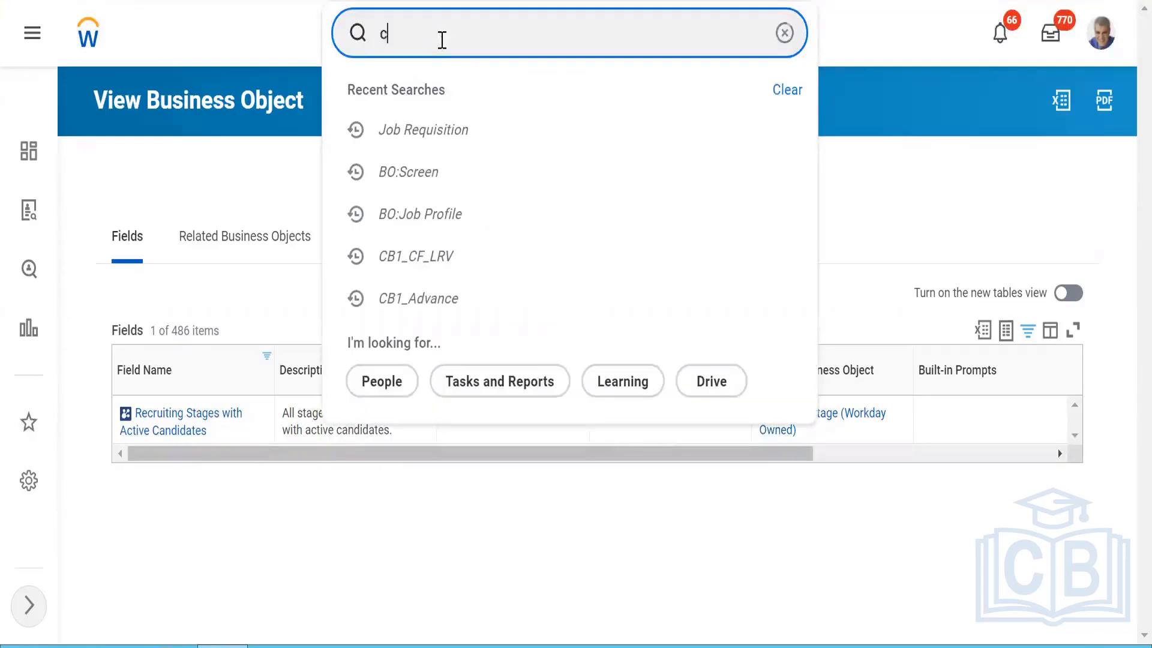
type("andidate")
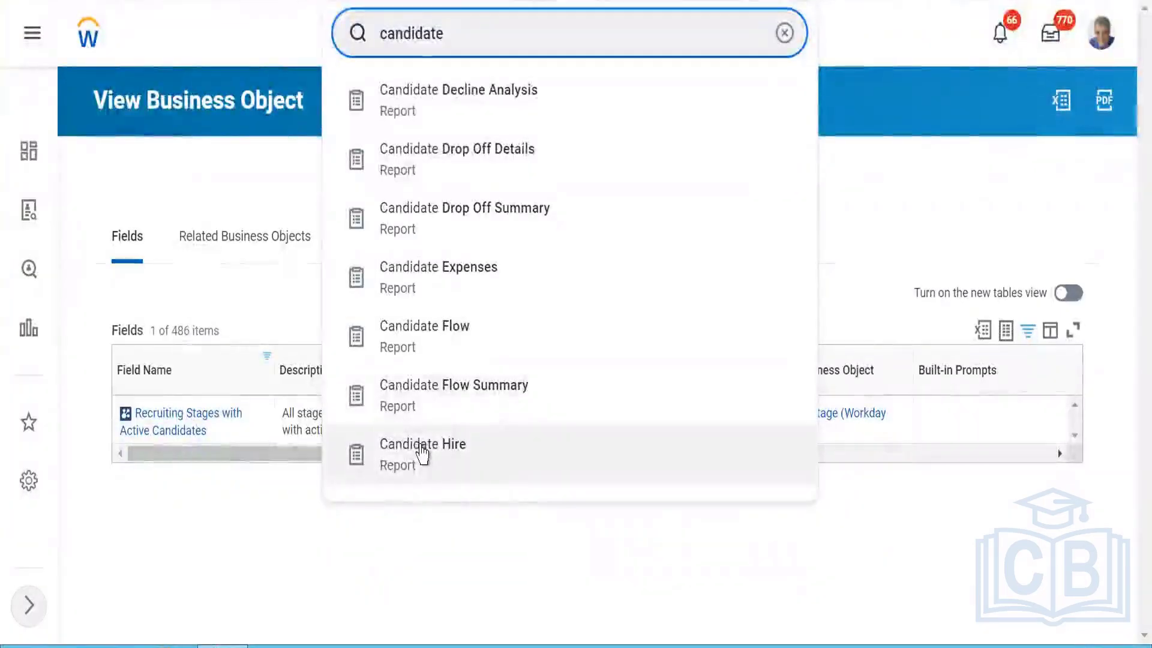
left_click(423, 450)
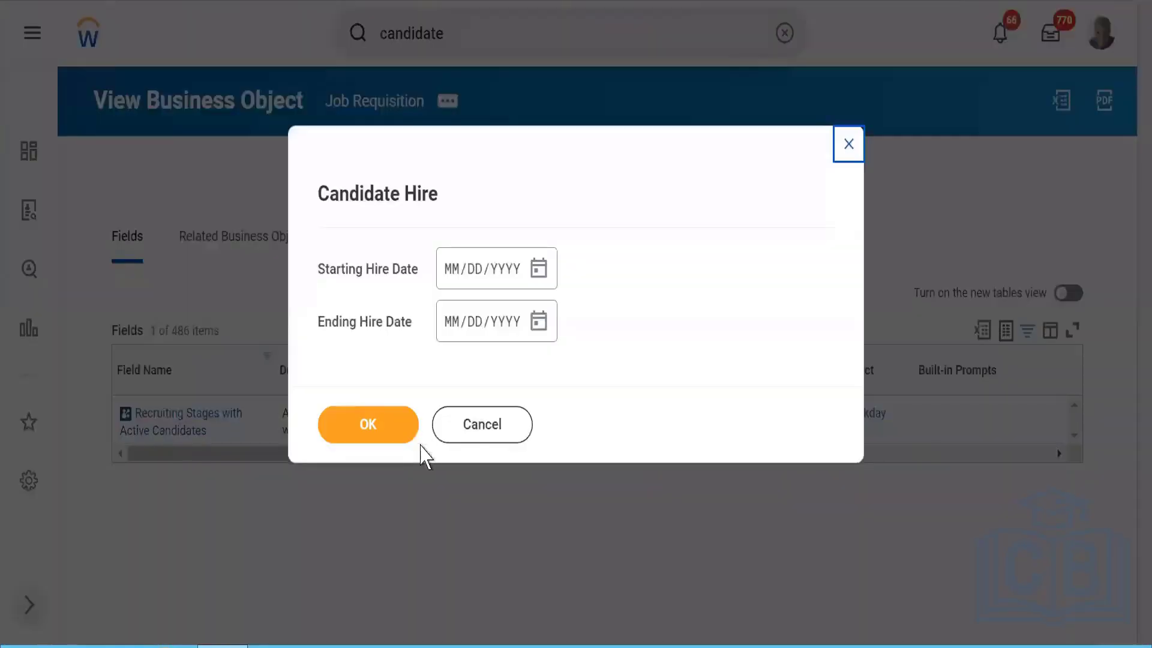
left_click(471, 431)
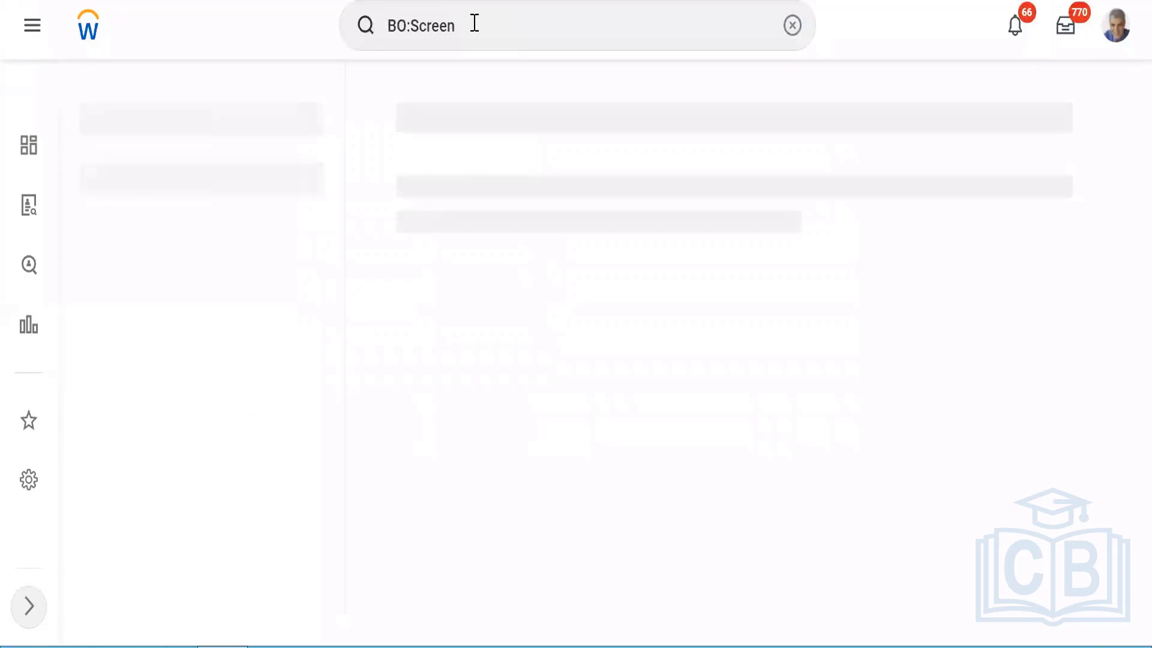
Replace the BO:Screen search with candida flow and open the Candidate Flow report.
left_click(792, 25)
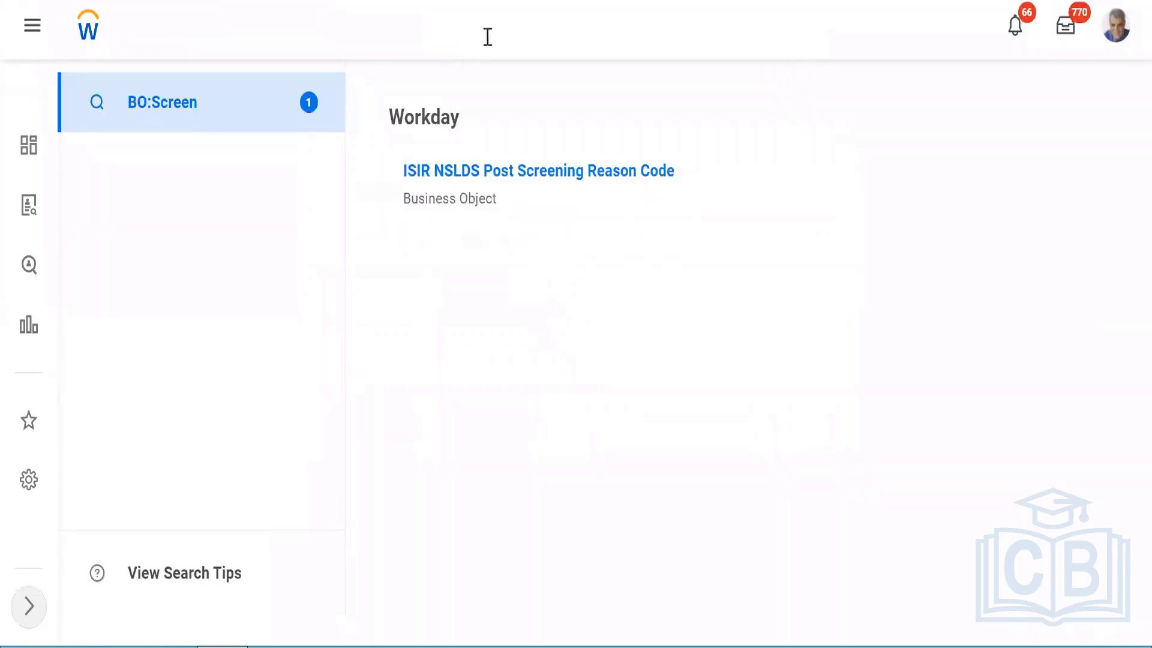
left_click(452, 38)
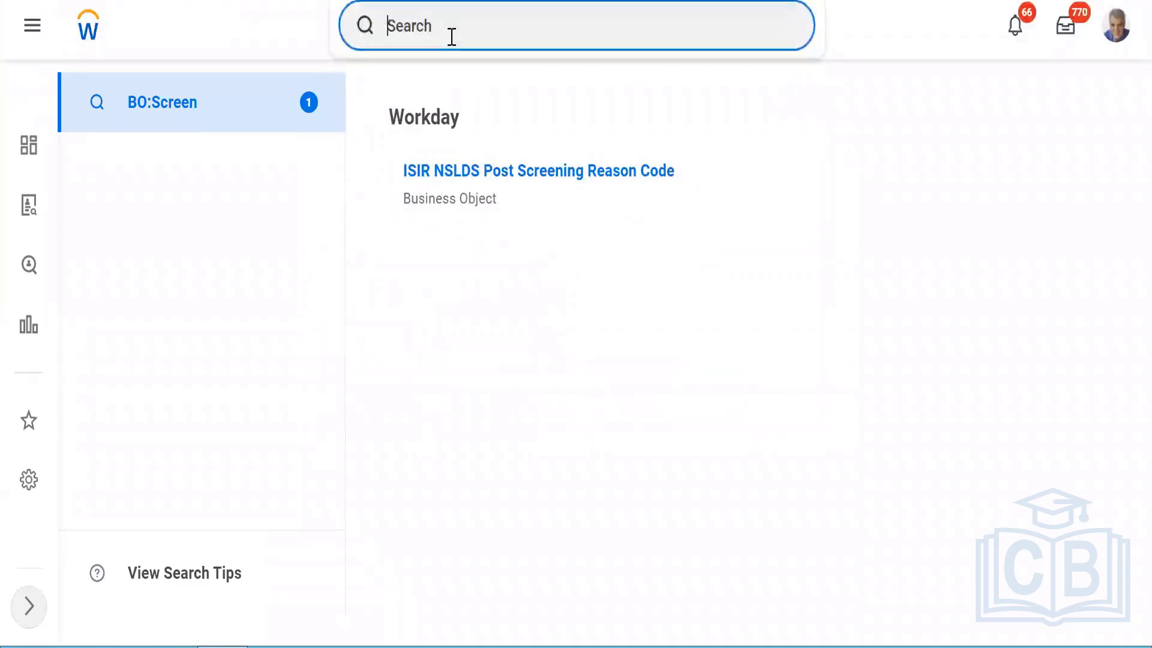
type("candid")
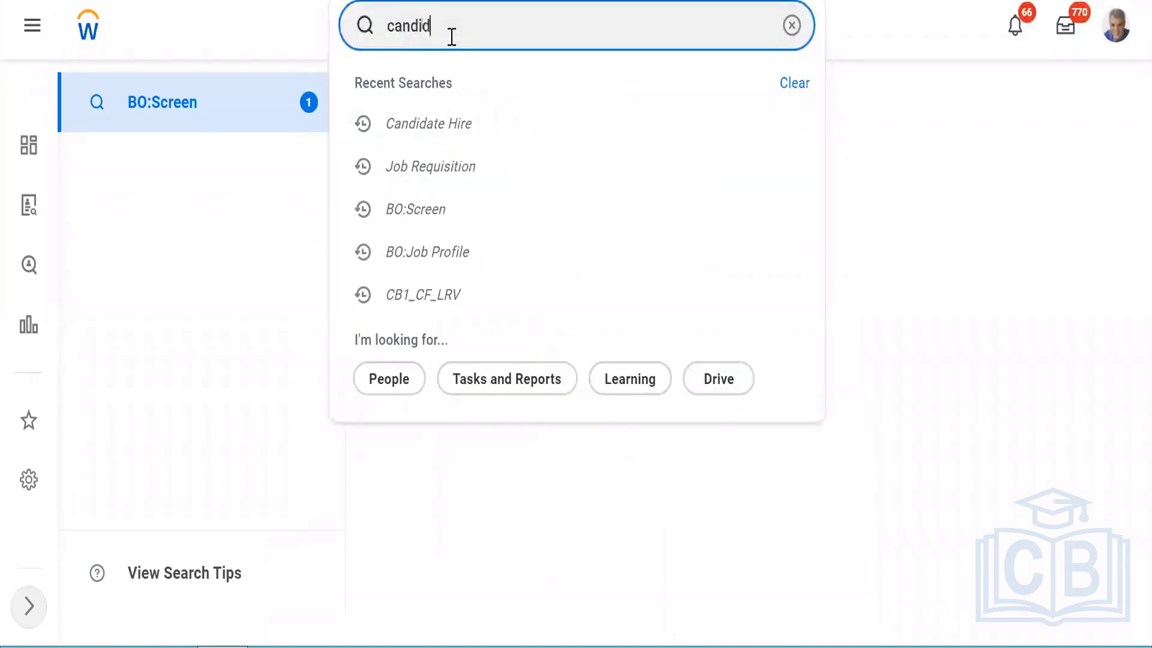
type("a flow")
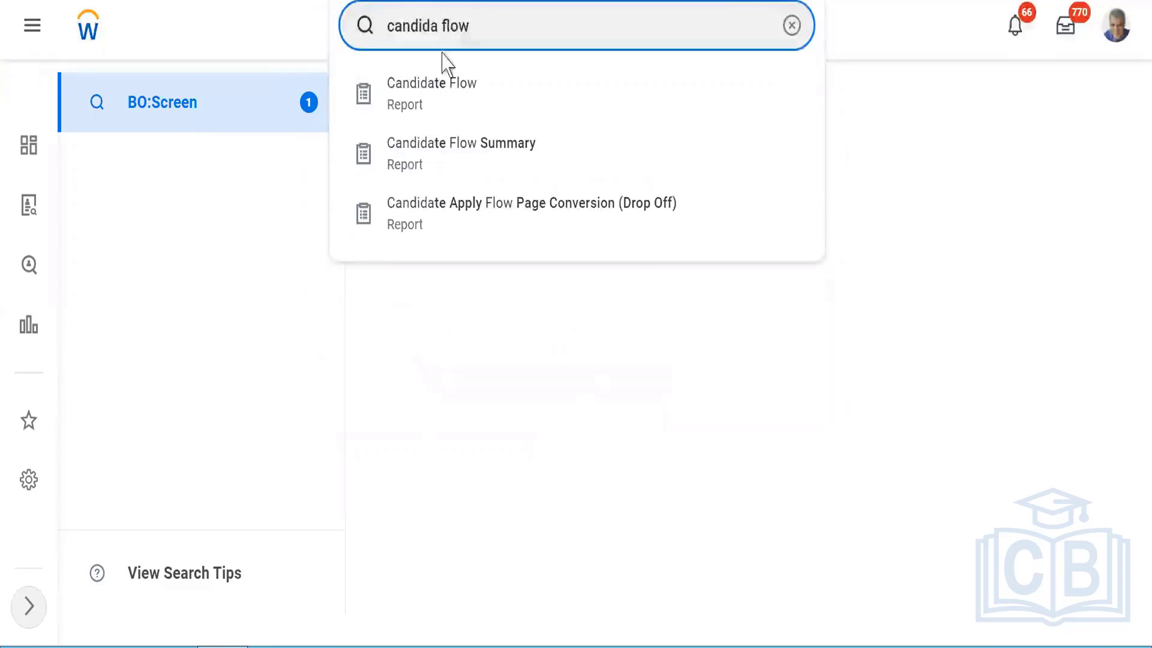
left_click(414, 96)
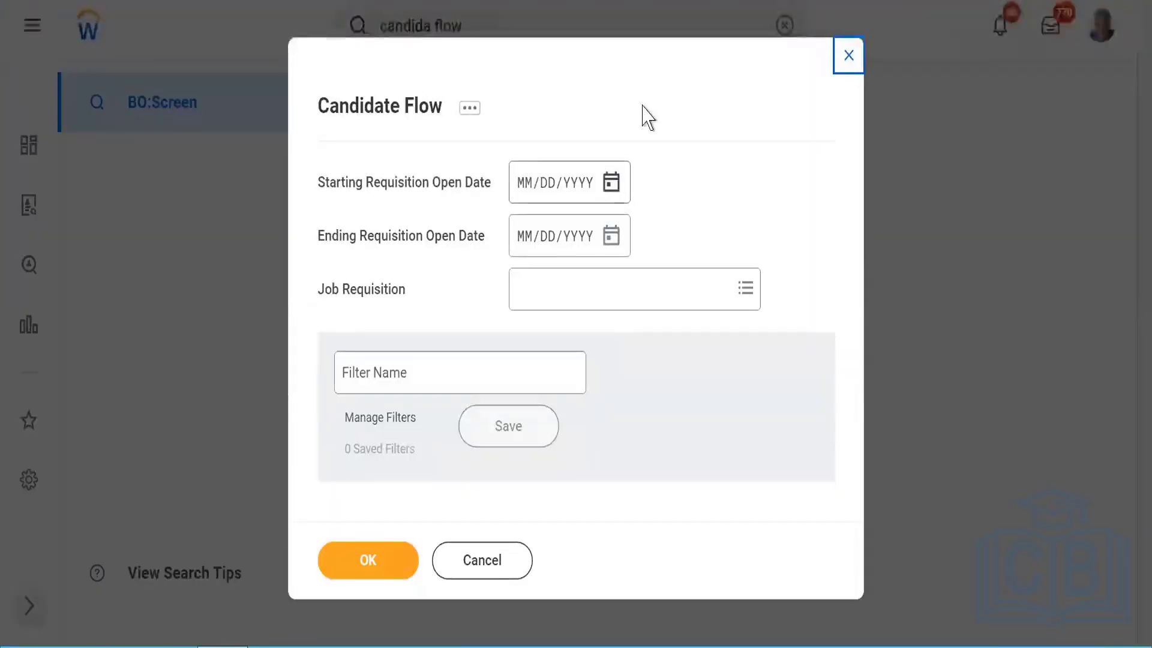
Run the Candidate Flow report for requisition open dates 07/01/2022 to 07/29/2022 and examine its columns through Candidate Last Status.
left_click(612, 183)
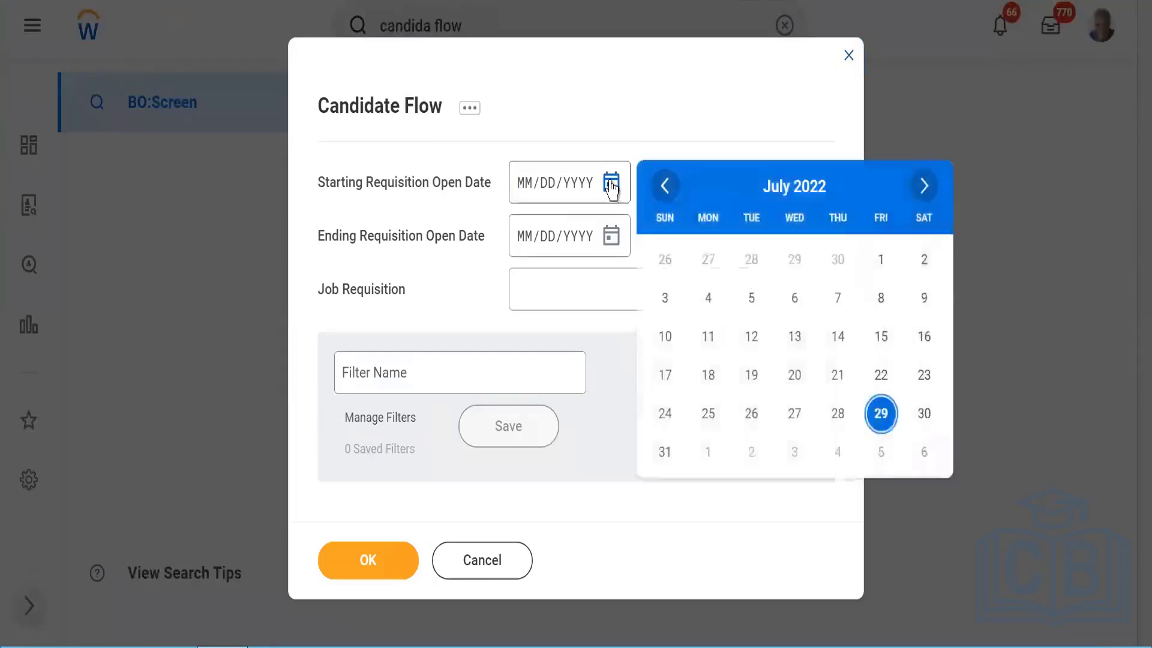
left_click(881, 261)
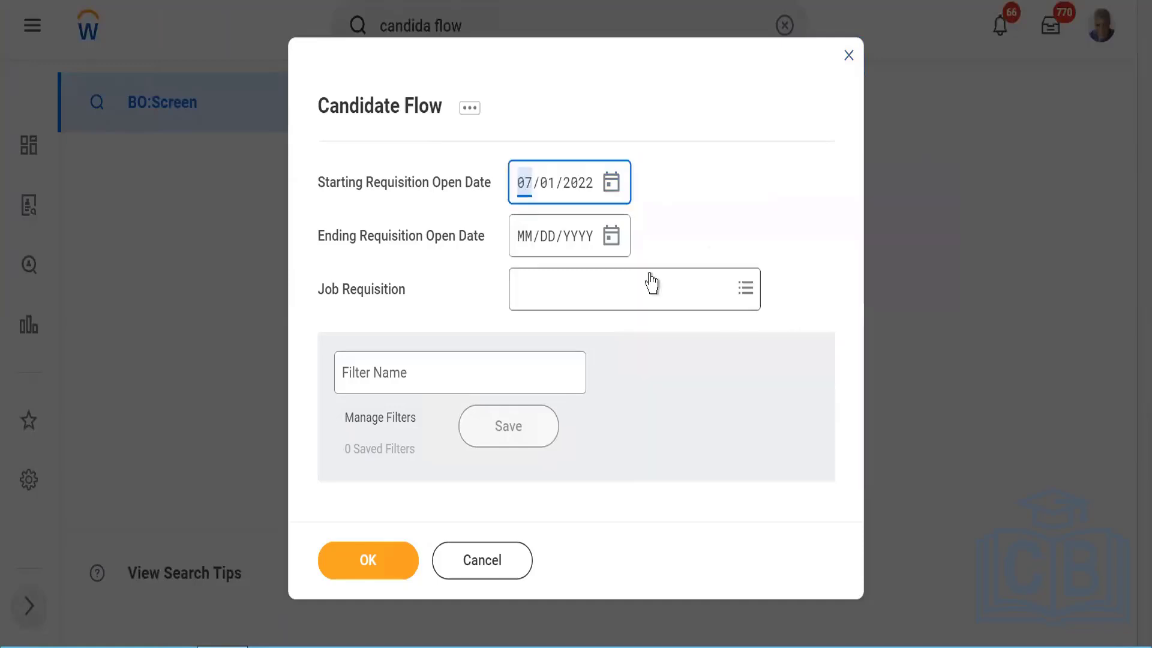
left_click(614, 237)
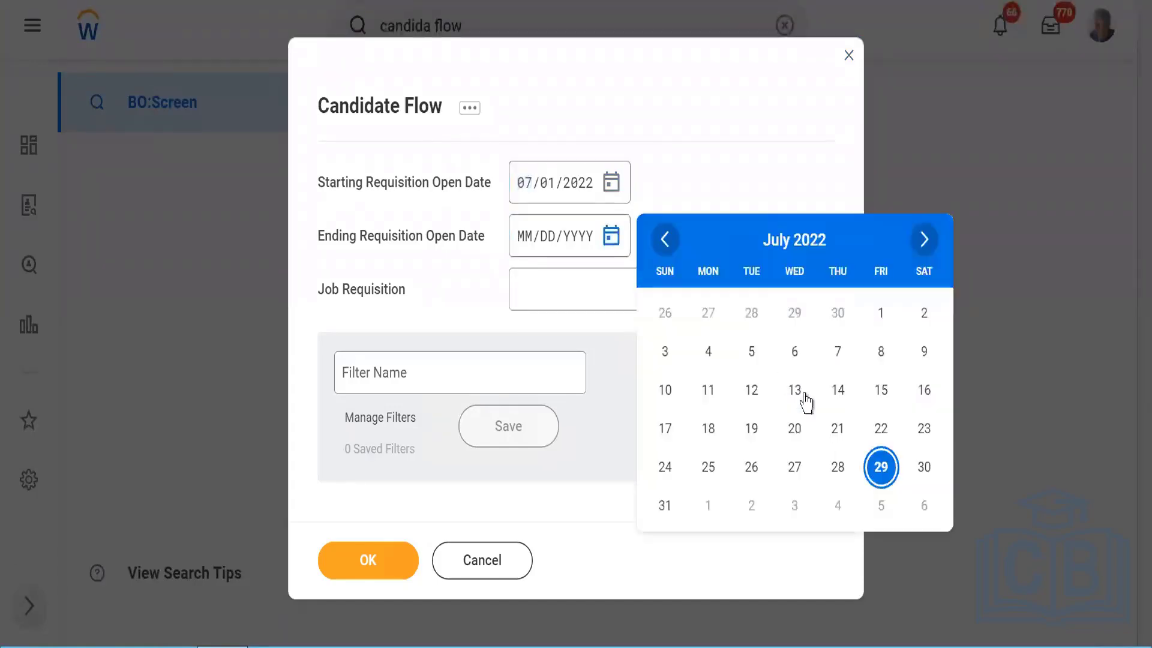
left_click(881, 471)
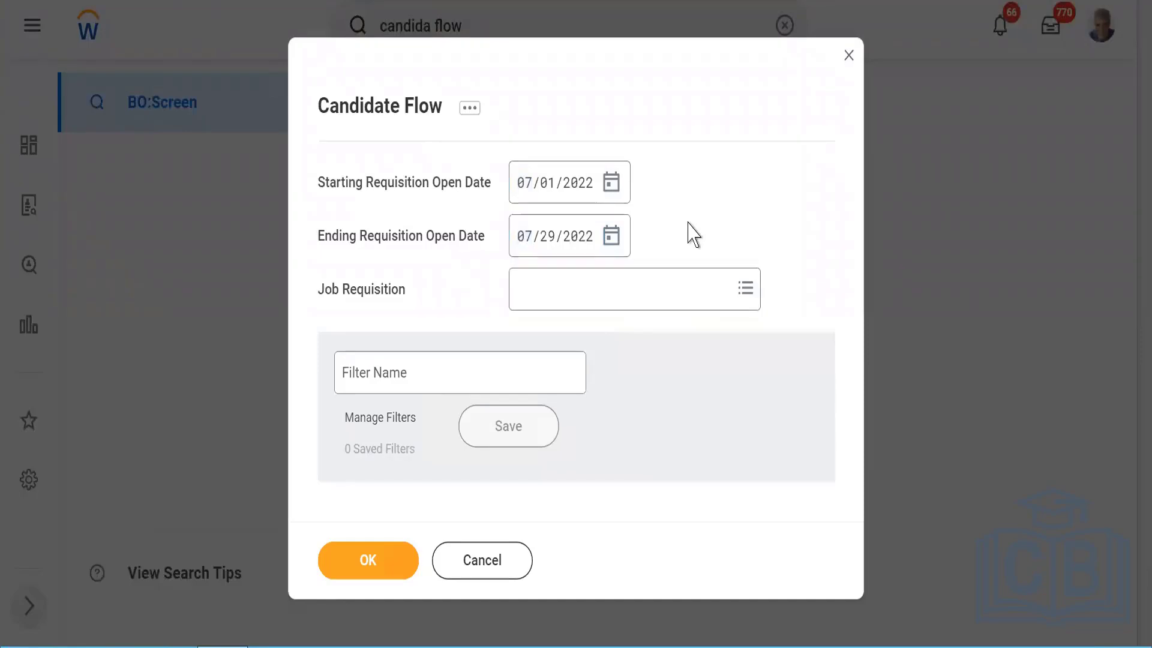
left_click(353, 565)
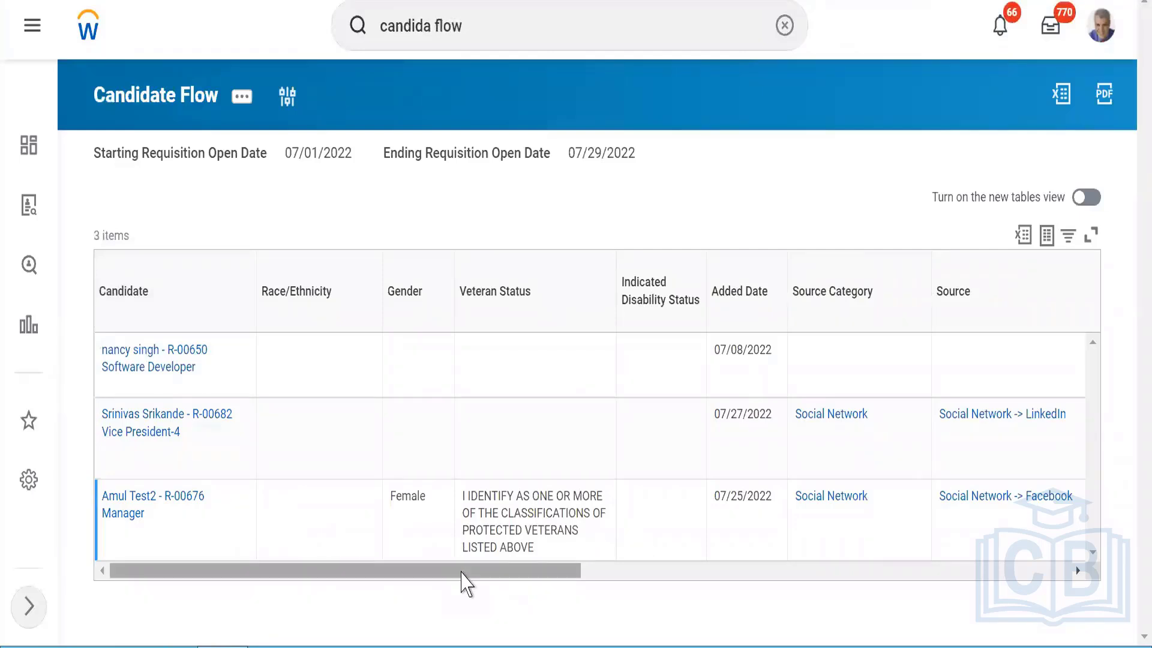
left_click_drag(460, 570, 429, 566)
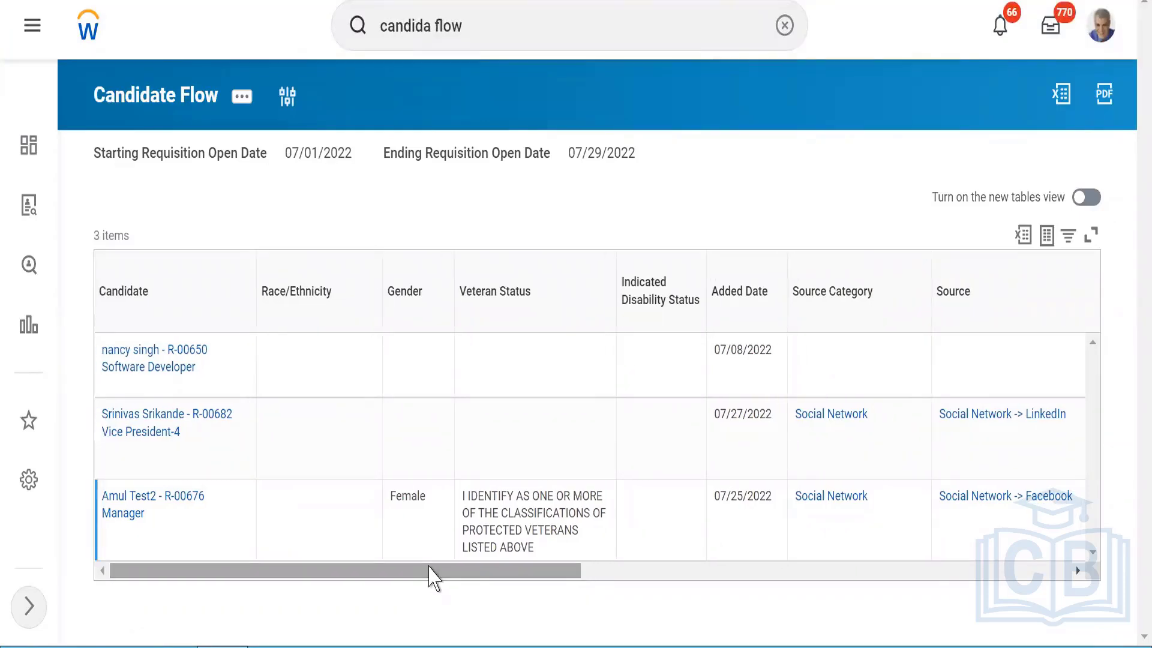
left_click_drag(430, 574, 973, 567)
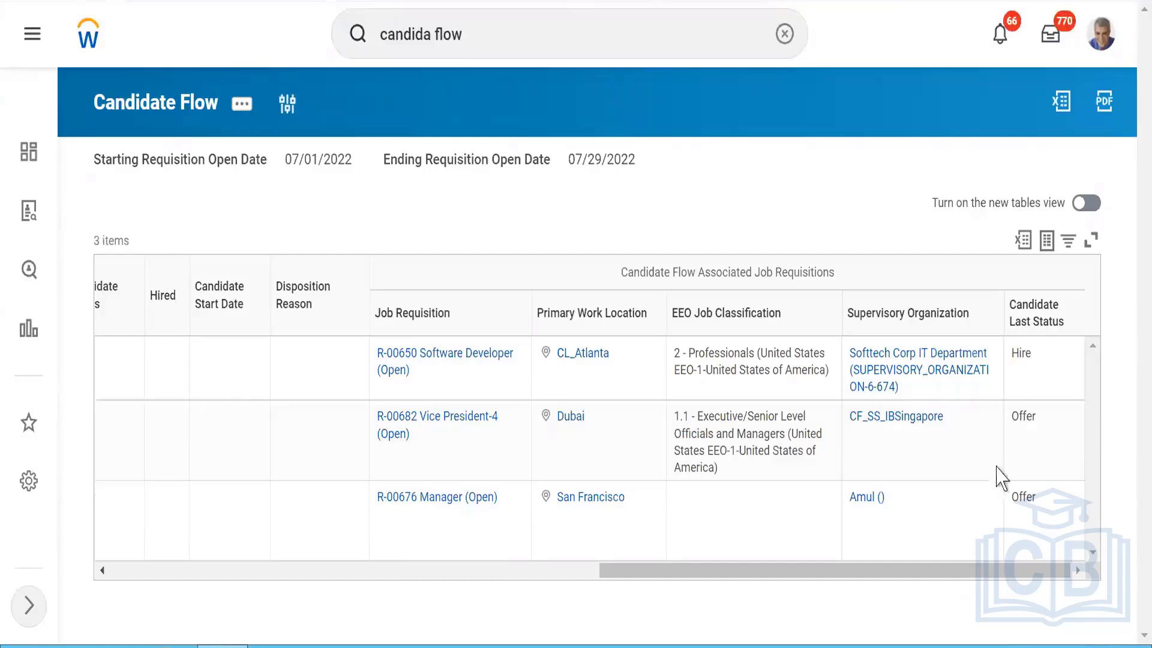
Search for BP:Screen, open the Screen (Default Definition) business process and review its business process steps.
double_click(507, 34)
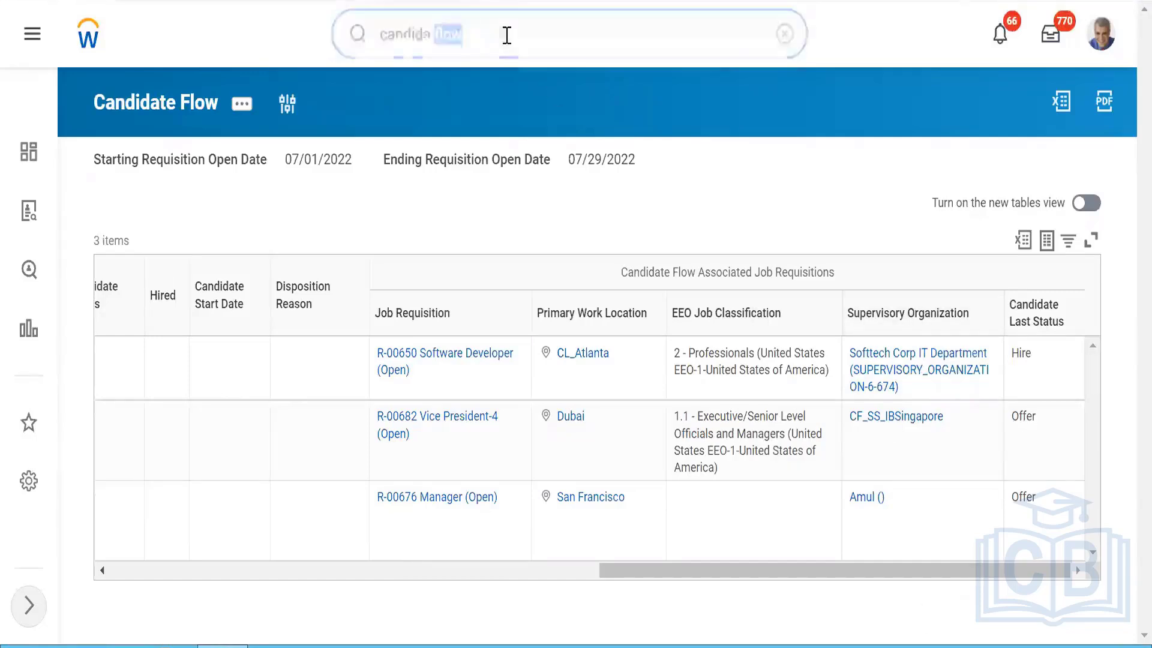
key("ctrl+a")
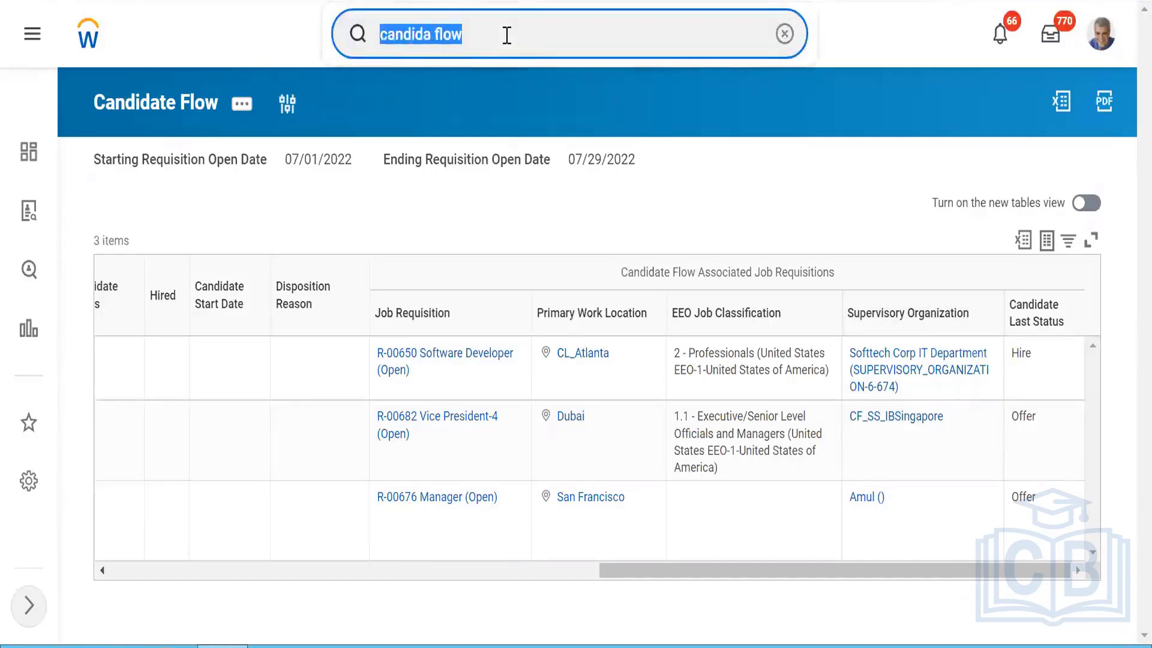
type("BP:")
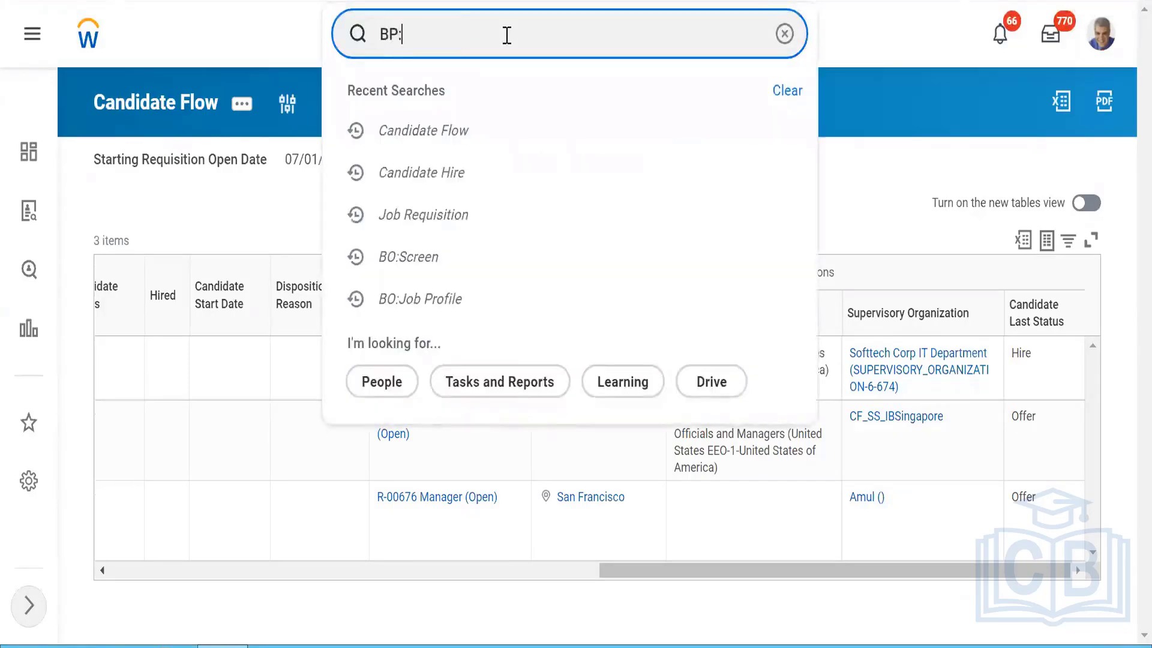
type("Screen")
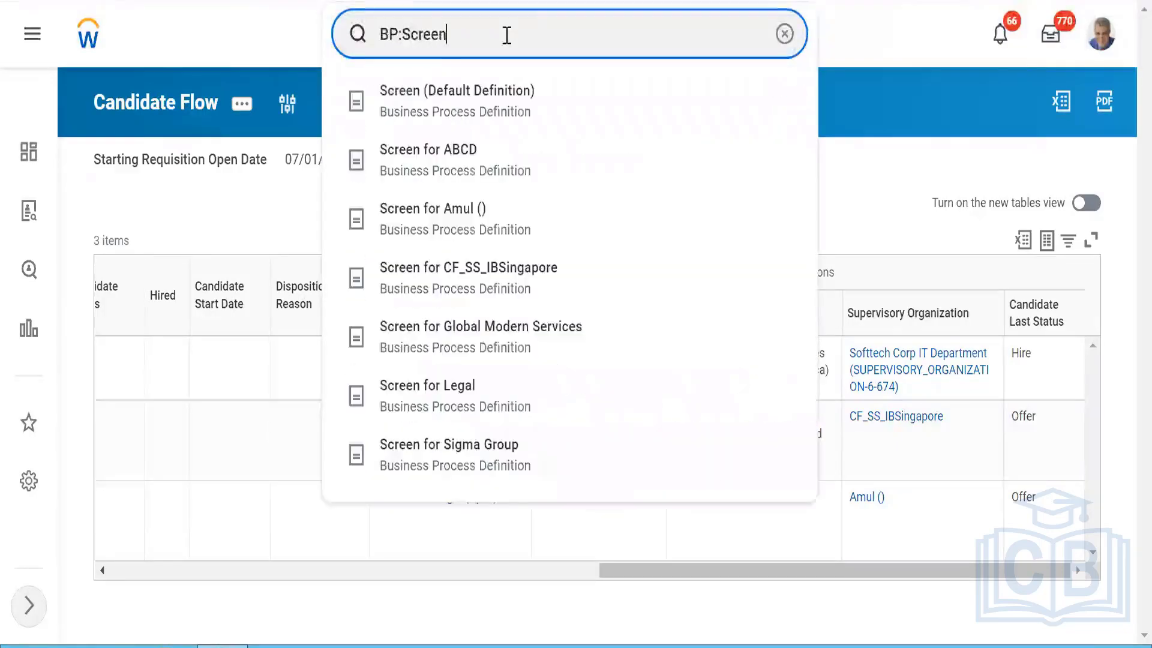
left_click(432, 102)
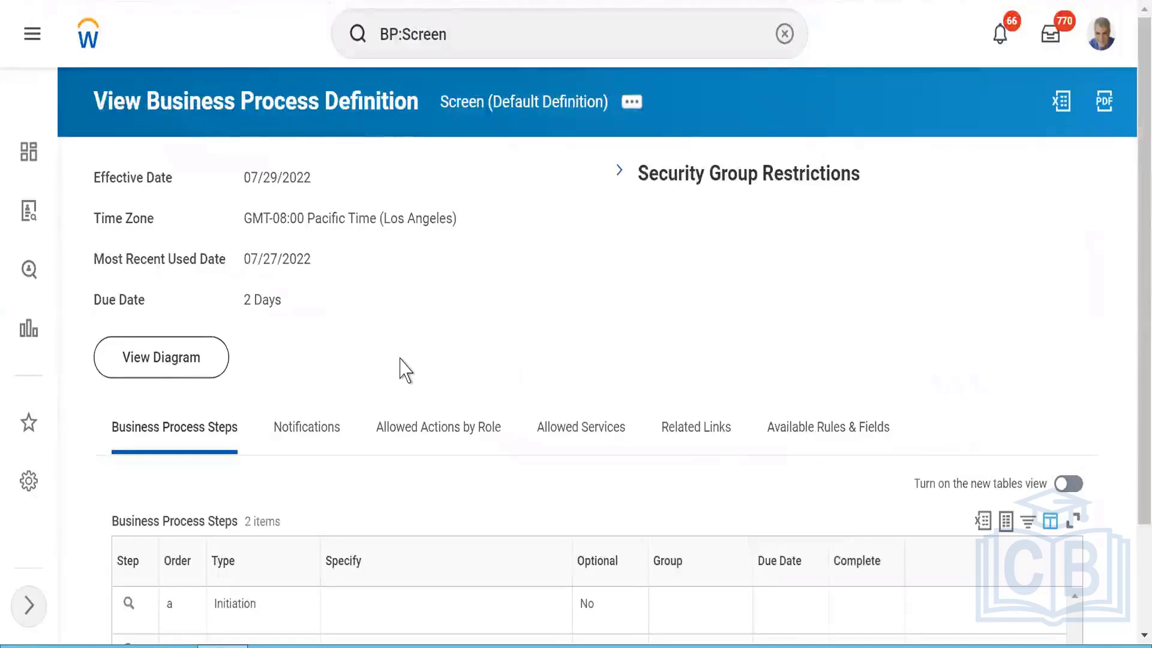
scroll(401, 370, "down", 3)
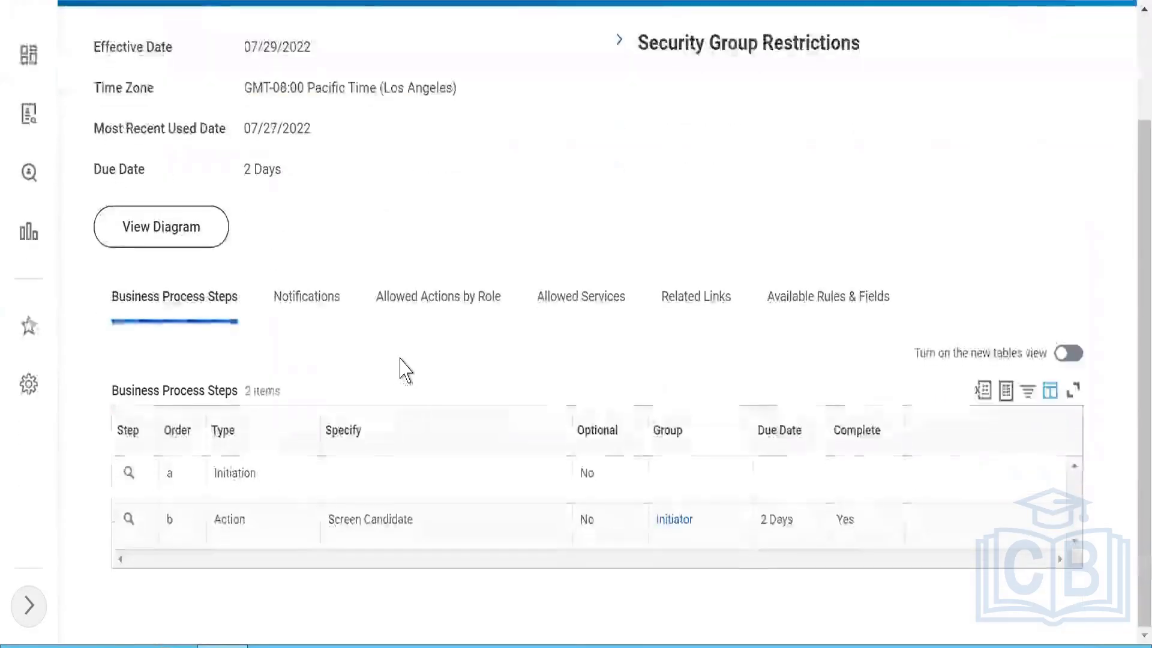
scroll(400, 370, "up", 3)
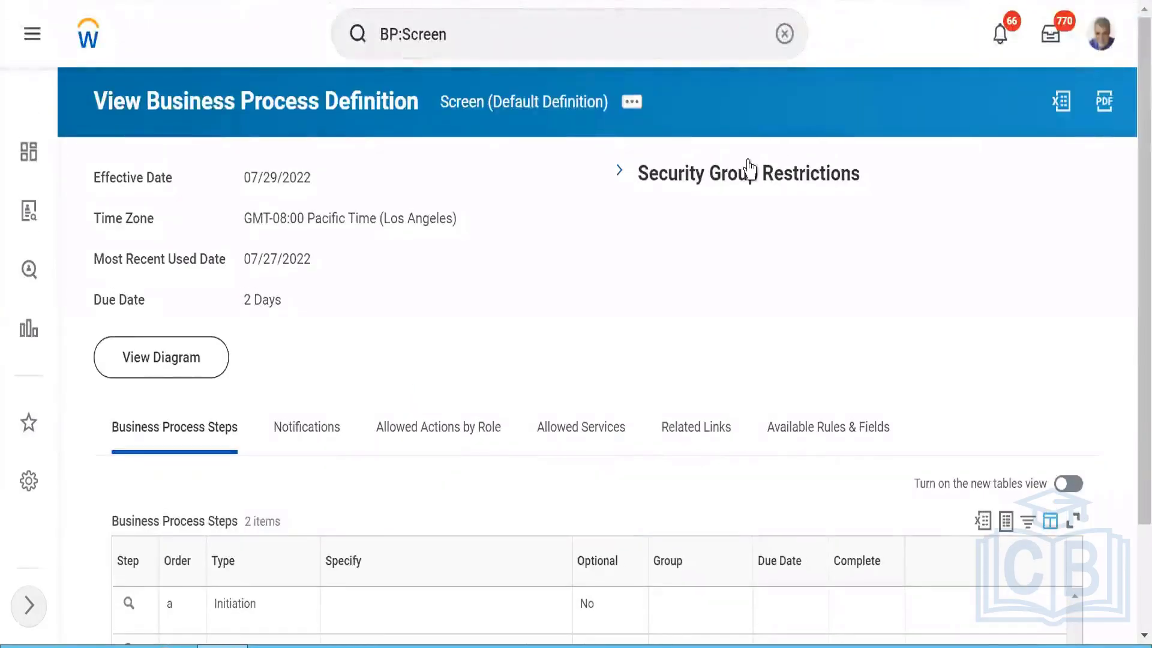
left_click(783, 34)
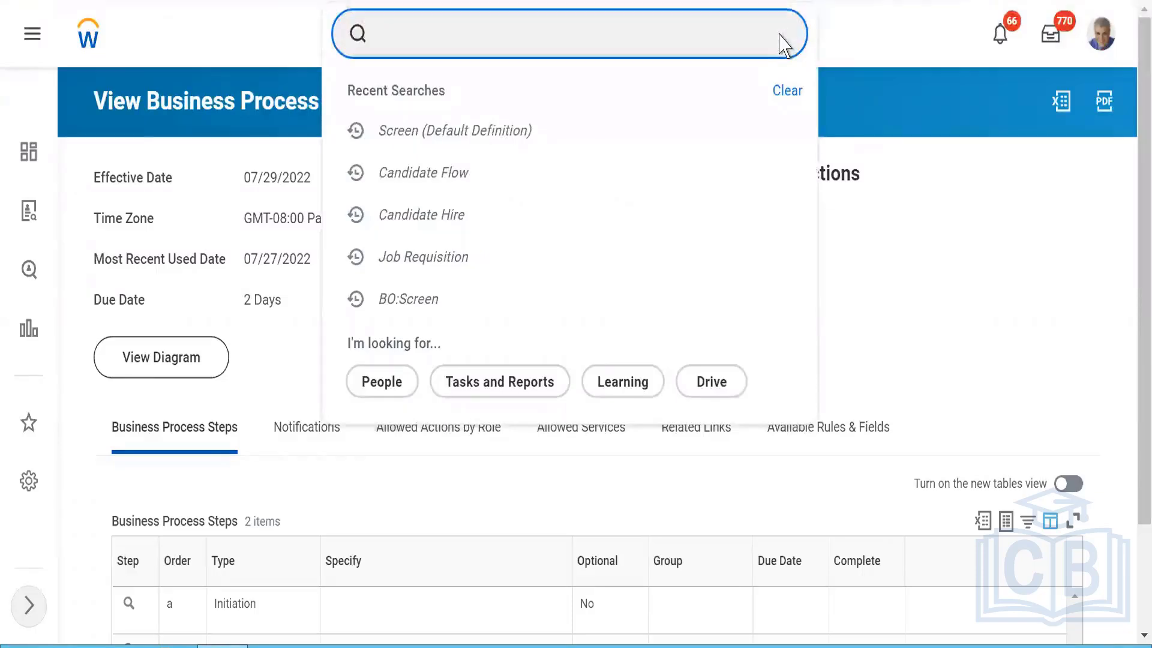
Search for BO:job appl and open the Job Application Update business object.
type("rec")
key("BackSpace")
key("BackSpace")
key("BackSpace")
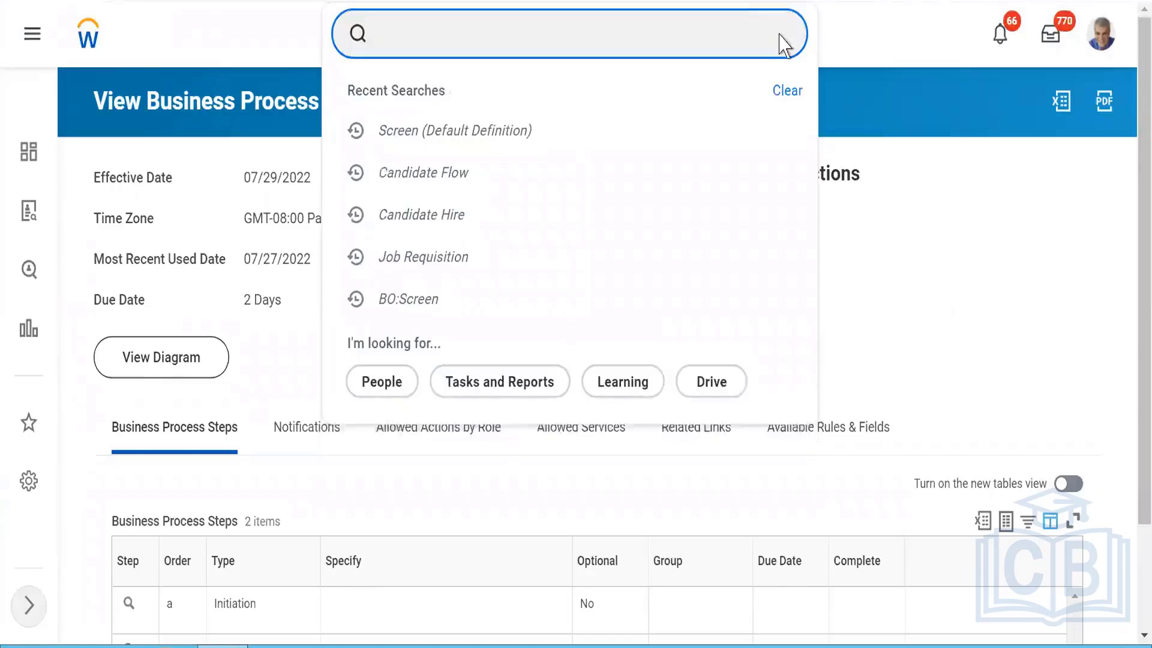
type("B")
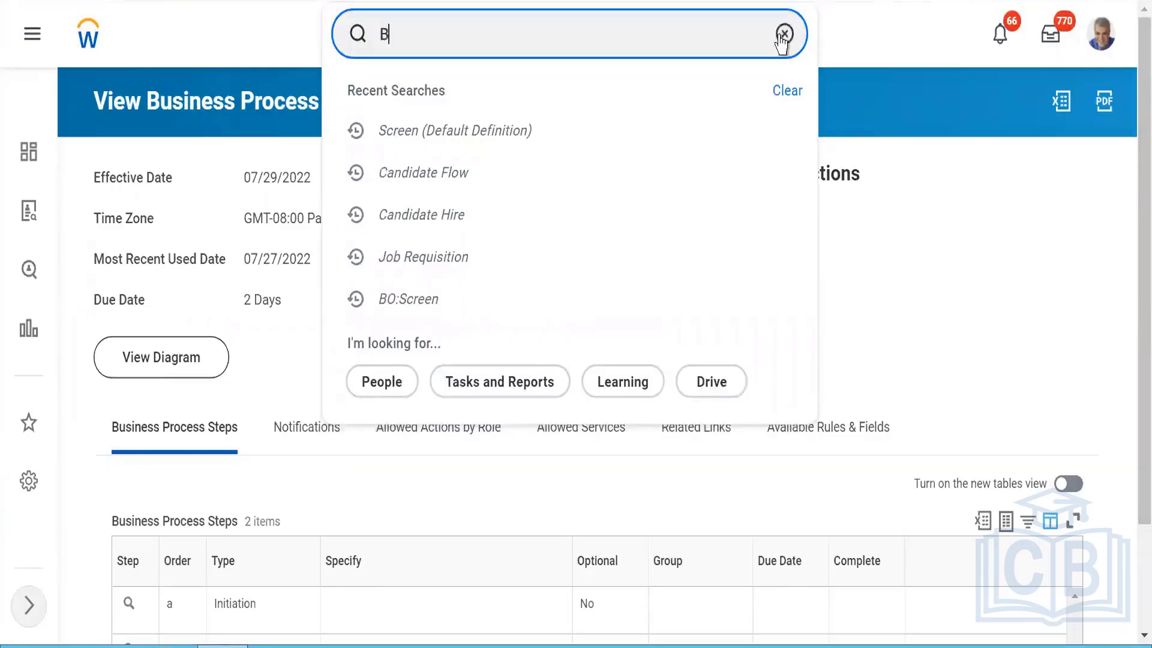
type("O:job appl")
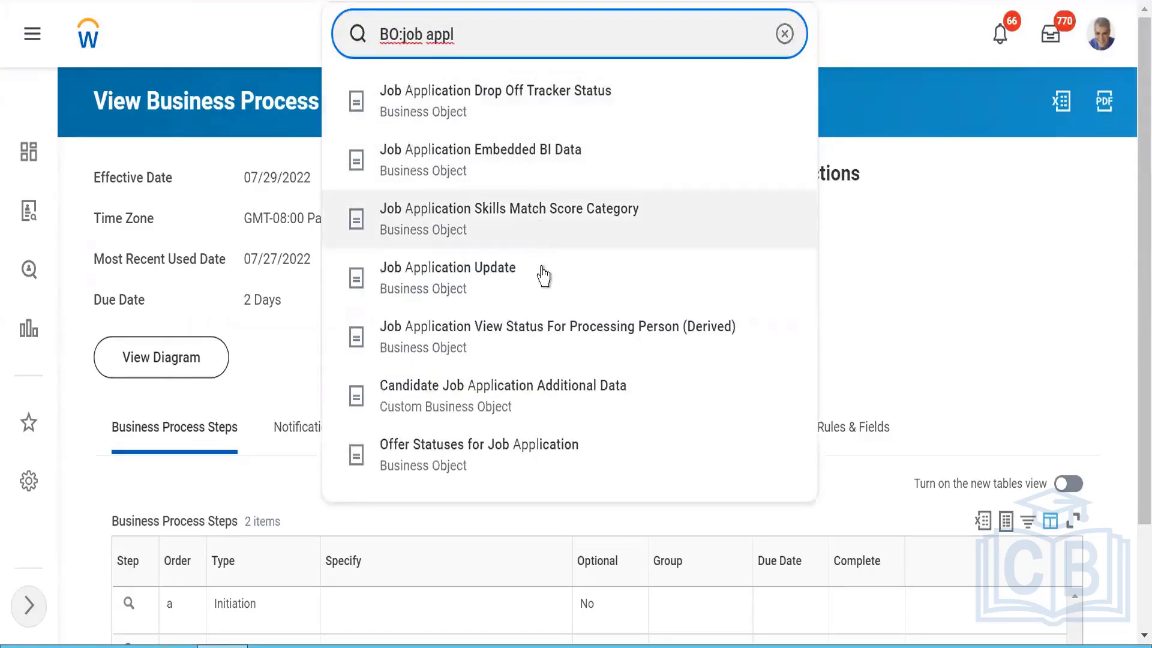
left_click(417, 274)
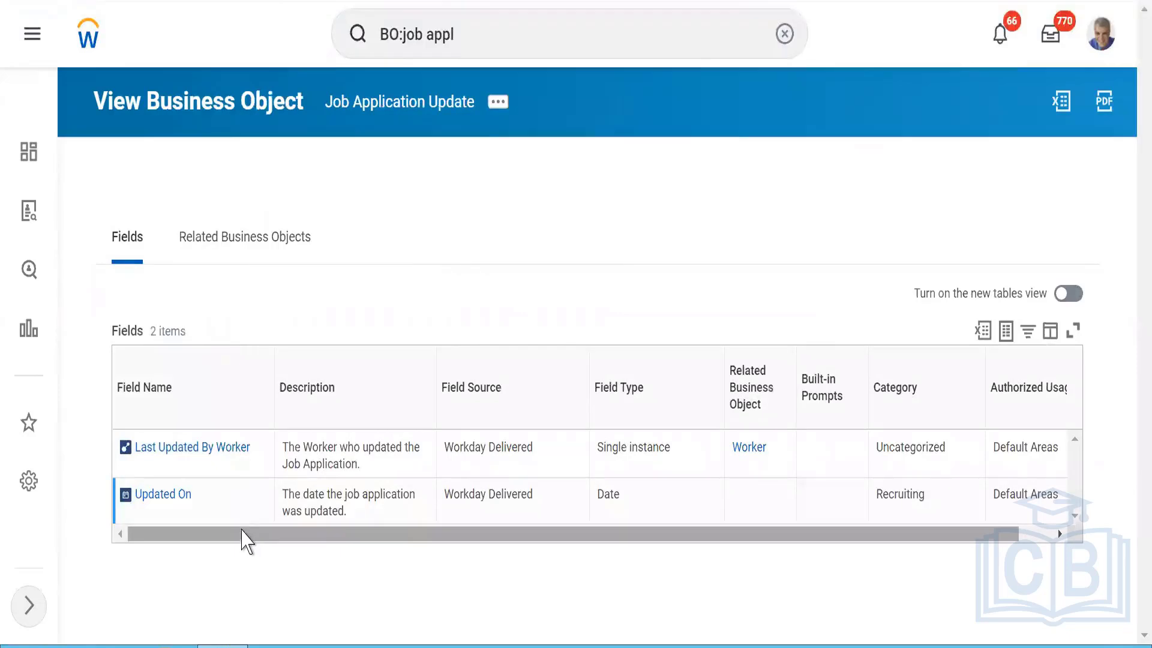
View Job Application Update's related business objects and open the linked Job Application object in a new tab.
mouse_move(253, 504)
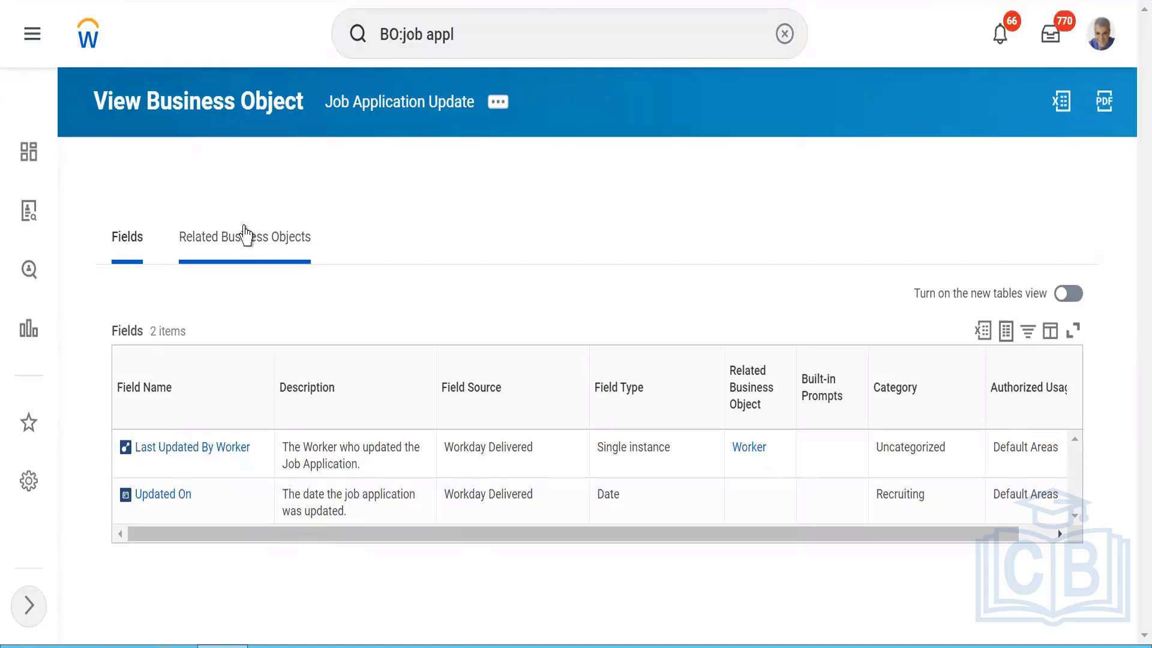
left_click(245, 235)
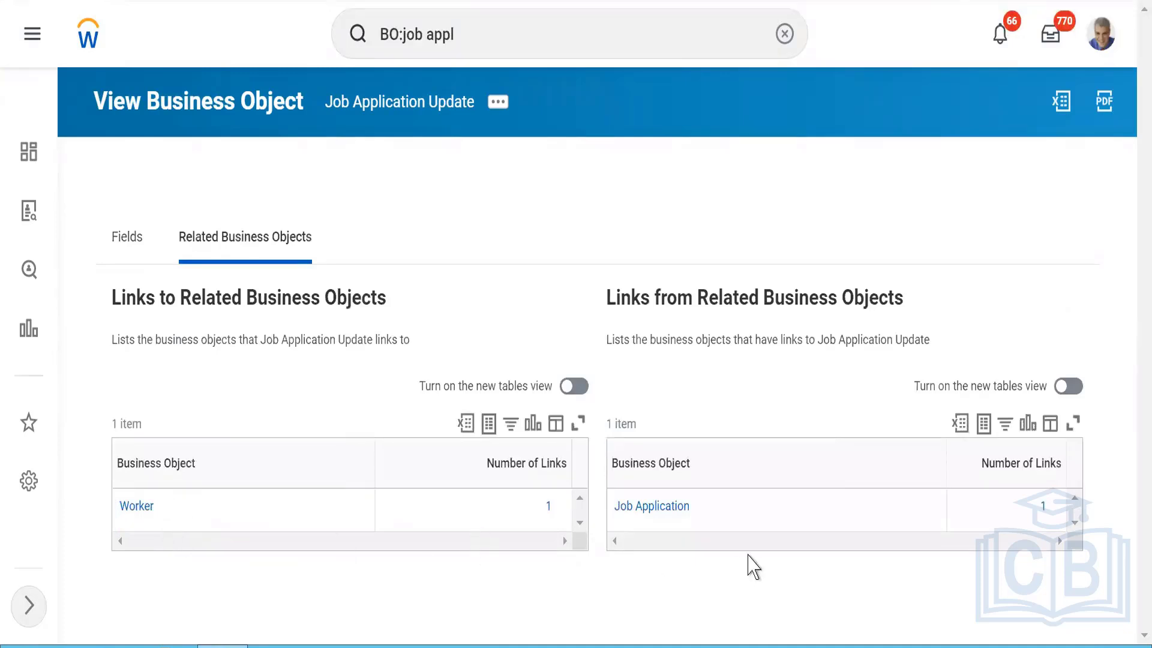
left_click(672, 513)
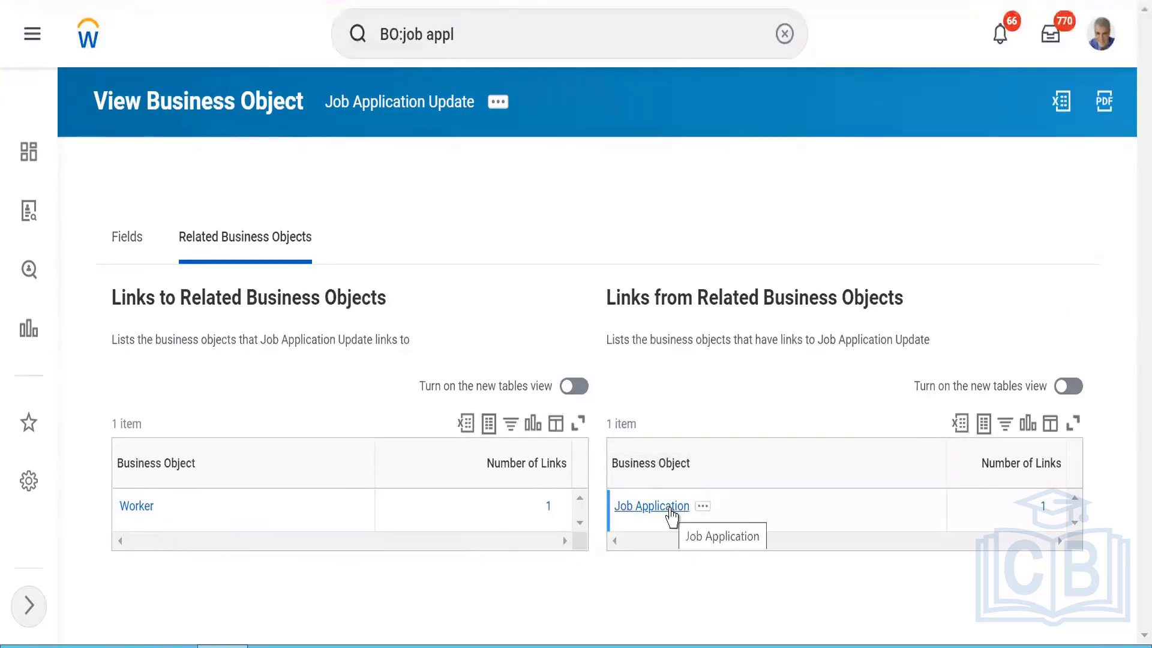
right_click(670, 515)
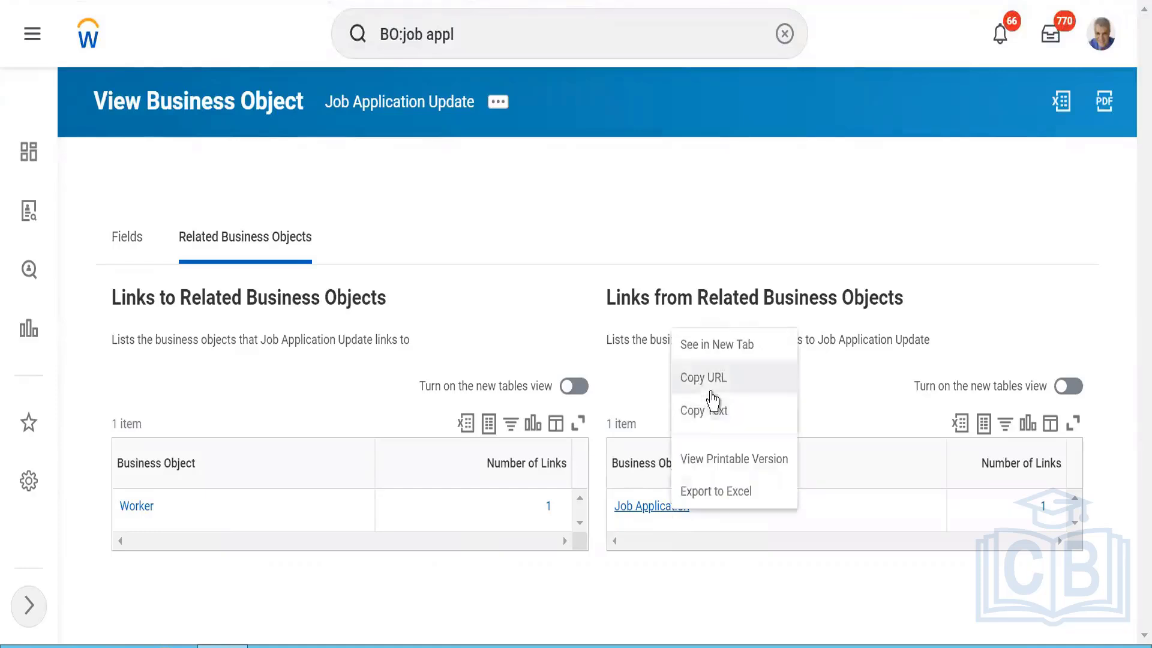
left_click(702, 352)
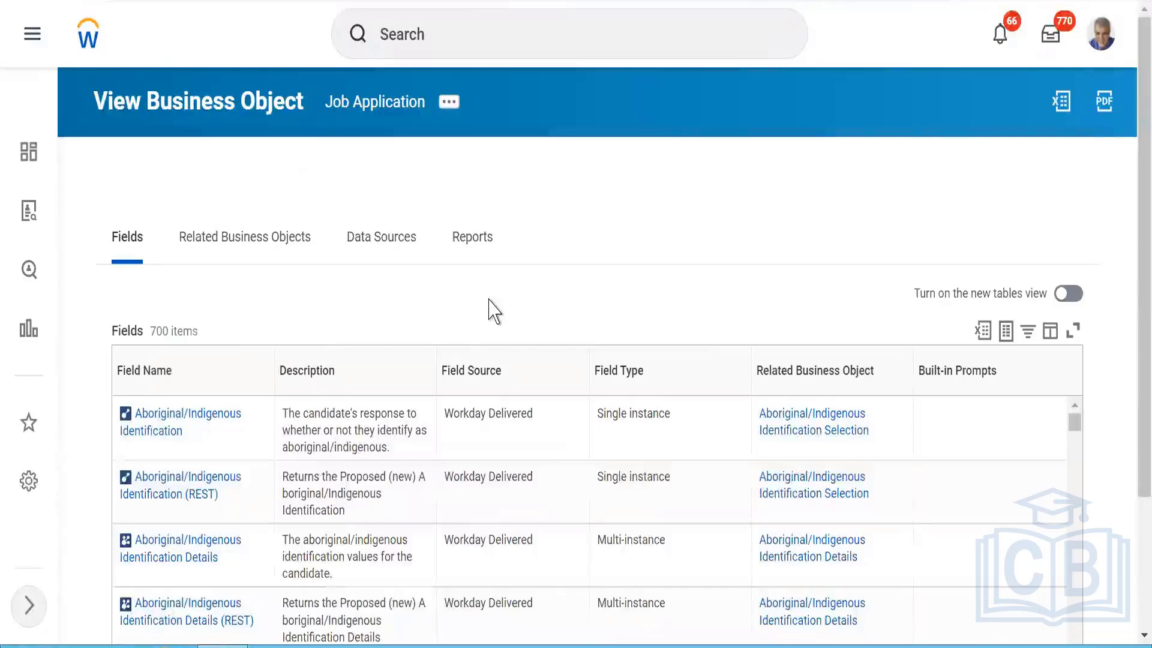
Filter the Job Application fields by the name Job Application Step and check its field type.
left_click(230, 384)
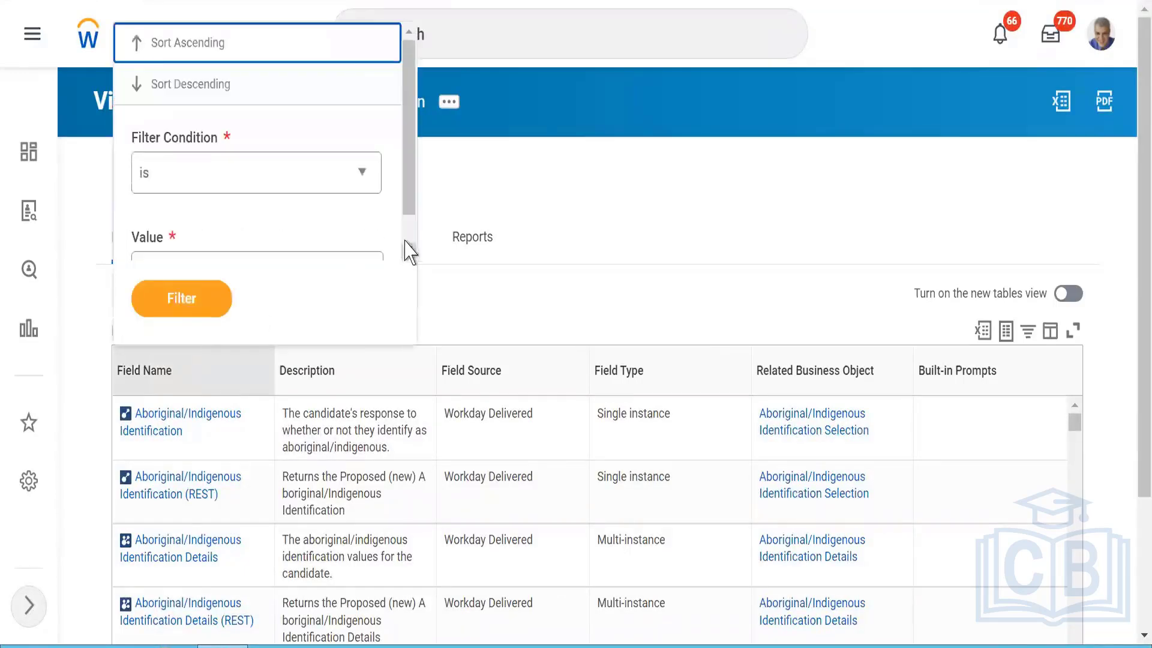
scroll(406, 247, "down", 1)
left_click(257, 234)
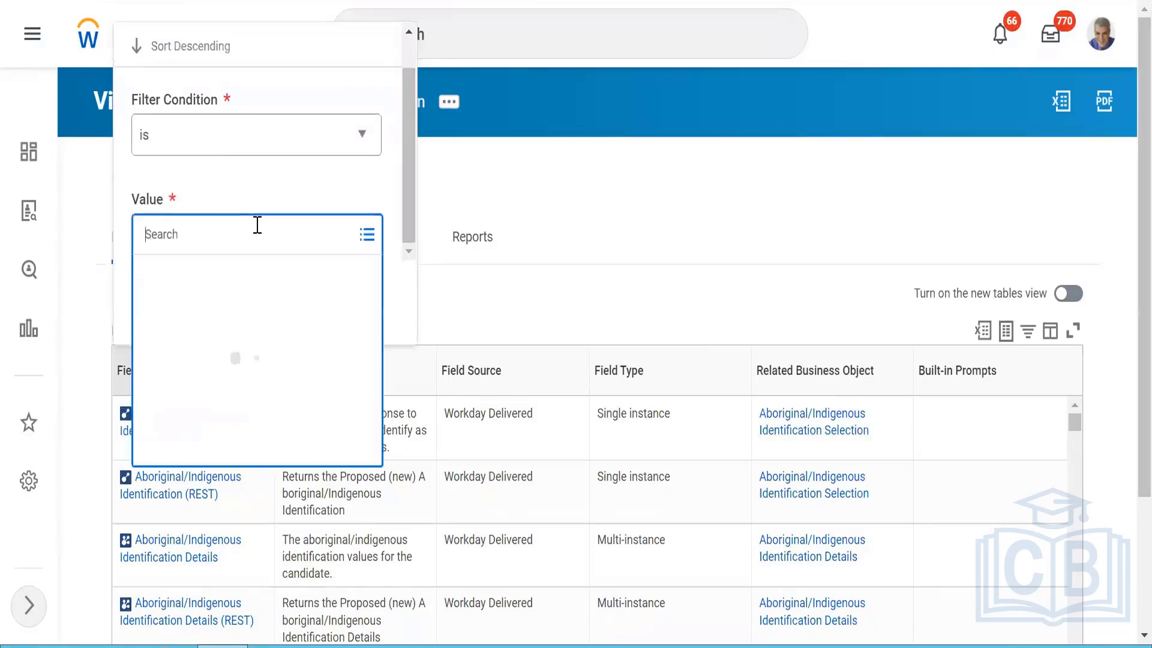
type("Step")
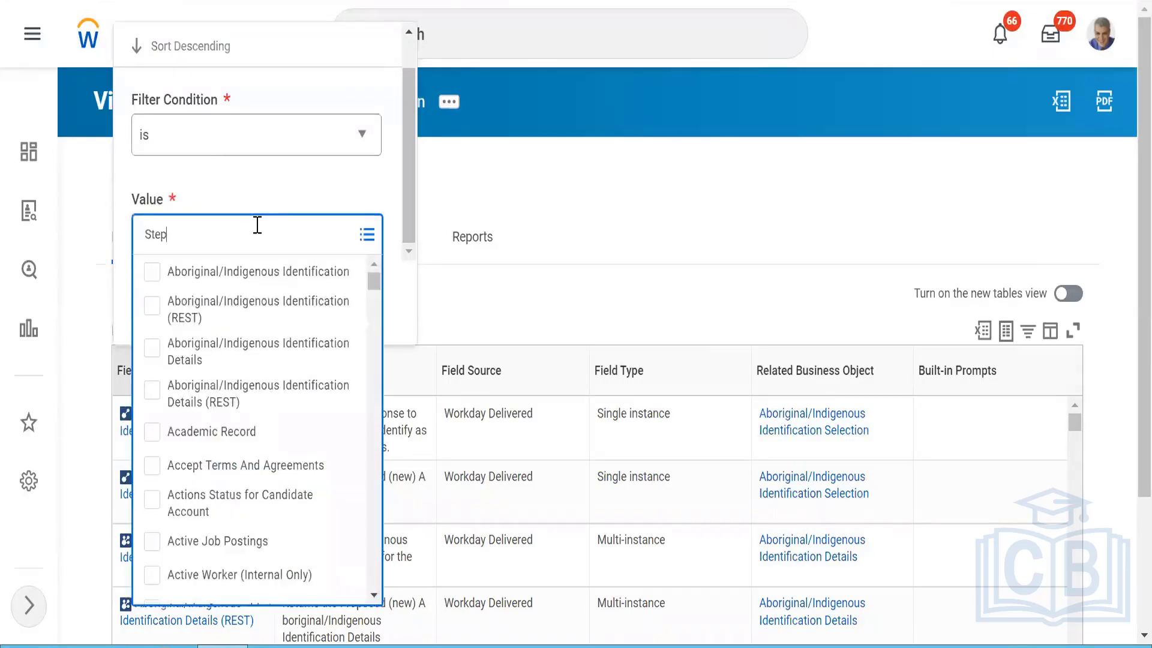
key("Return")
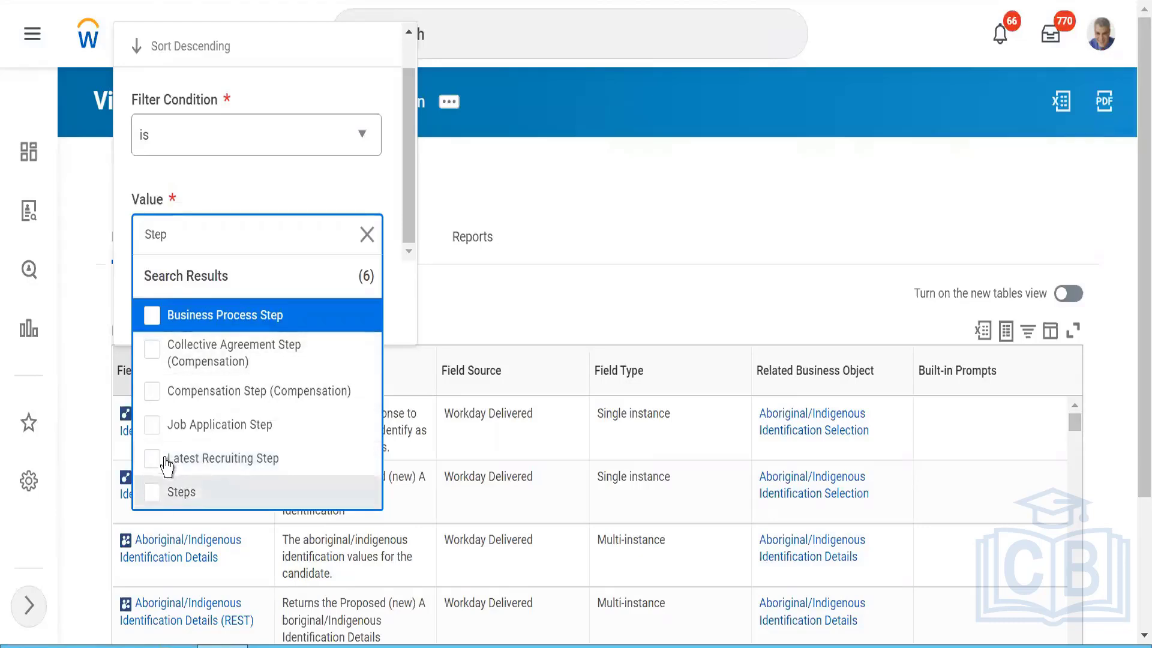
left_click(153, 426)
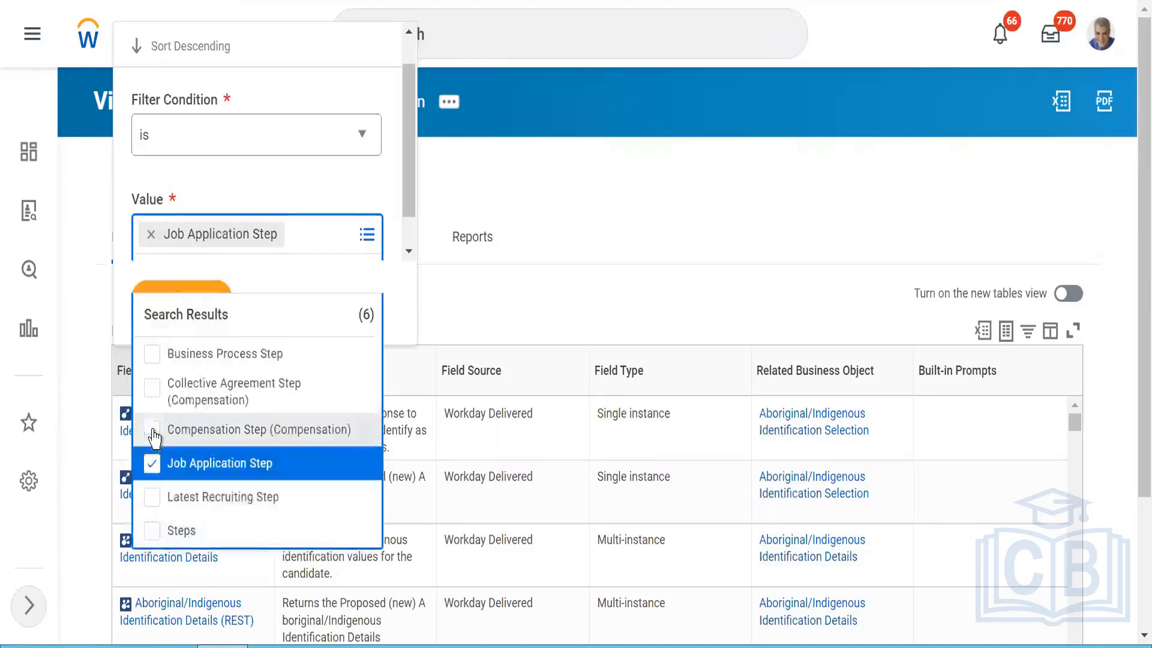
left_click(198, 292)
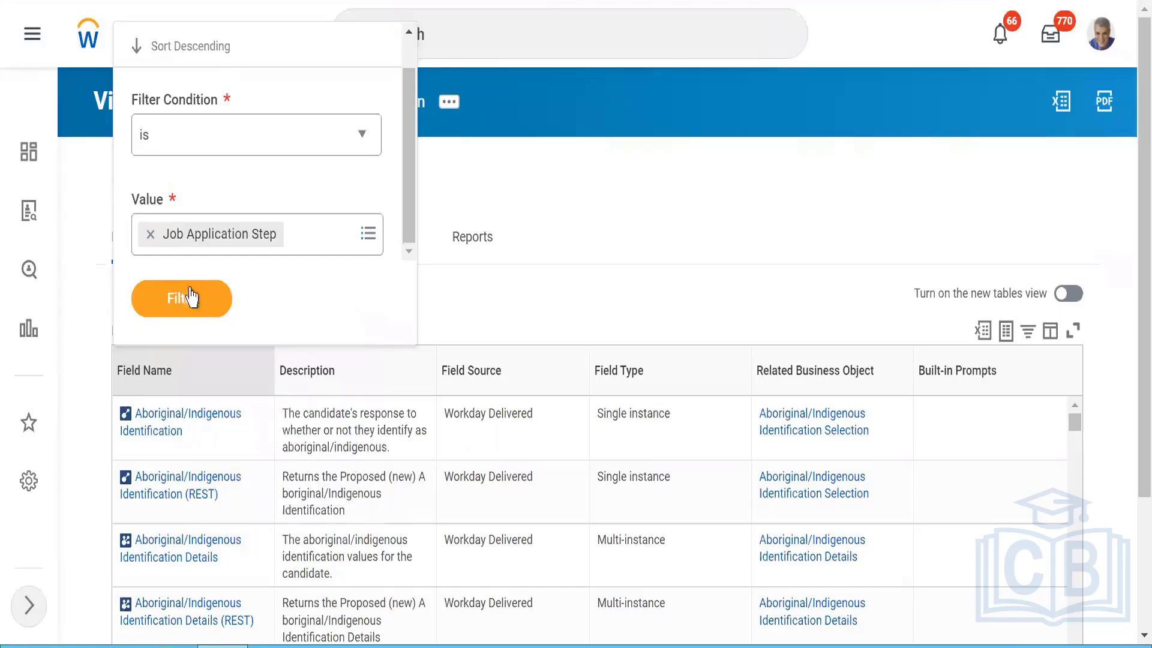
left_click(183, 298)
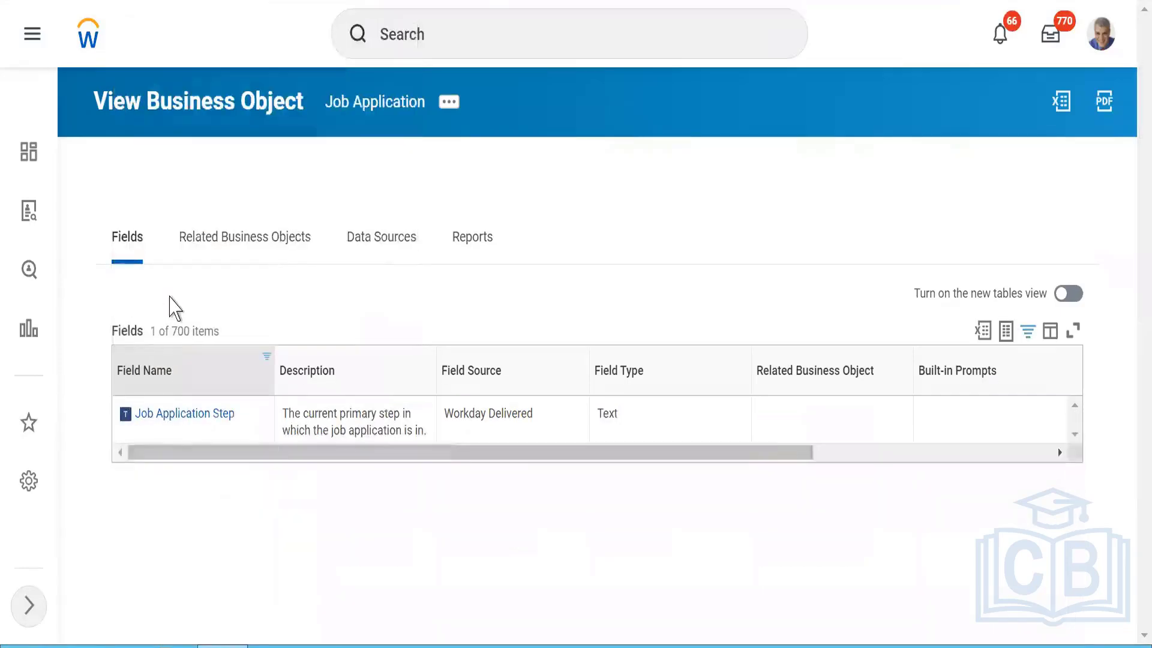
double_click(609, 414)
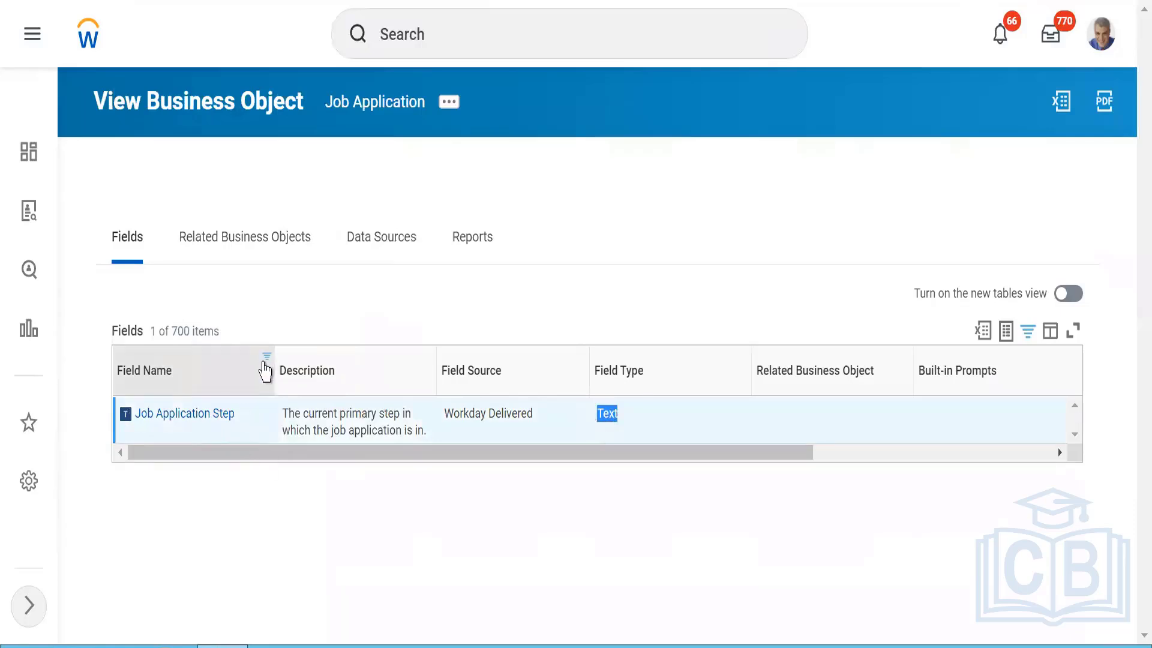
Replace the field name filter with Business Process Step and Steps, and read the Business Process Step description.
left_click(264, 372)
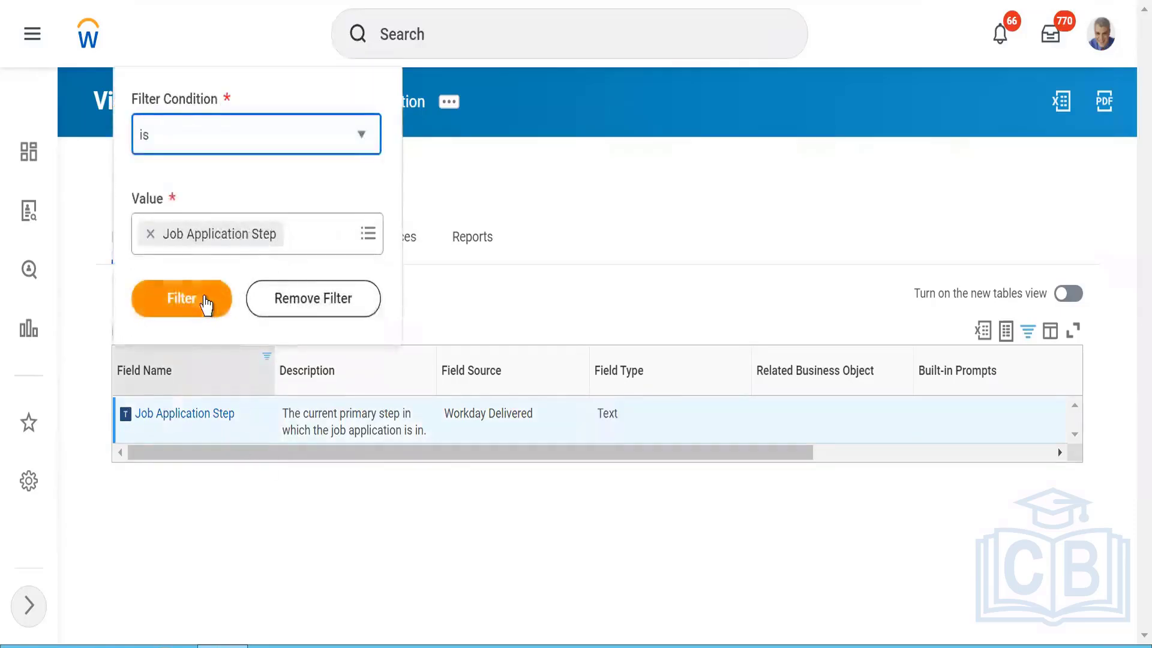
left_click(204, 304)
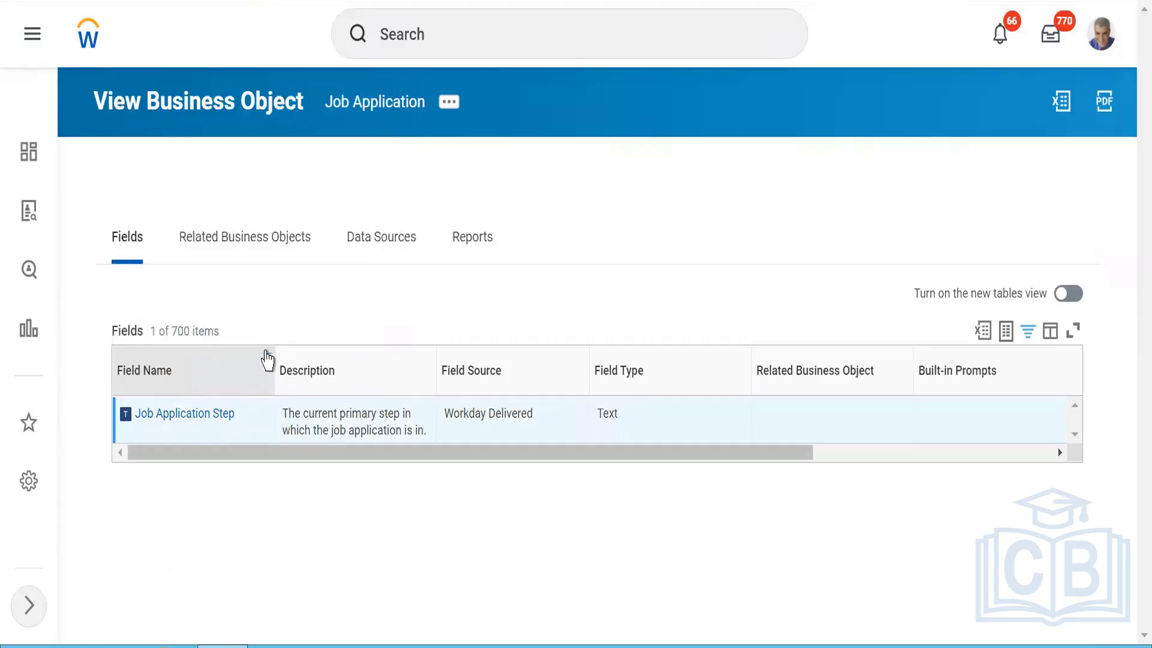
left_click(267, 359)
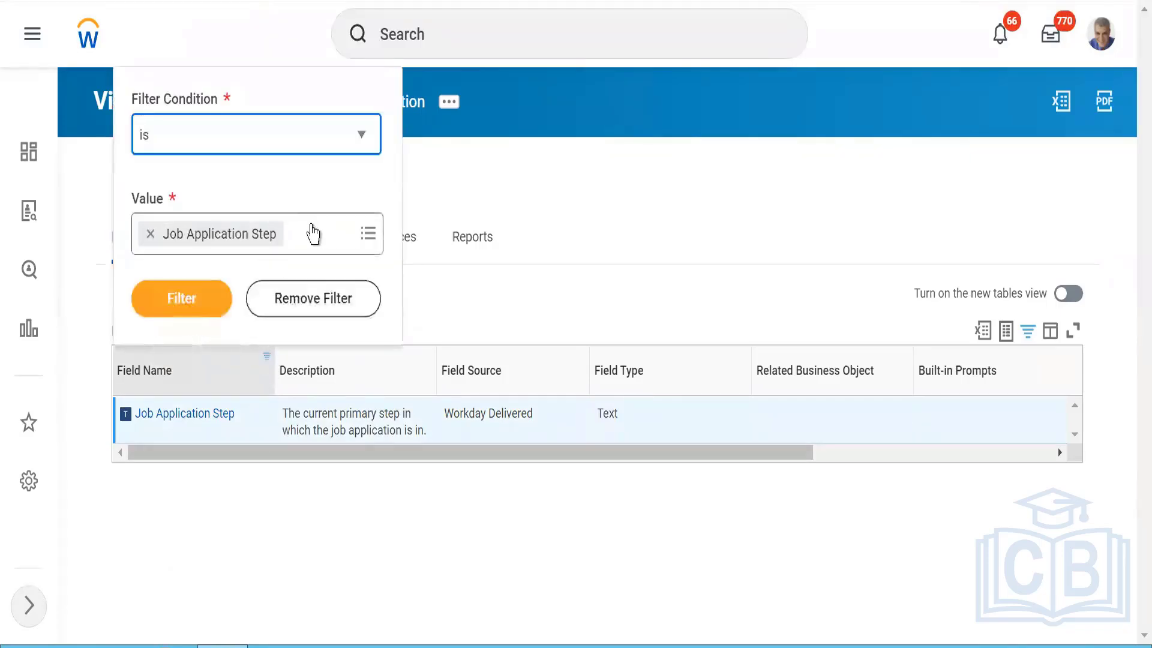
left_click(312, 224)
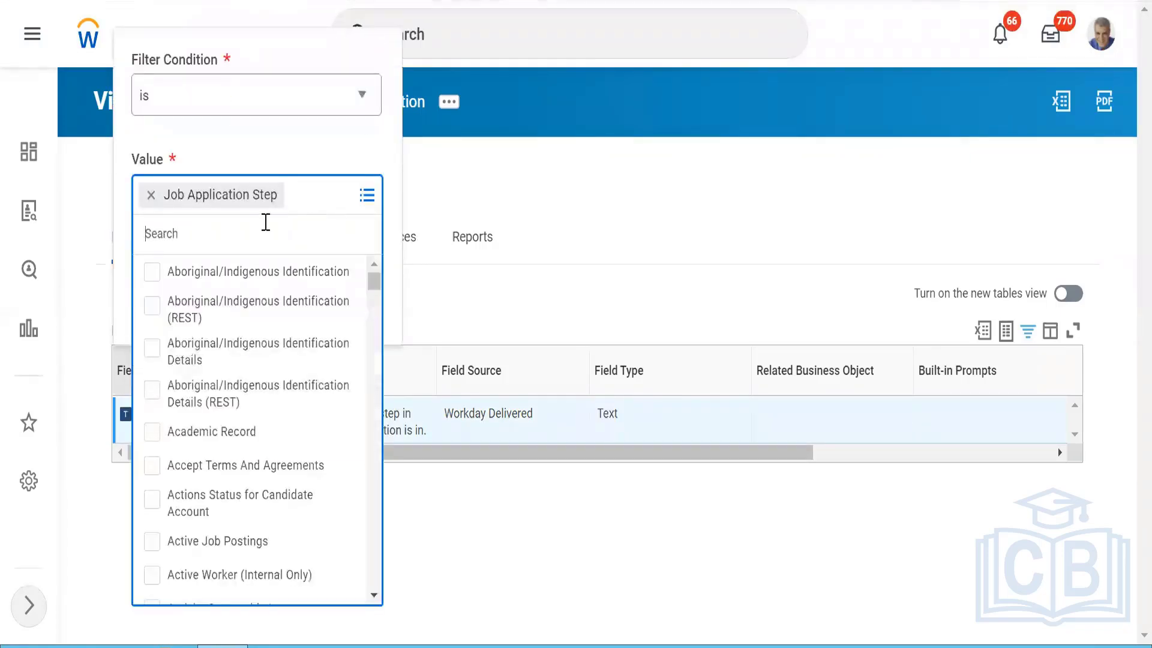
left_click(151, 195)
left_click(177, 233)
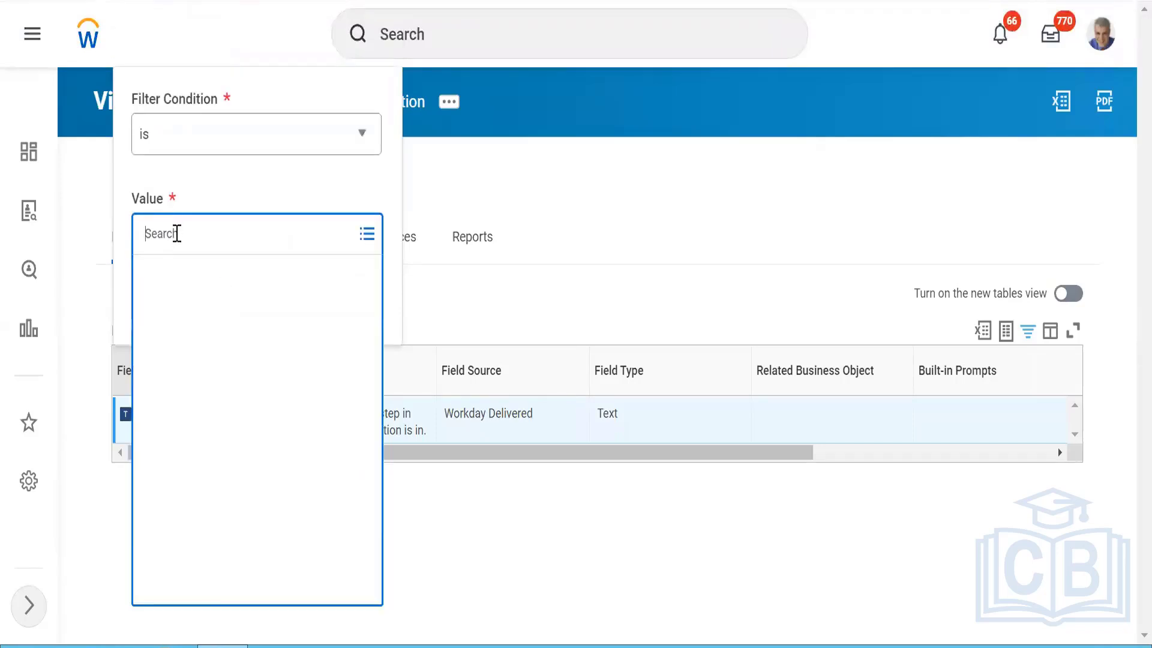
type("step")
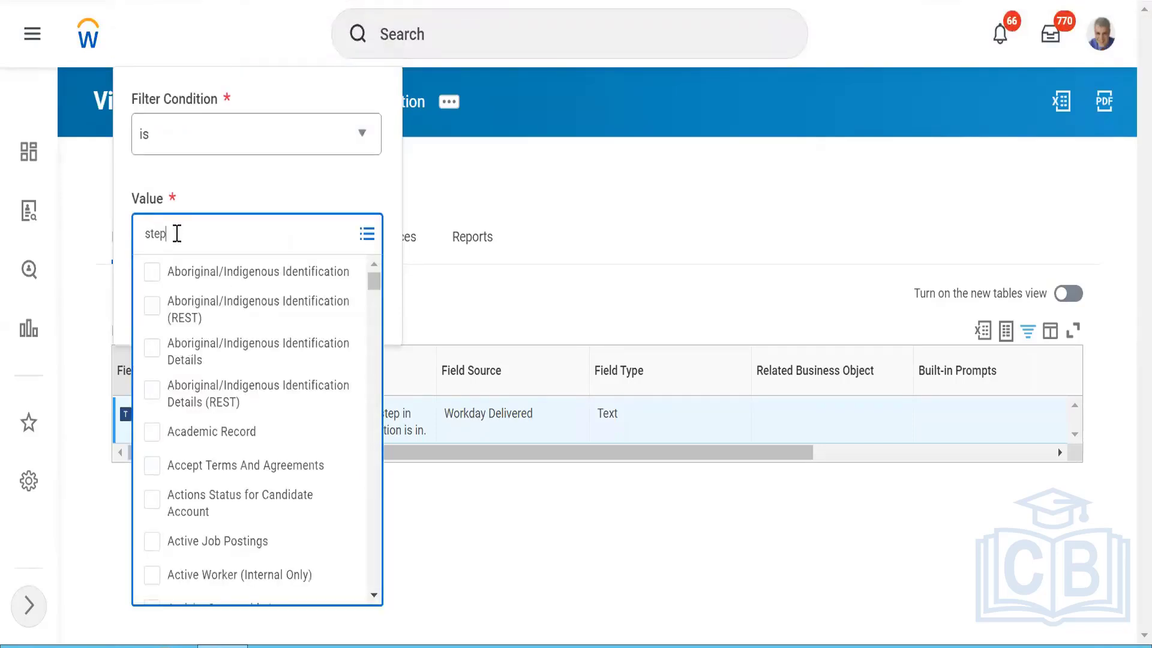
key("Return")
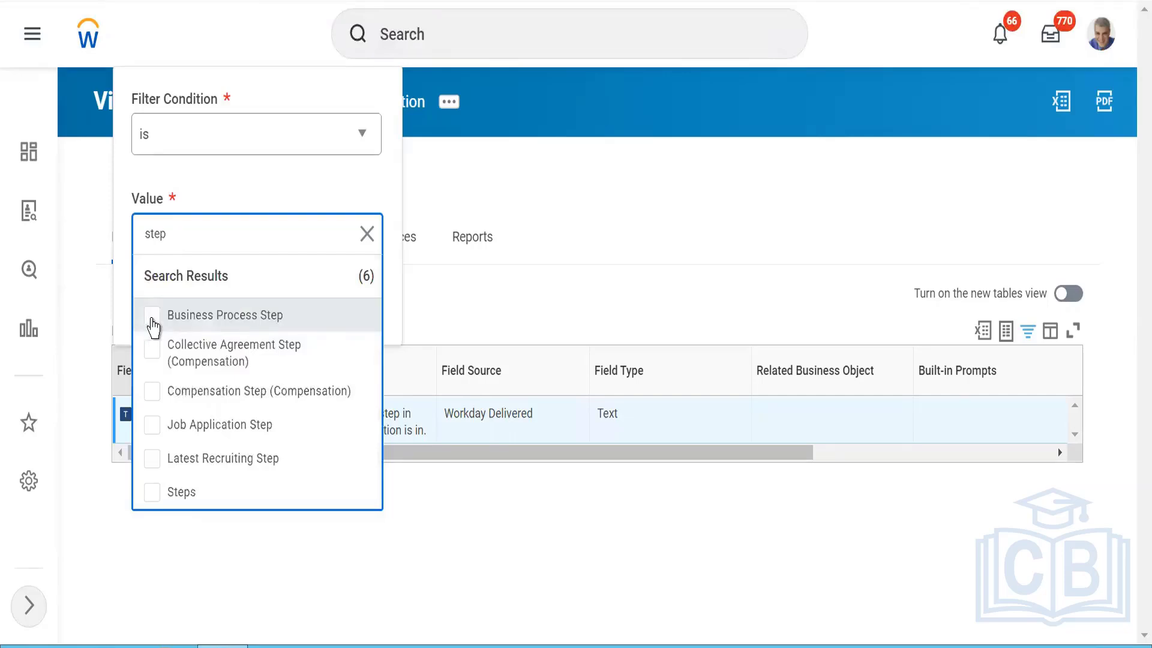
left_click(153, 317)
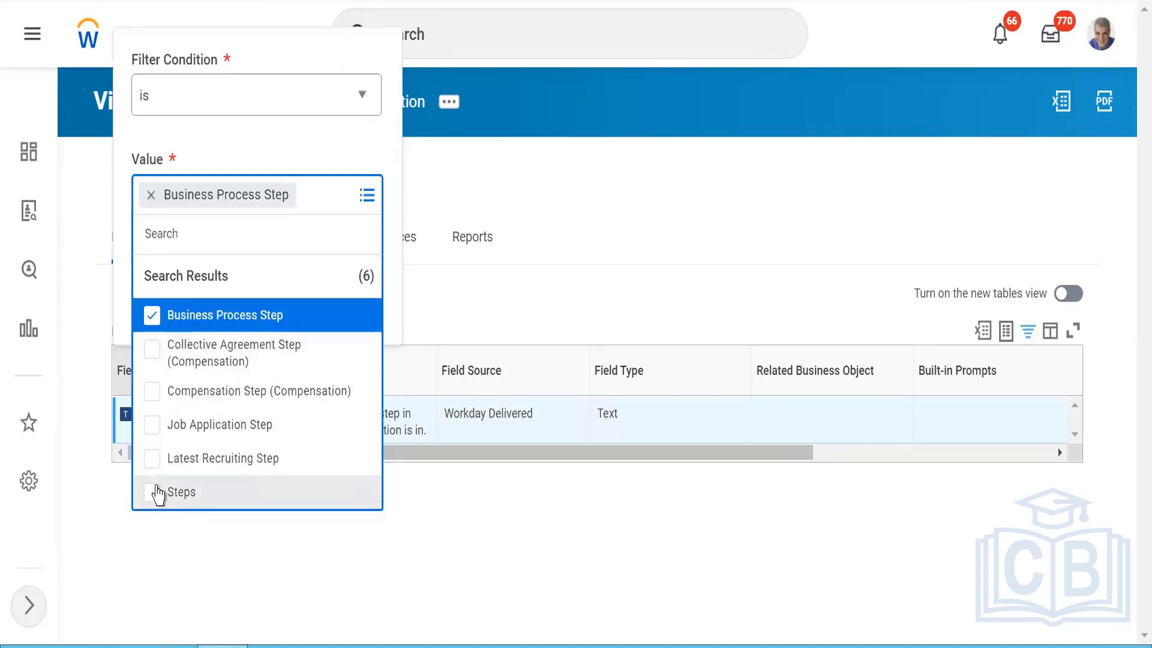
left_click(153, 492)
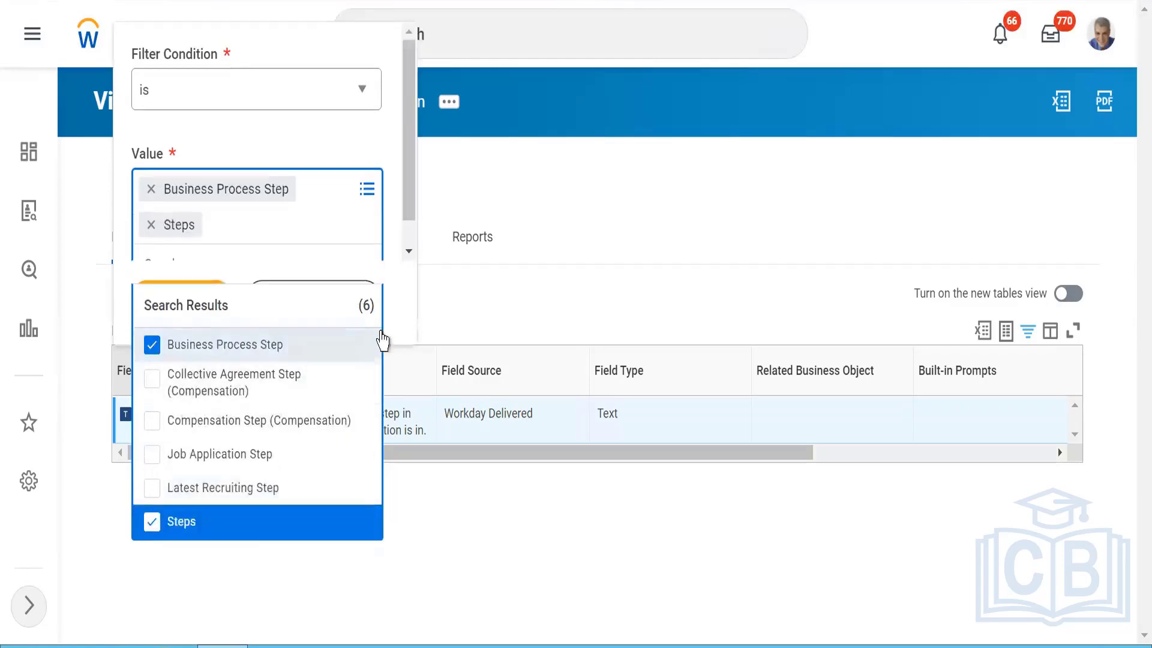
left_click(367, 329)
left_click(181, 298)
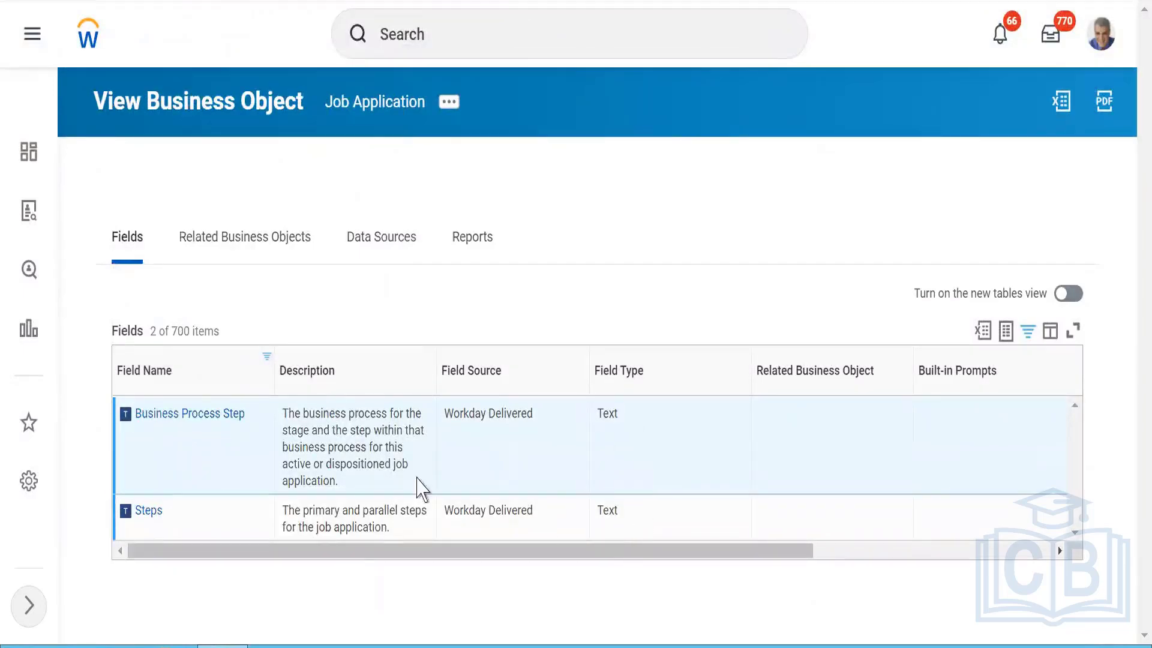
left_click_drag(302, 414, 424, 490)
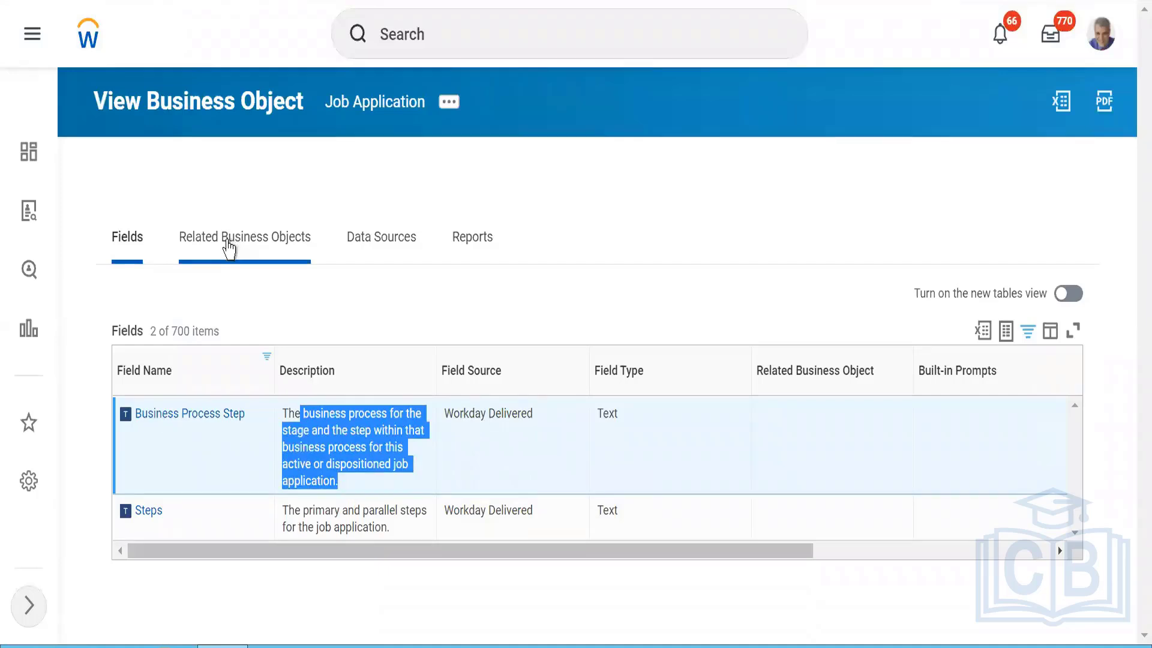
Review the related business objects that Job Application links to and from.
right_click(228, 239)
left_click(221, 248)
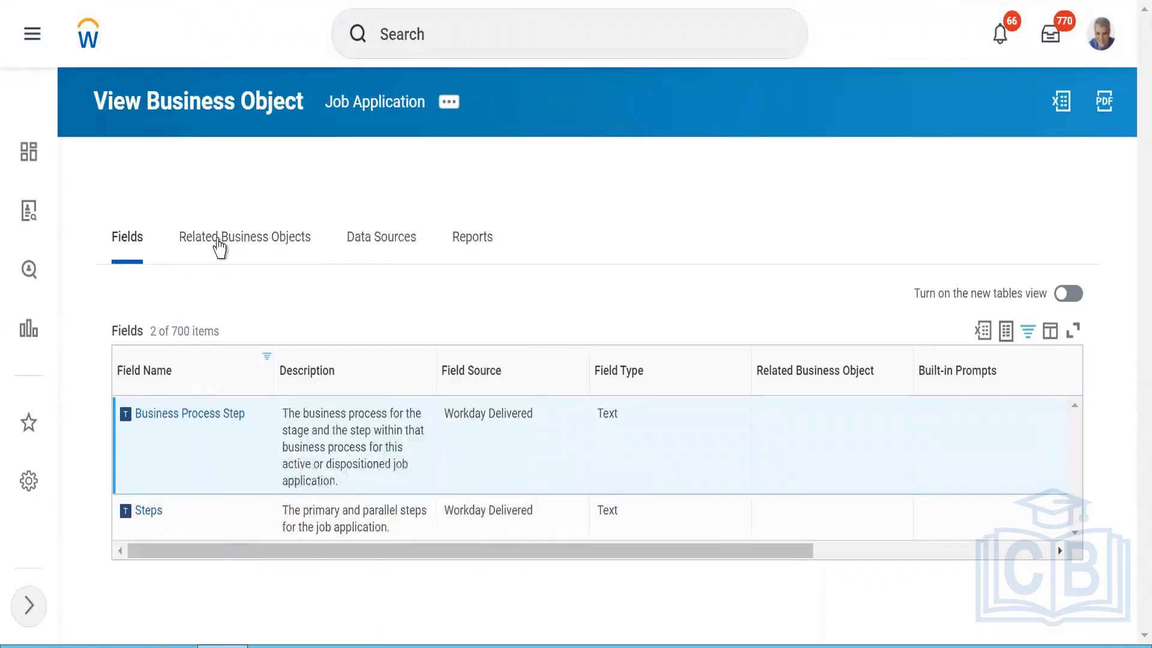
left_click(221, 248)
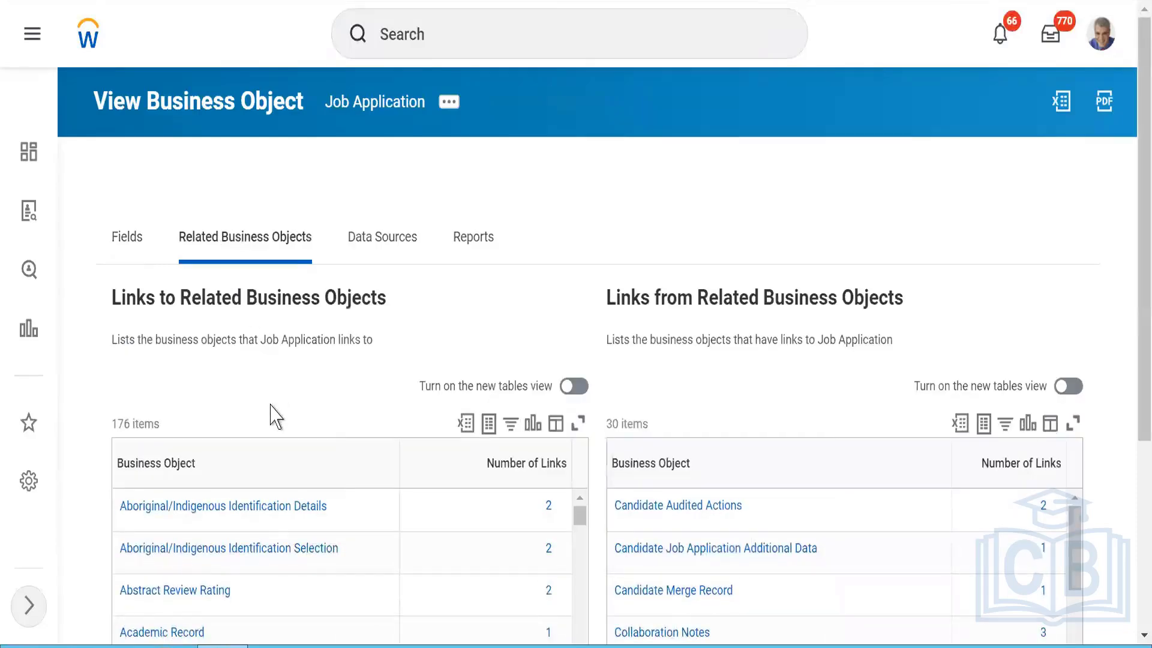
scroll(276, 417, "down", 4)
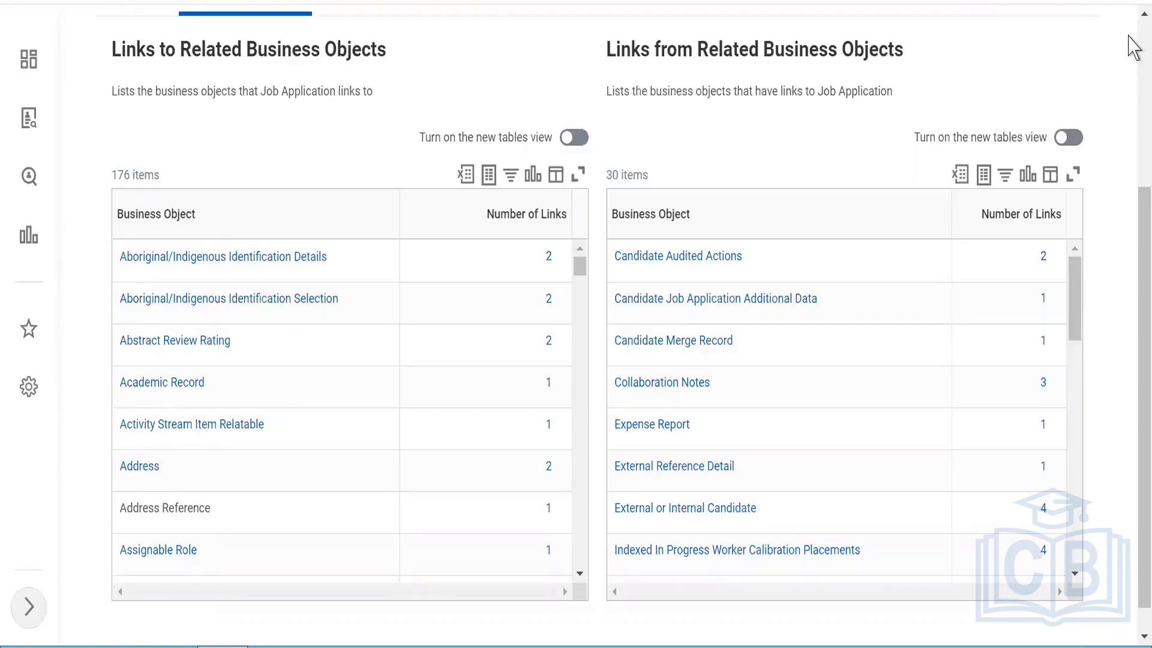
scroll(1131, 37, "up", 4)
left_click_drag(1130, 37, 1130, 90)
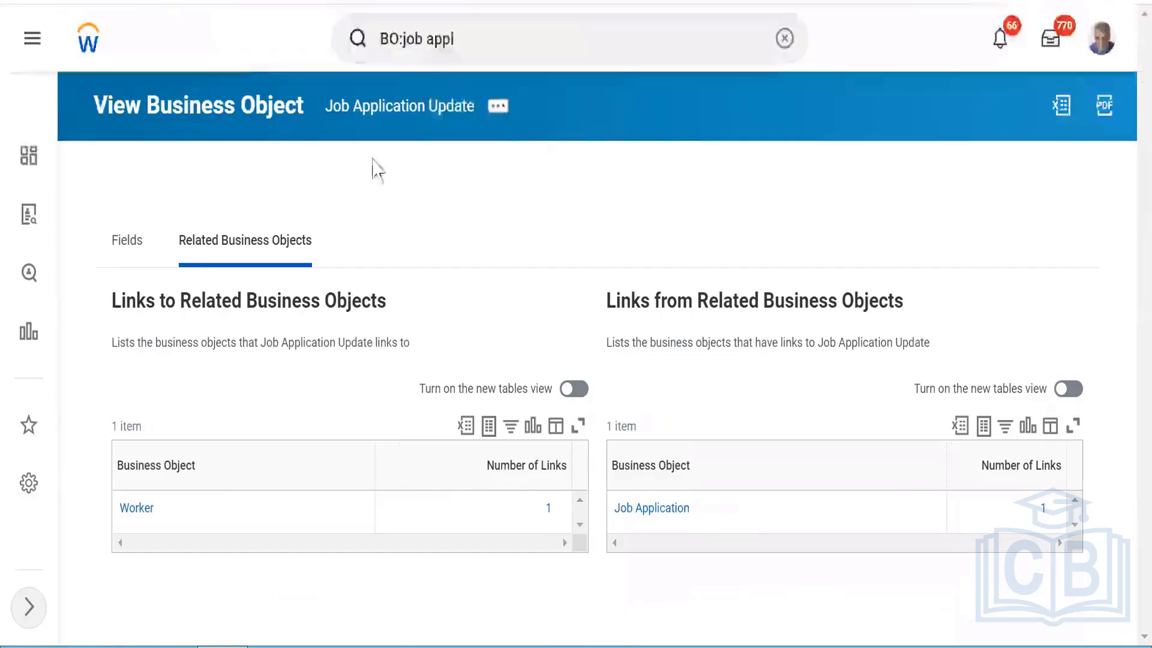
Search all categories for Cb1_cf_esi and open the CB1_CF_ESI calculated field.
left_click(476, 35)
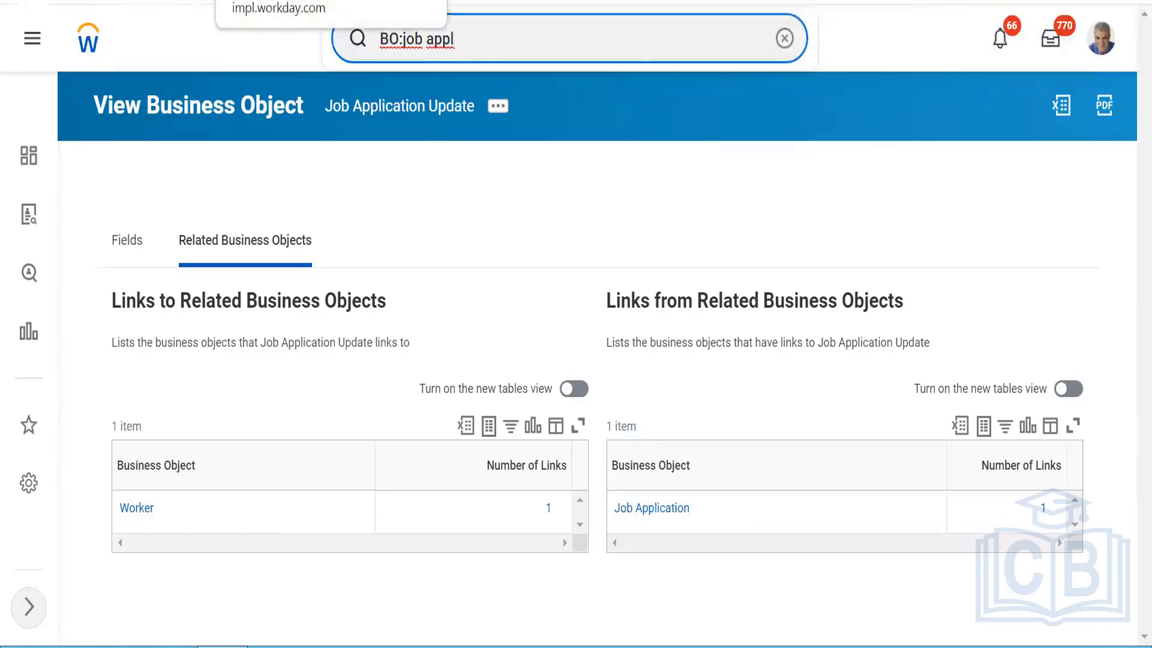
key("ctrl+shift+Left")
key("ctrl+shift+Left")
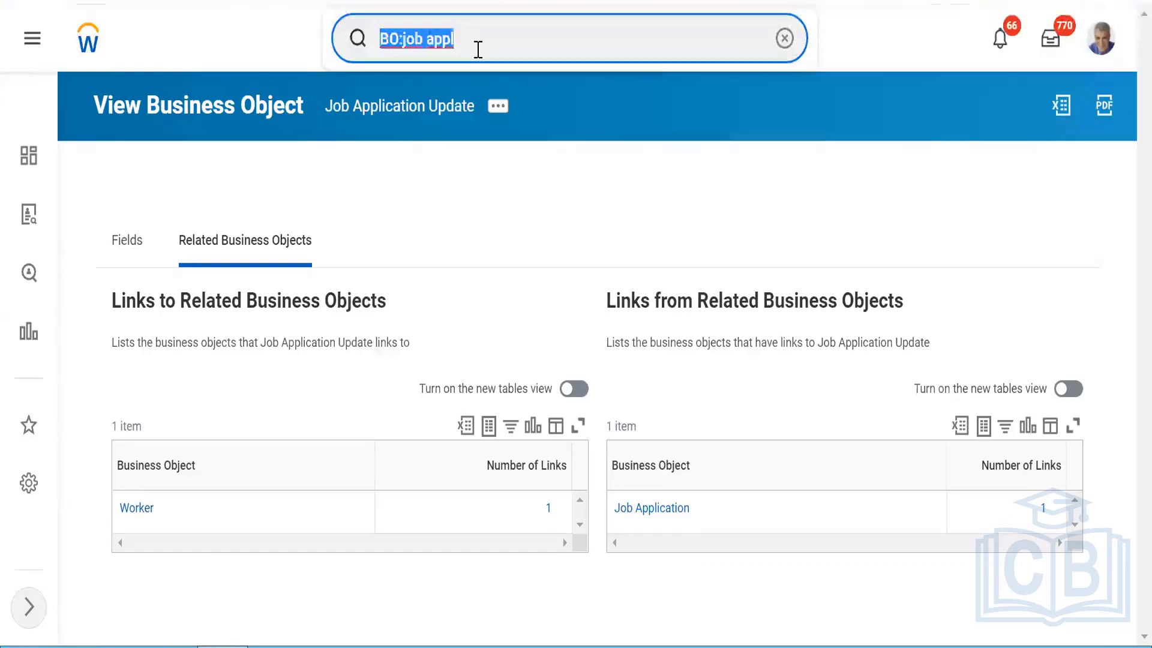
type("Cb1")
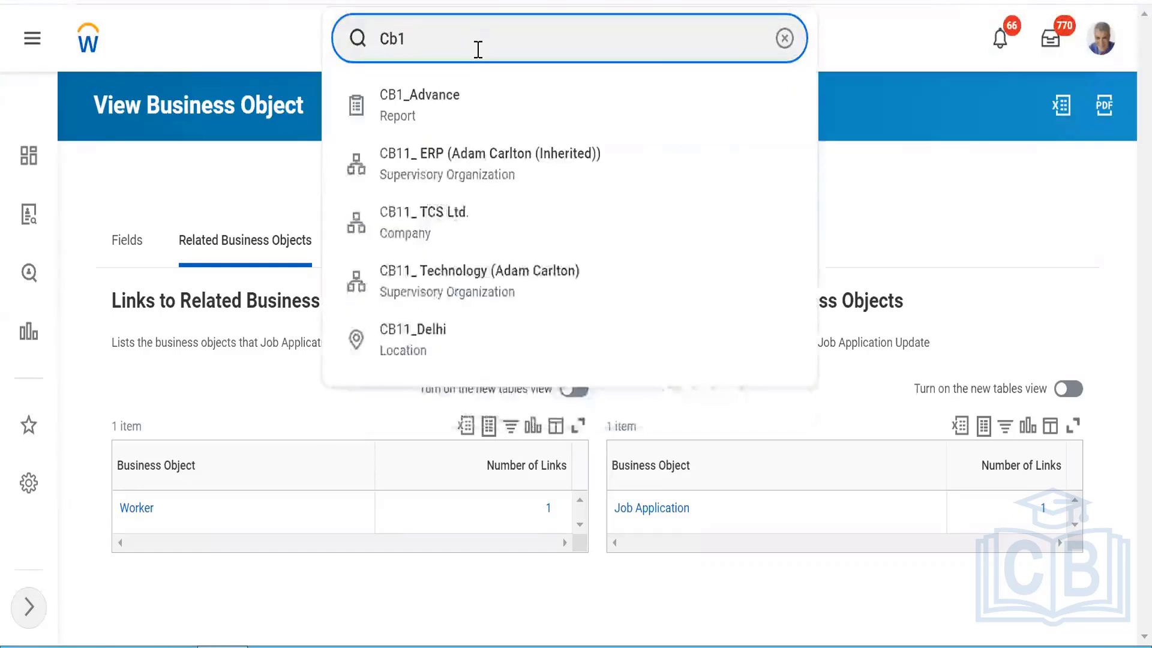
type("_cf_es")
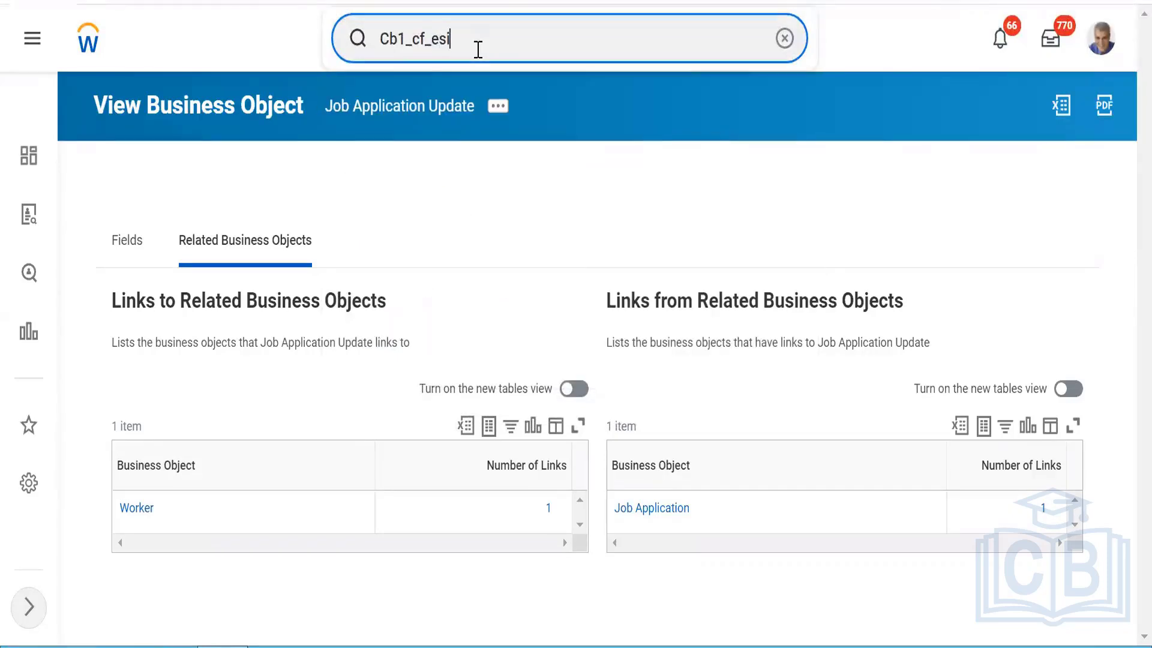
type("i")
key("Return")
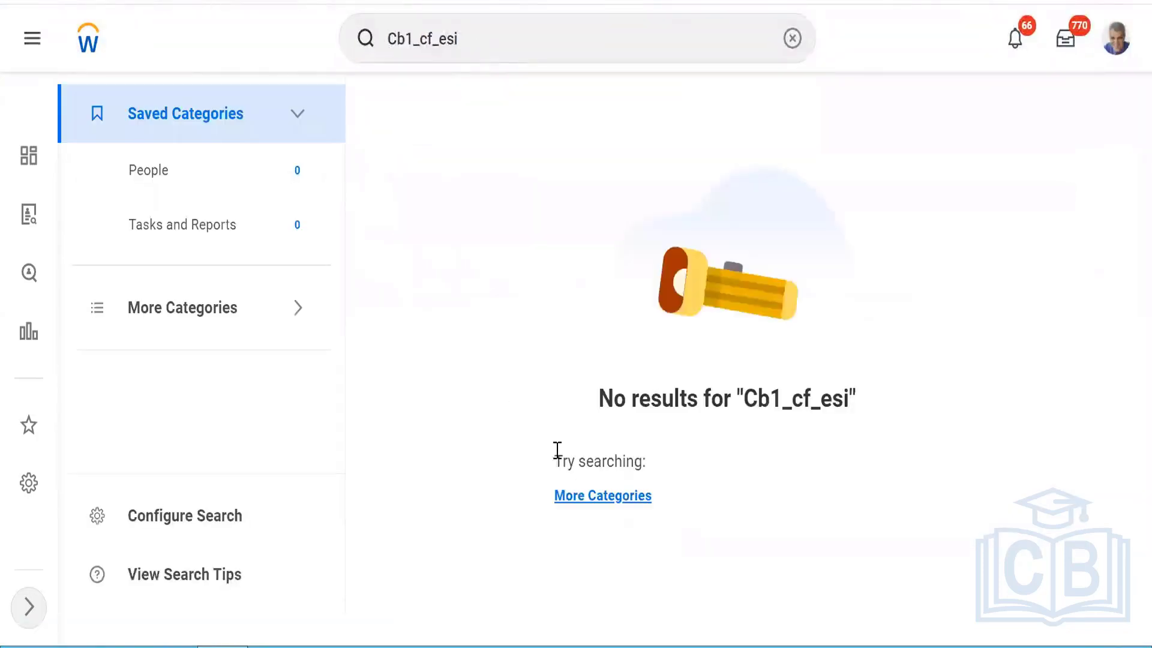
left_click(589, 498)
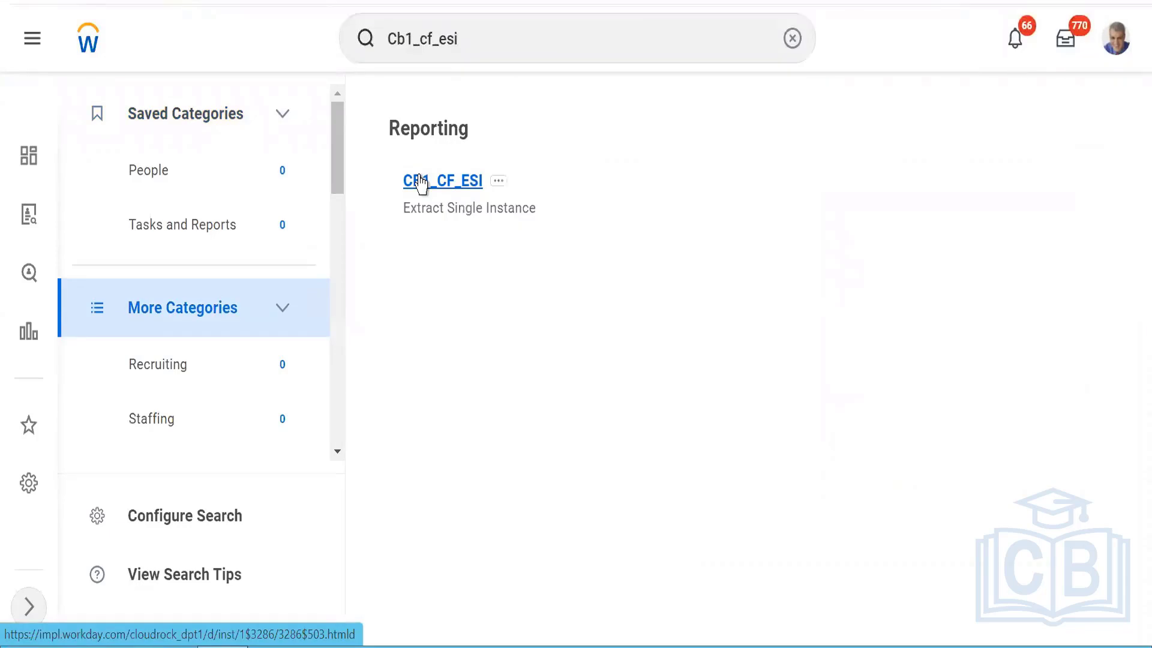
left_click(421, 181)
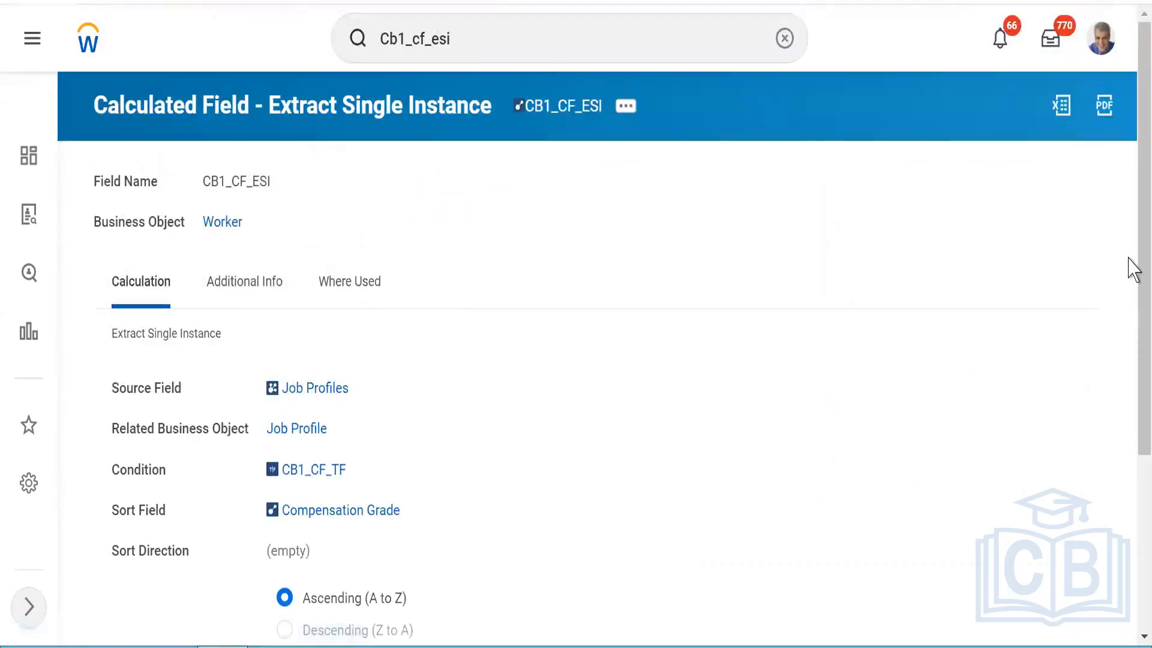
Edit the CB1_CF_ESI calculated field to return specific occurrence 3 and save the change.
left_click(624, 110)
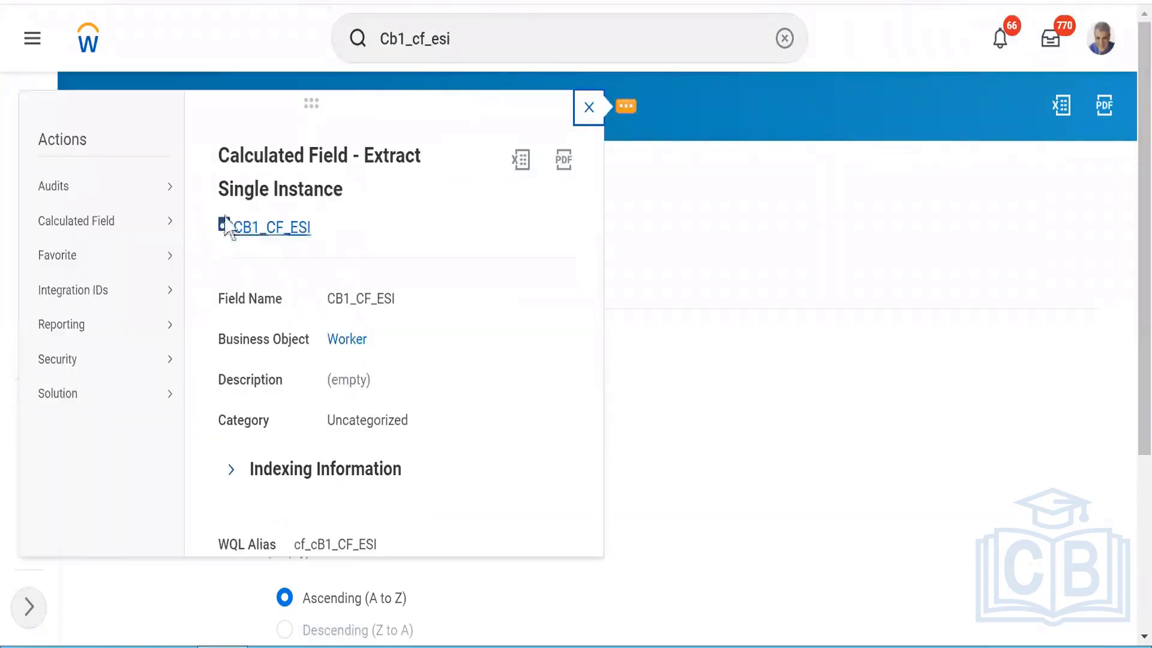
mouse_move(156, 224)
left_click(711, 314)
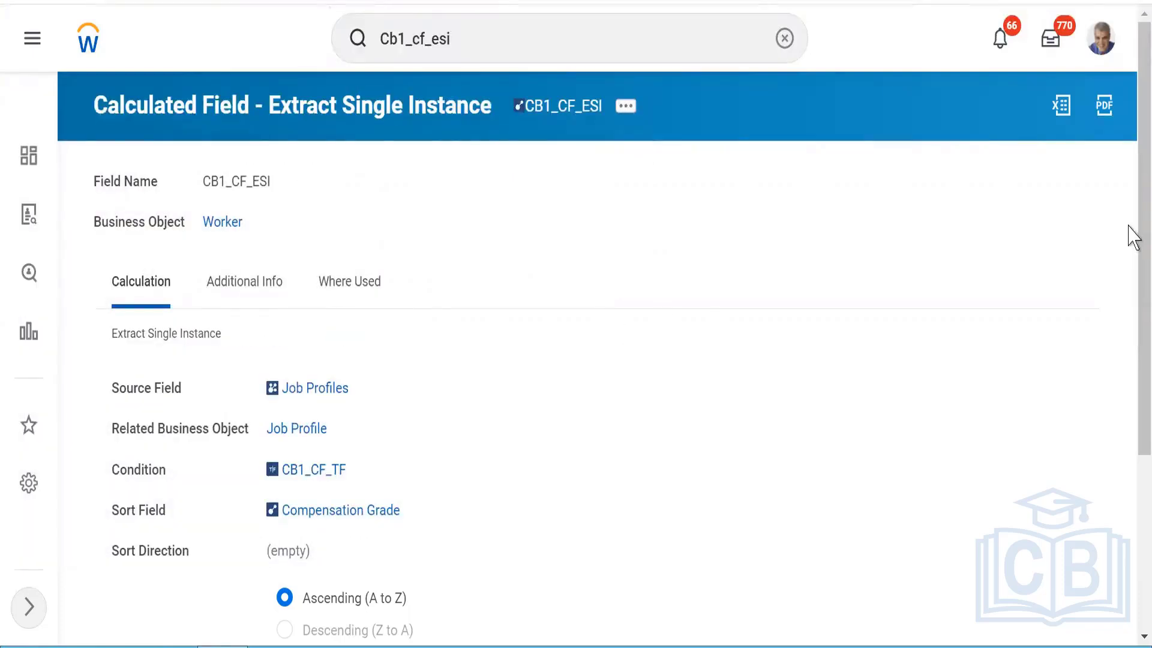
scroll(1132, 319, "down", 2)
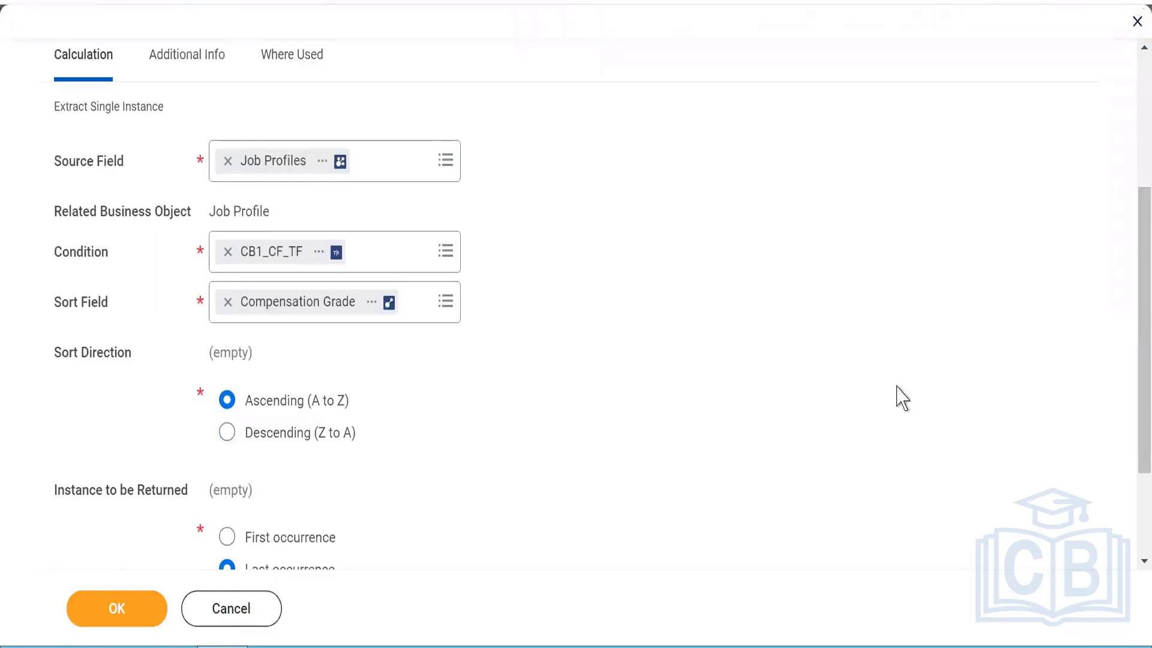
scroll(1130, 390, "down", 3)
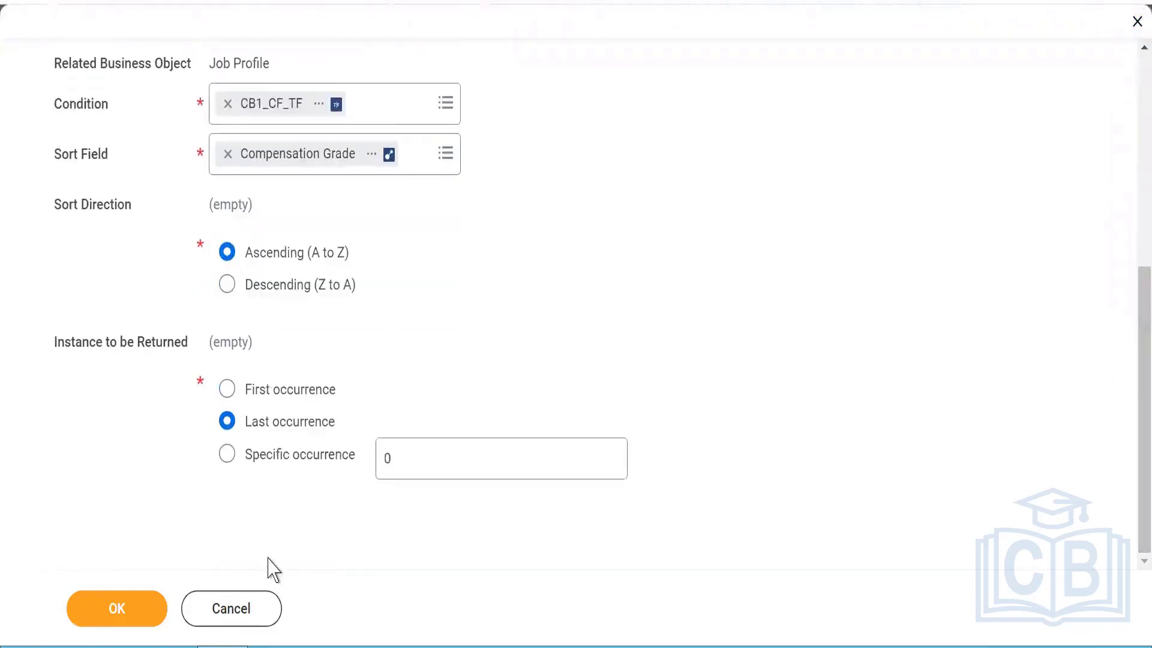
left_click(226, 462)
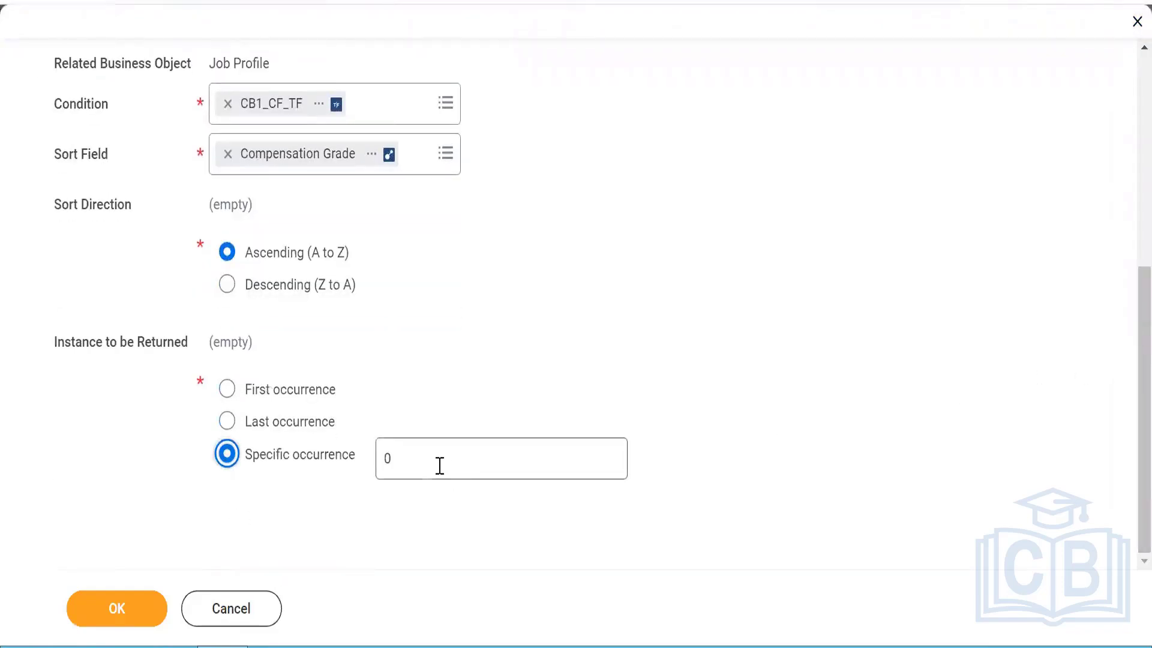
left_click(439, 465)
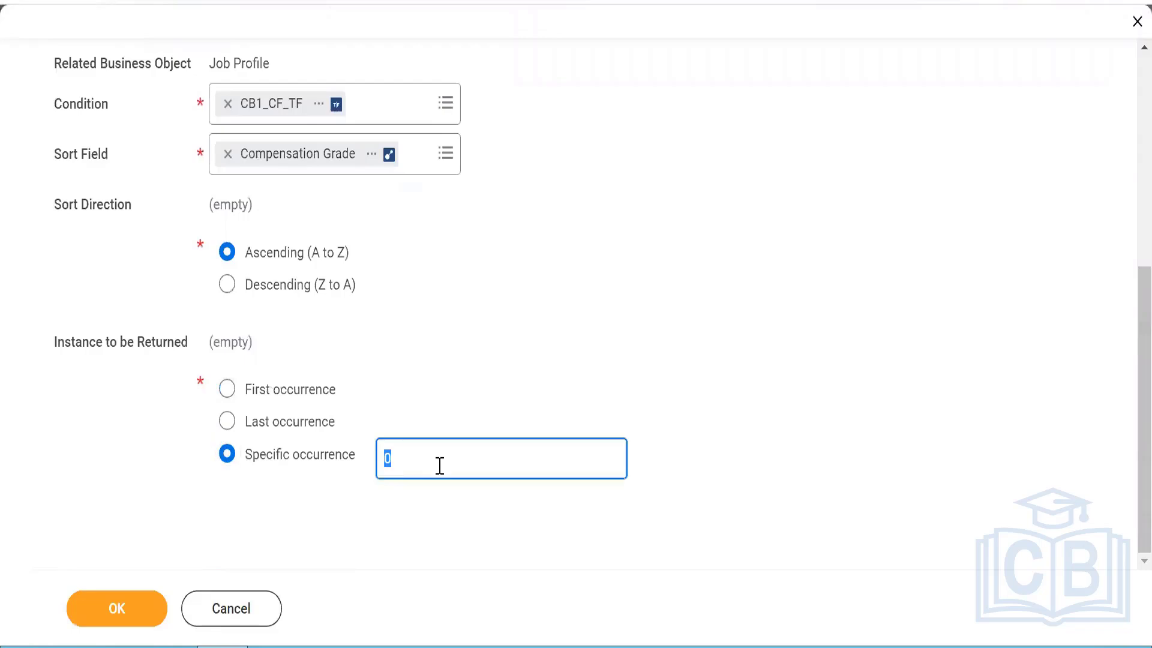
type("3")
left_click(543, 327)
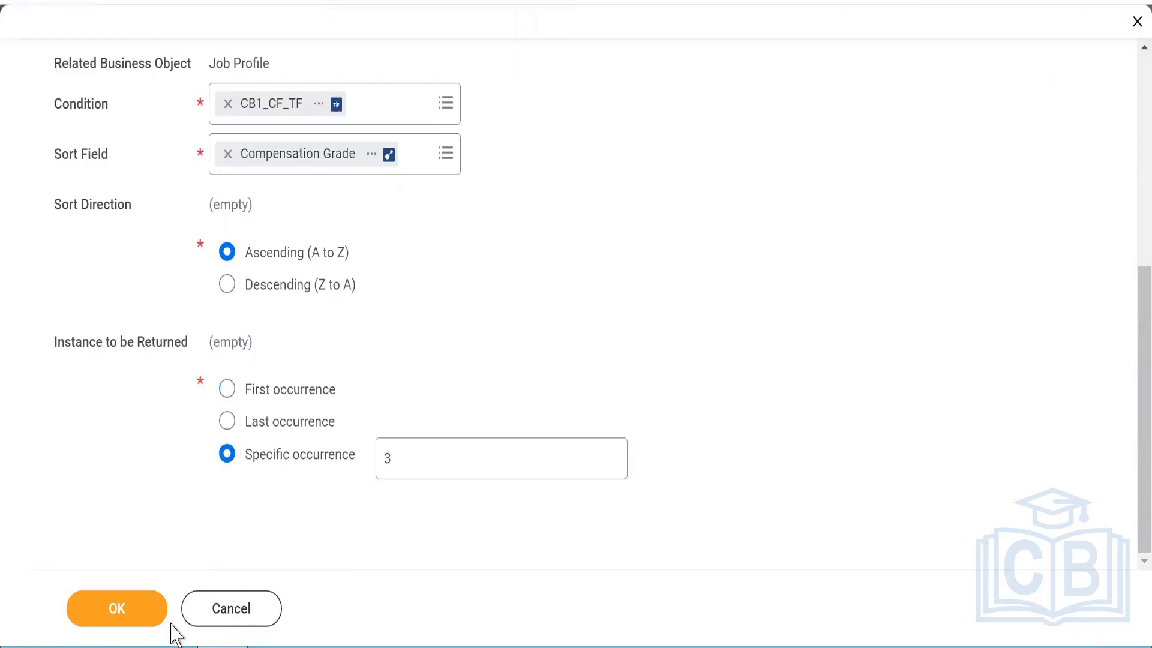
left_click(112, 616)
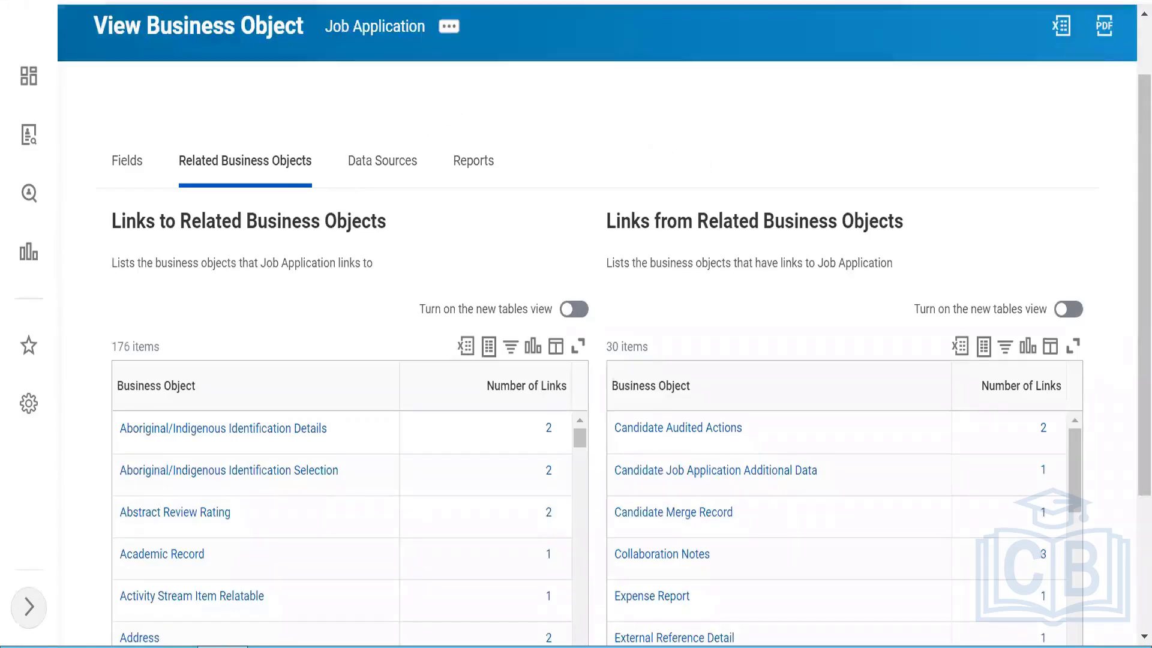
From the Job Application page, search for CB1_ and run the CB1_Advance report.
scroll(1134, 44, "up", 1)
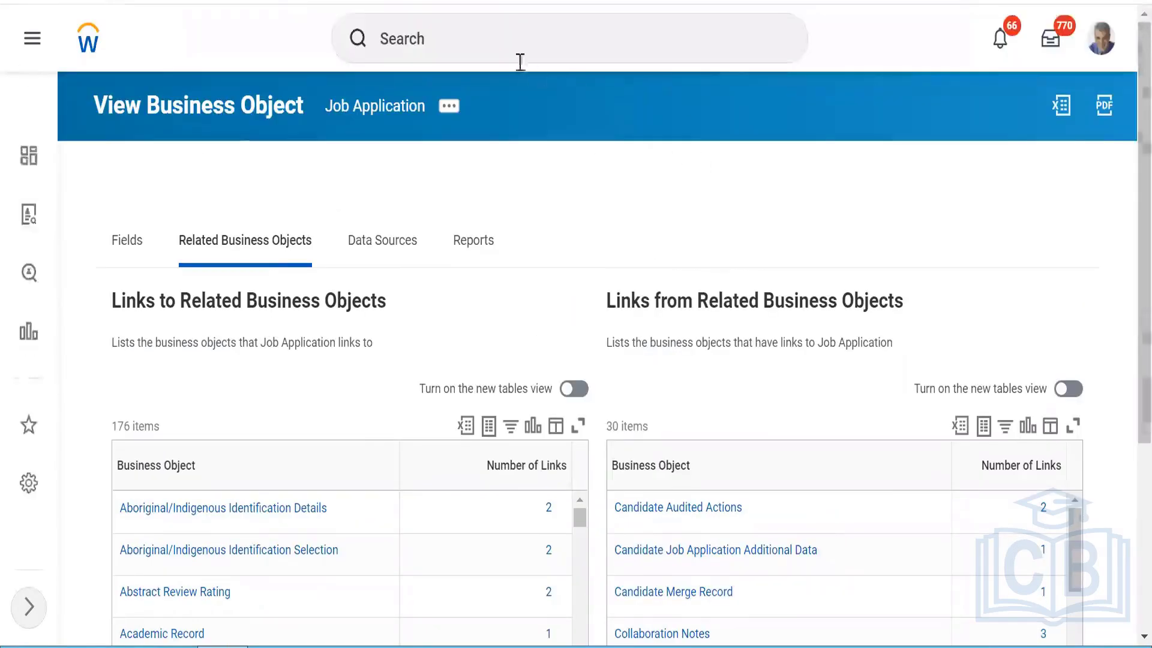
left_click(474, 28)
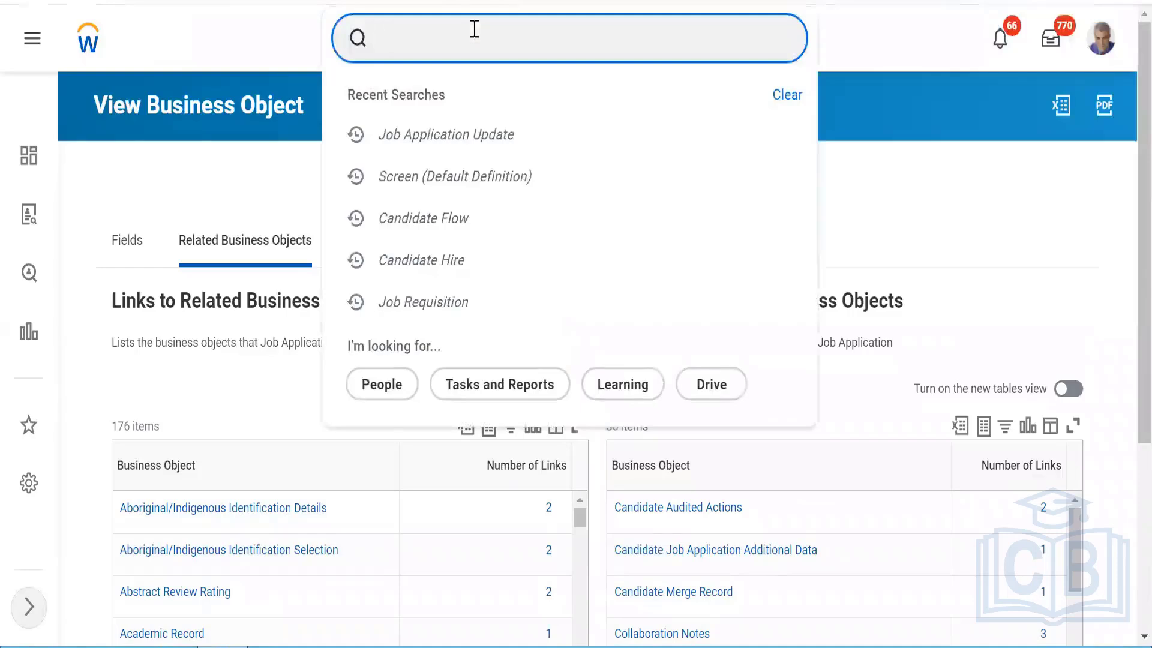
type("CB")
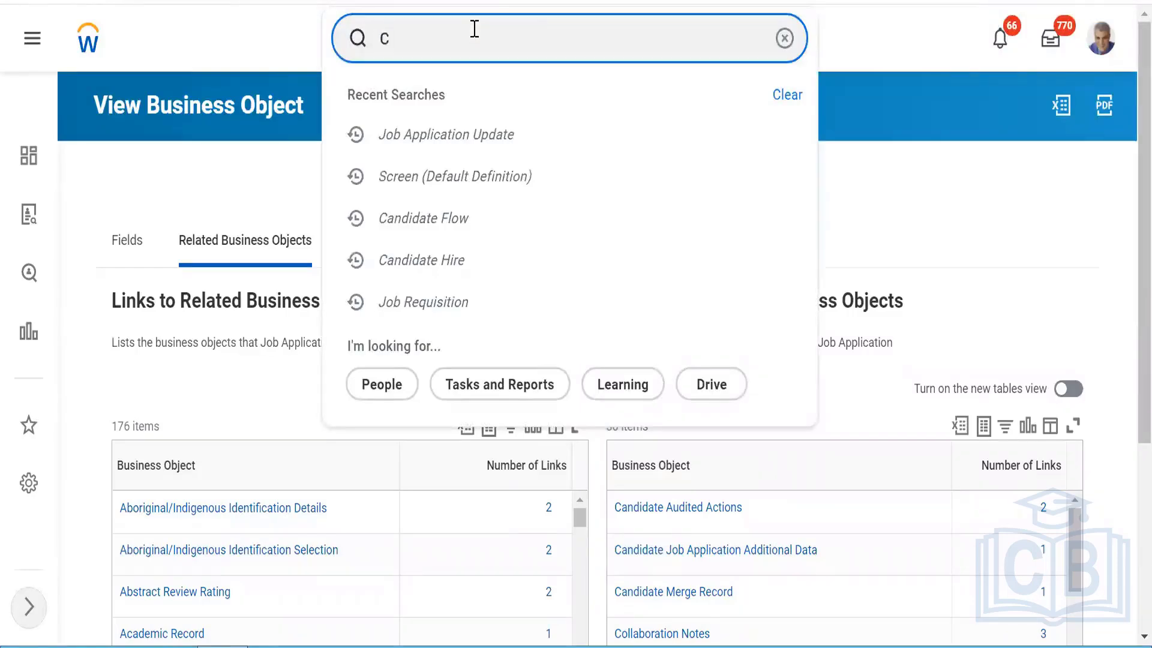
type("1_")
left_click(393, 117)
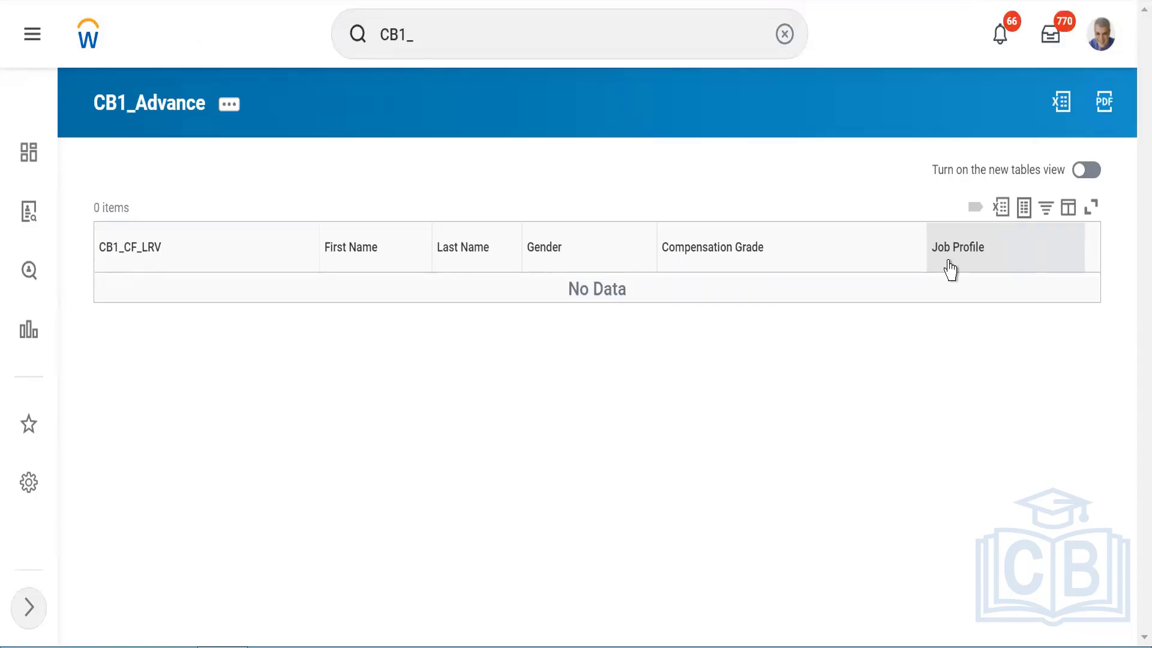
Open the CB1_Advance custom report definition for editing and examine its setup.
left_click(228, 105)
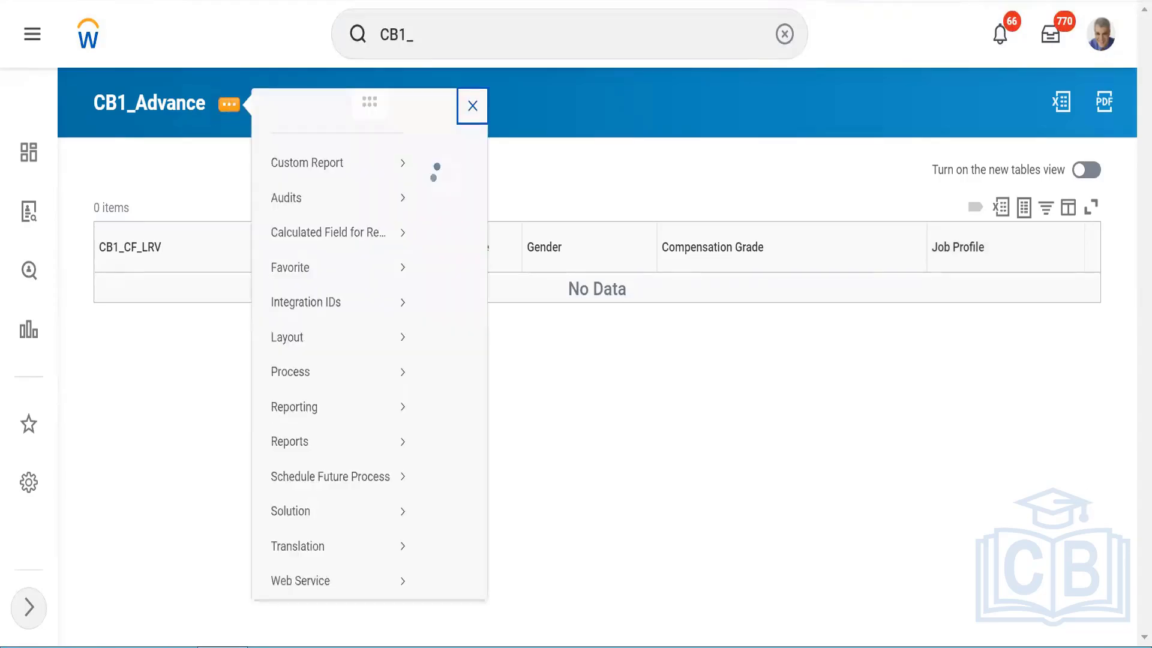
mouse_move(360, 191)
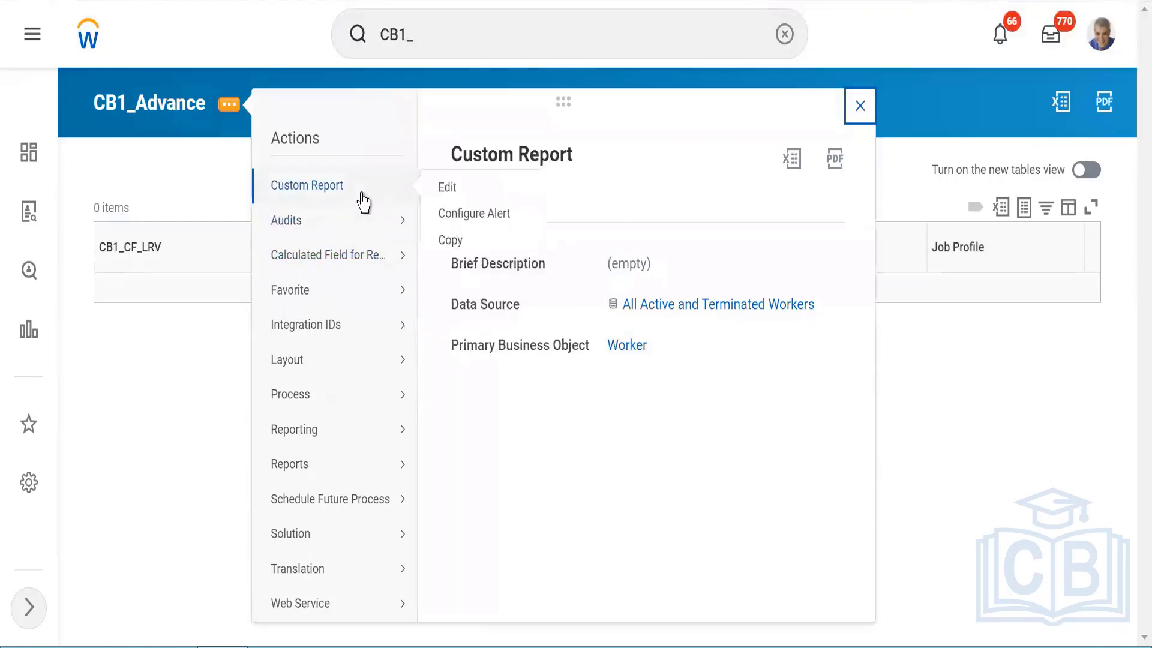
left_click(446, 190)
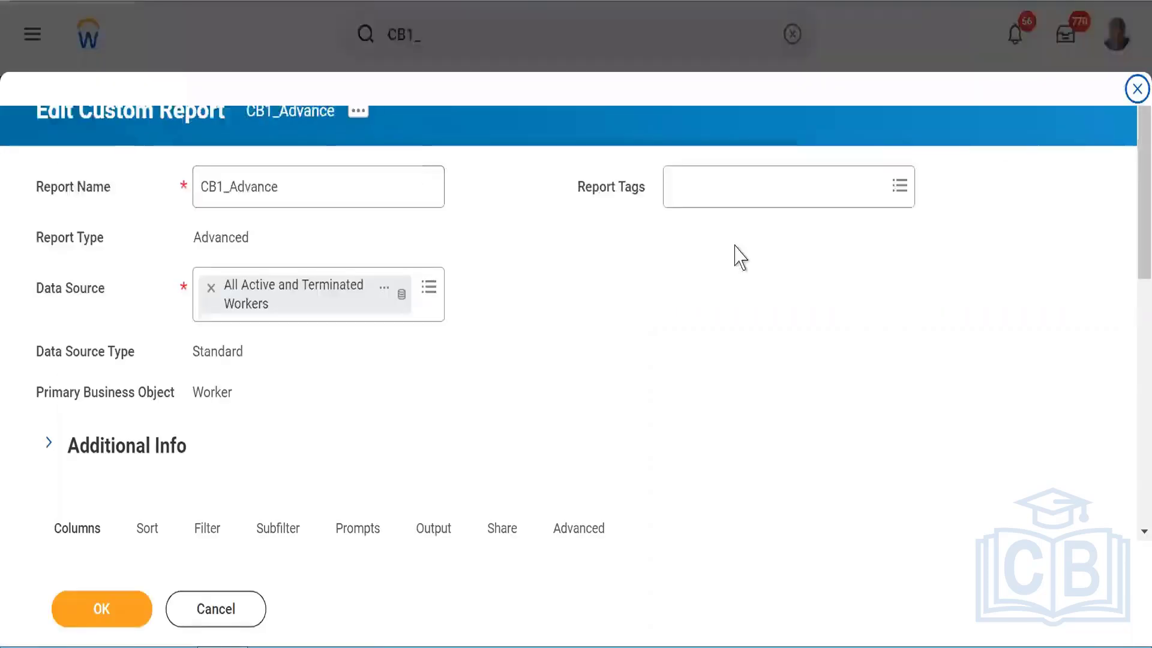
scroll(1127, 252, "down", 6)
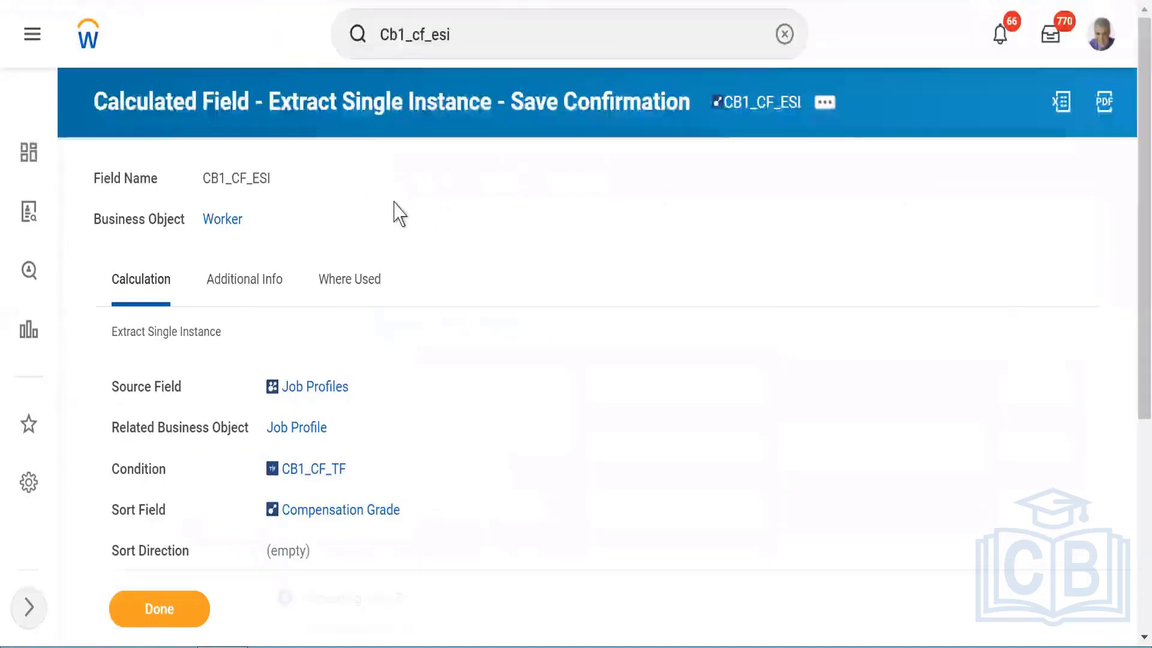
Edit the CB1_CF_ESI calculated field to return the last occurrence and save it.
left_click(823, 105)
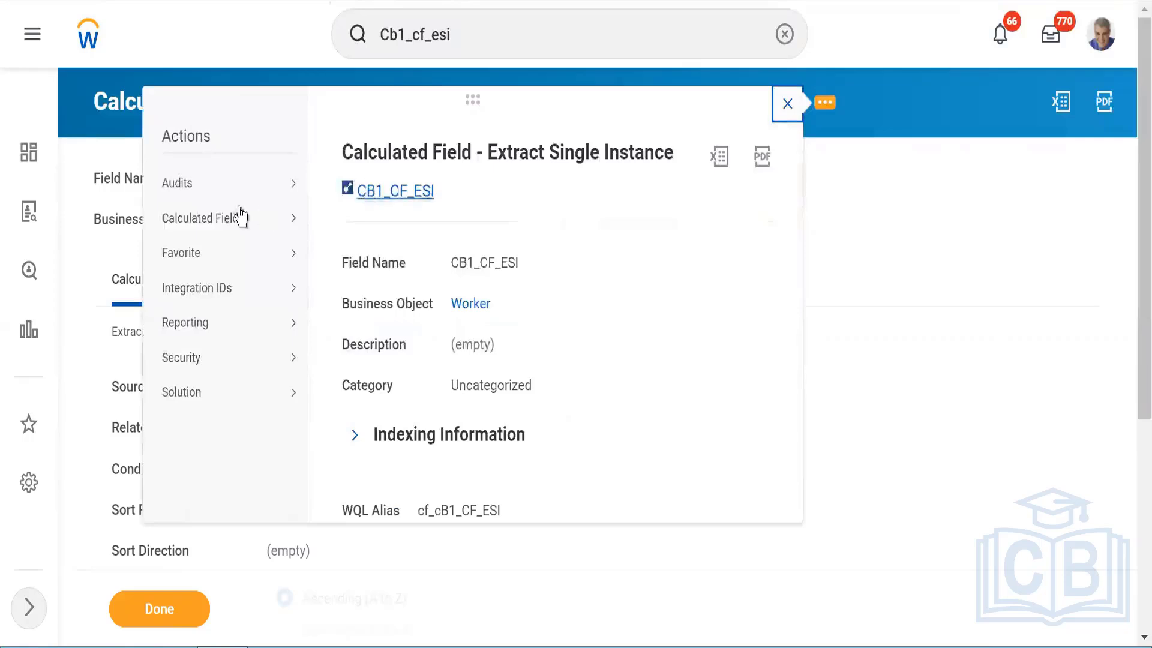
mouse_move(222, 225)
left_click(339, 220)
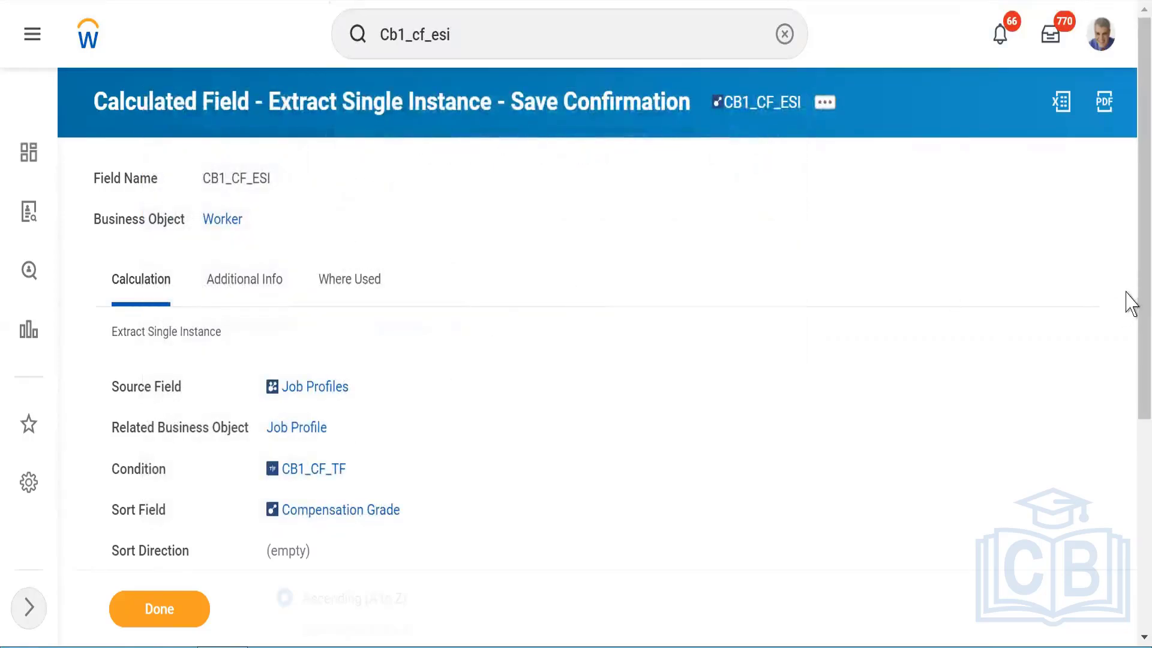
scroll(1129, 282, "down", 8)
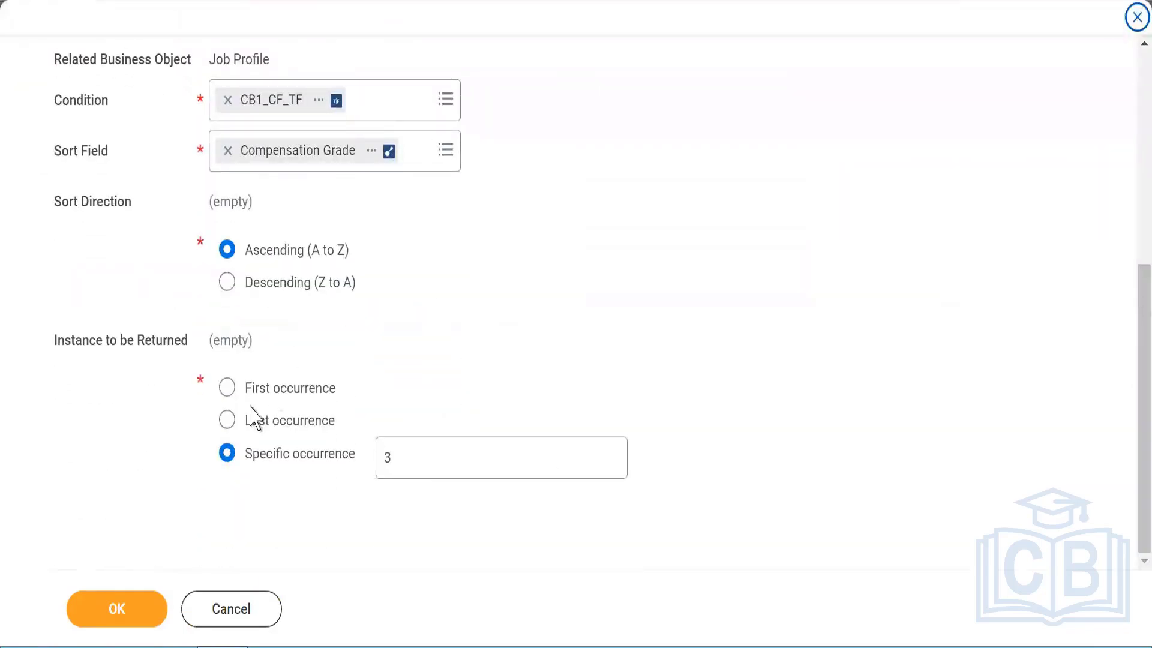
left_click(226, 420)
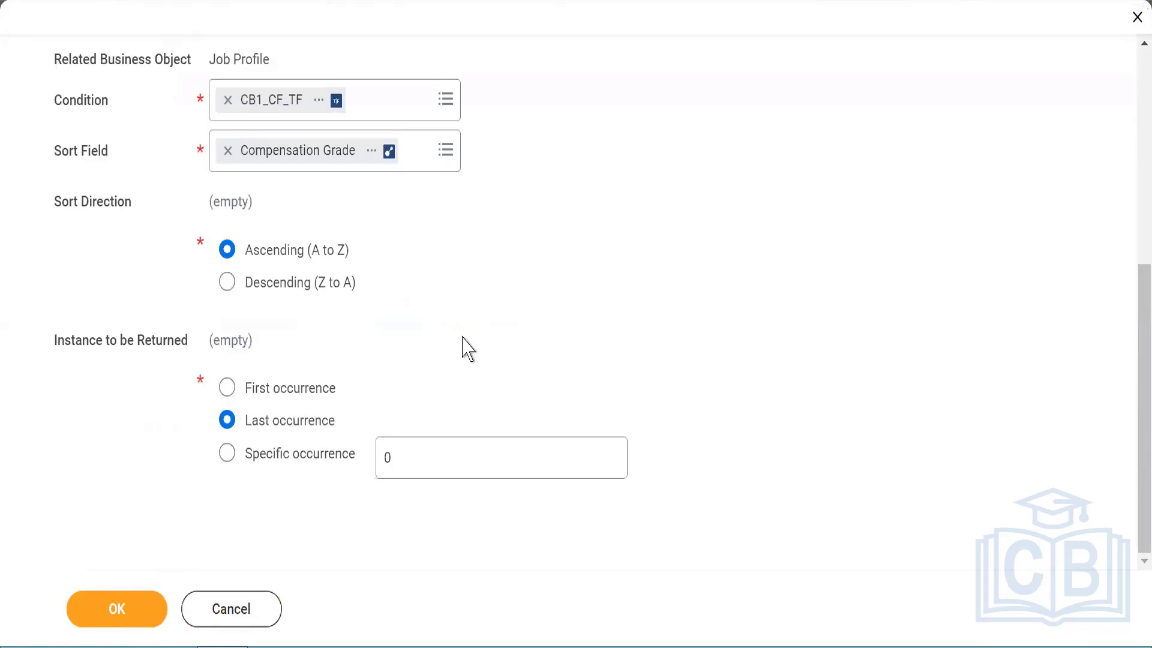
left_click(108, 613)
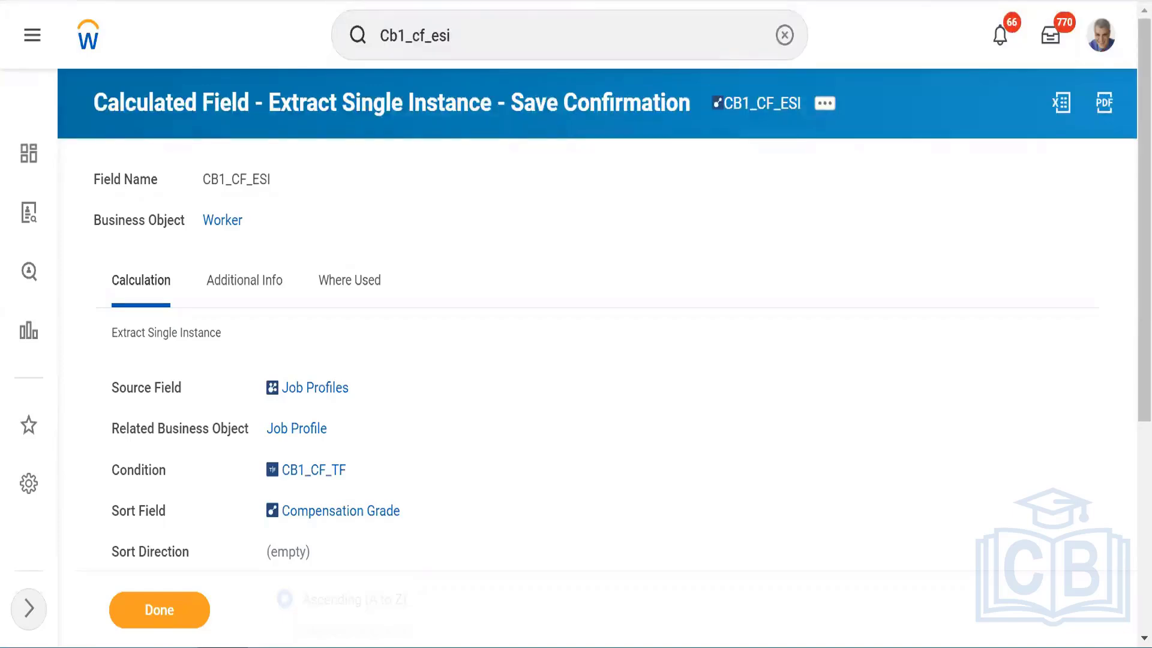
Check the saved calculation settings of CB1_CF_ESI and return to the home page.
scroll(101, 30, "down", 5)
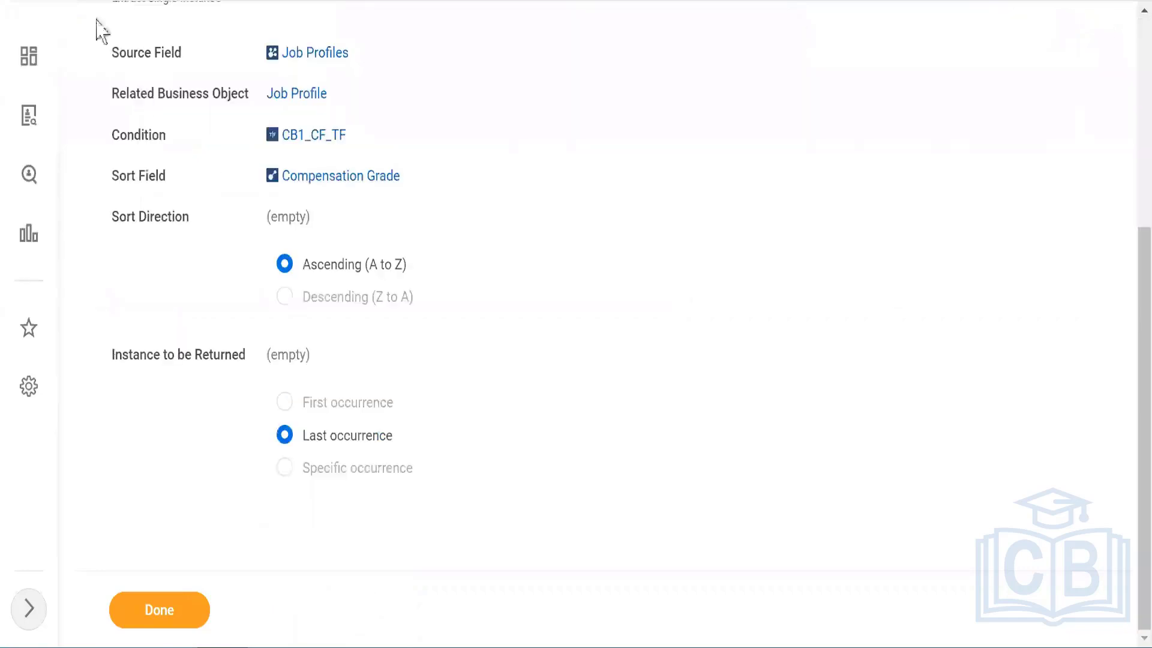
scroll(1132, 58, "up", 5)
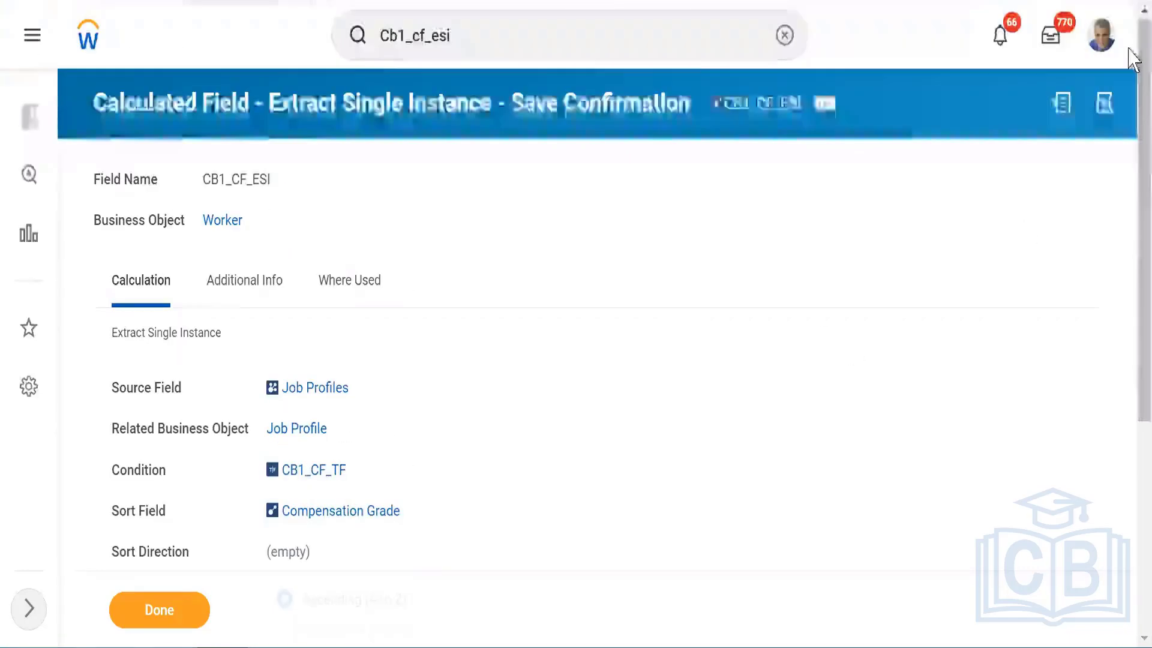
left_click(87, 43)
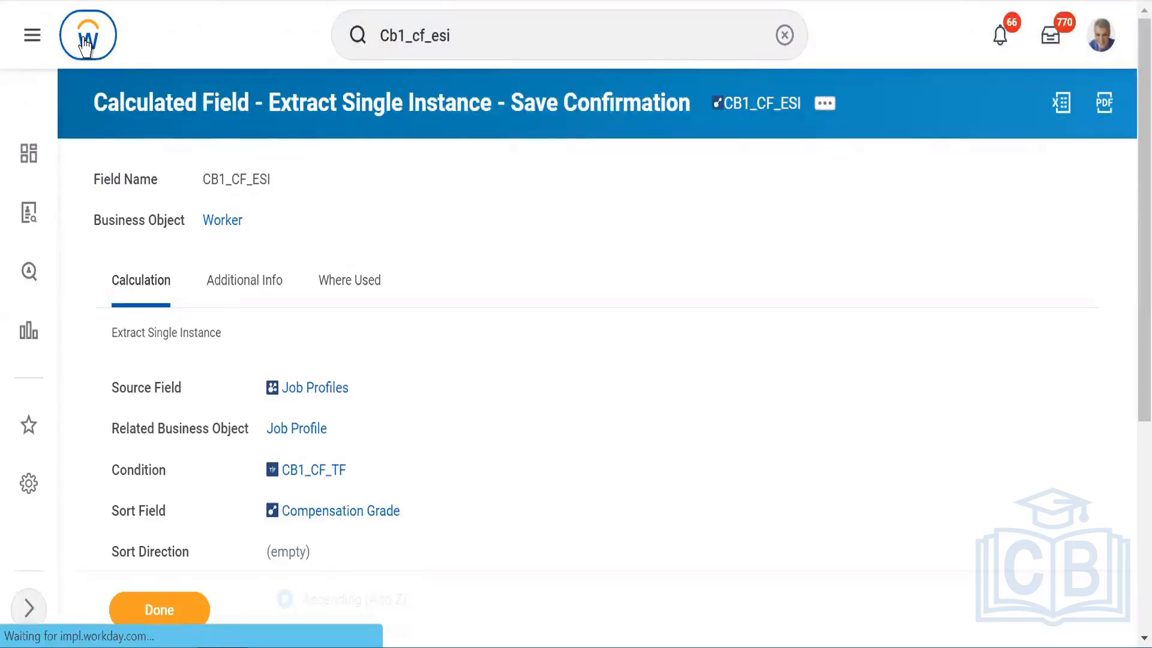